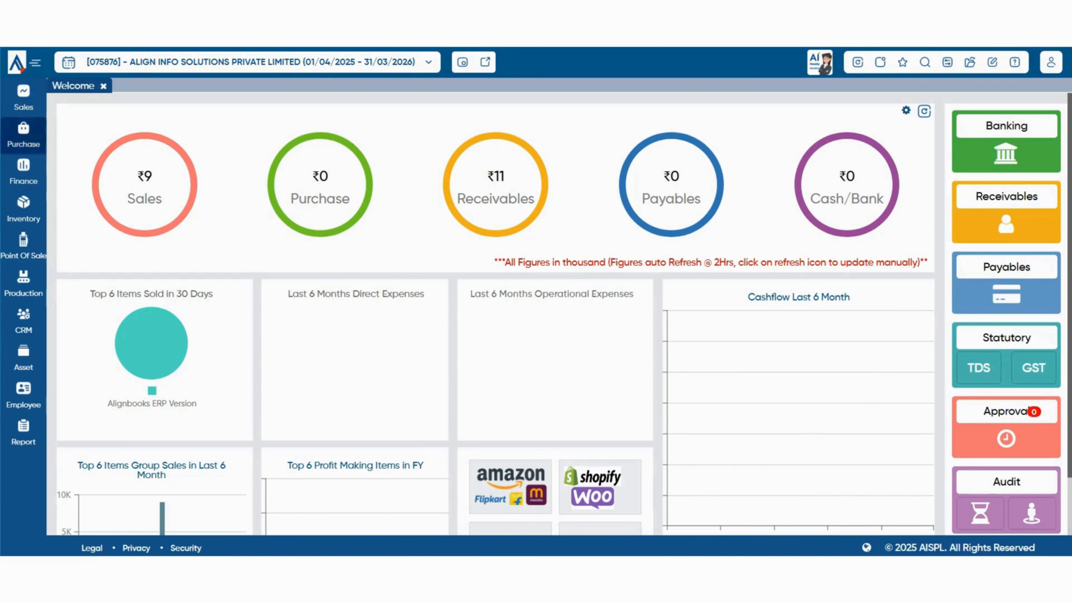
Open the purchase setup section of the company setup and choose Vendor as the vendor label.
click(24, 135)
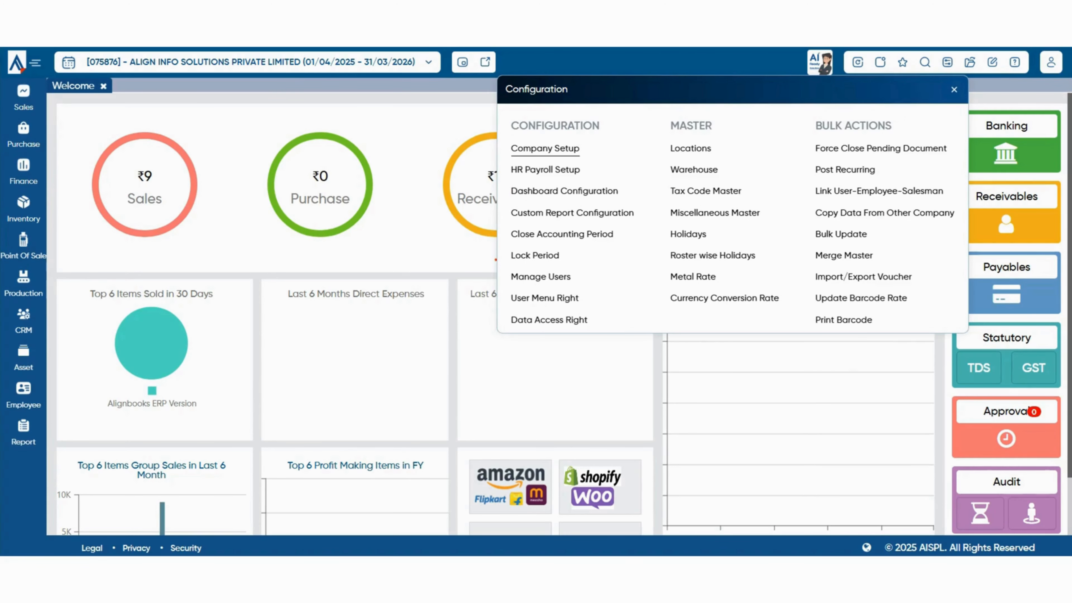
click(545, 149)
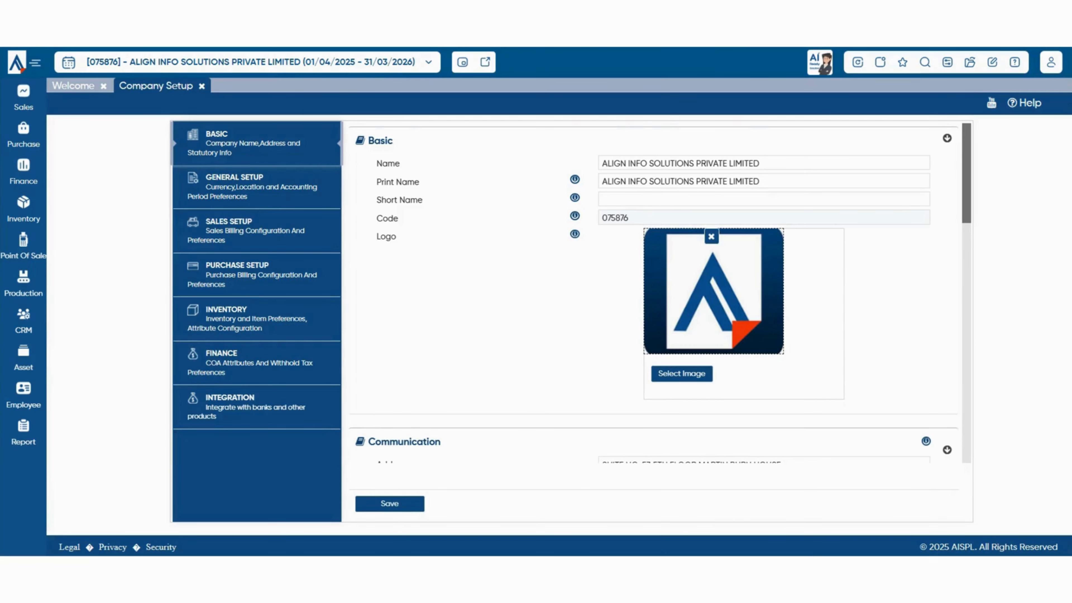
click(257, 275)
scroll(654, 321, down, 10)
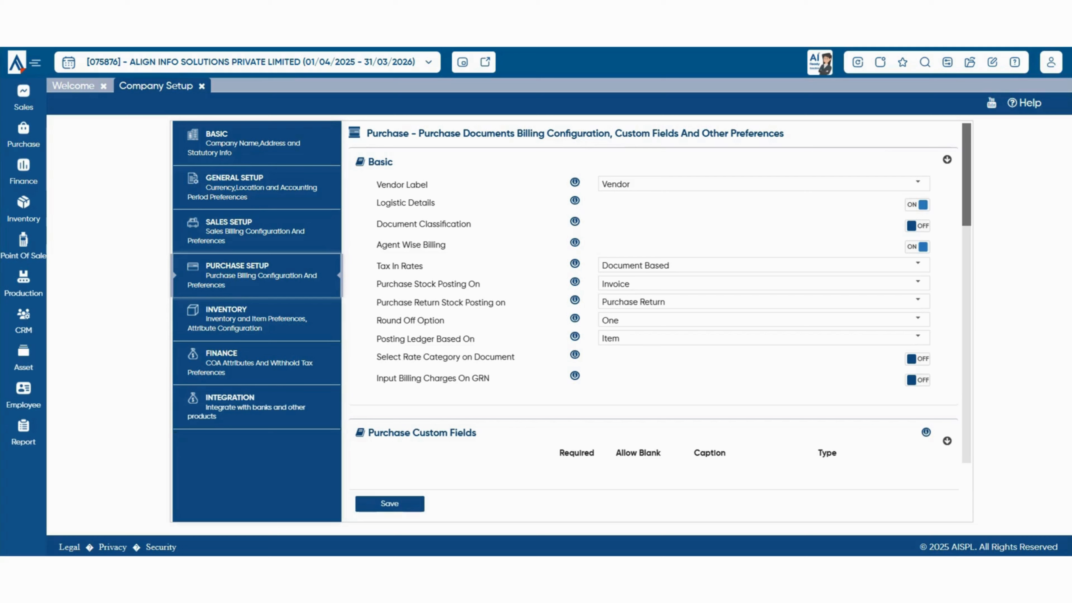
click(918, 183)
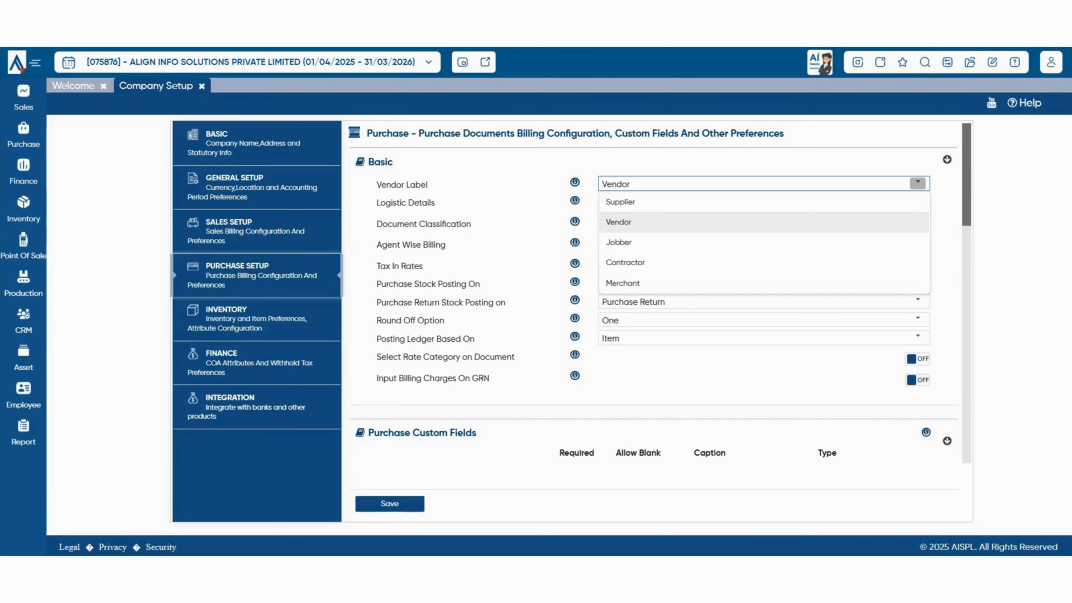
click(764, 222)
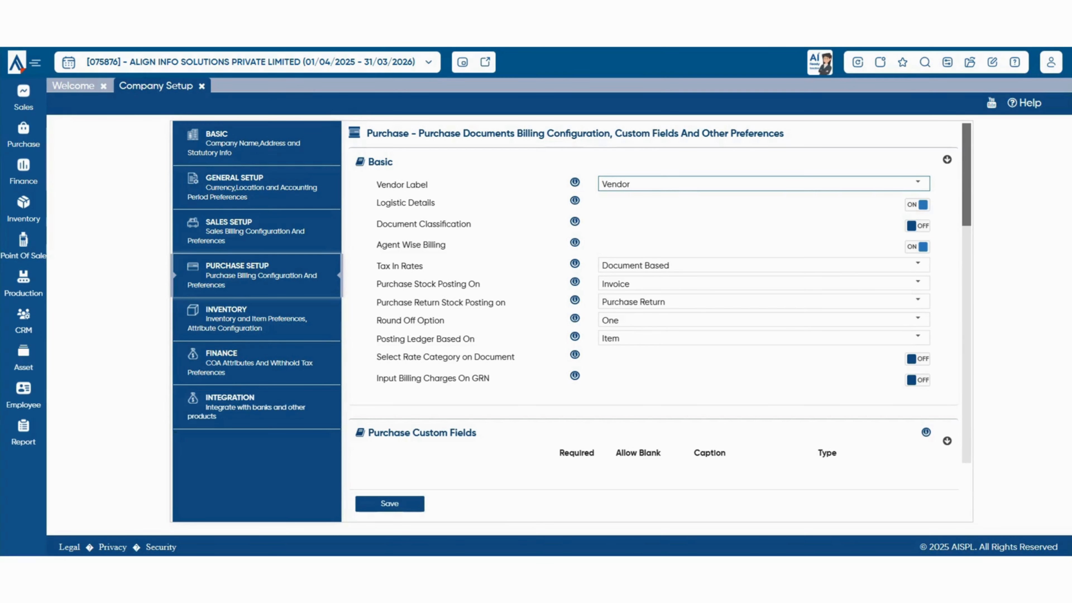
Review the Tax In Rates options and check the corresponding Tax field on a new purchase bill.
click(918, 264)
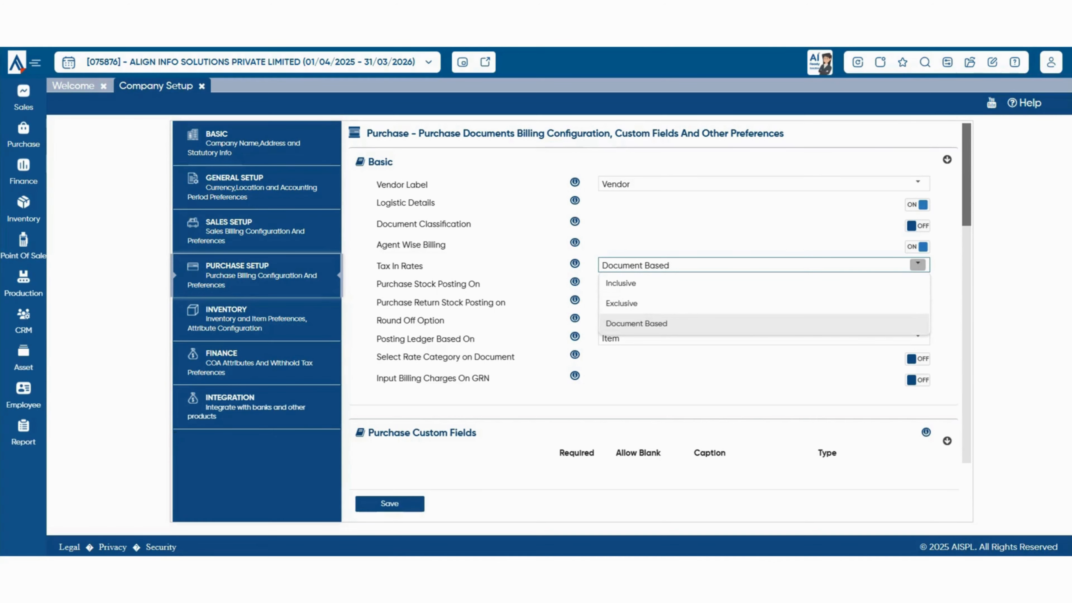
click(23, 135)
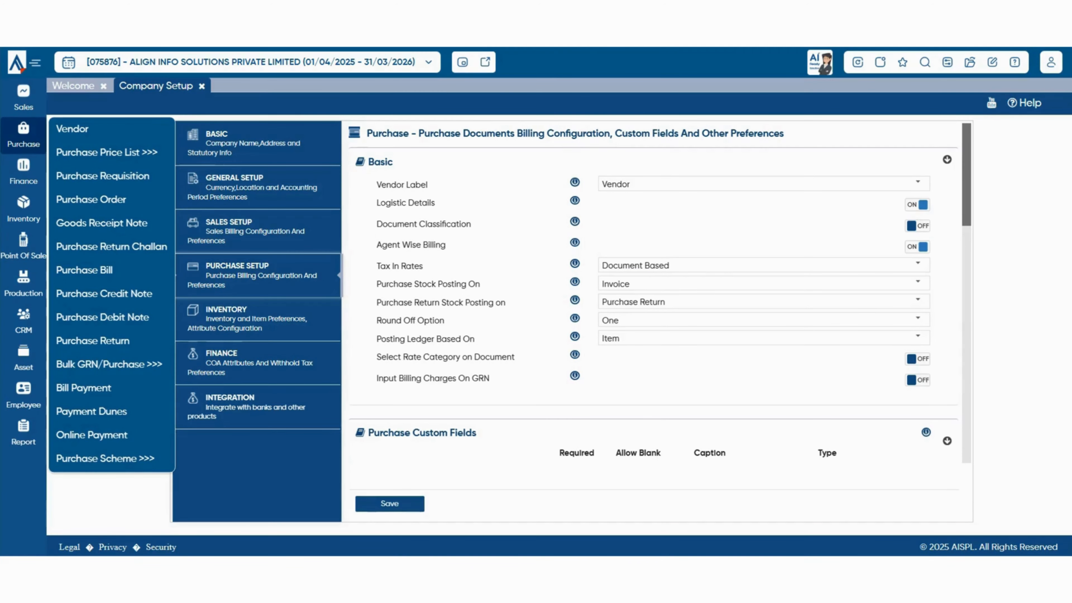
click(85, 270)
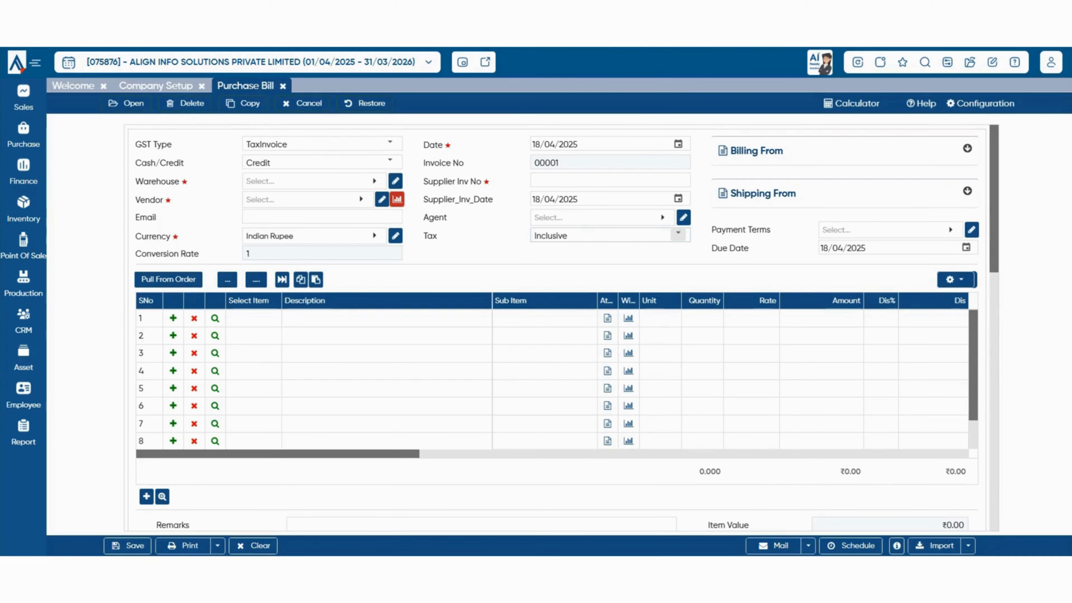
click(678, 235)
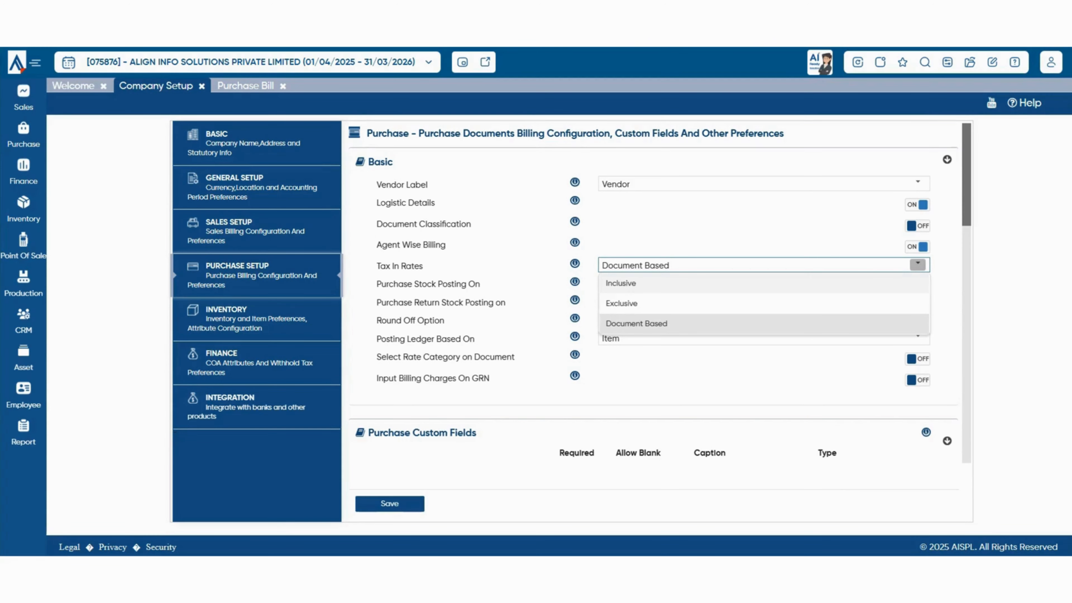
key(Escape)
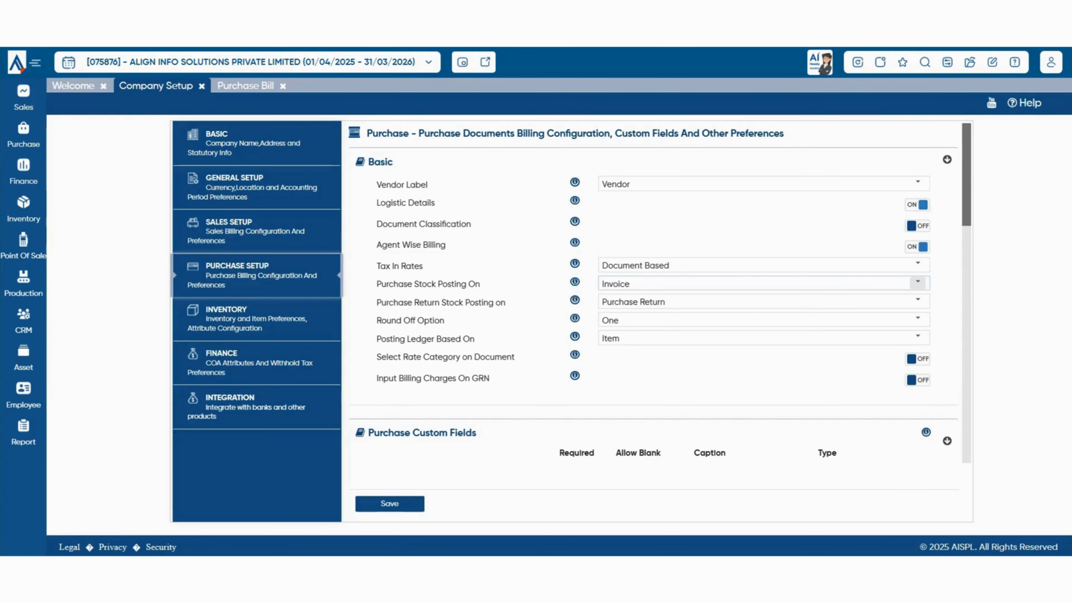
Review the purchase stock posting options and choose Purchase Return as the basis for purchase return stock posting.
click(918, 283)
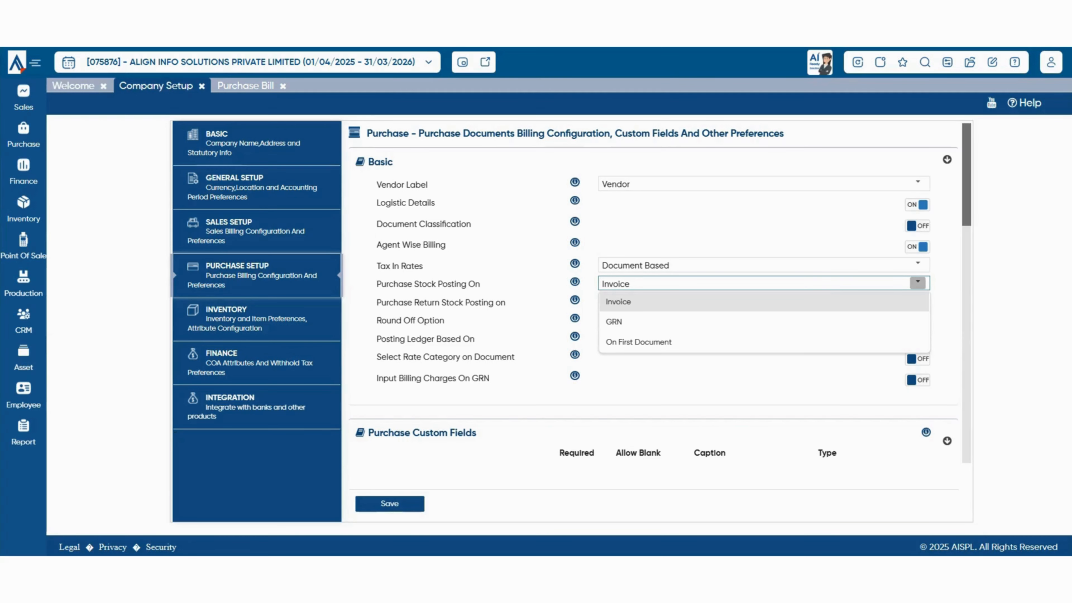
key(Escape)
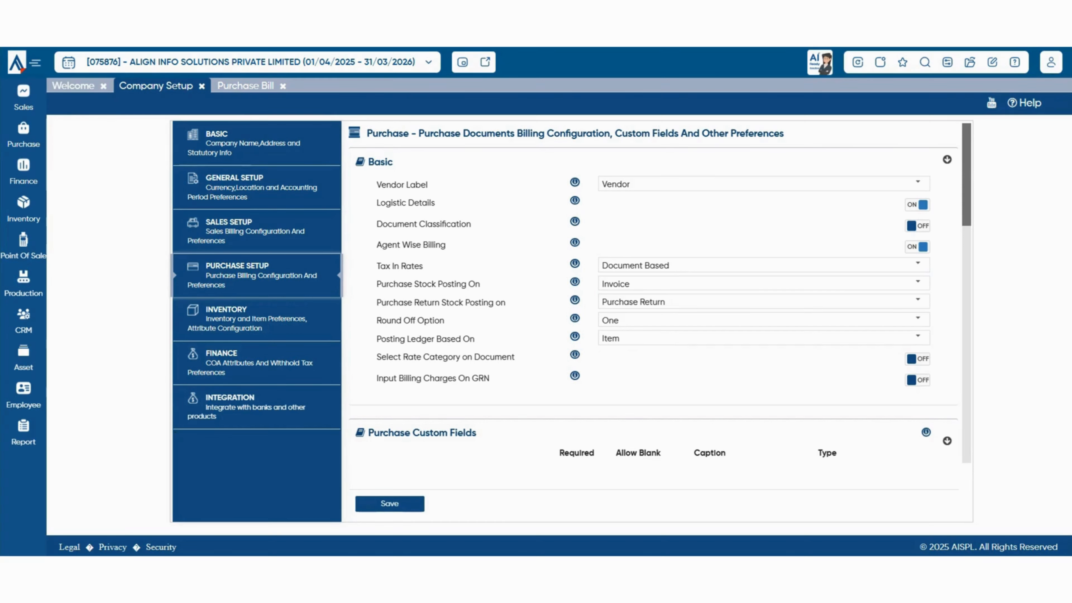
click(918, 301)
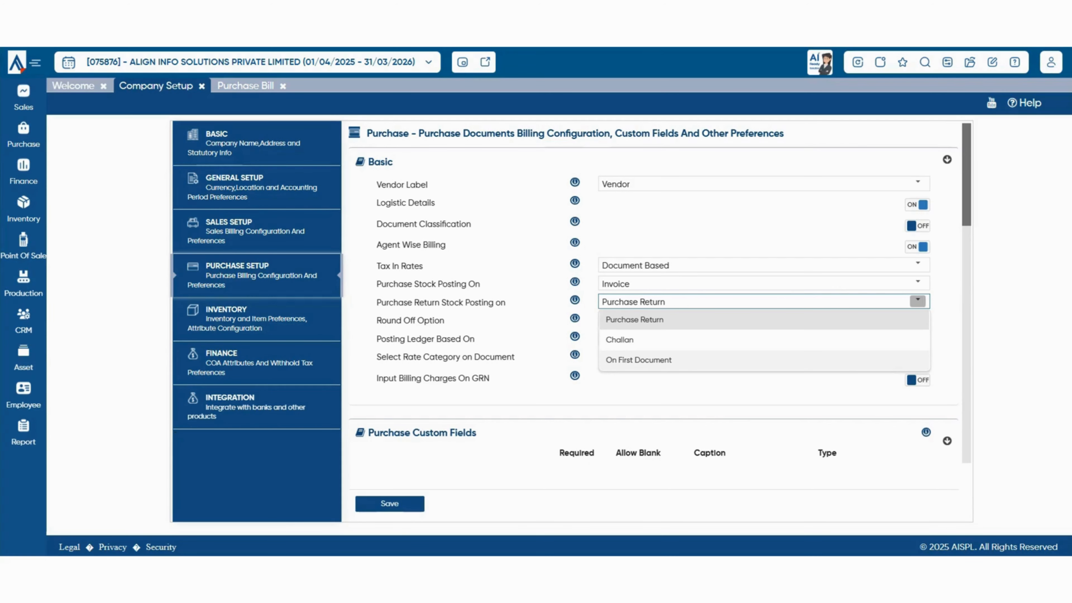
click(634, 320)
Review the available choices for the round off option and for the posting ledger basis.
click(918, 319)
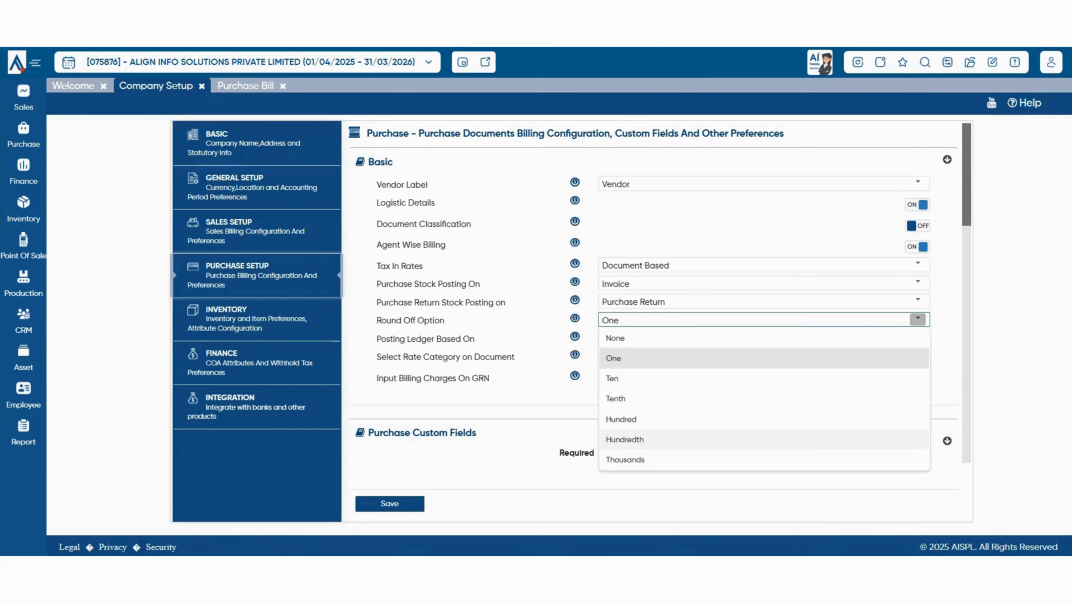
key(Escape)
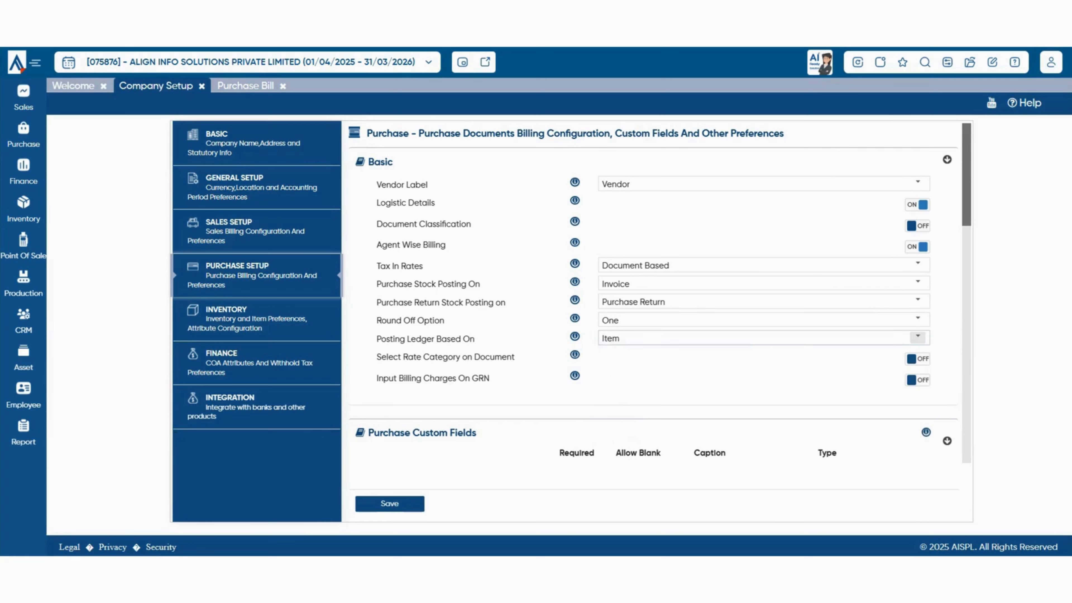
click(918, 338)
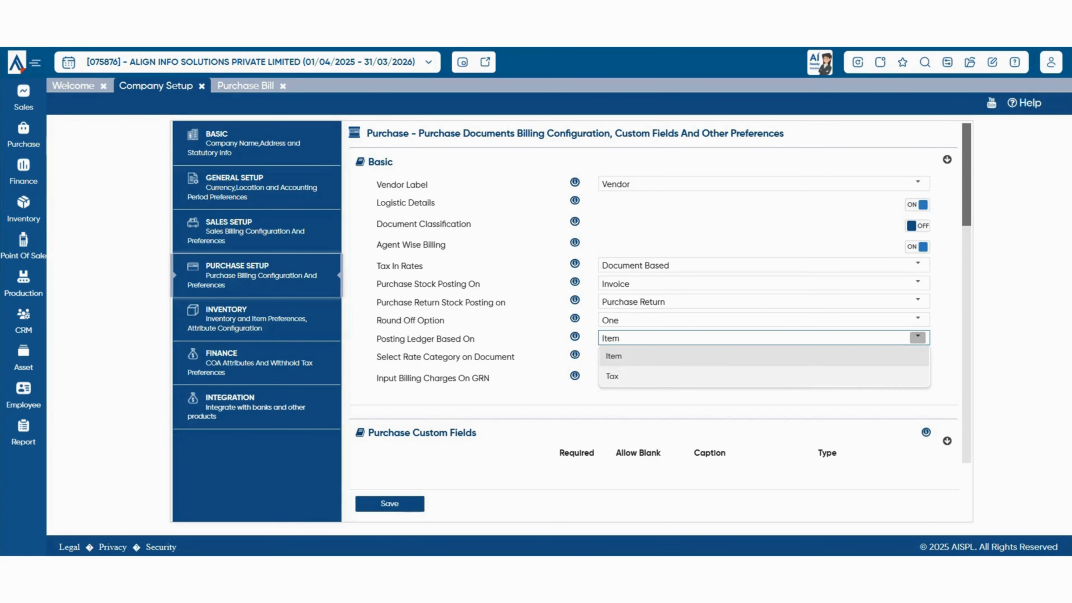
key(Escape)
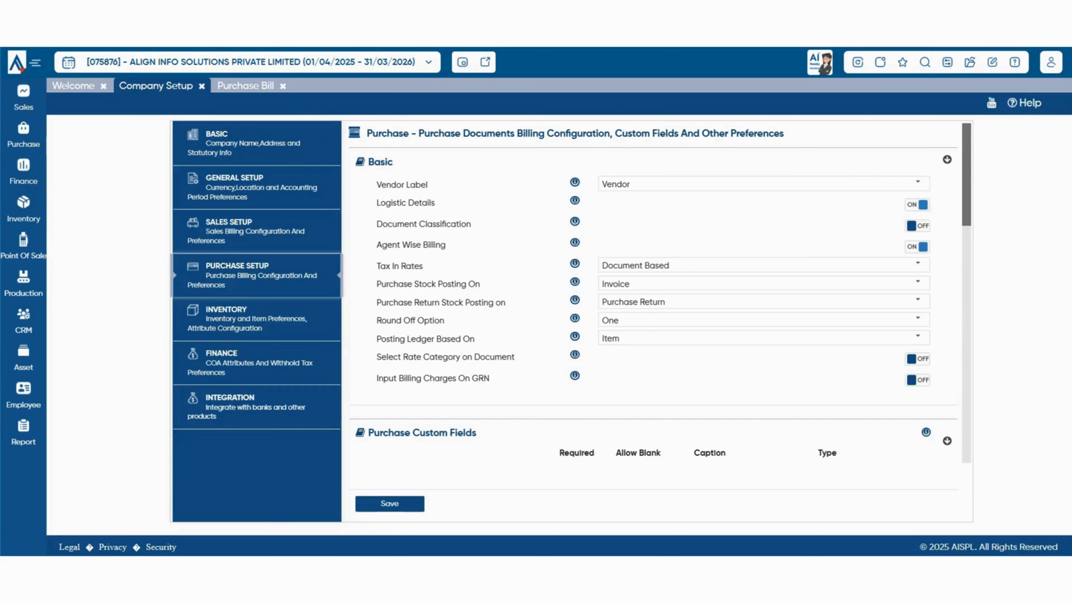
Examine the caption and type options of the first purchase custom field and locate that field on the purchase bill.
scroll(655, 295, down, 5)
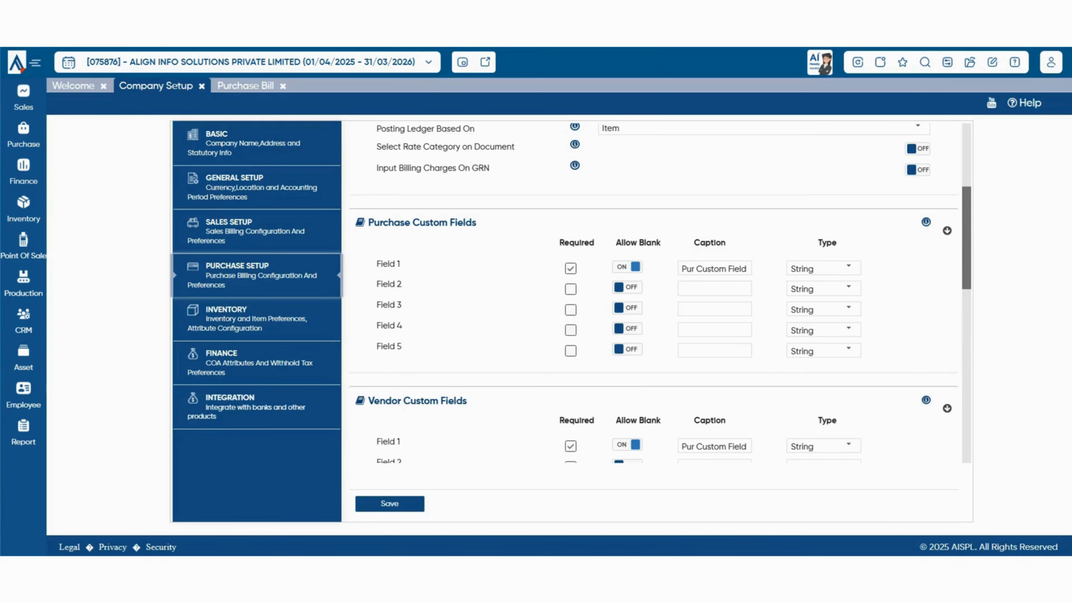
click(714, 269)
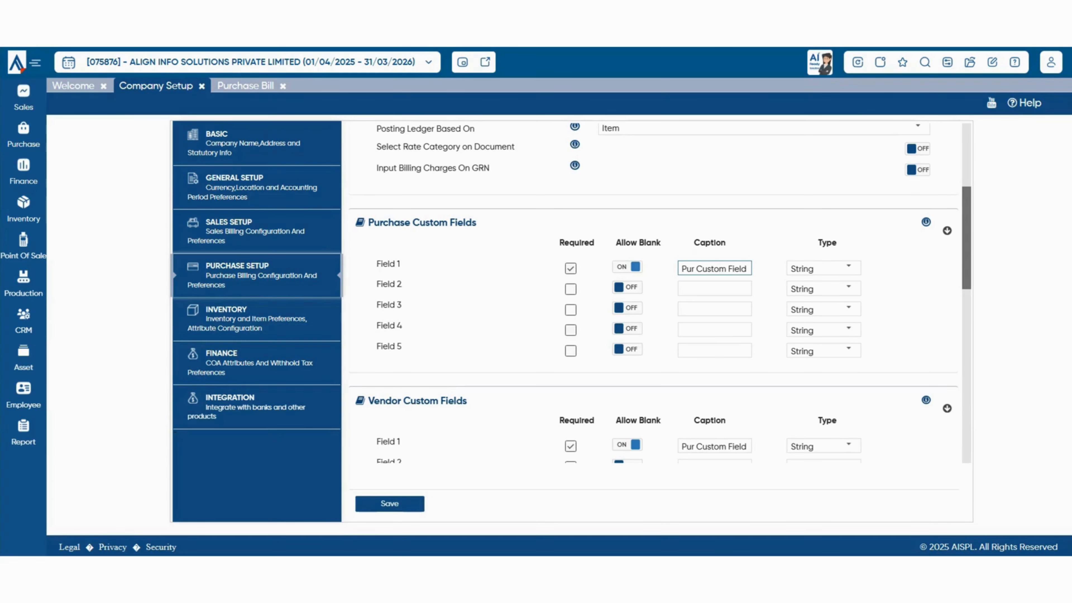
click(849, 268)
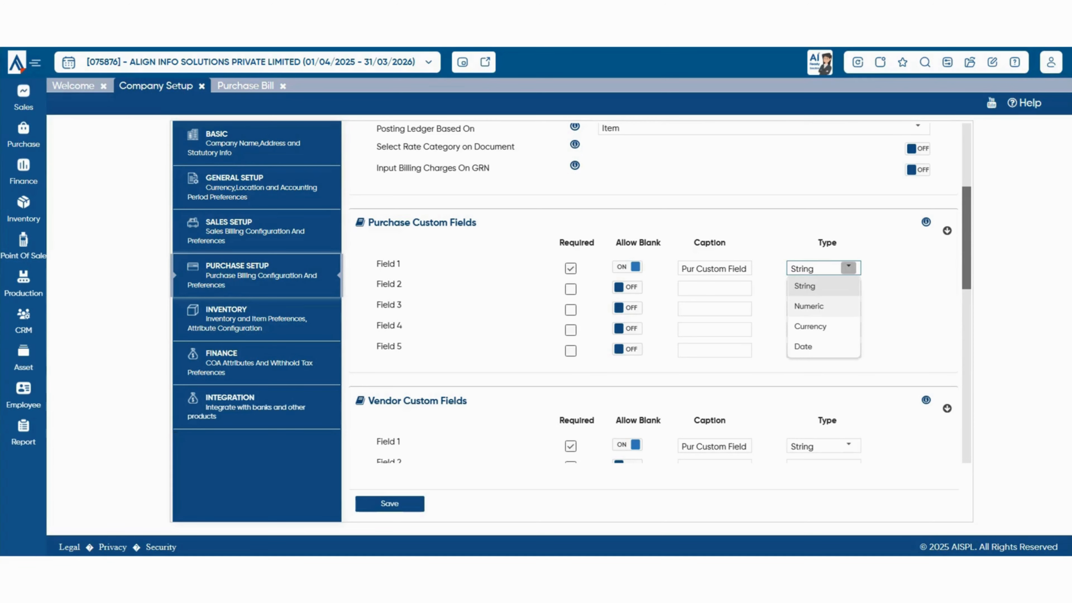
click(245, 87)
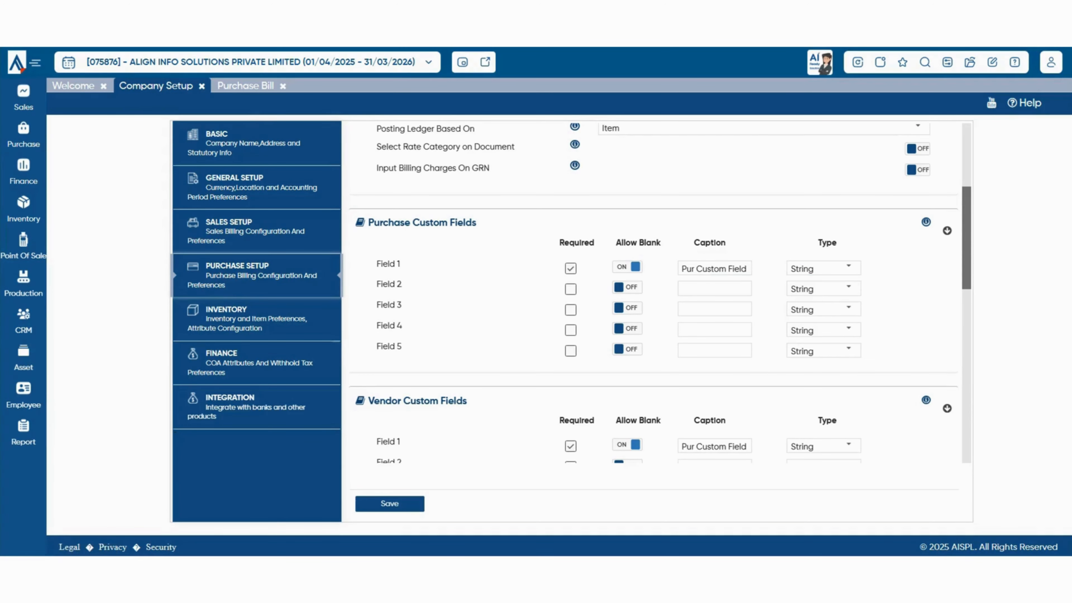
click(246, 87)
click(406, 227)
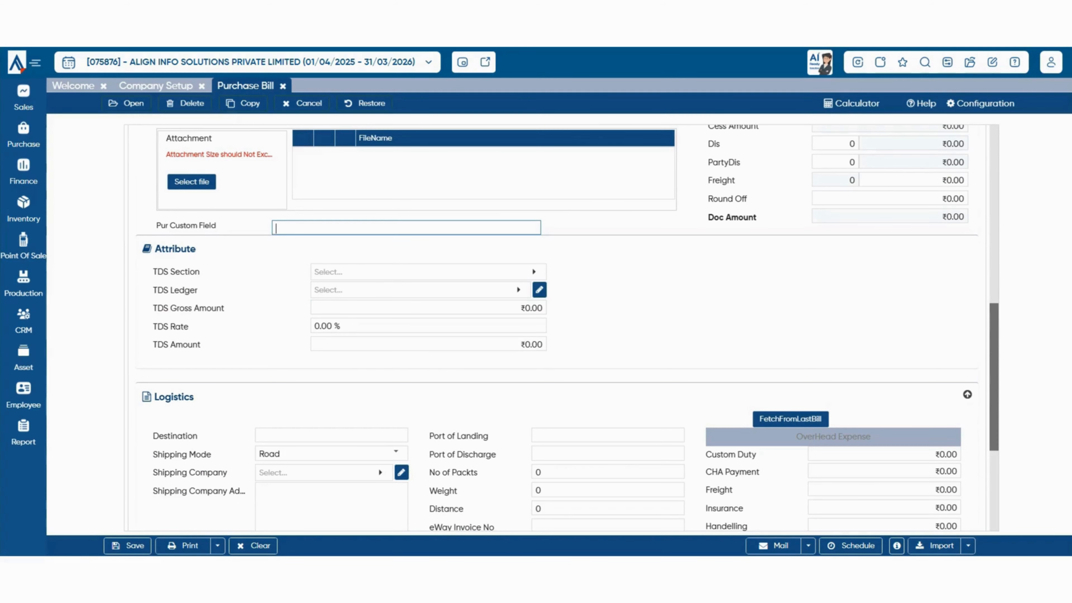
Return to the company setup and examine the vendor custom fields, including the caption and type options of Field 1.
click(156, 86)
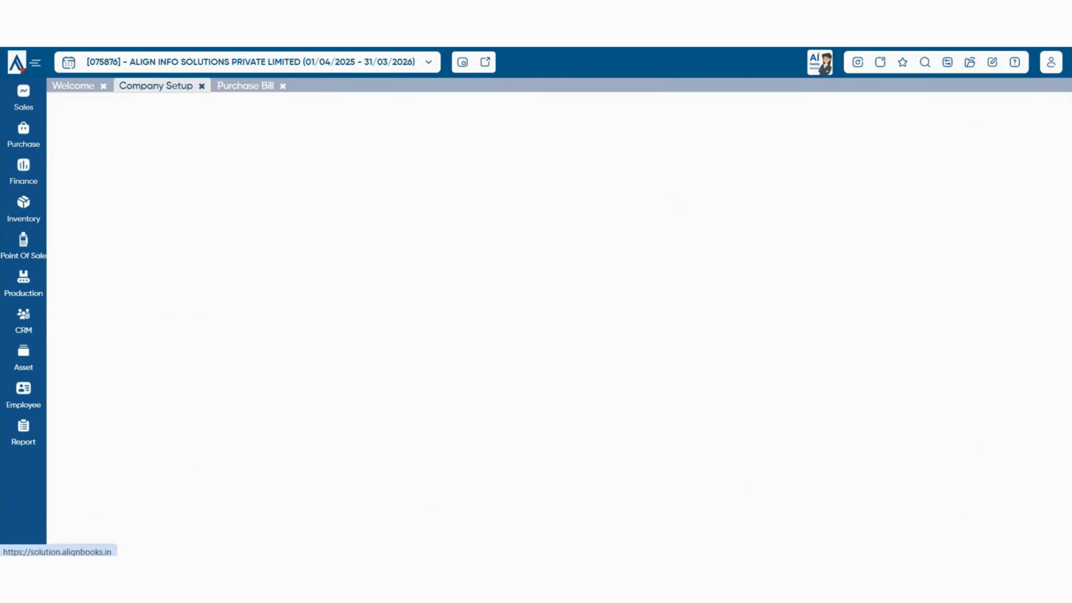
scroll(658, 291, down, 3)
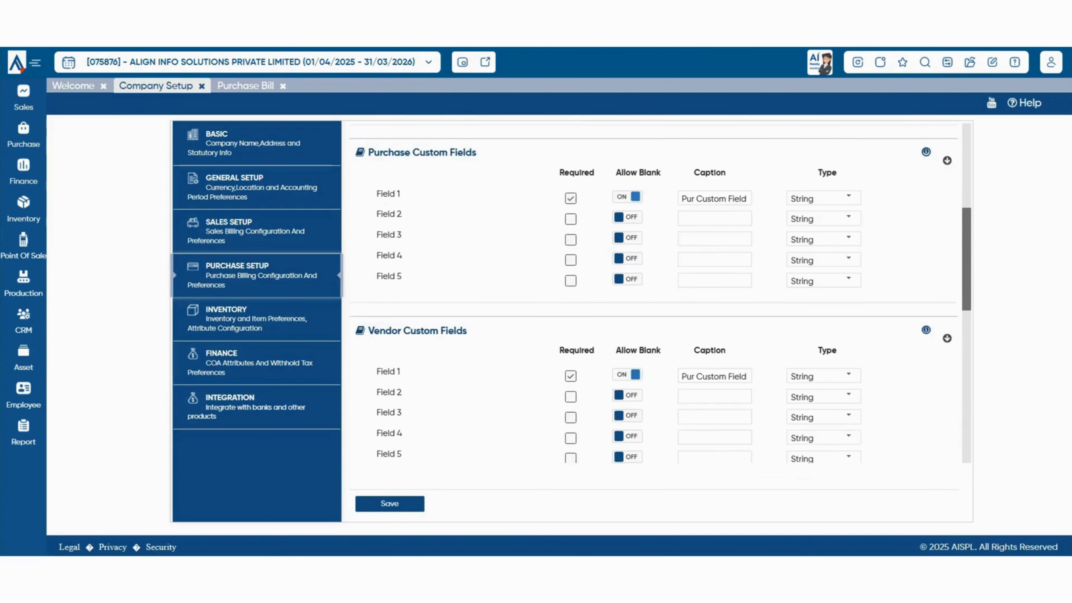
drag(368, 261, 467, 262)
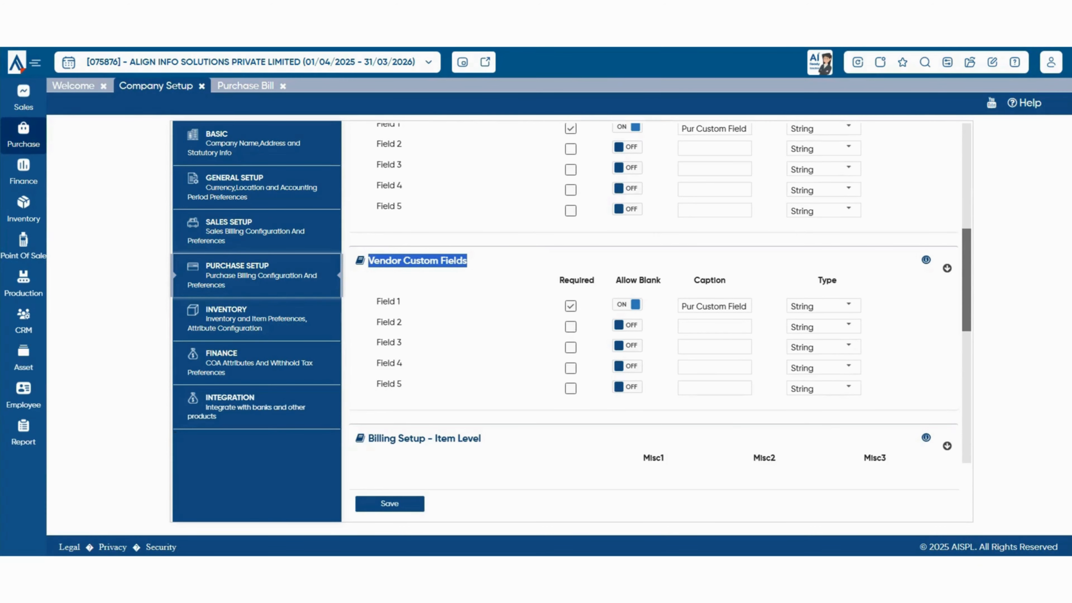
click(24, 135)
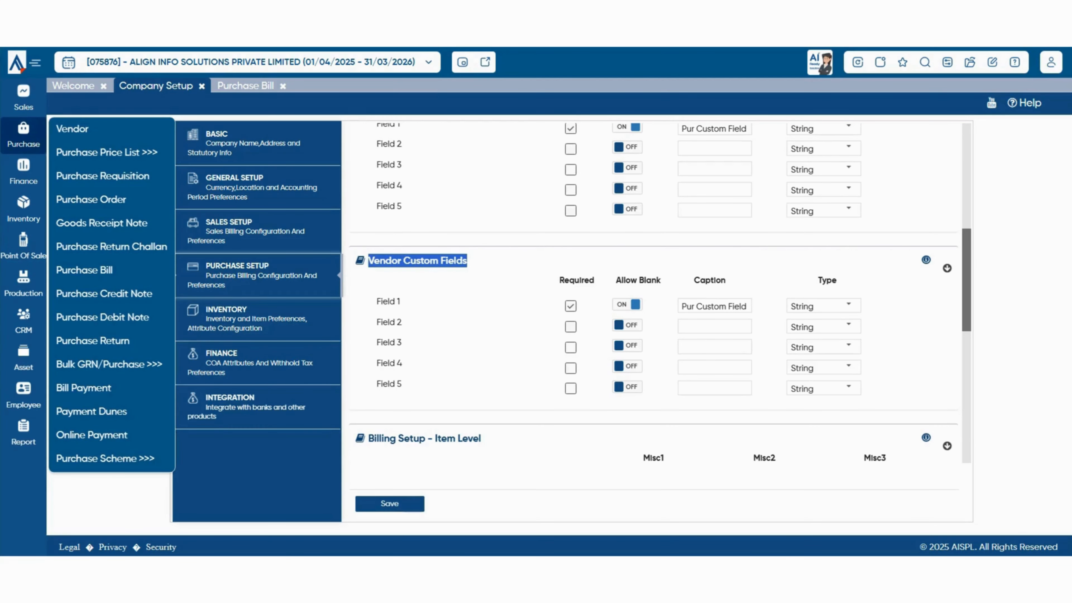
click(485, 295)
scroll(655, 296, down, 2)
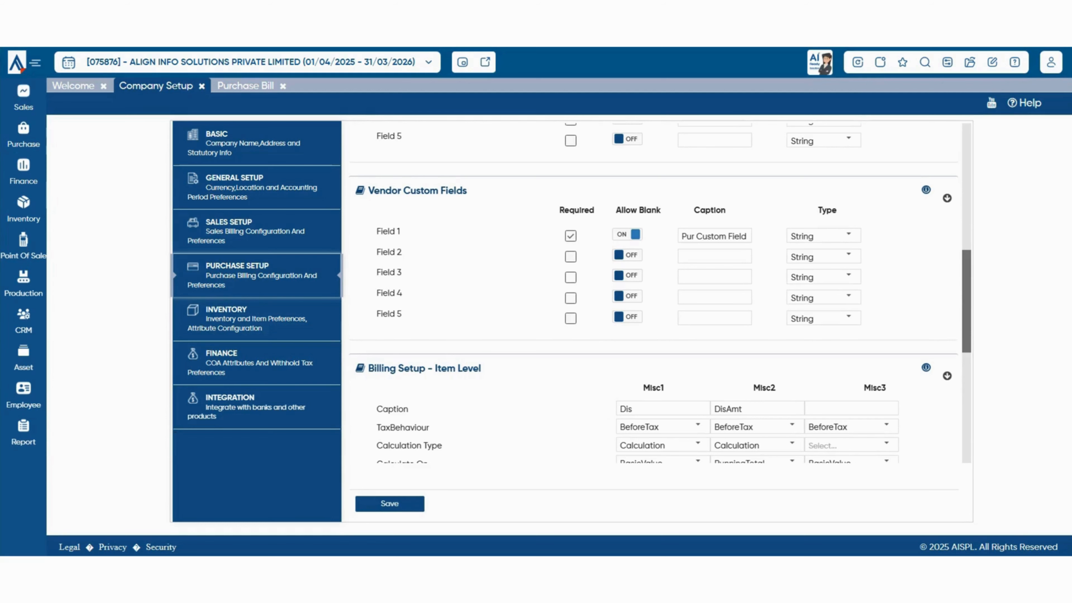
scroll(654, 296, up, 6)
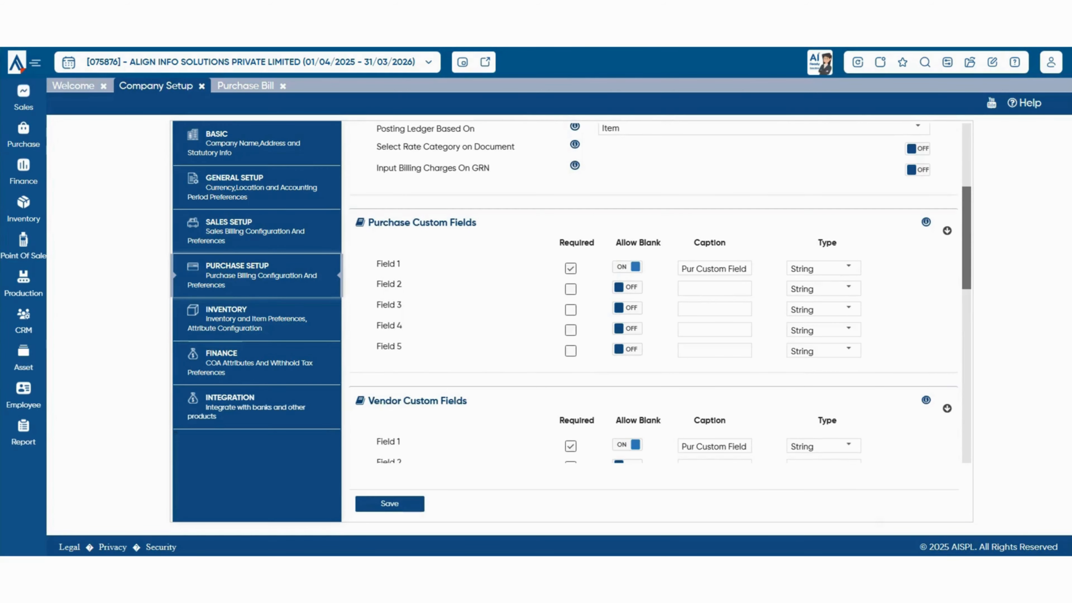
scroll(654, 295, down, 4)
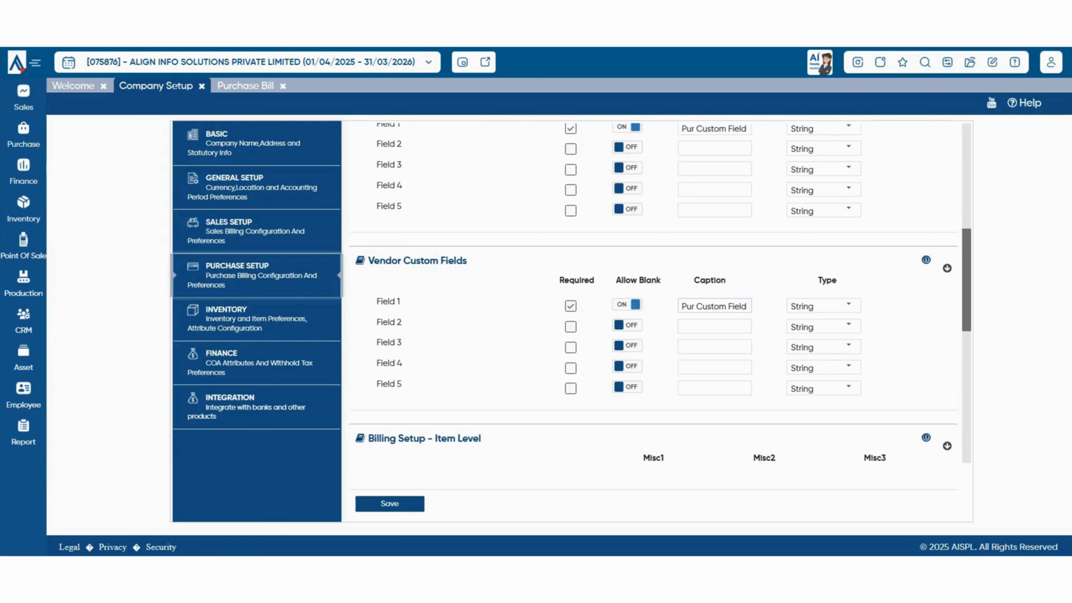
click(719, 306)
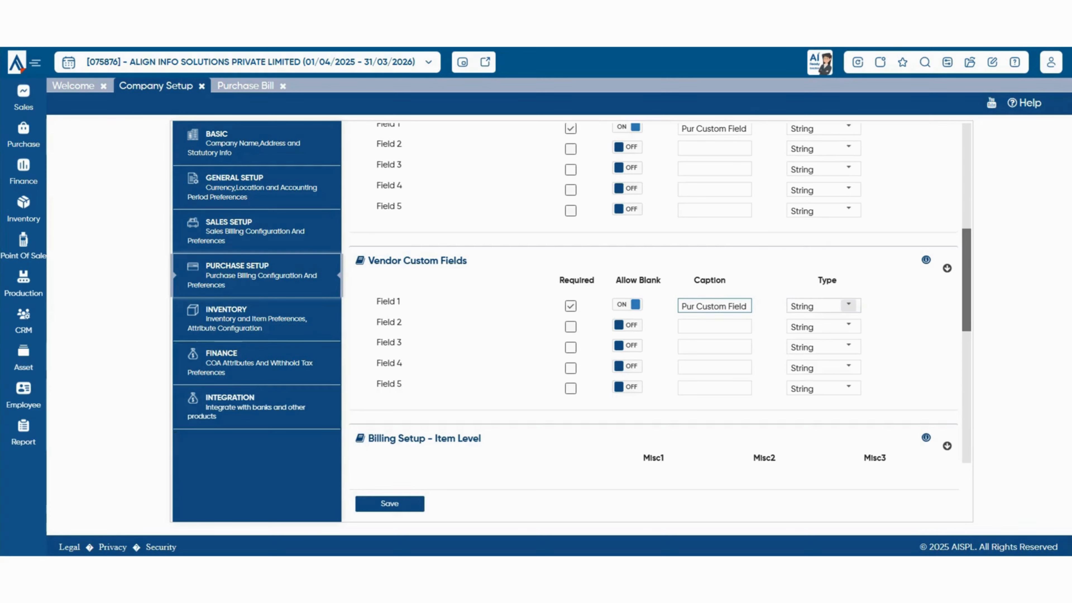
click(849, 305)
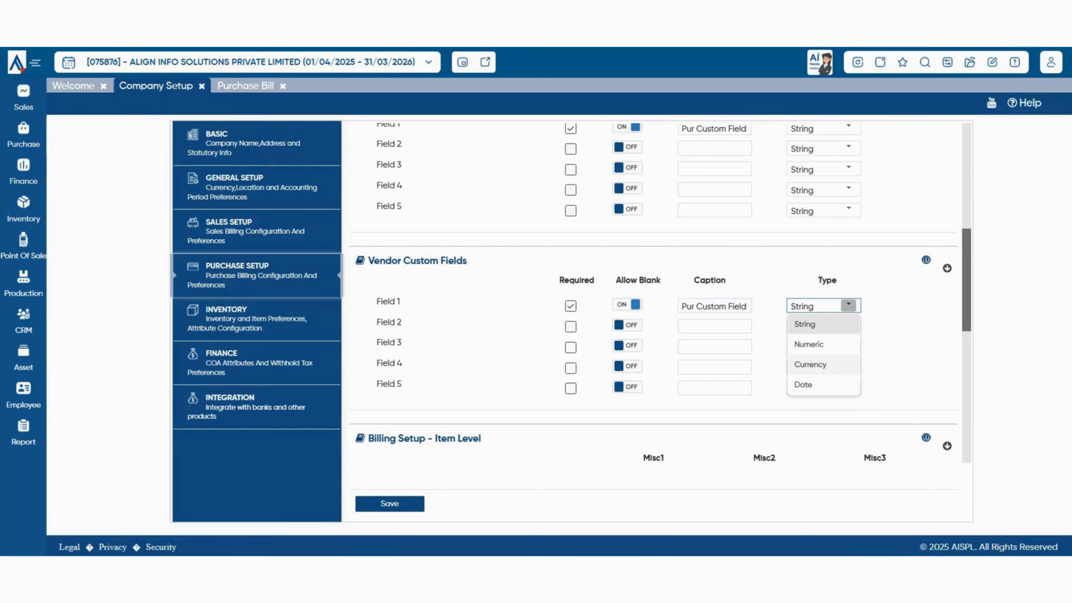
click(899, 328)
Examine the Misc1, Misc2 and Misc3 captions in the item-level billing setup.
scroll(899, 327, down, 3)
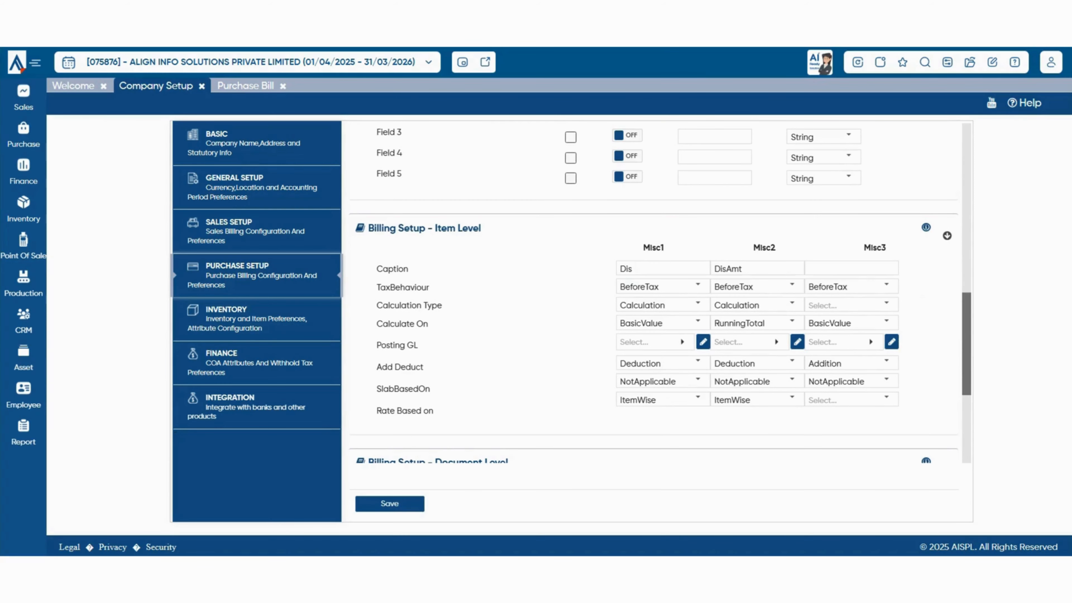
scroll(654, 321, down, 2)
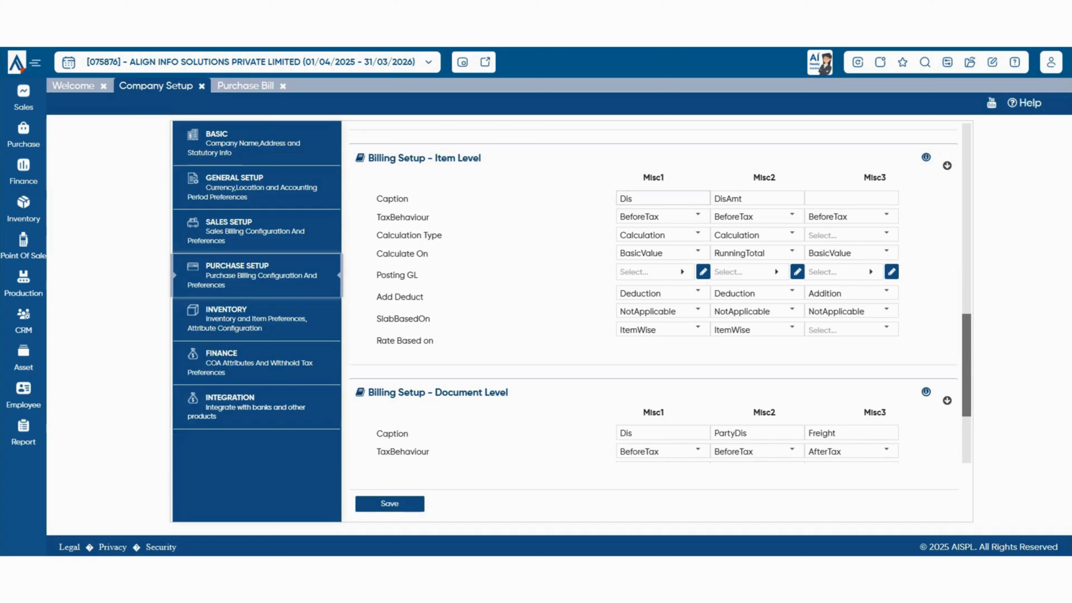
click(852, 198)
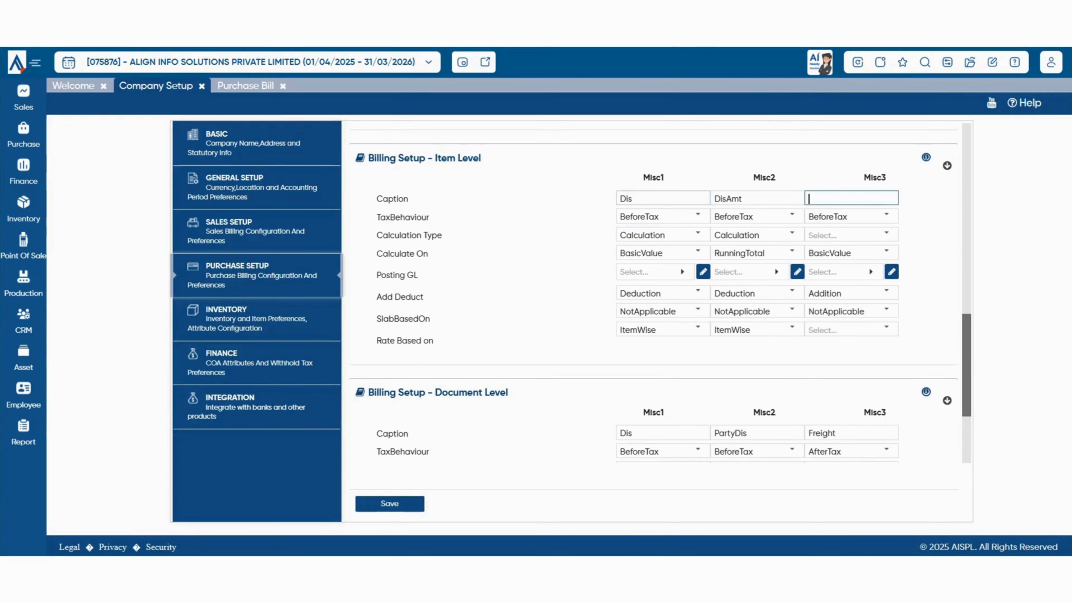
click(663, 198)
click(758, 198)
click(851, 198)
click(664, 198)
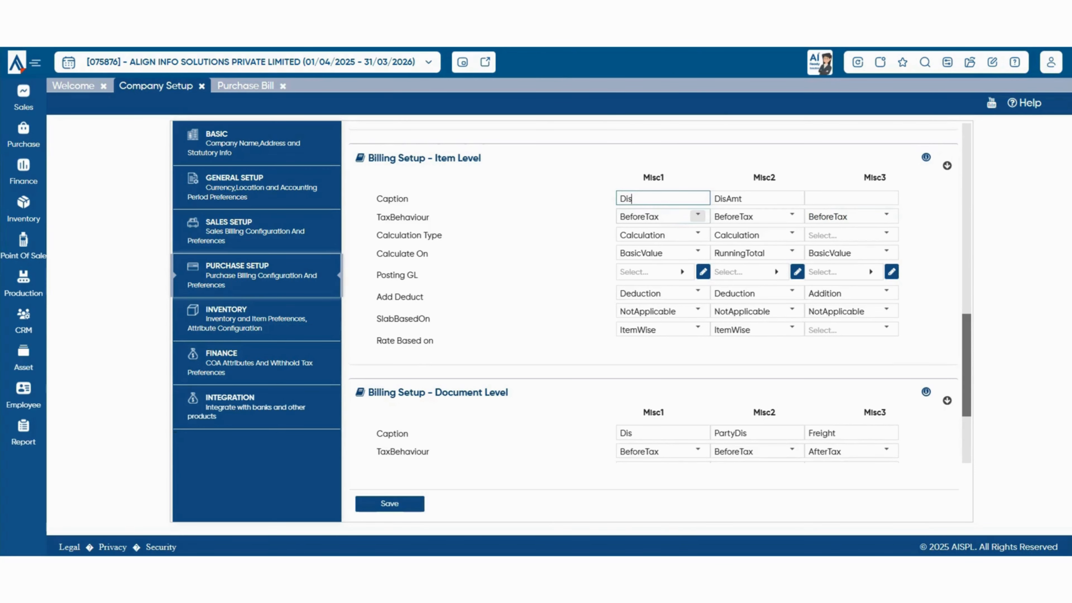
Review the available Misc1 choices for tax behaviour, calculation type and calculate-on basis in the item-level billing setup.
click(698, 217)
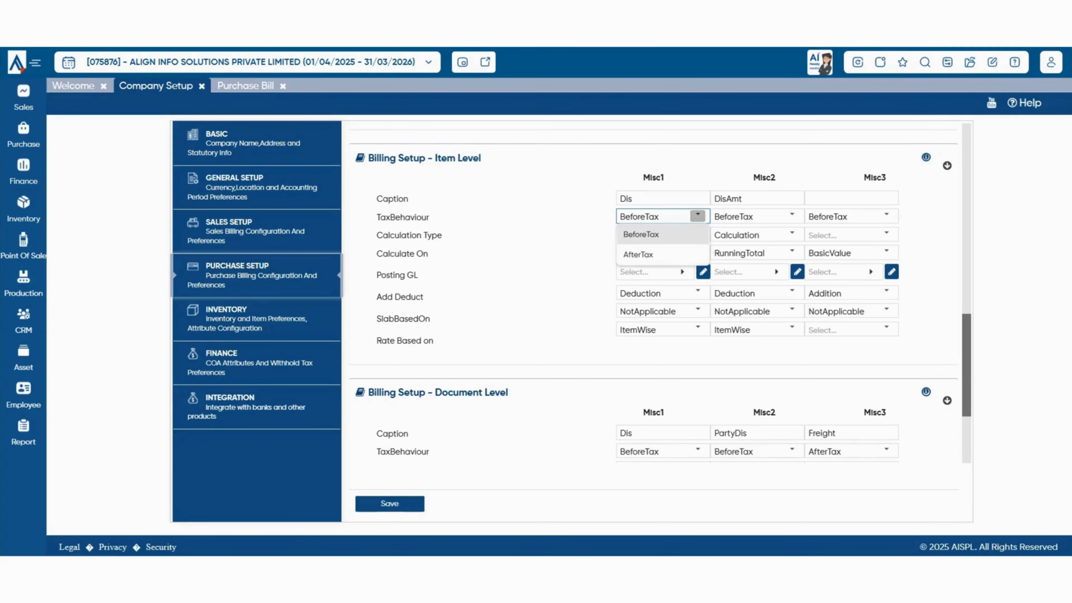
click(562, 254)
click(697, 235)
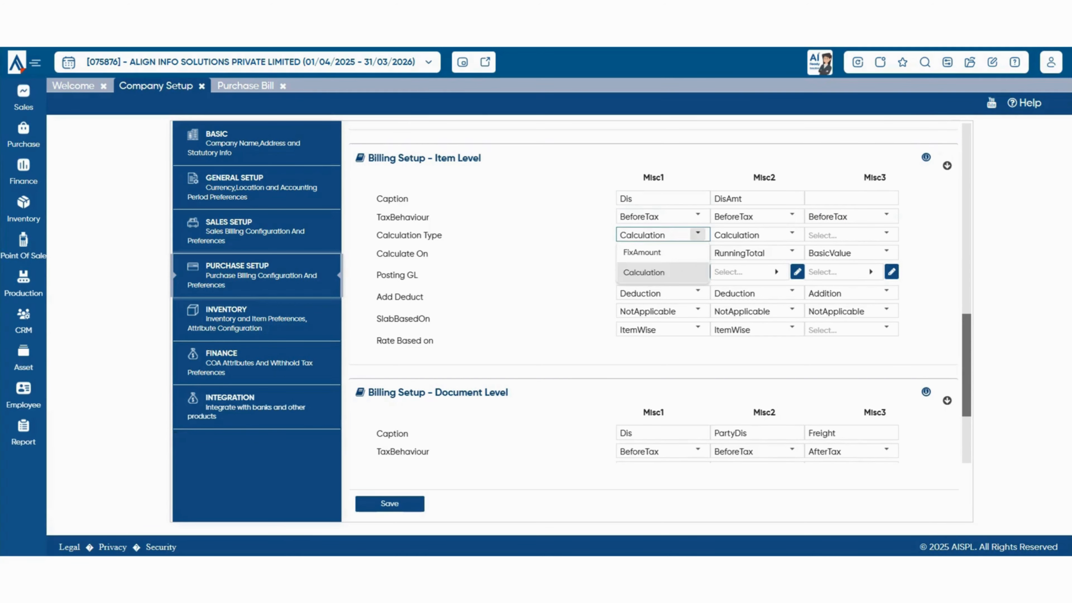
click(646, 272)
click(698, 252)
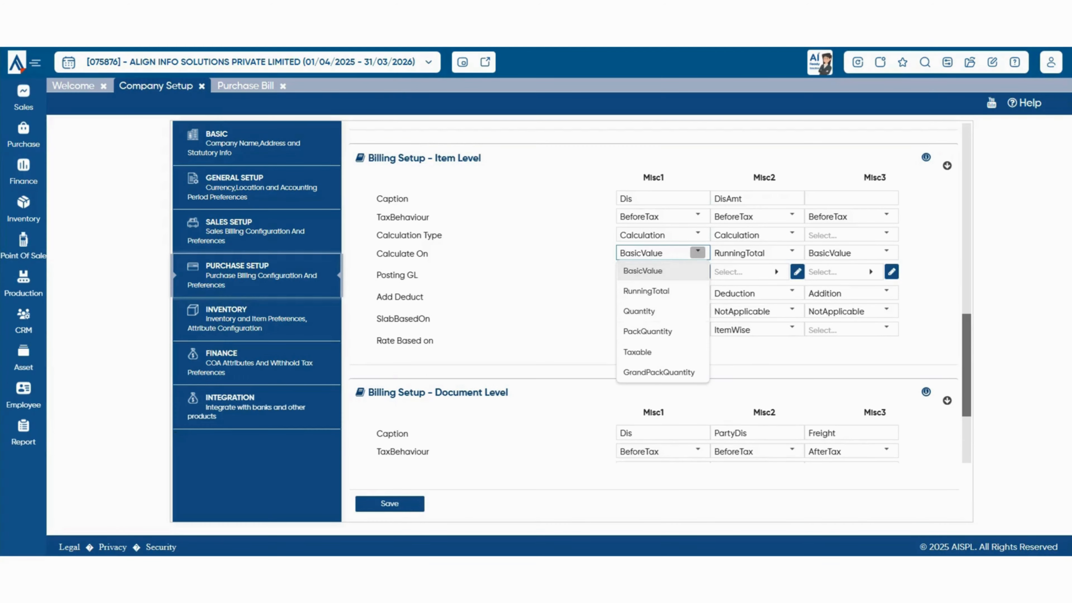
click(566, 353)
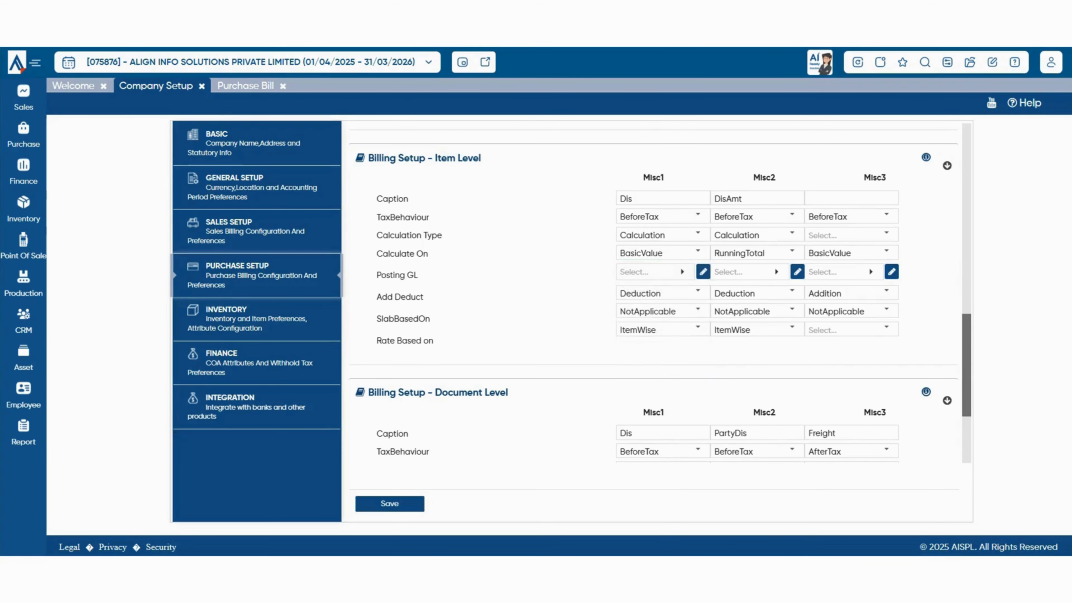
Browse the ledgers available for Misc1's Posting GL without choosing one, and review its Add Deduct options.
click(664, 273)
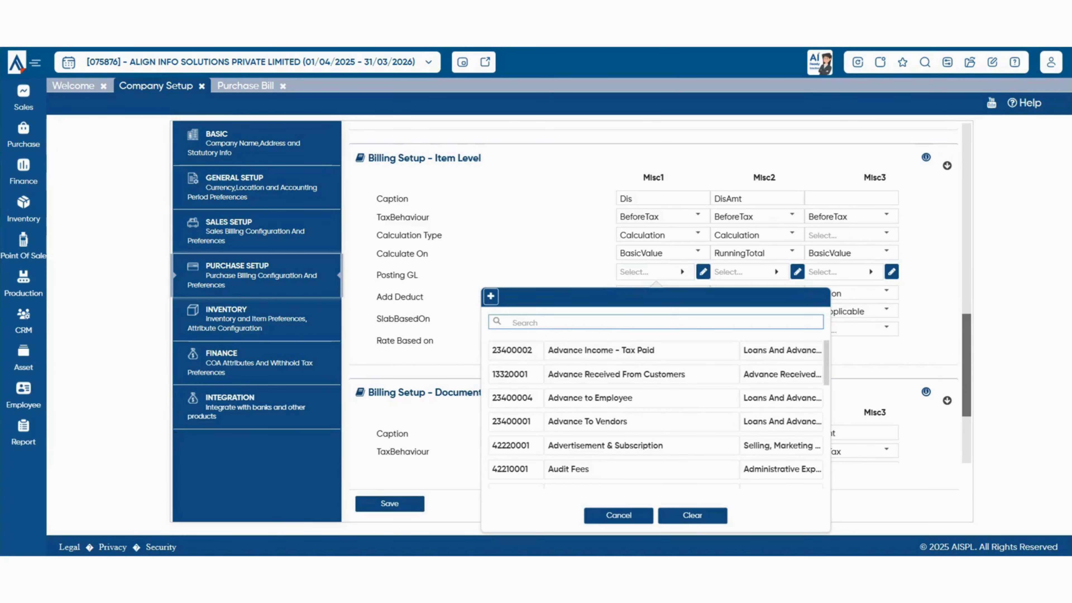
scroll(641, 423, down, 5)
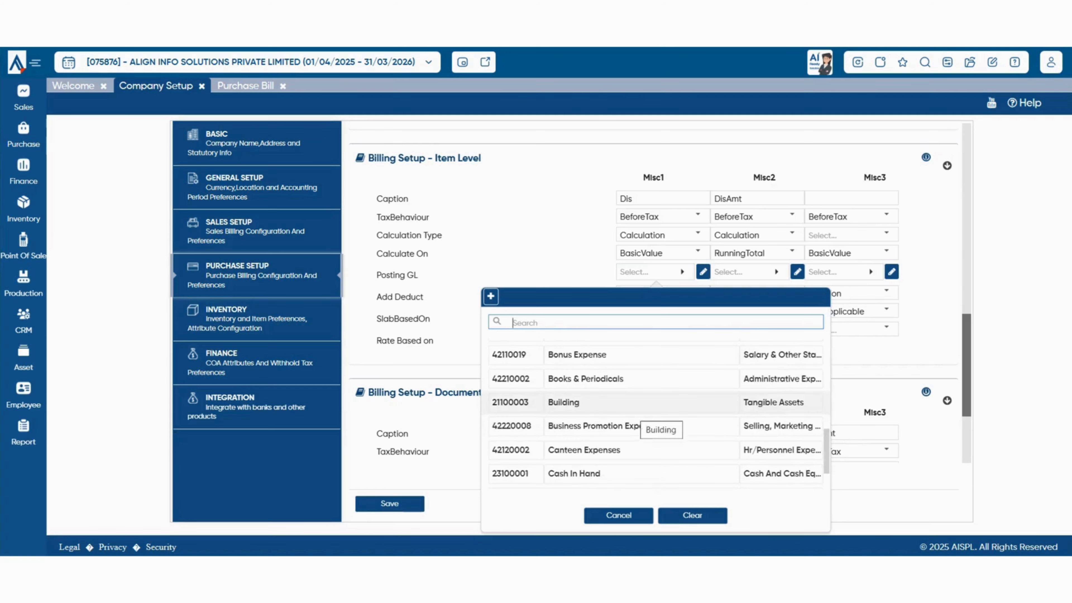
scroll(650, 431, down, 4)
click(618, 516)
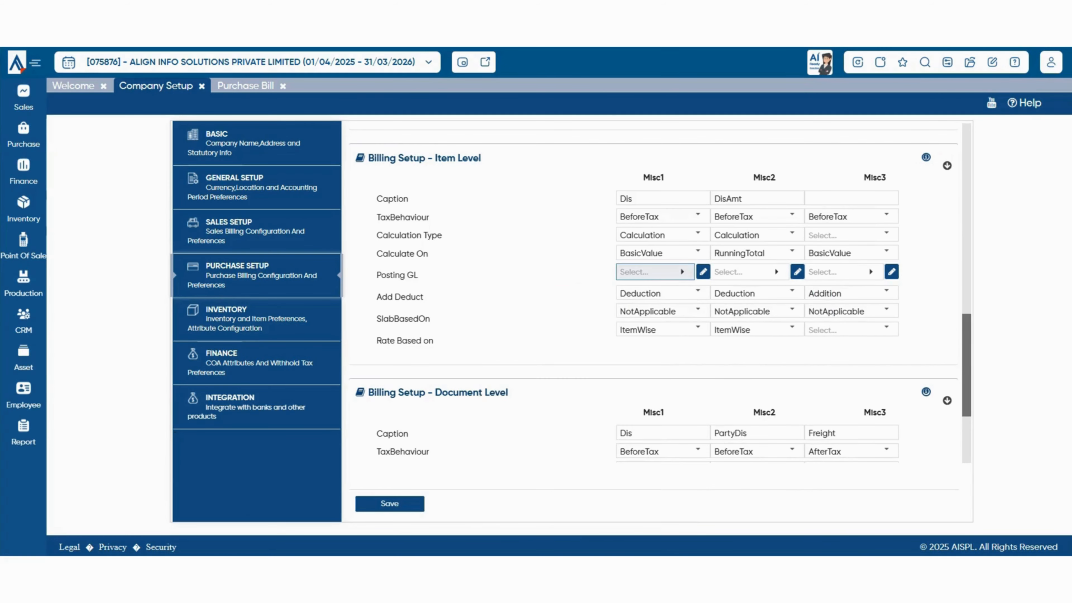
click(698, 292)
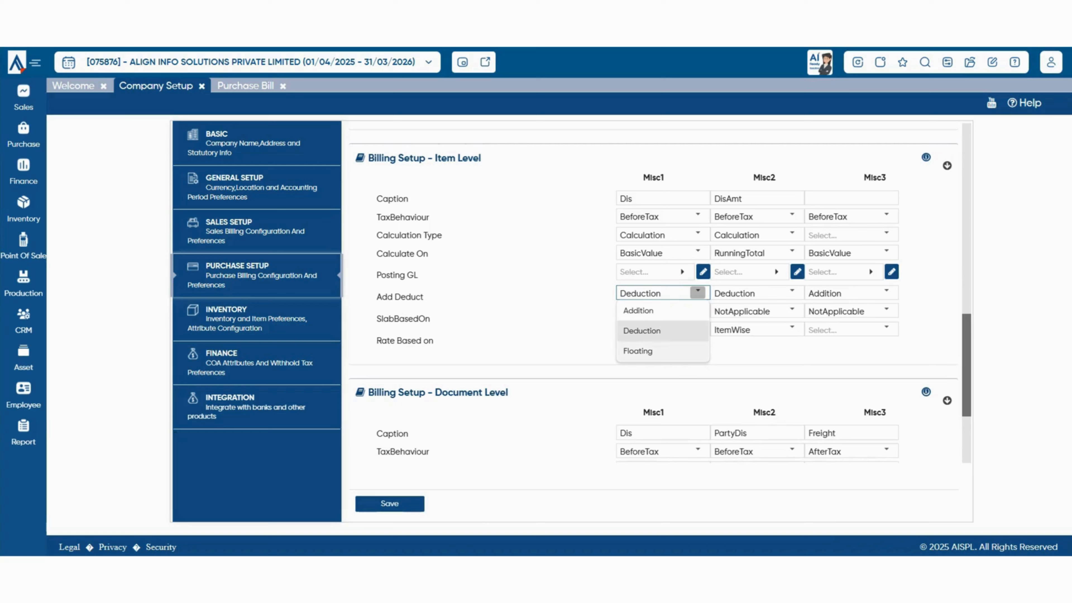
click(583, 350)
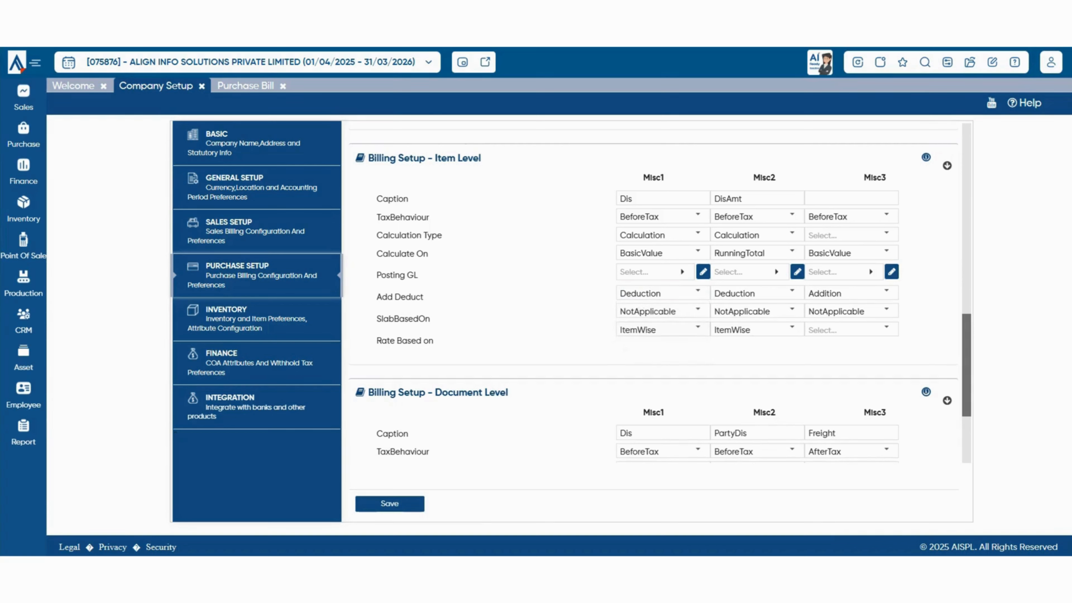
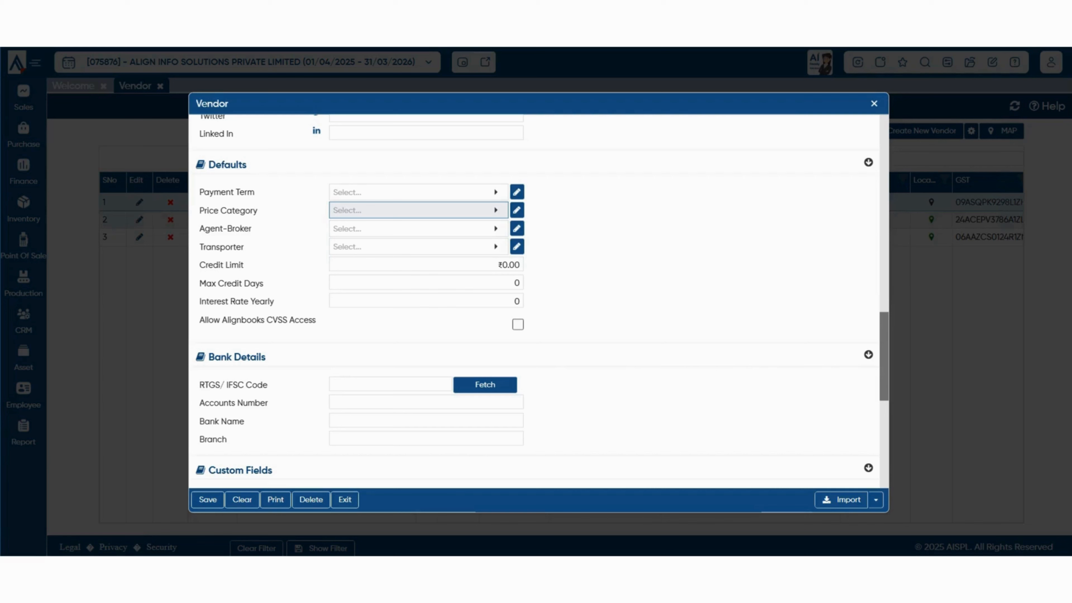
Review the available Agent-Broker and Transporter choices in the vendor's Defaults section without selecting any.
click(419, 228)
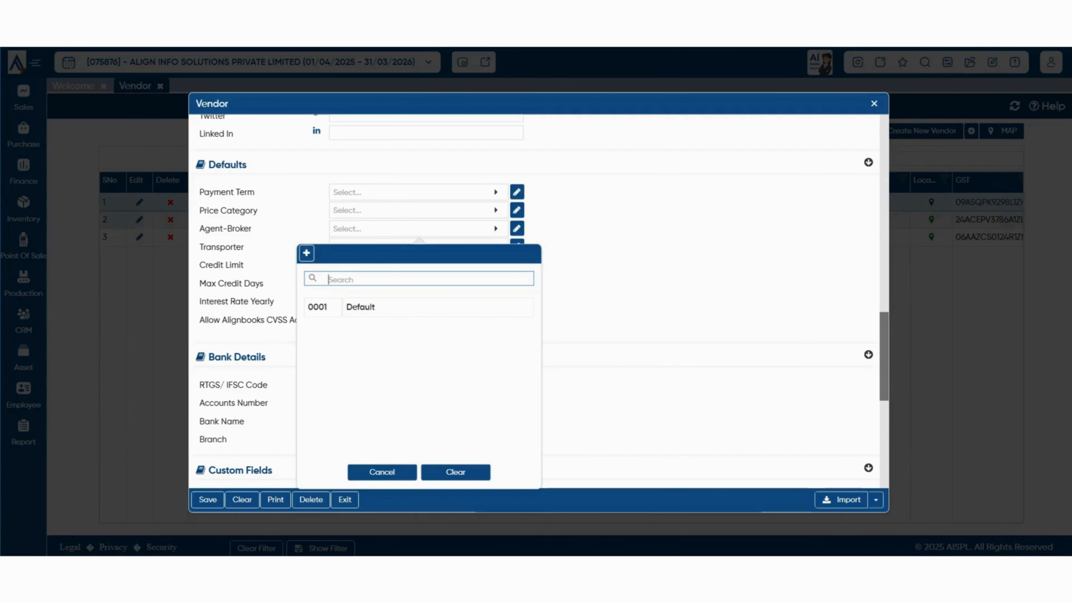
click(382, 472)
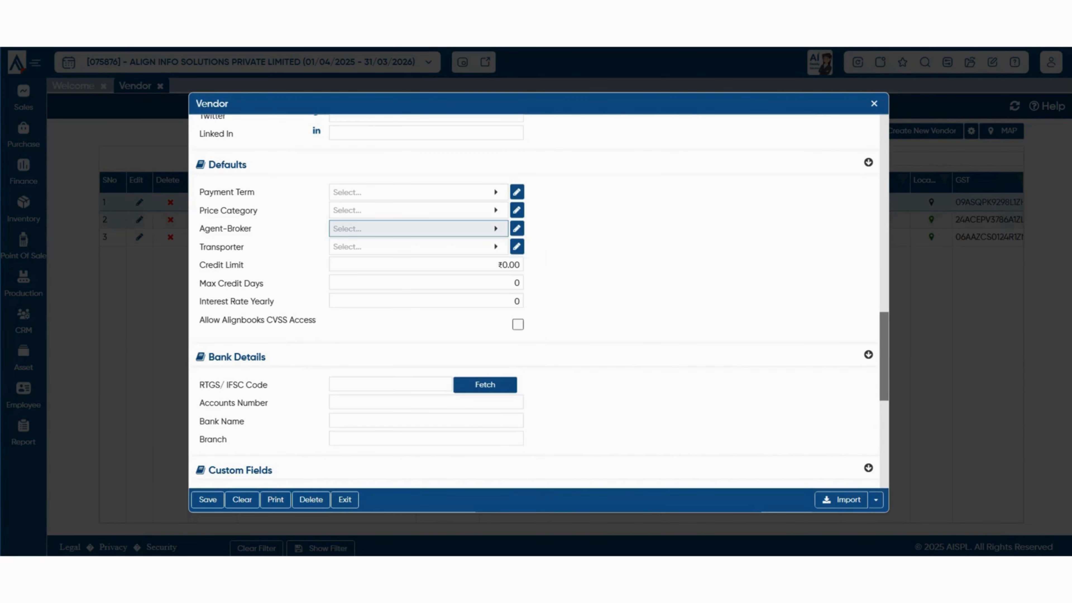
click(419, 229)
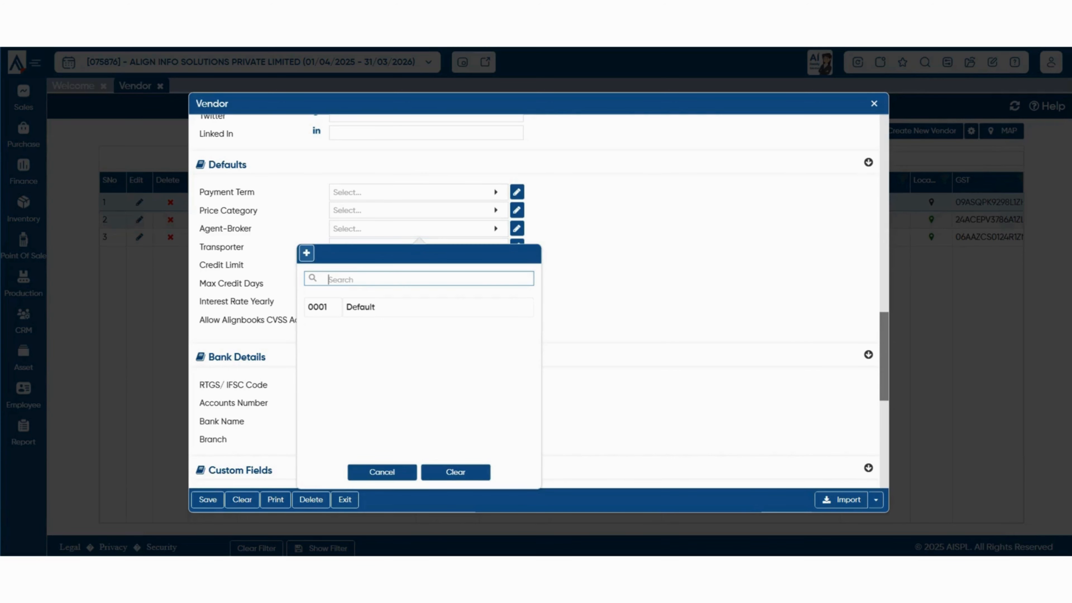
click(461, 242)
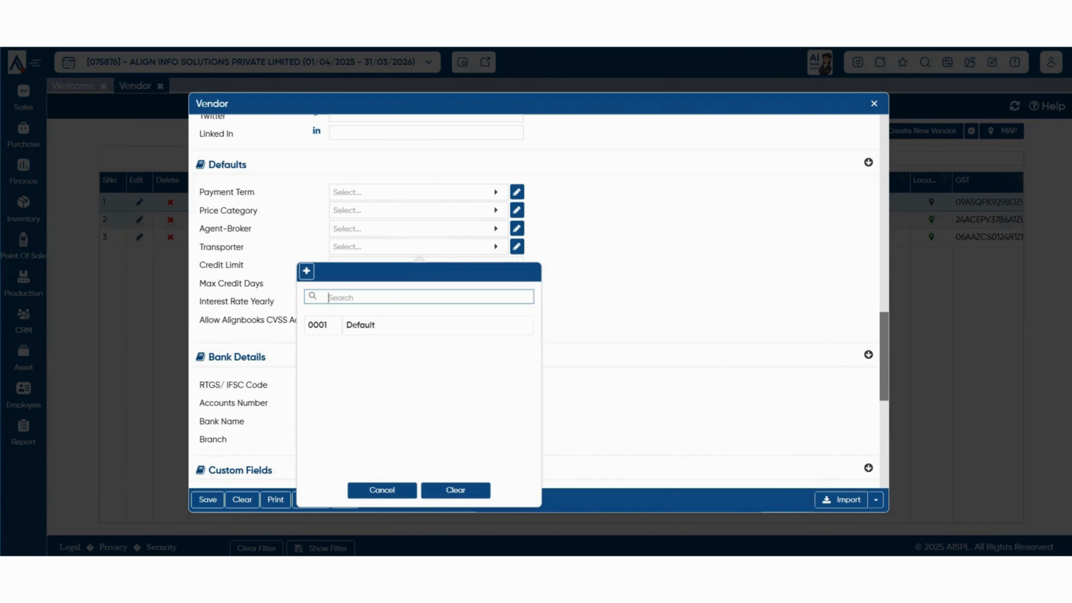
click(382, 490)
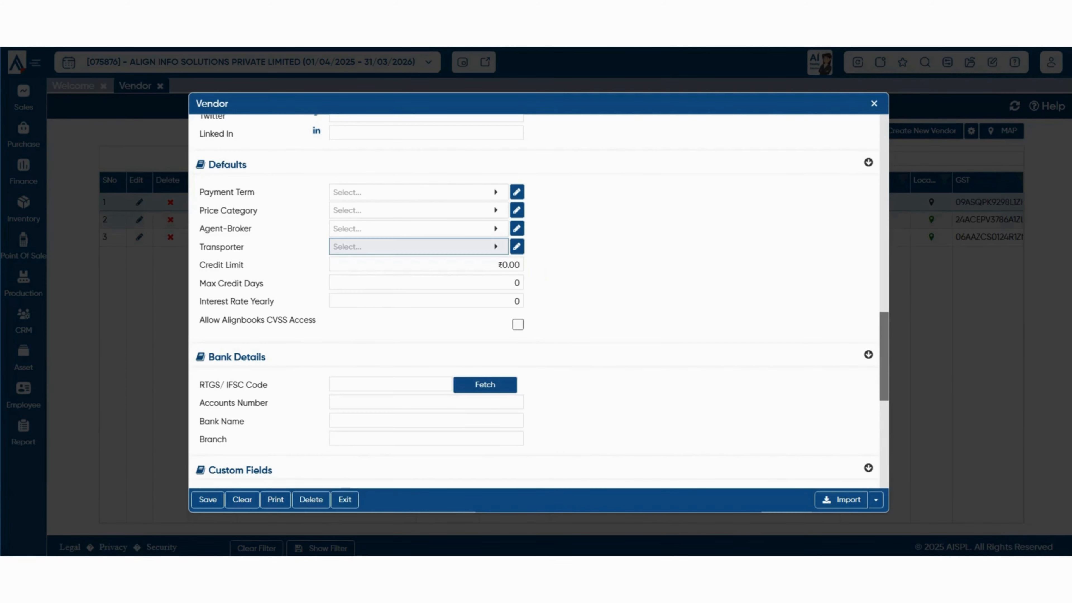
Examine the vendor's Credit Limit, Max Credit Days and Interest Rate Yearly fields and the Allow Alignbooks CVSS Access option.
key(Tab)
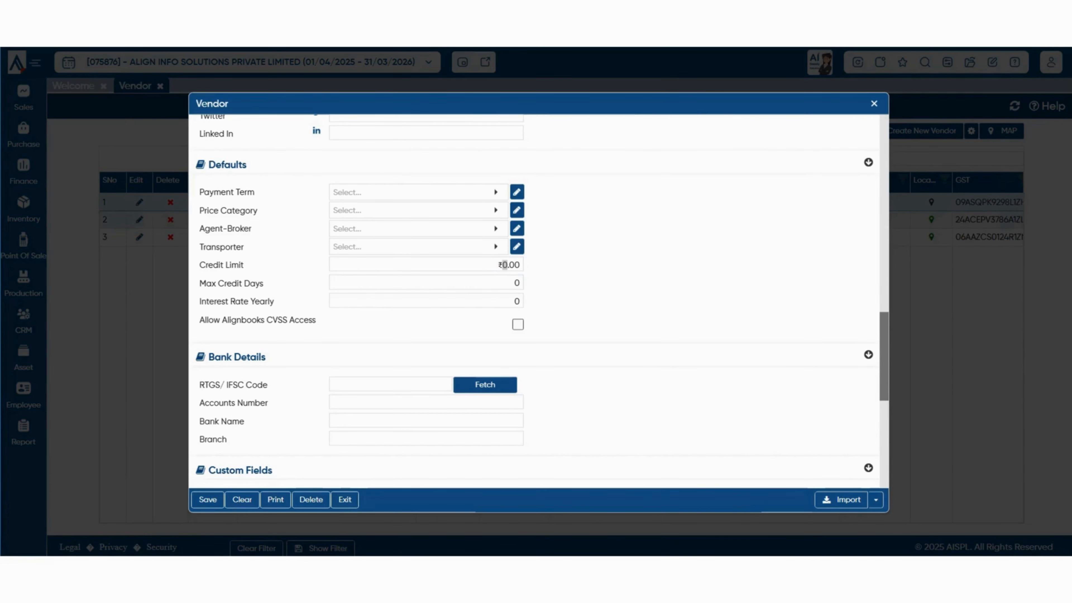
drag(199, 265, 317, 321)
click(321, 323)
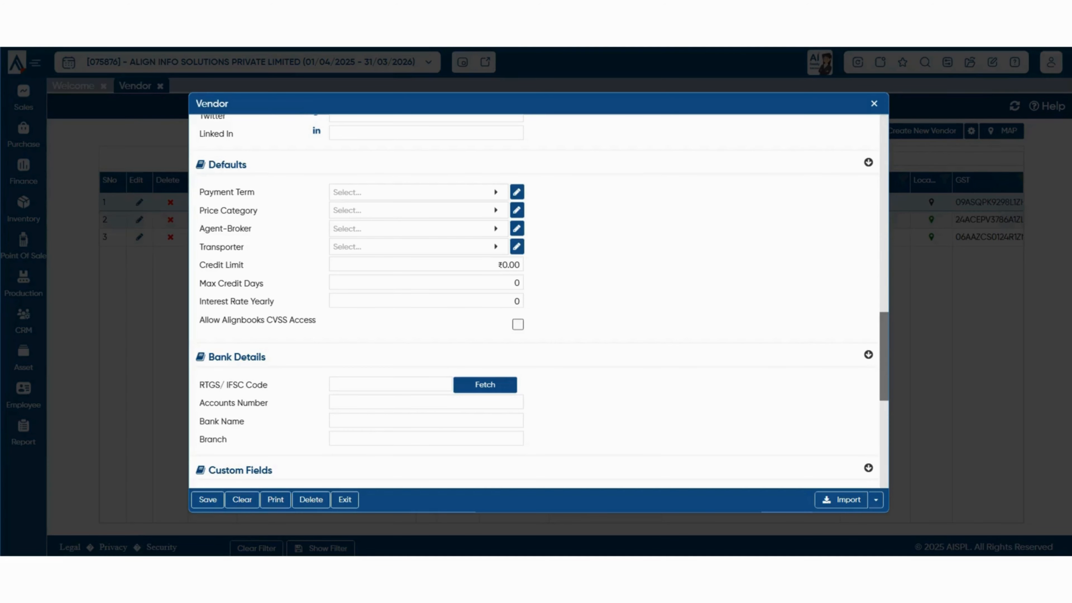
click(505, 264)
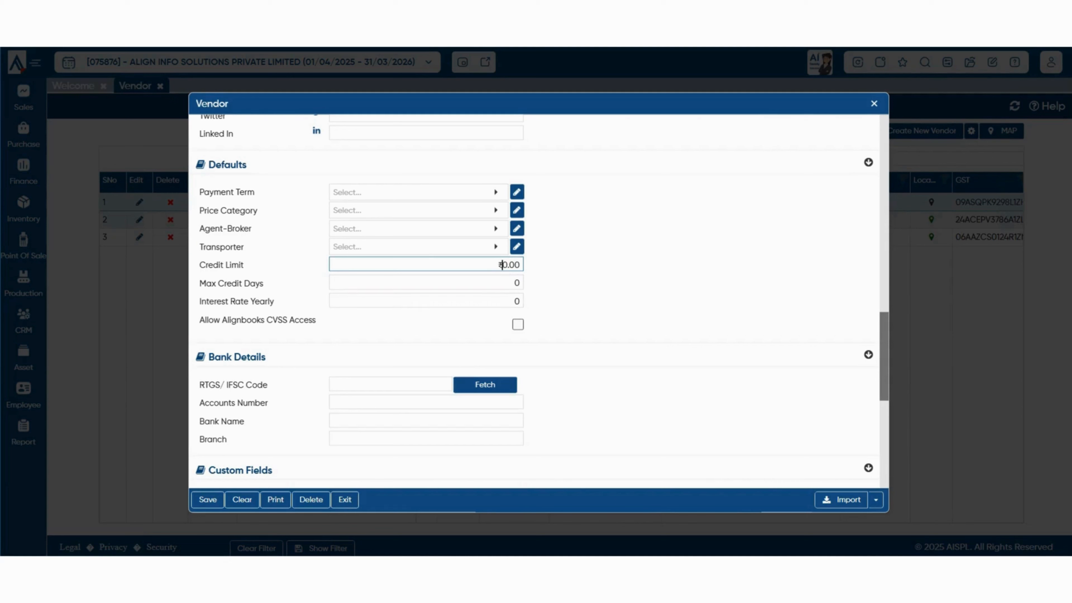
key(Tab)
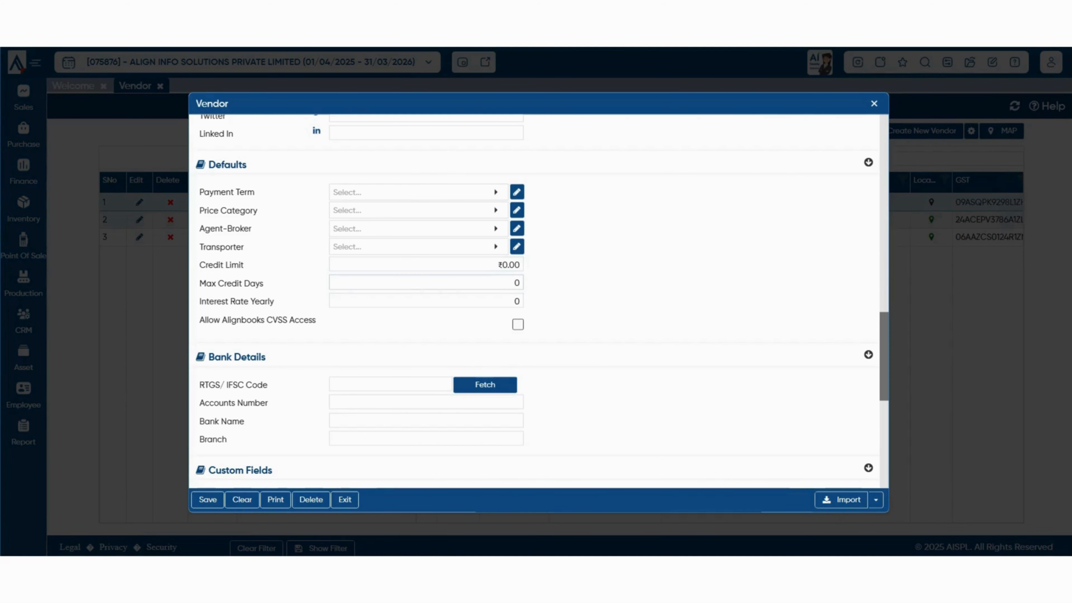
click(514, 283)
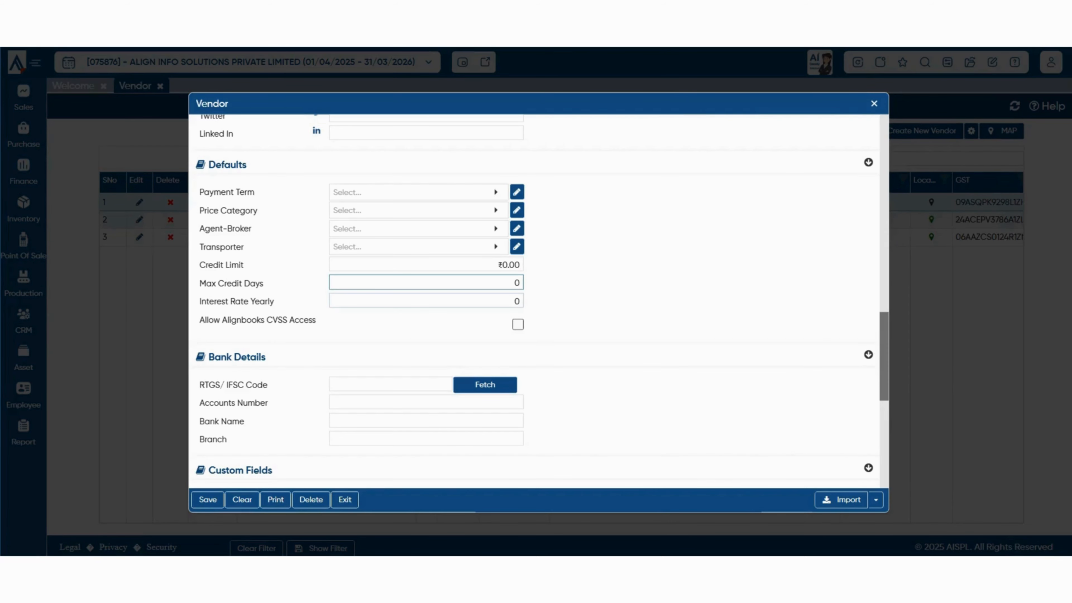
key(Tab)
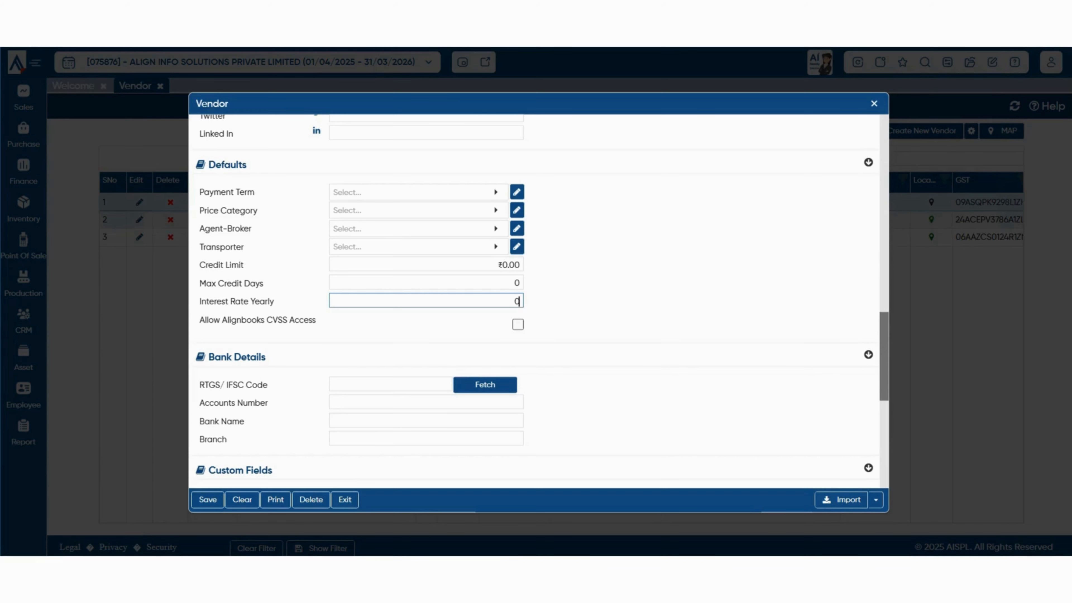
key(ctrl+a)
click(514, 301)
key(Tab)
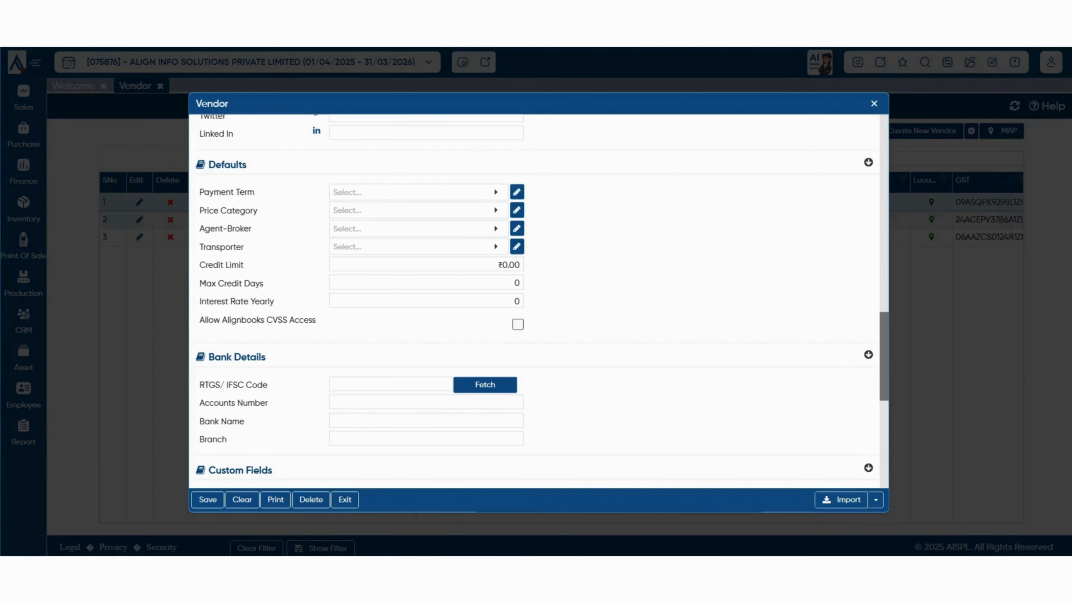
Locate the email field in the vendor's billing information and examine the IFSC code and account number fields in Bank Details.
scroll(536, 302, up, 10)
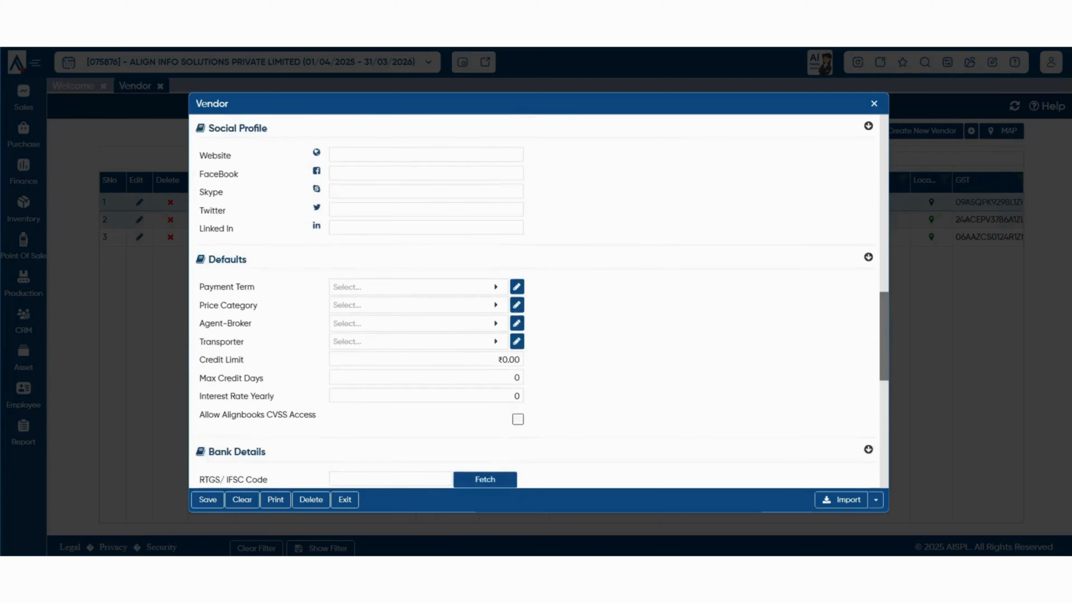
click(423, 354)
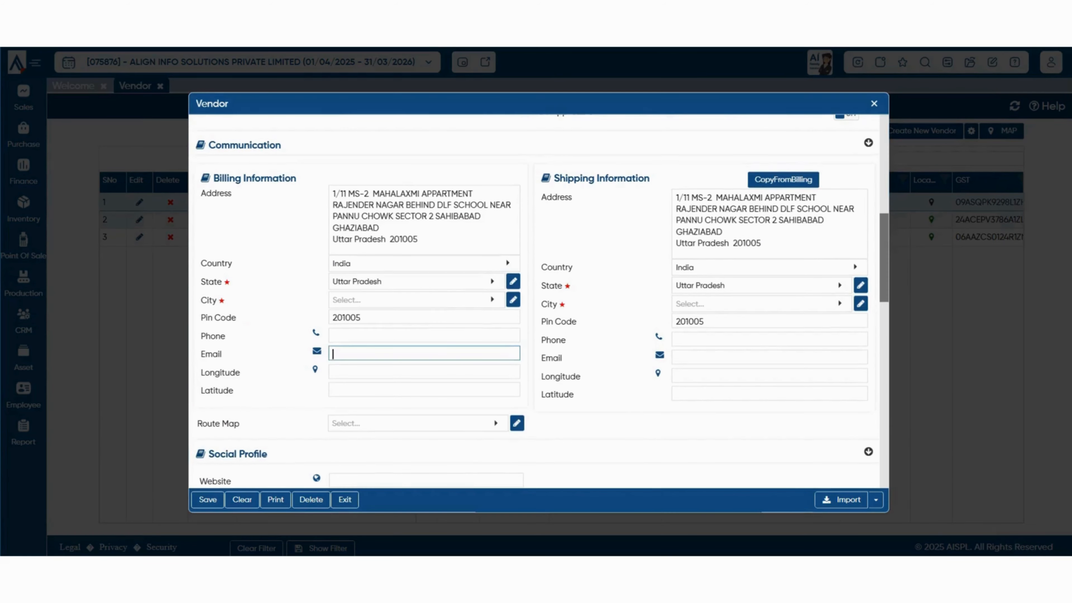
scroll(536, 302, down, 13)
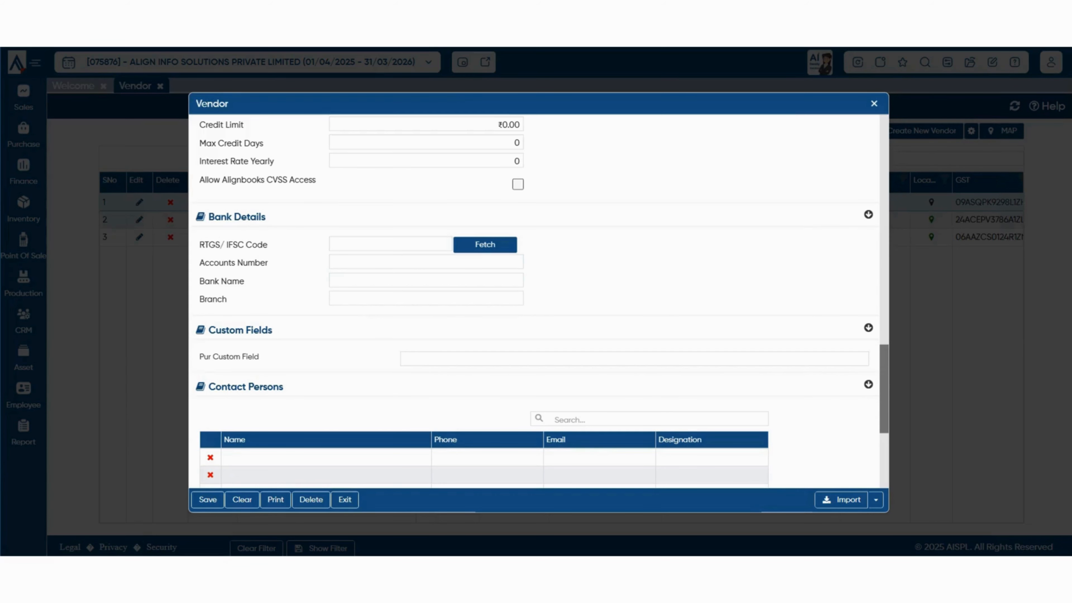
click(391, 244)
click(426, 262)
Examine the Pur Custom Field in the vendor's Custom Fields section and the Contact Persons table.
scroll(533, 301, down, 2)
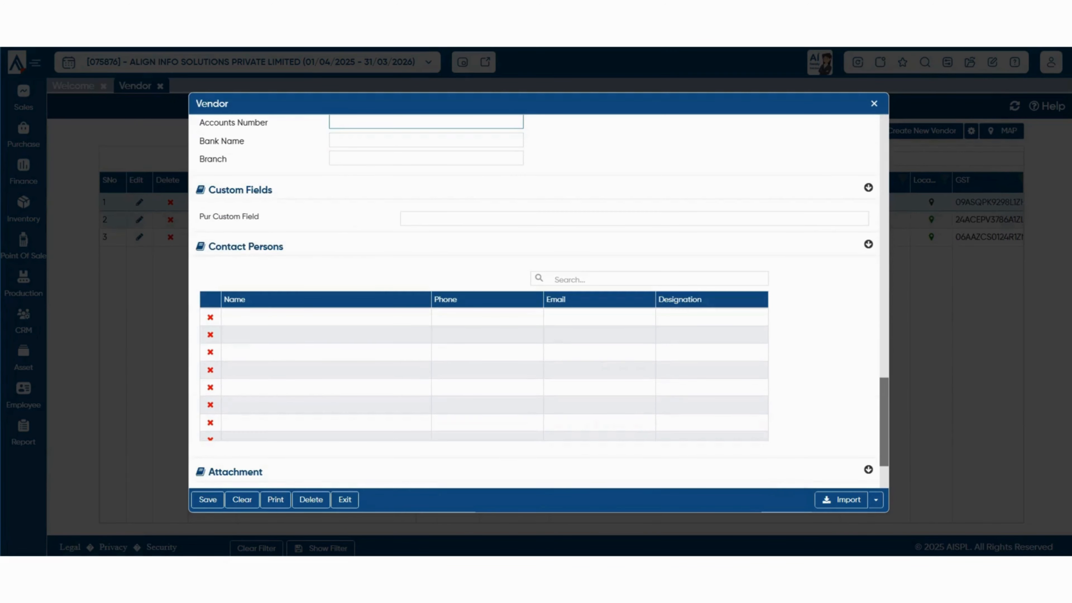
drag(199, 217, 218, 216)
click(635, 219)
scroll(534, 338, down, 1)
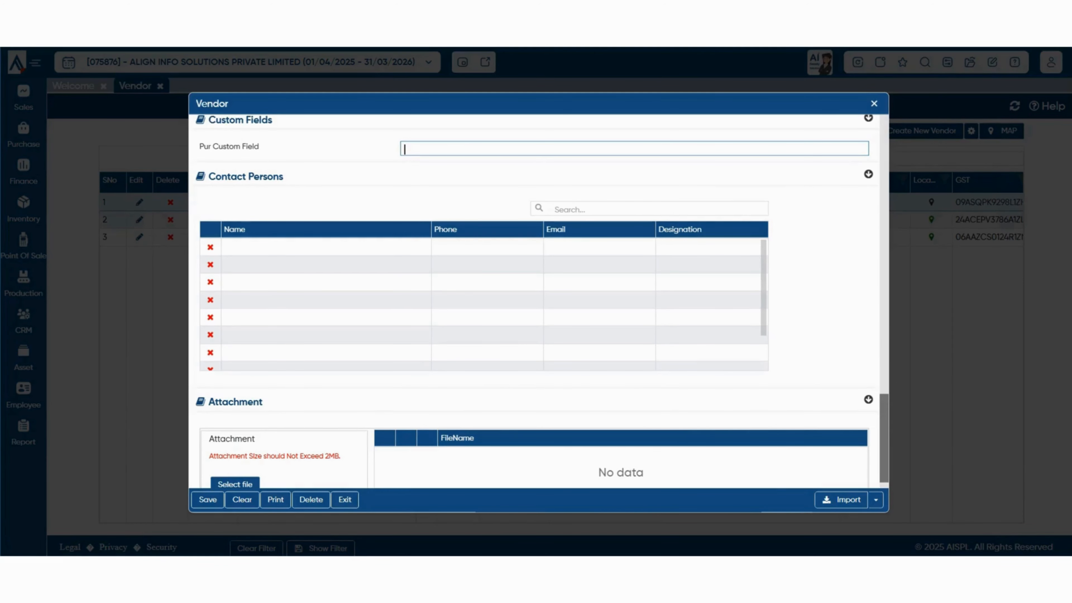
Examine the vendor's Attachment section, including its size limit, and view the file selection dialog without attaching a file.
scroll(534, 301, down, 1)
drag(209, 363, 264, 363)
click(279, 364)
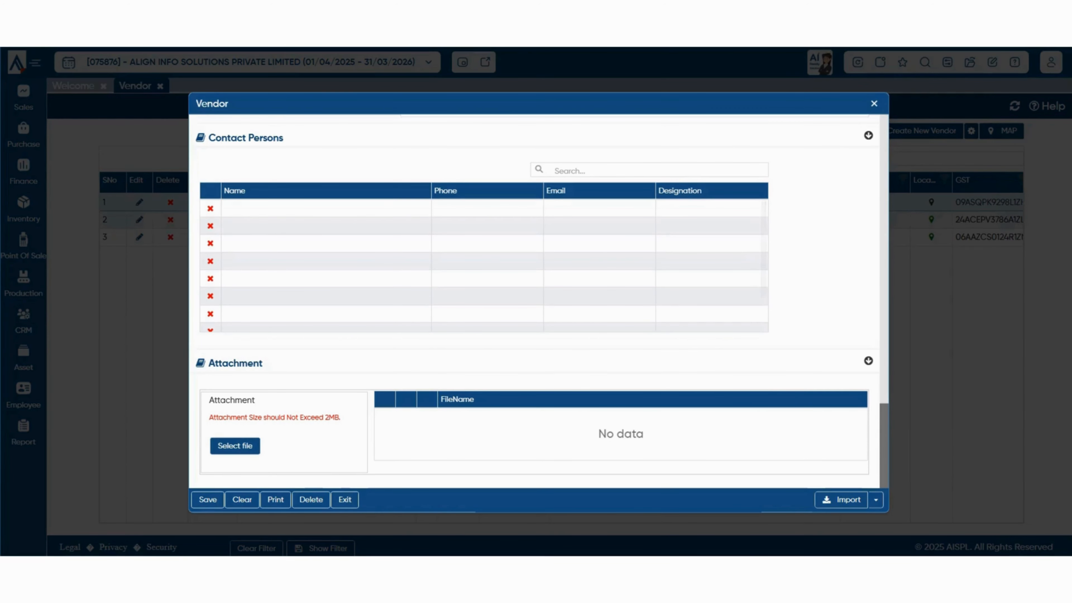
click(235, 446)
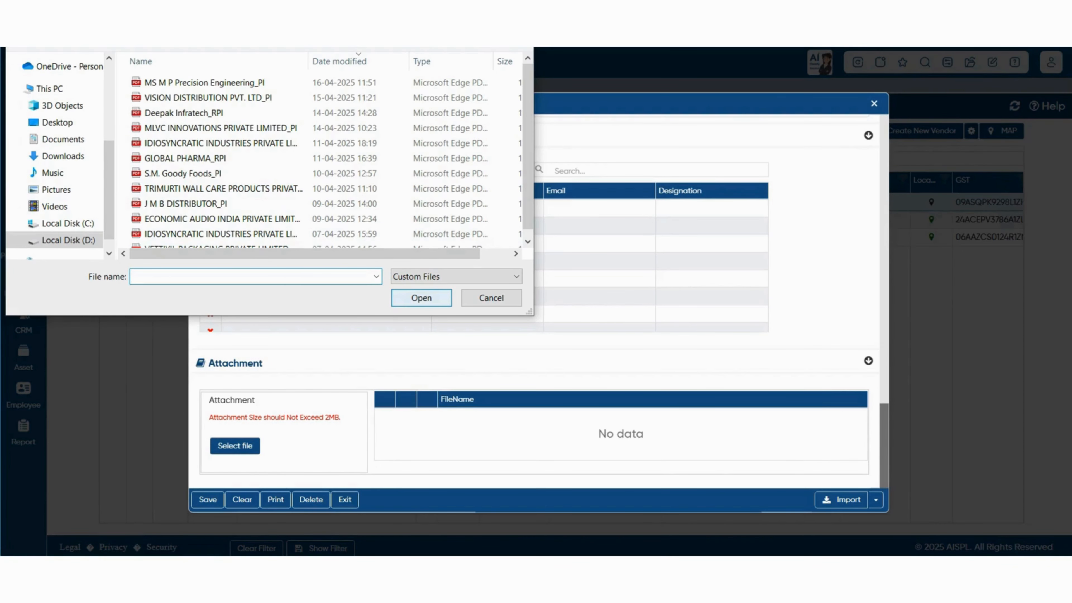
click(492, 299)
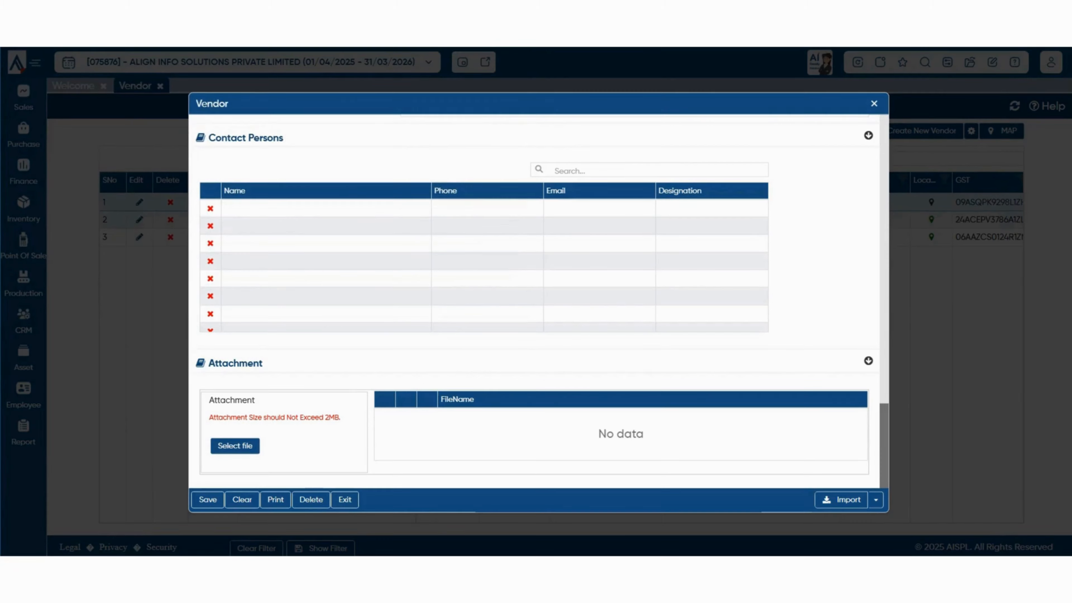
Look back over the vendor form from Basic to Defaults and show the format options for importing vendors.
scroll(536, 296, up, 15)
scroll(536, 295, up, 3)
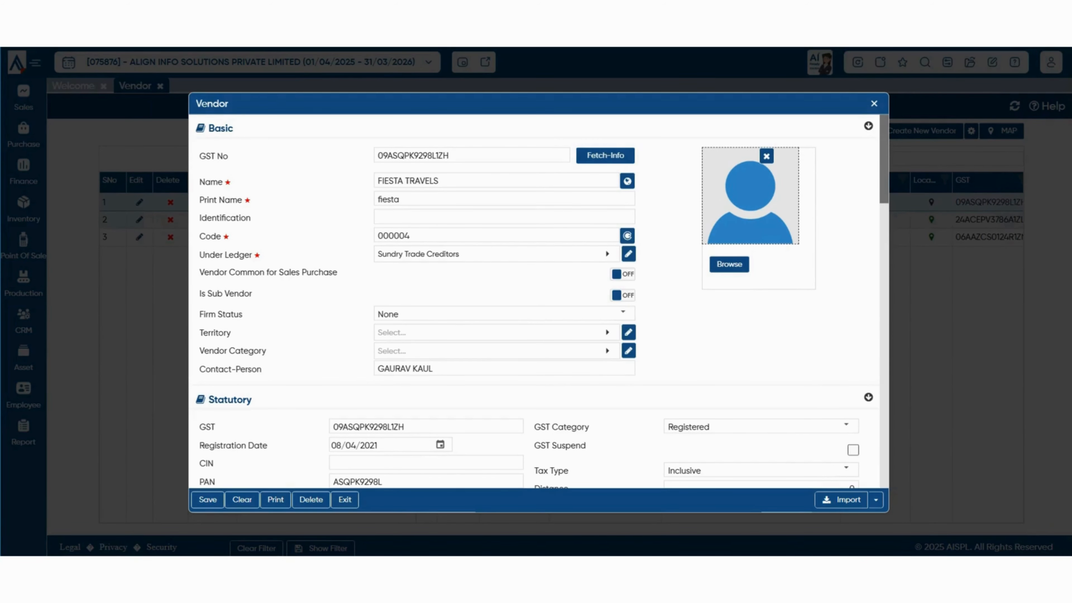
scroll(534, 302, down, 12)
scroll(534, 302, down, 6)
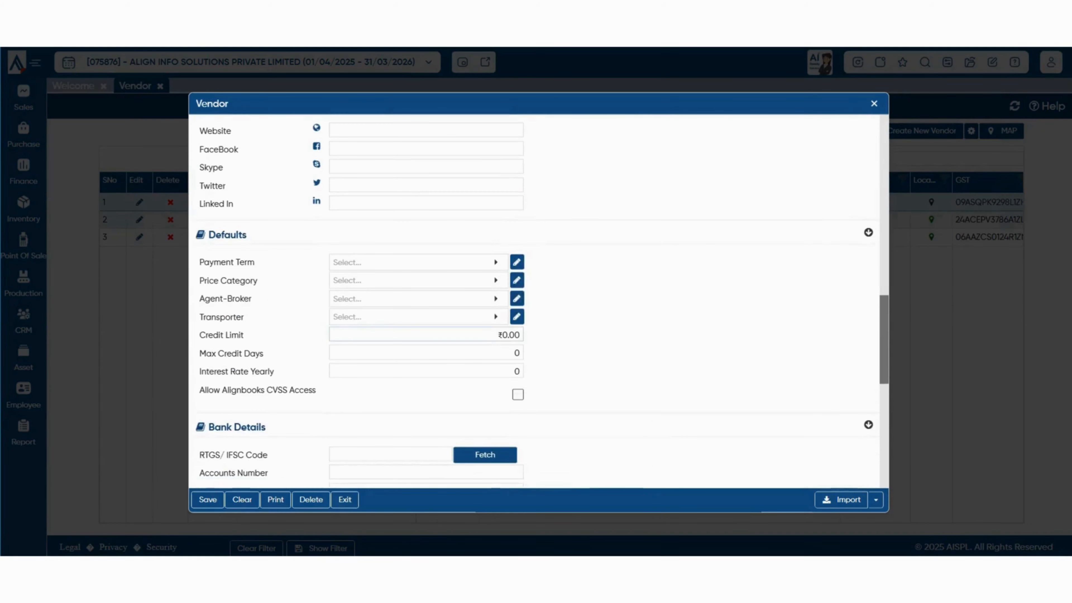
scroll(534, 302, up, 6)
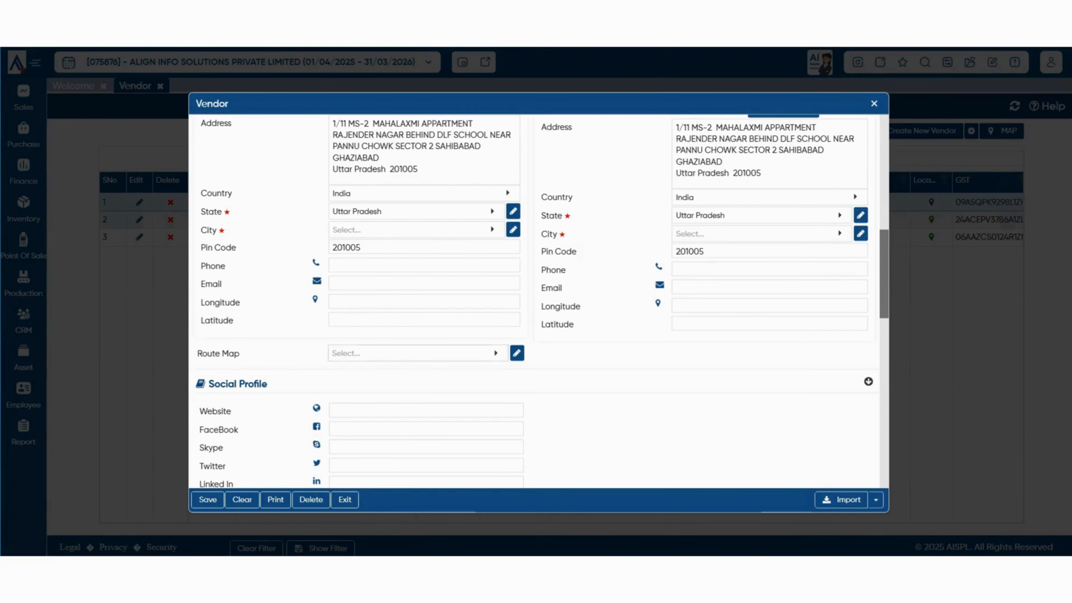
scroll(534, 303, up, 10)
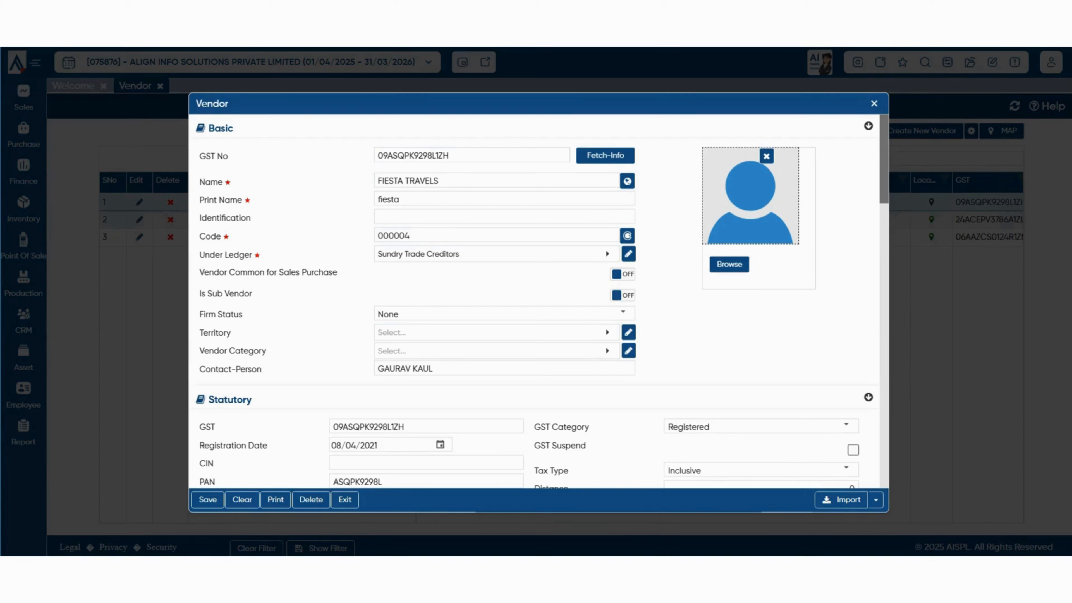
click(876, 499)
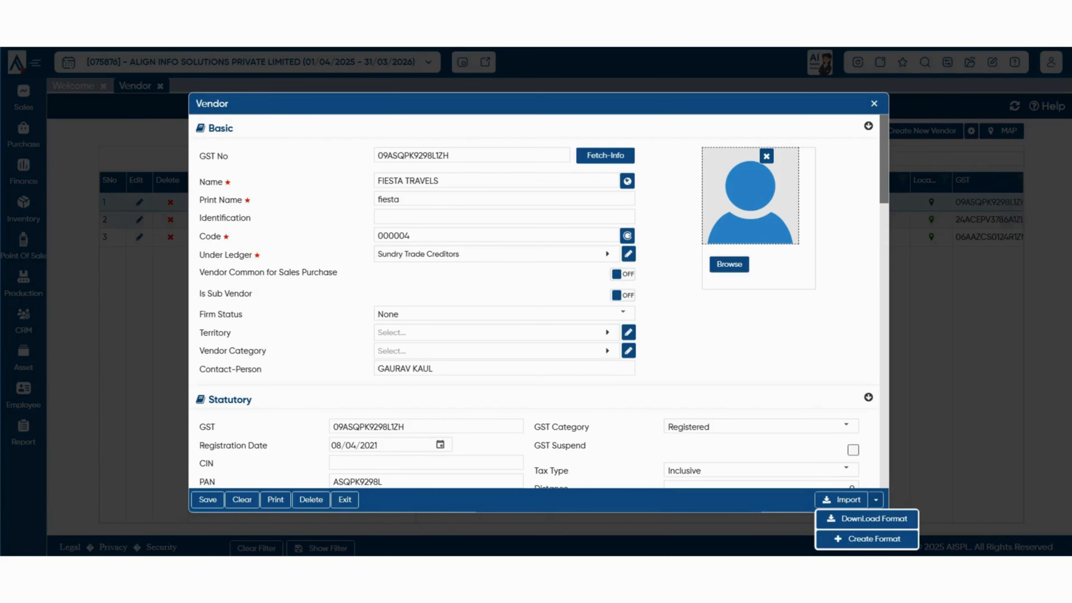
Examine the vendor Excel import dialog and the Excel Import Format Mapping, and close the vendor form.
click(842, 501)
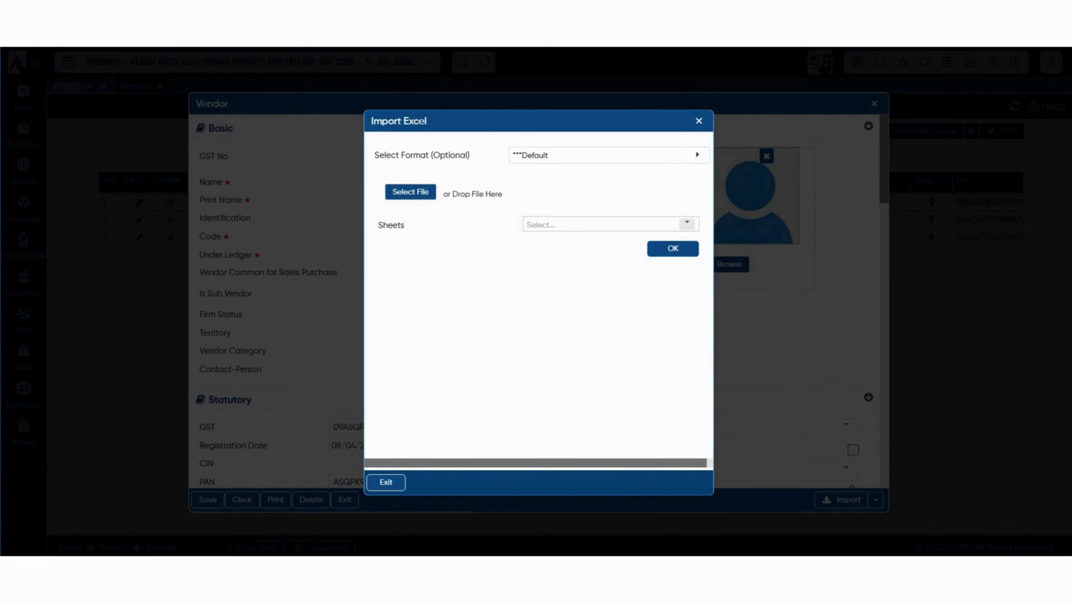
key(Escape)
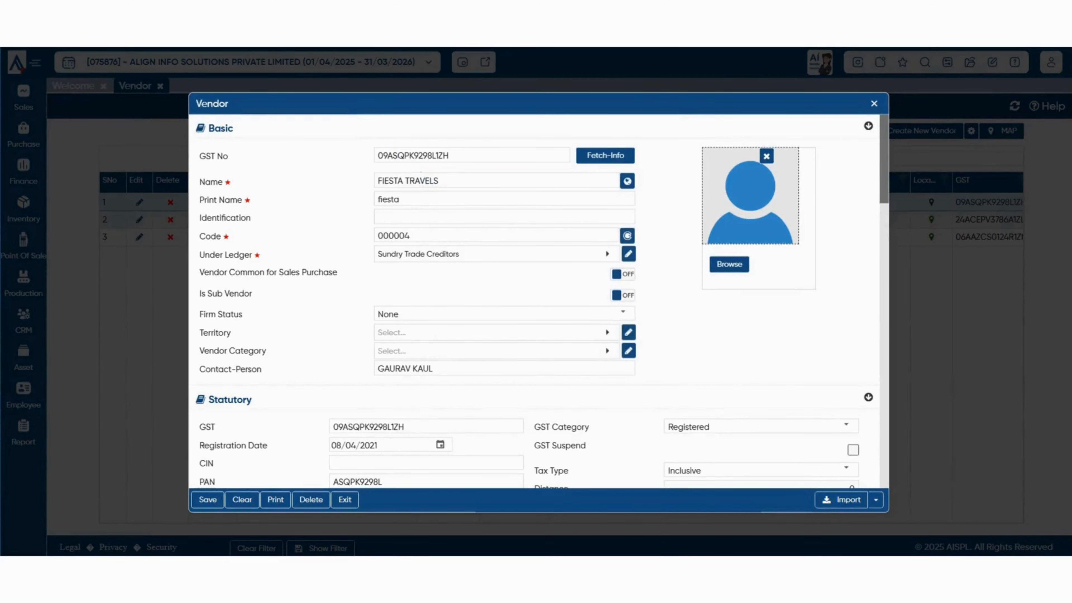
click(876, 500)
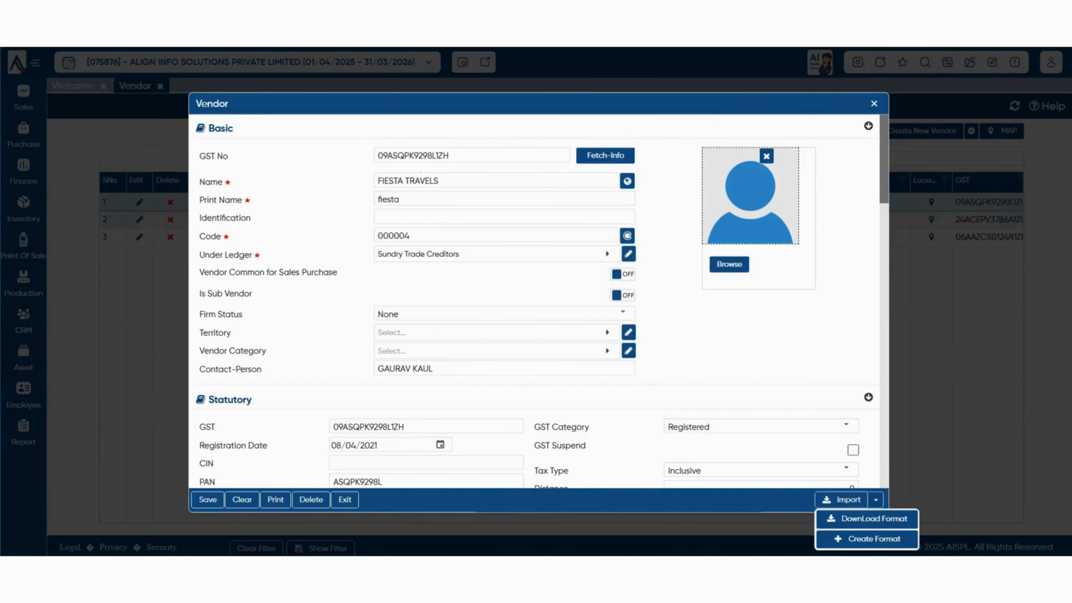
click(867, 539)
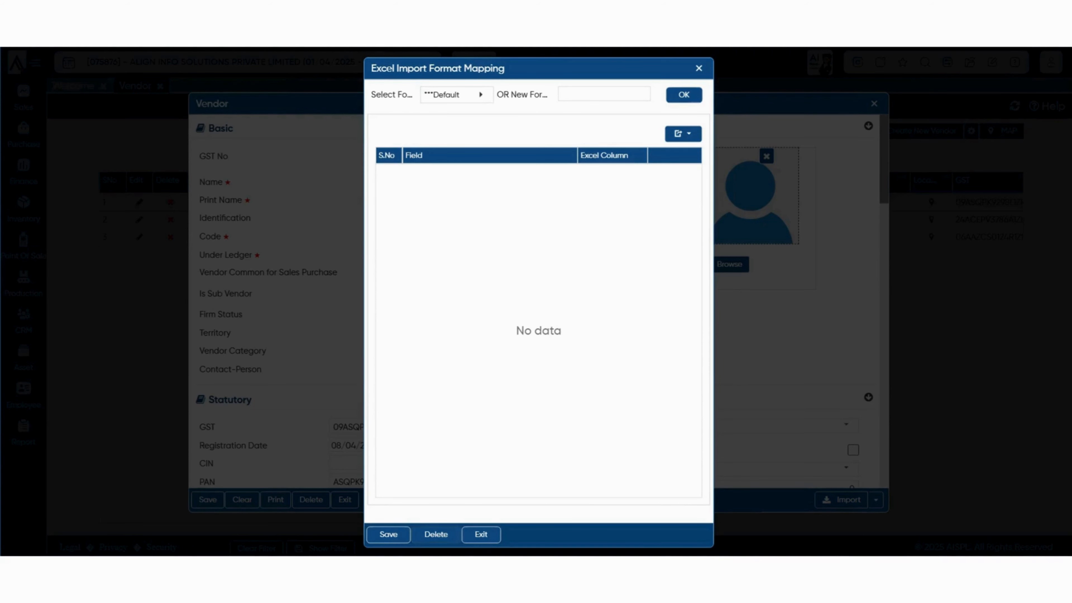
key(Escape)
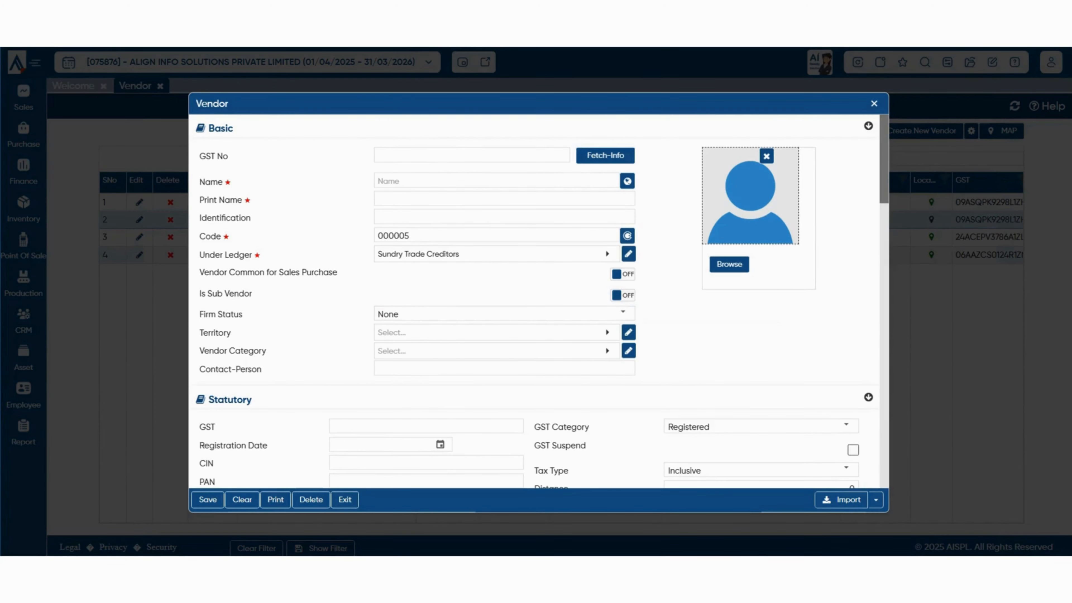
key(Escape)
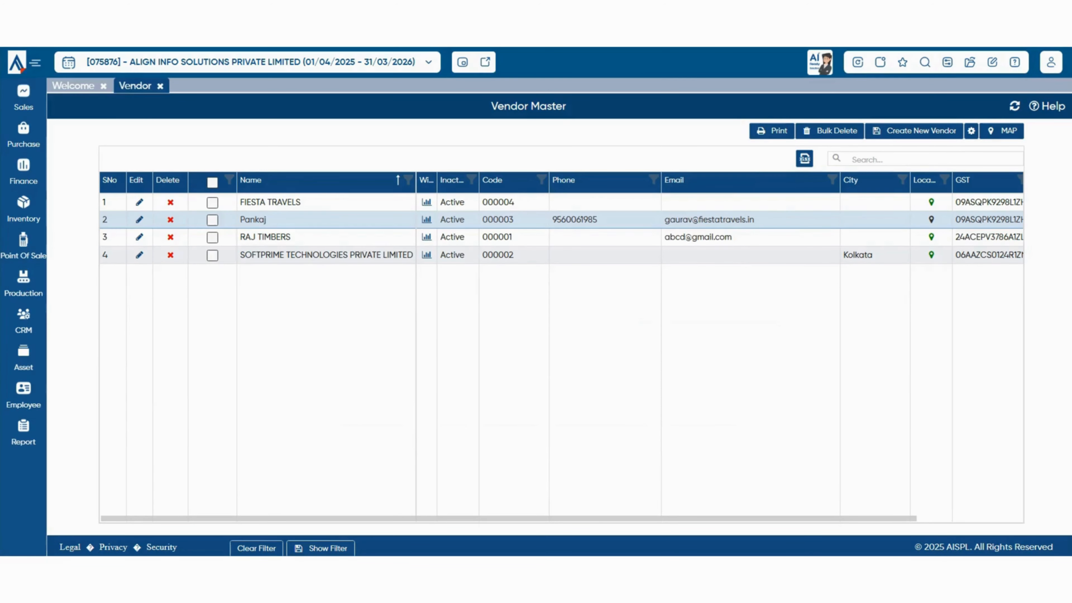
Open the RAJ TIMBERS vendor for editing, review its billing and shipping information and save the record.
click(139, 238)
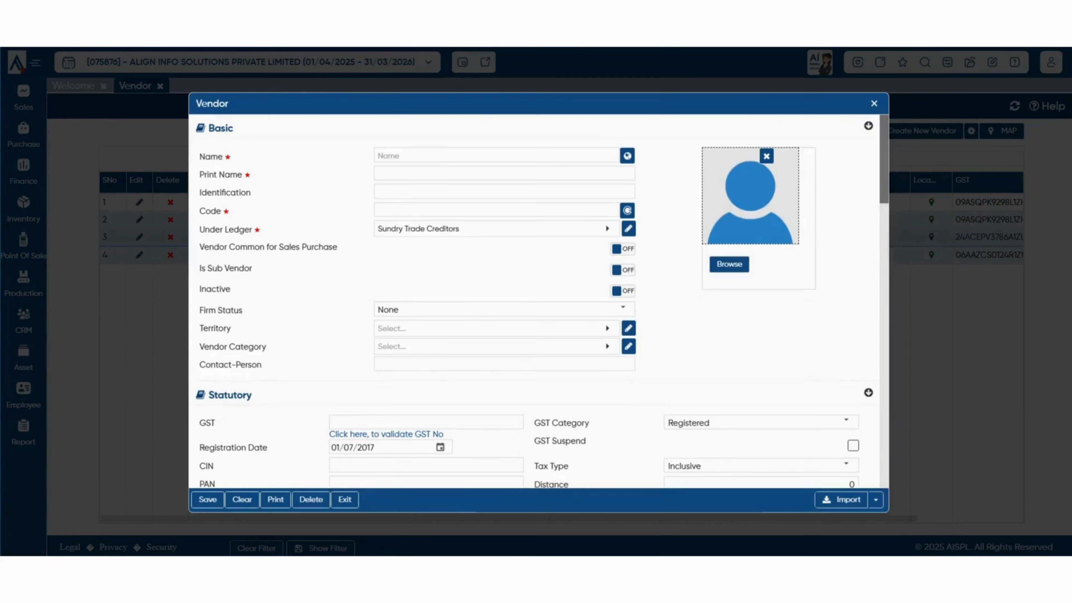
scroll(538, 301, down, 1)
scroll(539, 302, down, 1)
scroll(539, 302, up, 2)
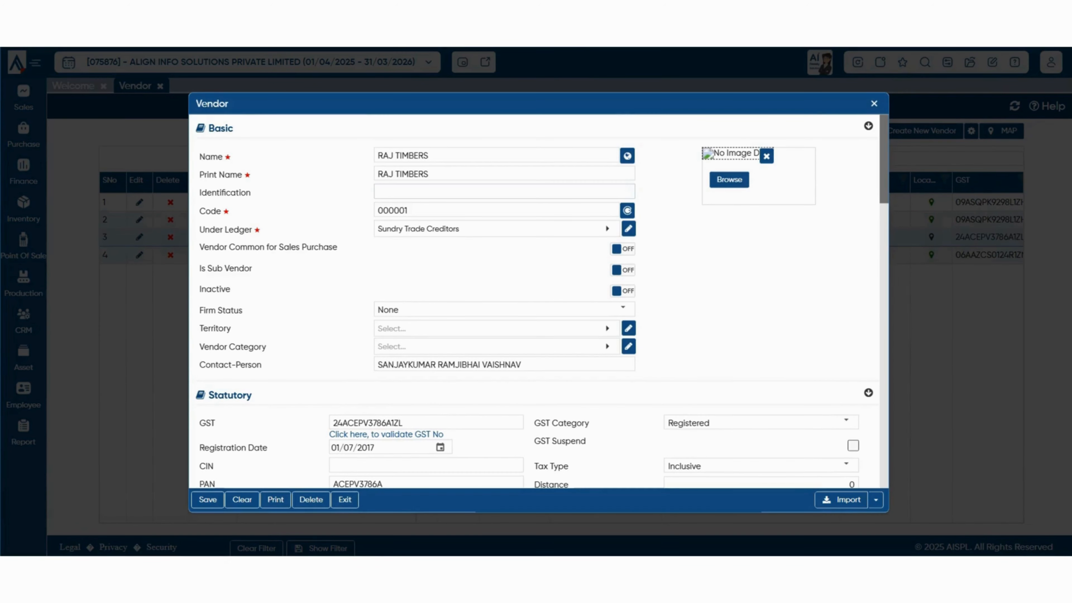
scroll(539, 302, down, 12)
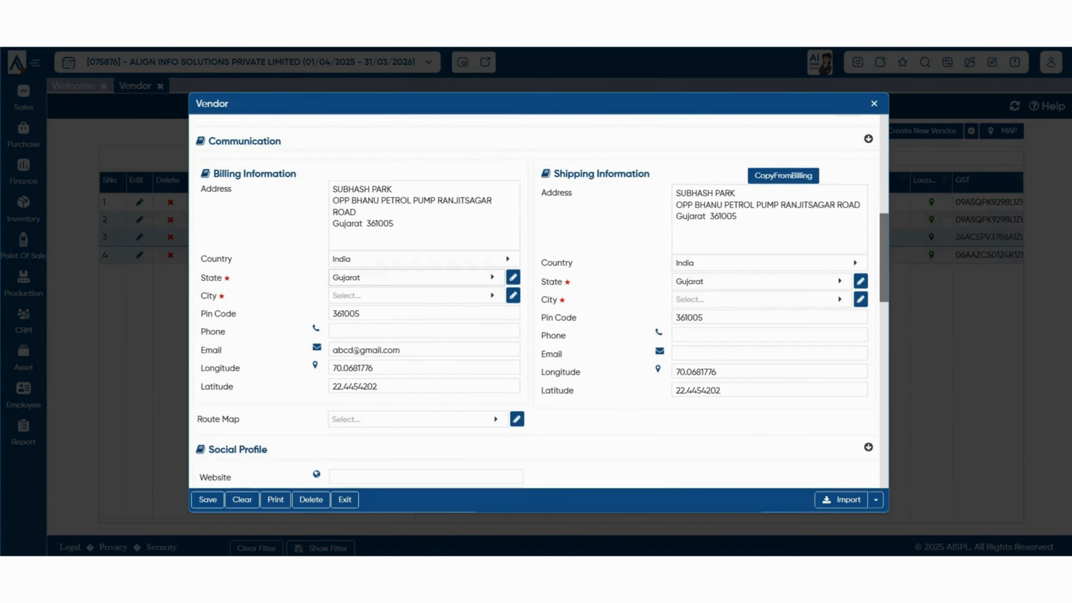
click(208, 500)
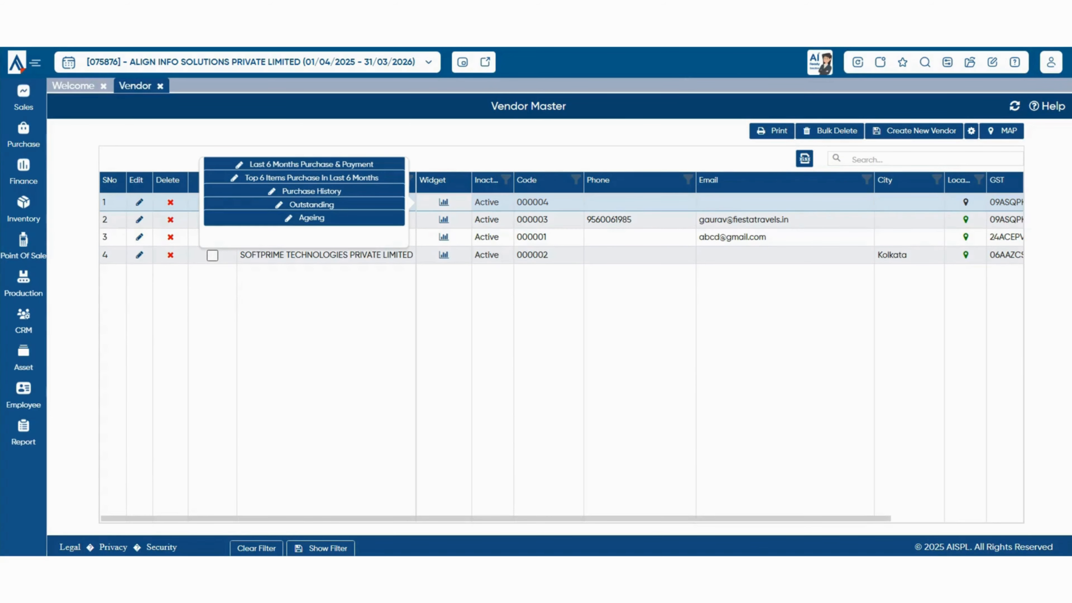
Widen the Inactive column in the vendor list and bring the GST, ledger and ageing columns into view.
drag(514, 180, 543, 180)
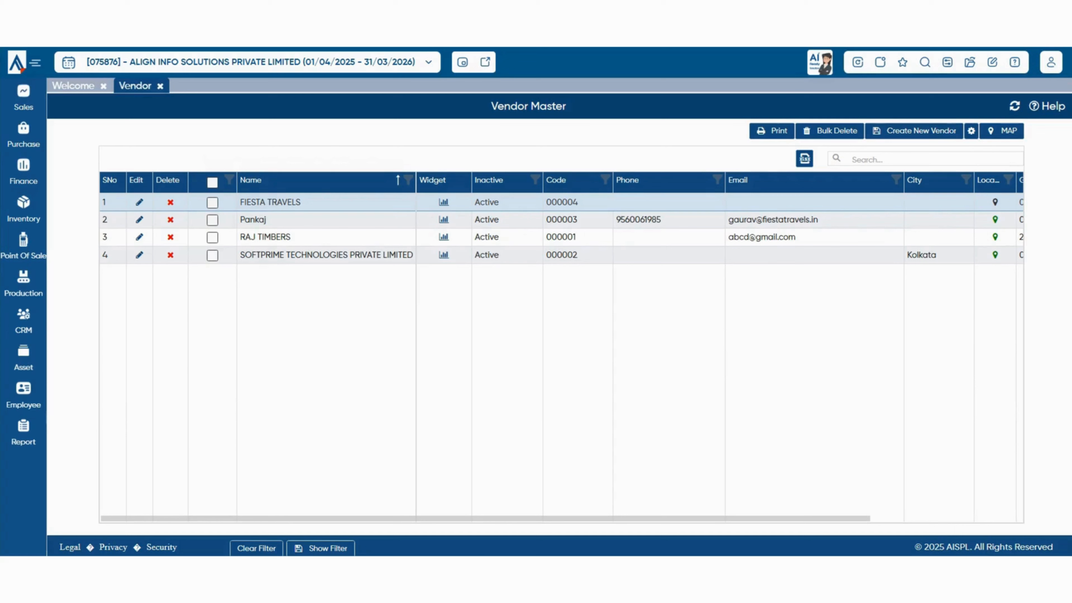
drag(486, 519, 639, 518)
Mark the first three vendors in the list and clear their selection again.
click(212, 203)
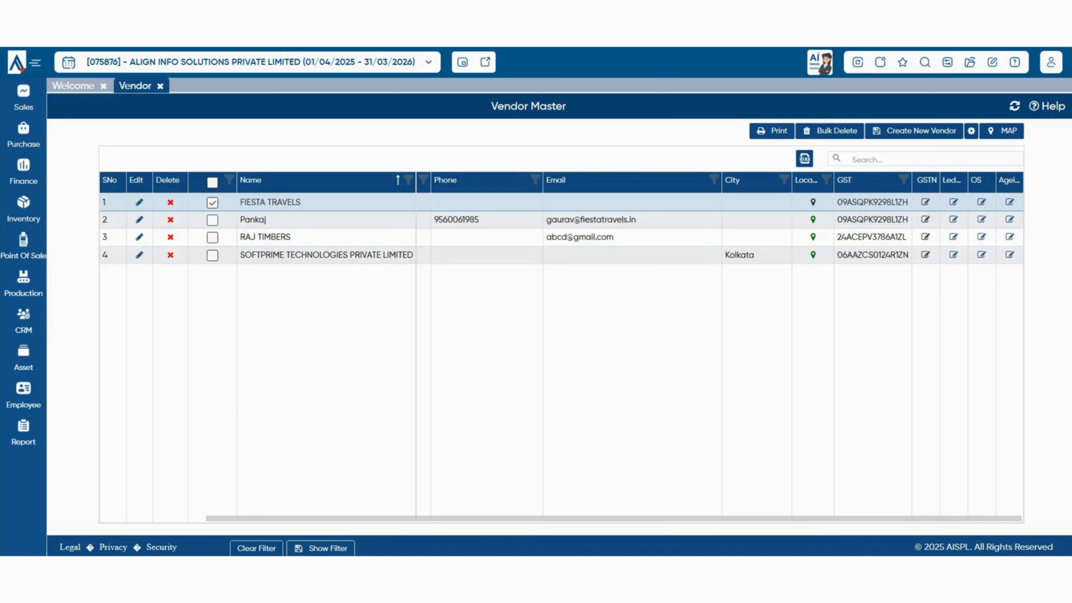
click(212, 220)
click(212, 237)
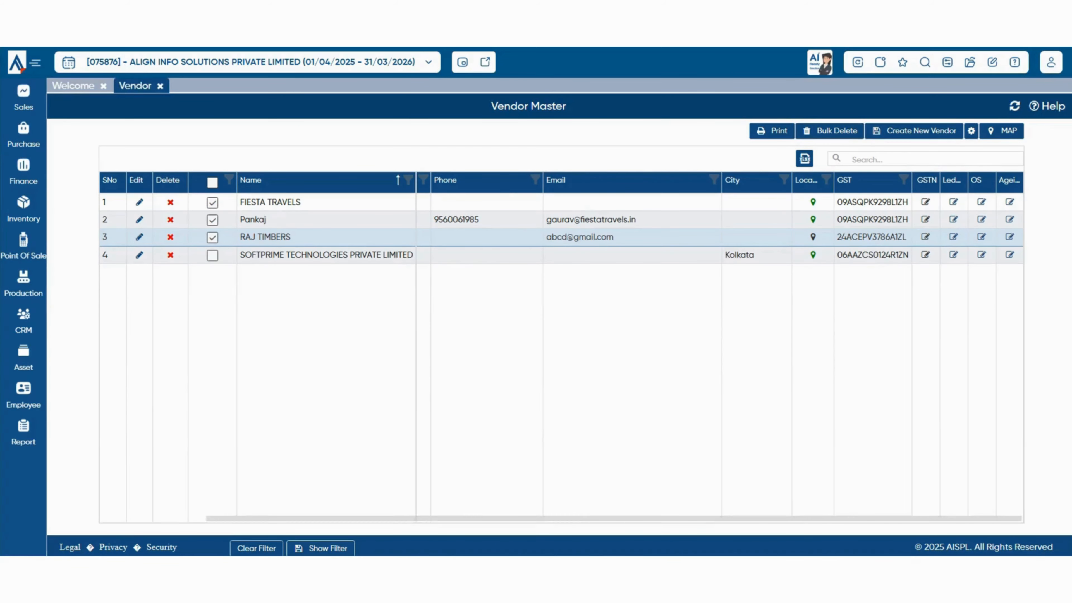
click(212, 203)
click(212, 220)
click(212, 238)
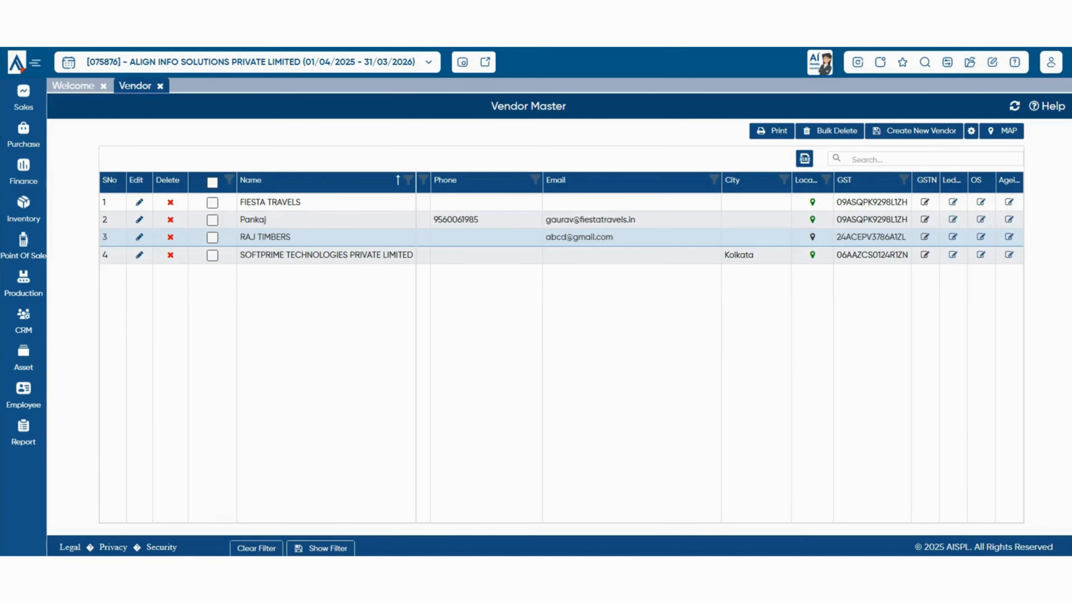
Display the vendor list's filter row, view the options of its selection filter and hide the row again.
click(321, 549)
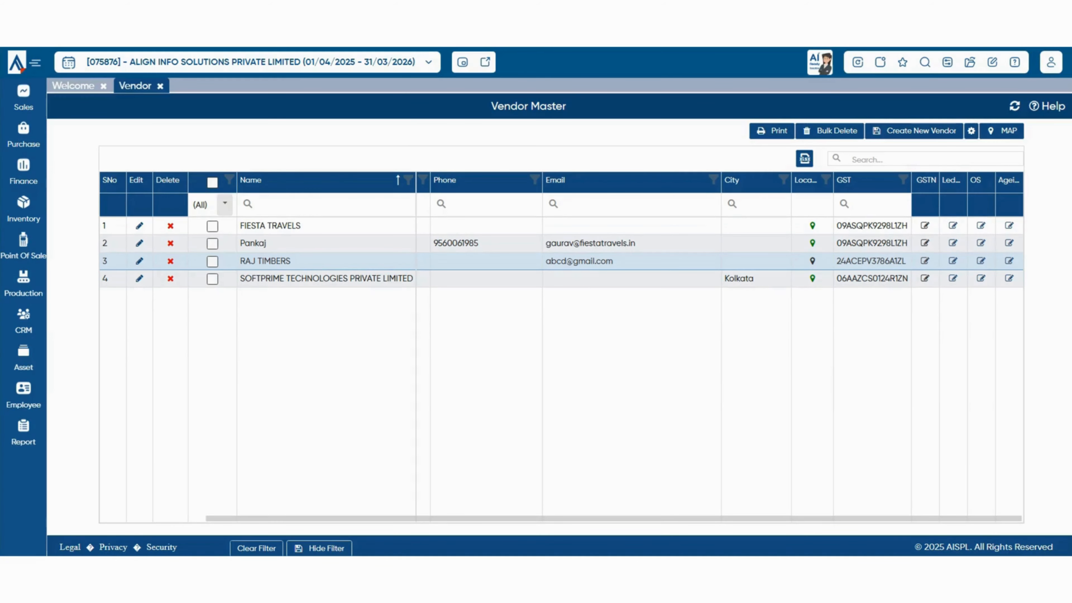
click(224, 204)
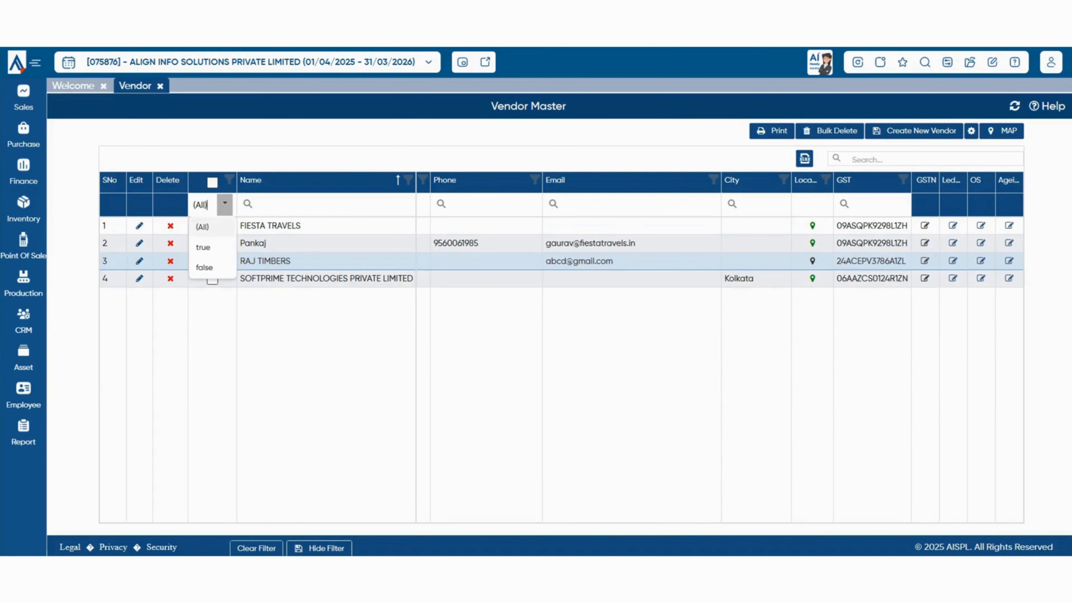
key(Escape)
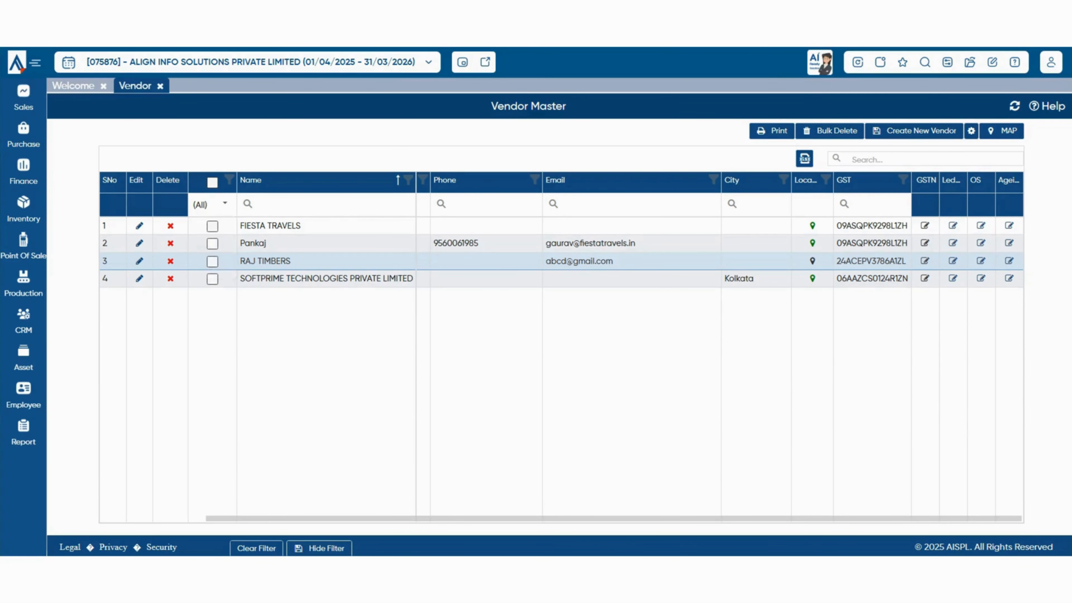
click(320, 548)
Select the second and third vendors as values in the Name column's filter.
click(408, 181)
click(253, 263)
click(253, 279)
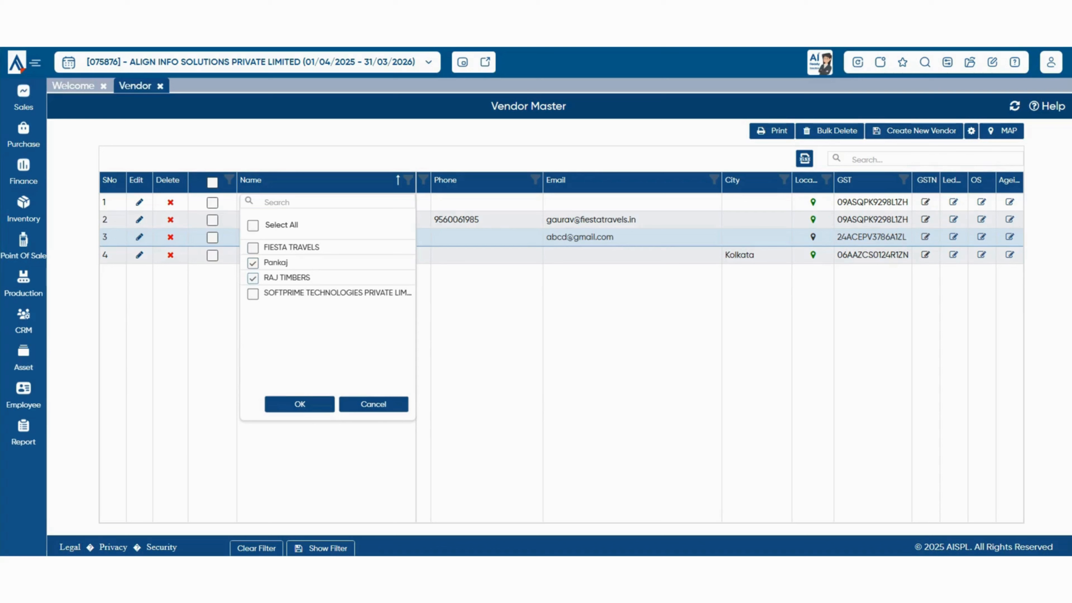
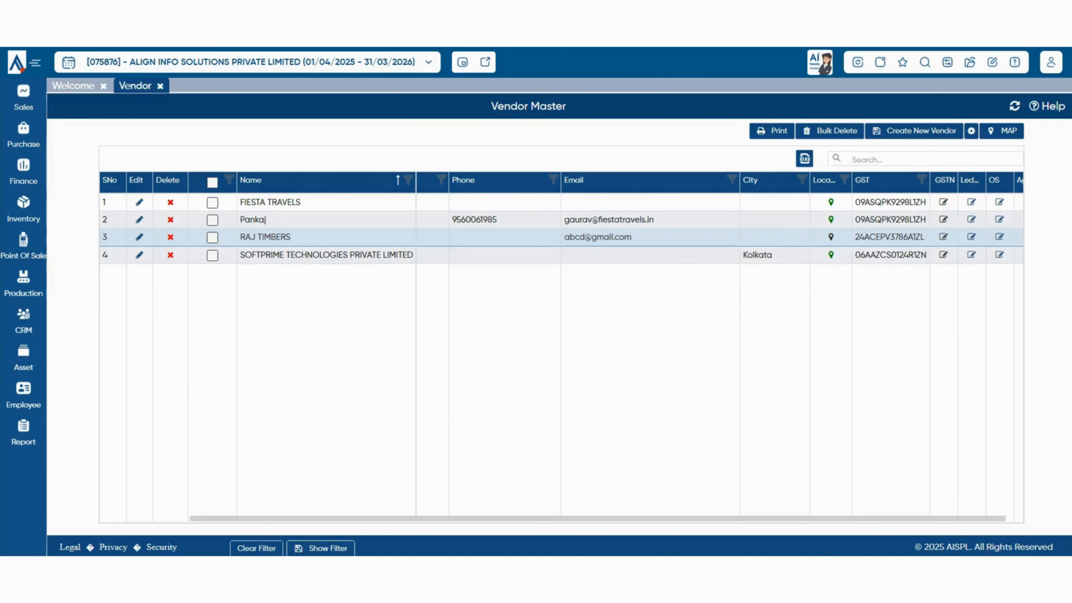
Close the vendor master and open the purchase Price List.
click(160, 86)
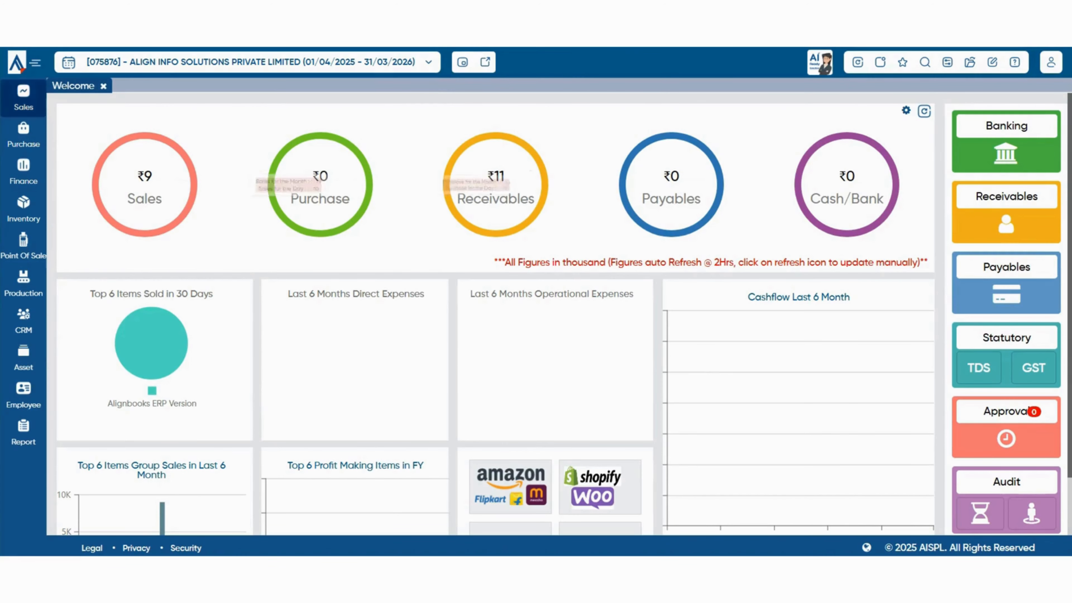
click(23, 136)
mouse_move(112, 152)
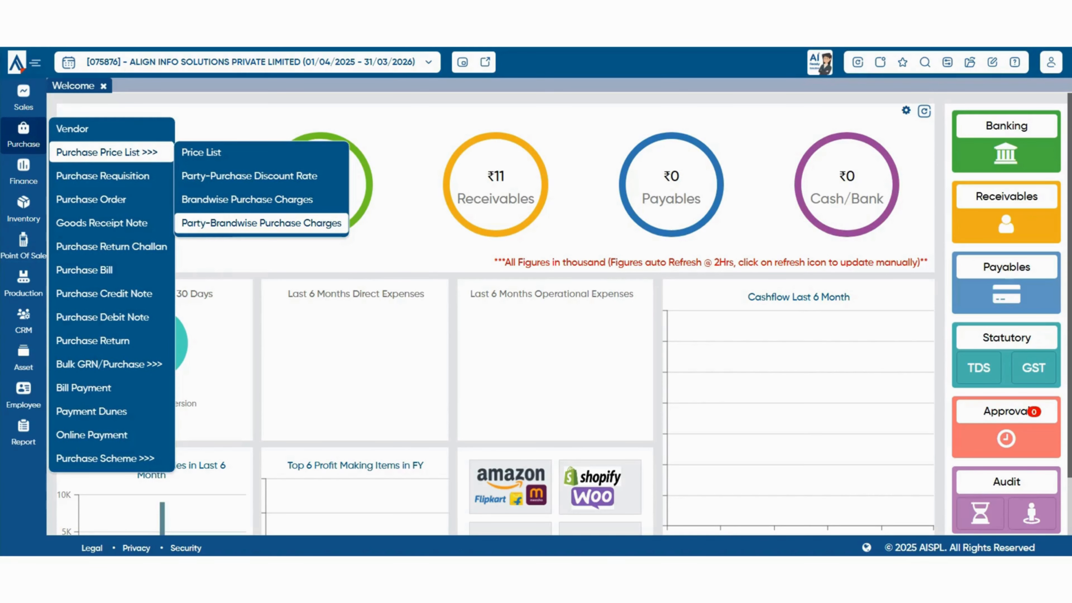
click(201, 153)
Start a new purchase price list and look through its item rows.
click(981, 131)
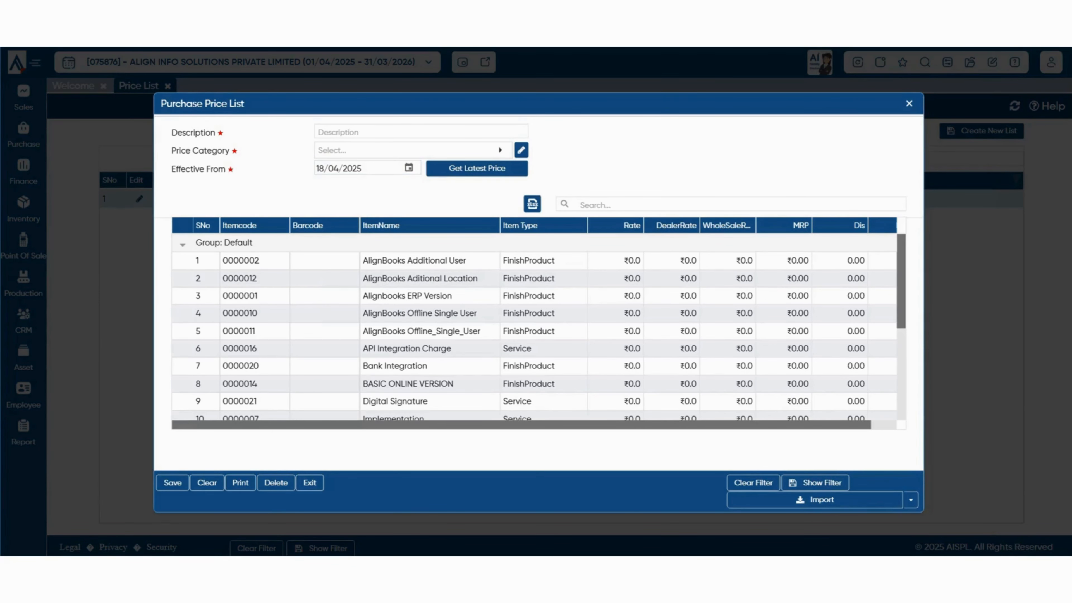
scroll(534, 326, down, 5)
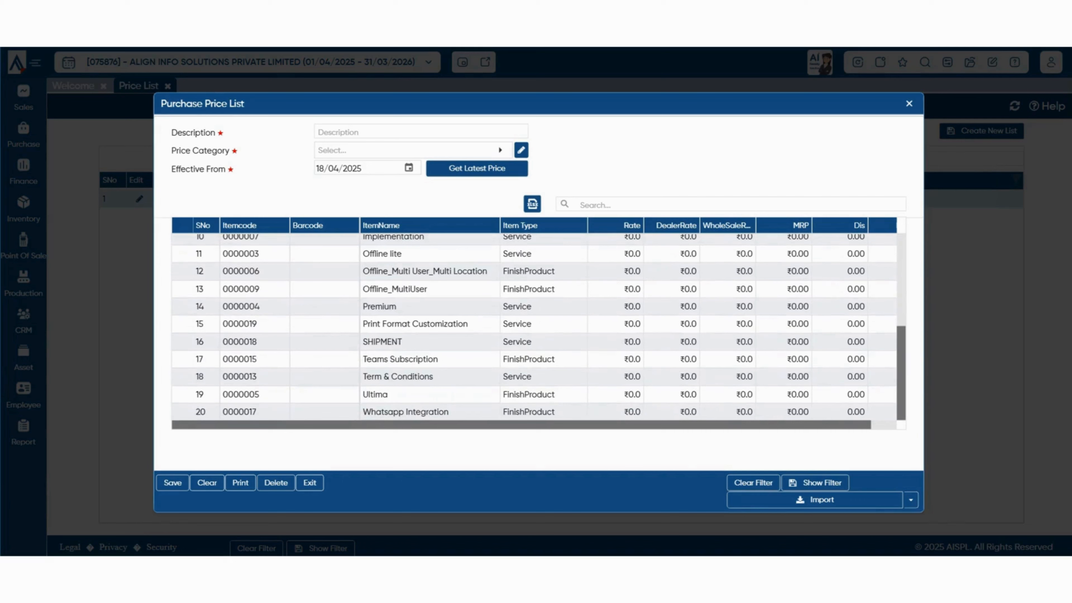
scroll(534, 327, up, 5)
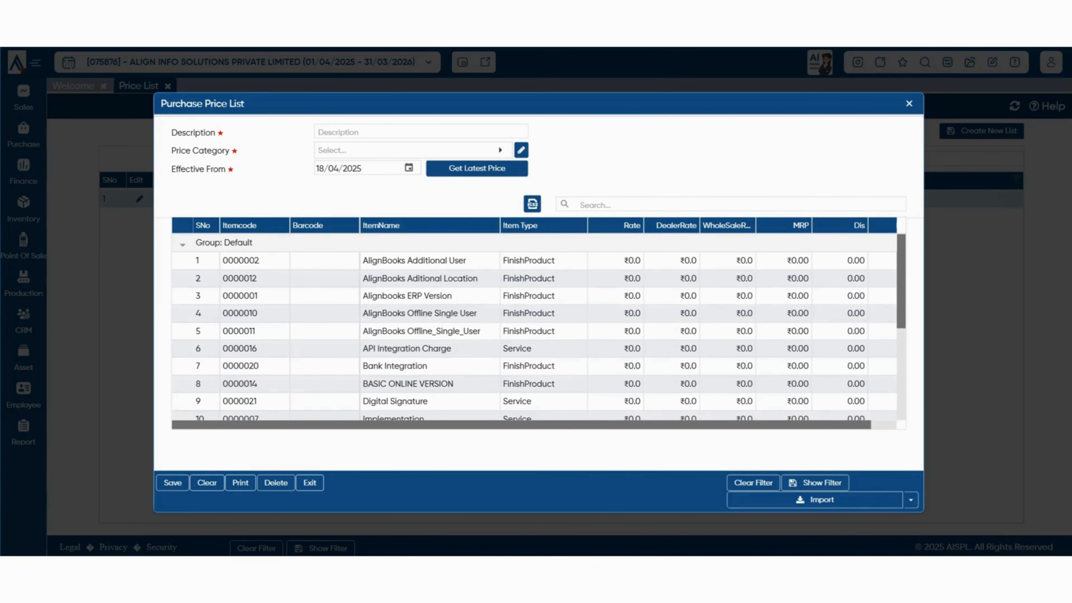
Go through the rate, dealer rate, wholesale rate and MRP cells of AlignBooks Additional User and enter 0 as its discount.
click(632, 260)
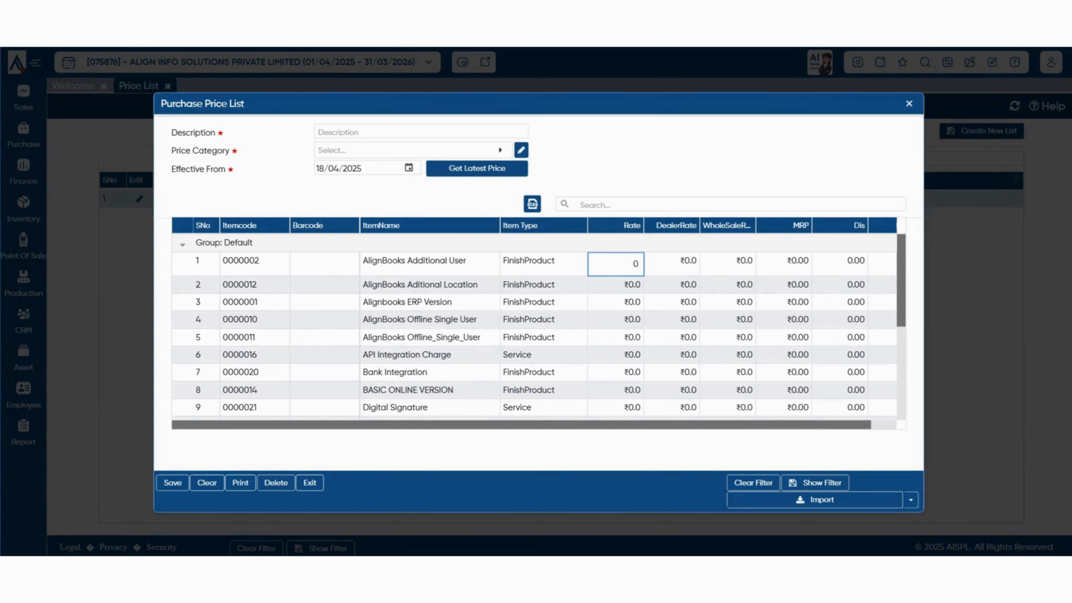
key(Tab)
key(Tab)
key(Tab)
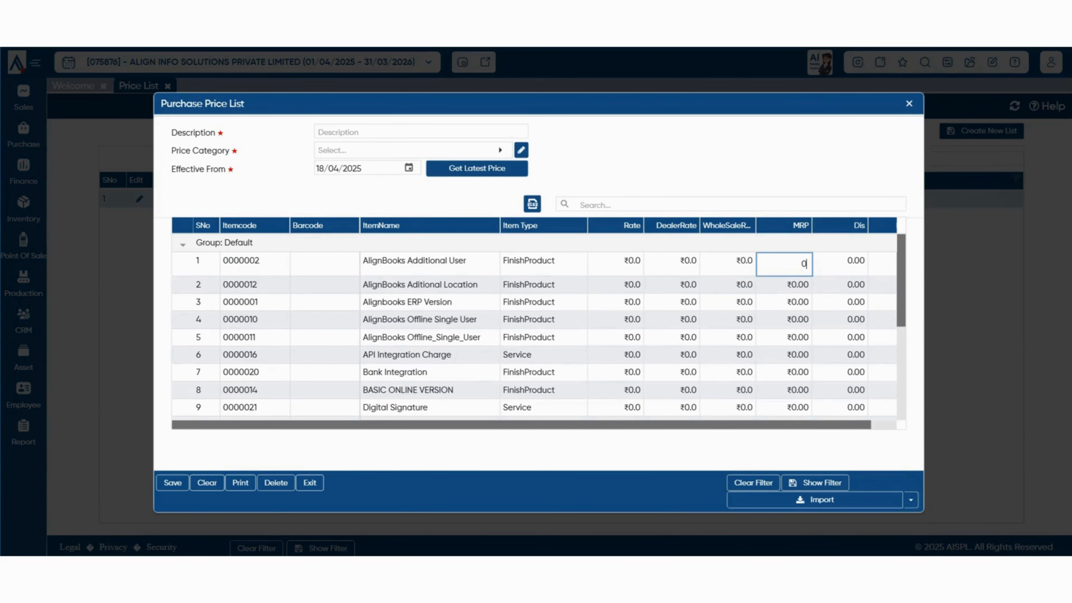
key(Tab)
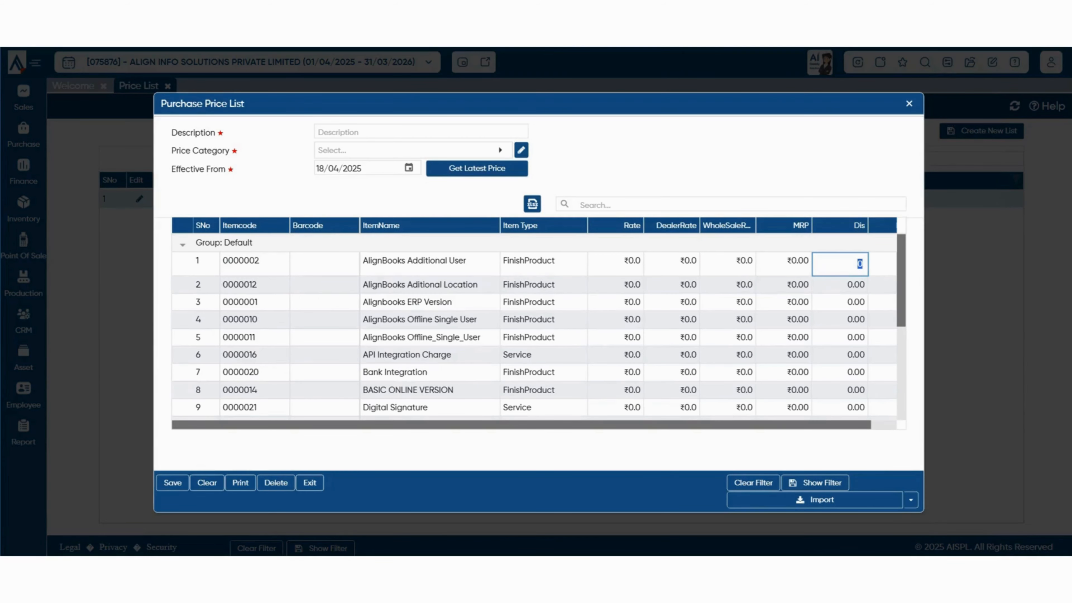
text(0)
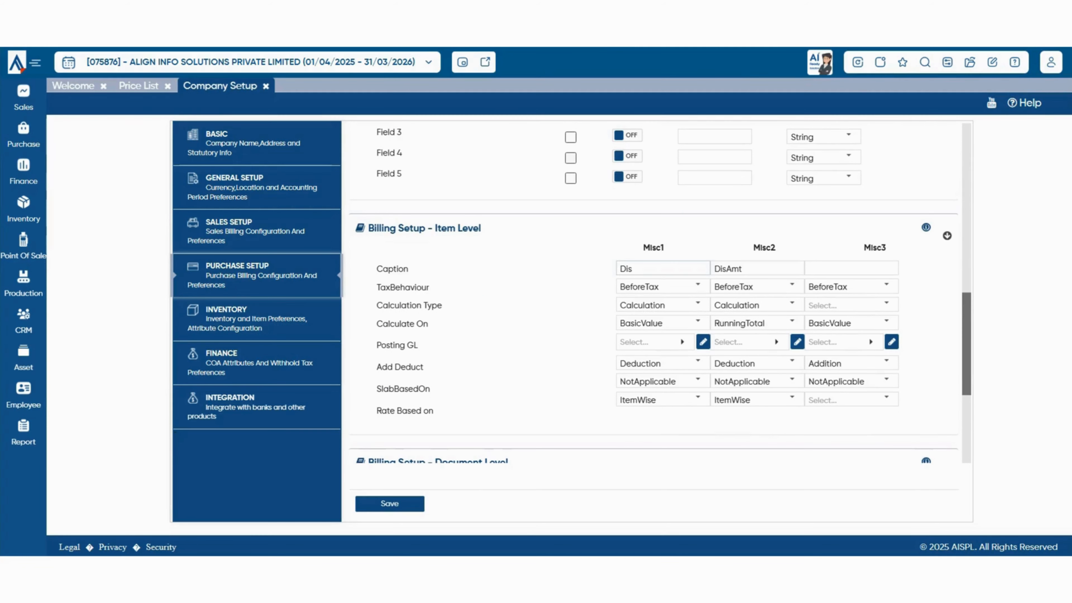
Examine the Dis caption in the item-level billing setup and review the Basic purchase settings in Company Setup.
click(650, 268)
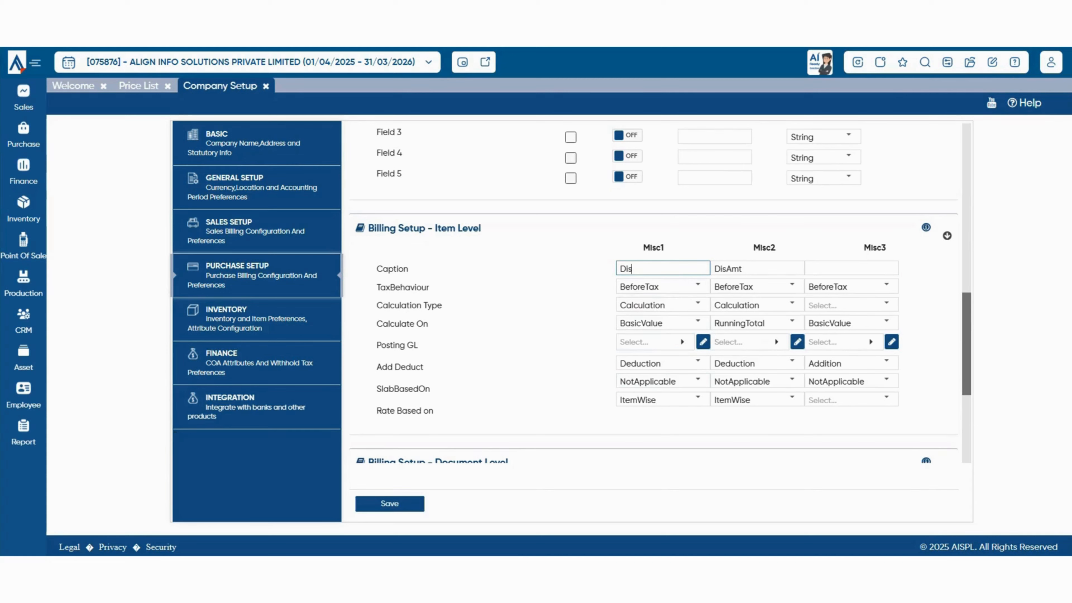
scroll(654, 322, up, 10)
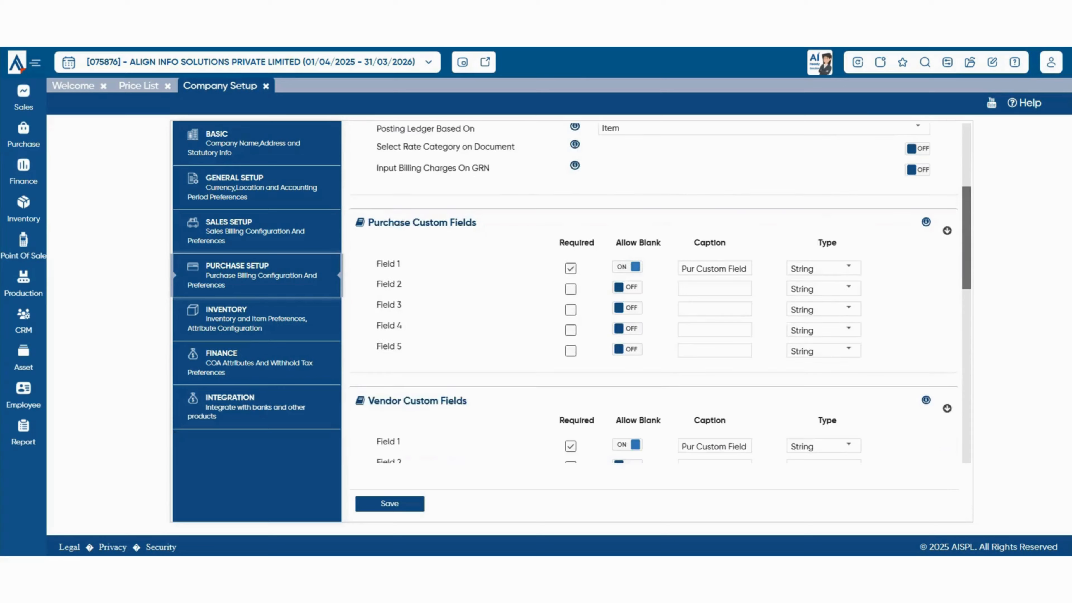
scroll(655, 321, up, 3)
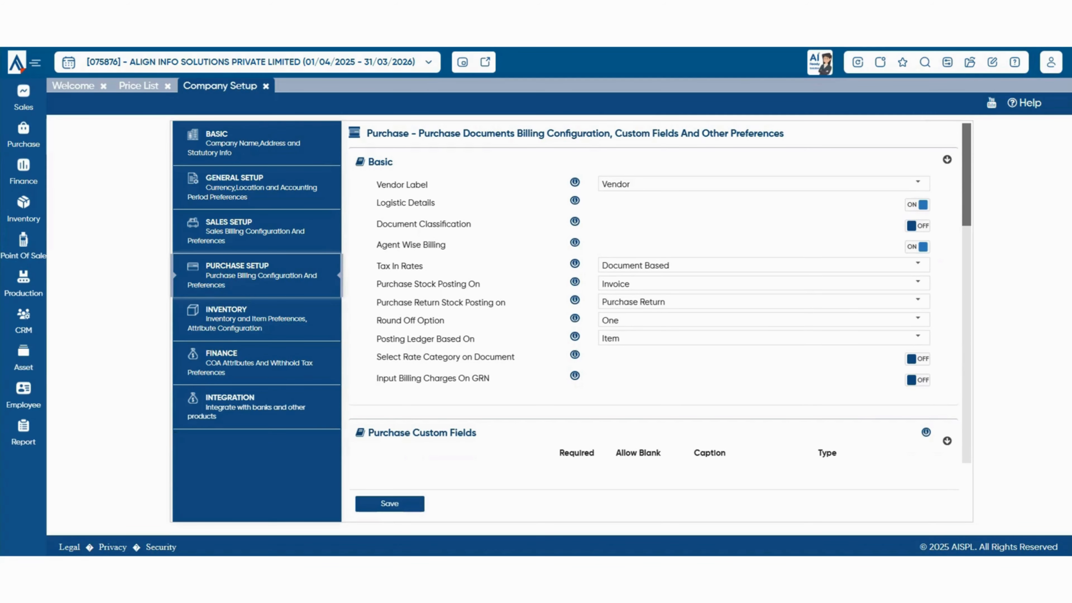
Toggle Select Rate Category on Document on and back off in the Basic purchase settings and close Company Setup.
drag(376, 357, 512, 357)
click(917, 359)
click(917, 359)
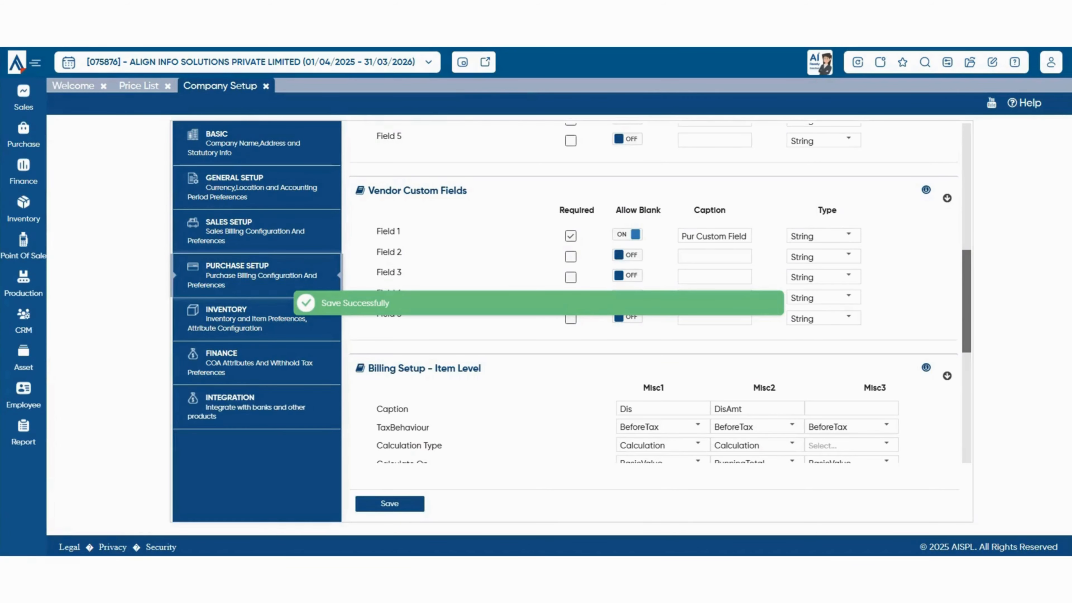
right_click(266, 87)
click(266, 86)
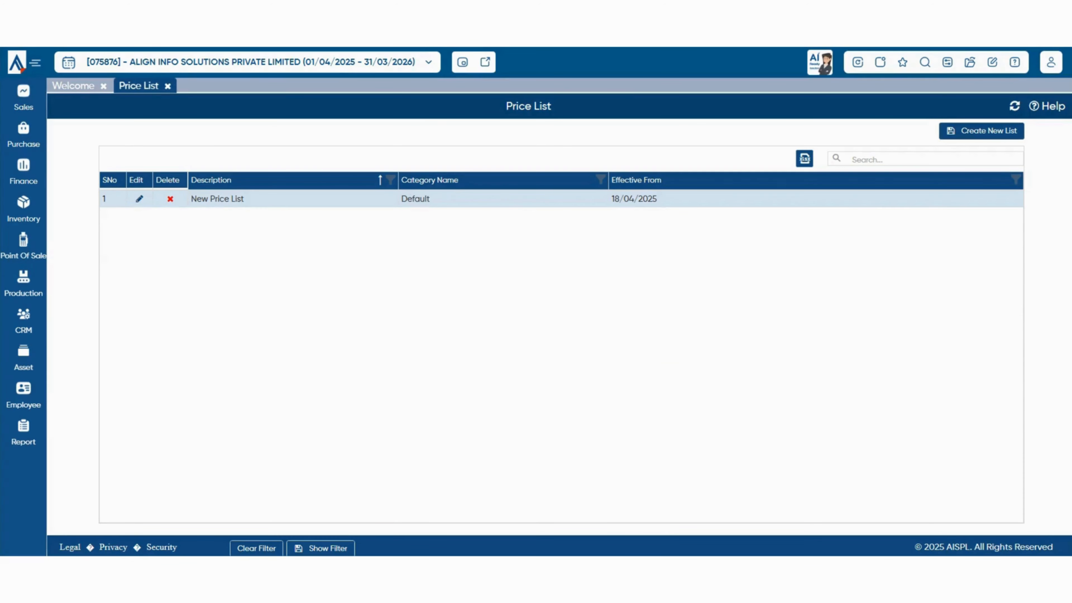
Start another new purchase price list and show the format options for importing prices.
click(981, 130)
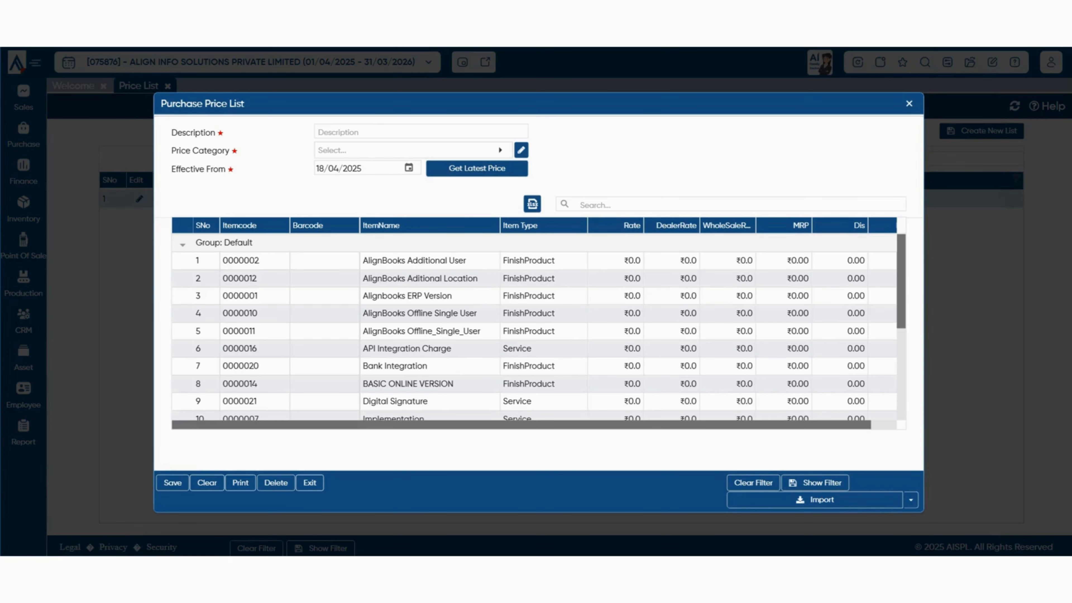
click(911, 501)
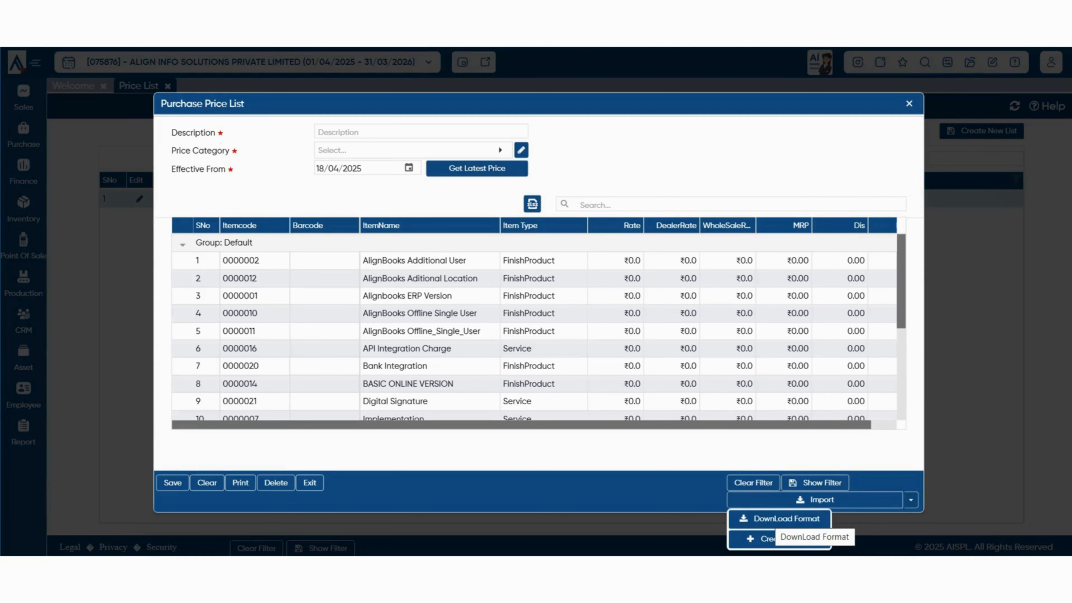
View the Excel import options for purchase prices, then close them and the unsaved price list form.
click(816, 500)
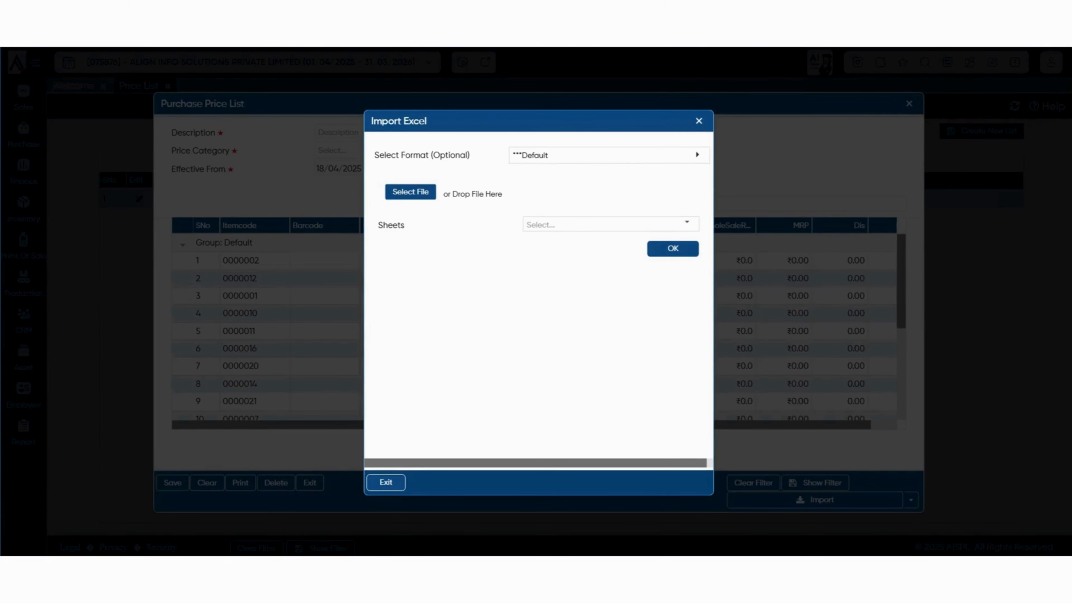
key(Escape)
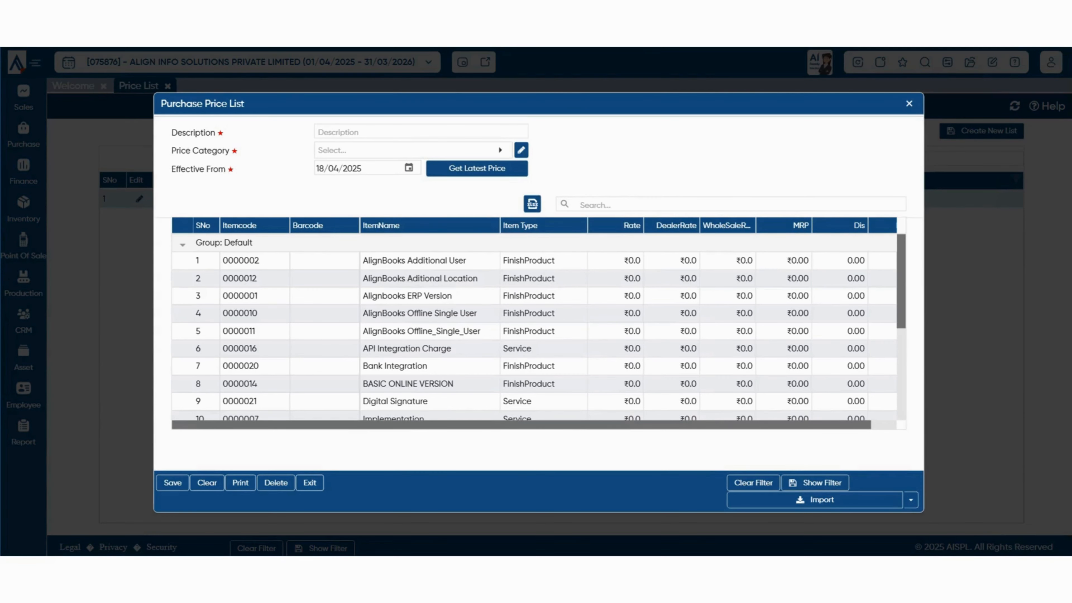
key(Escape)
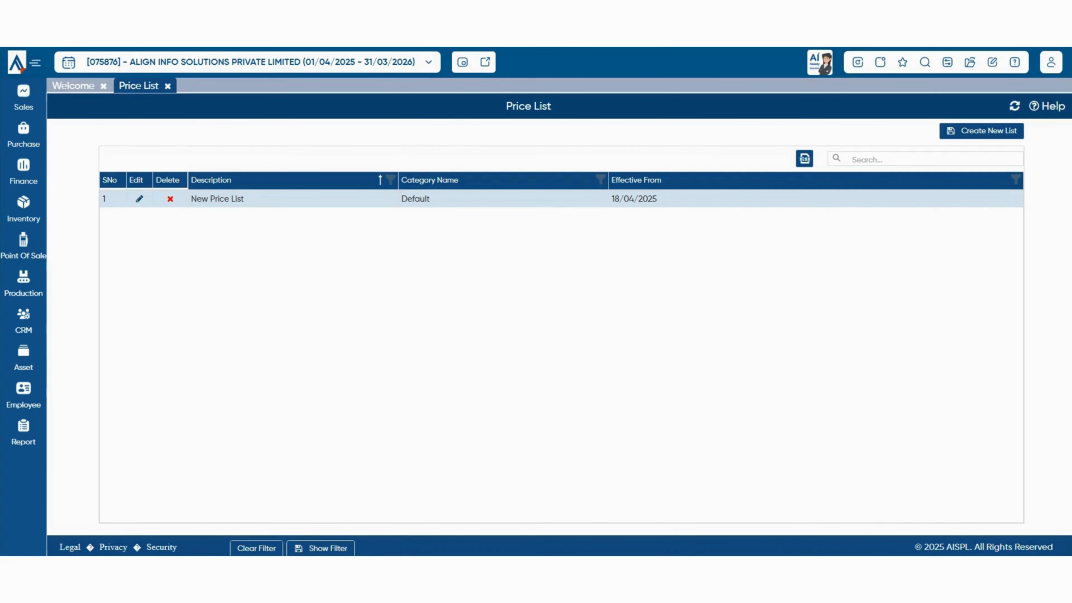
Check the Description column's filter choices in the price list overview, cancel them and close Price List.
click(391, 180)
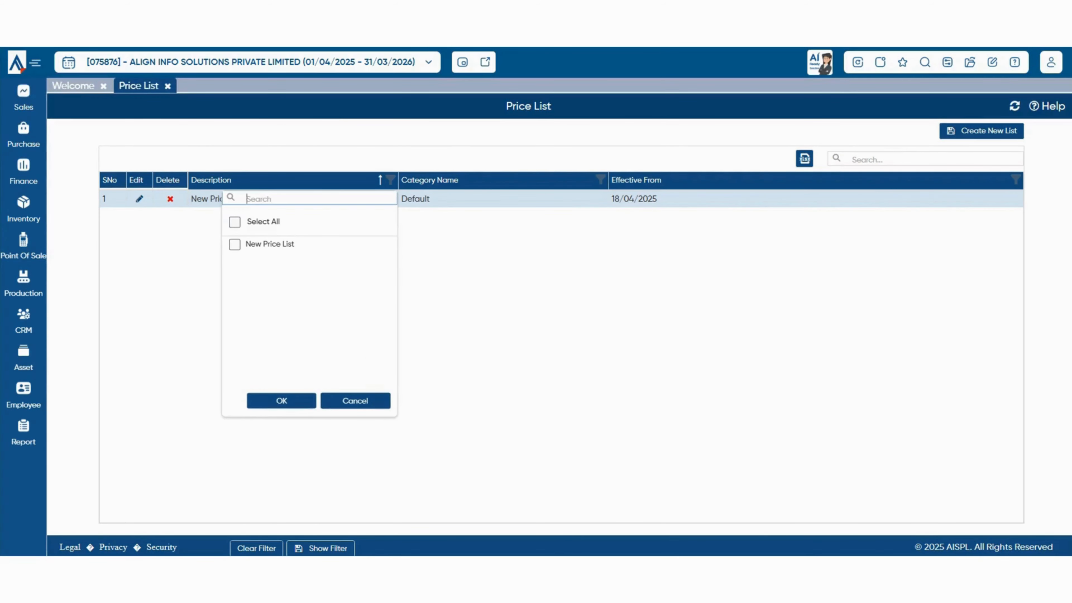
click(356, 400)
click(390, 180)
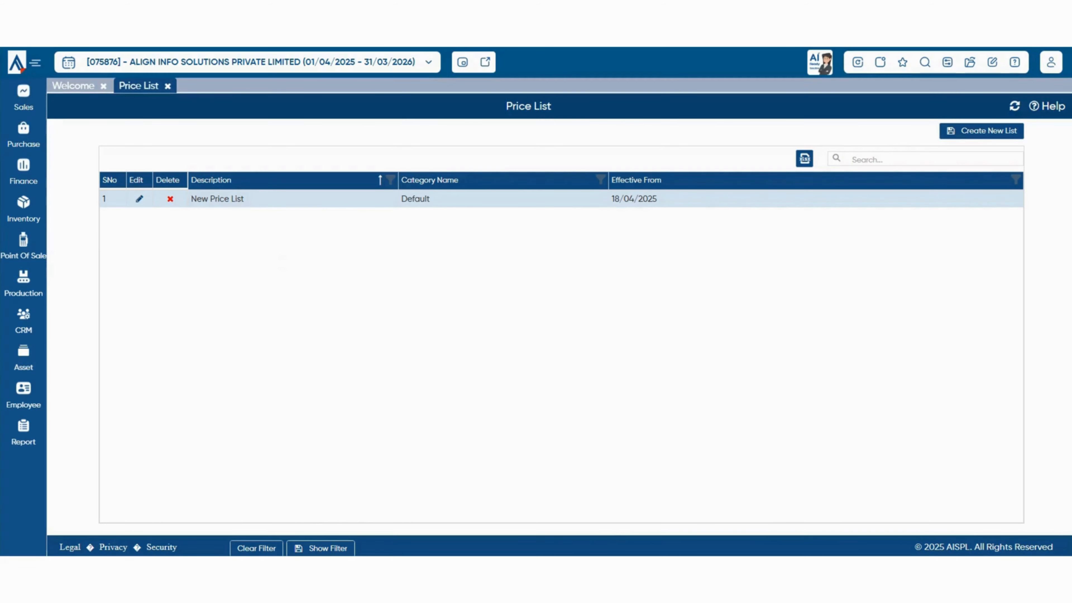
click(356, 401)
click(168, 86)
Open Party-Purchase Discount Rate, view a blank partywise purchase discount form, and close both.
click(23, 135)
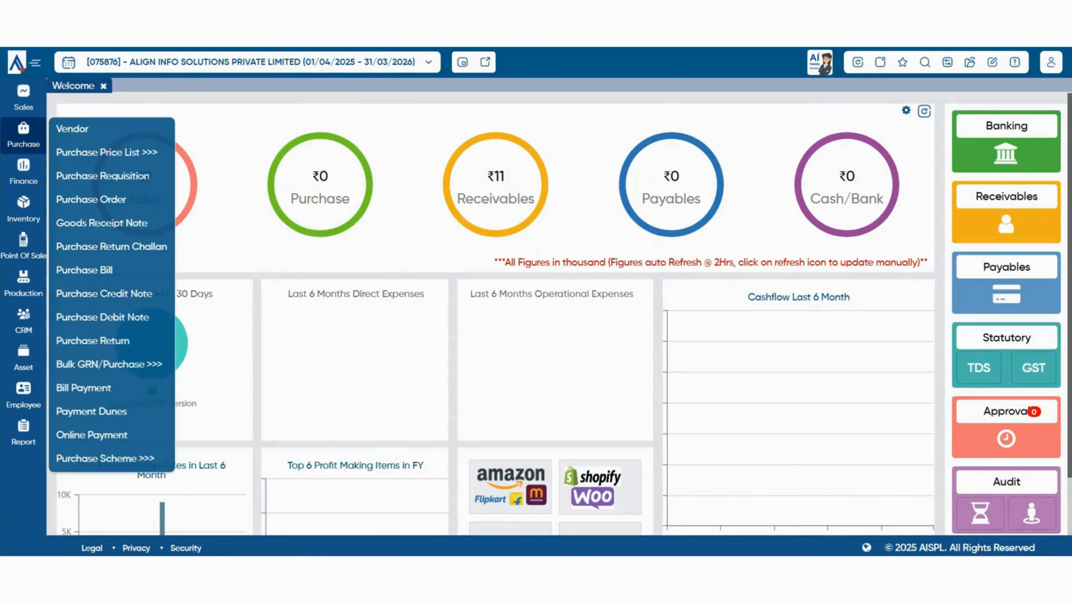
mouse_move(107, 152)
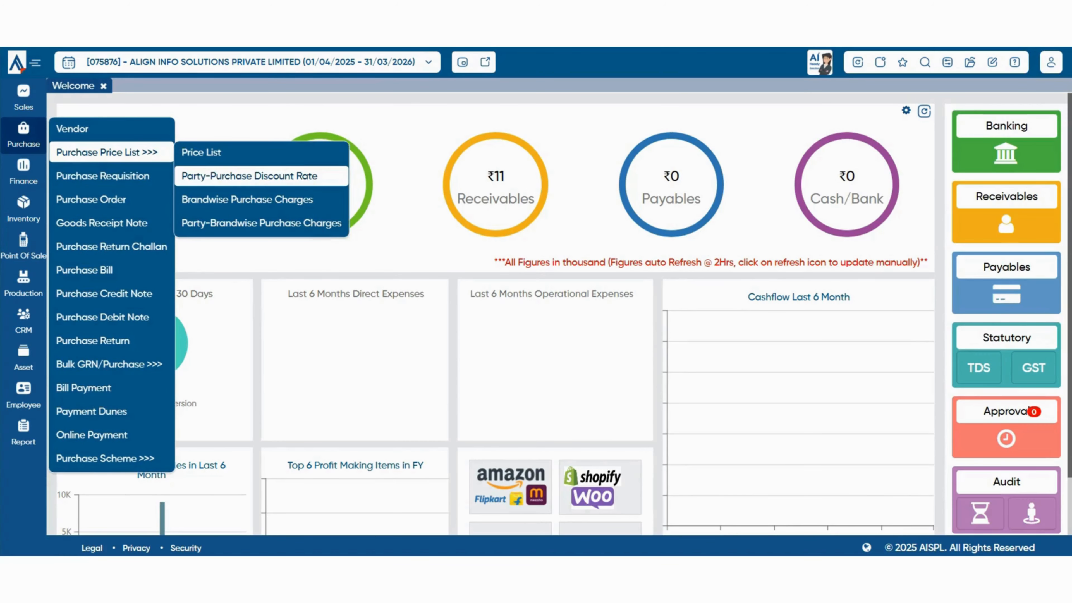
click(250, 176)
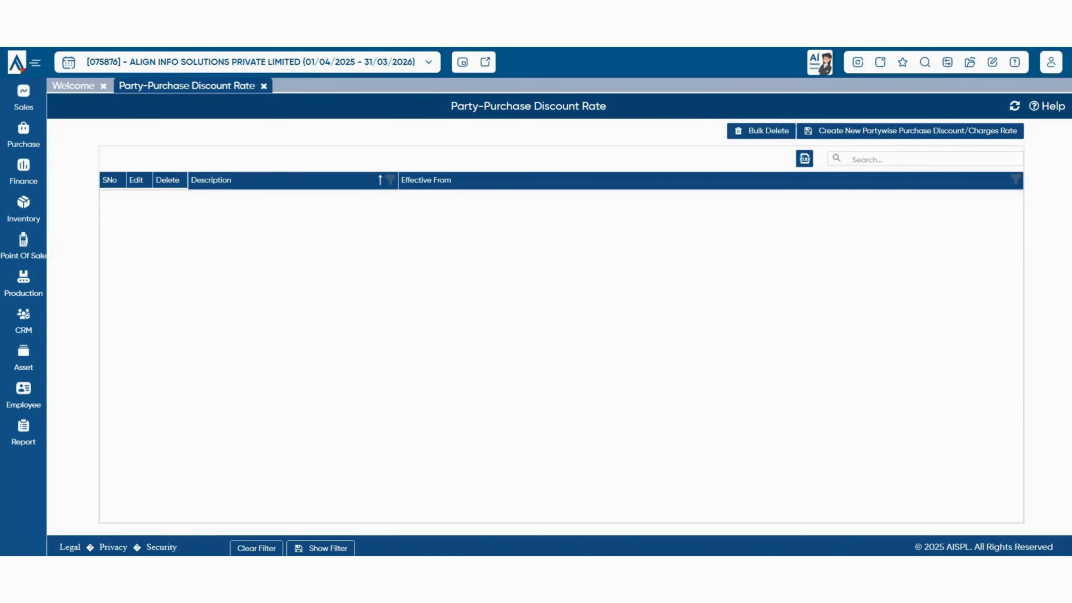
click(910, 131)
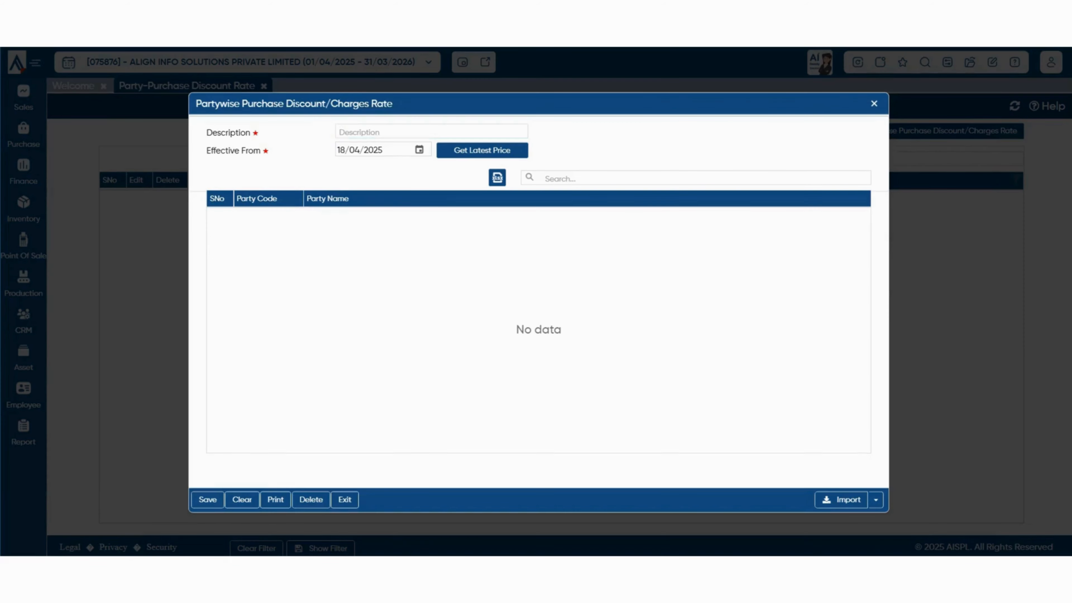
click(874, 103)
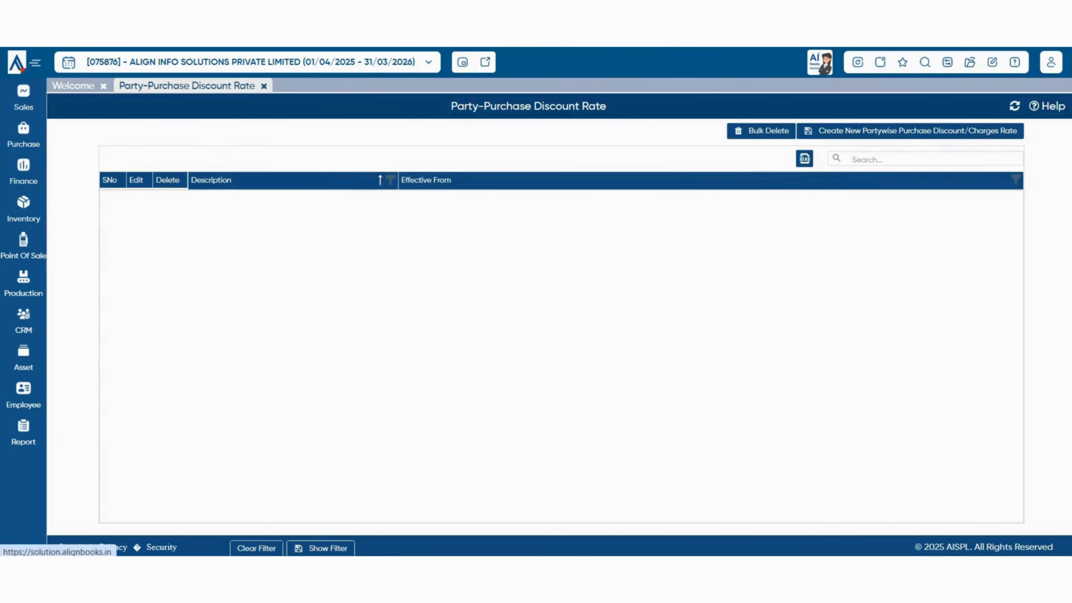
click(264, 85)
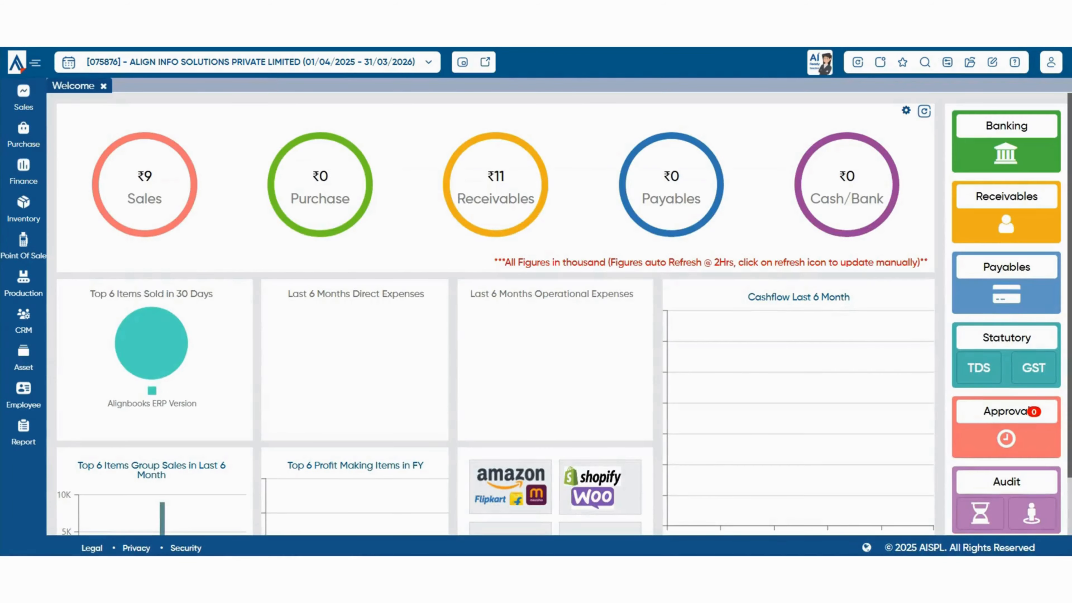
Open the Purchase Setup section of Company Setup and go to its item-level and document-level billing setup.
click(948, 62)
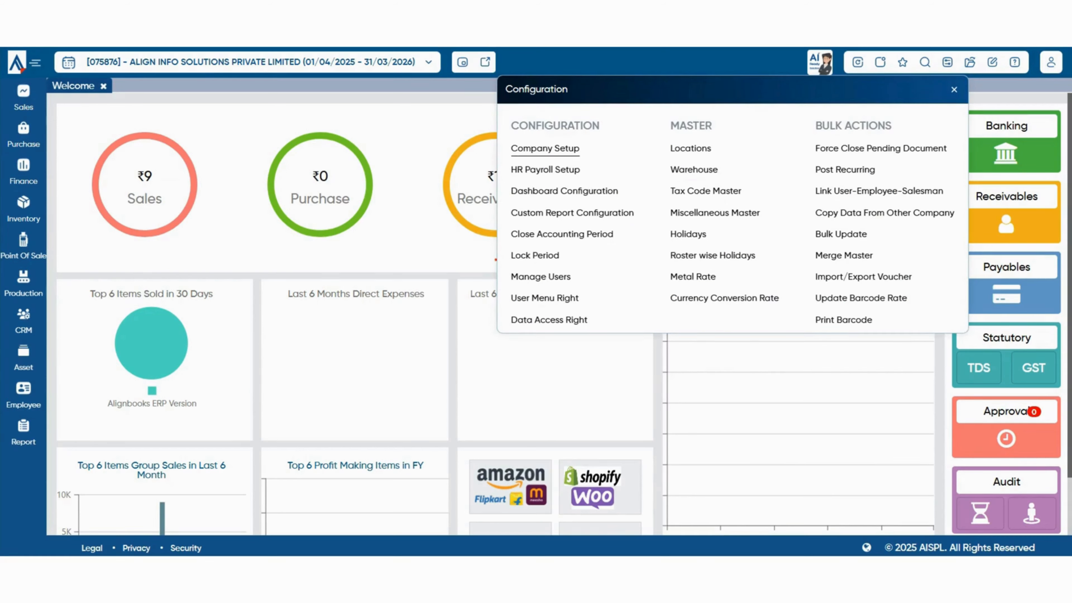
click(545, 148)
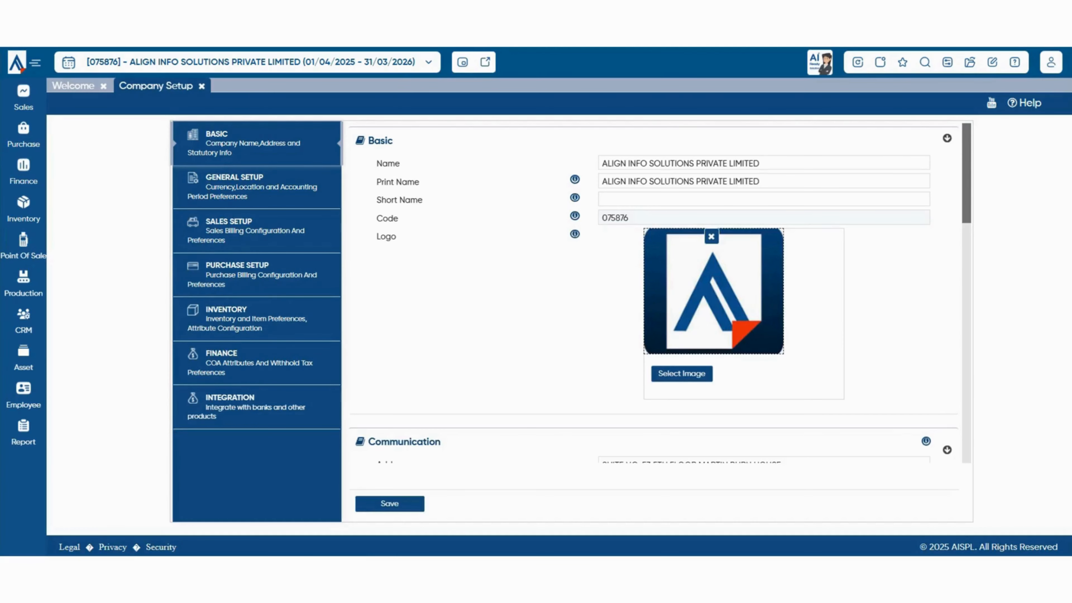
click(257, 275)
scroll(654, 291, down, 10)
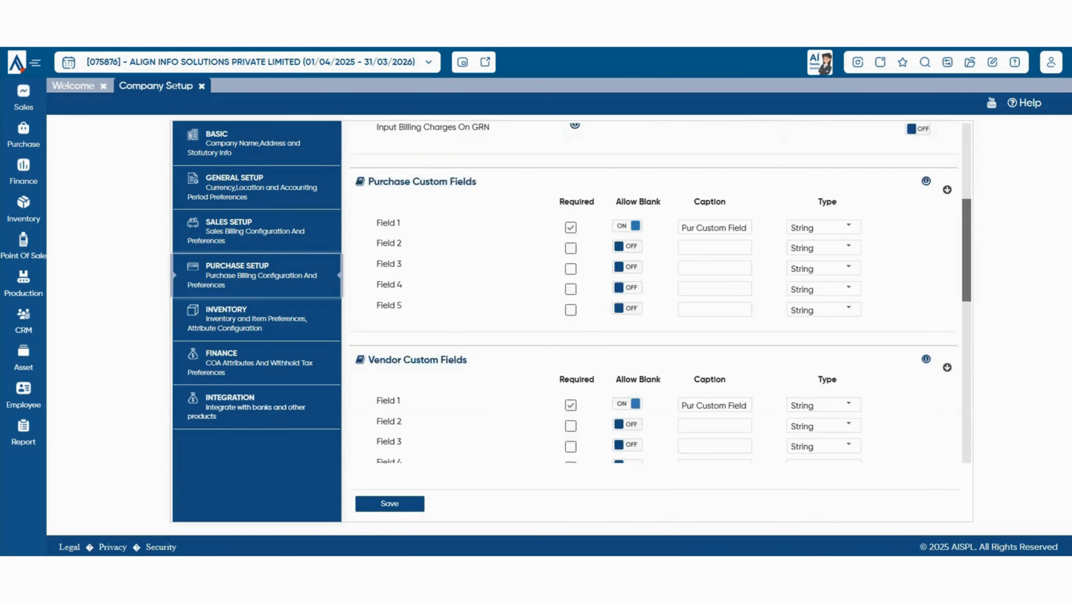
scroll(653, 291, down, 3)
scroll(654, 291, up, 2)
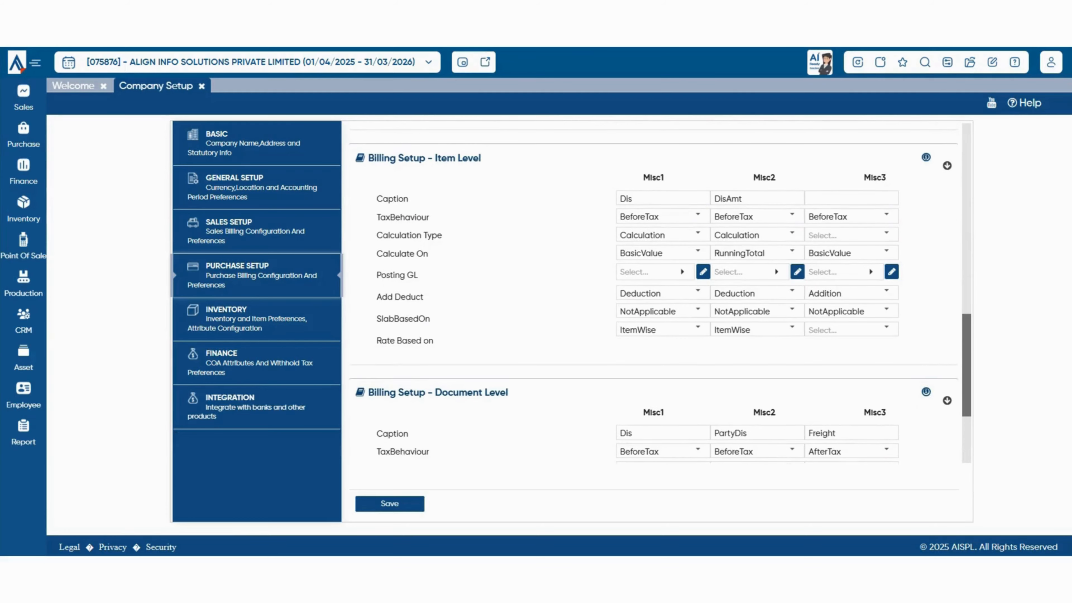
Compare the Item Level and Document Level billing setup sections of the purchase configuration.
drag(374, 158, 482, 159)
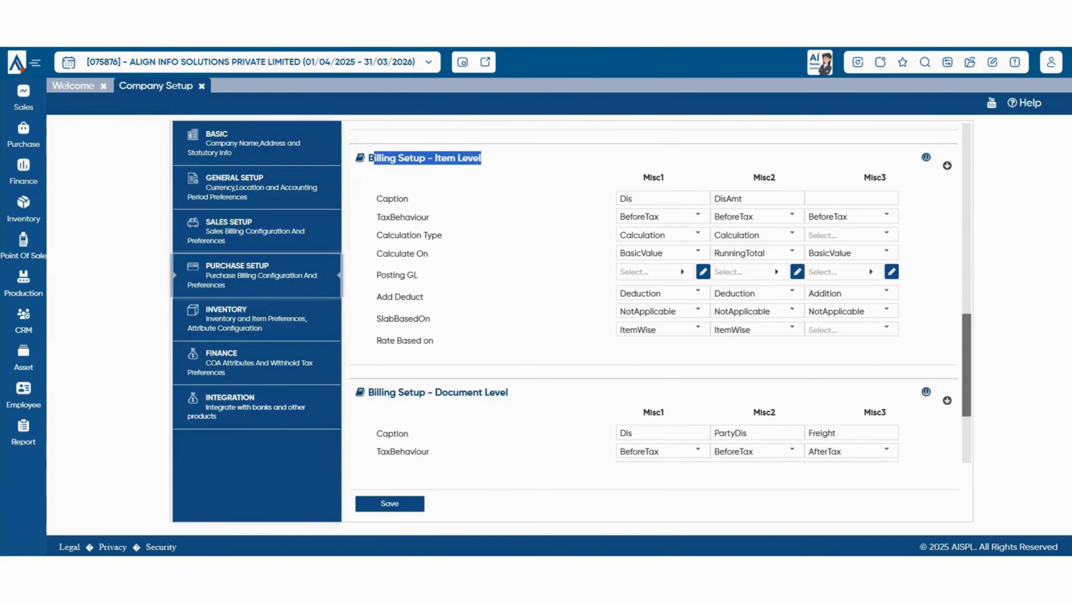
drag(368, 393, 509, 393)
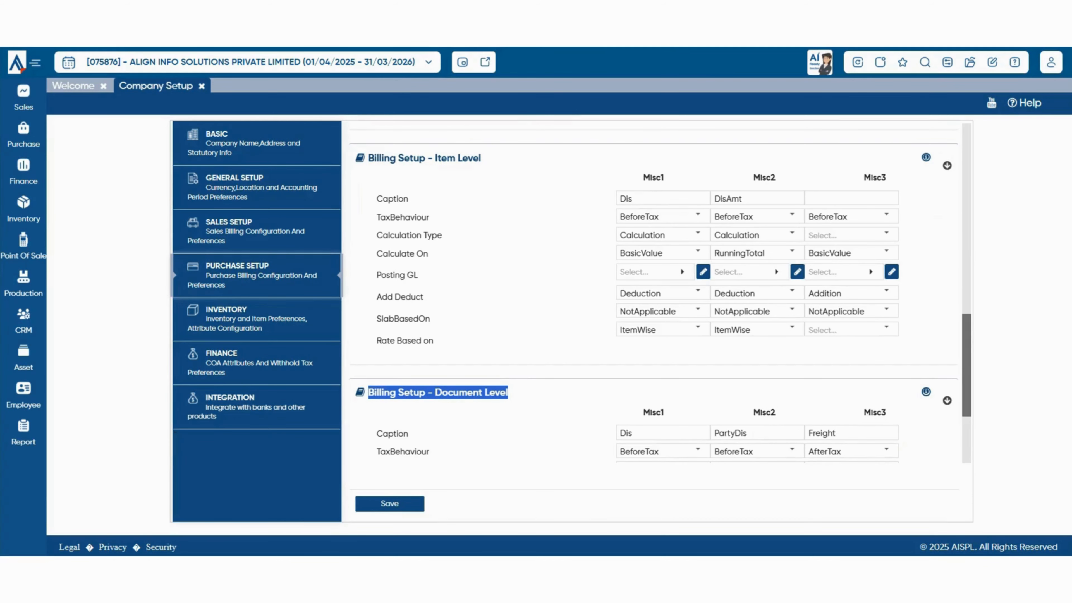
click(519, 394)
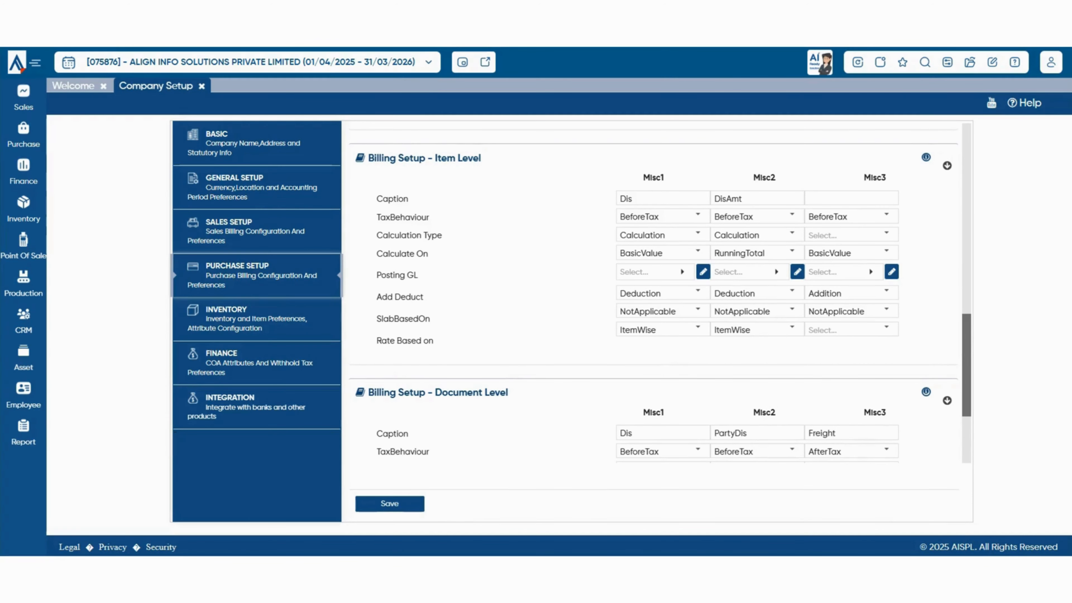
drag(435, 158, 482, 159)
drag(434, 393, 508, 393)
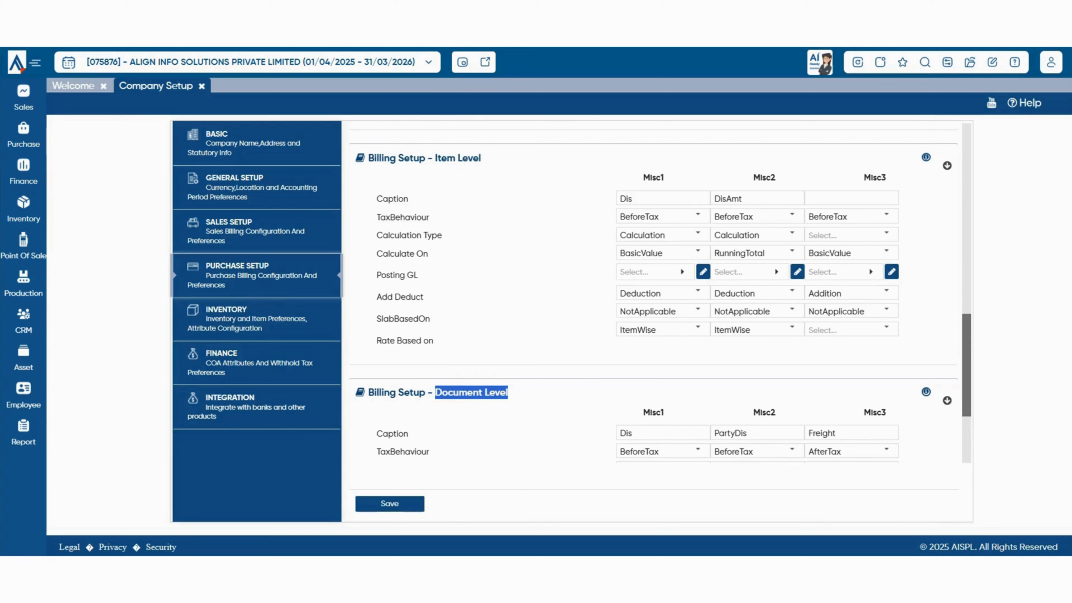
click(520, 394)
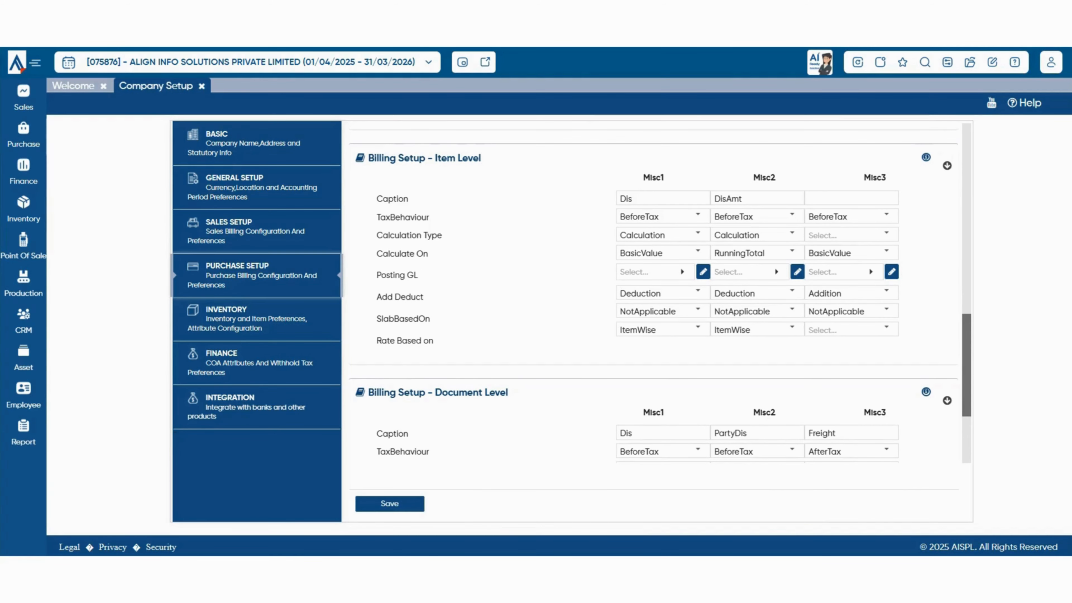
drag(435, 158, 482, 159)
click(492, 160)
scroll(653, 321, down, 3)
drag(434, 253, 509, 253)
click(517, 253)
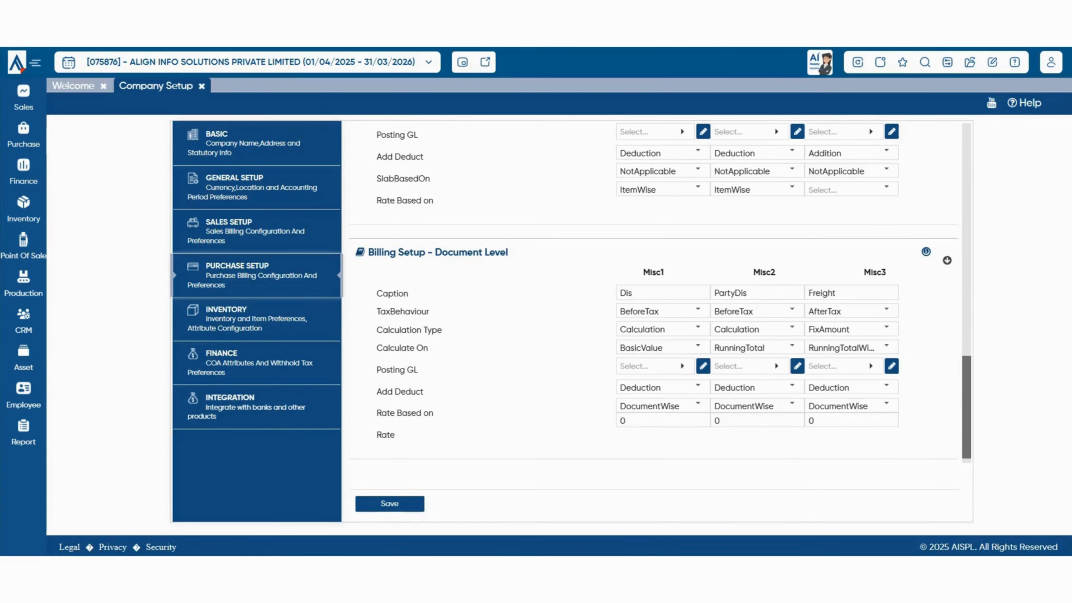
Base the rate of the document-level PartyDis charge (Misc2) on PartyWise, save the purchase setup and close Company Setup.
click(758, 293)
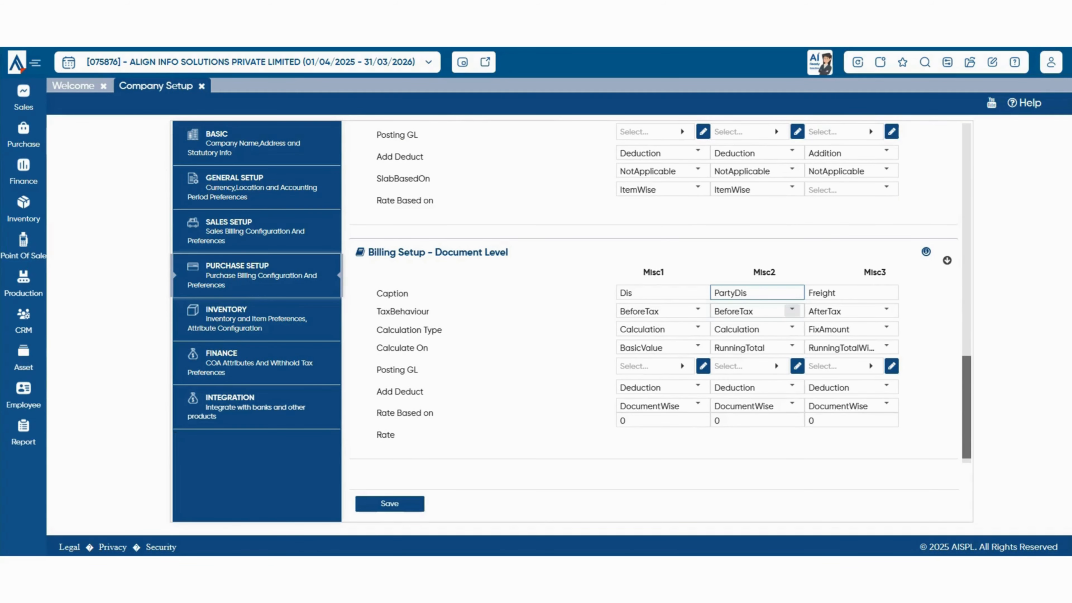
scroll(793, 387, down, 1)
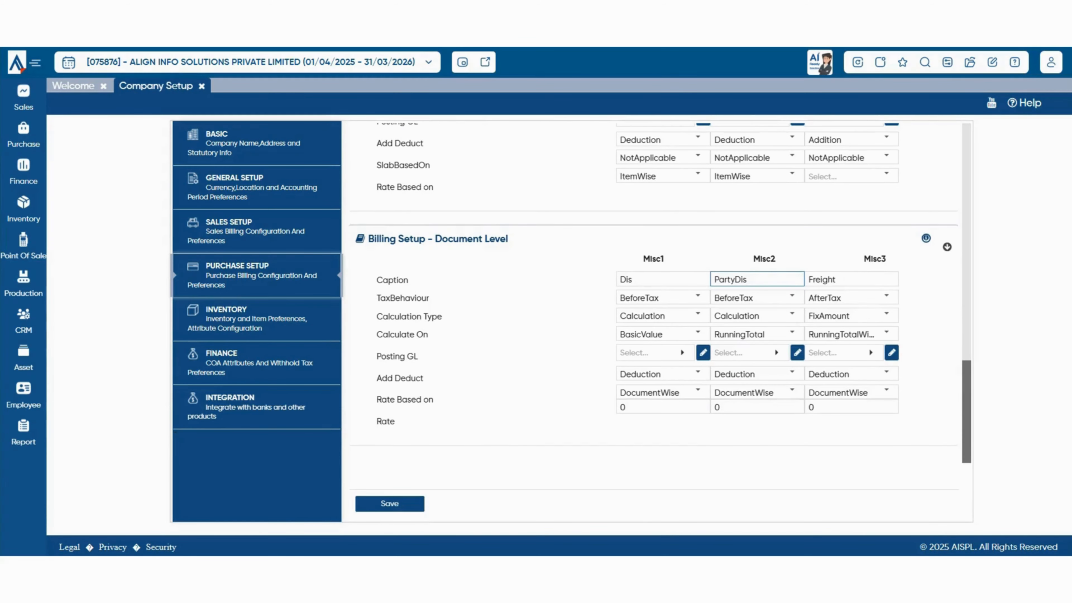
click(793, 390)
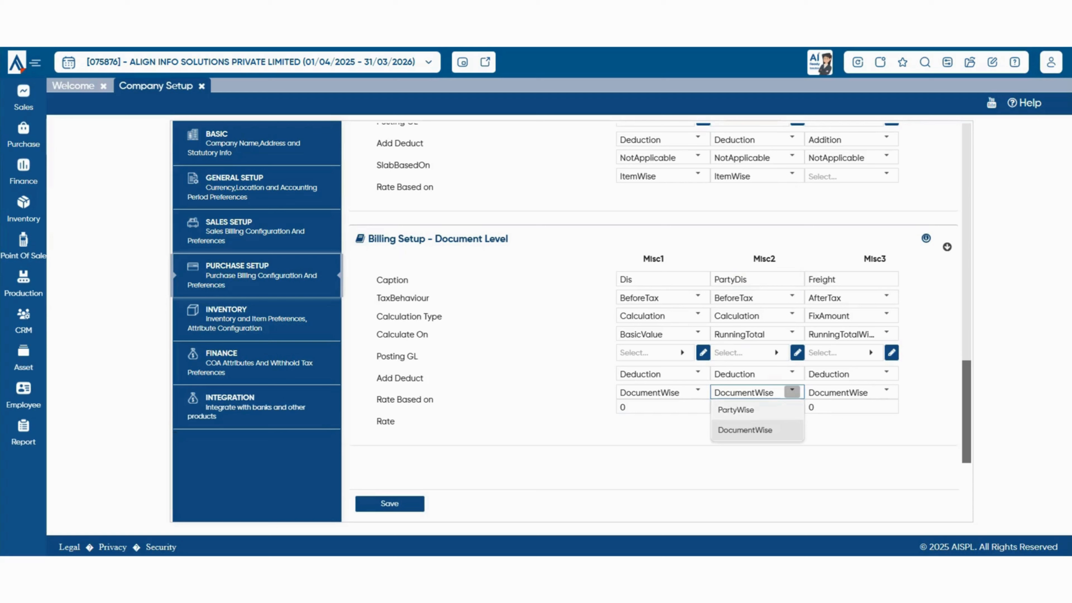
click(736, 410)
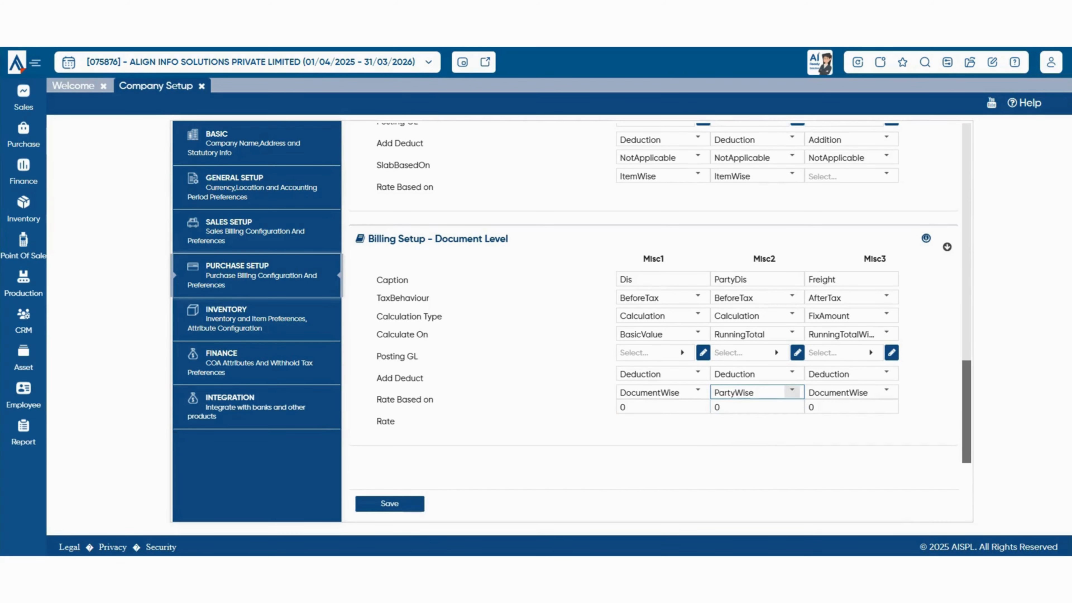
click(390, 503)
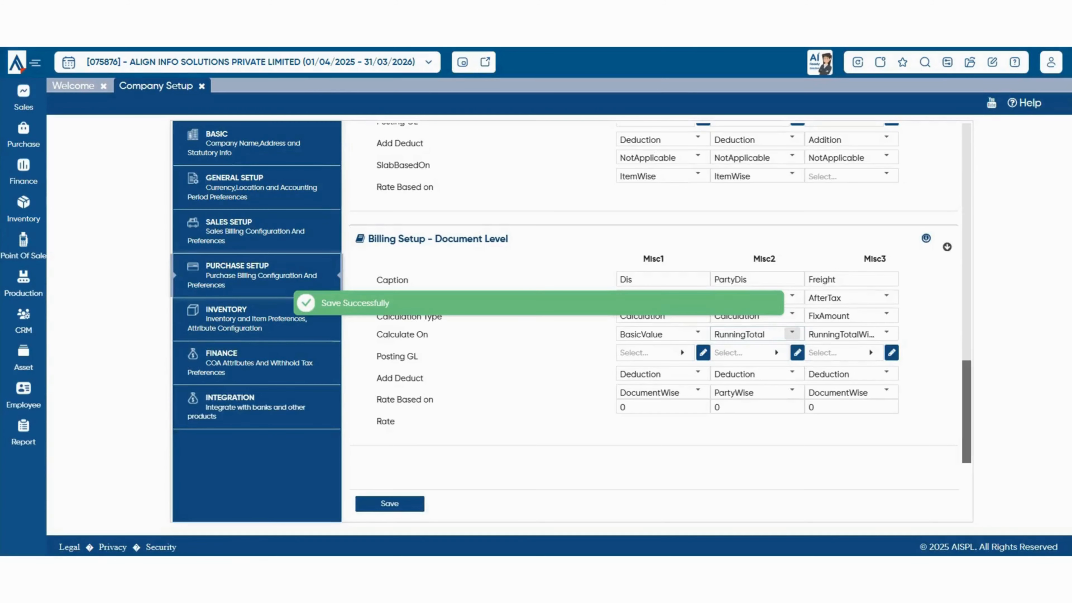
click(202, 86)
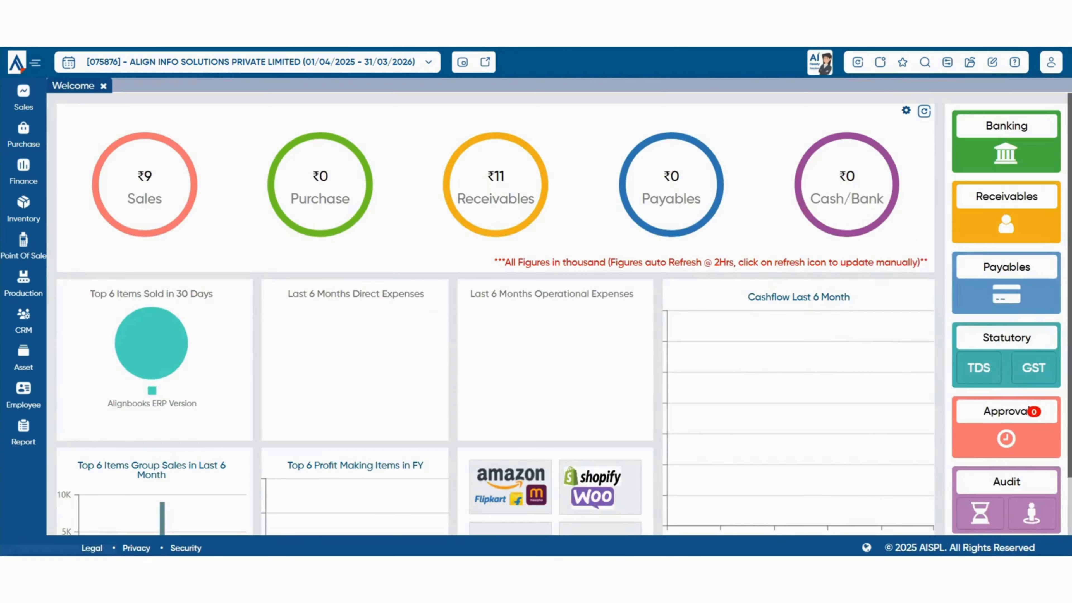
Create a partywise purchase discount/charges rate described as PartyPurchase Disc, effective from 18/04/2025.
click(23, 135)
mouse_move(103, 152)
click(224, 169)
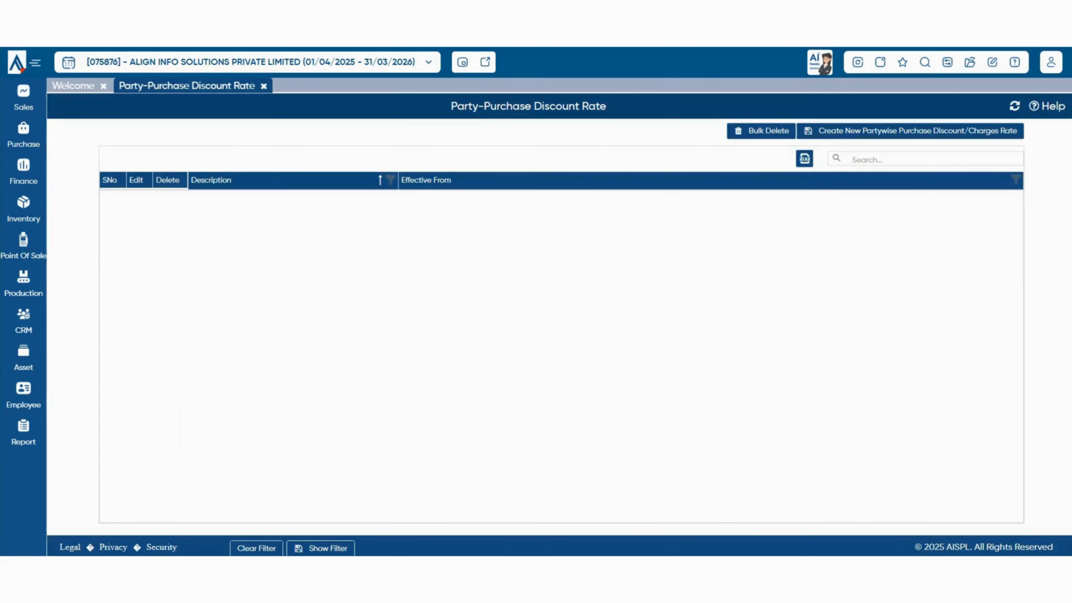
click(912, 131)
text(PartyPurchase Disc)
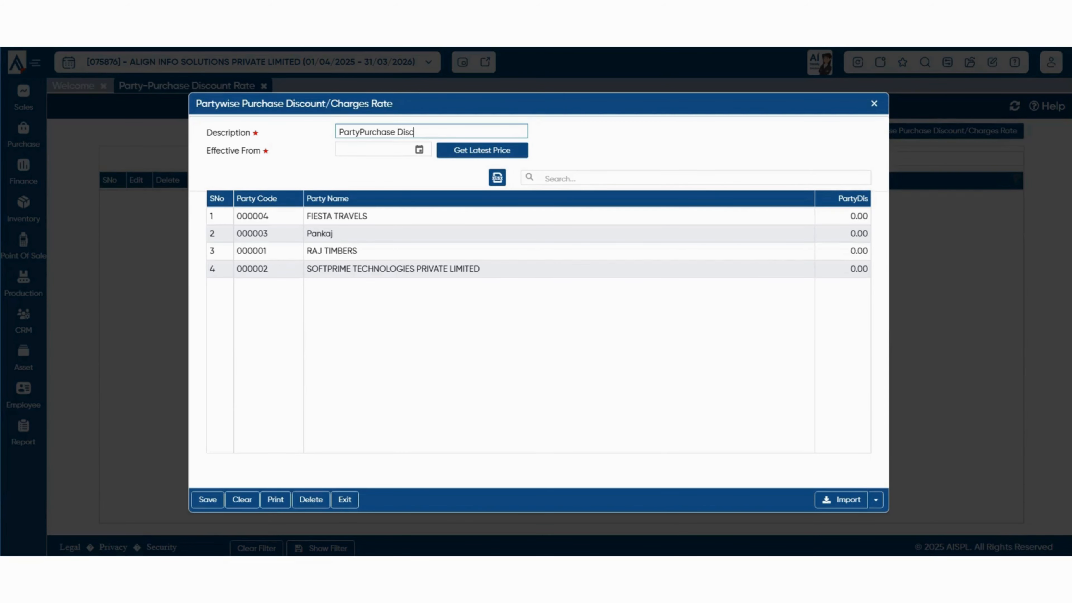
click(419, 149)
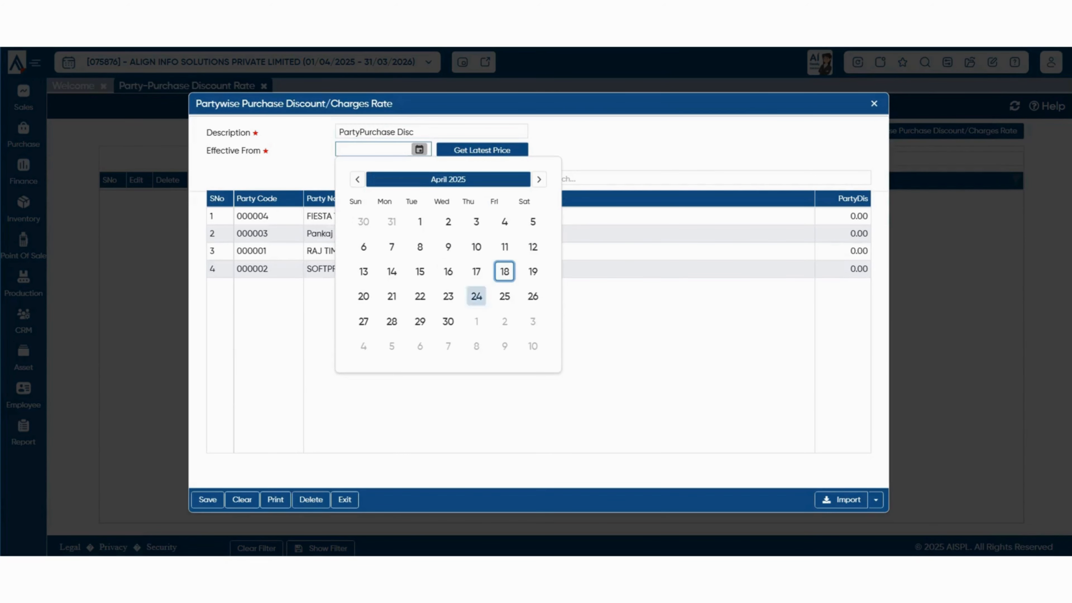
click(504, 272)
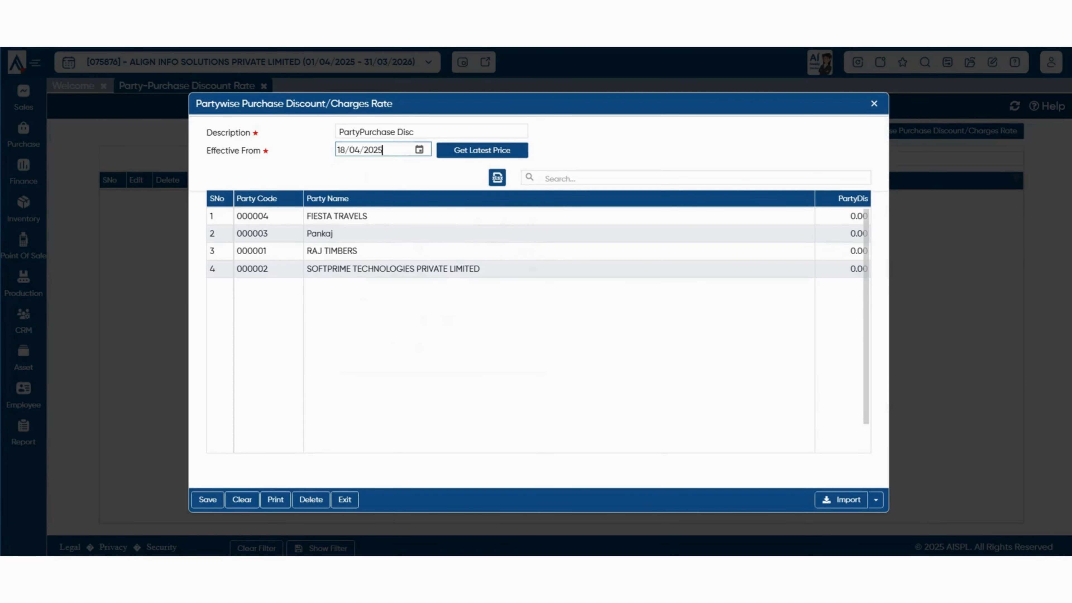
Set the PartyDis rates of the four listed parties to 3, 4, 5 and 6, in row order.
click(843, 216)
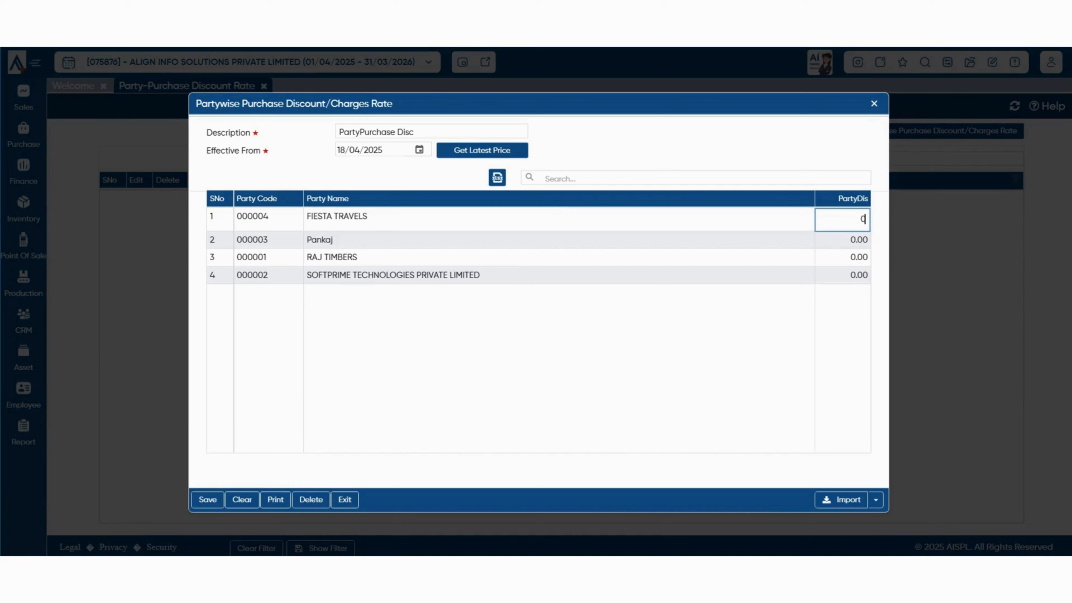
key(ctrl+a)
key(BackSpace)
text(3)
key(Return)
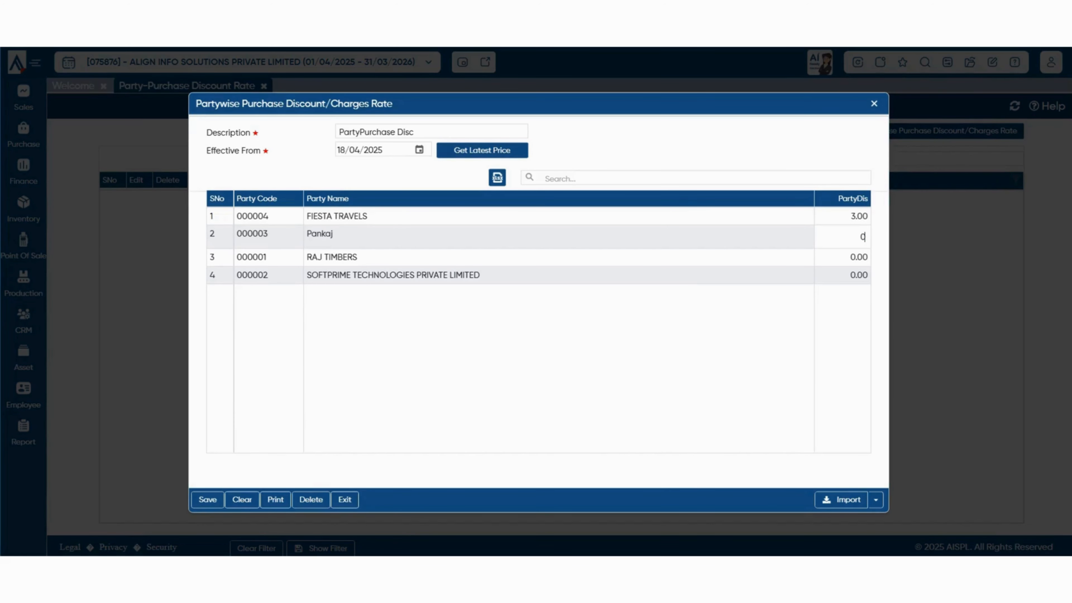
text(4)
key(Return)
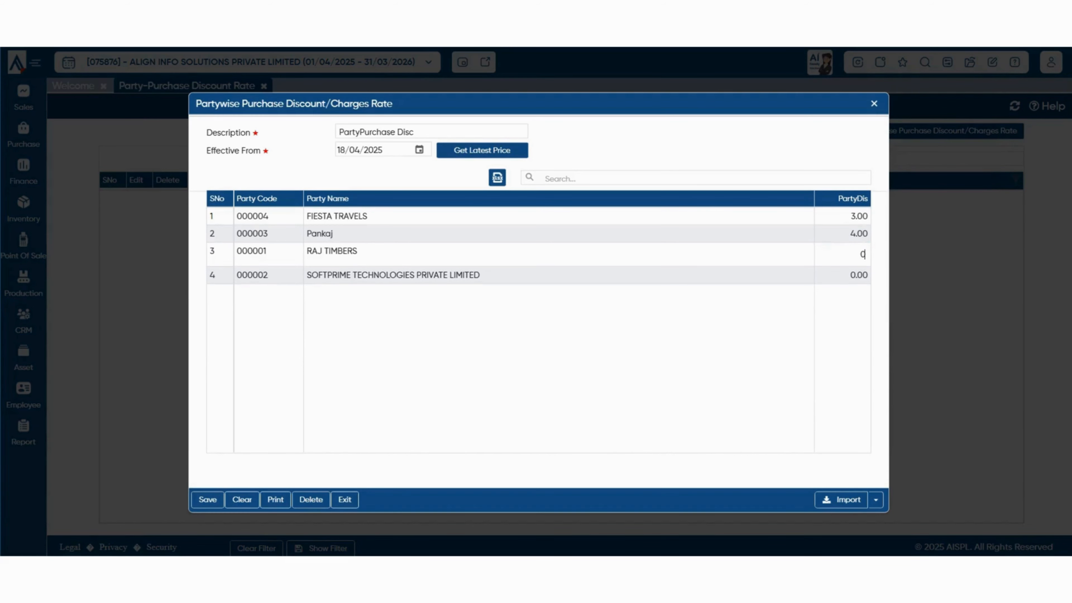
text(5)
key(Return)
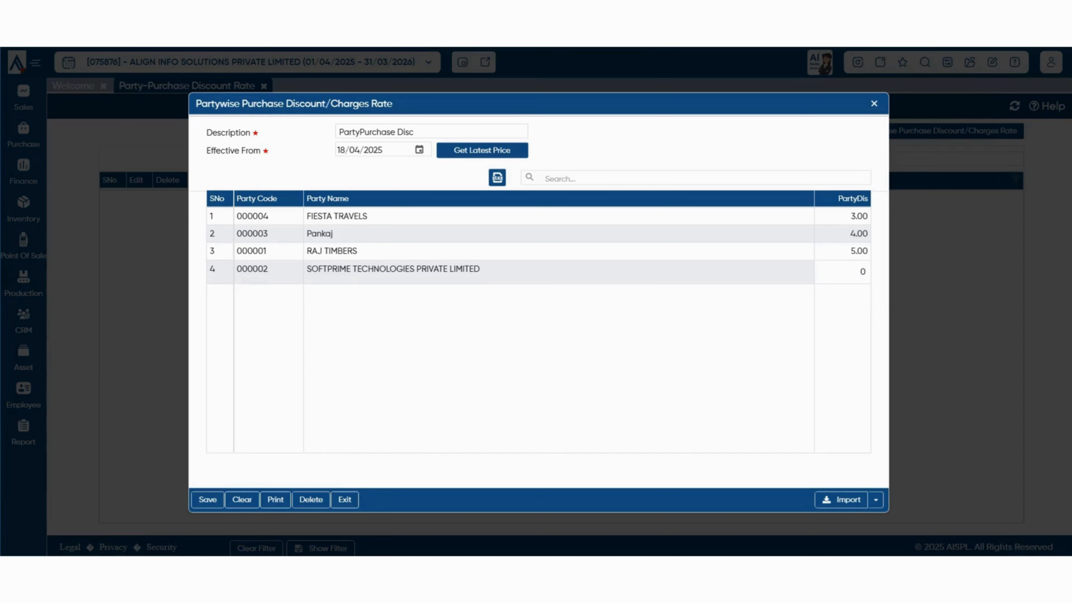
text(6)
key(Return)
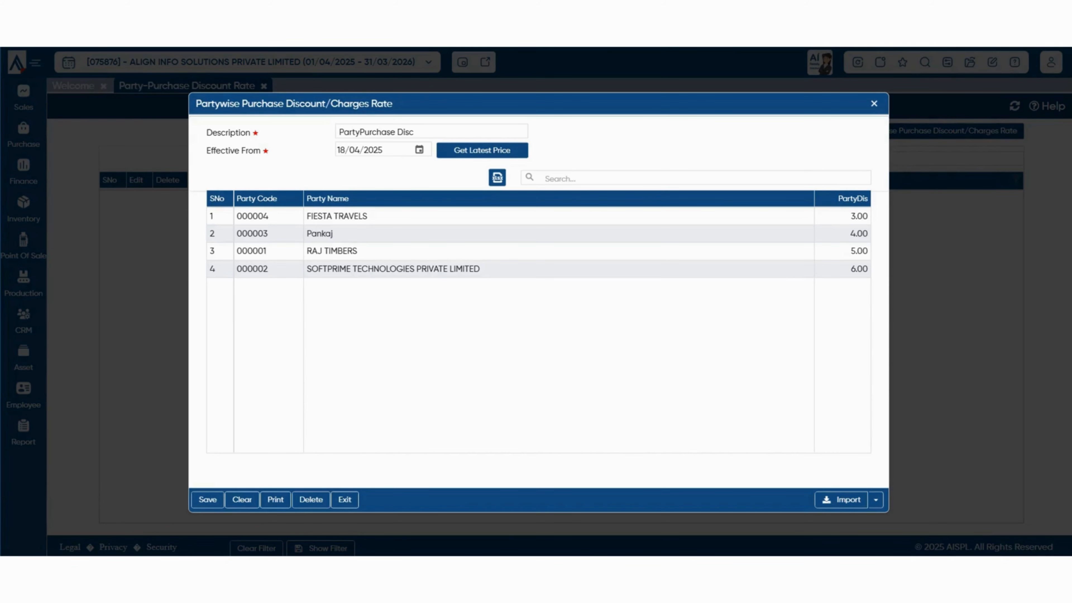
Save the partywise purchase discount rate and export the list of saved rates to Excel.
click(876, 500)
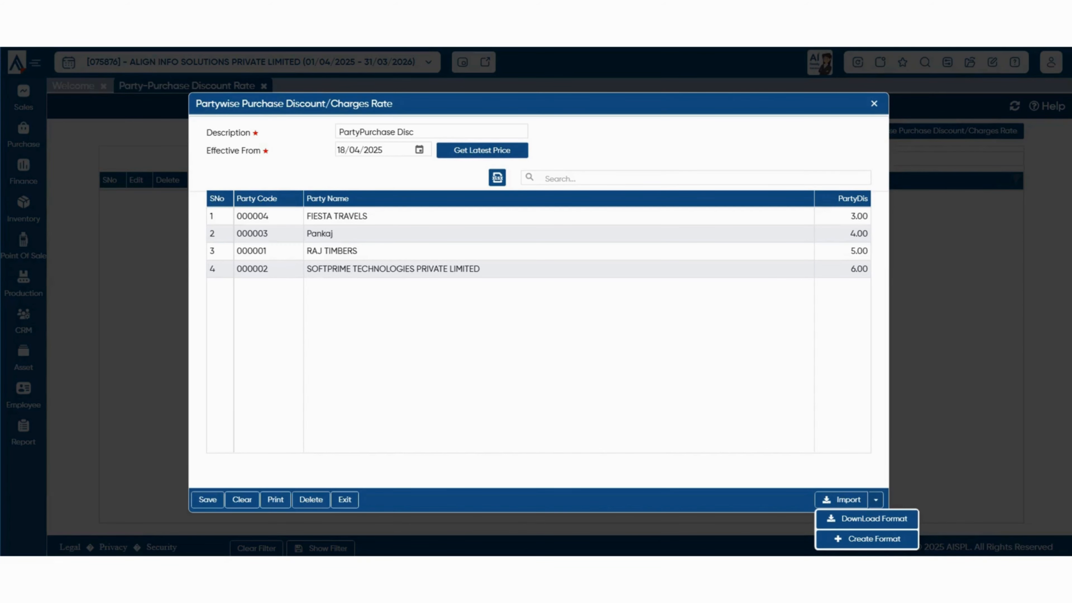
click(207, 499)
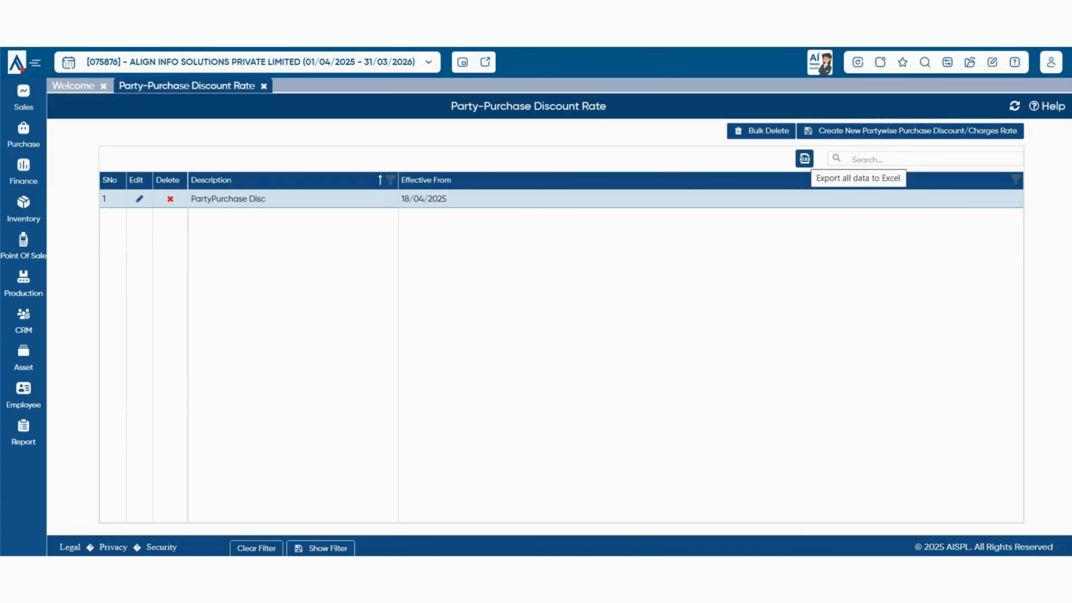
click(805, 159)
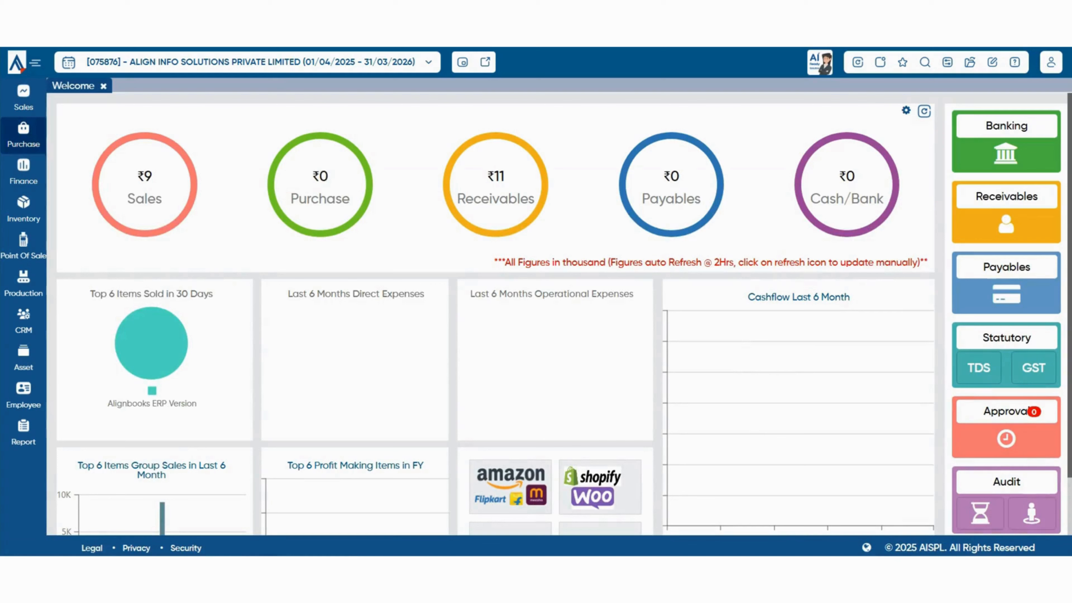
Look at the blank entry form for a new brandwise purchase discount/charges rate in Brandwise Purchase Charges and close it.
mouse_move(23, 135)
mouse_move(107, 152)
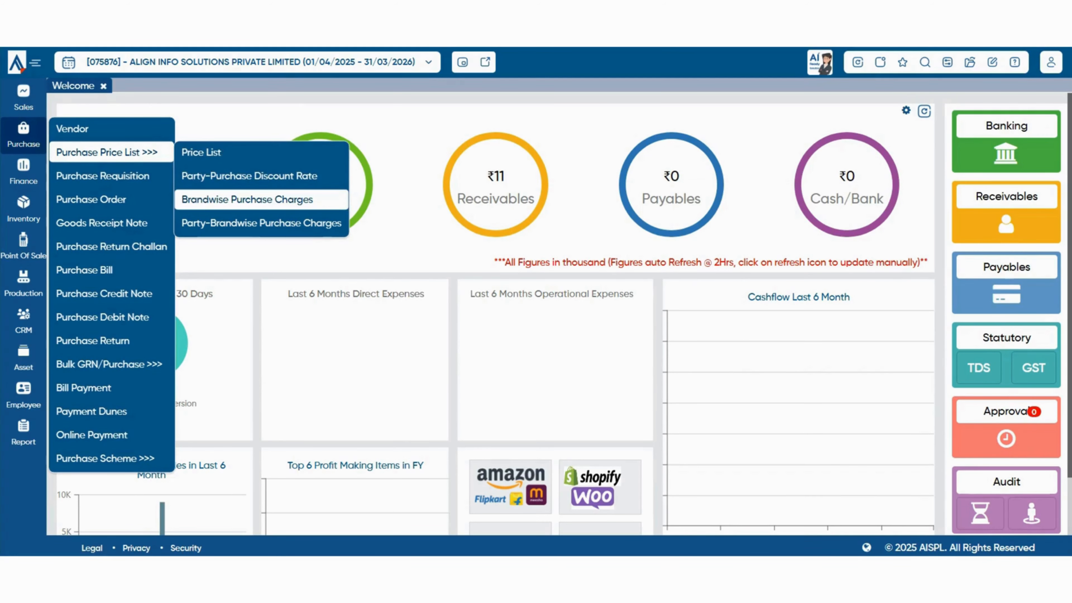
click(247, 200)
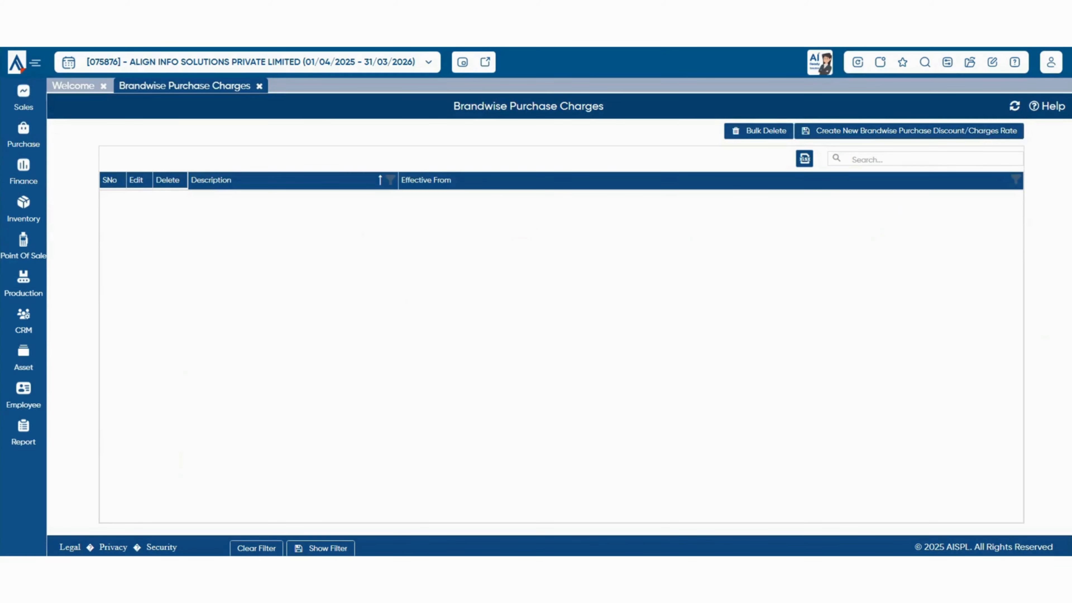
click(909, 131)
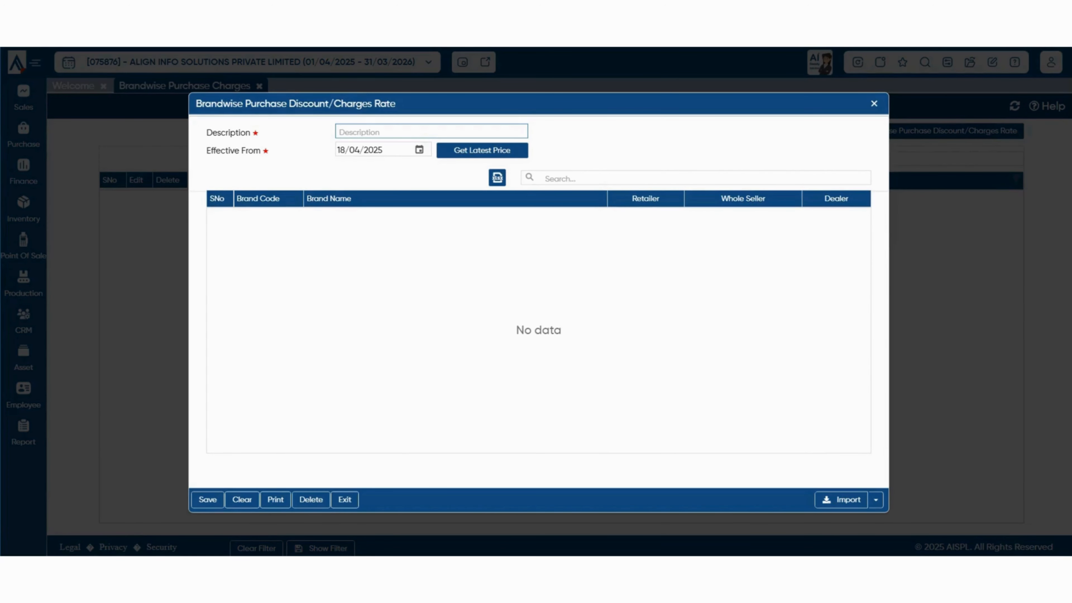
key(Escape)
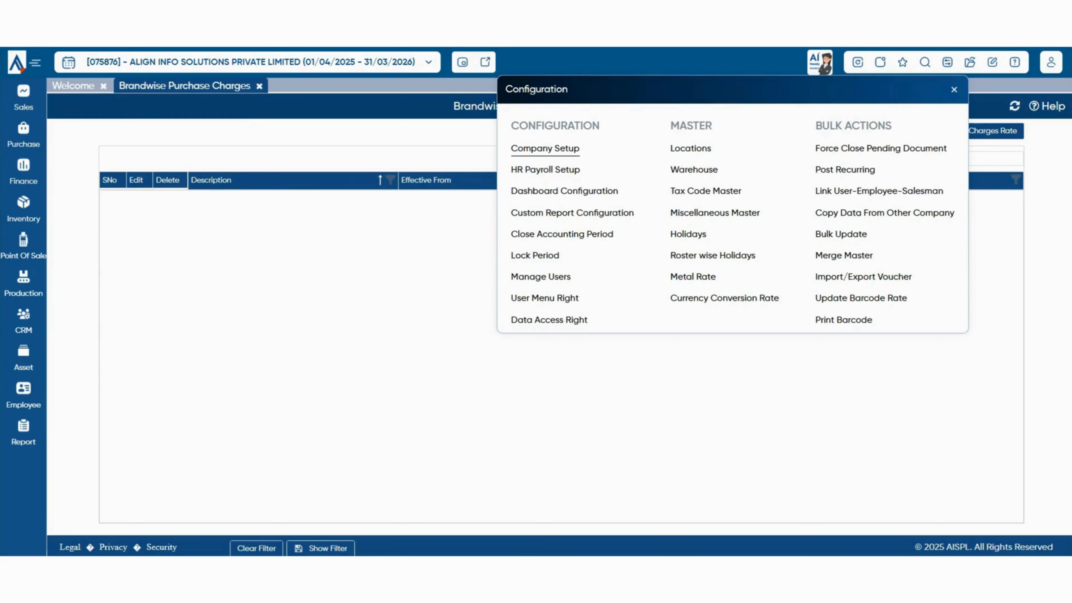
In Company Setup's Purchase Setup, caption the item-level Misc3 charge Brandwise and set its calculation type to Calculation.
click(545, 148)
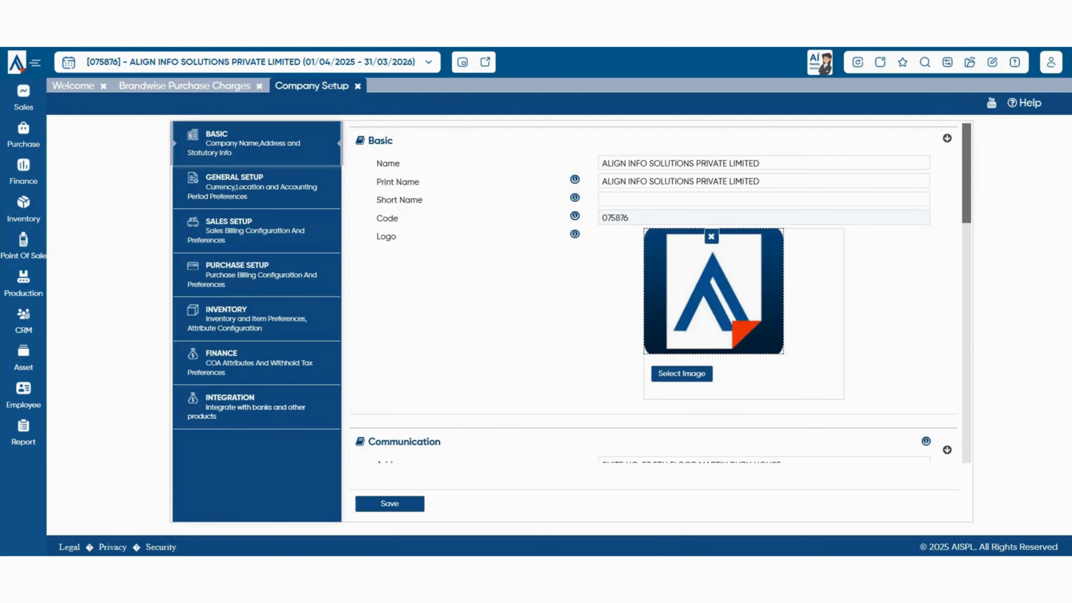
click(258, 275)
scroll(654, 293, down, 6)
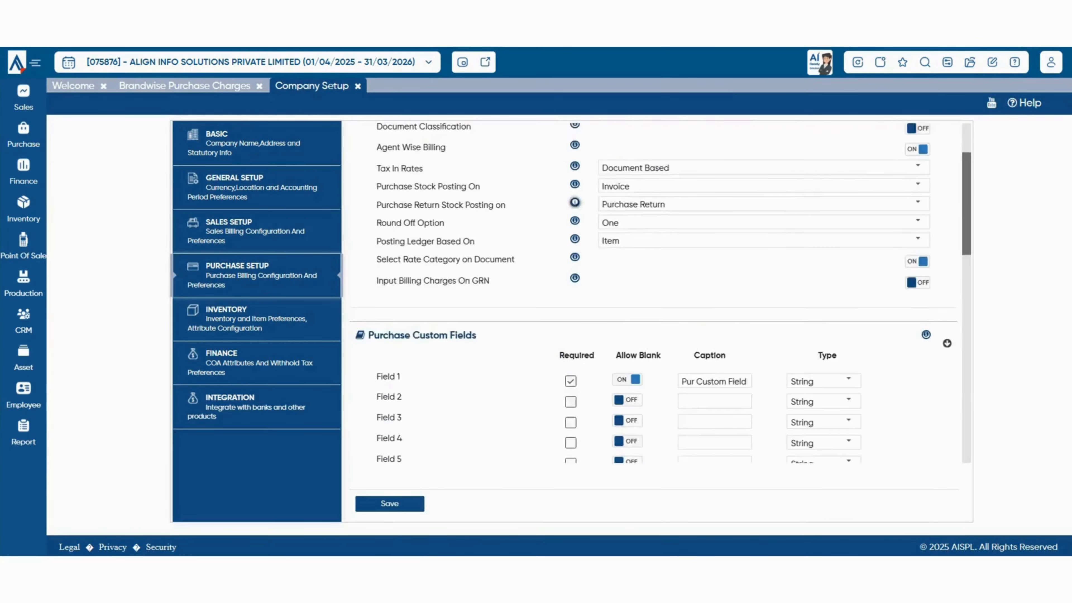
scroll(654, 293, down, 8)
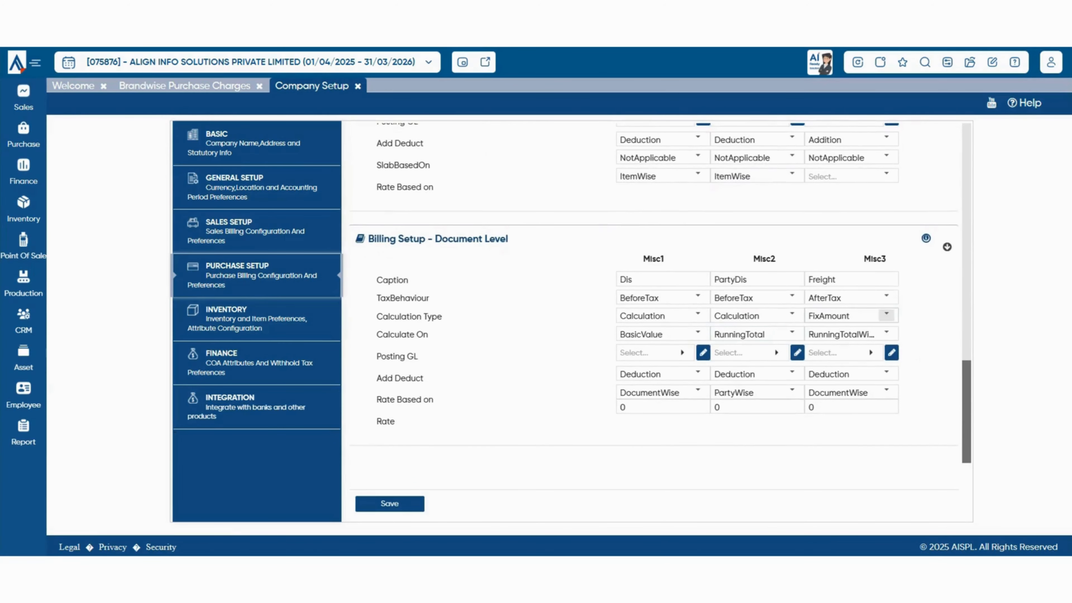
scroll(654, 294, up, 2)
click(851, 185)
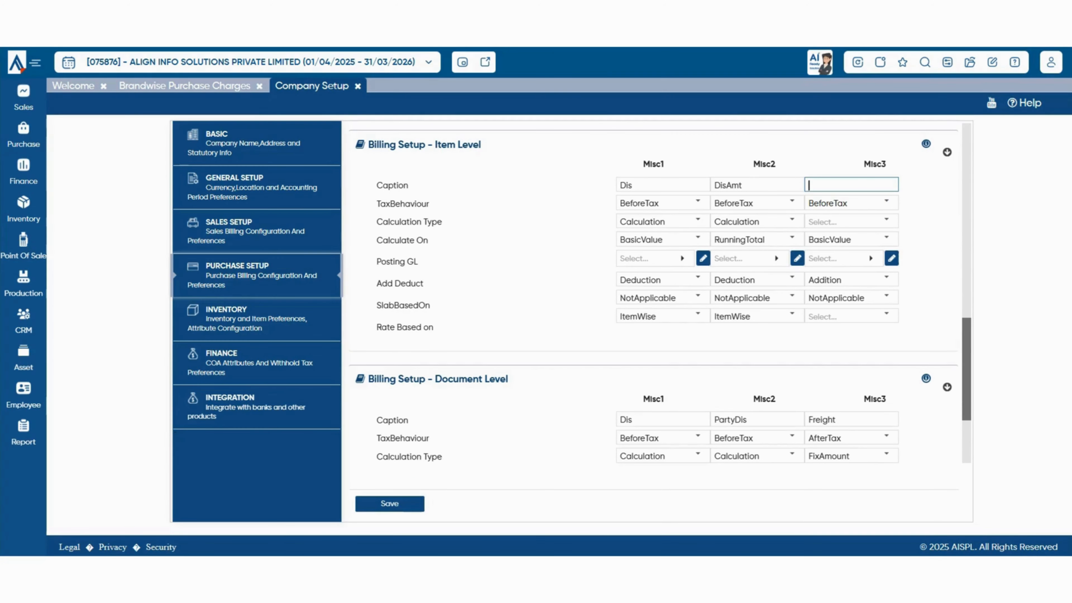
text(Brandwise)
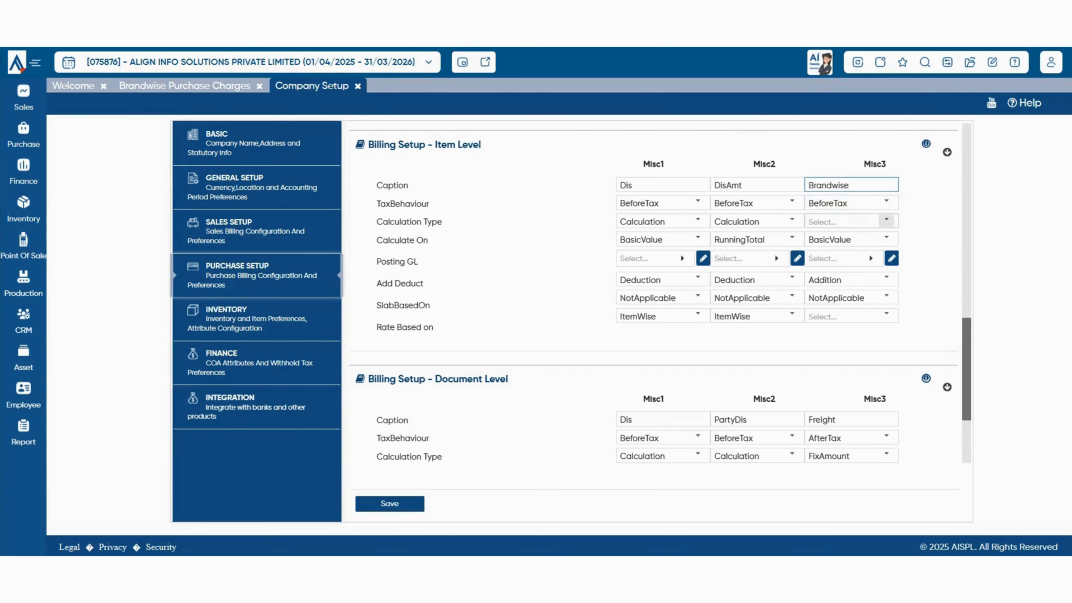
click(887, 220)
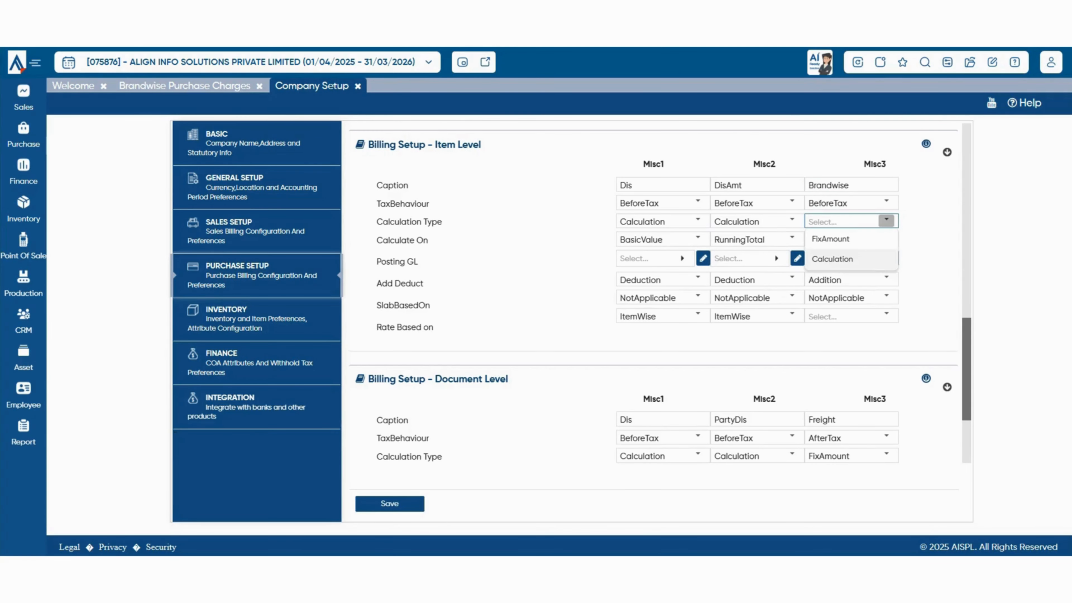
click(832, 259)
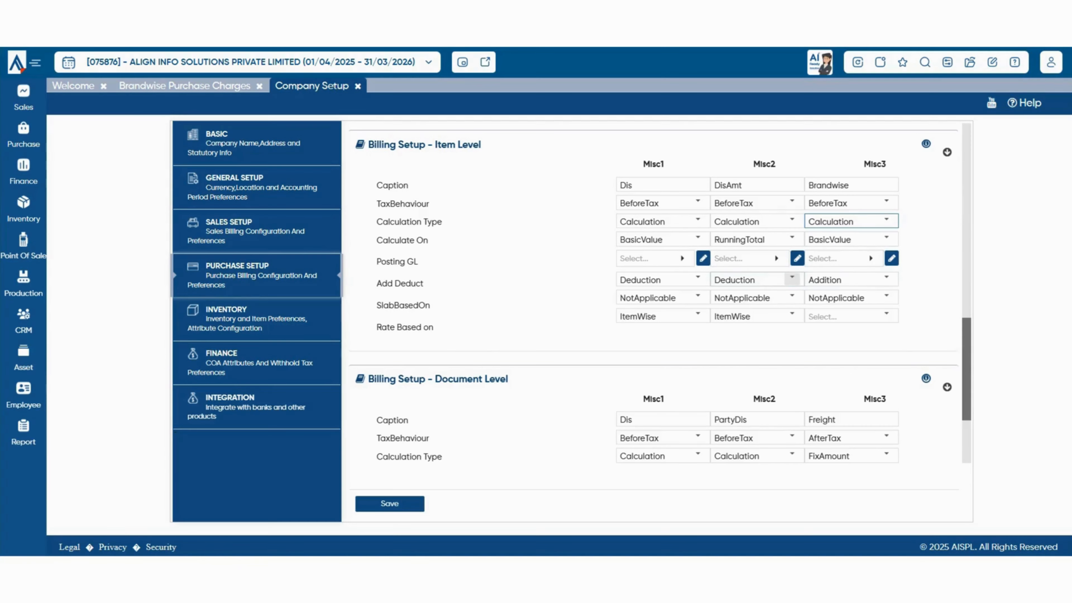
Assign the Trade Discount ledger as the posting GL of the item-level Brandwise charge (Misc3).
click(841, 258)
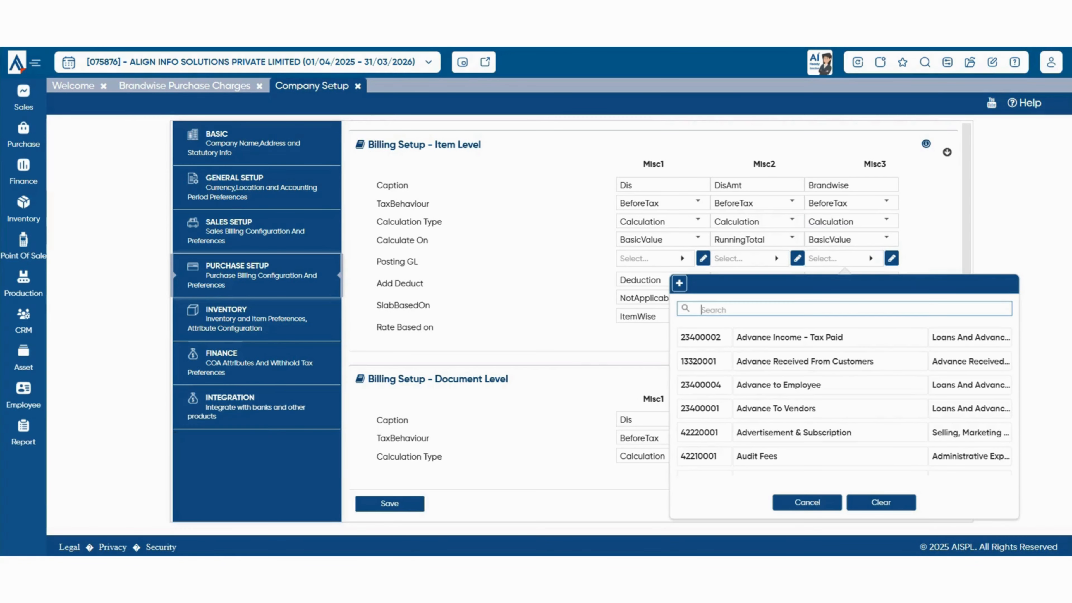
text(dis)
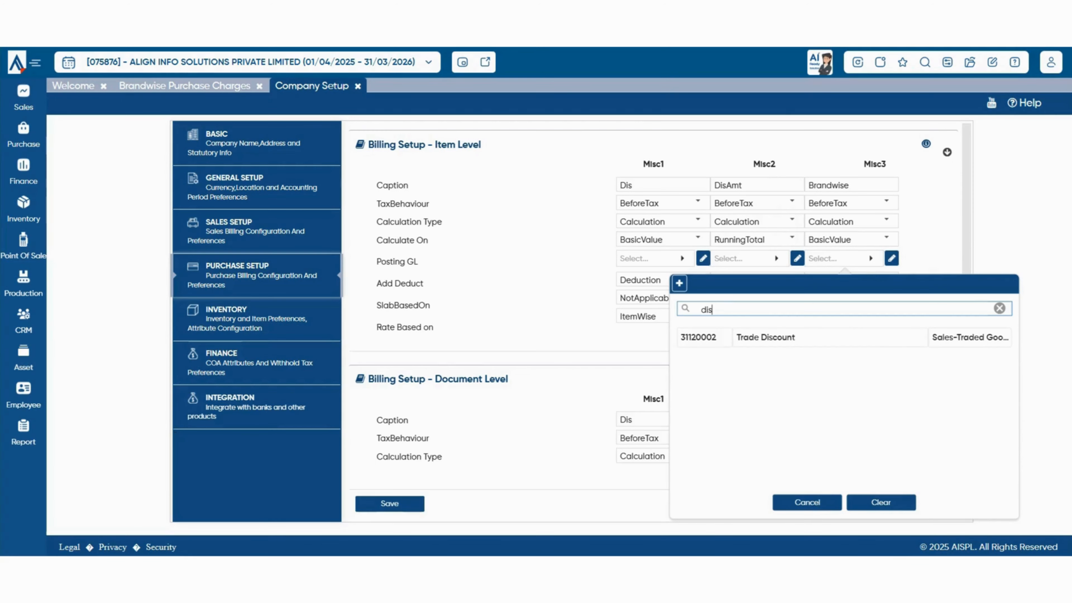
click(781, 338)
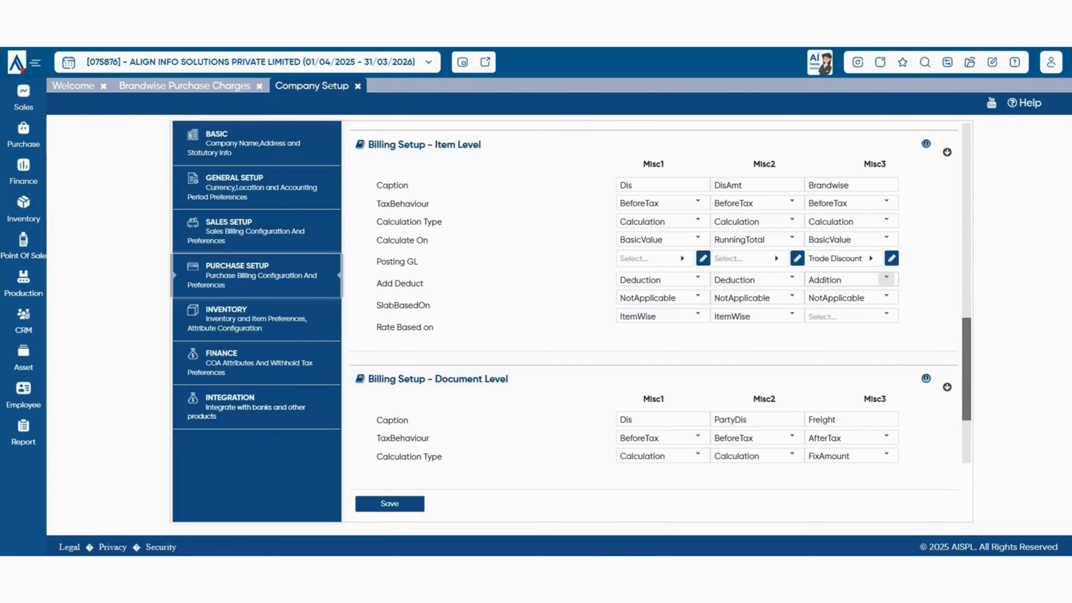
Base the rate of the item-level Misc3 charge on Brandwise, save the purchase setup and close Company Setup.
click(887, 279)
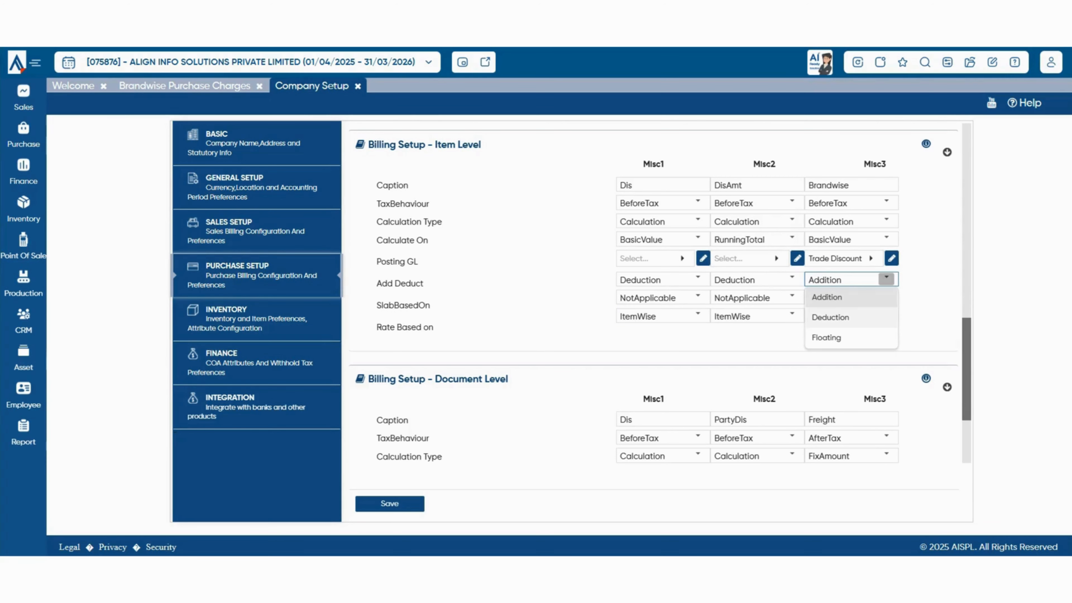
click(887, 315)
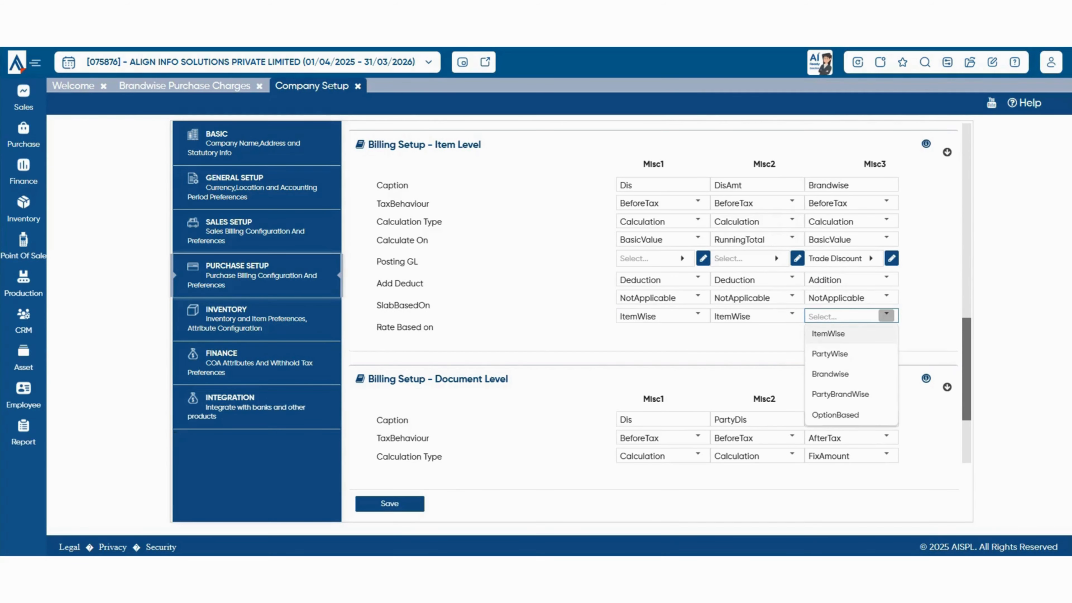
click(830, 374)
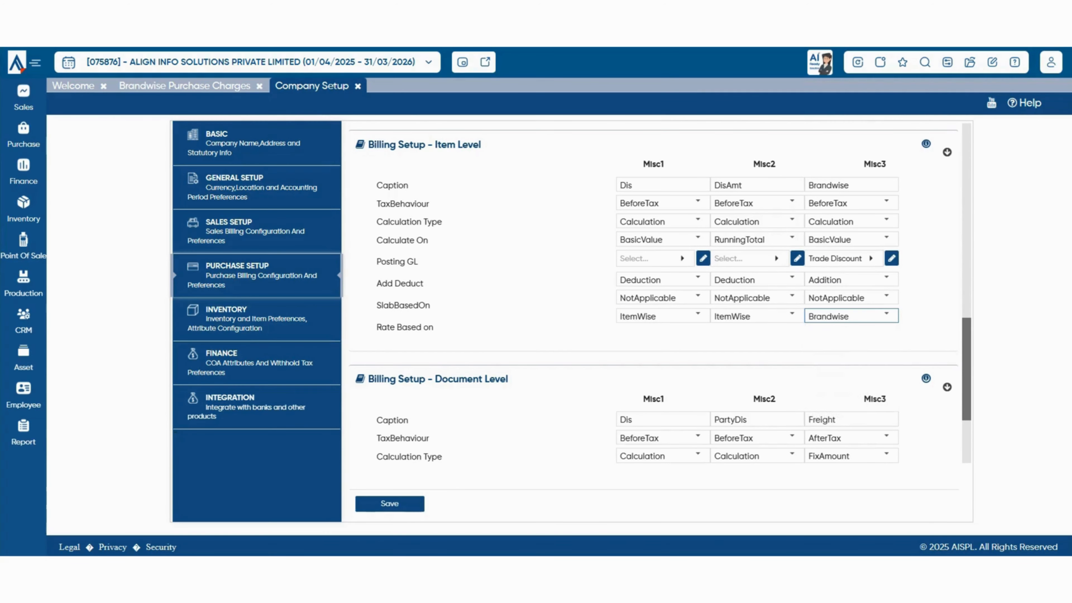
click(389, 504)
click(358, 86)
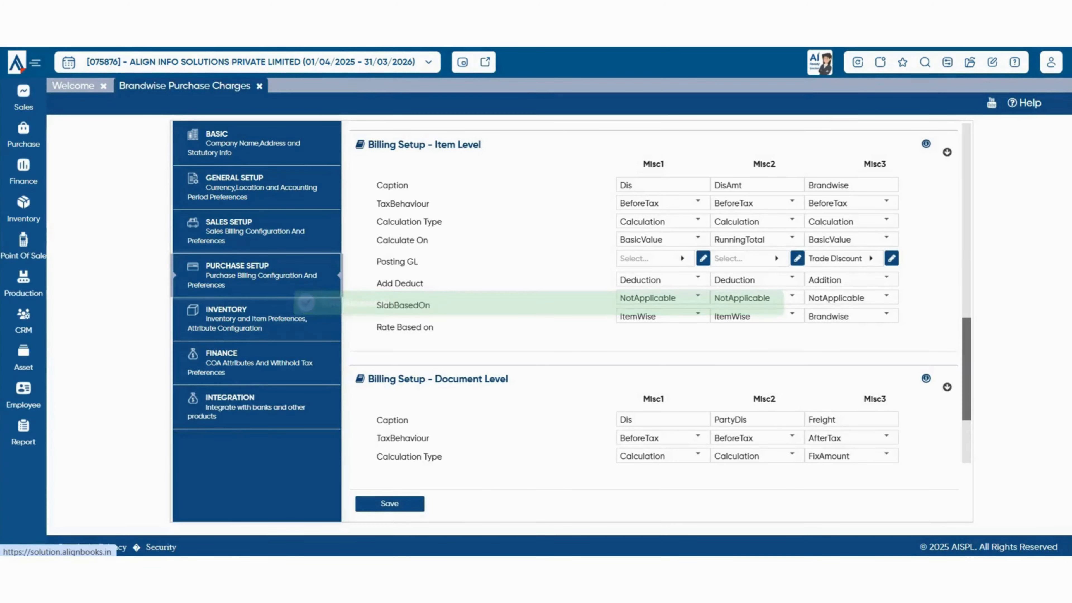
Reload the application and open the Default brand's Retailer rate in a new brandwise purchase discount/charges rate.
click(858, 62)
click(501, 322)
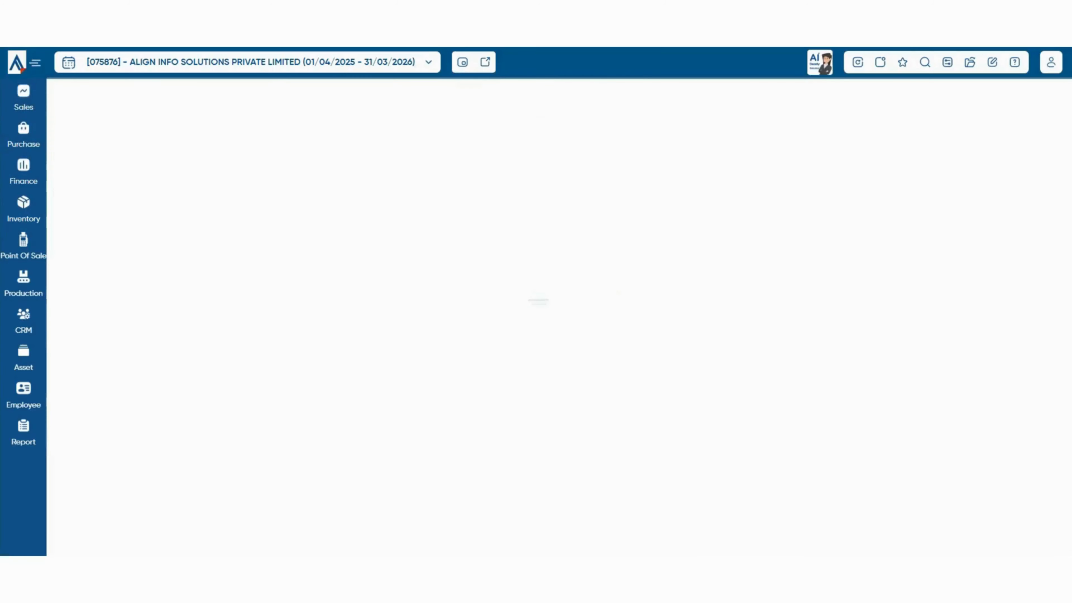
click(23, 135)
mouse_move(108, 151)
click(262, 201)
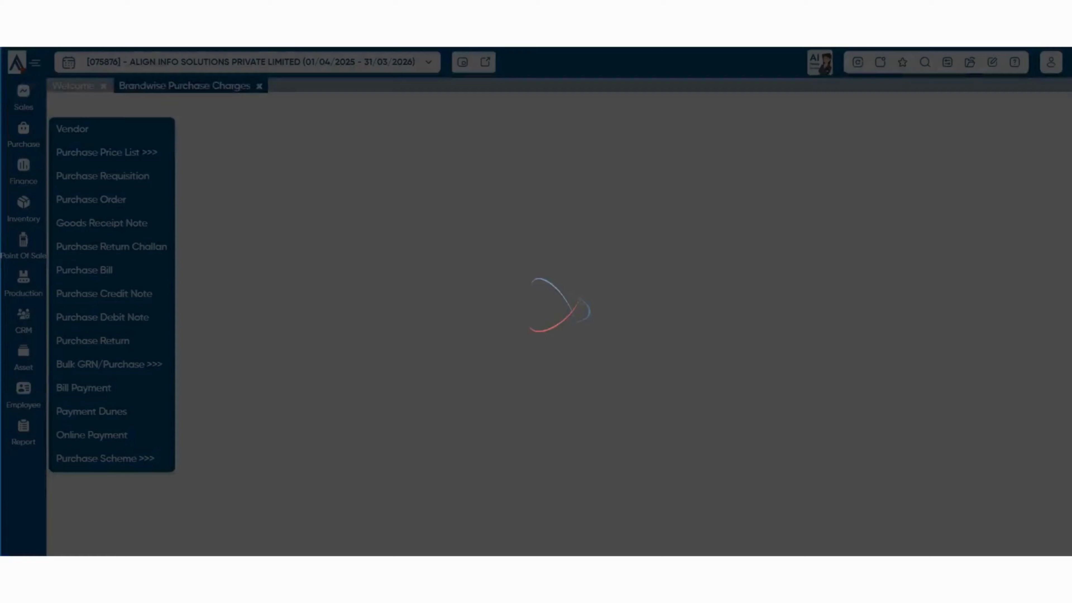
click(909, 131)
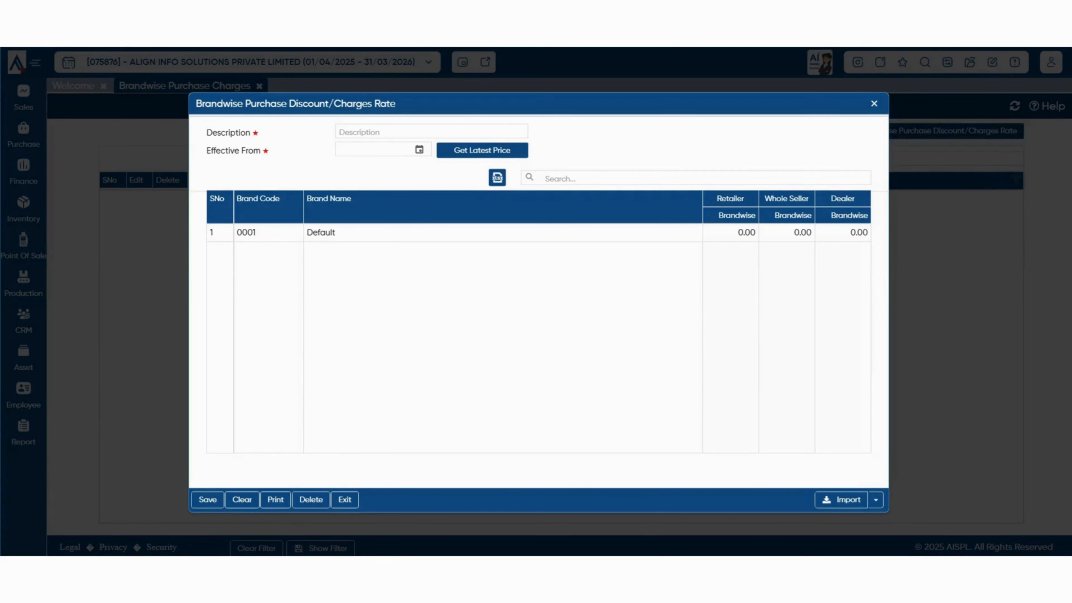
click(731, 232)
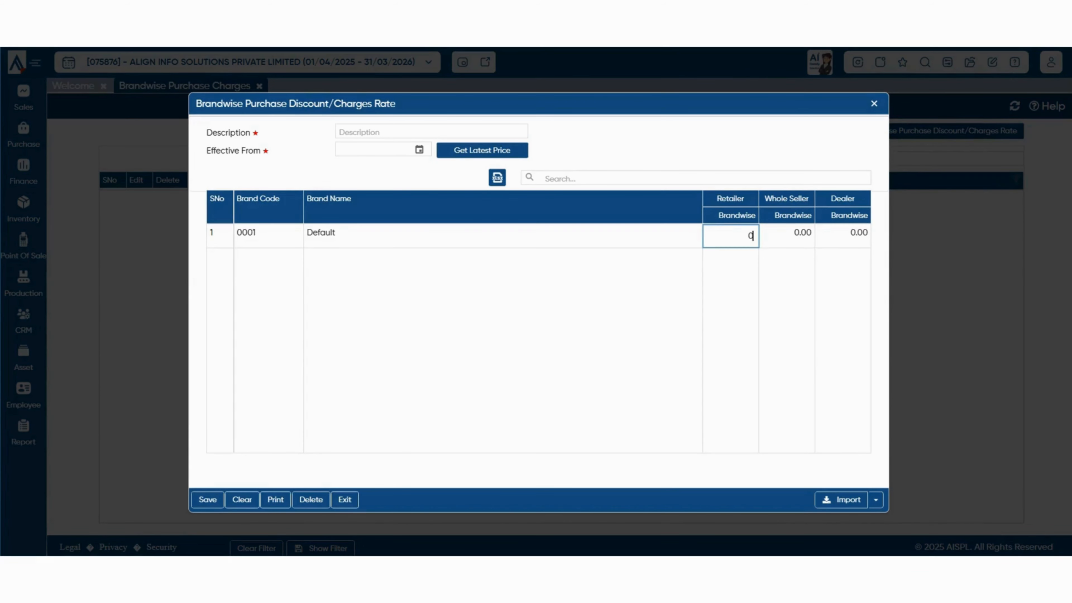
key(ctrl+a)
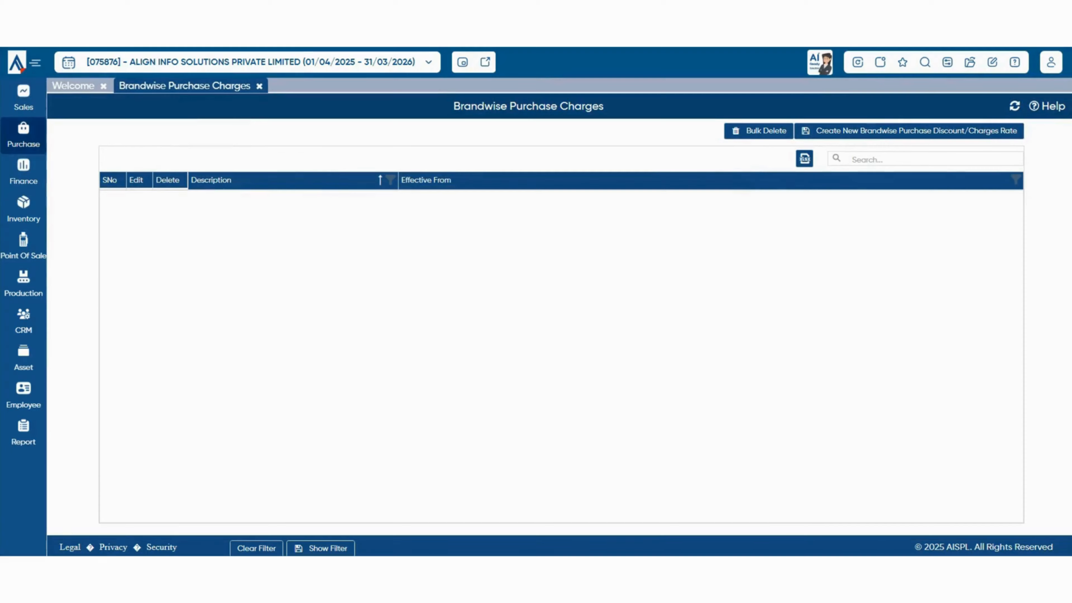
View the new party-brandwise purchase discount/charges rate form in Party-Brandwise Purchase Charges and close it.
click(23, 136)
mouse_move(107, 153)
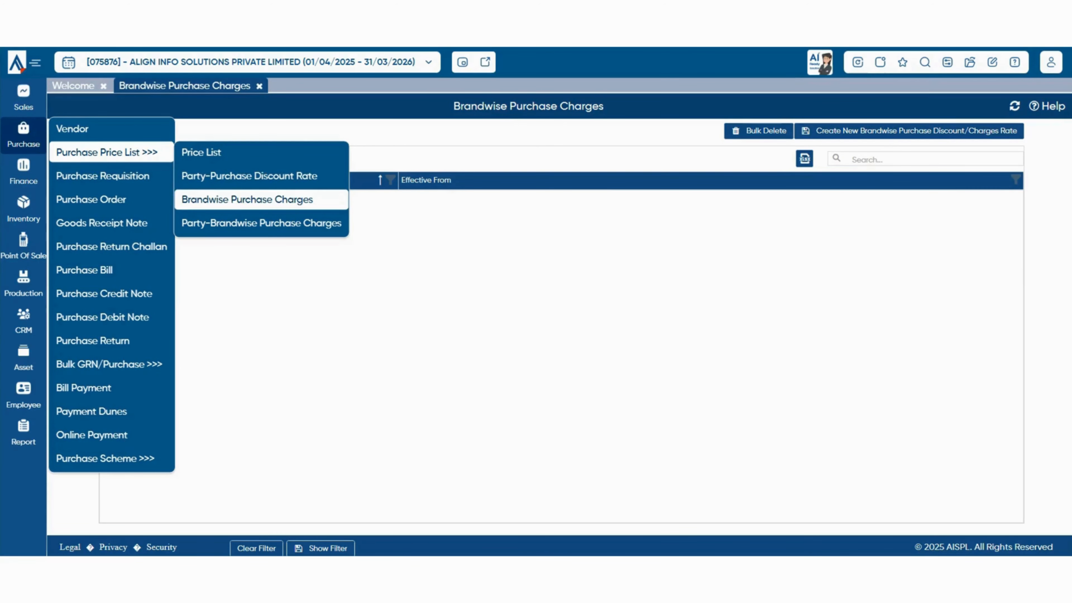
click(261, 223)
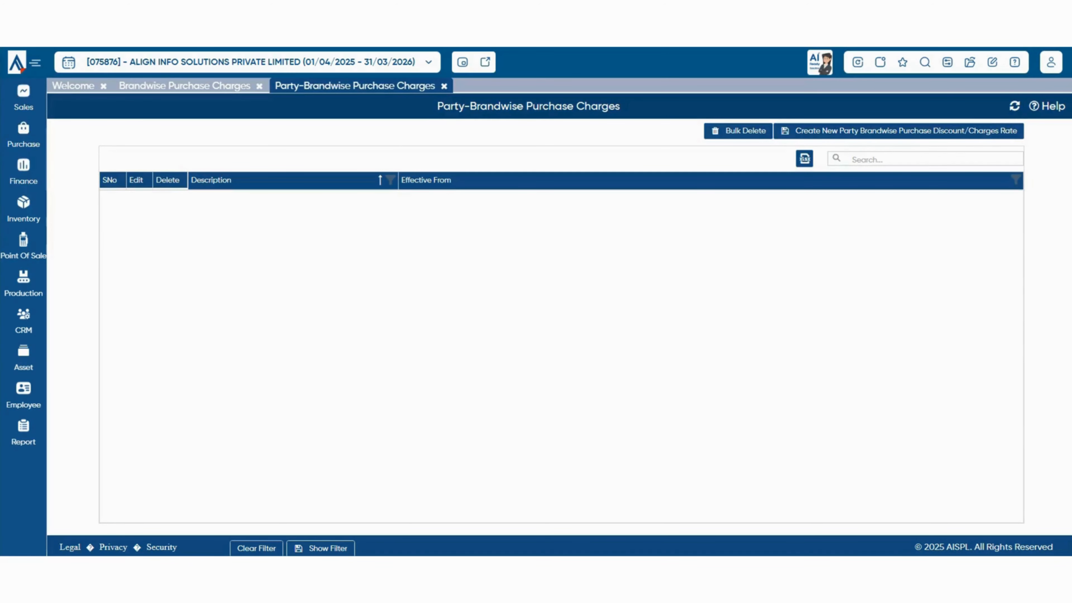
click(899, 130)
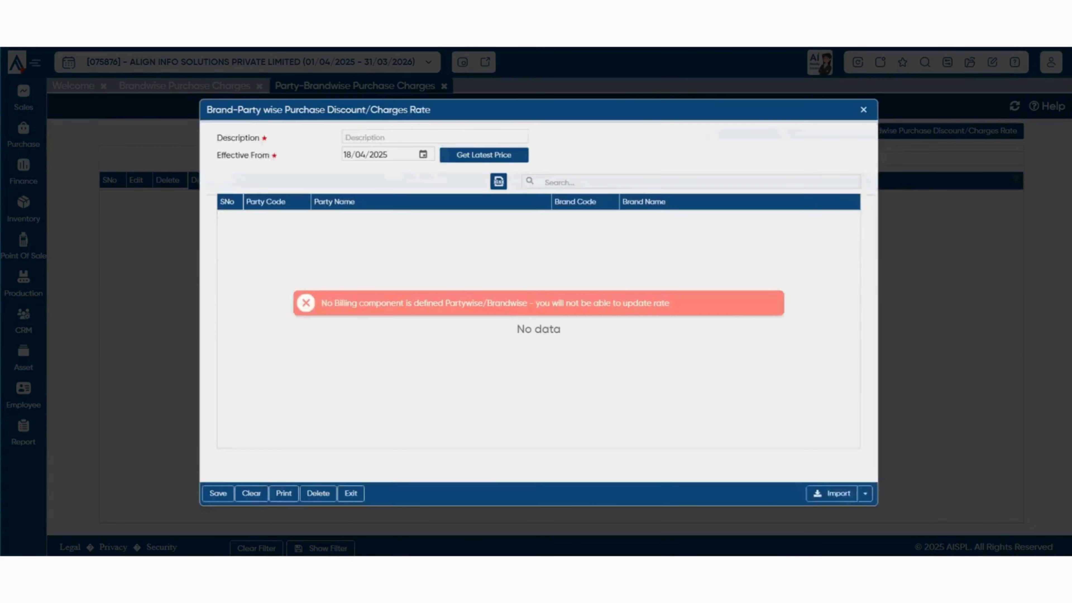
click(875, 104)
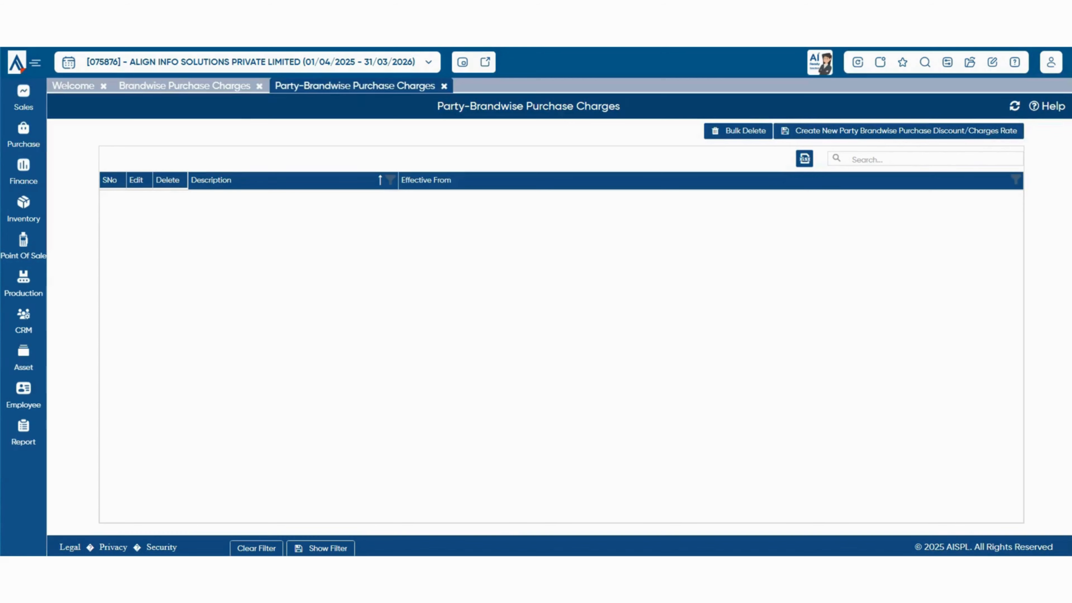
In Company Setup's purchase setup, caption the item-level Misc3 charge PARTBRND and base its rate on PartyBrandWise.
click(948, 62)
click(546, 149)
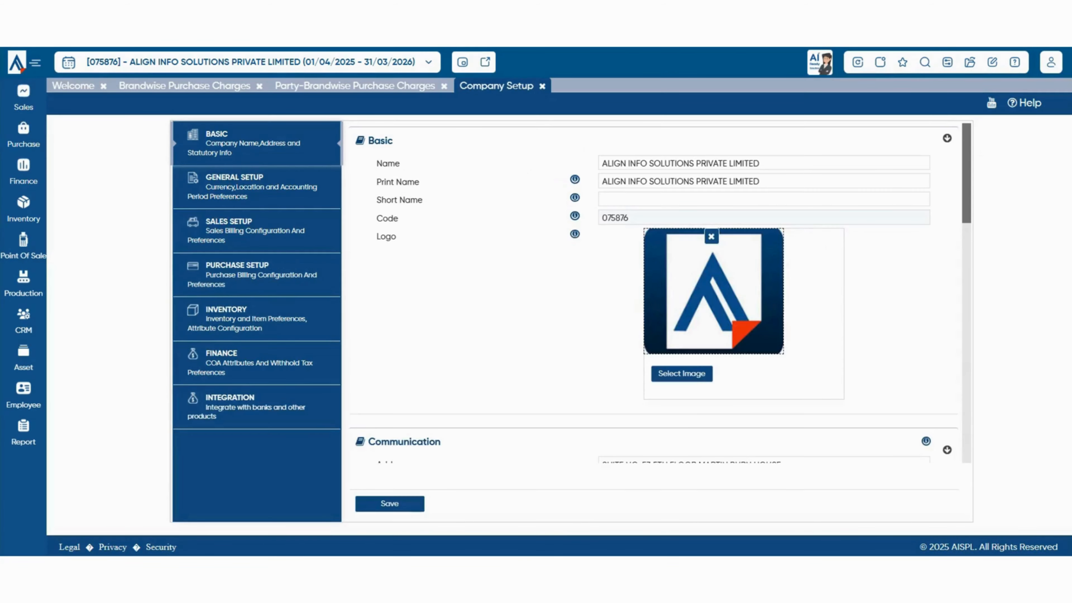
click(257, 274)
scroll(663, 312, down, 10)
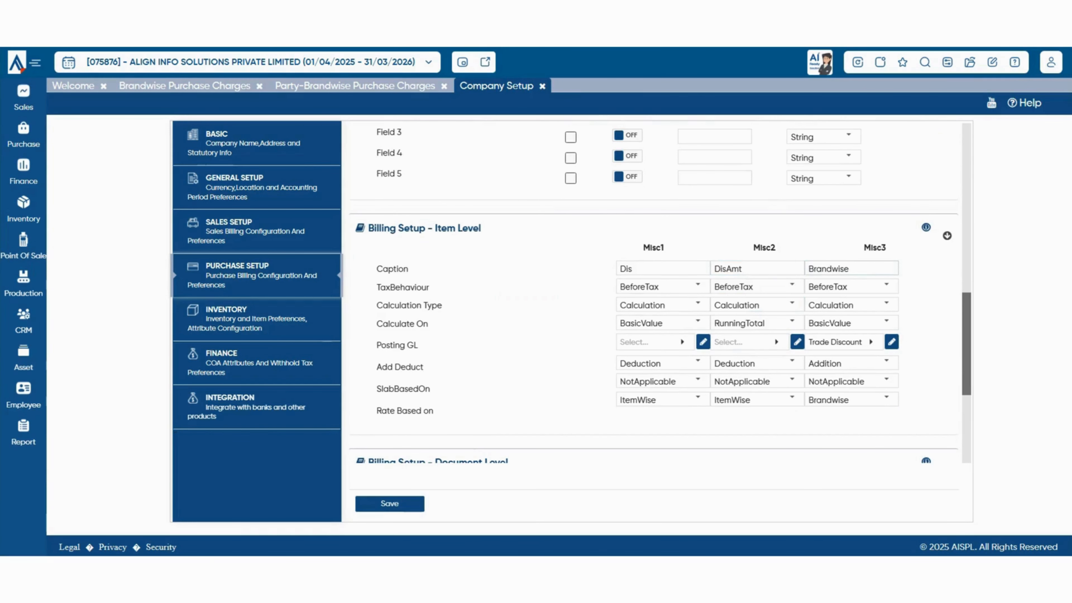
double_click(829, 270)
text(party)
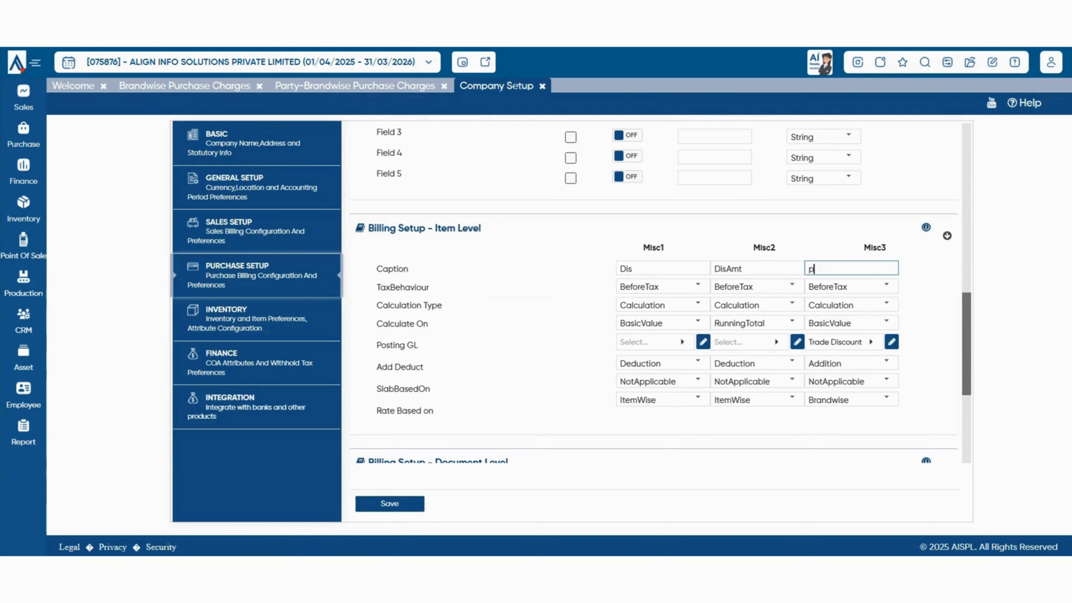
text(bran)
click(887, 399)
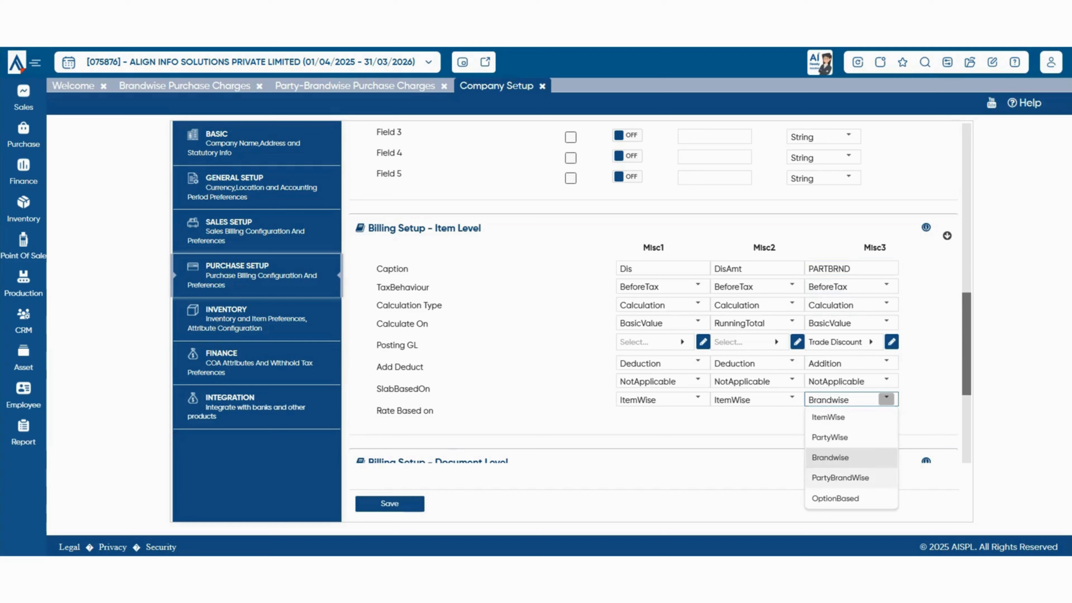
click(840, 478)
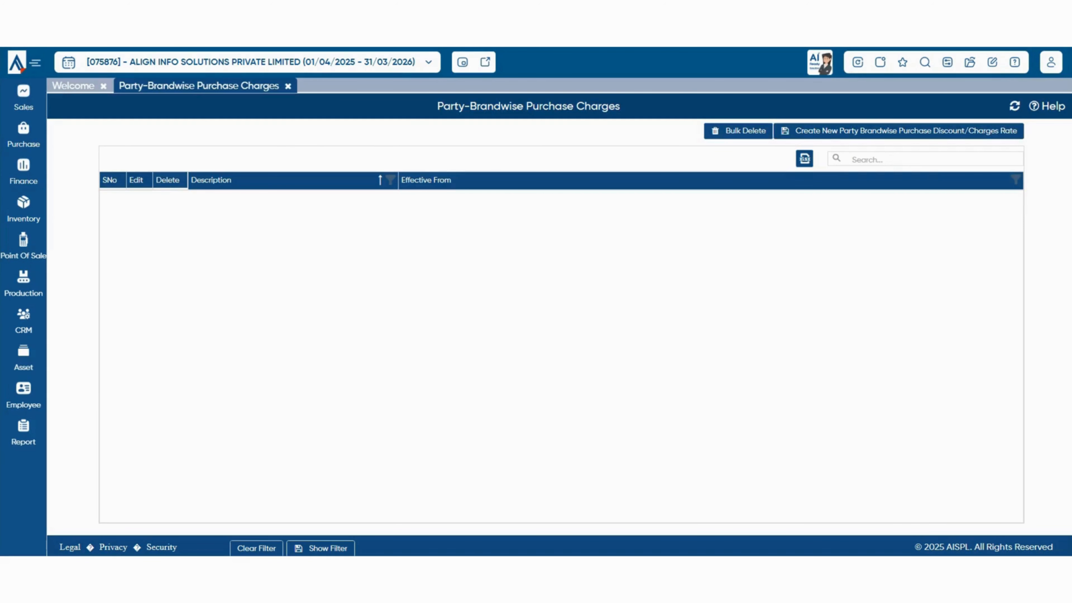
Fill in a party-brandwise purchase rate described PARTY BRAND DIS, effective 18/04/2025, open its first PARTBRND rate, and close the form and page unsaved.
click(899, 131)
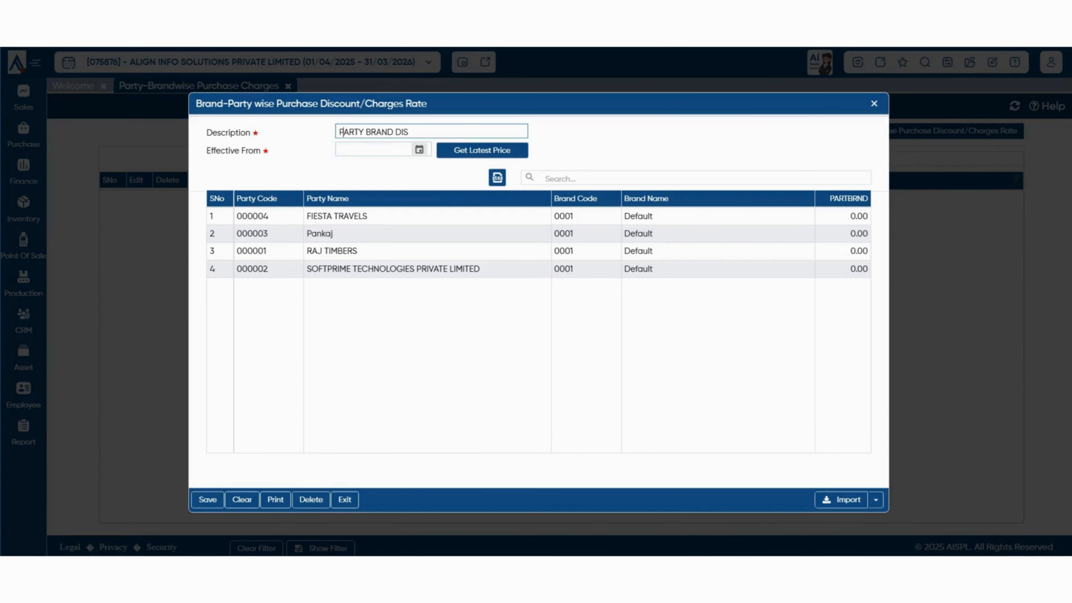
click(419, 150)
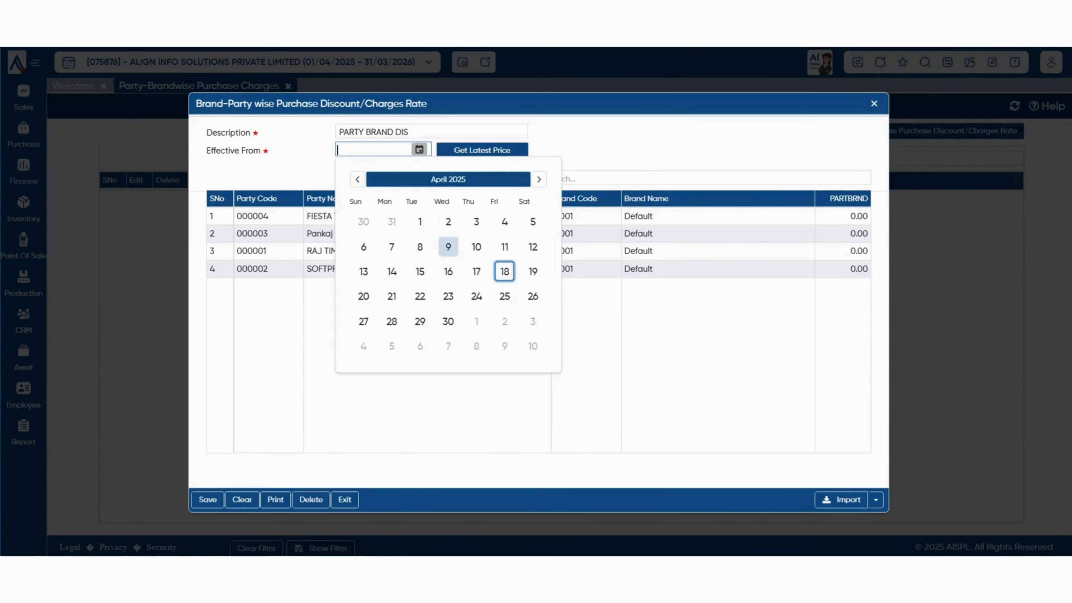
click(504, 272)
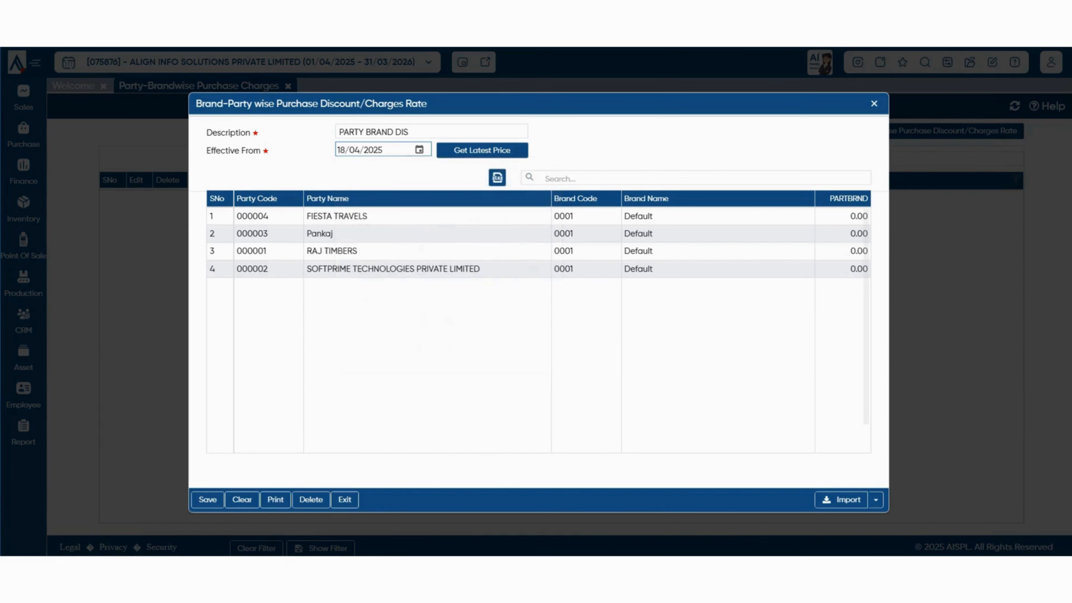
click(864, 217)
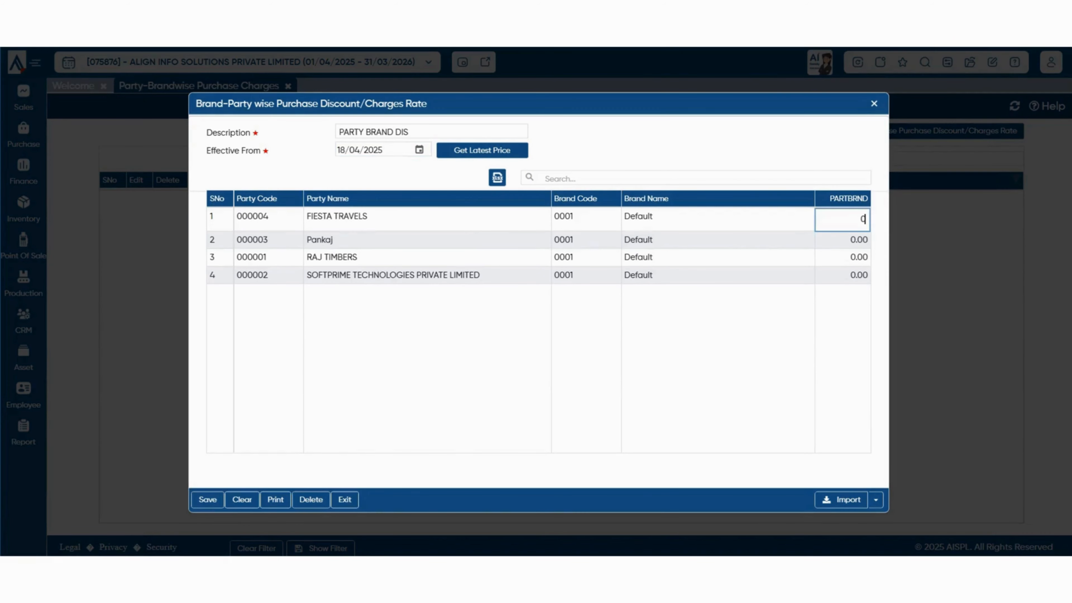
double_click(863, 219)
click(874, 104)
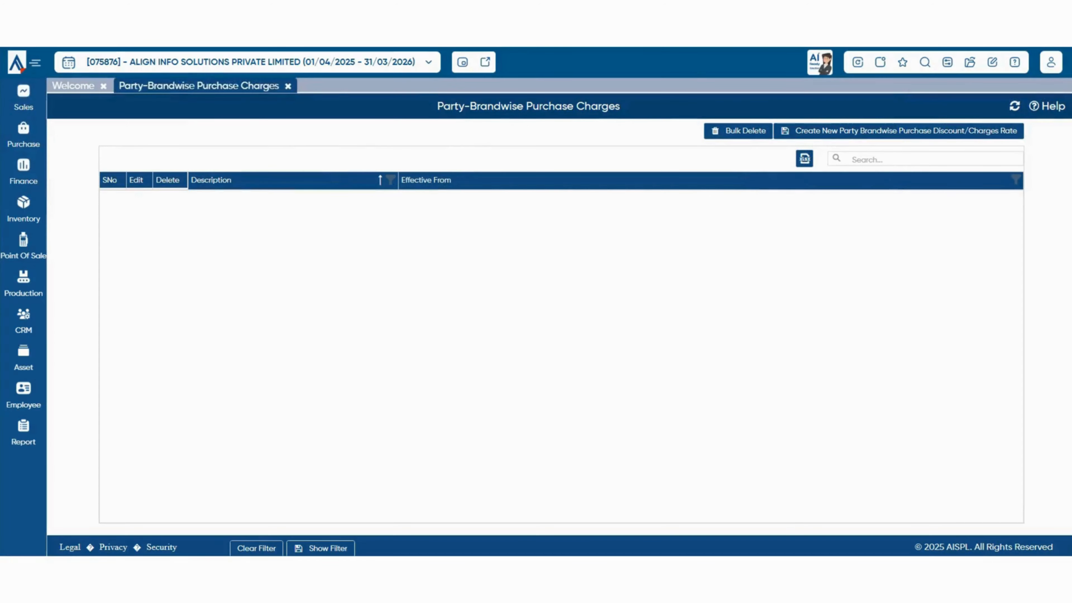
click(288, 87)
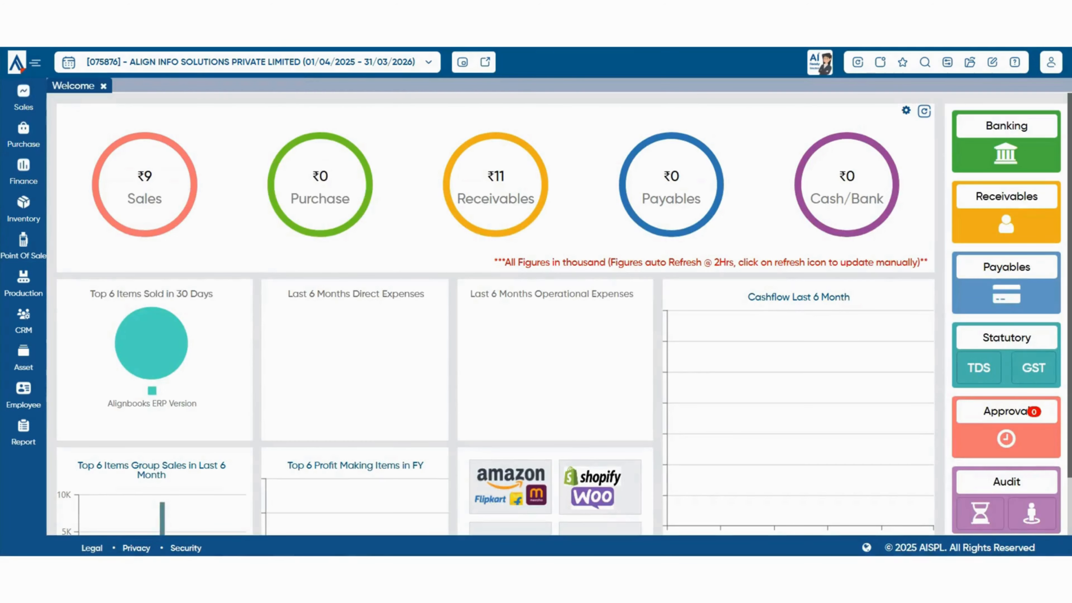
Open a new purchase requisition and select the listed user as its requester.
mouse_move(23, 135)
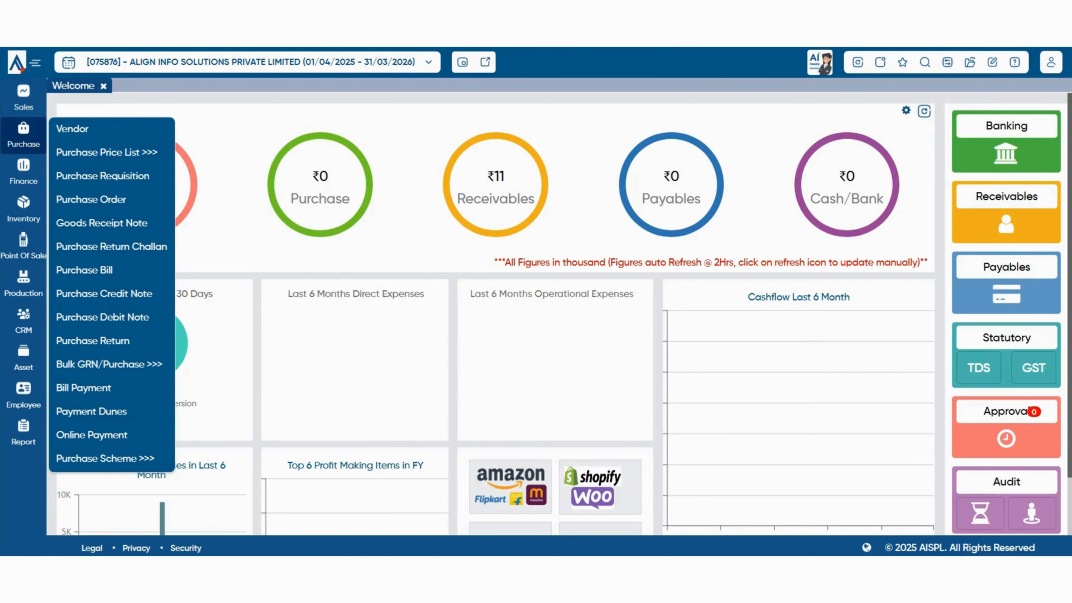
click(102, 175)
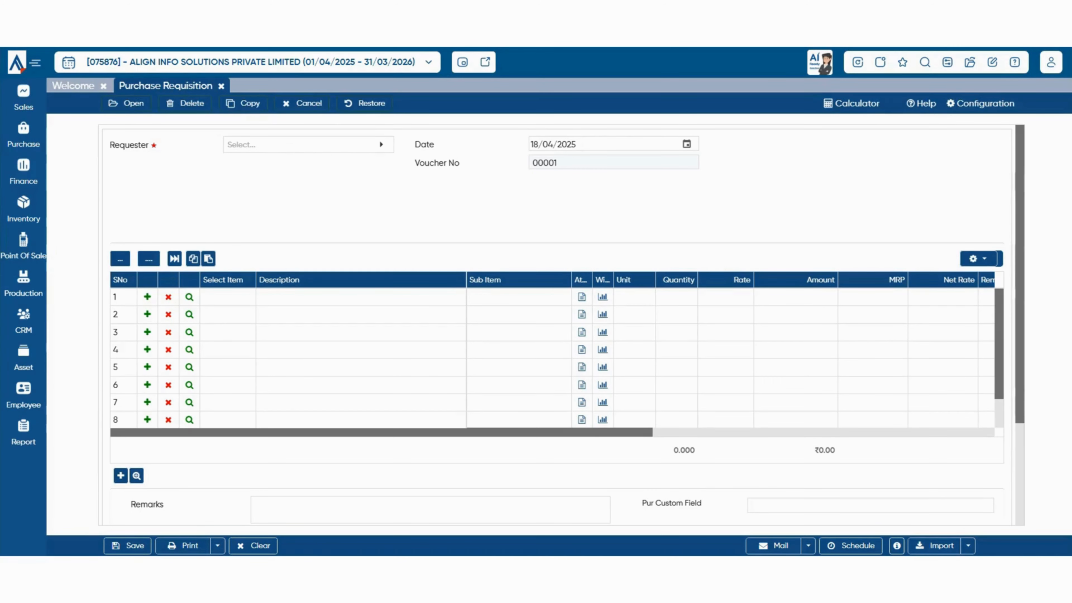
click(309, 144)
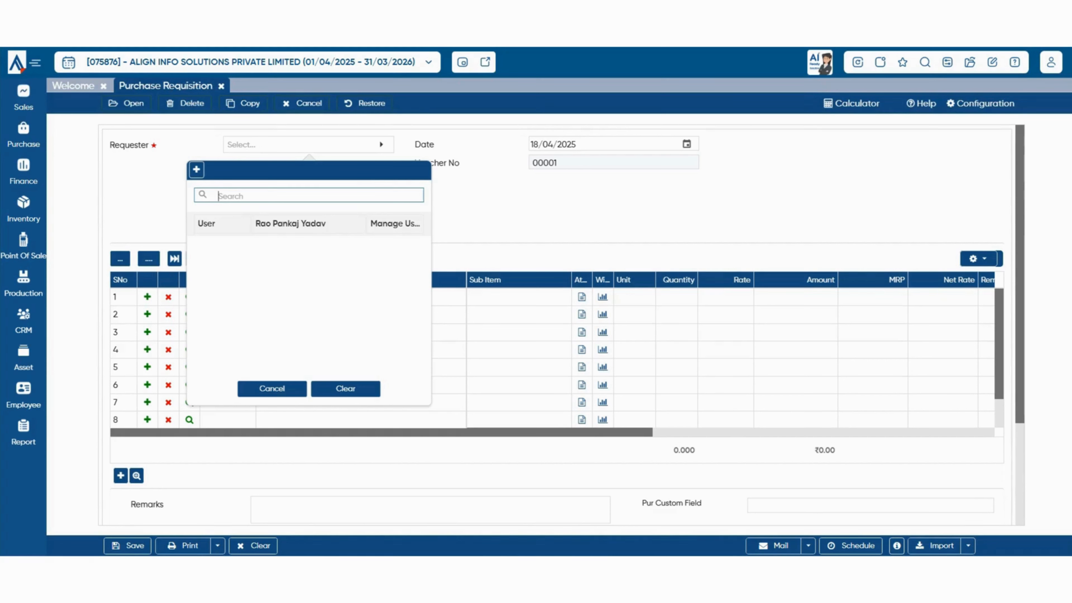
click(309, 224)
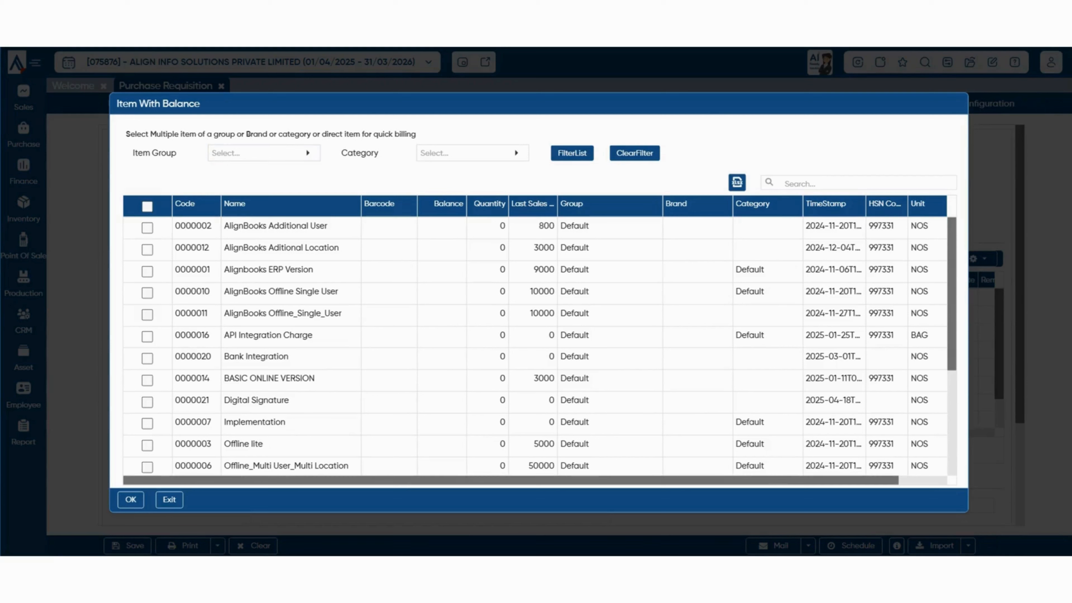
View the item group and category filter choices in the Item With Balance list.
click(271, 153)
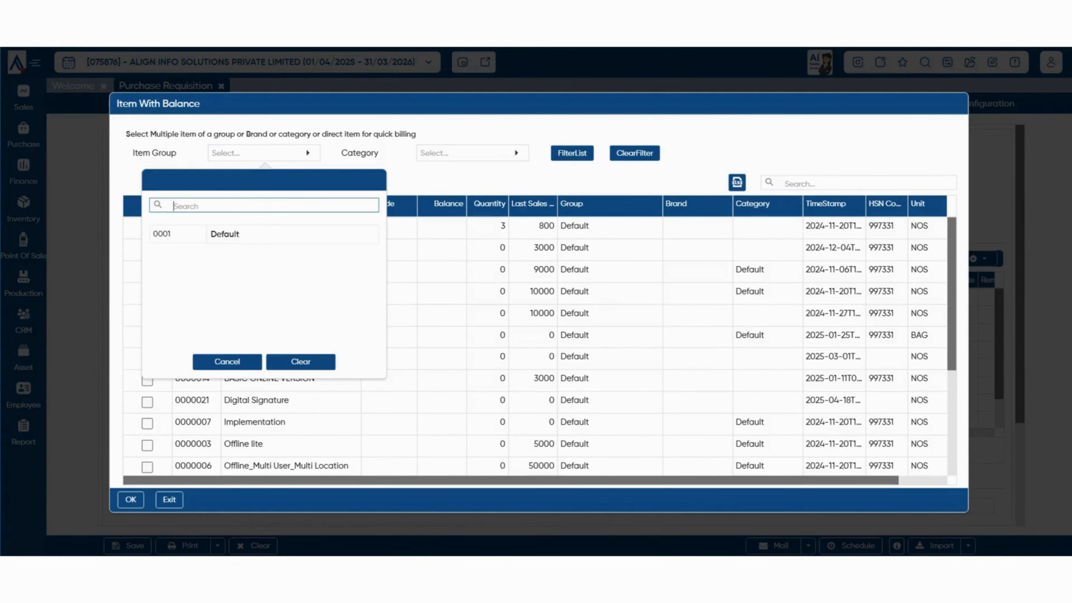
click(477, 153)
key(Escape)
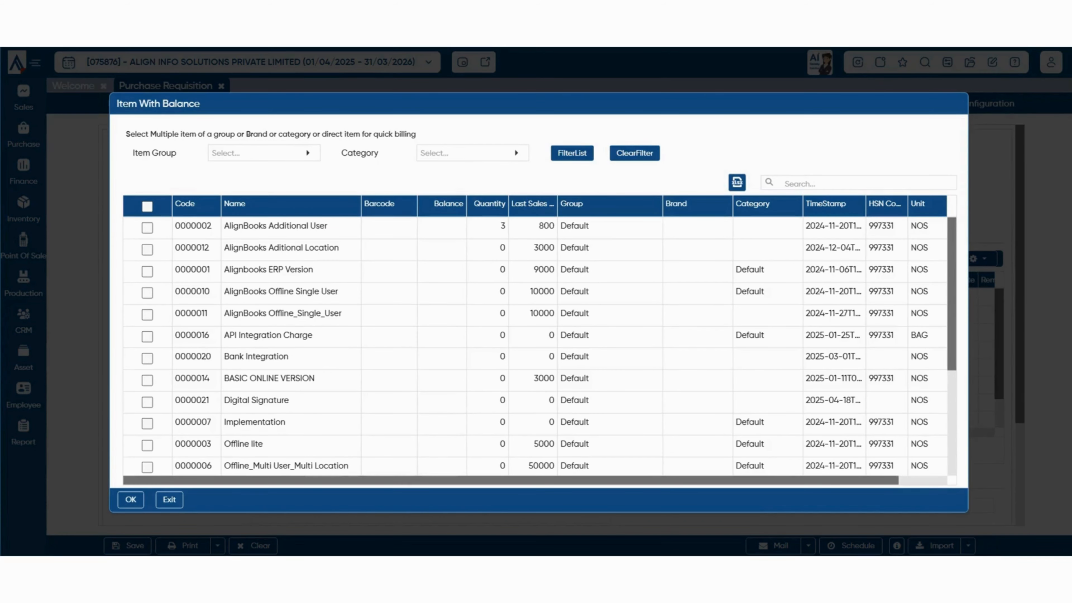
Set the quantity of AlignBooks Aditional Location to 2 and of Alignbooks ERP Version to 5.
click(500, 249)
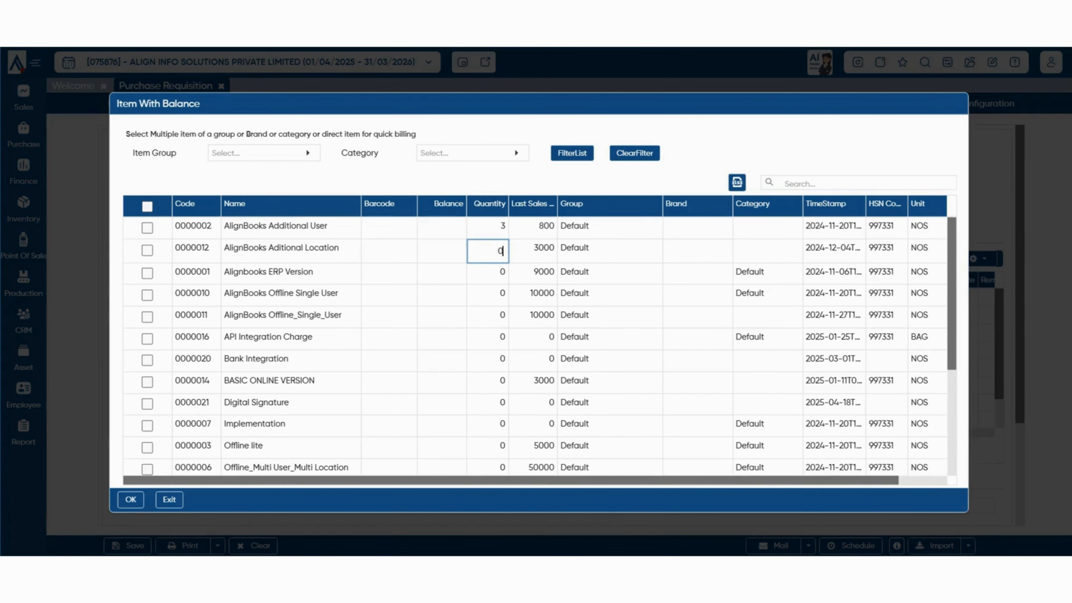
double_click(501, 251)
text(2)
click(500, 271)
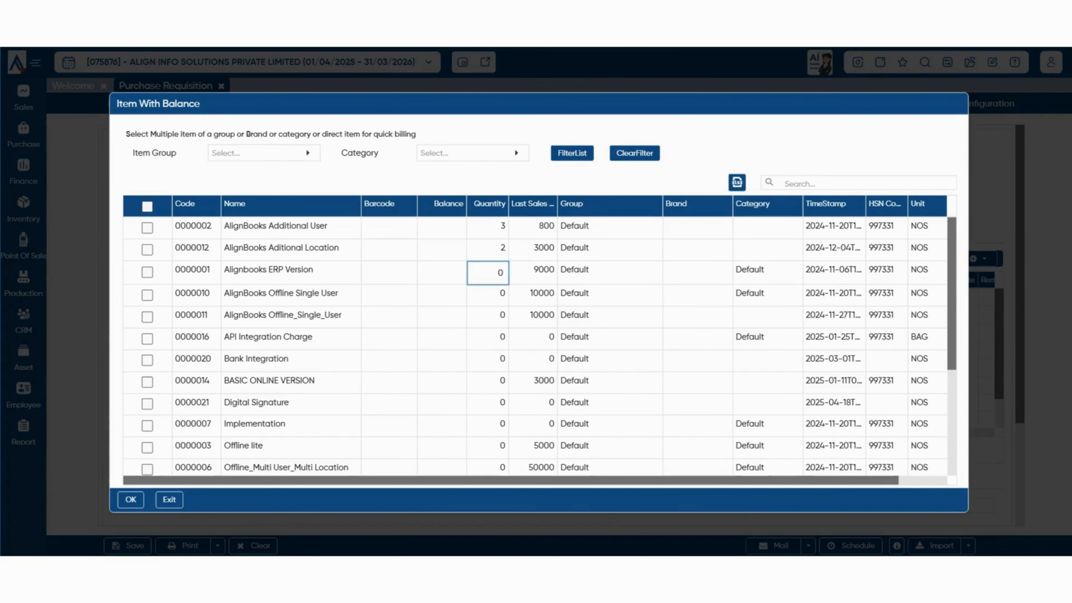
double_click(500, 272)
text(5)
Select AlignBooks Additional User, AlignBooks Aditional Location and Alignbooks ERP Version and add them to the requisition.
click(148, 250)
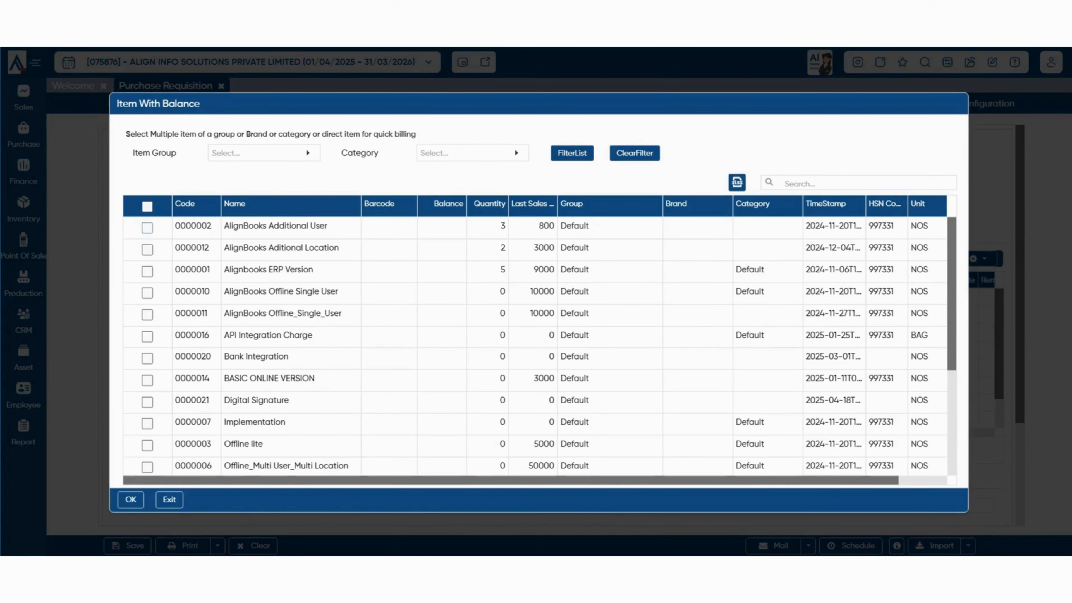
click(147, 228)
click(148, 250)
click(147, 272)
click(131, 500)
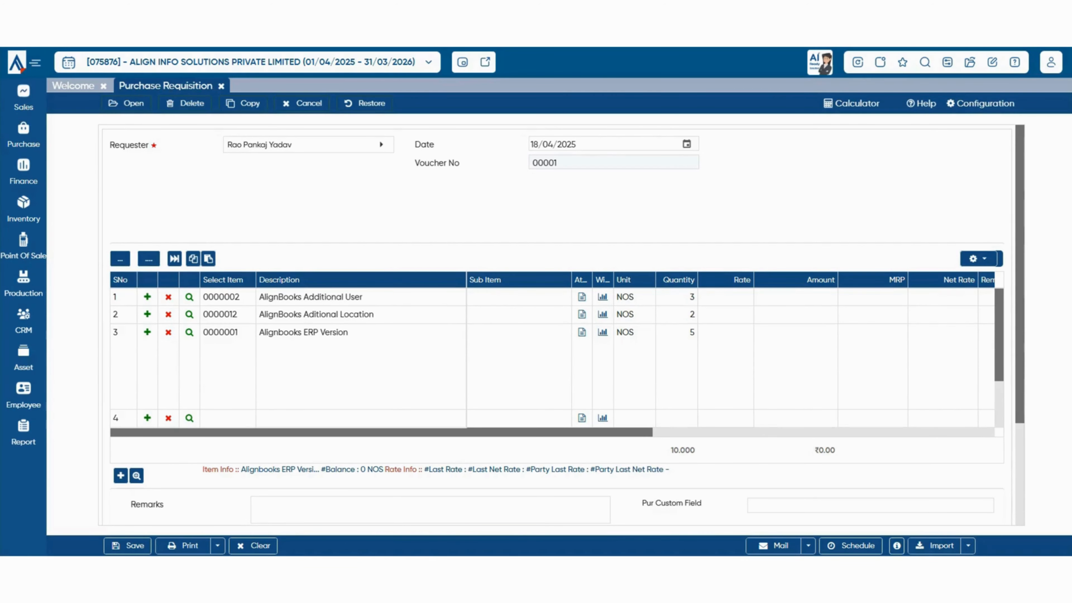
View the Fast Billing item list and the comma-separated item and quantity entry, closing both without adding items.
click(174, 258)
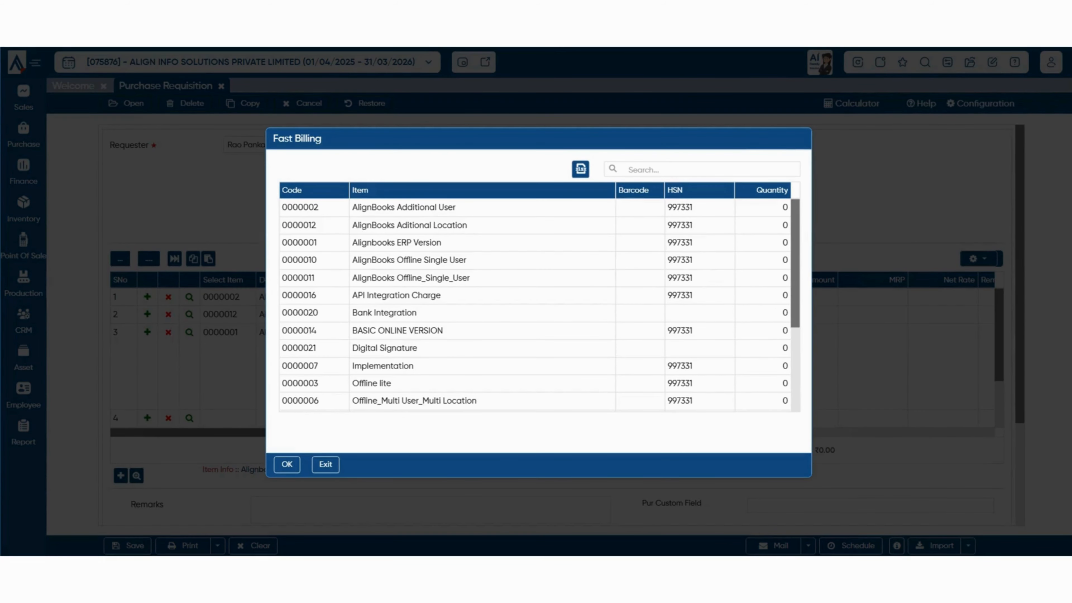
click(763, 208)
key(Escape)
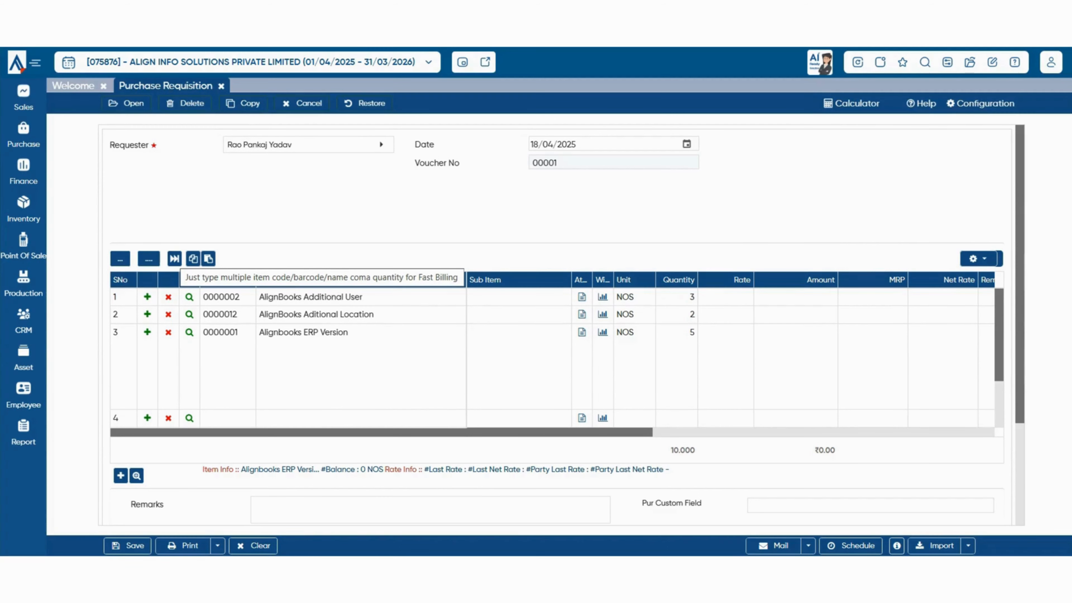
click(174, 259)
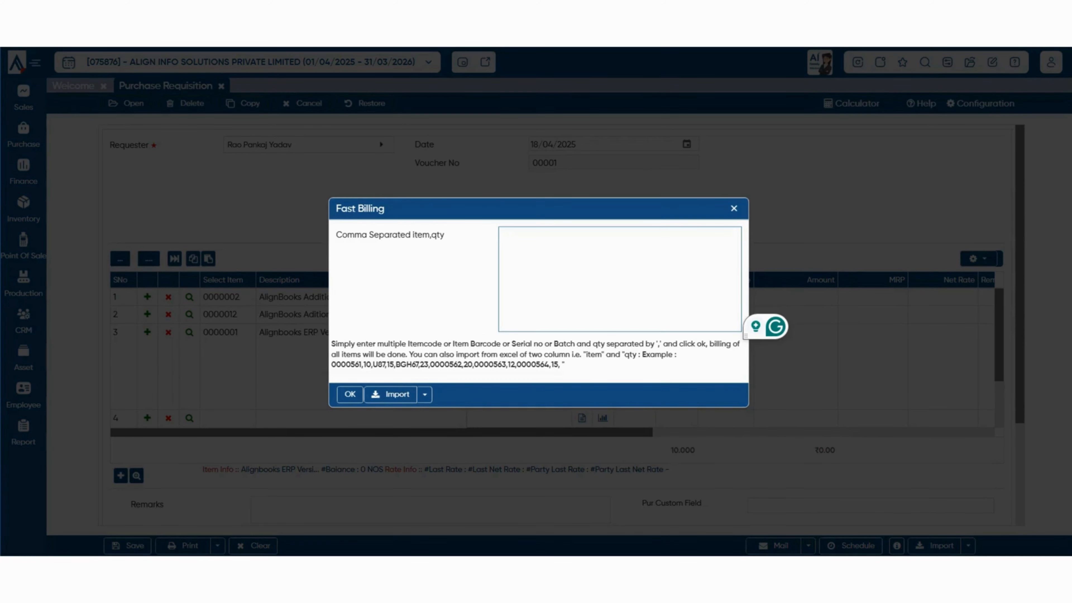
key(Escape)
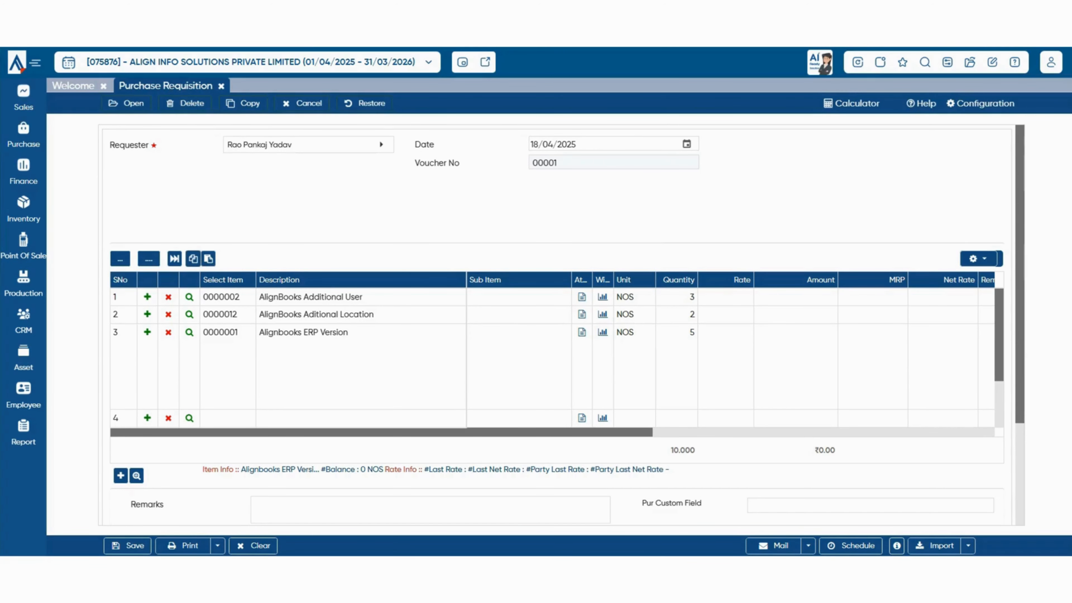
click(193, 258)
Add the Return column to the requisition's item grid with the Column Chooser, remove it again and close the chooser.
click(977, 259)
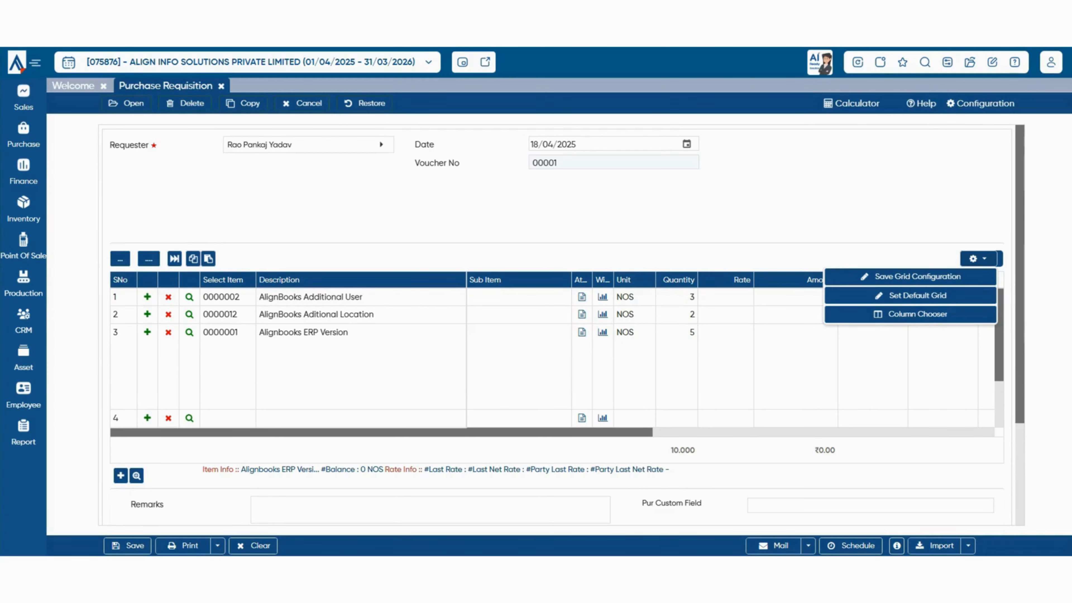
drag(734, 280, 683, 284)
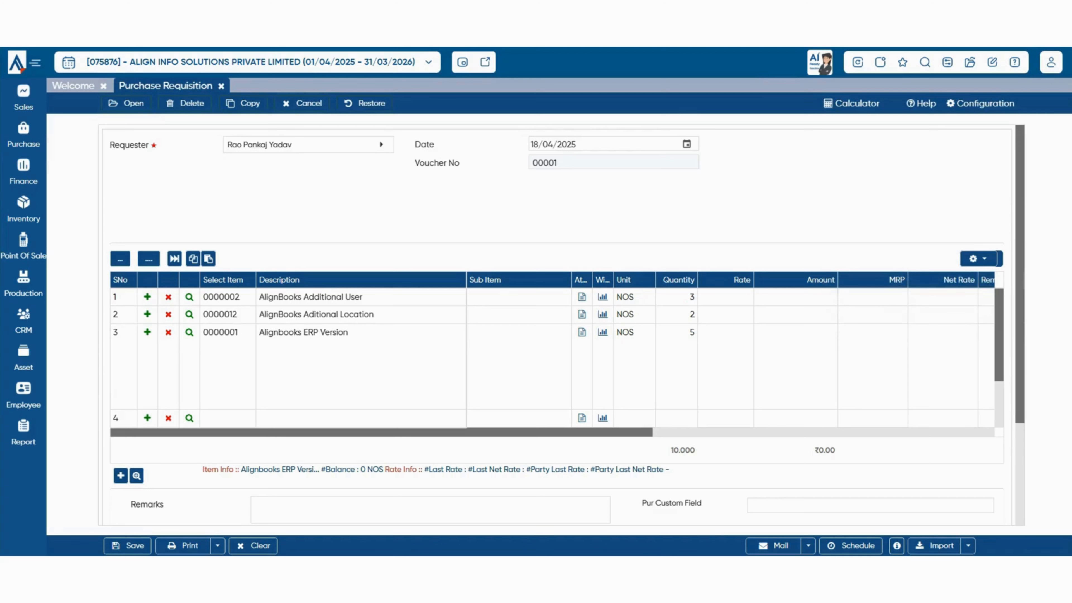
click(978, 258)
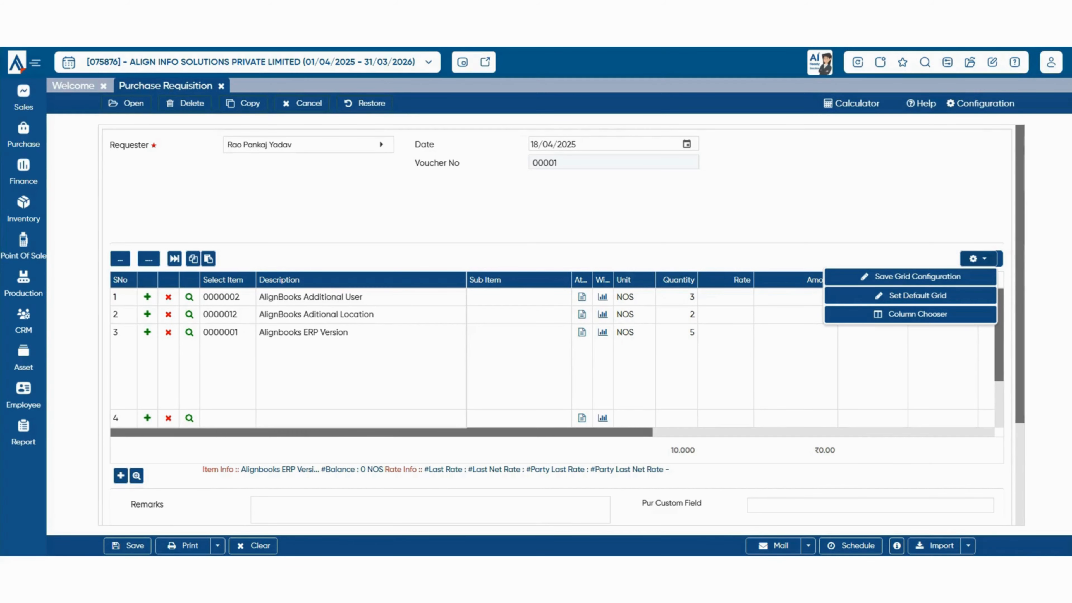
click(918, 314)
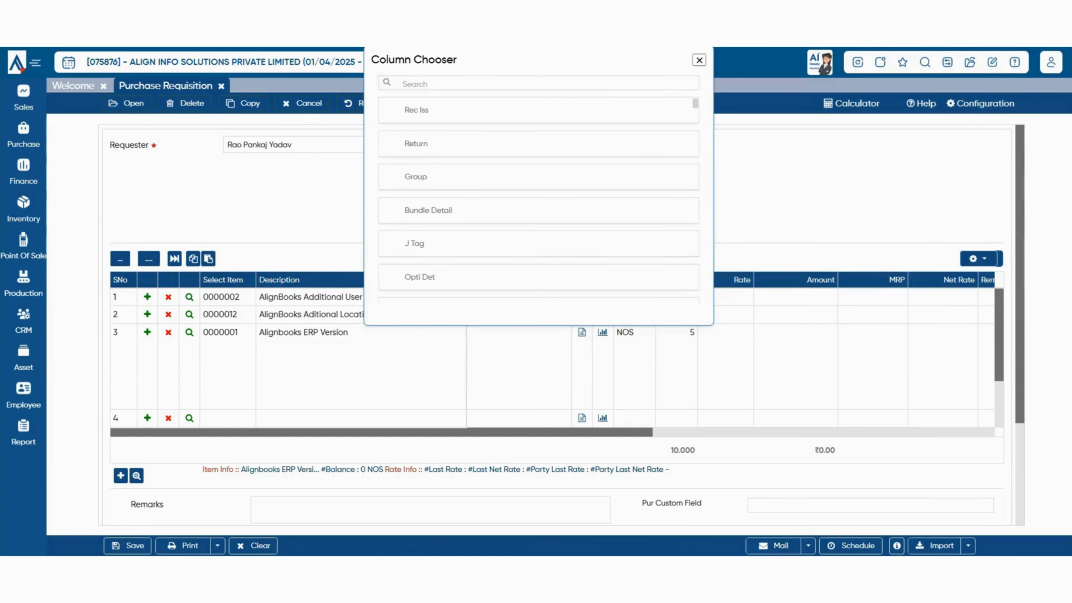
drag(416, 143, 777, 276)
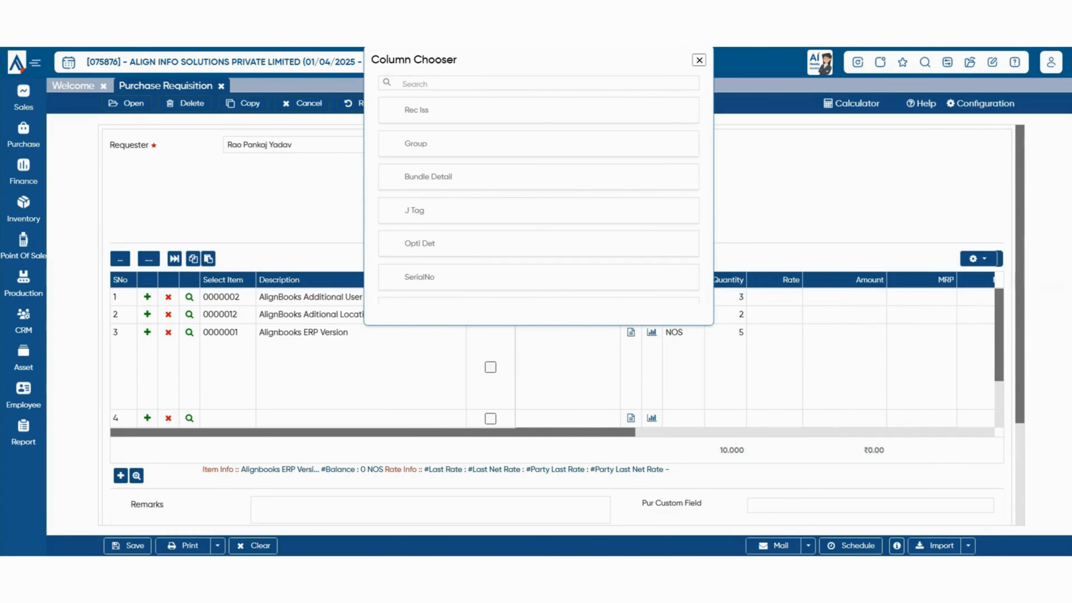
drag(549, 59, 776, 185)
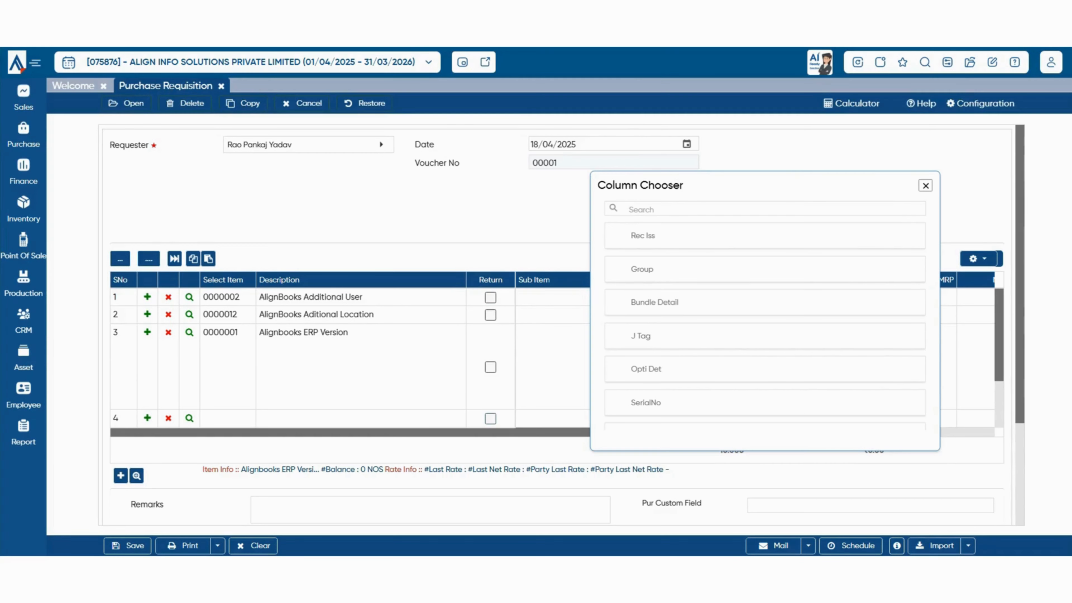
drag(491, 280, 706, 273)
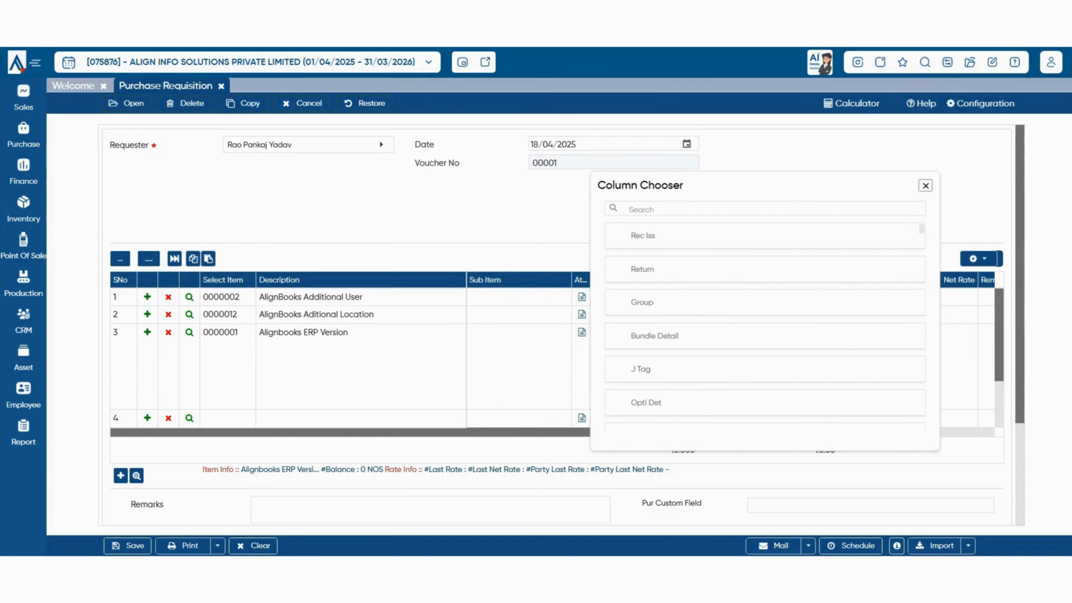
click(926, 185)
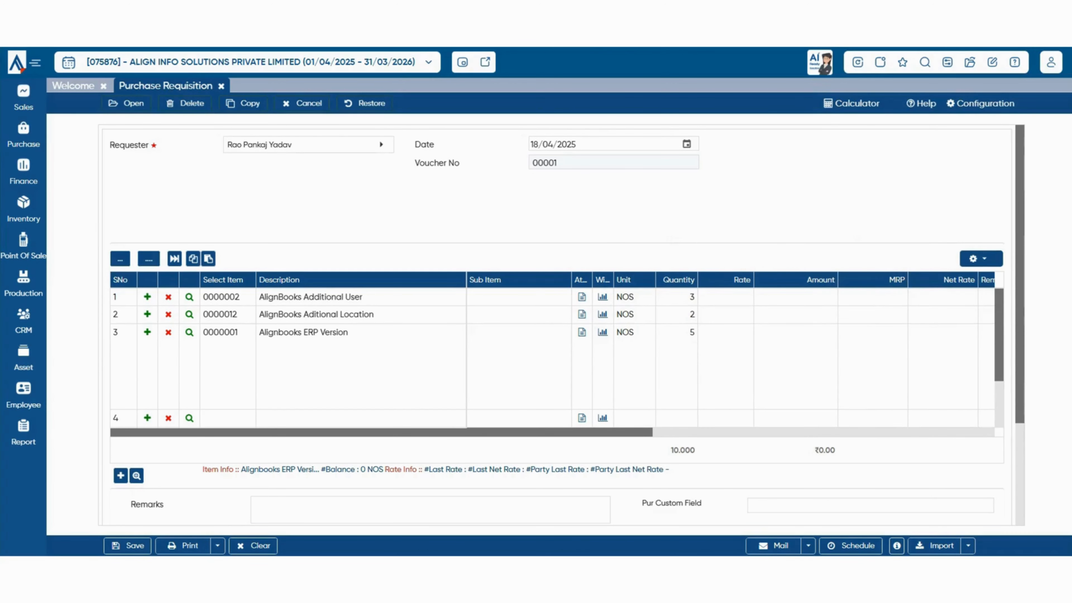
Save the item grid configuration and delete the Alignbooks ERP Version row from the requisition.
click(979, 258)
click(929, 276)
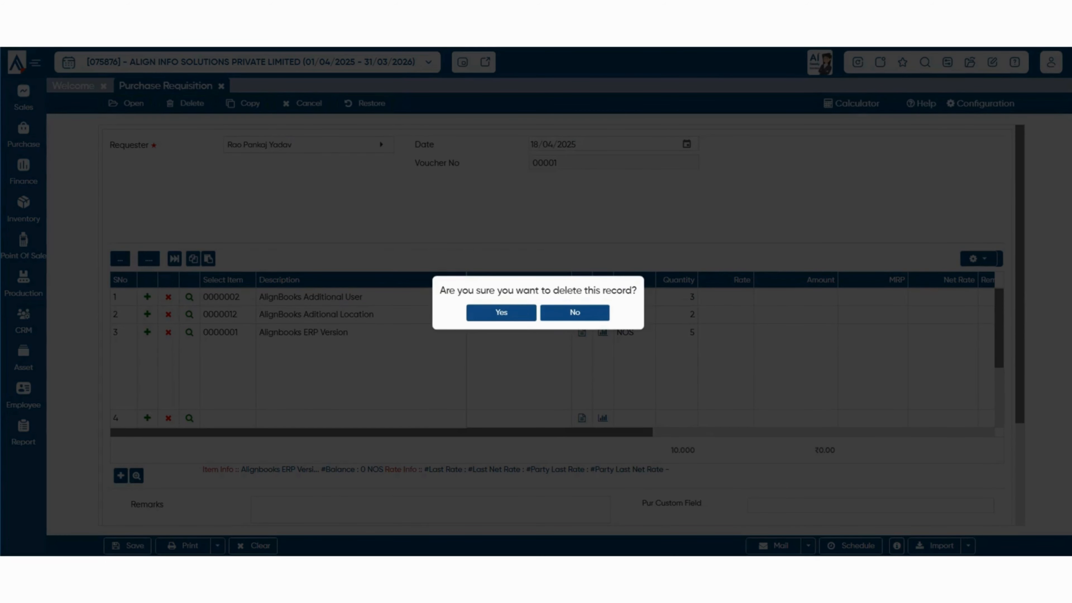
click(501, 312)
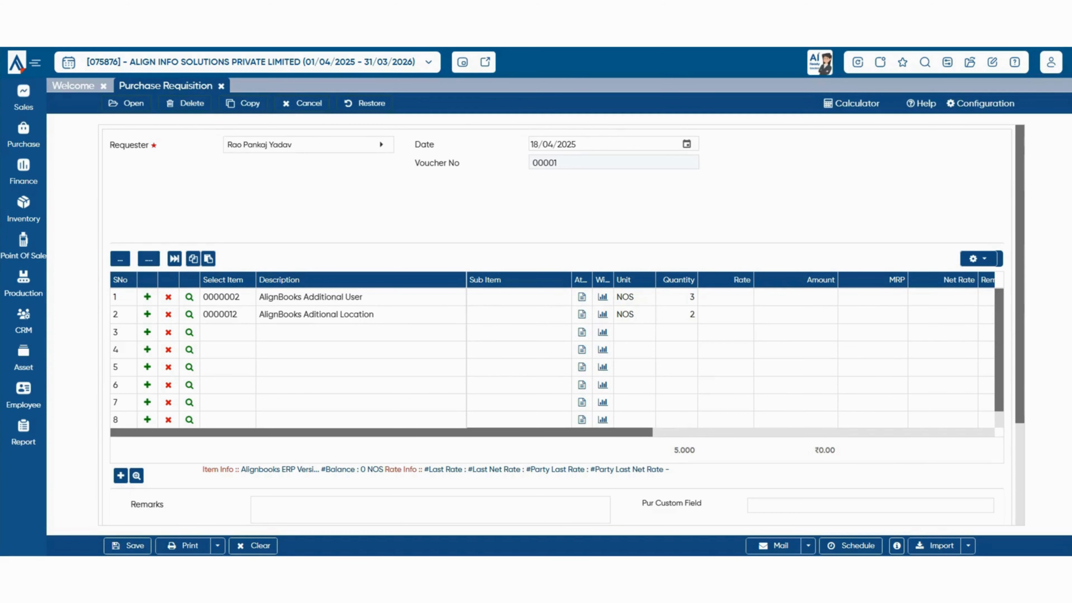
Try to change the first row's item to Alignbooks ERP Version through its item detail.
click(189, 298)
click(600, 102)
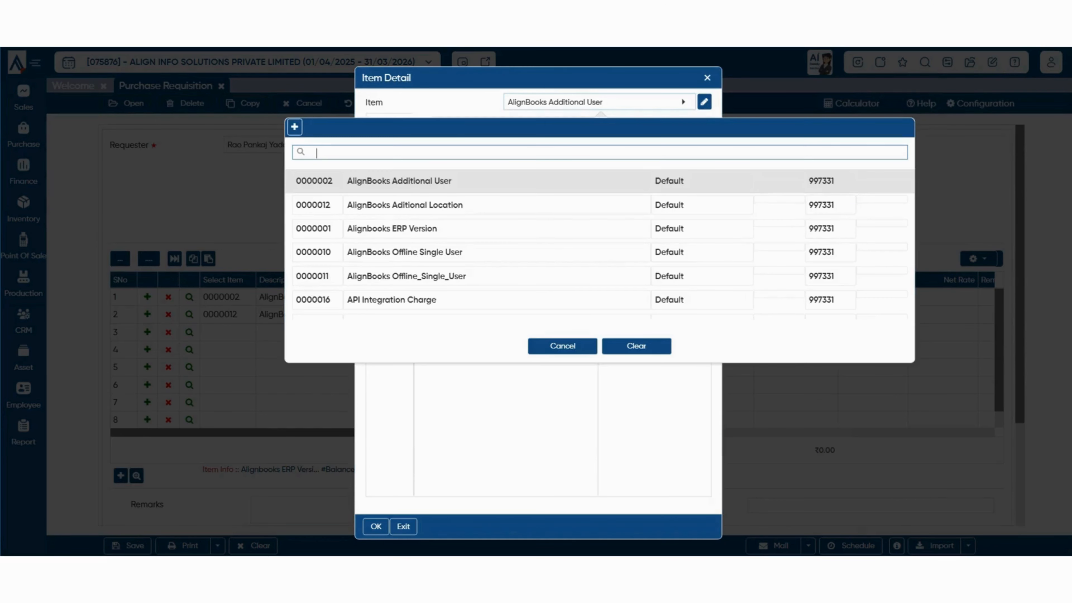
click(497, 229)
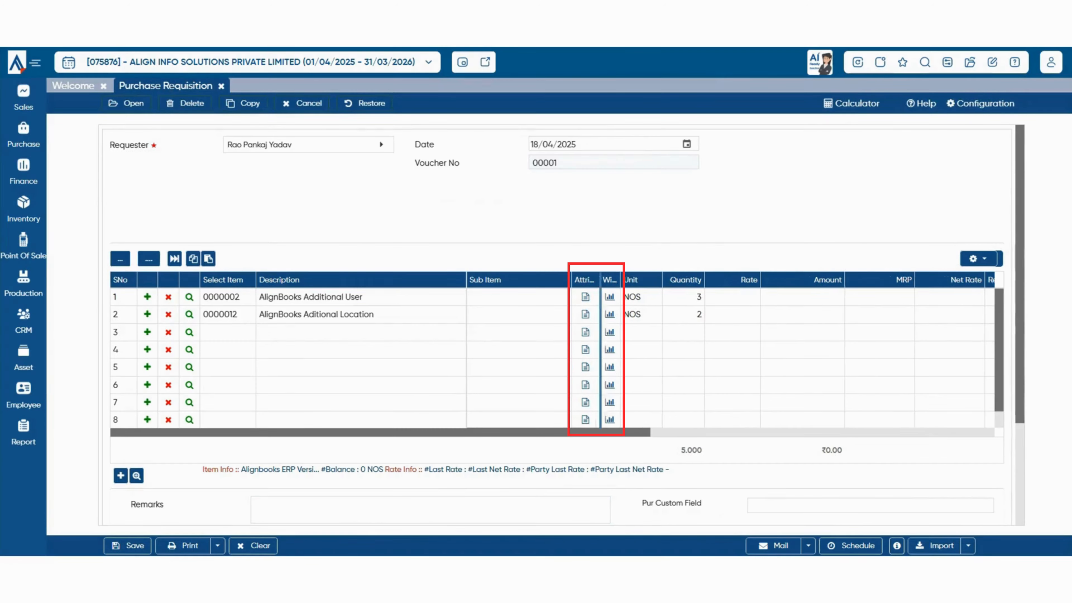
Widen the Attribute and Widget columns and view the Attribute Panel of AlignBooks Additional User, closing it without entering a remark.
drag(593, 280, 618, 280)
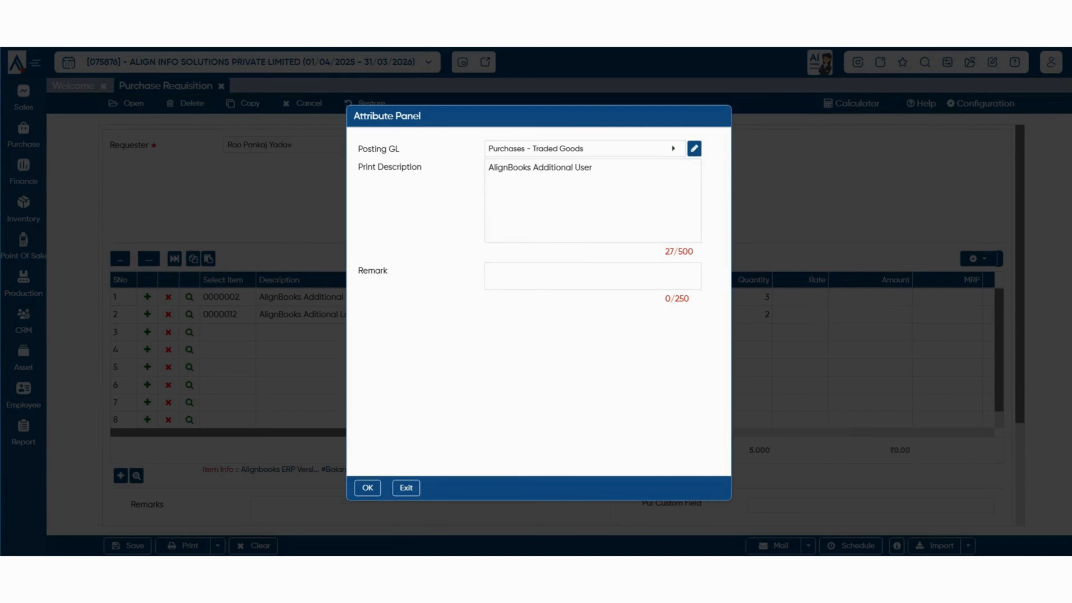
click(592, 276)
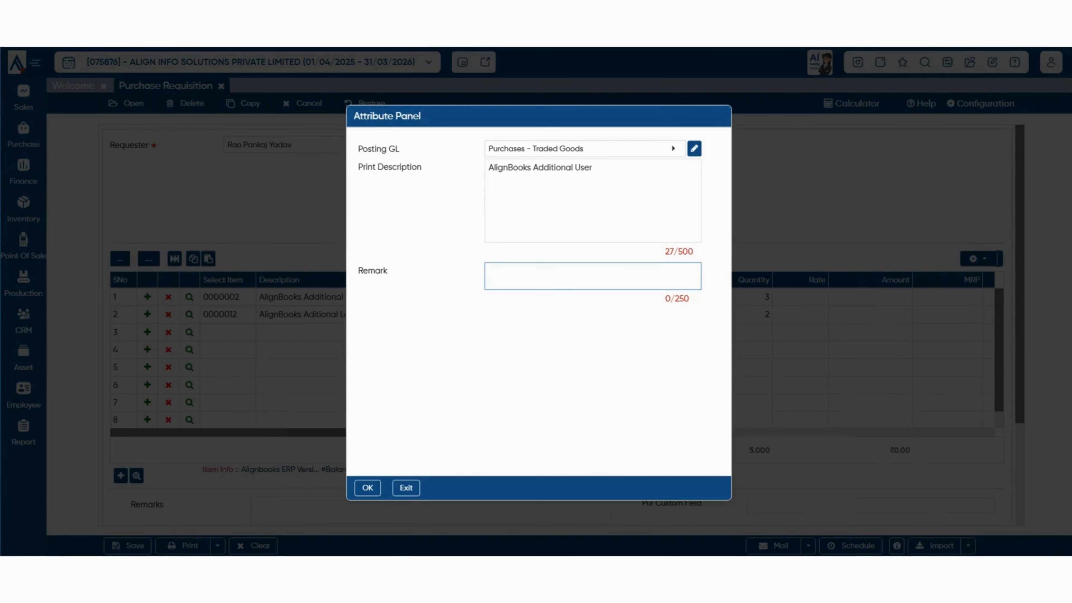
key(Escape)
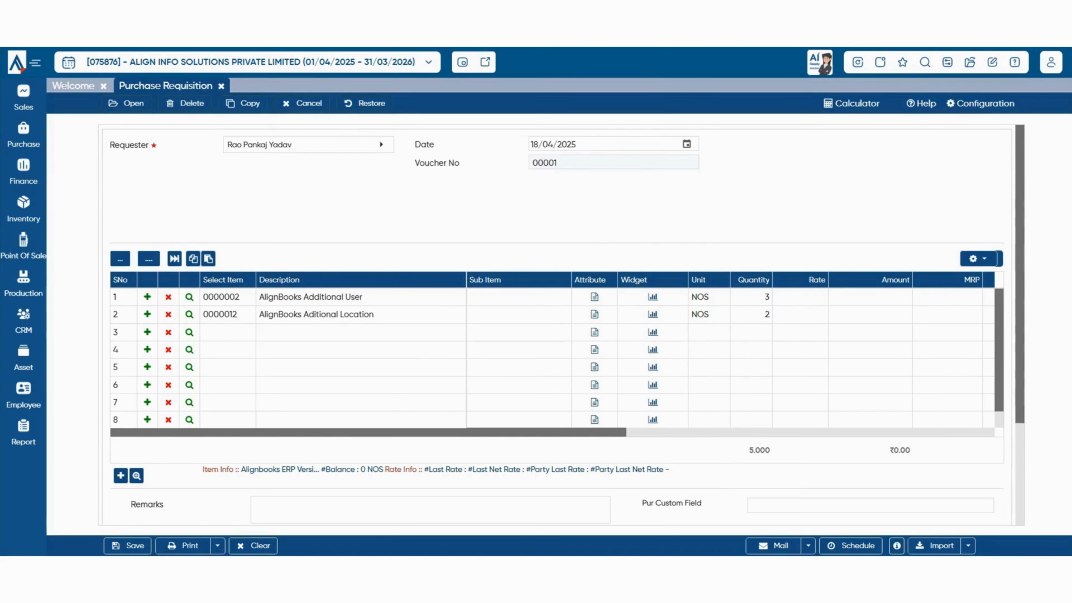
View the widget options of AlignBooks Aditional Location and look through the item grid's remaining columns up to Brand.
click(653, 315)
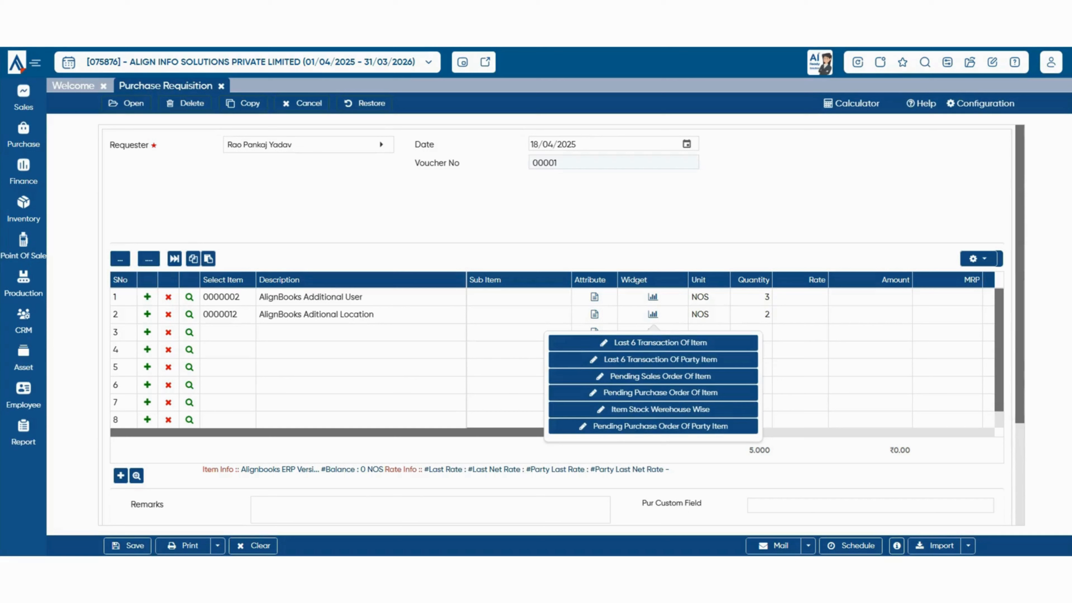
key(Escape)
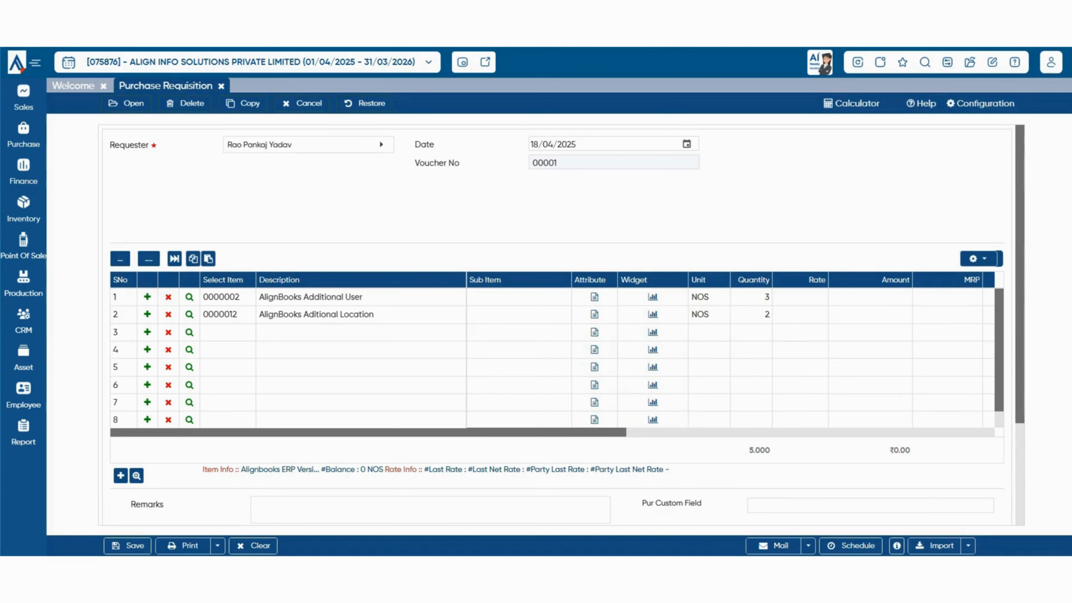
scroll(730, 359, right, 5)
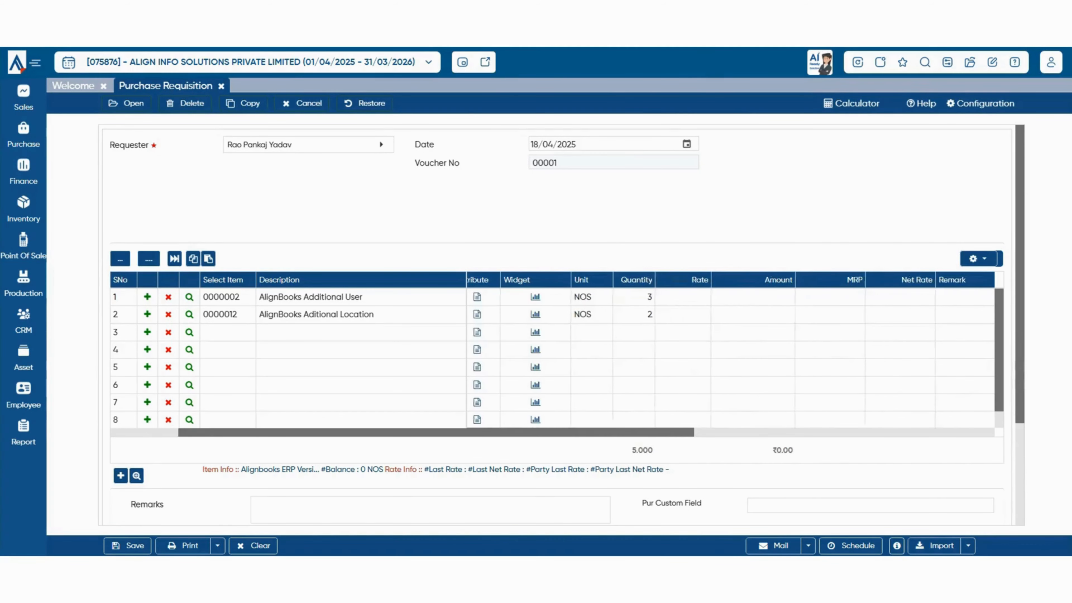
scroll(730, 360, right, 3)
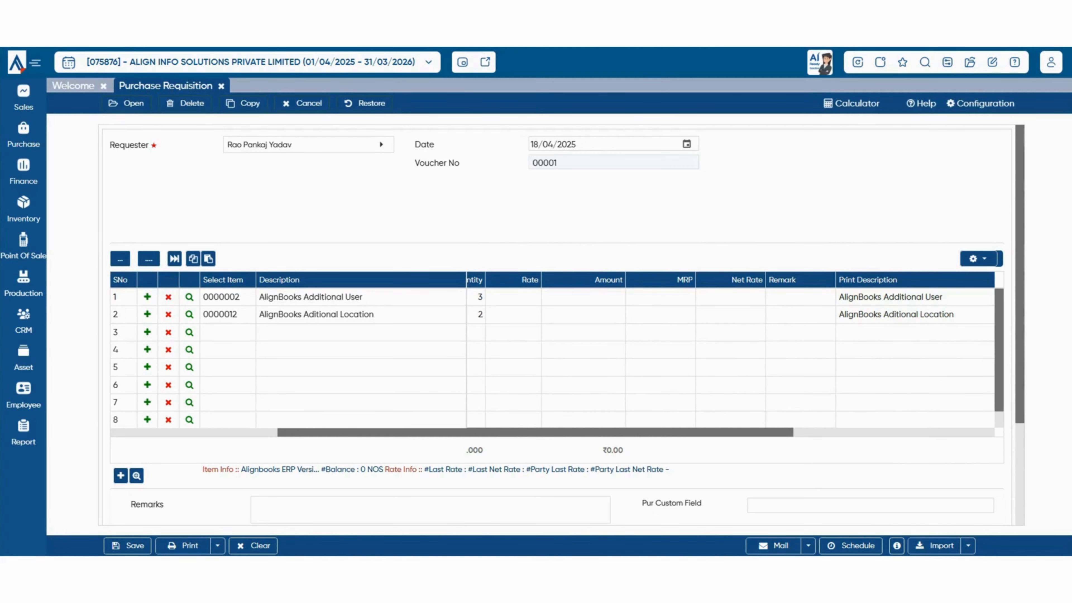
scroll(666, 363, right, 4)
scroll(666, 363, right, 4)
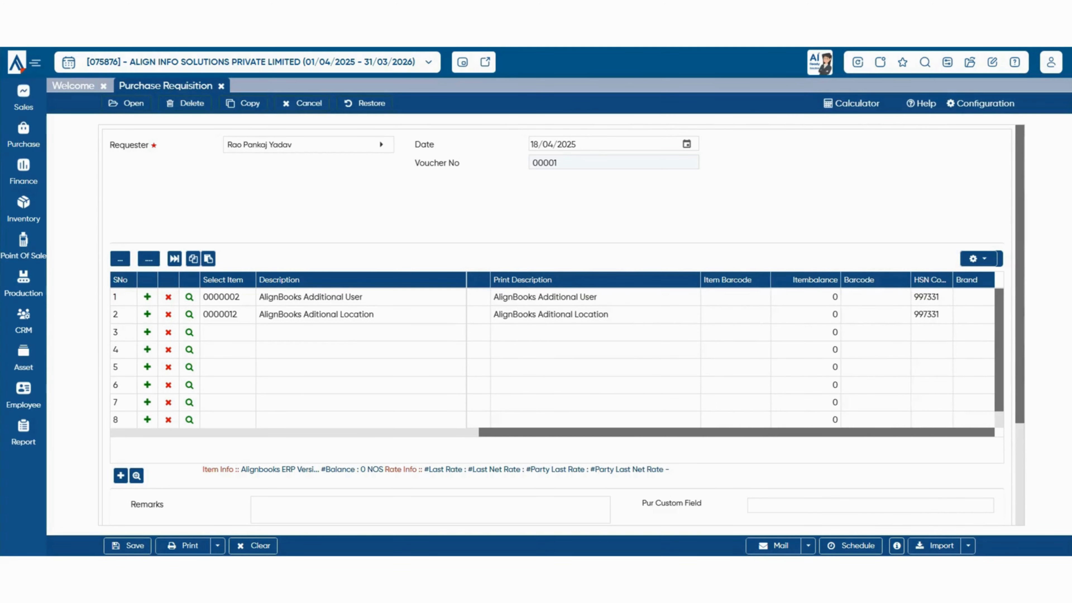
scroll(553, 355, left, 8)
View the requisition's item rows in the enlarged Item Details grid.
scroll(553, 355, down, 1)
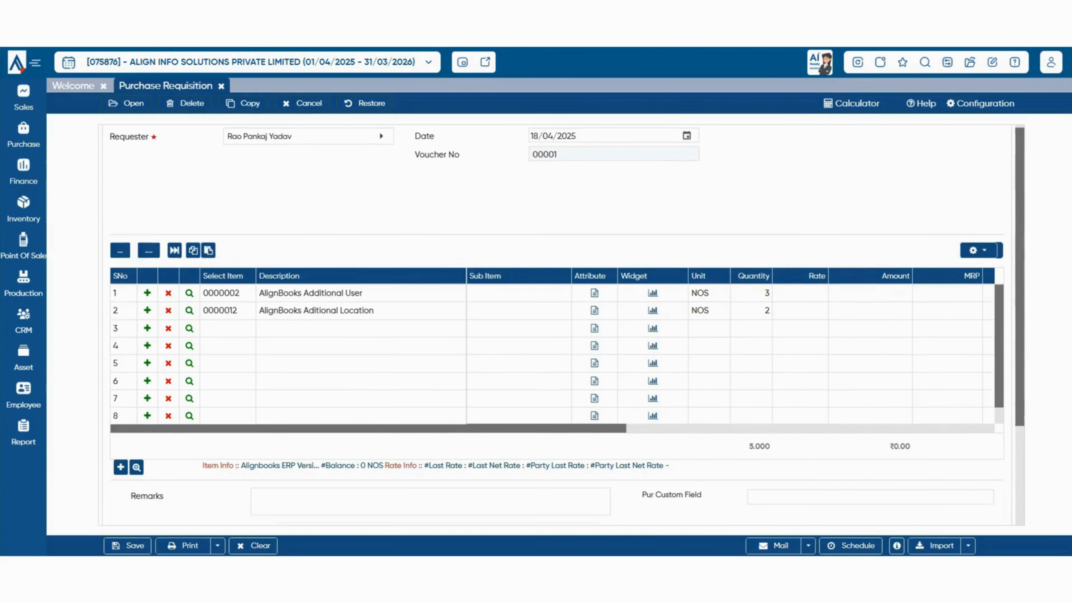
scroll(553, 355, down, 3)
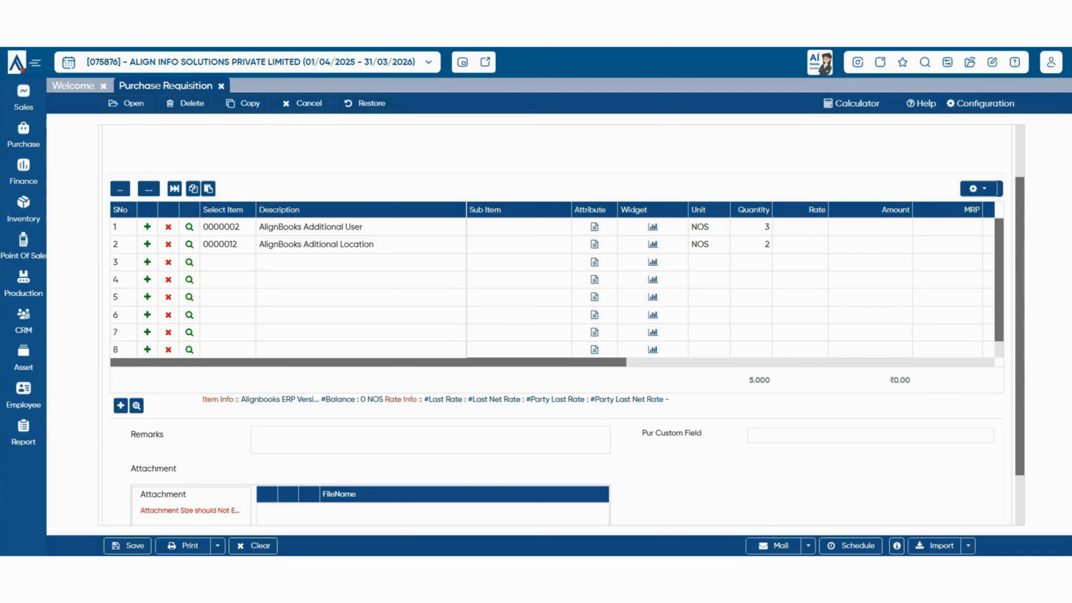
scroll(552, 288, down, 1)
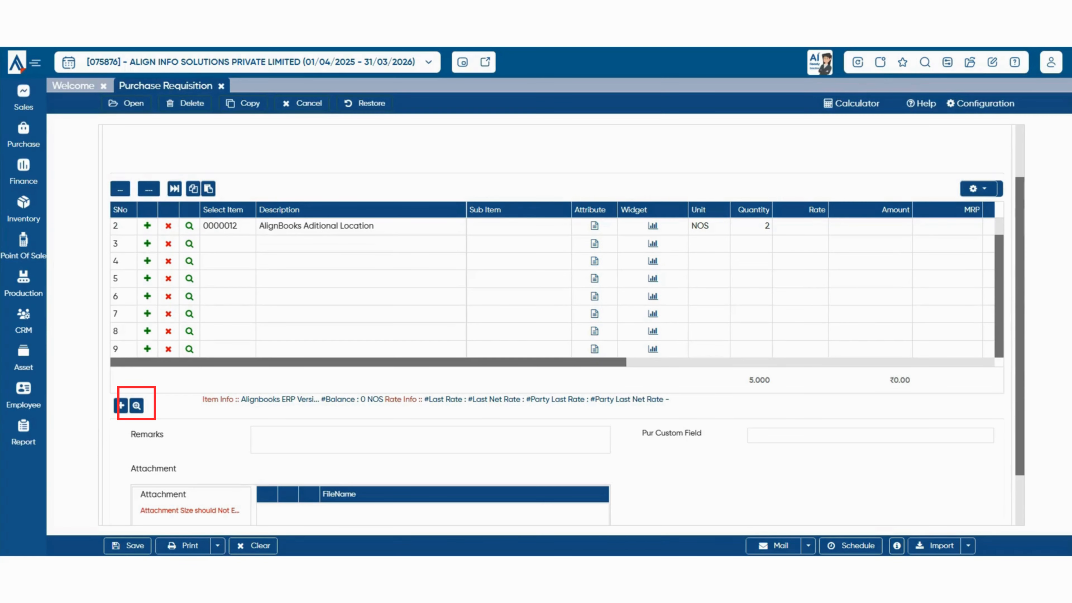
click(136, 406)
scroll(534, 320, down, 2)
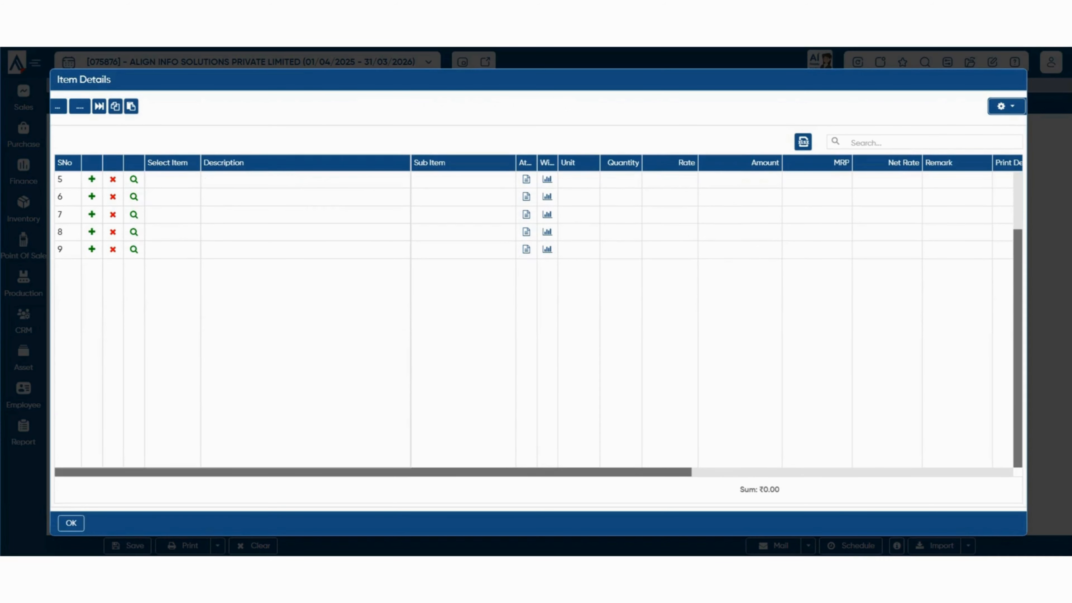
scroll(534, 320, up, 2)
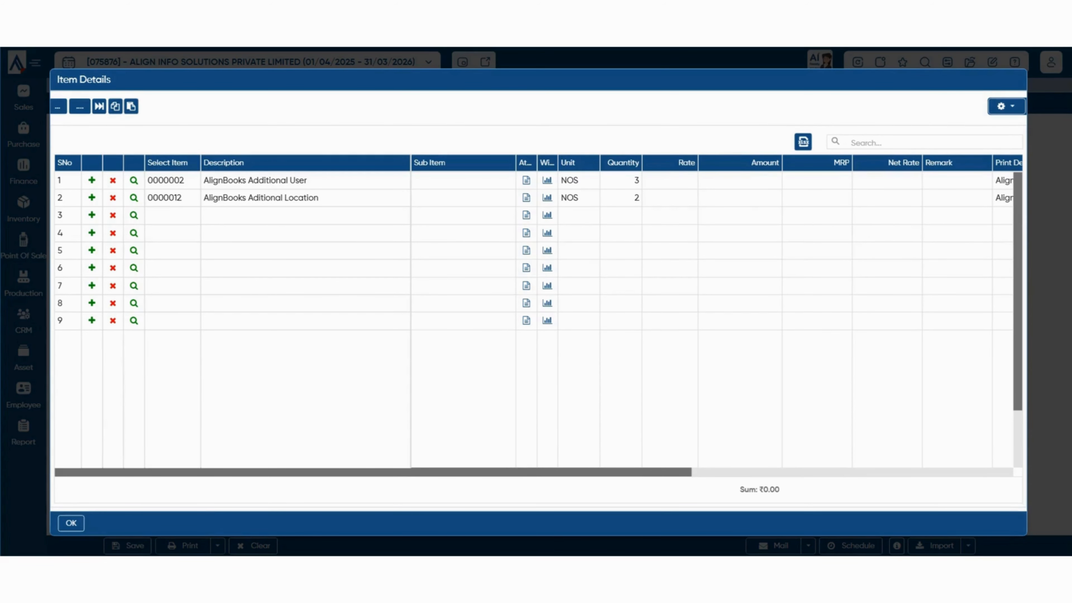
Enter the remark "Being Purchase as per voucher" and look over the attachment section and the Pur Custom Field.
click(305, 435)
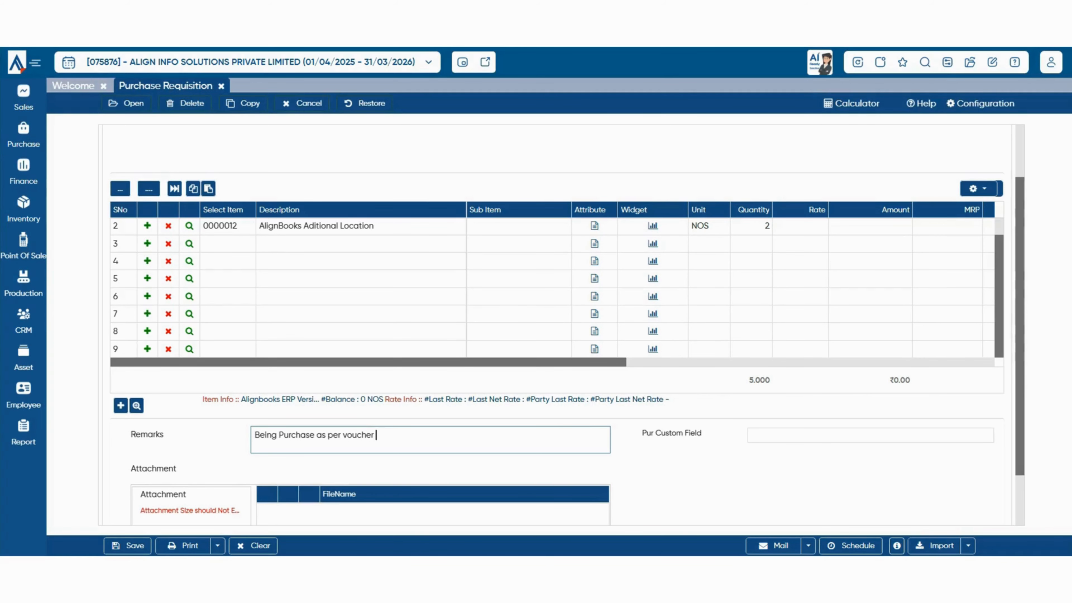
scroll(557, 325, down, 2)
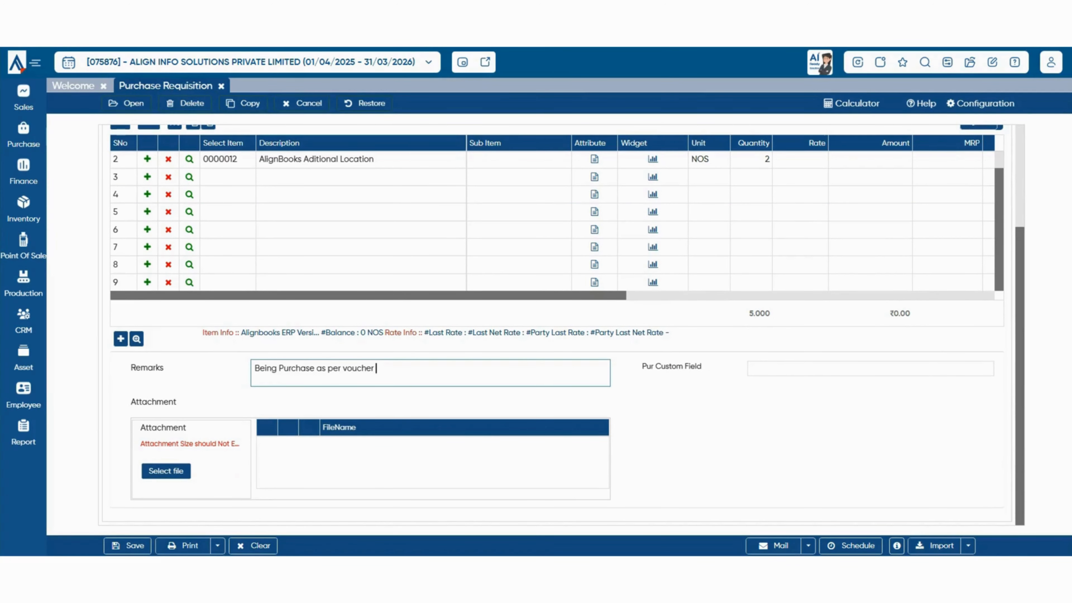
click(166, 471)
triple_click(671, 366)
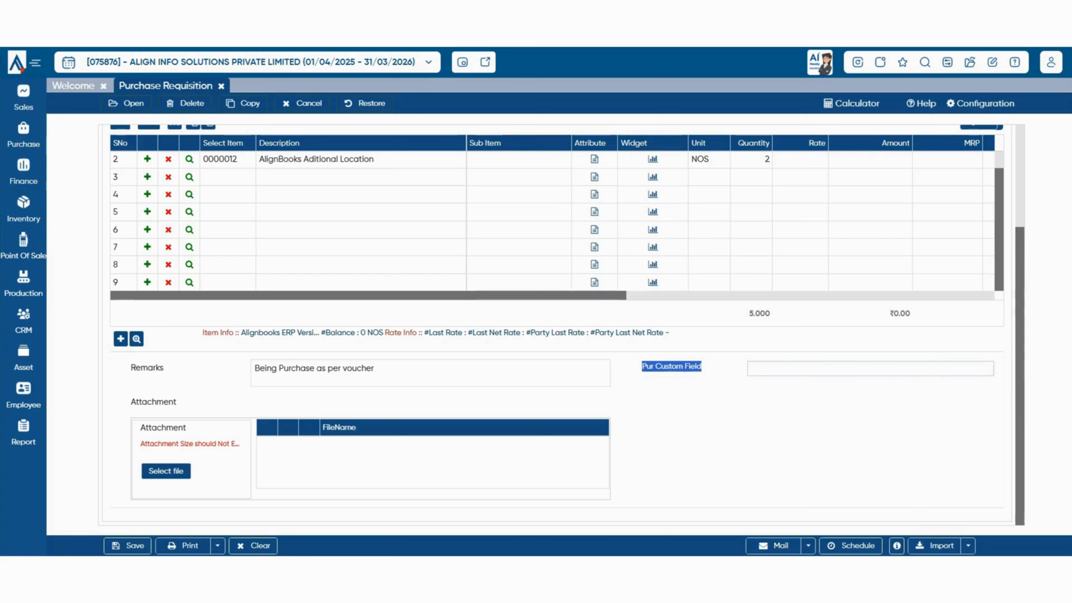
click(870, 368)
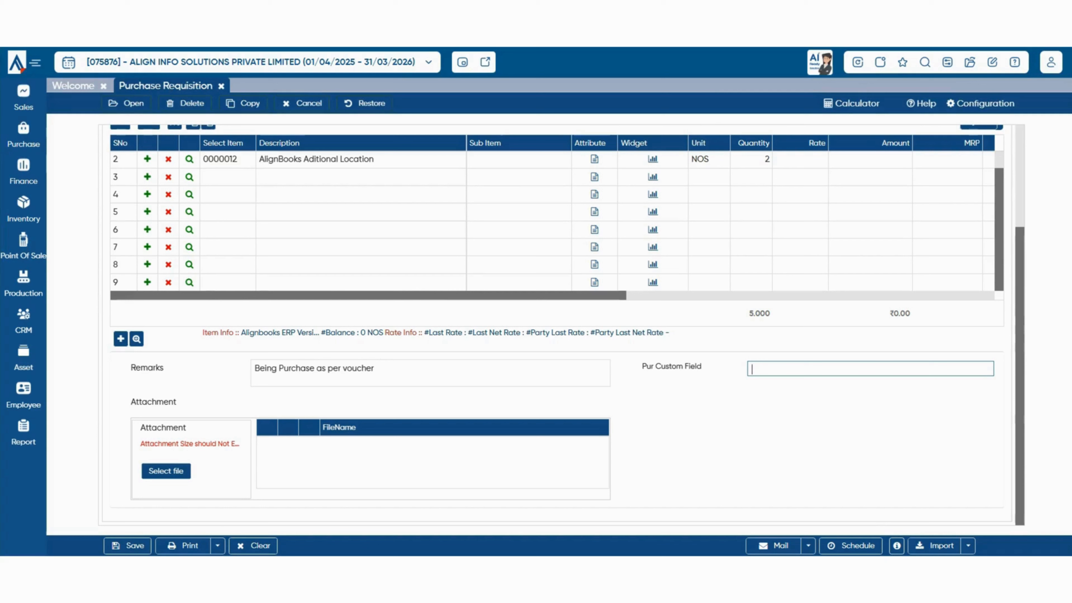
drag(128, 364, 240, 448)
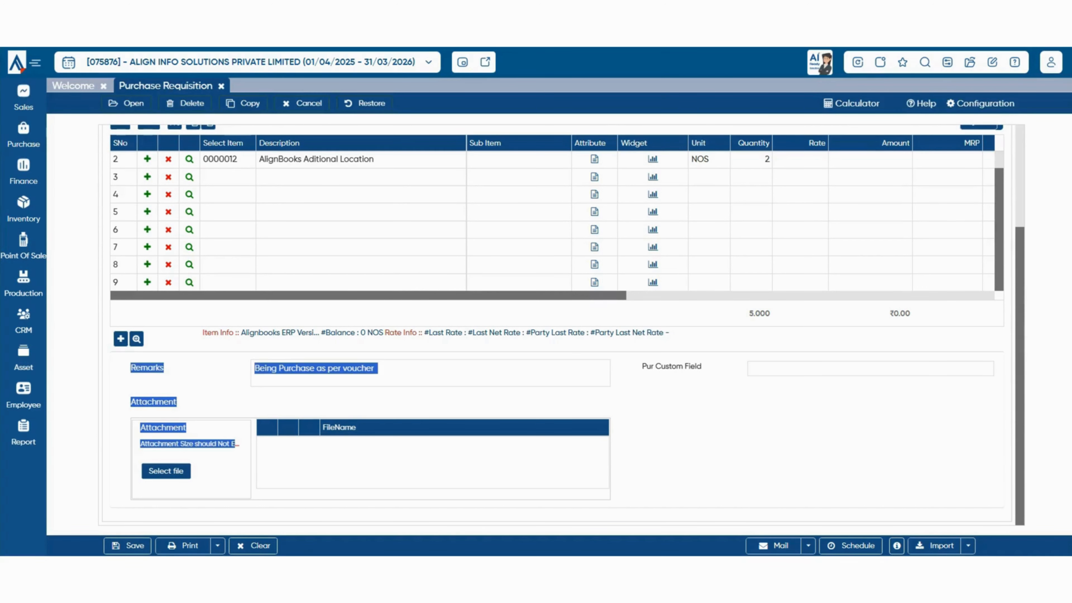
click(871, 369)
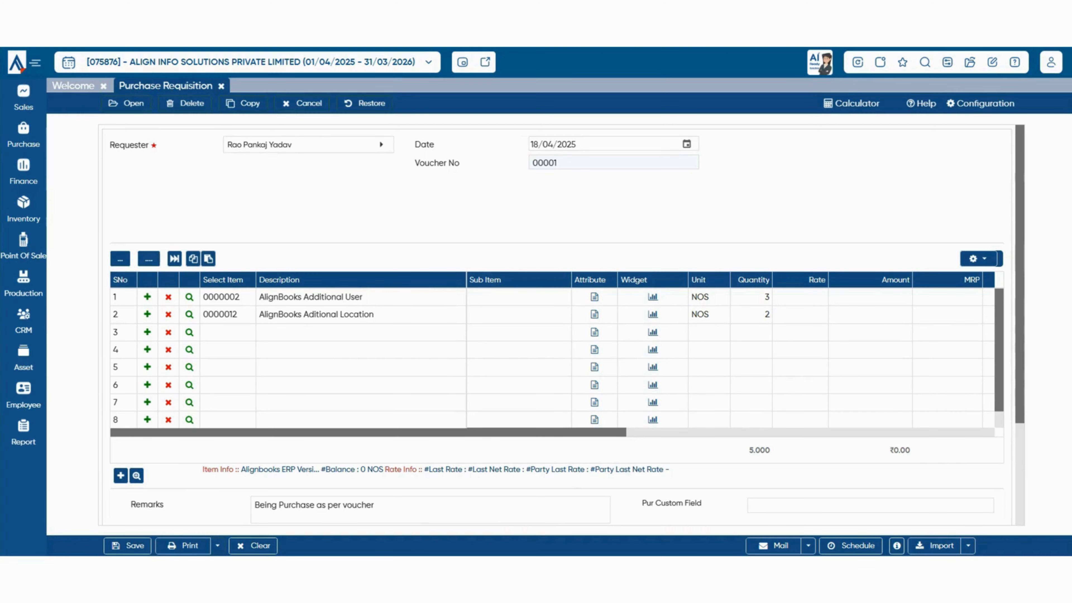
Preview the requisition's printout in the AB_Purchase_Requisition_001 format with one copy and return to the requisition form.
click(217, 546)
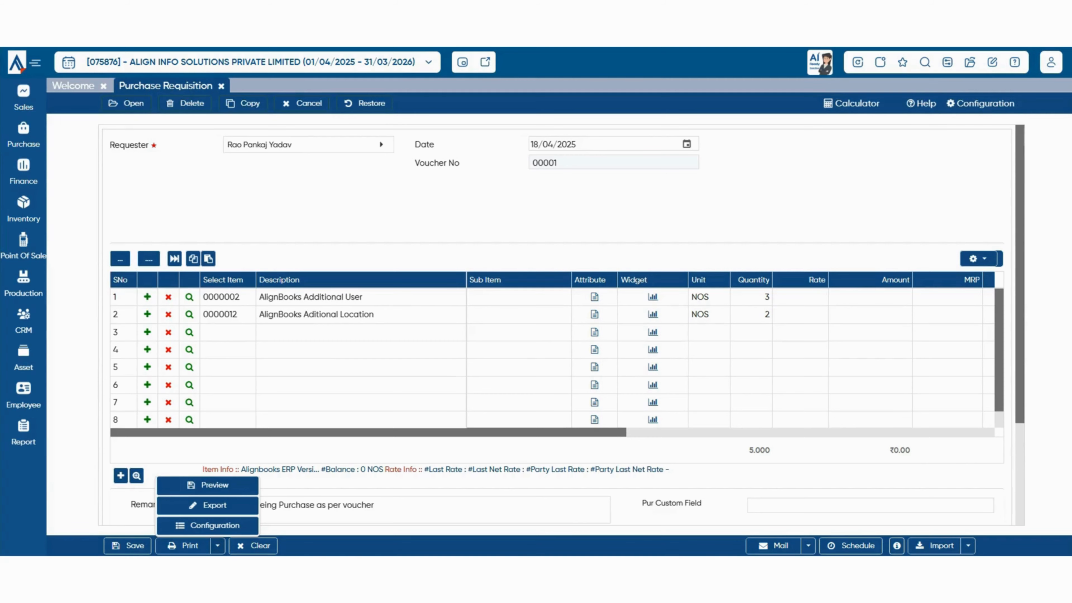
click(207, 485)
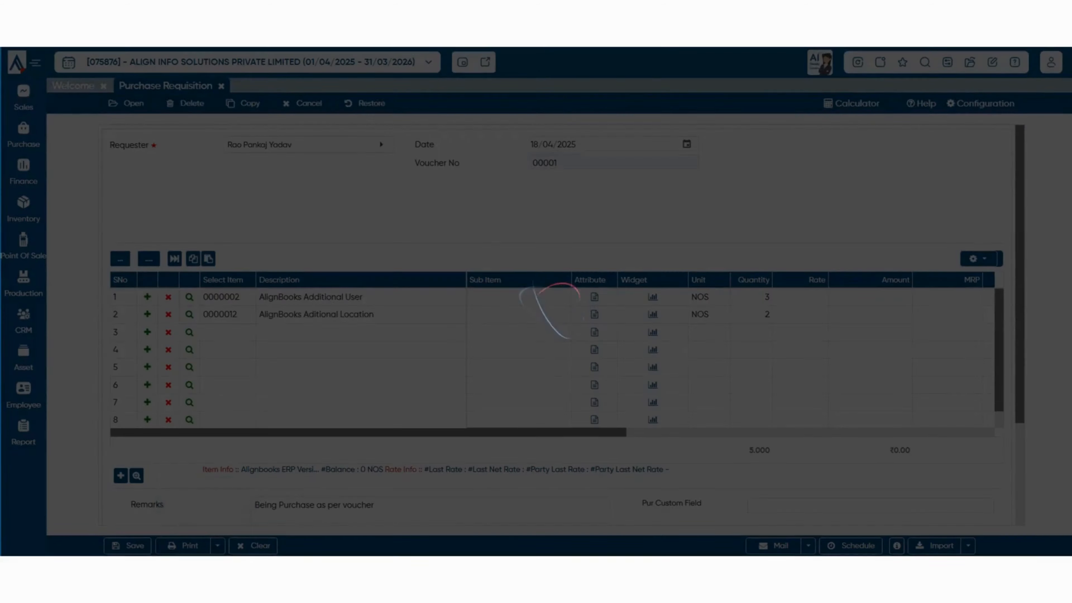
click(589, 250)
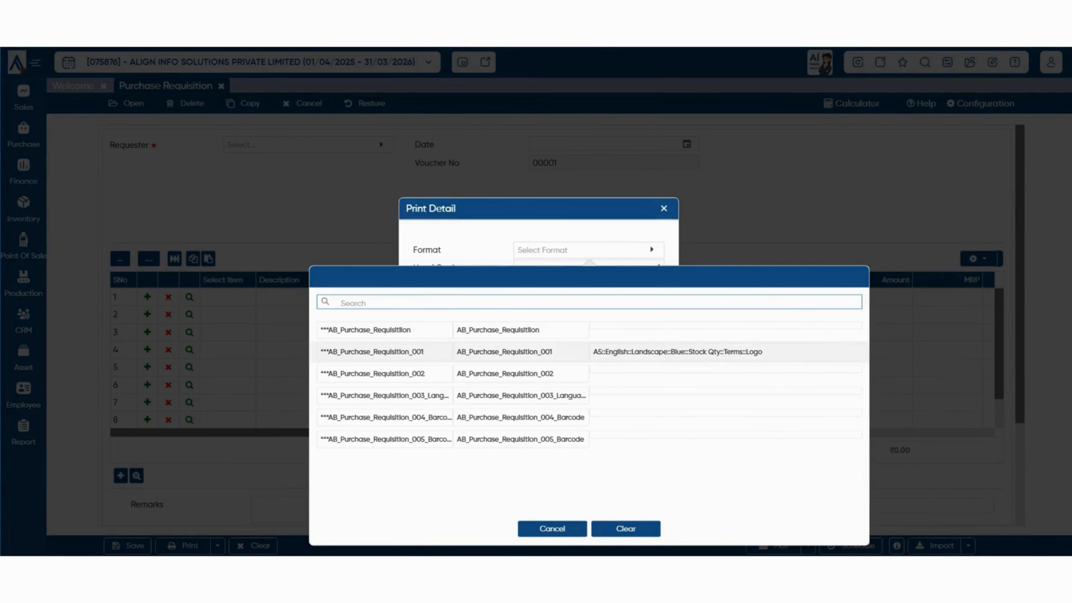
click(380, 352)
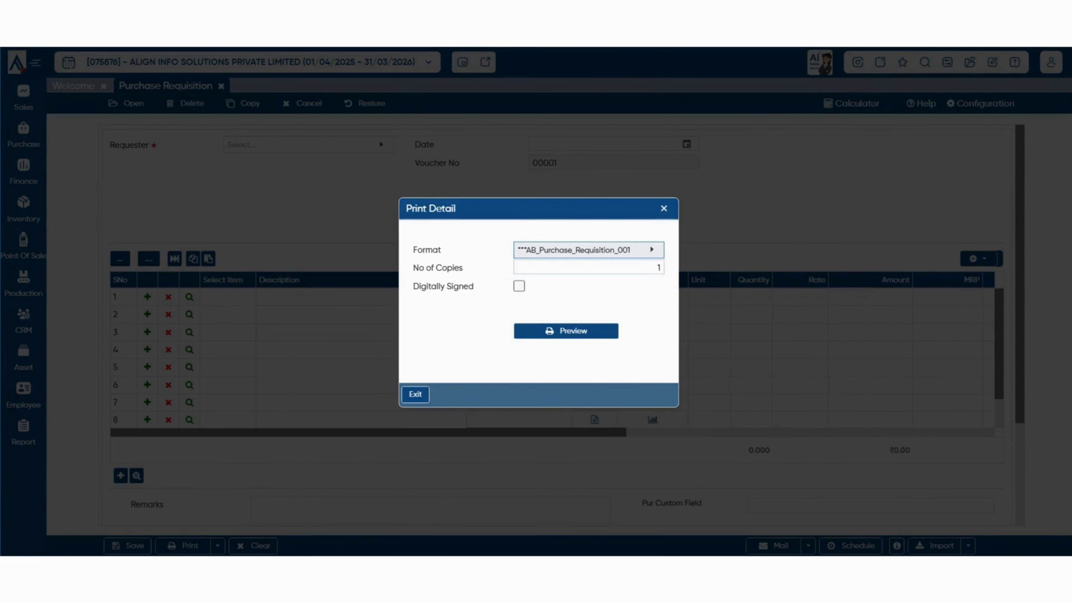
click(566, 332)
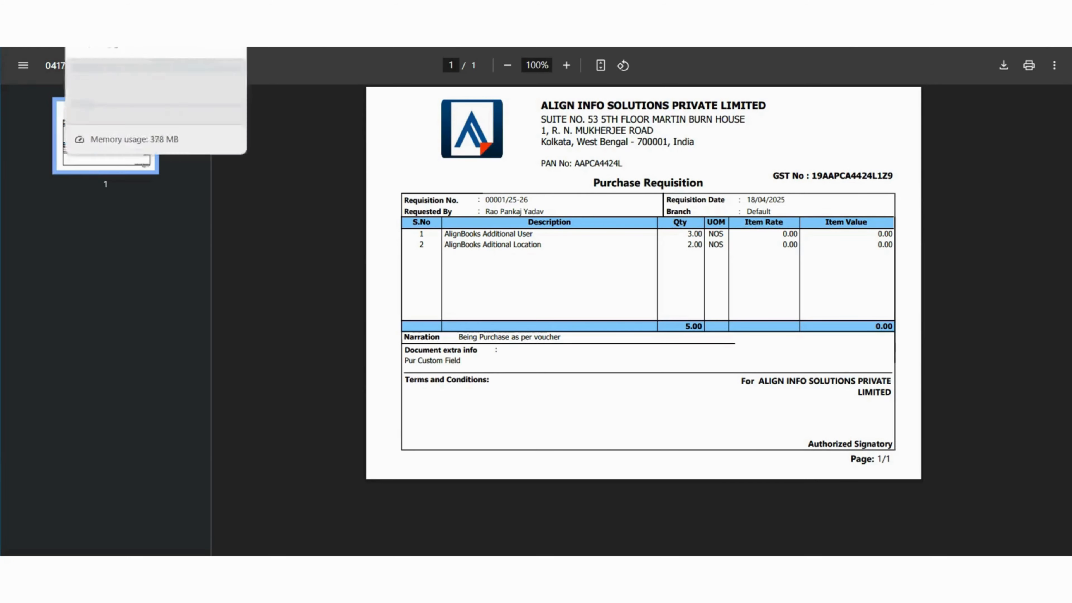
click(108, 42)
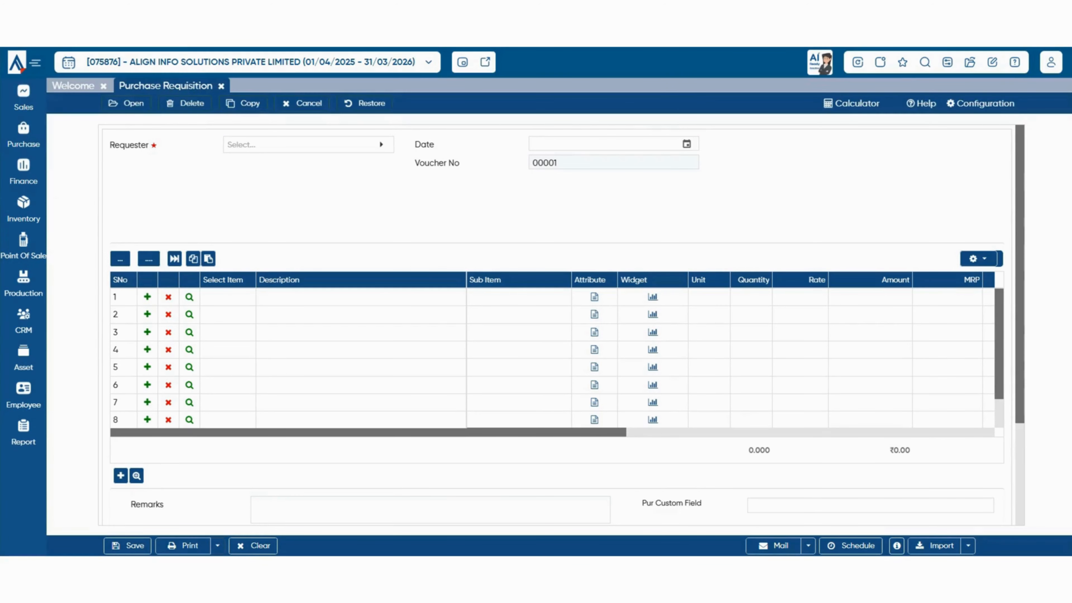
View the requisition's print export option, then look through the Print Configuration from Default Format down to the Digital Signature Configuration section.
click(217, 545)
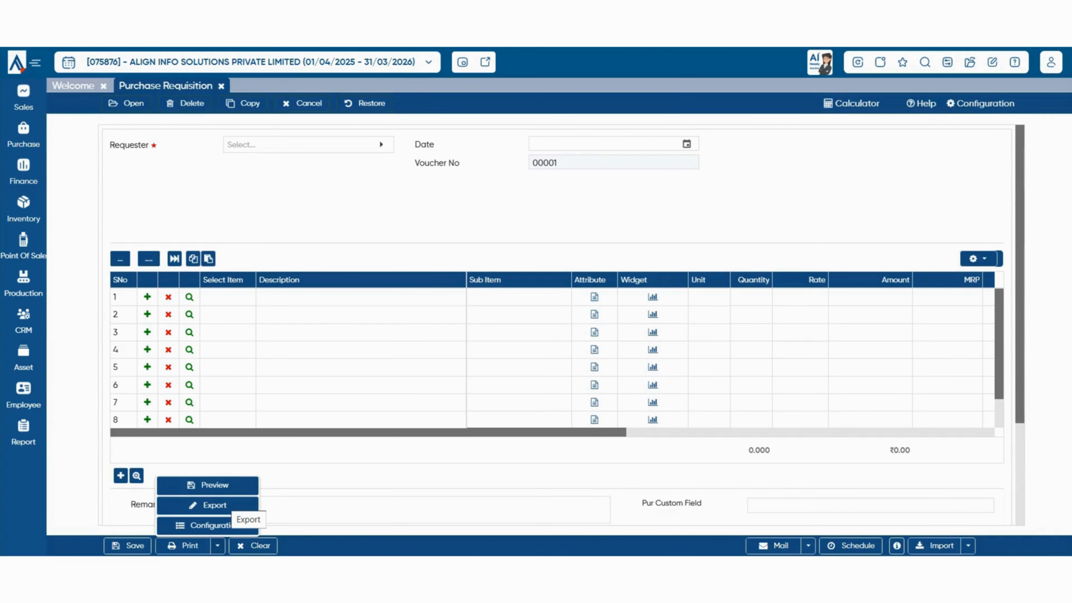
click(228, 505)
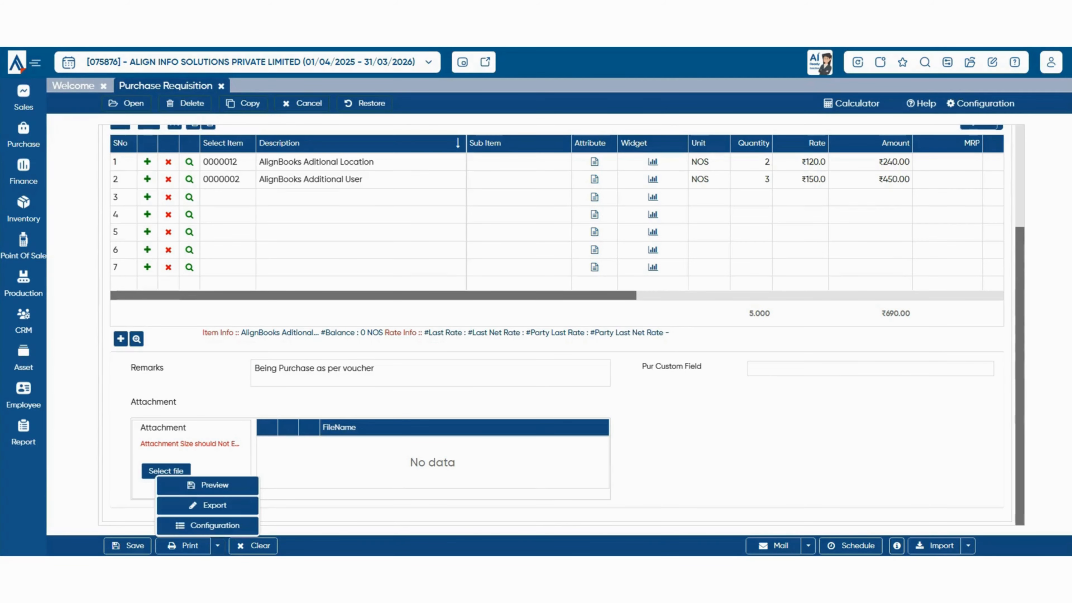
click(198, 525)
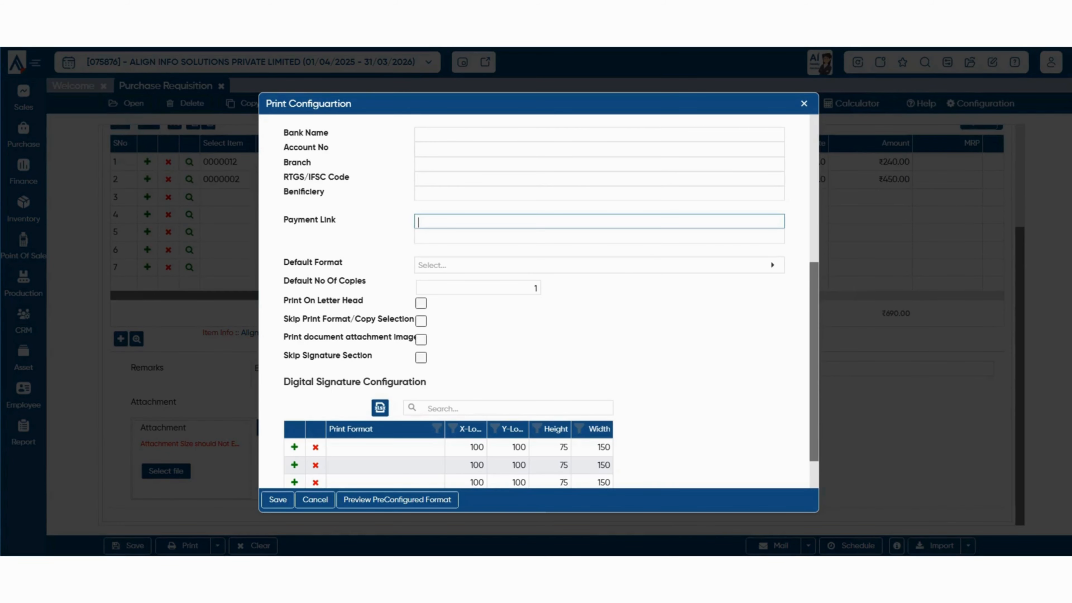
click(600, 266)
key(Escape)
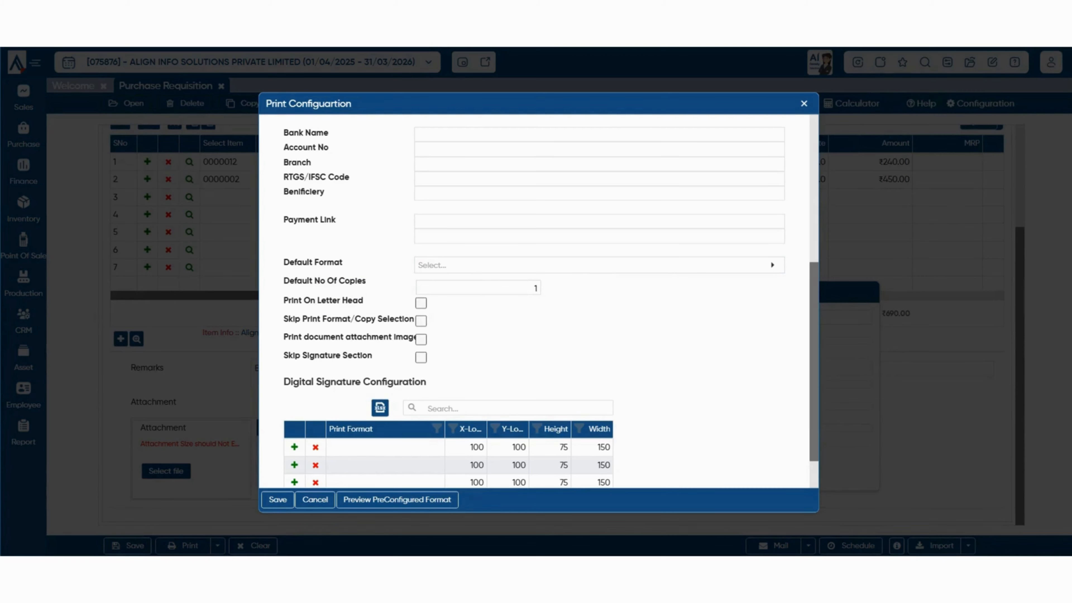
scroll(421, 265, down, 2)
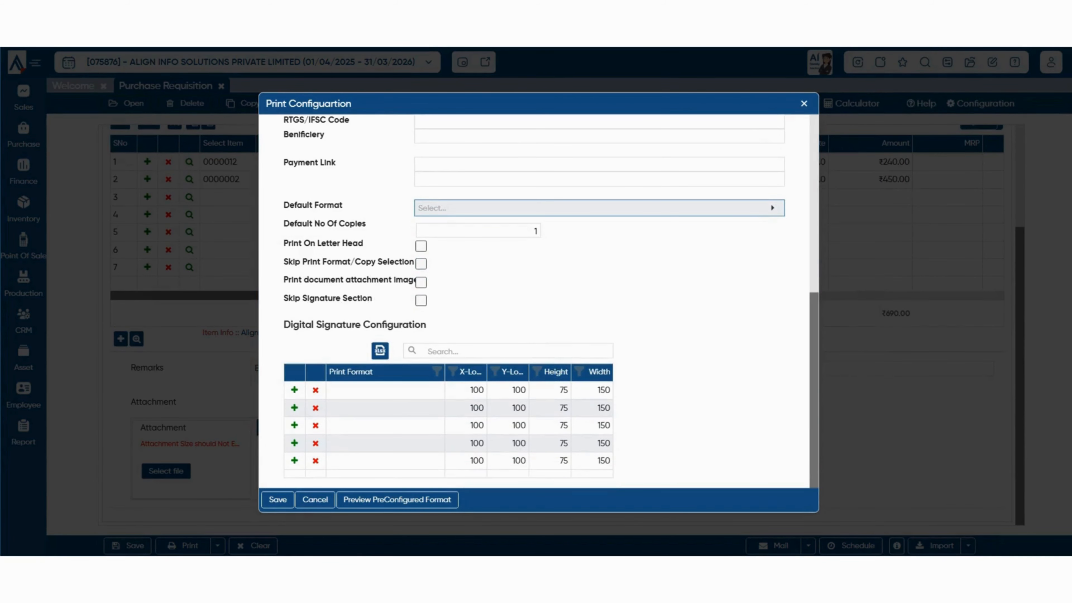
drag(284, 325, 426, 325)
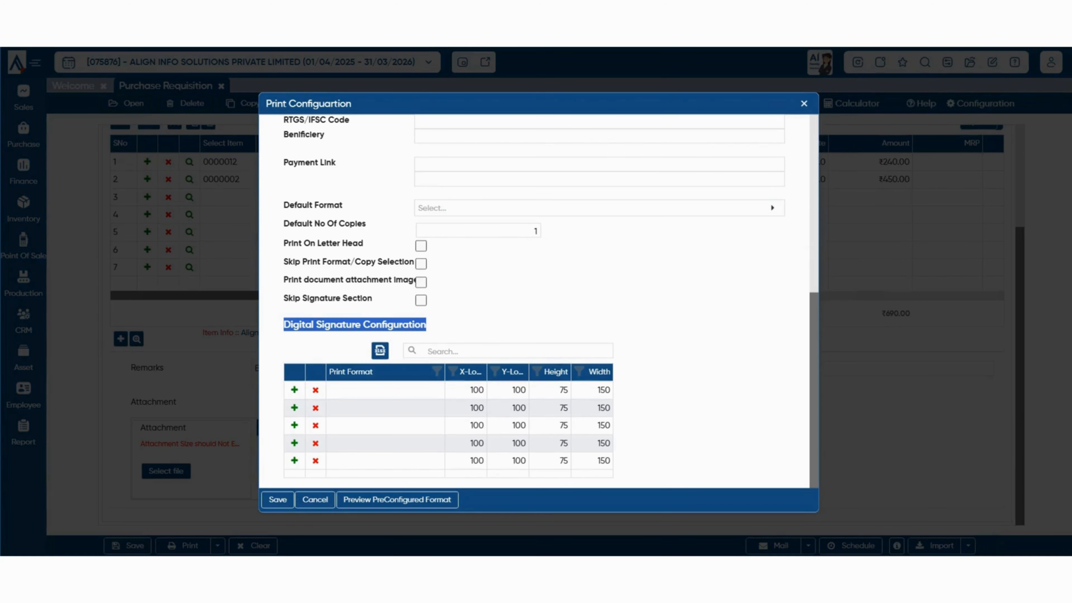
click(427, 325)
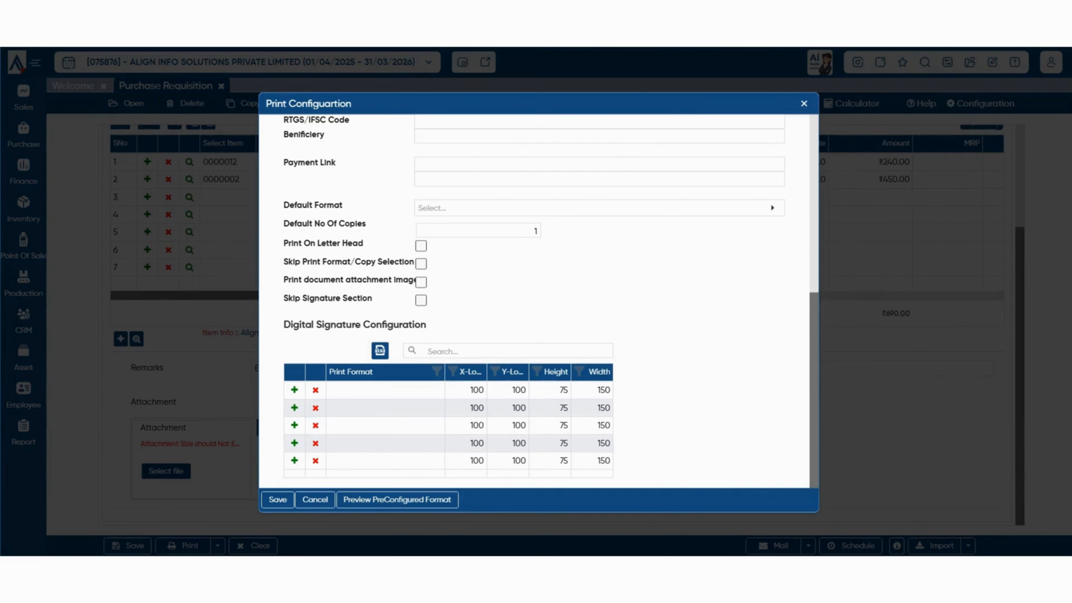
Preview the ready-to-use requisition print formats and return to the requisition form.
click(398, 501)
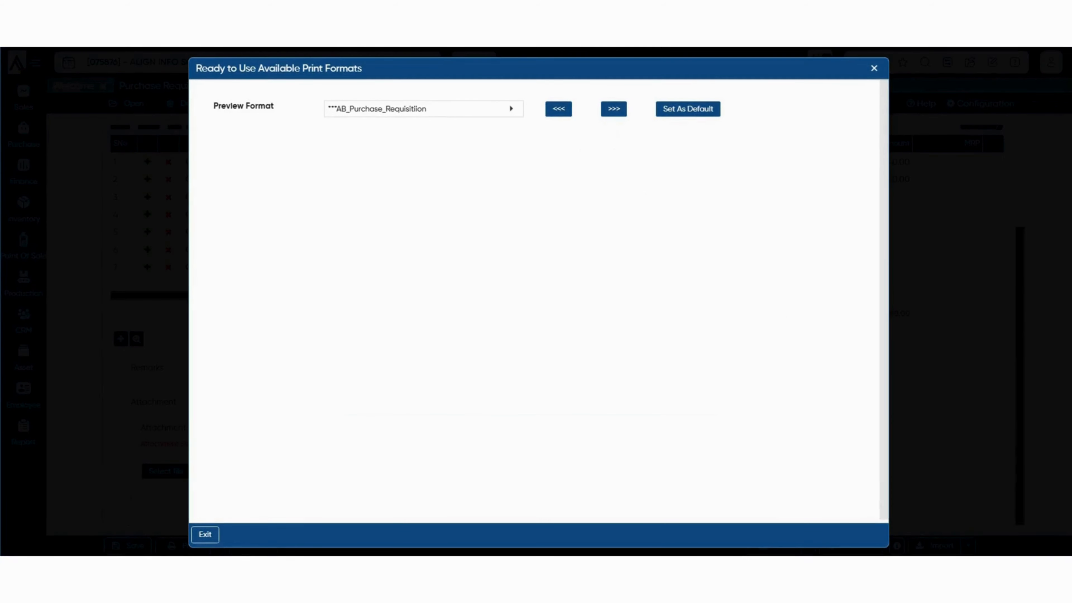
key(Escape)
key(Escape)
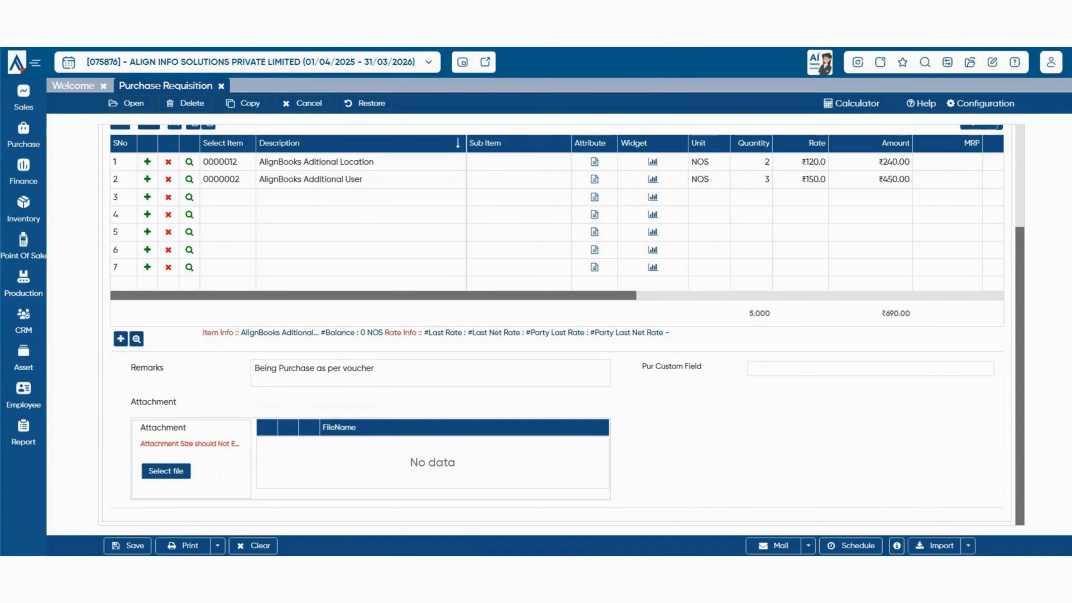
View the requisition form's mail options and import options.
scroll(558, 325, up, 3)
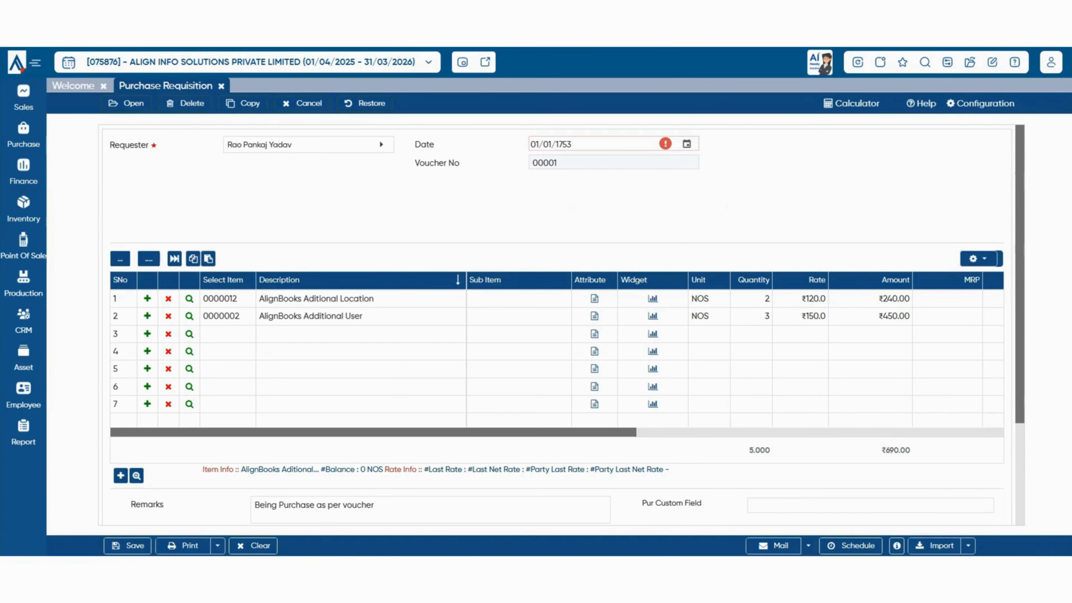
click(809, 546)
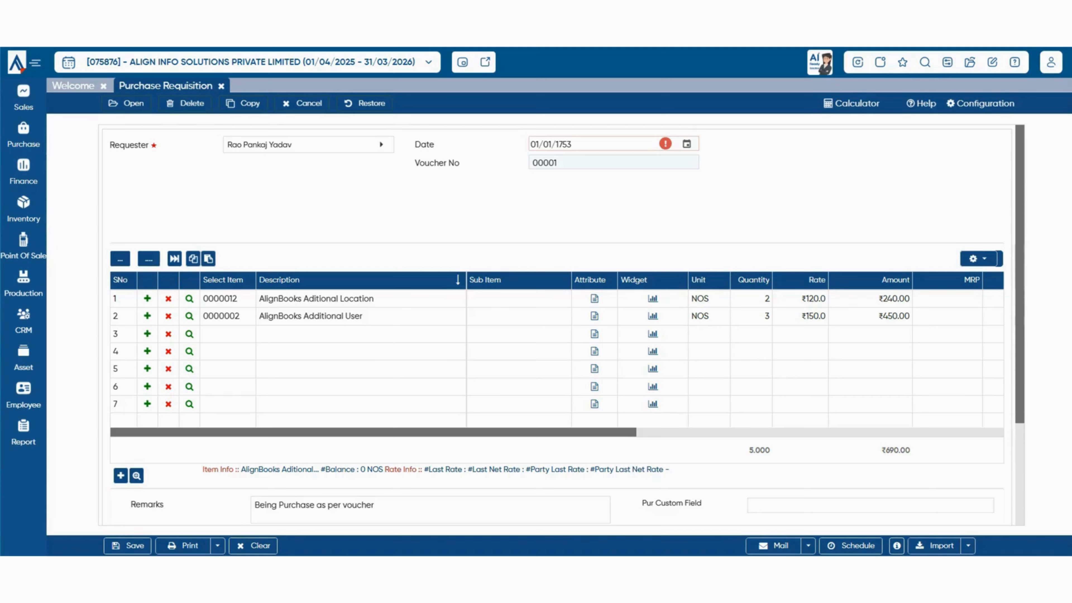
click(969, 545)
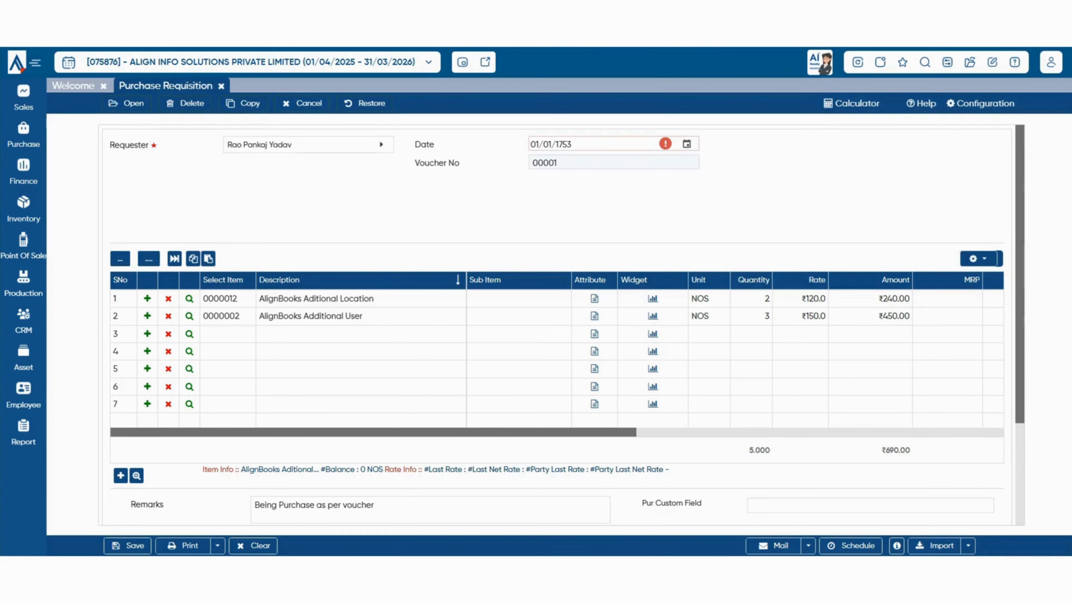
Discard the current requisition changes and list the saved purchase requisitions for the CurrentMonth quick period.
key(Escape)
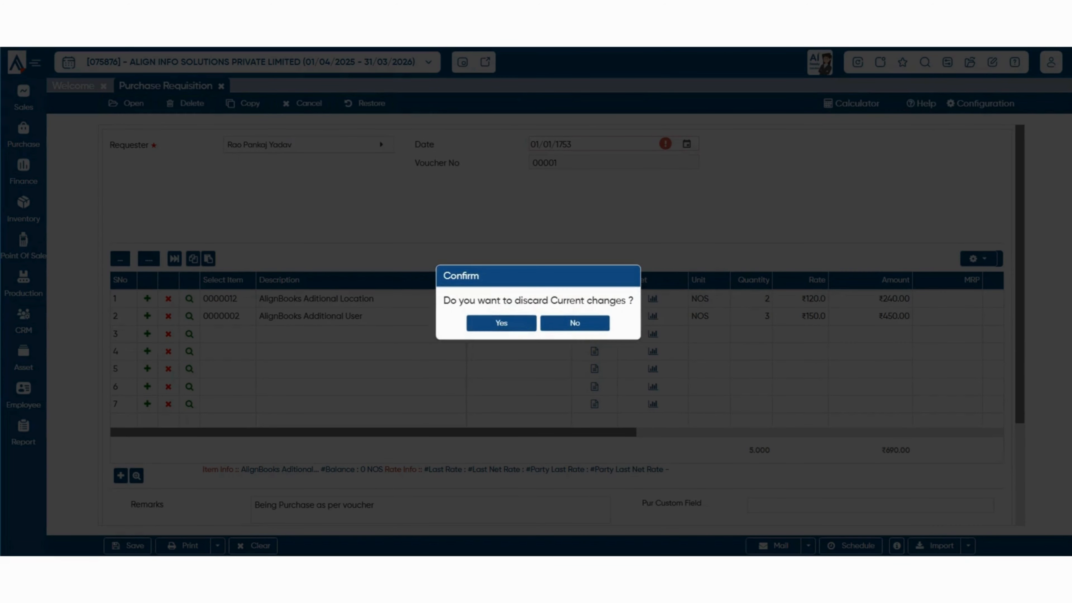
key(Return)
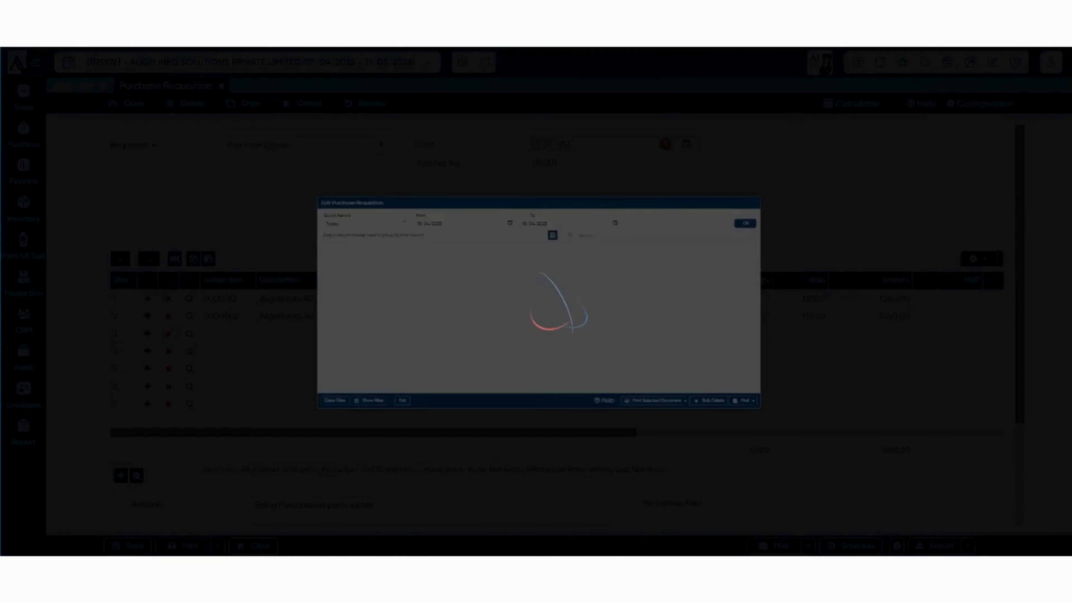
click(295, 158)
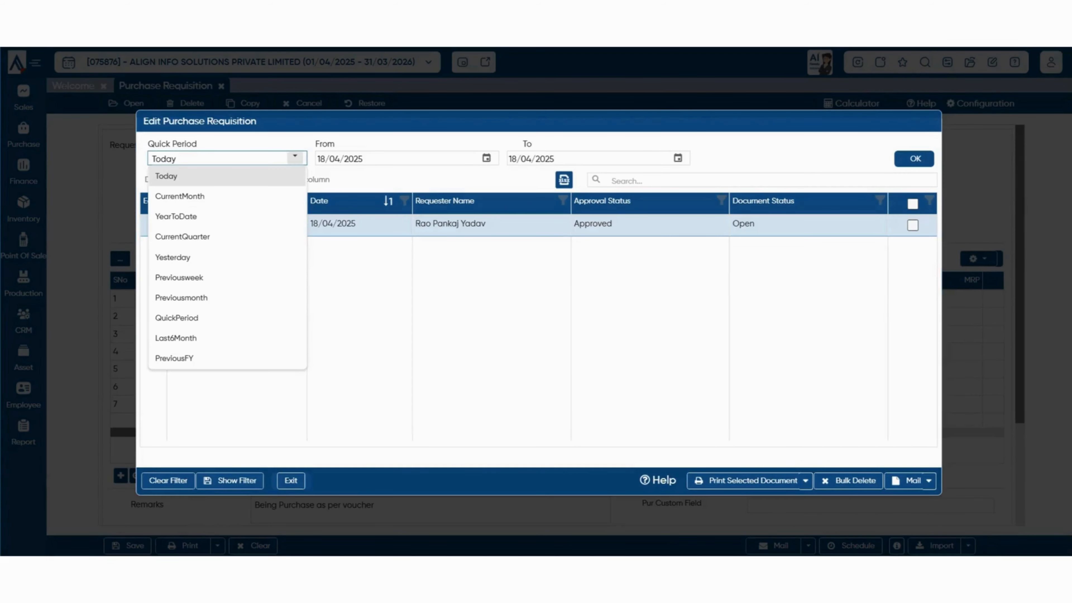
click(236, 196)
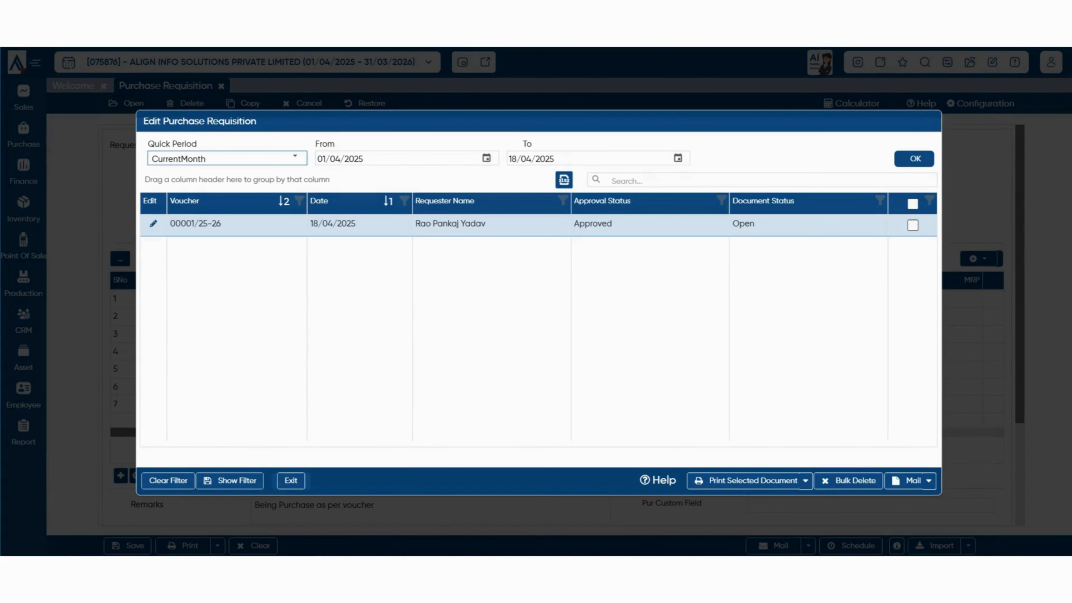
click(914, 159)
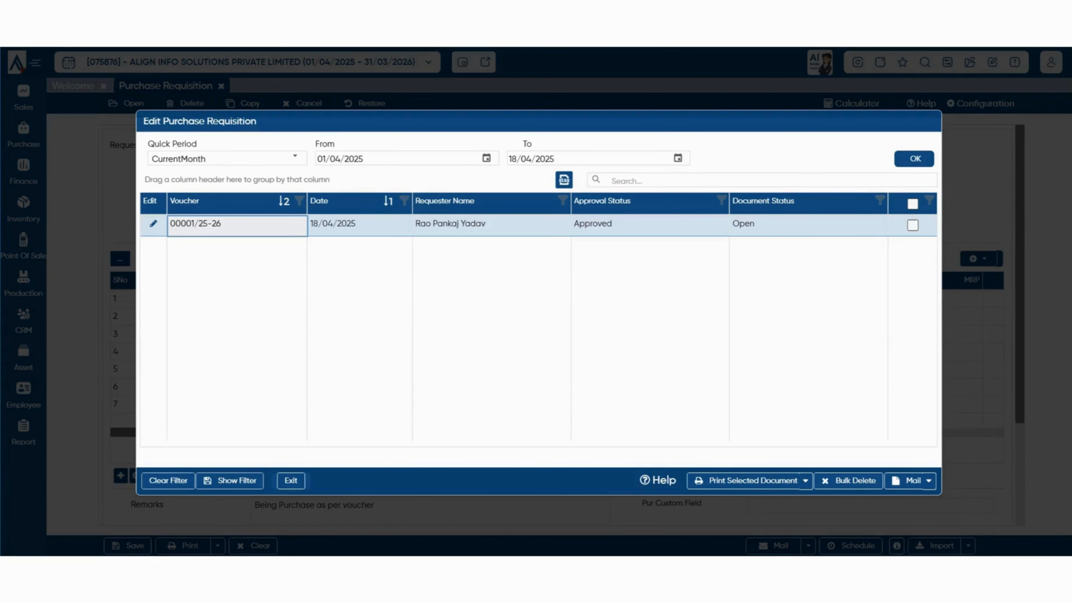
View the print and mail options for the selected requisition in the list, and close the calculator.
click(805, 481)
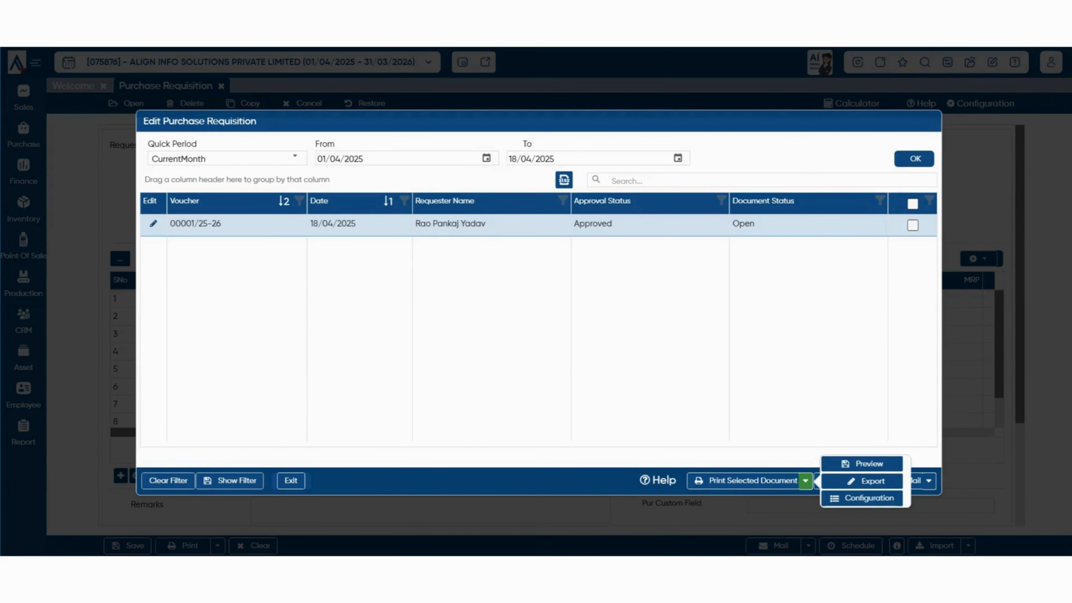
click(912, 225)
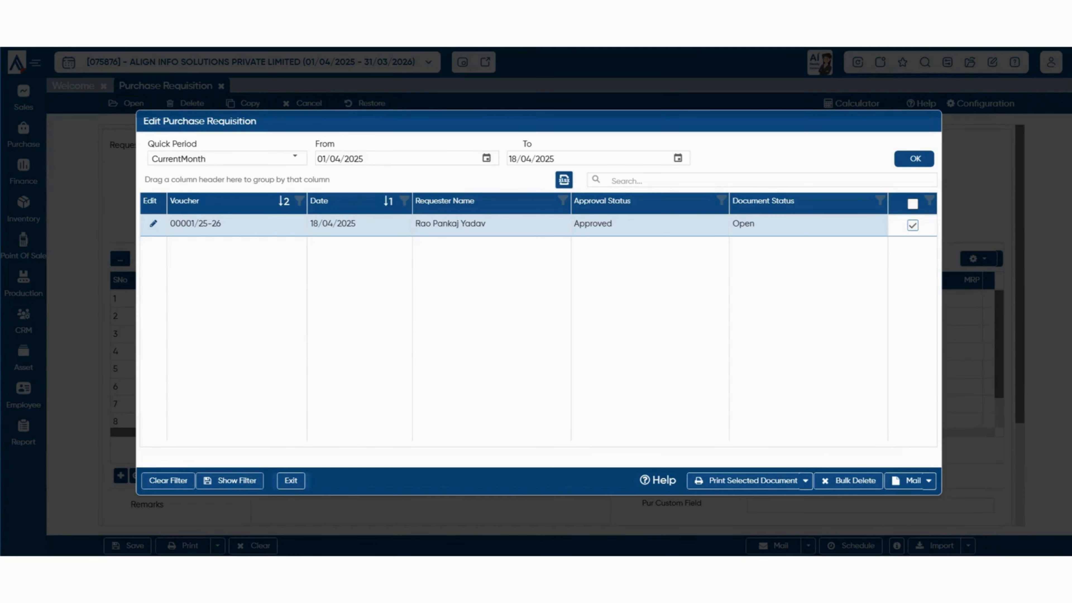
click(929, 480)
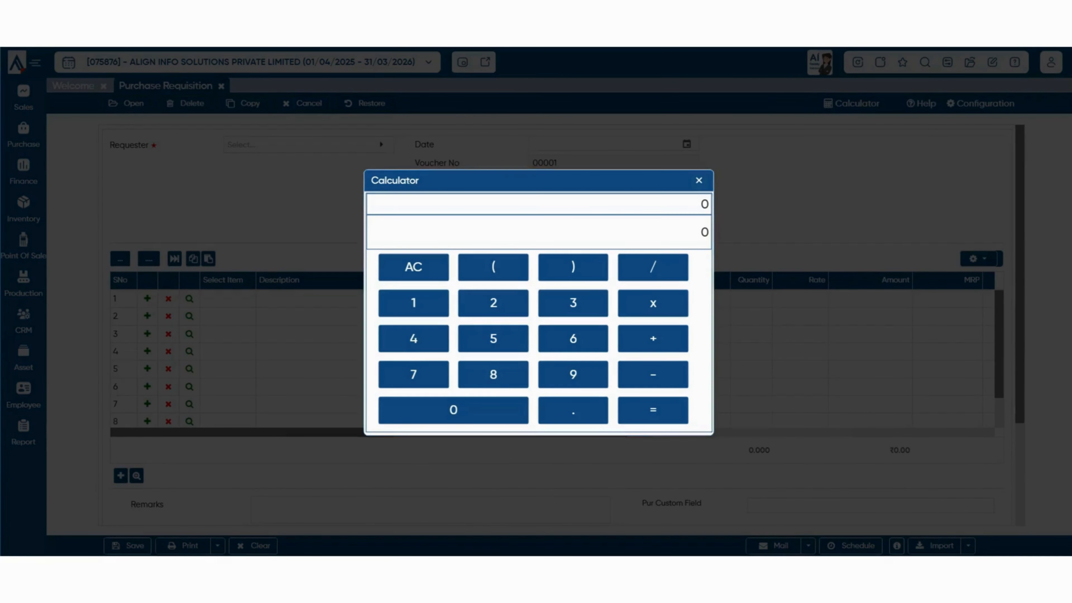
key(Escape)
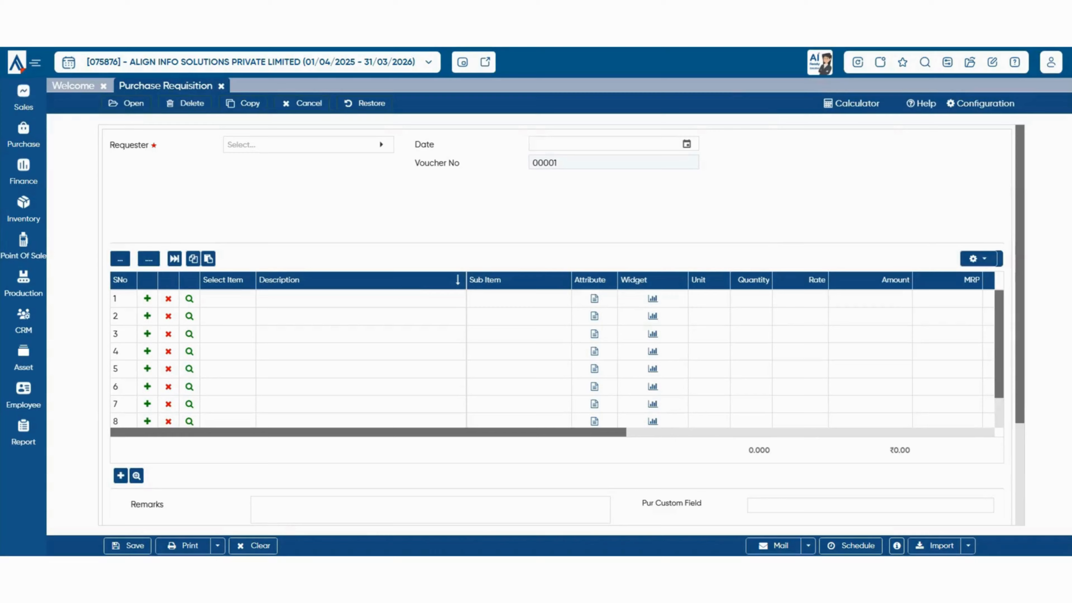
Set Parent Document to None in the requisition's General Configuration and view the Item List Option choices.
click(981, 103)
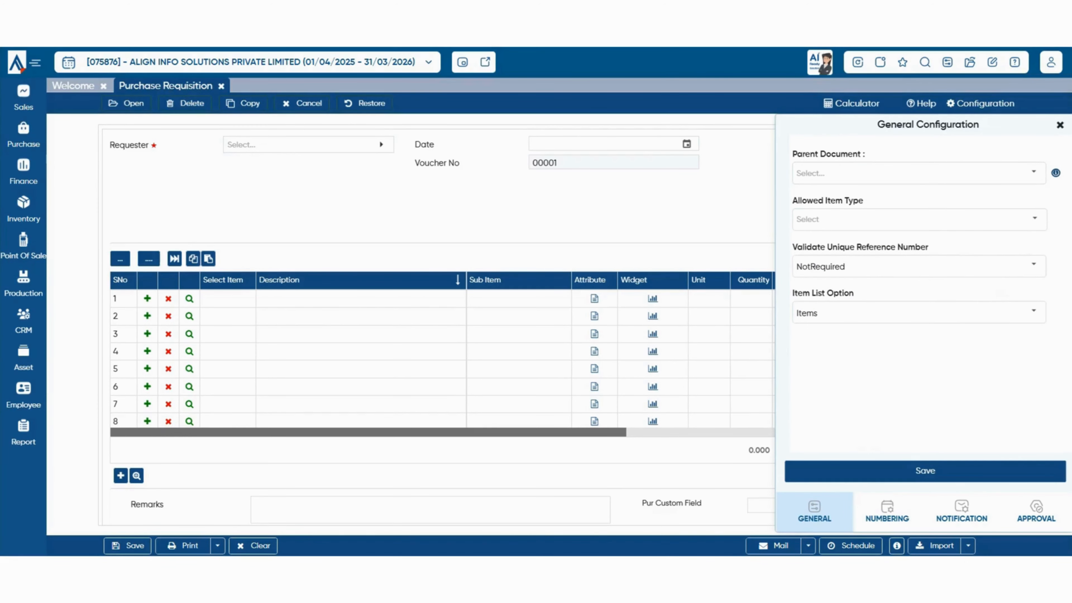
click(1034, 172)
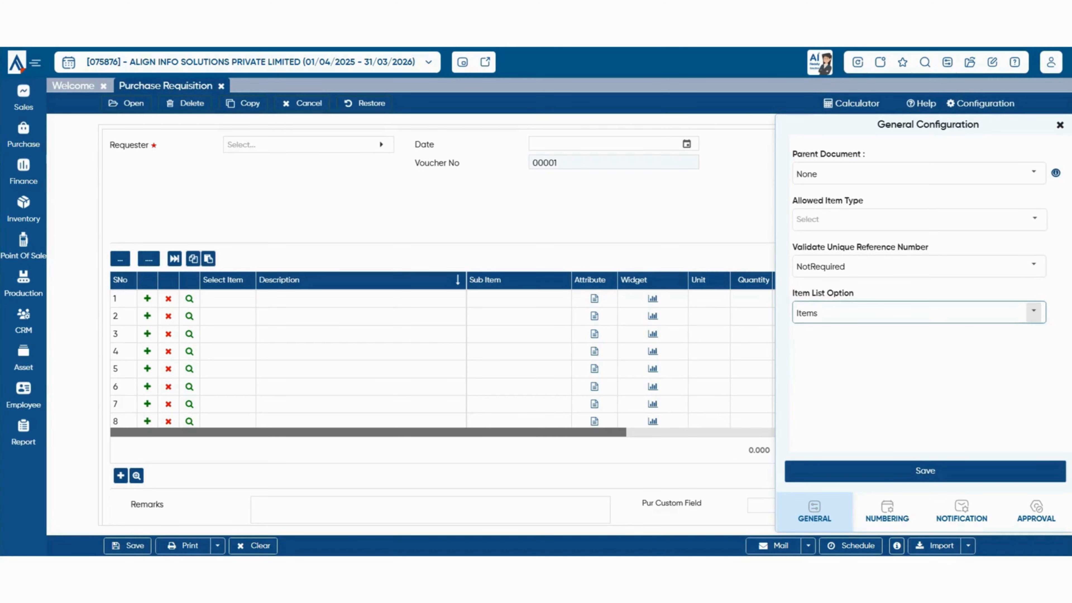
click(1034, 312)
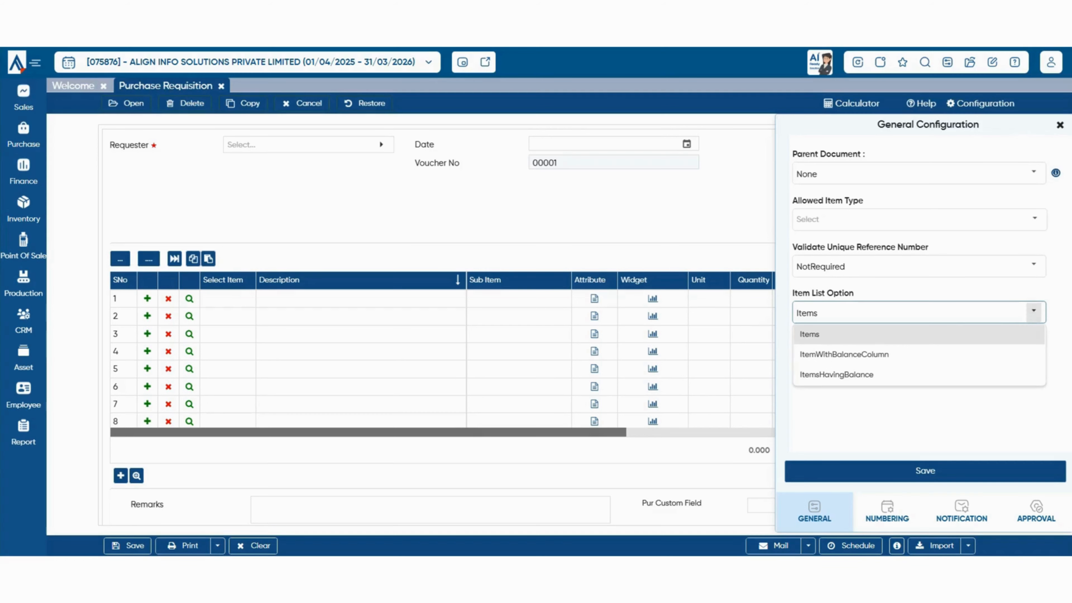
Look at the item list offered in the first grid row and review the Item List Option choices again.
click(228, 299)
click(228, 300)
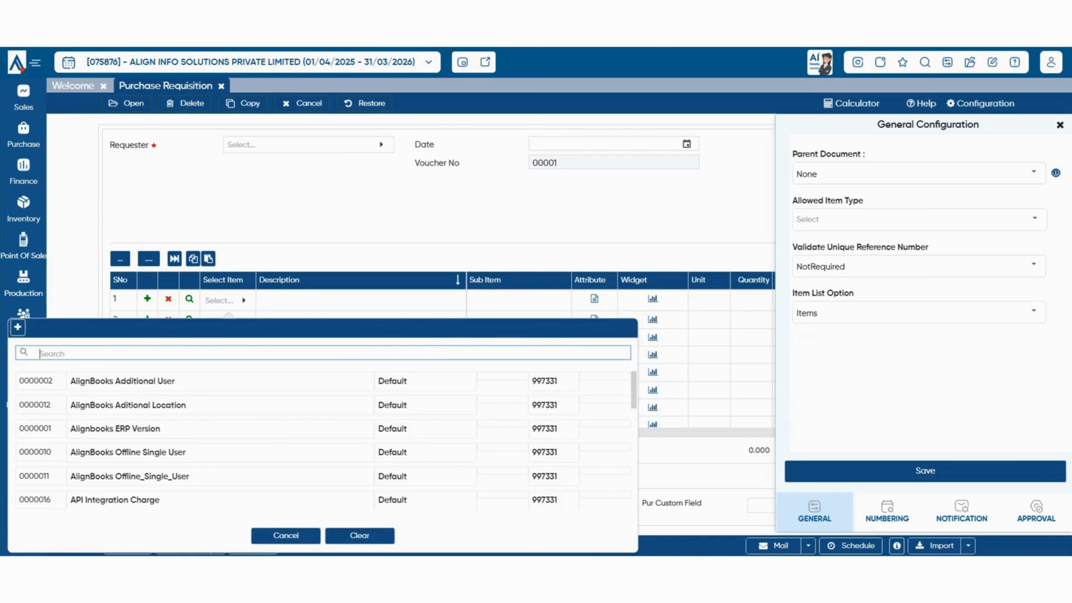
click(285, 536)
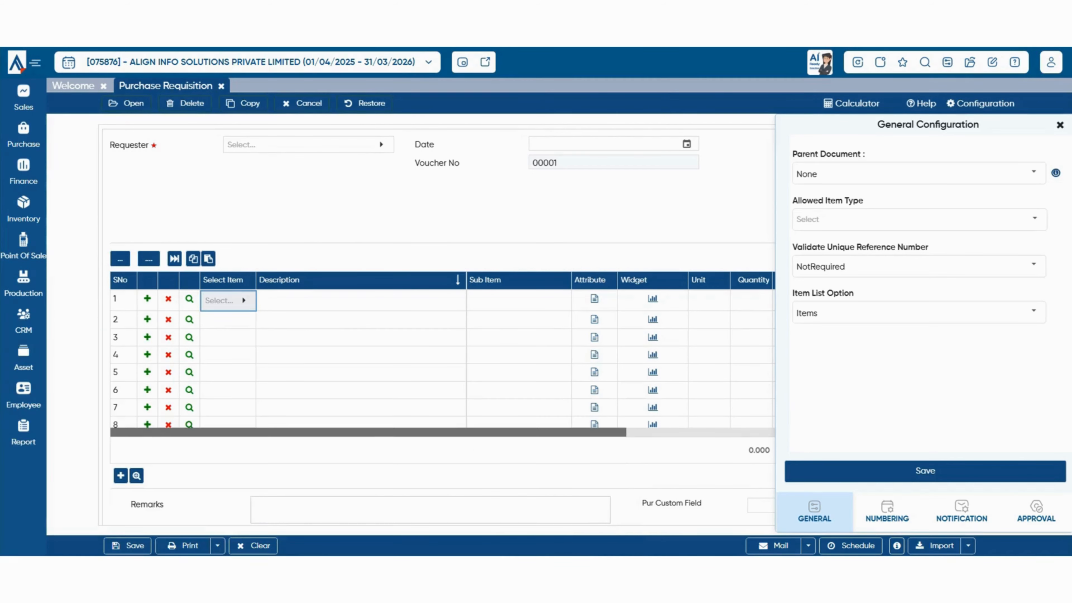
click(1034, 312)
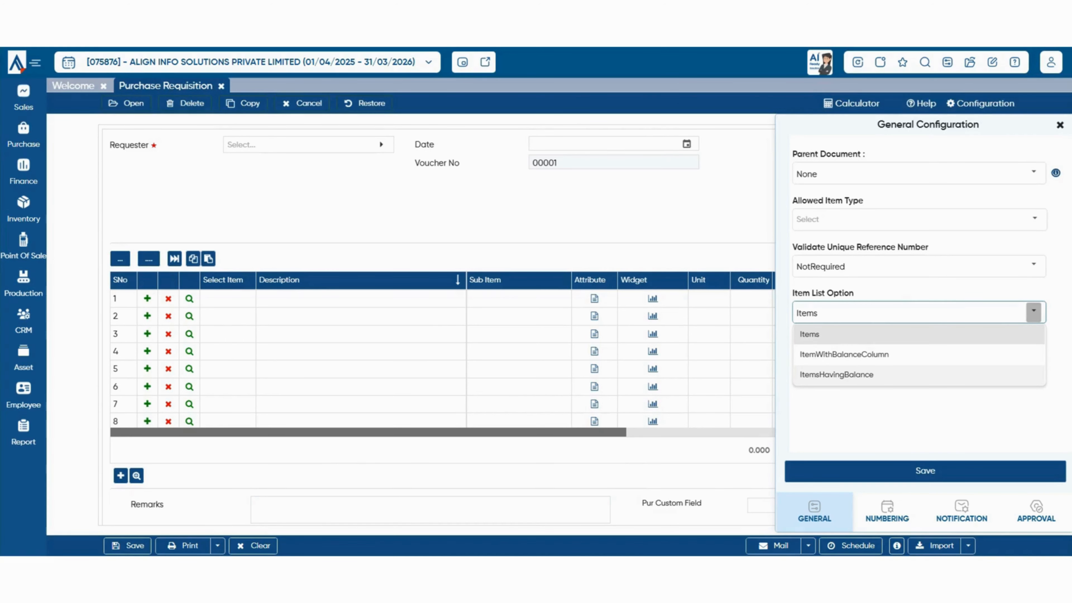
Set the Numeric Series to Manual in the Numbering Configuration and save it.
click(888, 512)
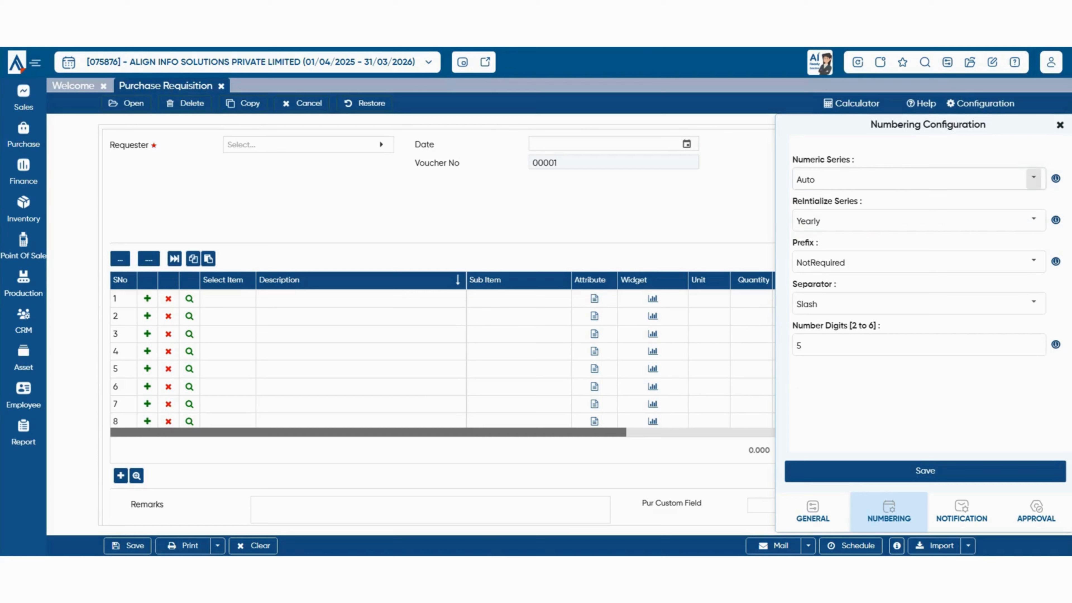
click(1033, 178)
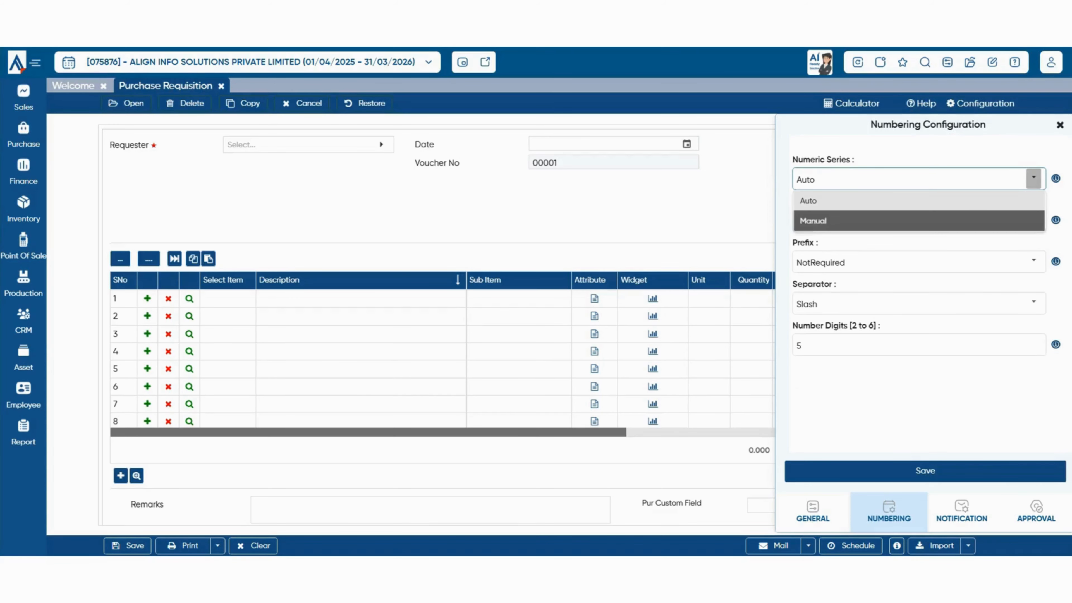
click(919, 221)
click(925, 471)
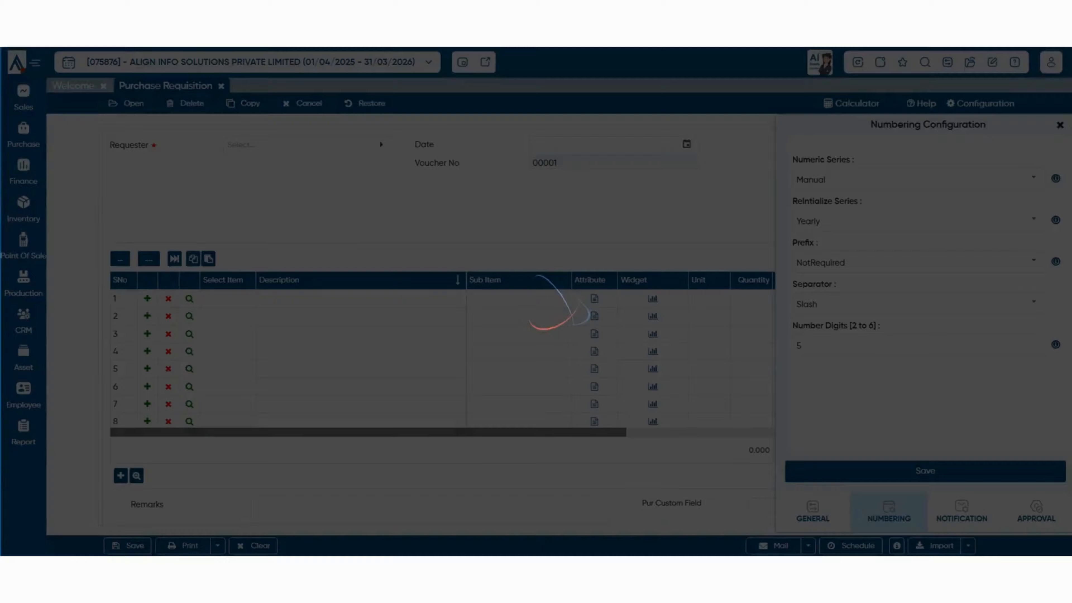
Replace the requisition's voucher number with 85348.
click(568, 162)
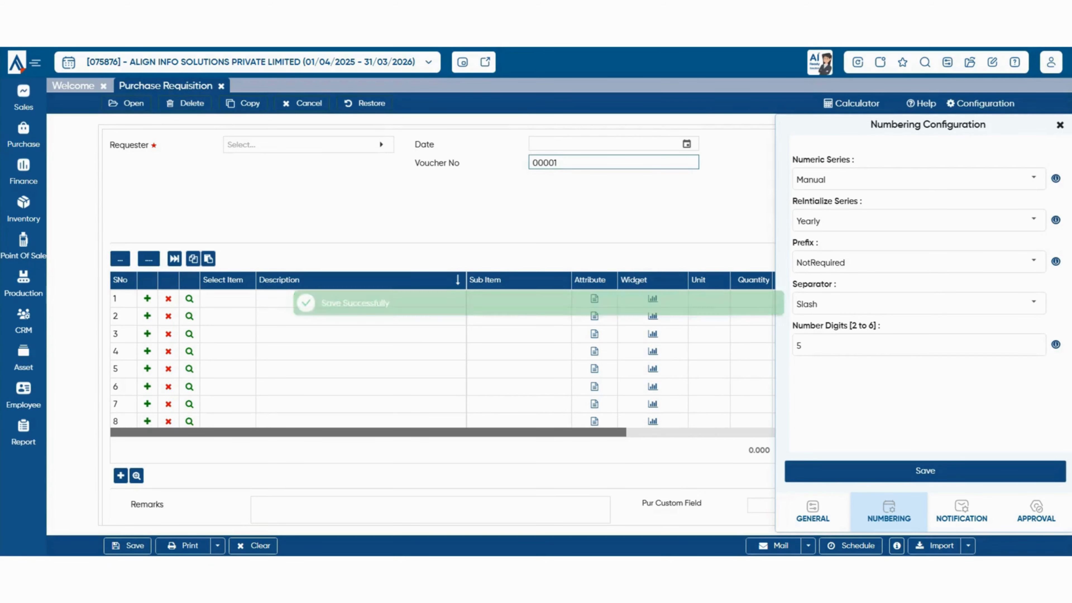
key(BackSpace)
text(0)
key(BackSpace)
key(BackSpace)
key(BackSpace)
key(BackSpace)
key(BackSpace)
text(85348)
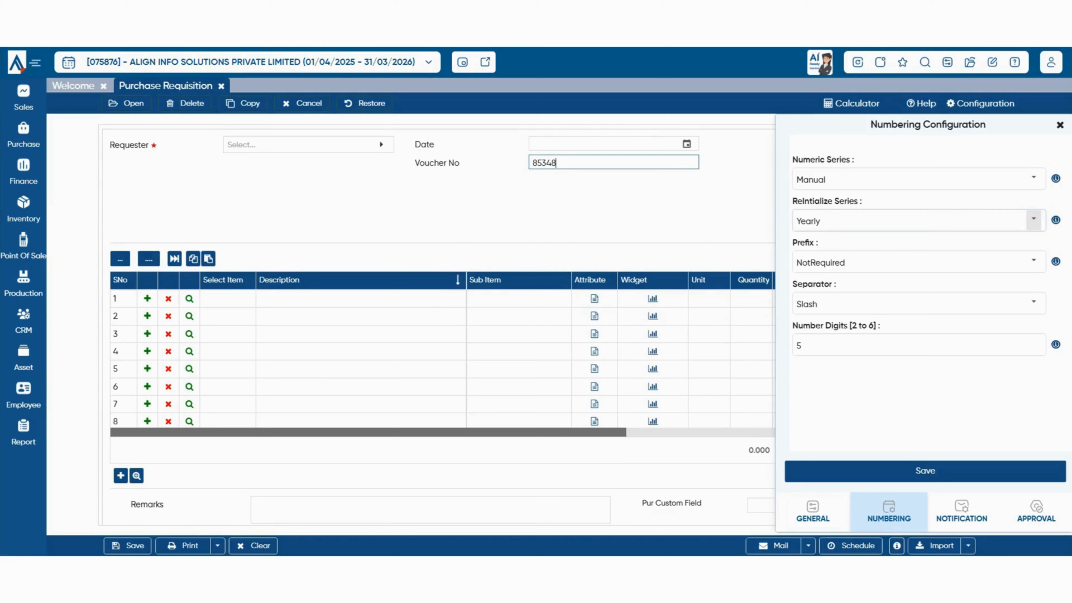
Choose Yearly for Reinitialize Series, set Prefix to Auto, and view the AutoPrefix BasedOn choices.
click(1033, 220)
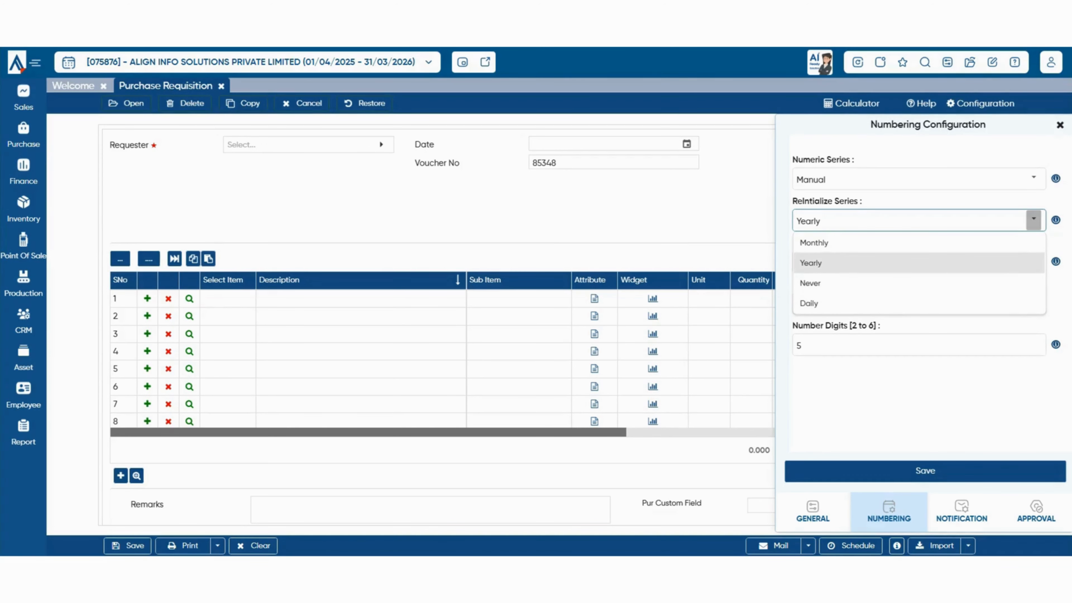
click(844, 262)
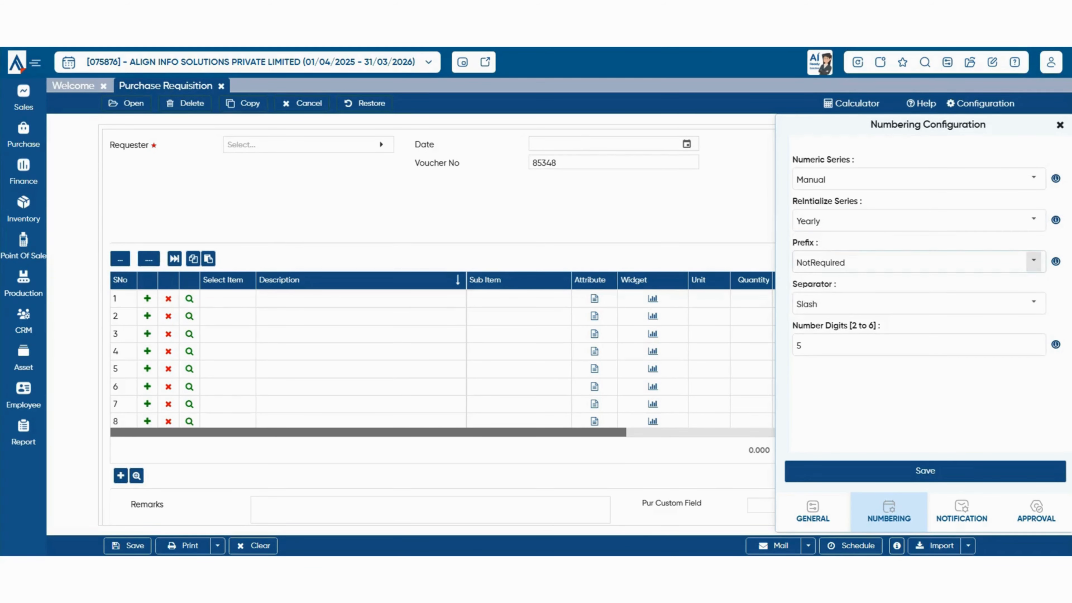
click(1033, 262)
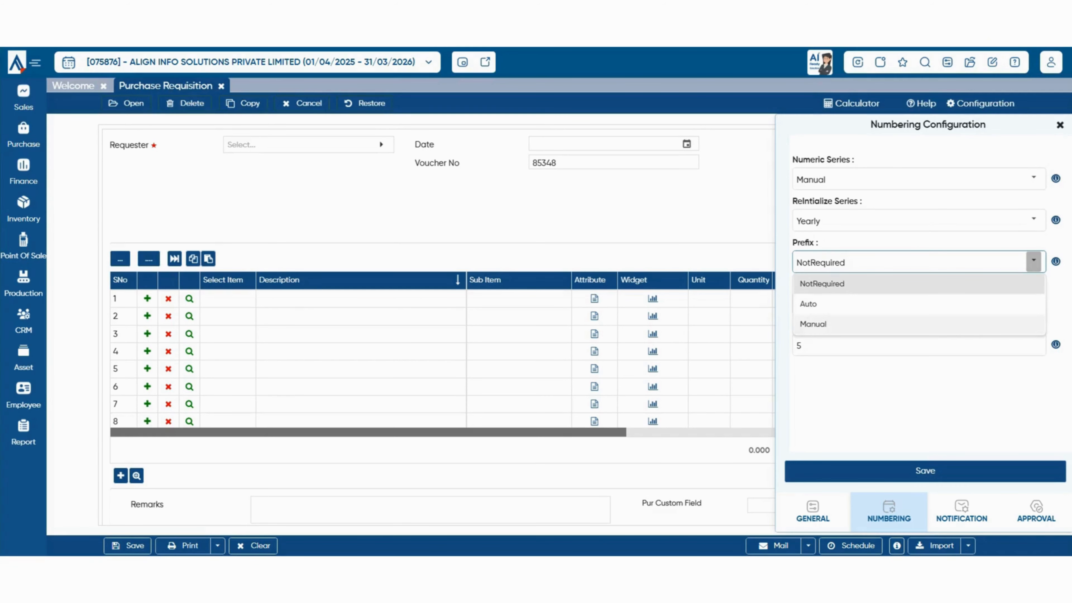
click(809, 303)
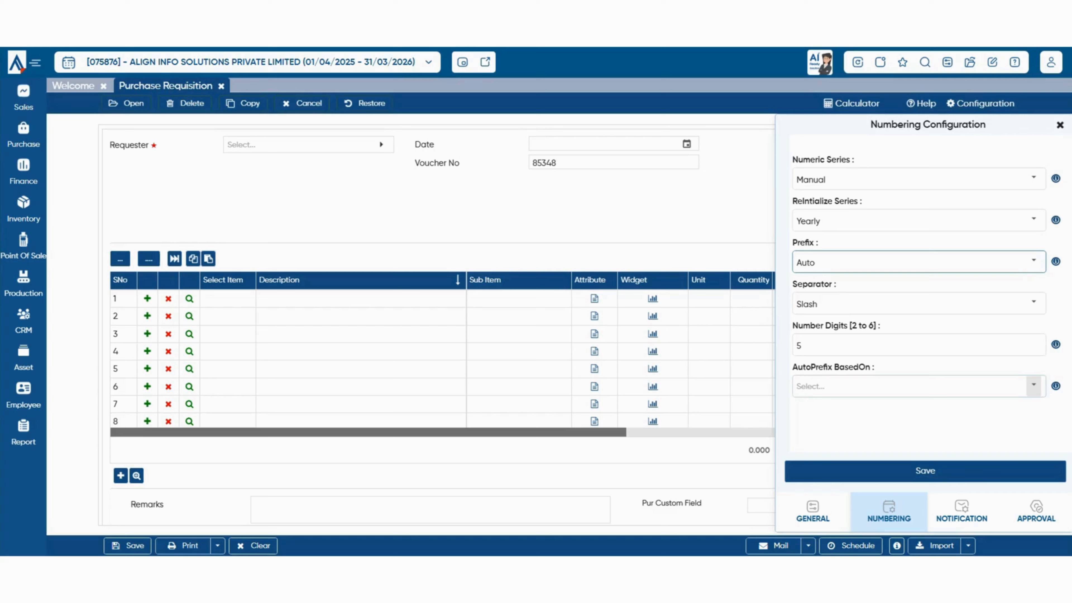
click(1034, 386)
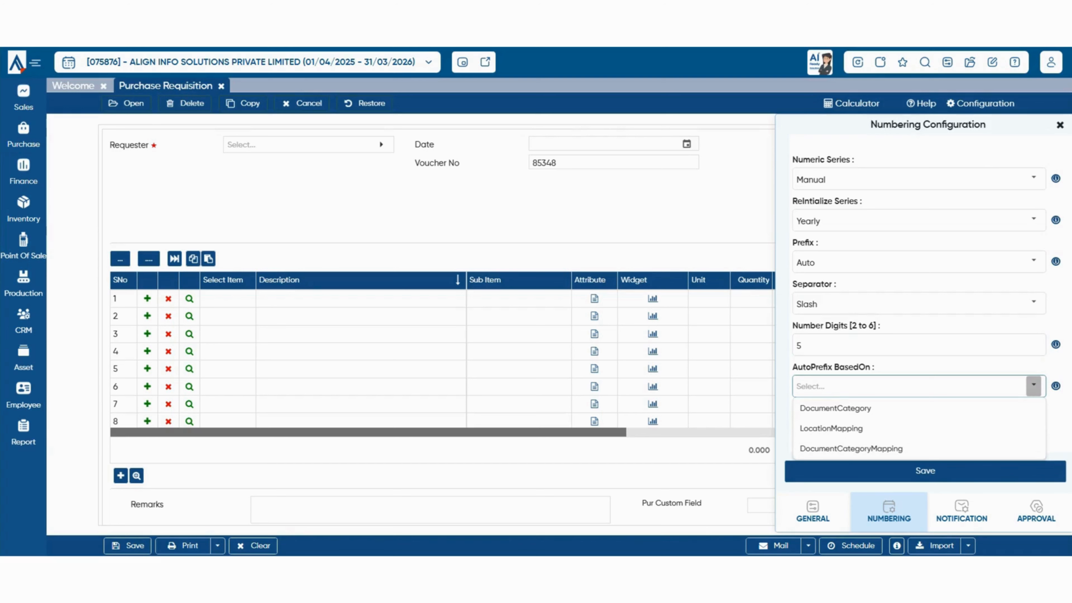
Choose Slash as the Separator, set Number Digits to 3, and save the Numbering Configuration.
click(919, 303)
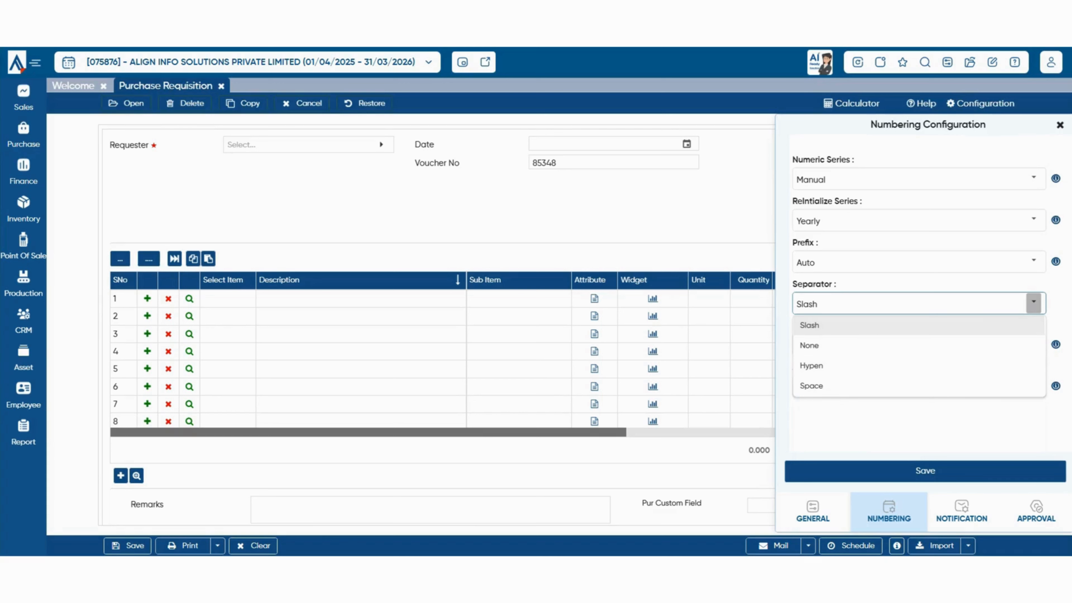
click(920, 423)
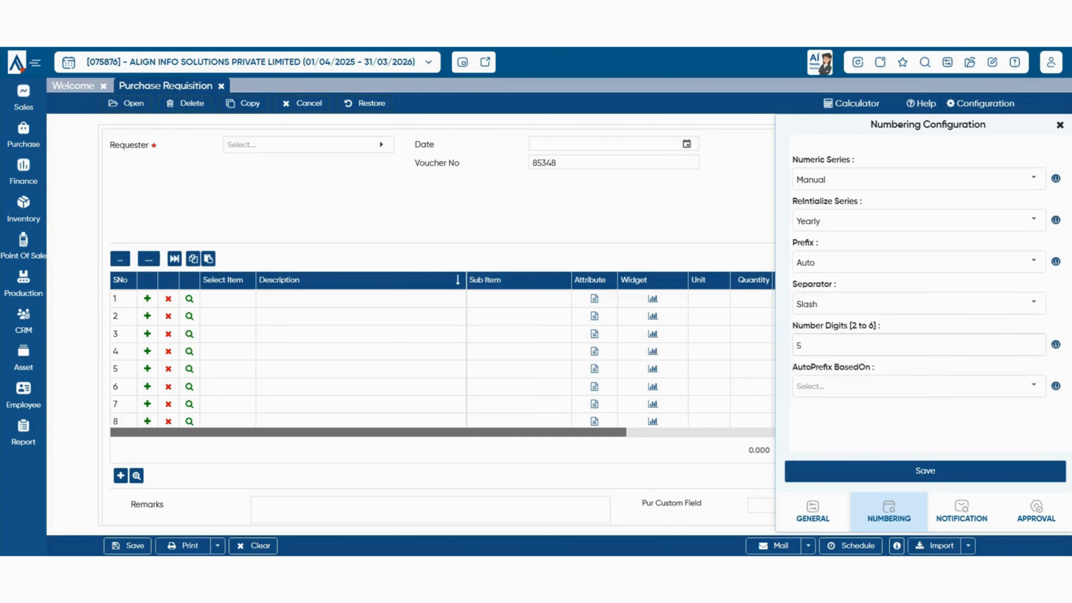
click(803, 346)
key(ctrl+a)
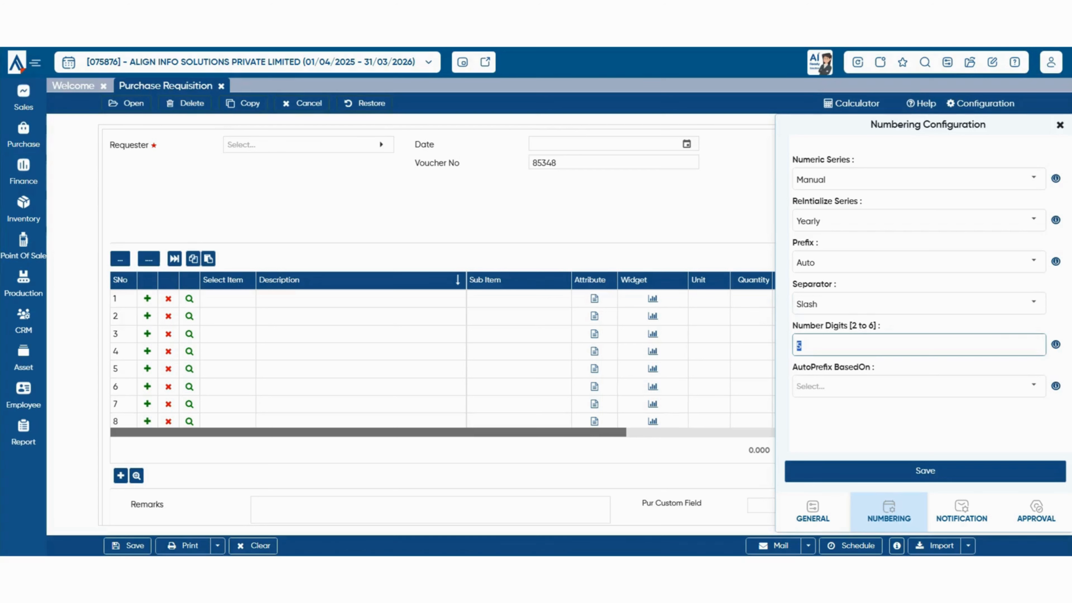
drag(850, 326, 899, 323)
click(878, 346)
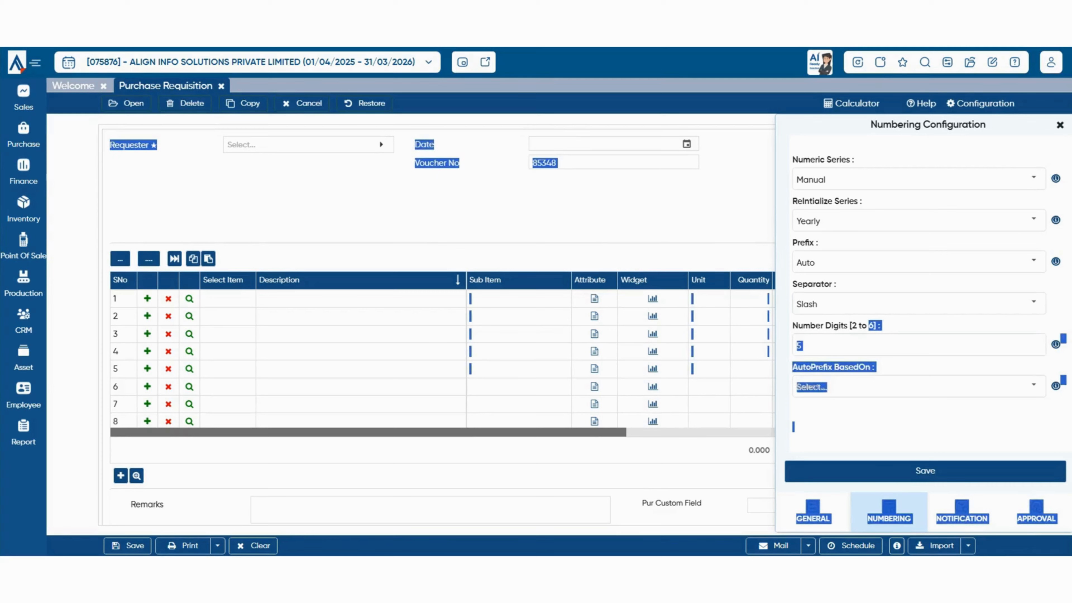
click(1034, 303)
click(878, 325)
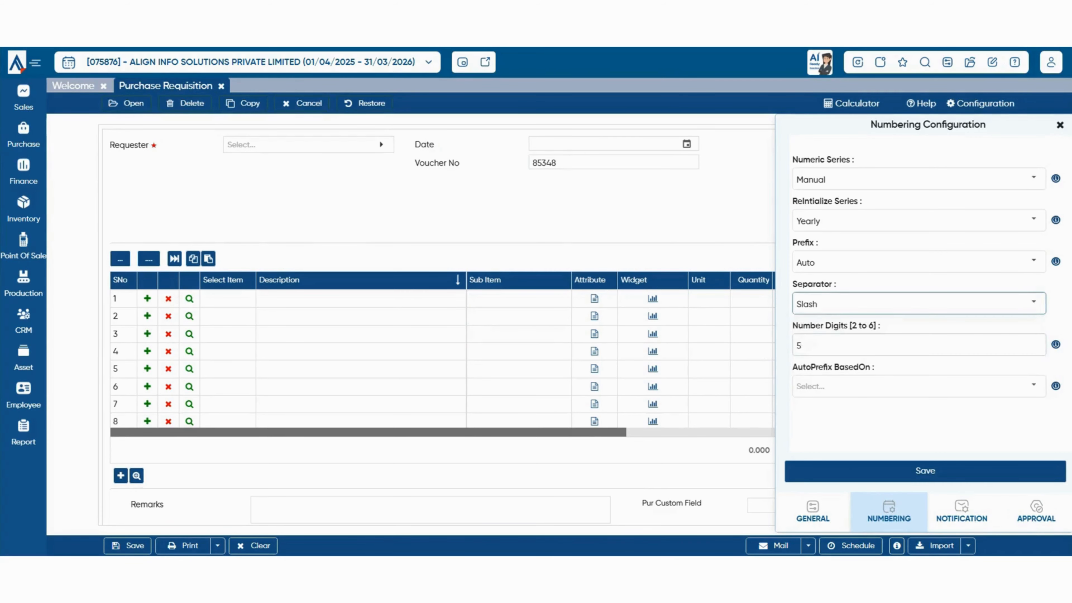
click(878, 346)
key(BackSpace)
text(3)
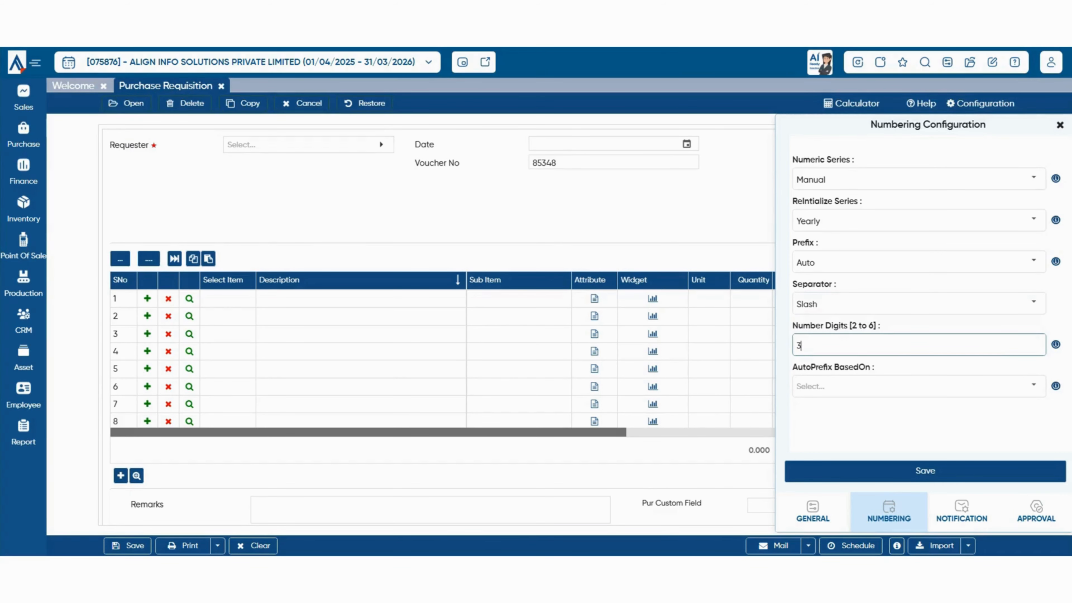
click(925, 471)
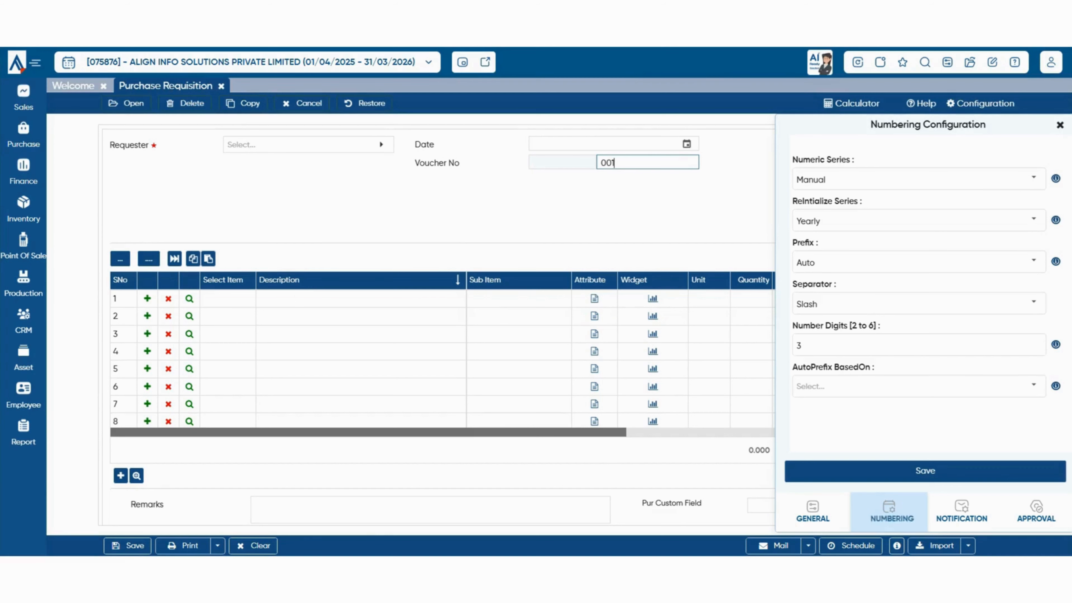
Examine the requisition's notification configuration, including the Notification System choices and the email, SMS and WhatsApp settings.
click(962, 511)
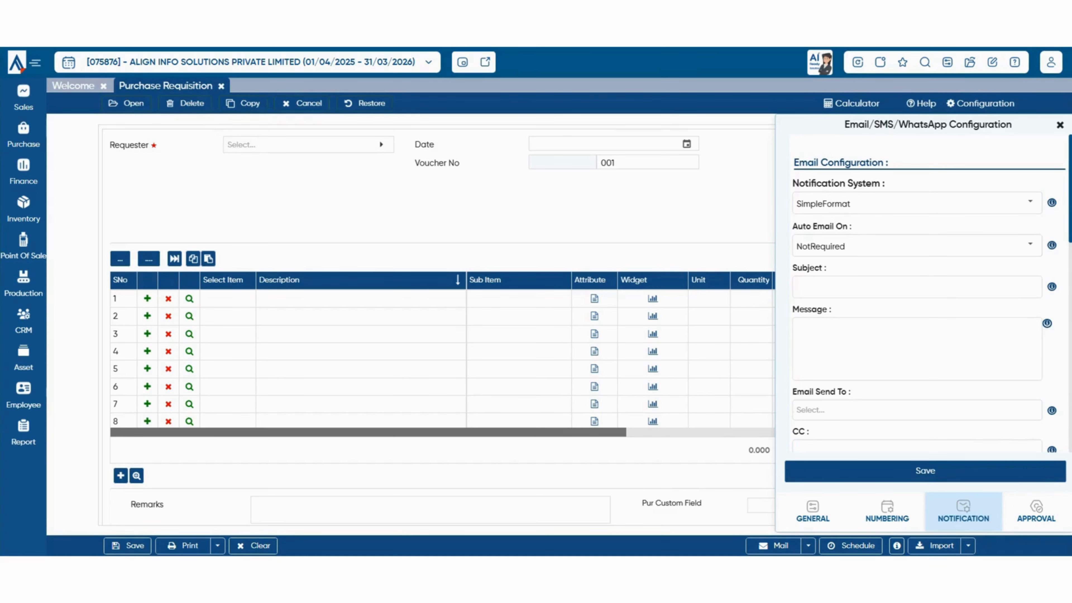
click(1030, 203)
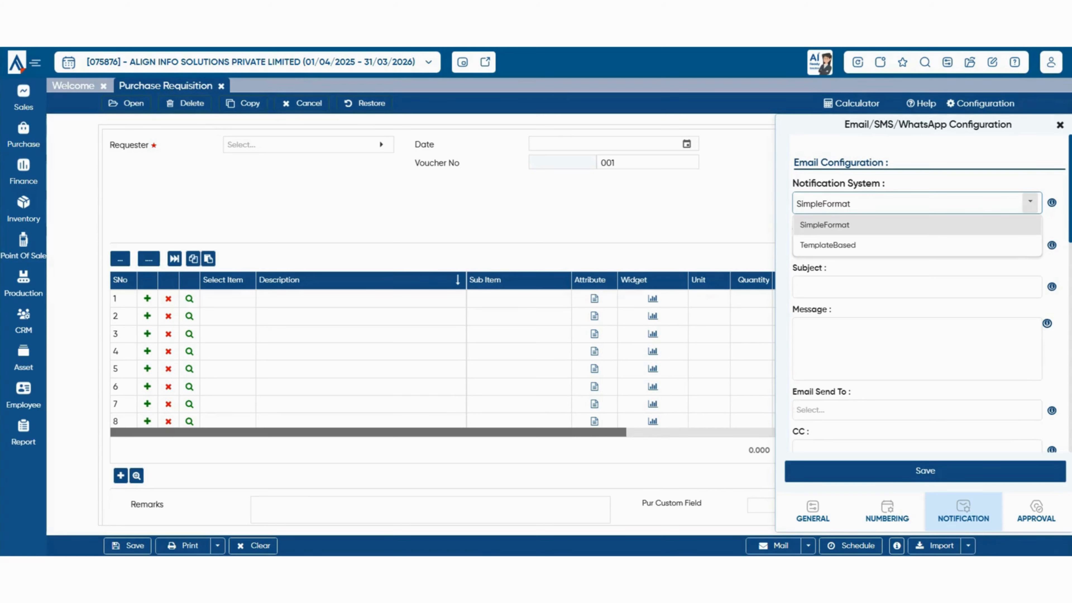
key(Escape)
click(917, 288)
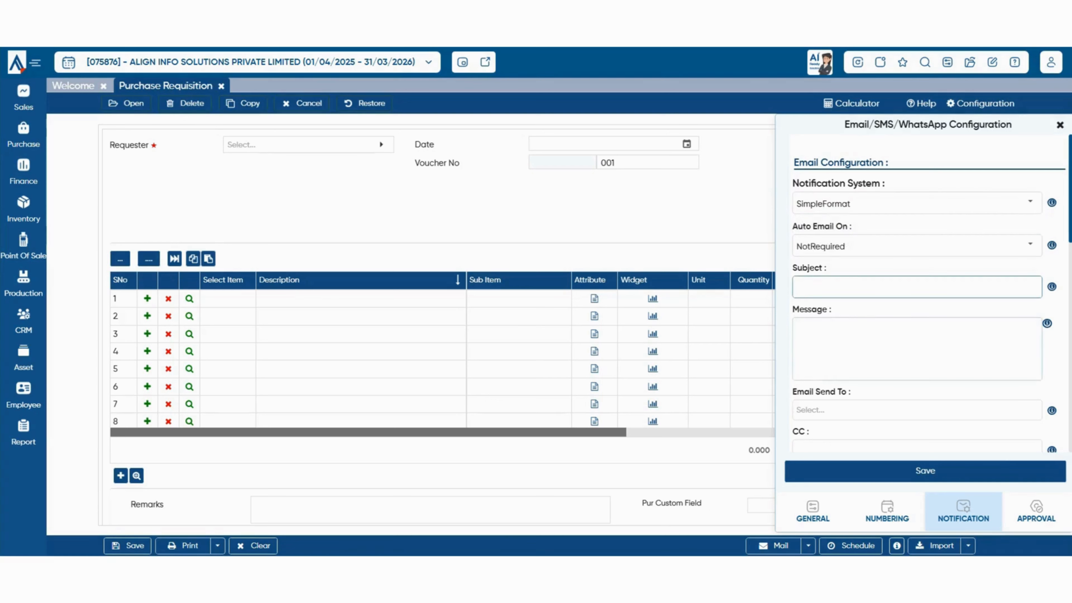
click(917, 348)
scroll(917, 349, down, 1)
scroll(917, 295, down, 5)
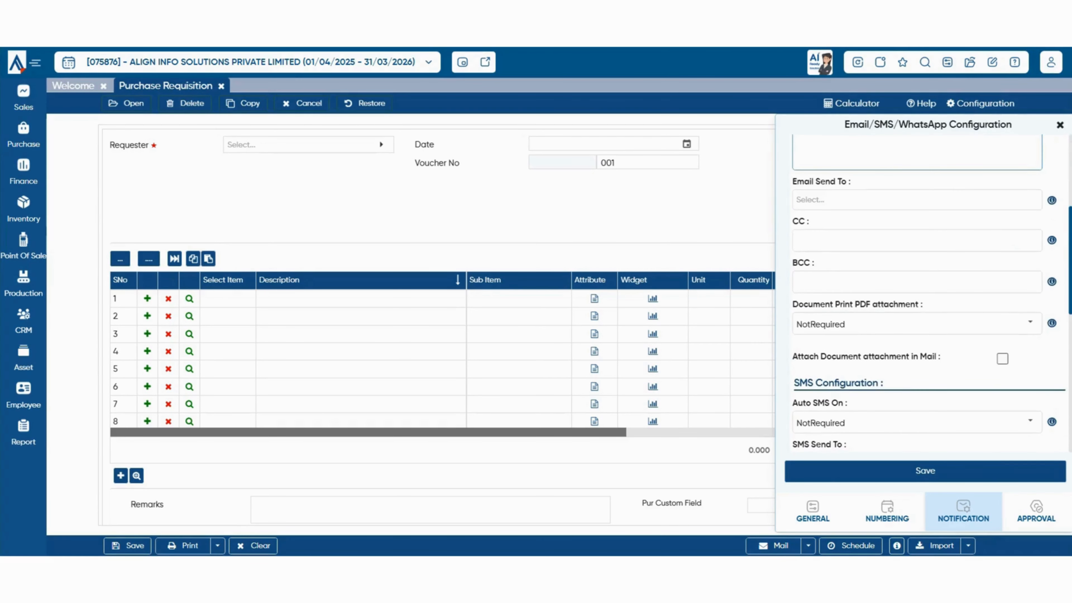
scroll(918, 295, down, 3)
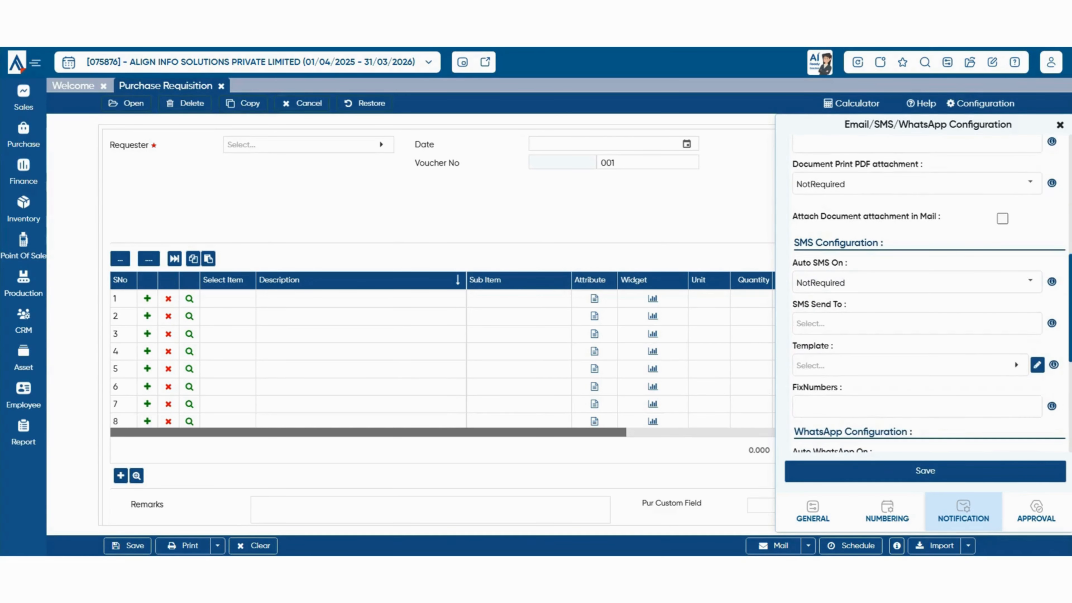
scroll(917, 296, down, 3)
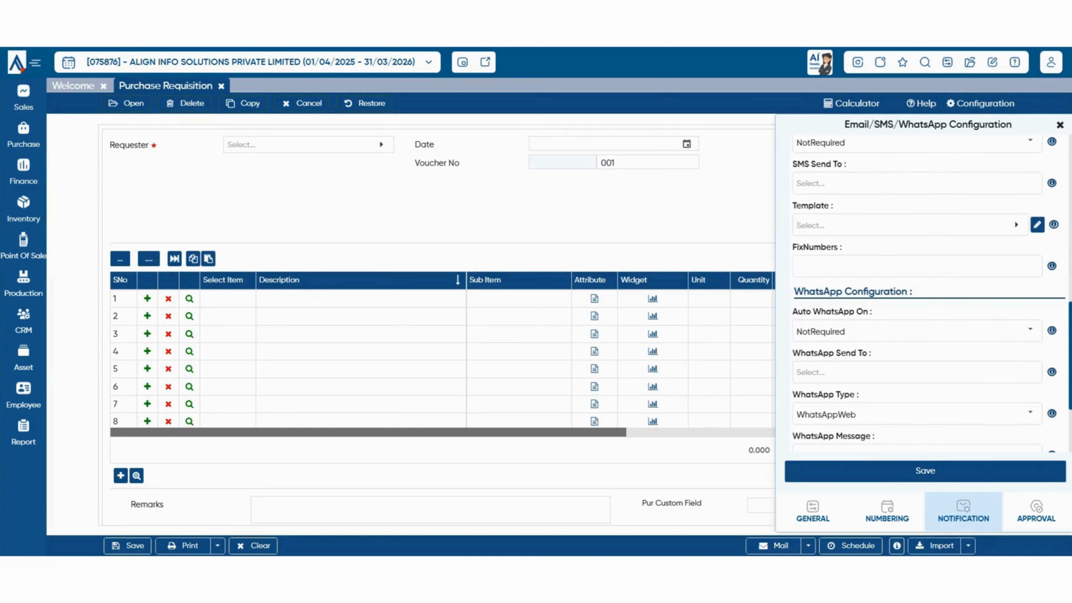
scroll(929, 291, down, 3)
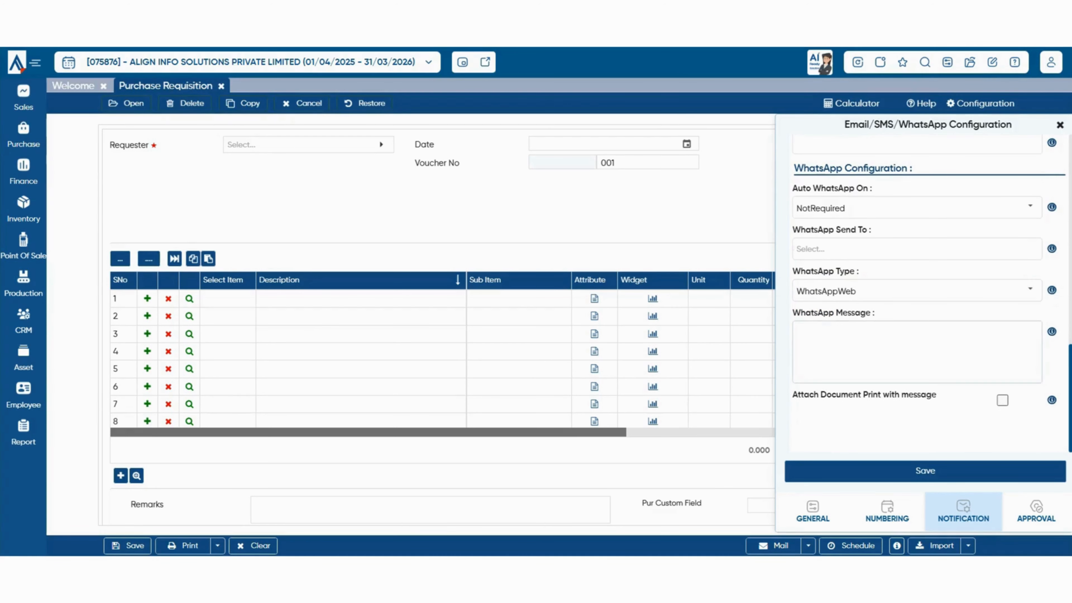
scroll(929, 291, up, 6)
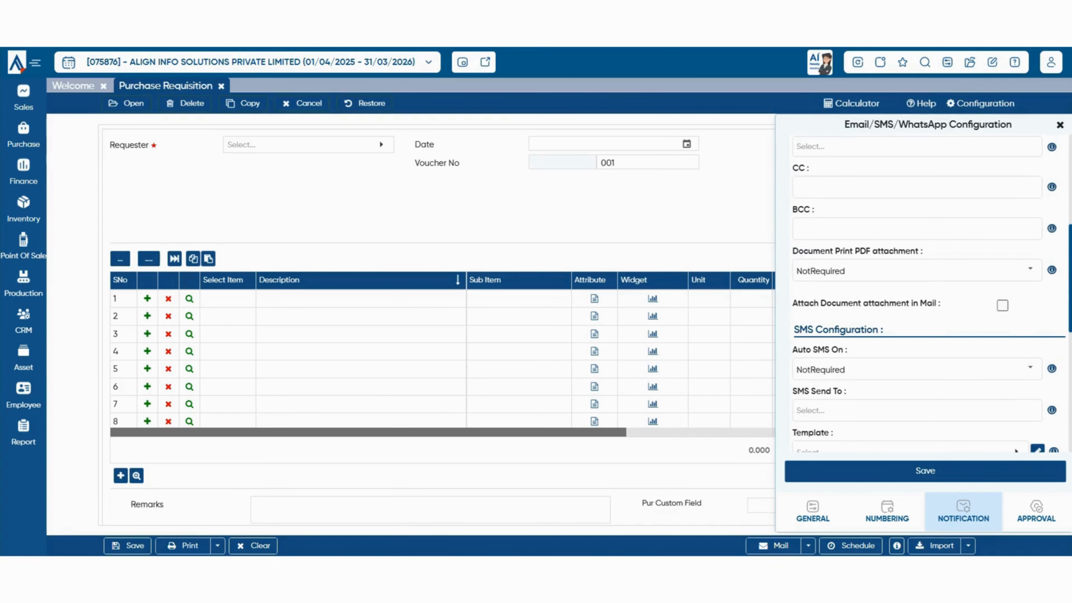
Enable Attach Document Print with message in the WhatsApp Configuration and save the notification settings.
scroll(918, 291, down, 6)
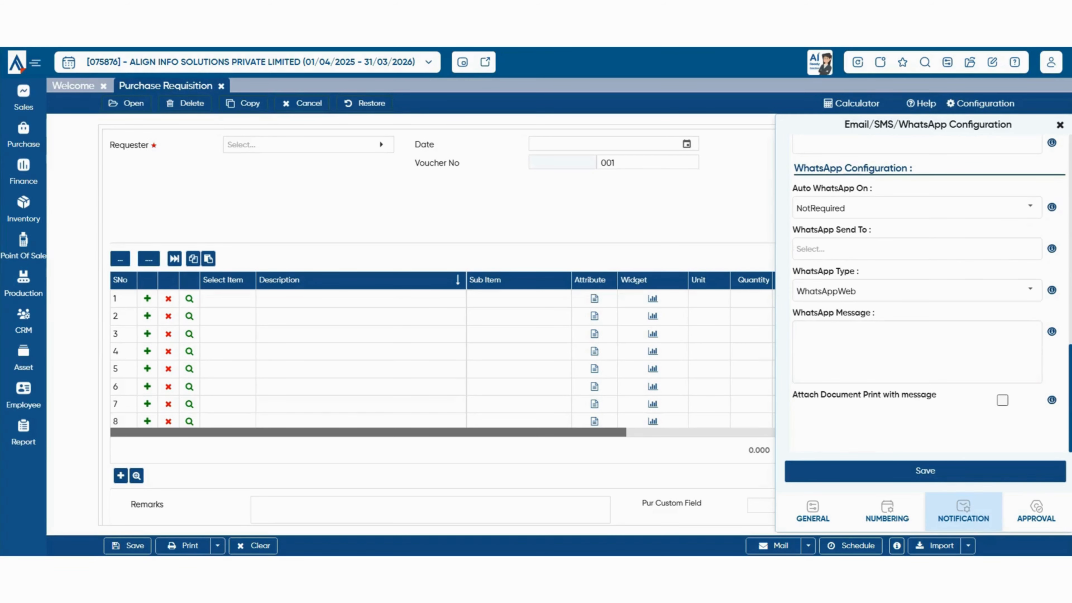
click(1002, 400)
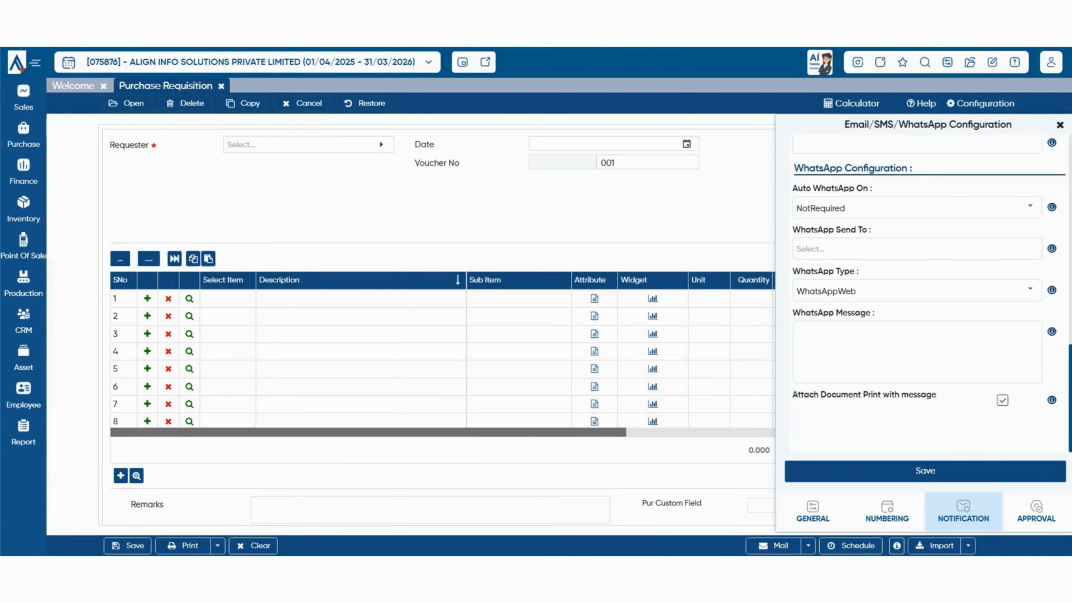
click(925, 471)
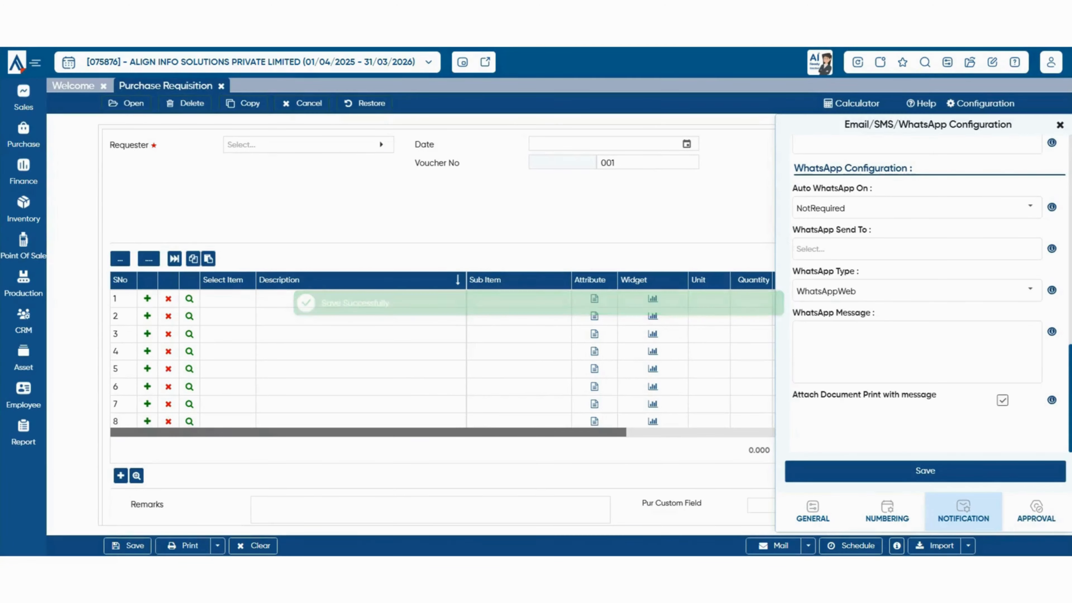
Set Approval Required to OneLevel in the requisition's Approval Configuration, with an auto-approval amount limit of 0.
click(1036, 512)
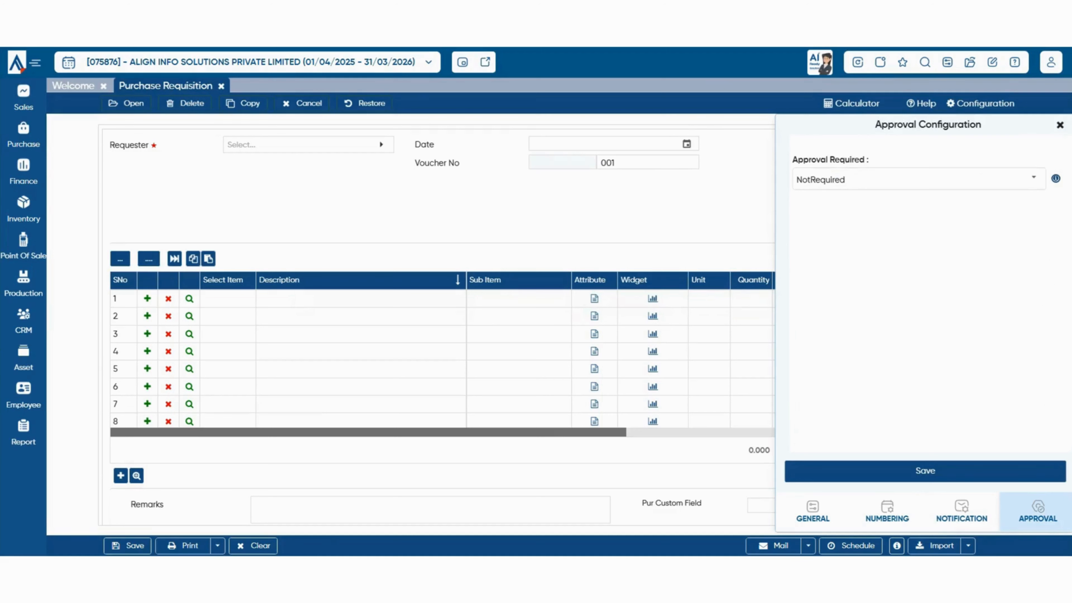
click(1034, 178)
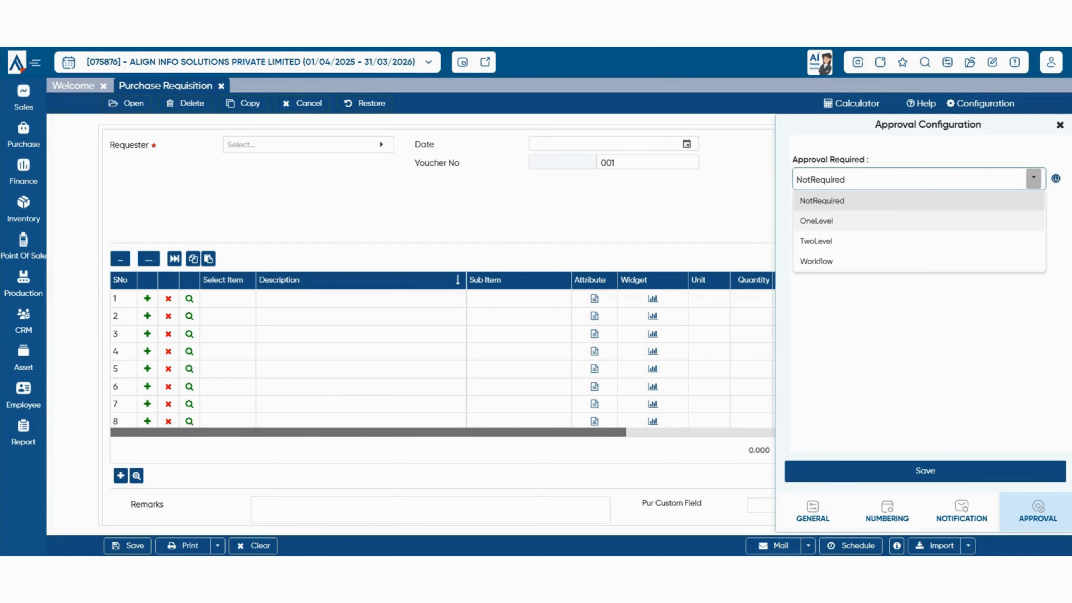
click(816, 220)
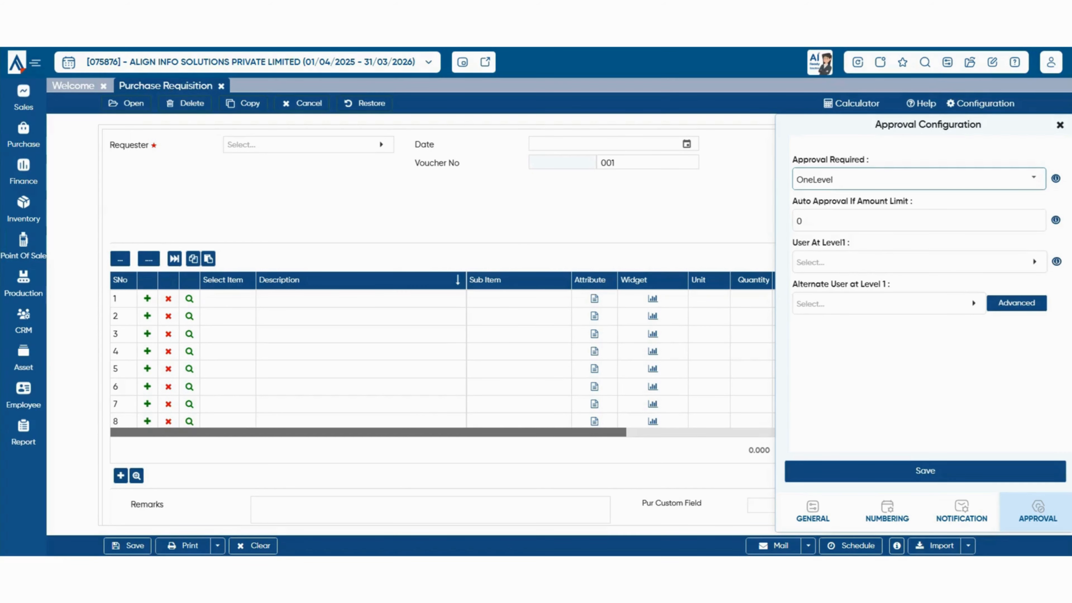
click(816, 221)
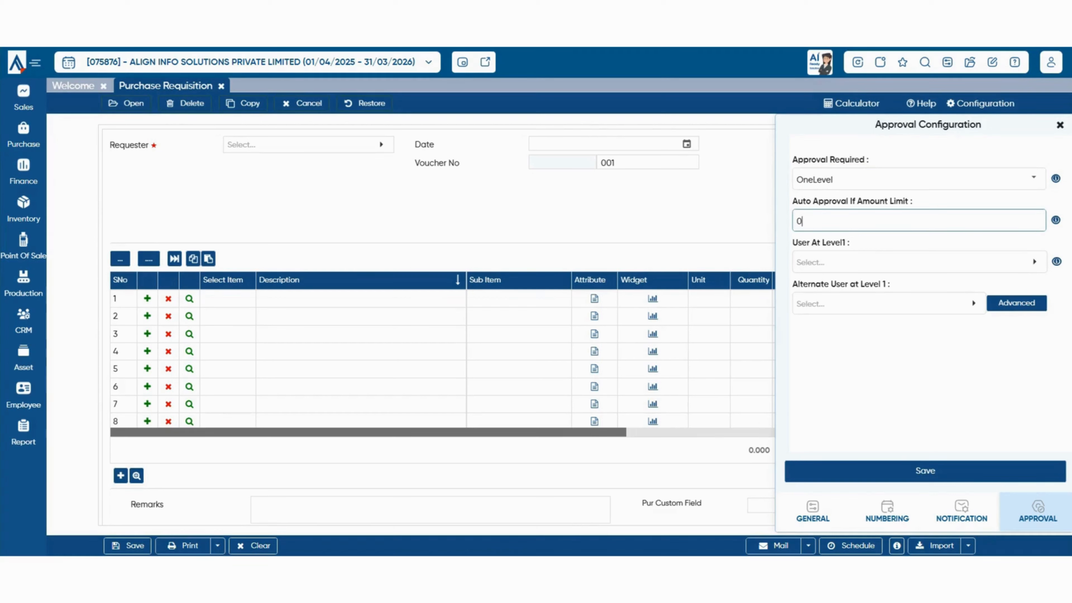
key(ctrl+a)
click(816, 220)
Assign the second listed user as User At Level1, view the alternate user choices without selecting one, and save the Approval Configuration.
click(920, 262)
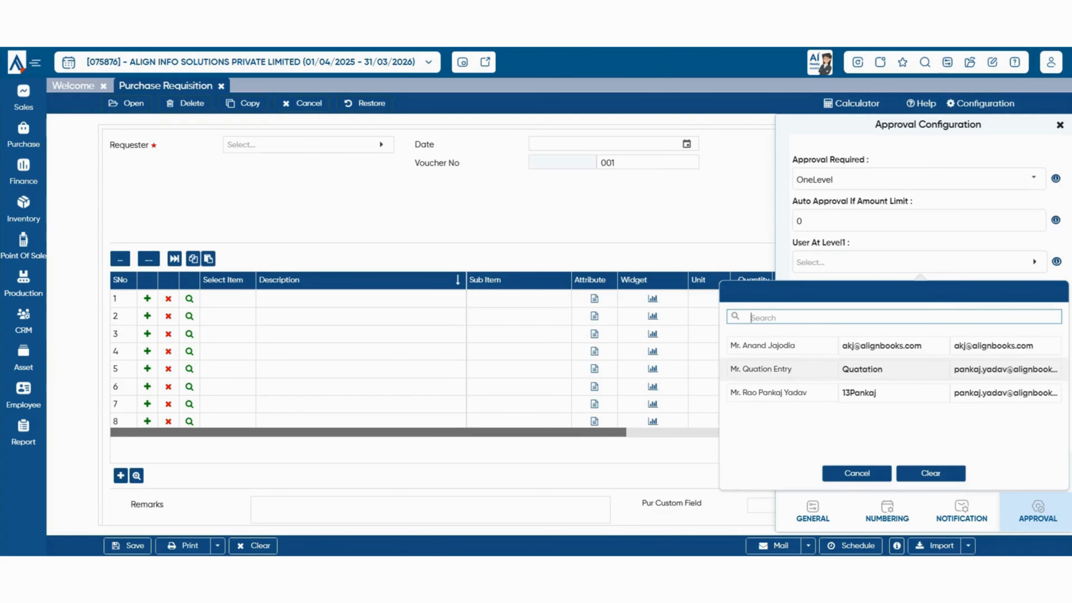
click(781, 368)
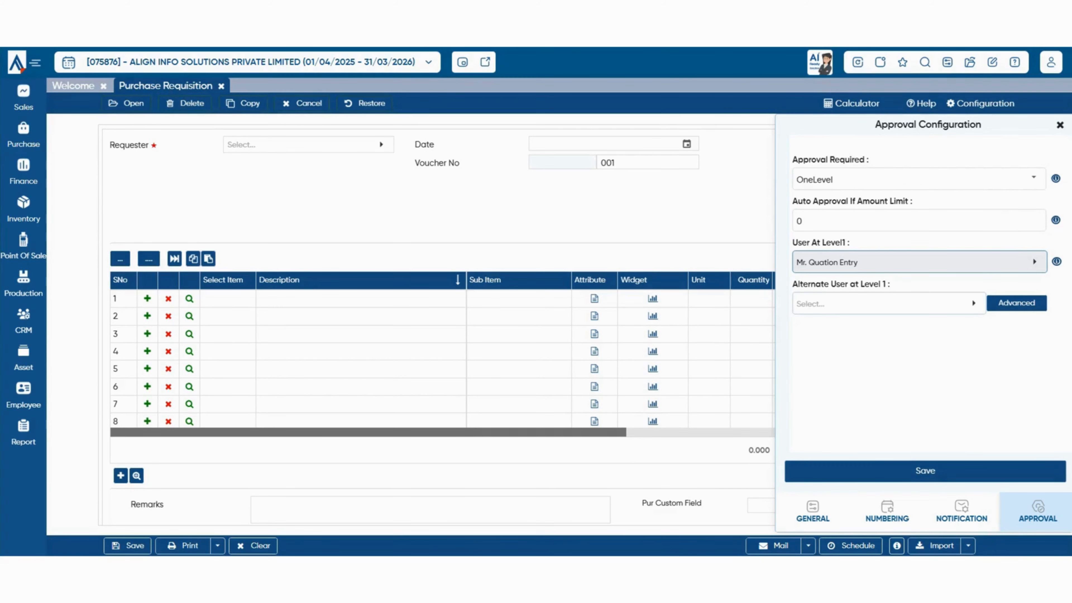
click(889, 303)
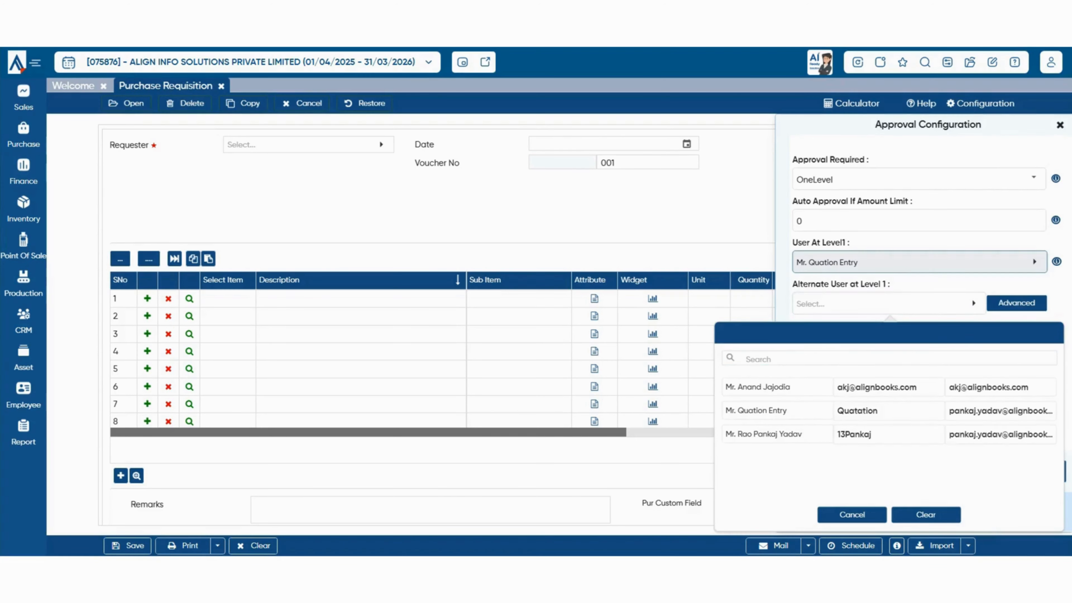
click(912, 262)
click(894, 370)
click(853, 514)
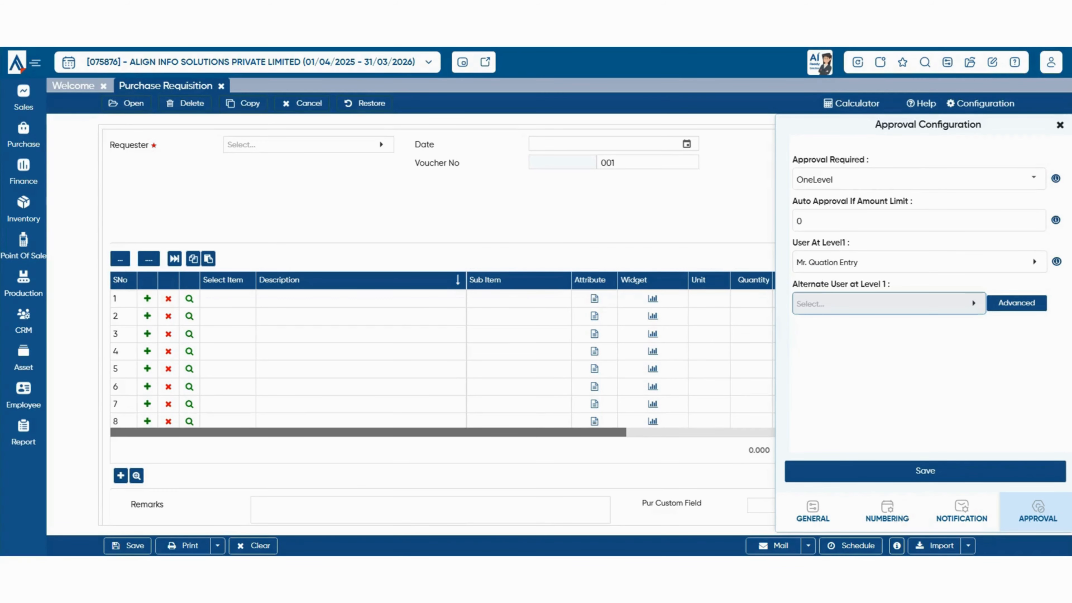
click(925, 471)
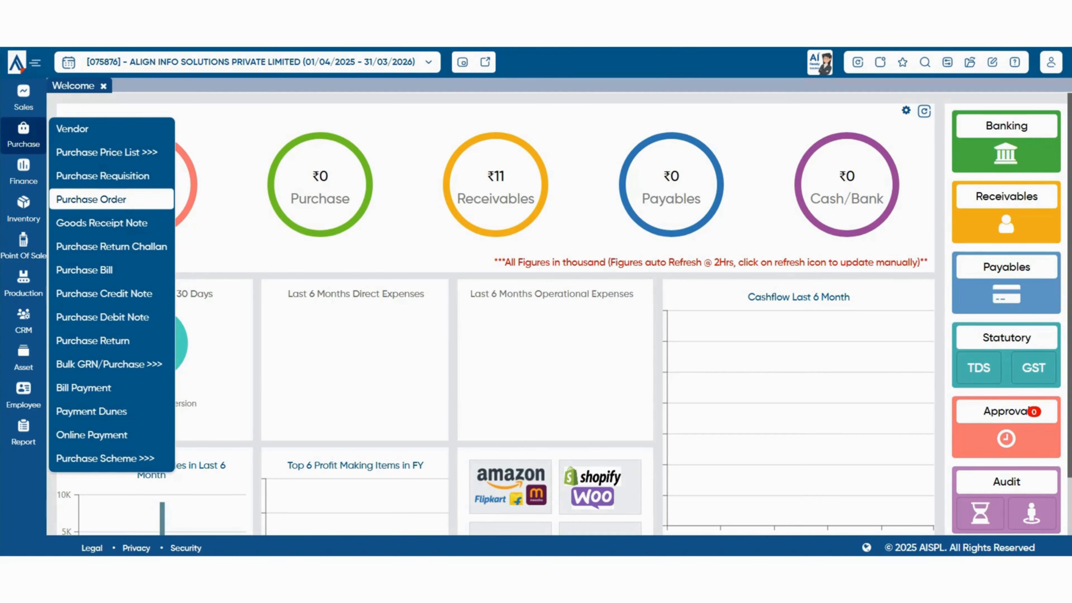
Open a new Purchase Order and choose TaxInvoice as its GST Type.
click(91, 199)
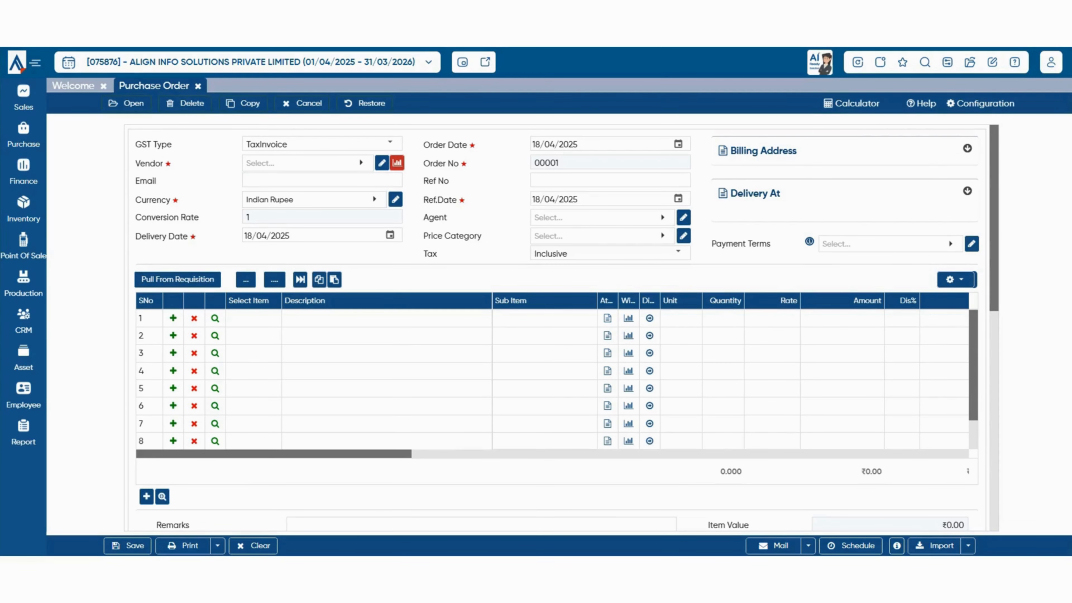
click(389, 143)
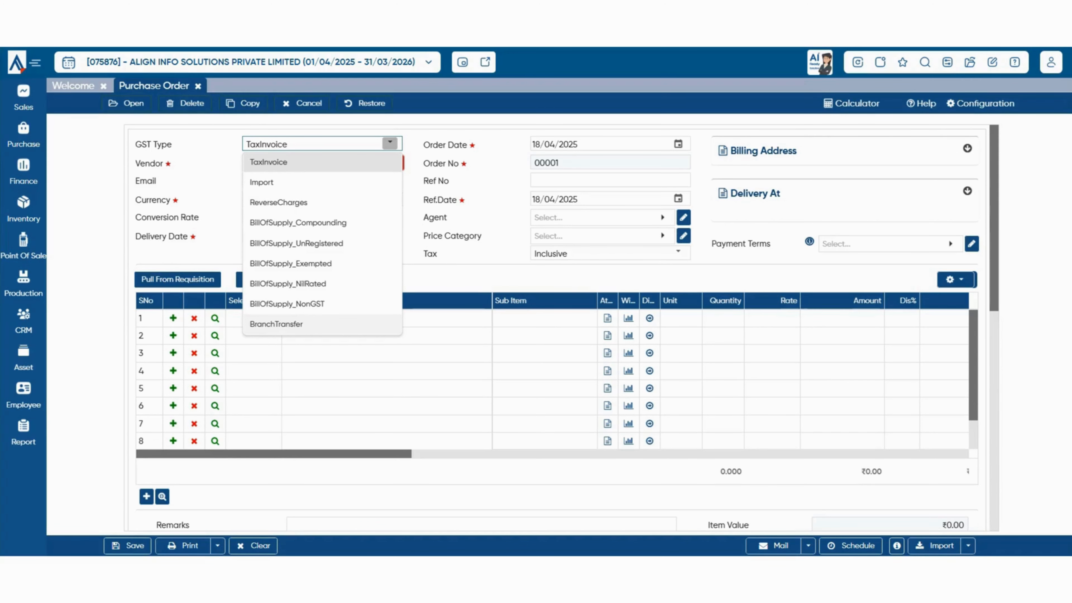
click(295, 162)
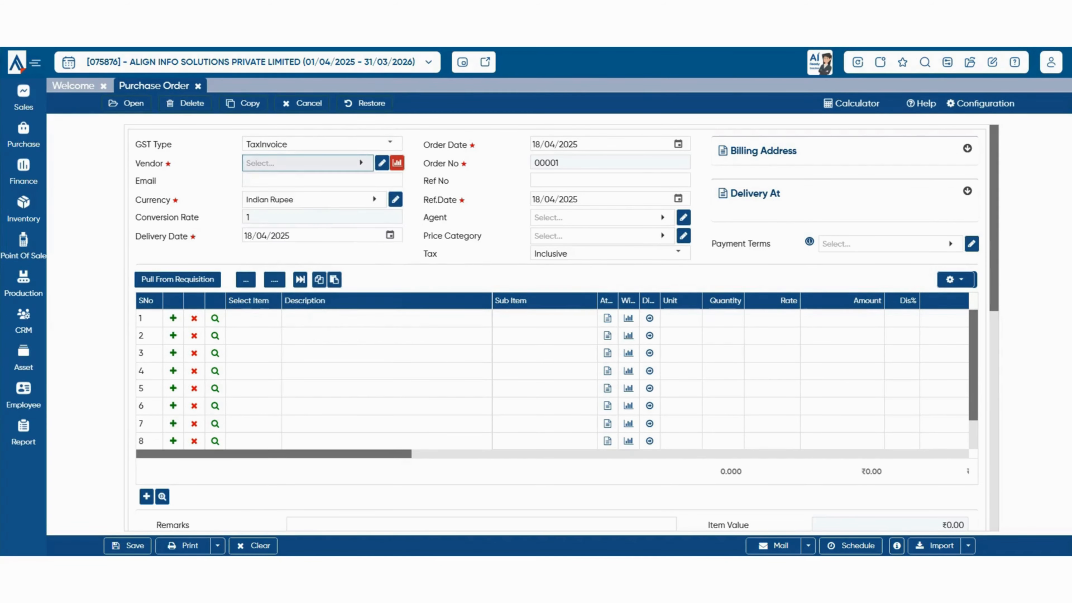
Select FIESTA TRAVELS as the purchase order's vendor and Indian Rupee as its currency, leaving the email blank.
click(302, 163)
click(296, 242)
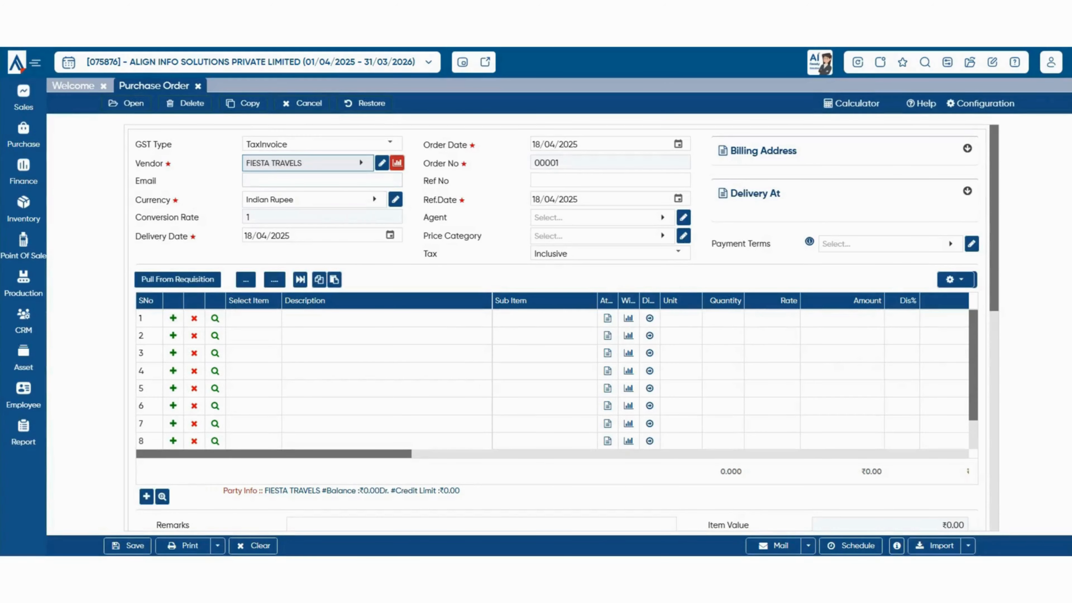
click(323, 180)
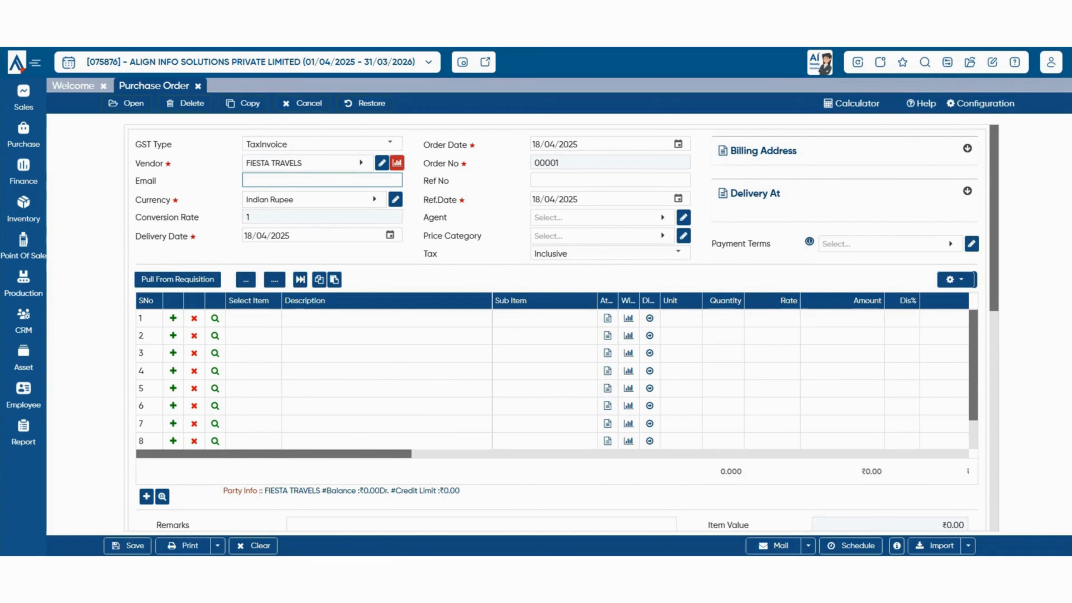
key(Tab)
key(Return)
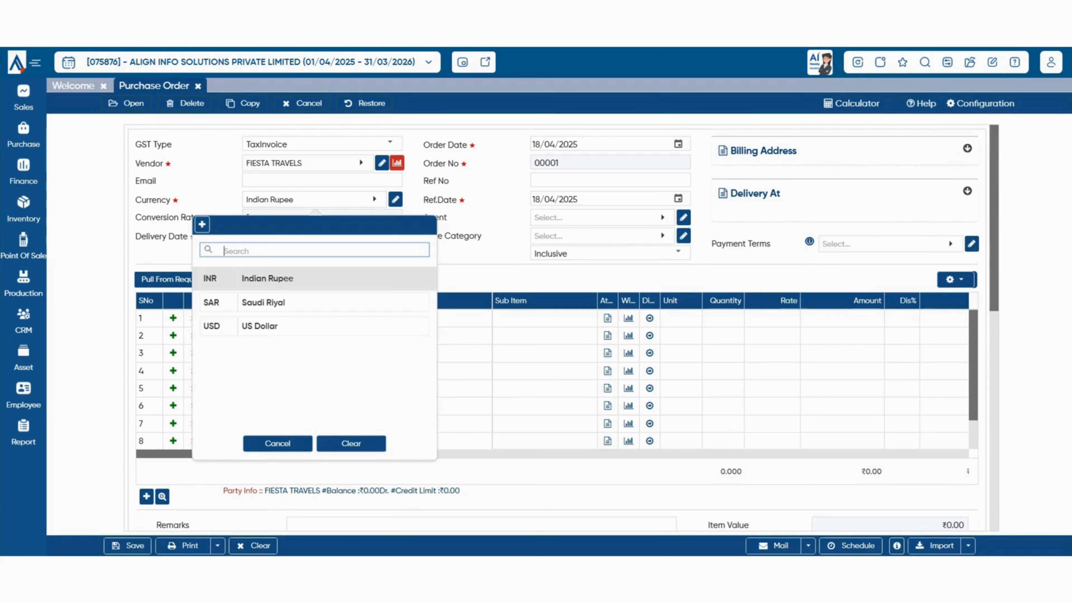
key(Return)
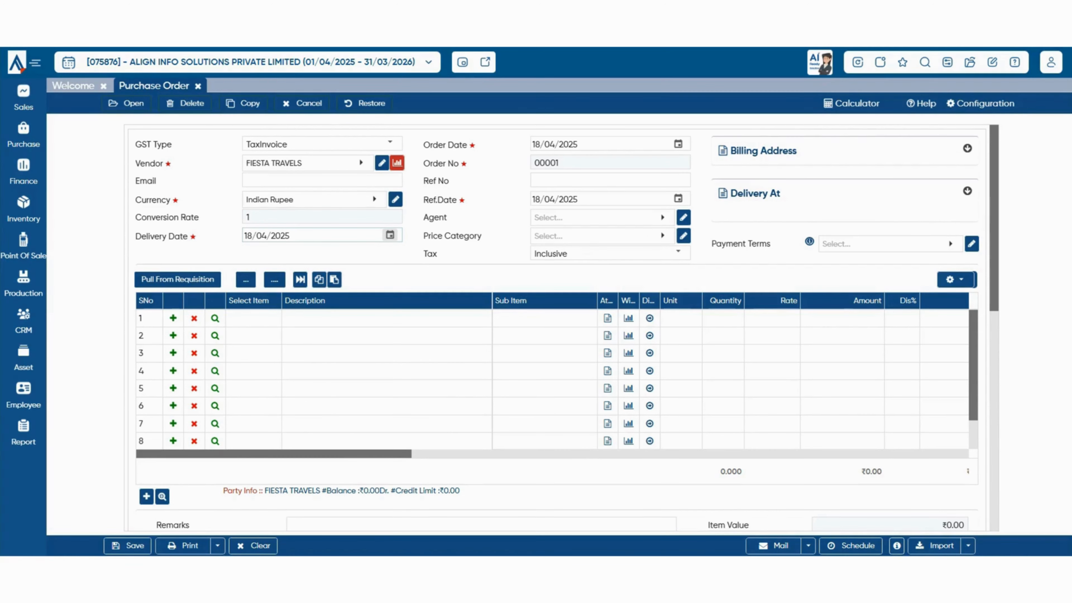
Check the delivery date calendar, the reference number field and the available agents without choosing anything.
click(390, 235)
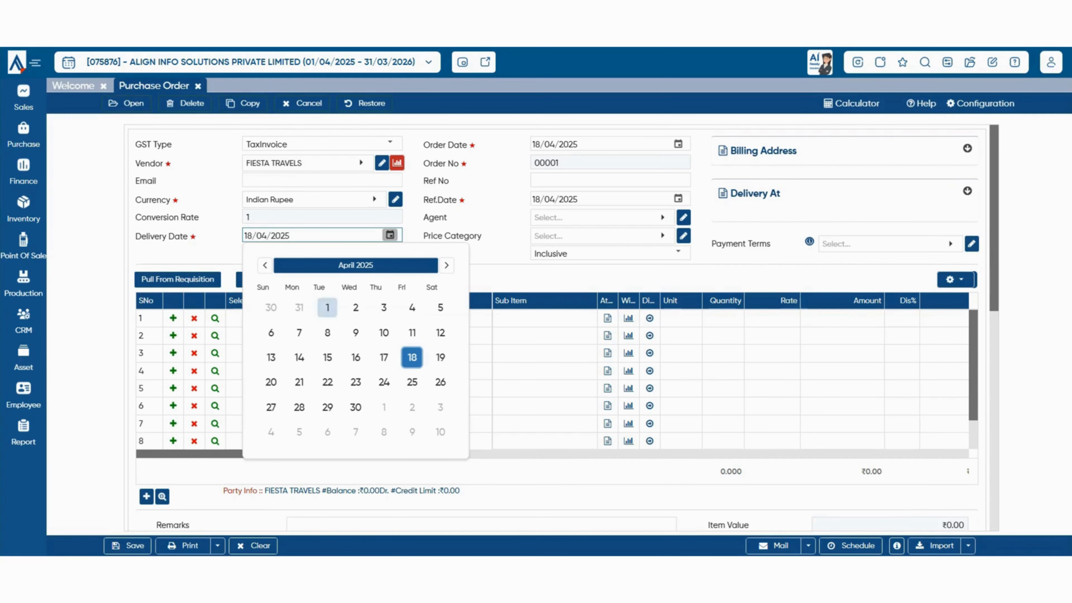
click(498, 255)
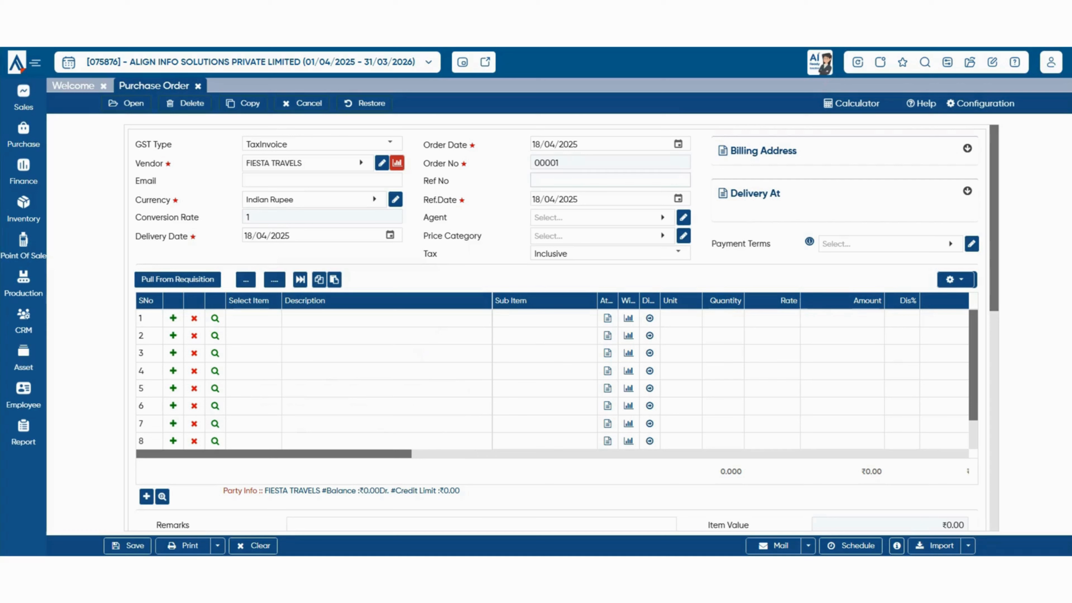
click(610, 181)
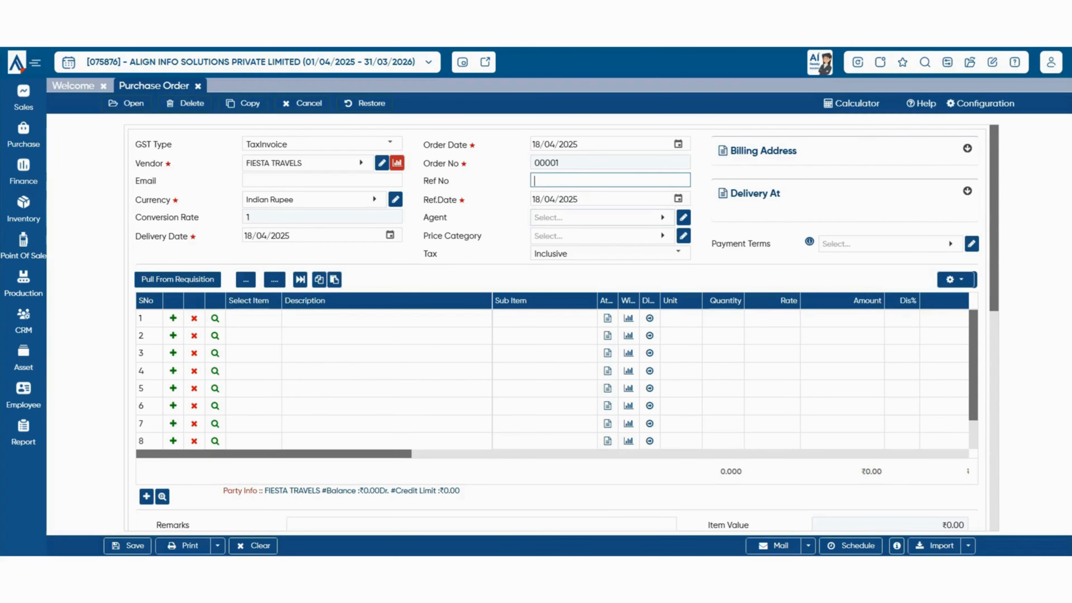
click(602, 218)
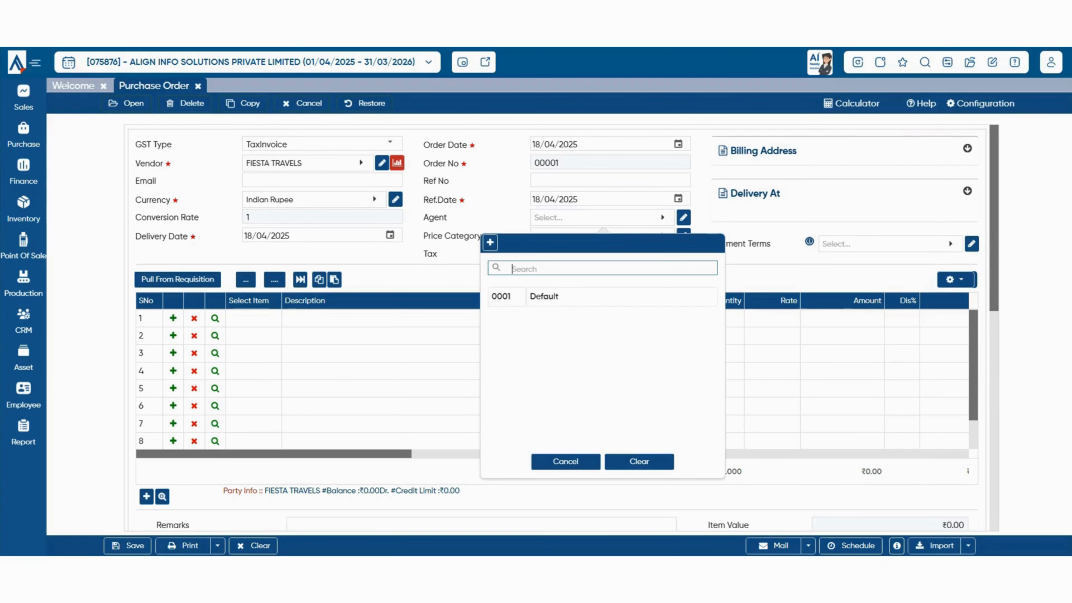
key(Escape)
Review the price category and purchase price list options, and choose Inclusive as the order's tax setting.
click(602, 236)
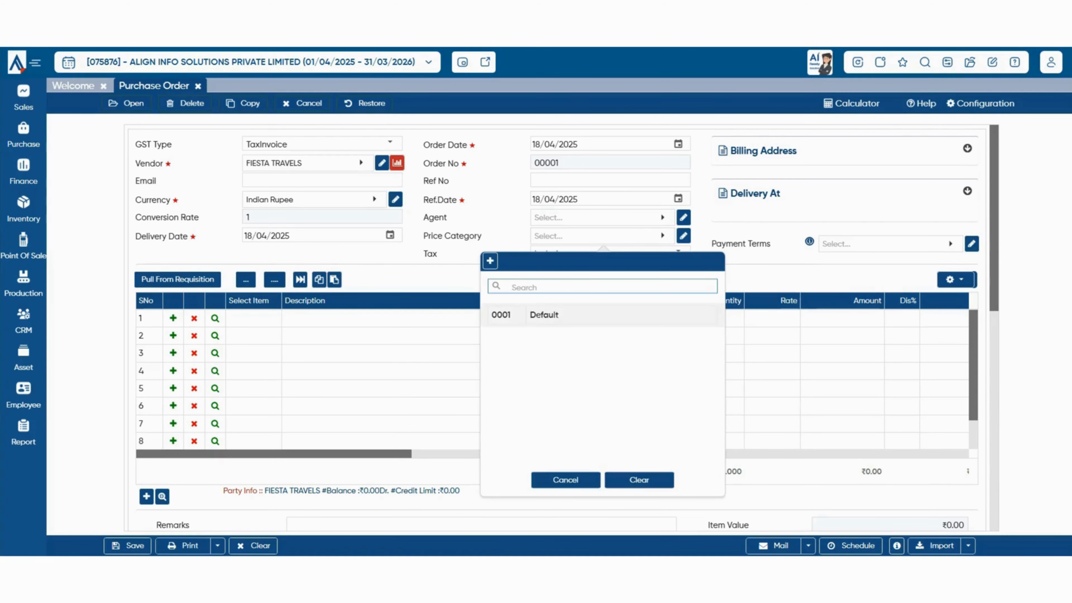
click(23, 135)
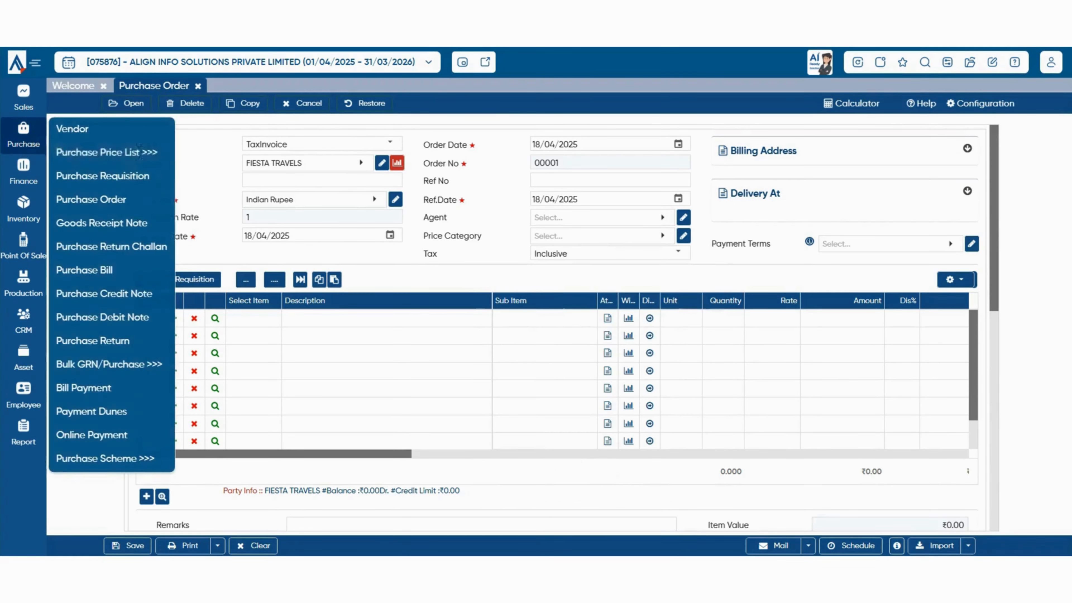
mouse_move(106, 153)
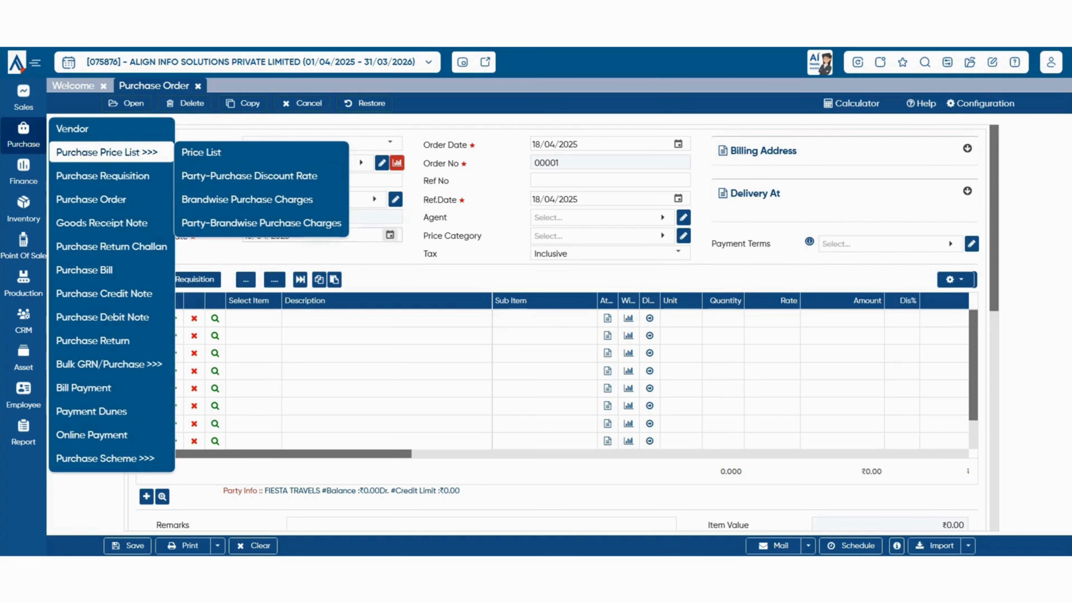
click(600, 236)
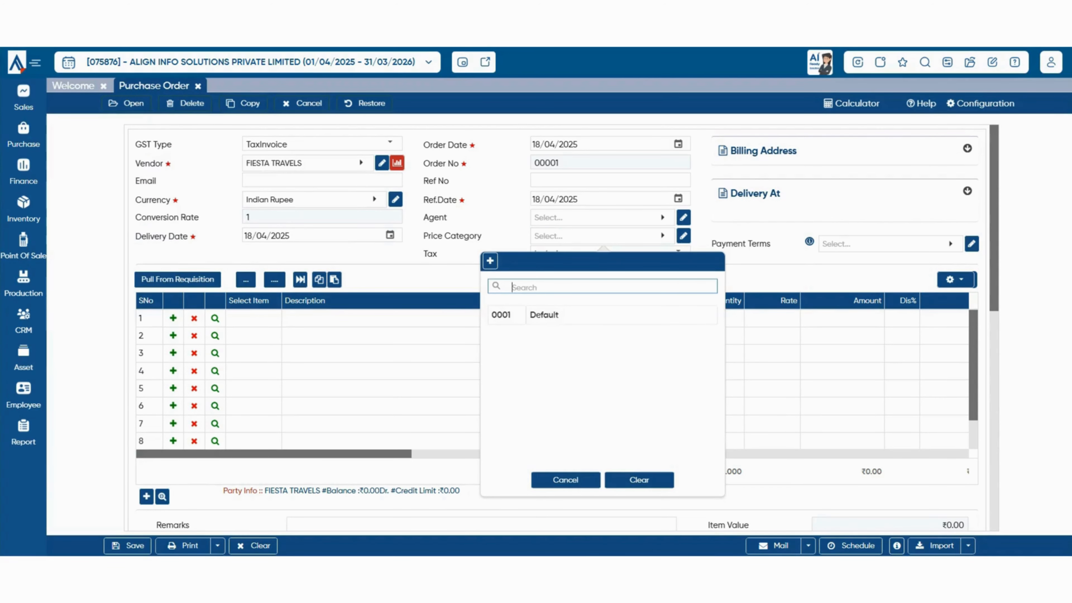
click(566, 480)
click(678, 253)
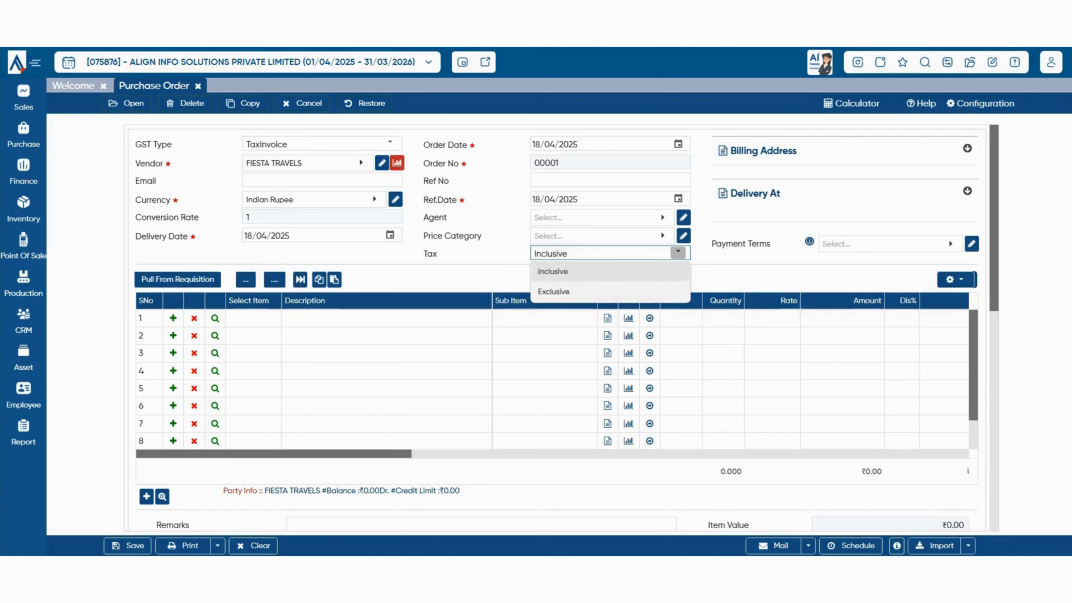
click(553, 272)
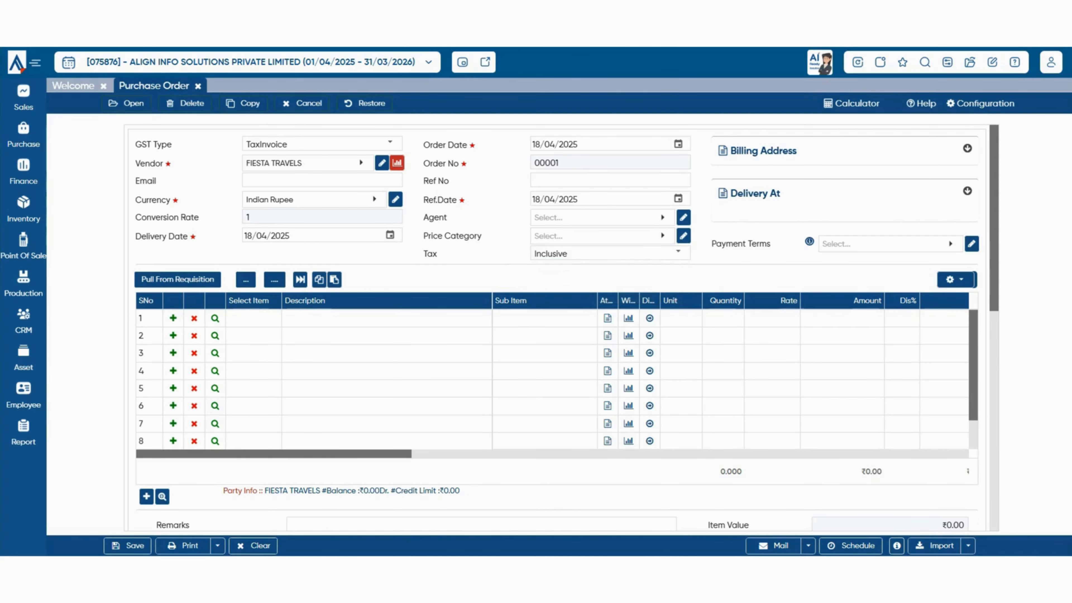
Review the billing and delivery address details, including the Ship To choices and the form for a new shipping address.
click(967, 148)
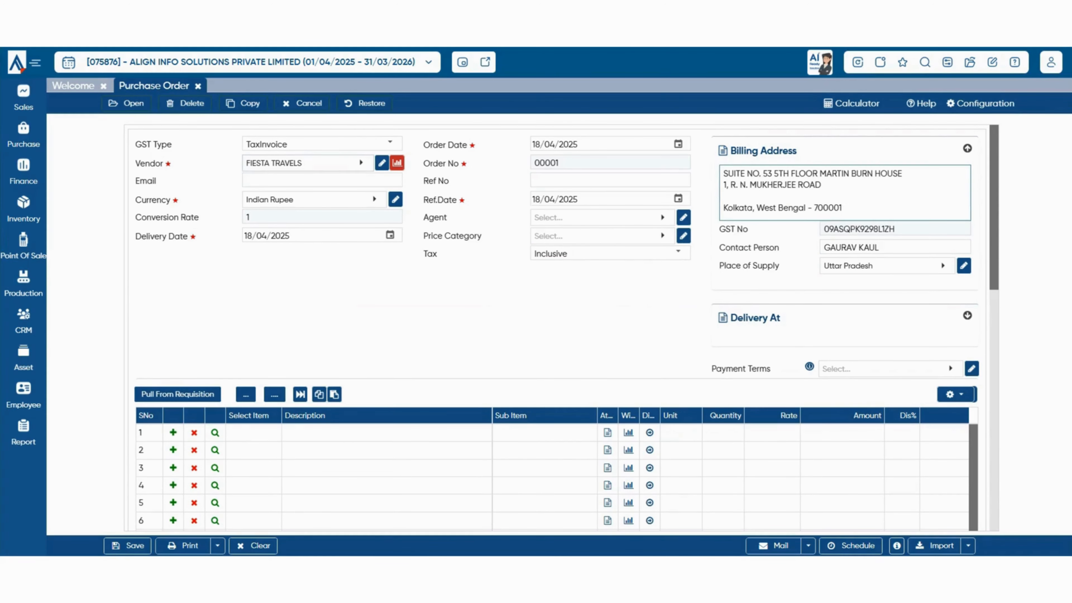
click(968, 316)
scroll(886, 317, down, 1)
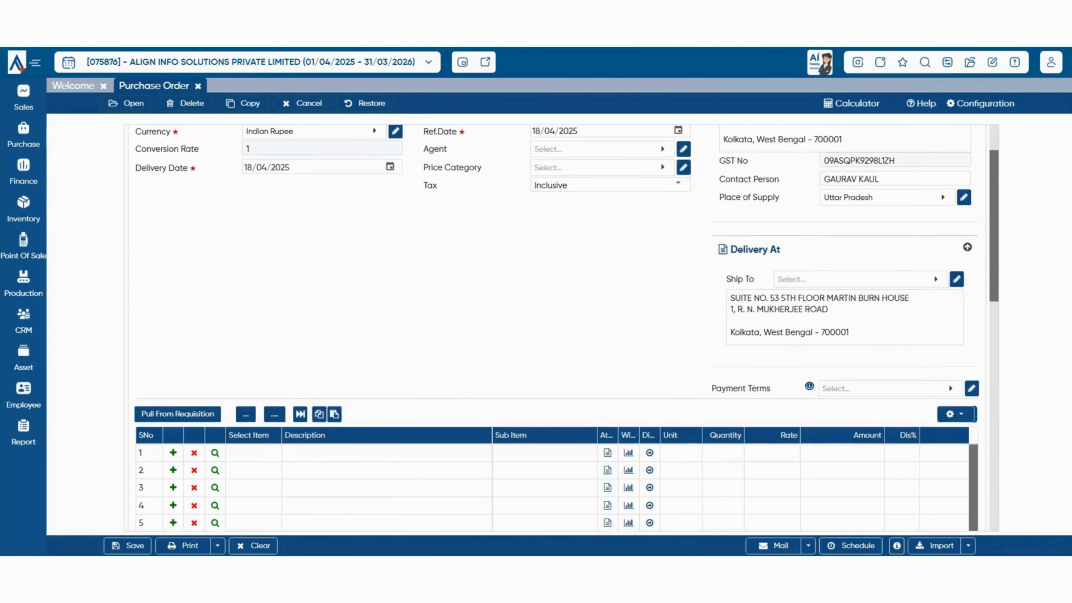
click(861, 277)
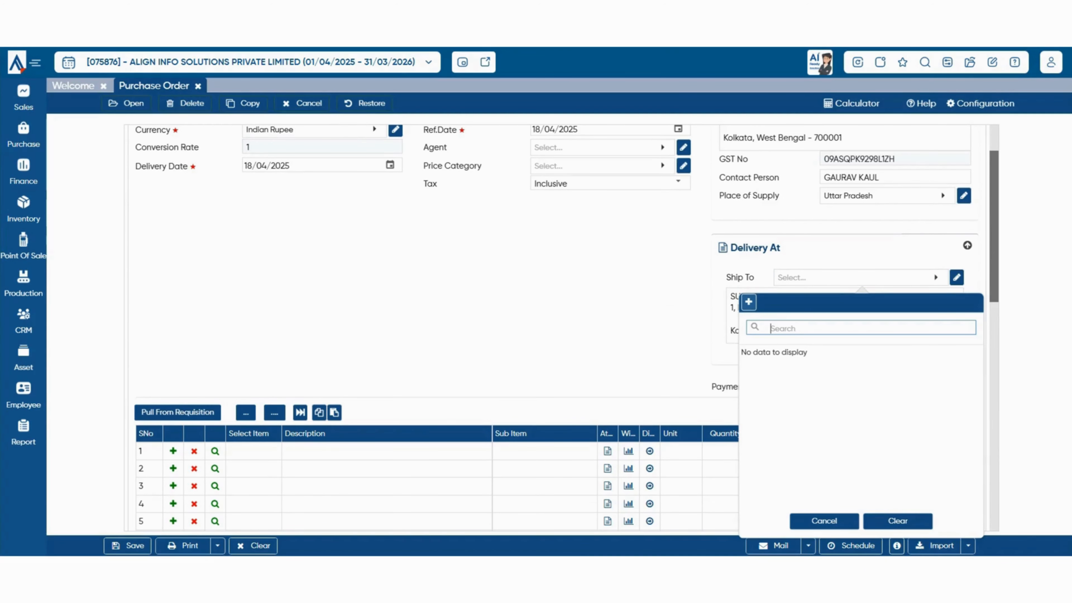
click(749, 302)
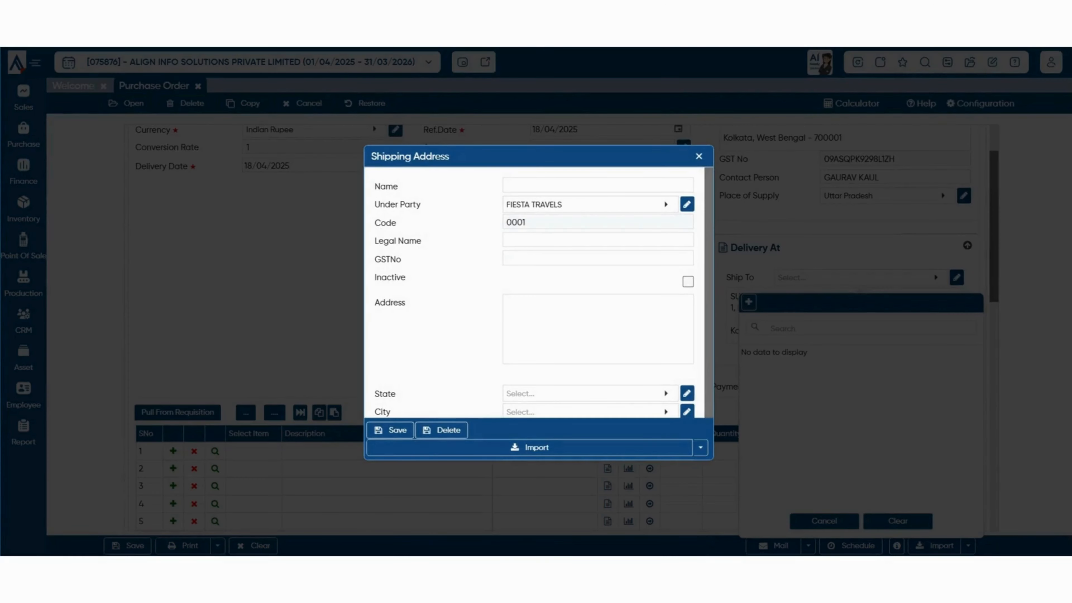
click(700, 156)
click(825, 522)
click(968, 245)
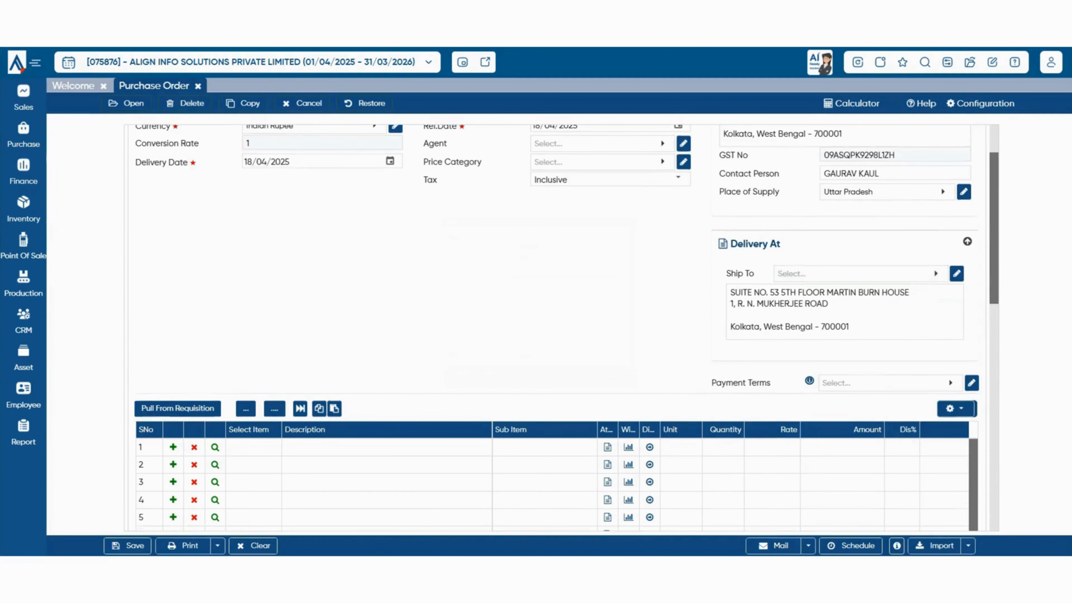
scroll(968, 246, up, 1)
click(968, 148)
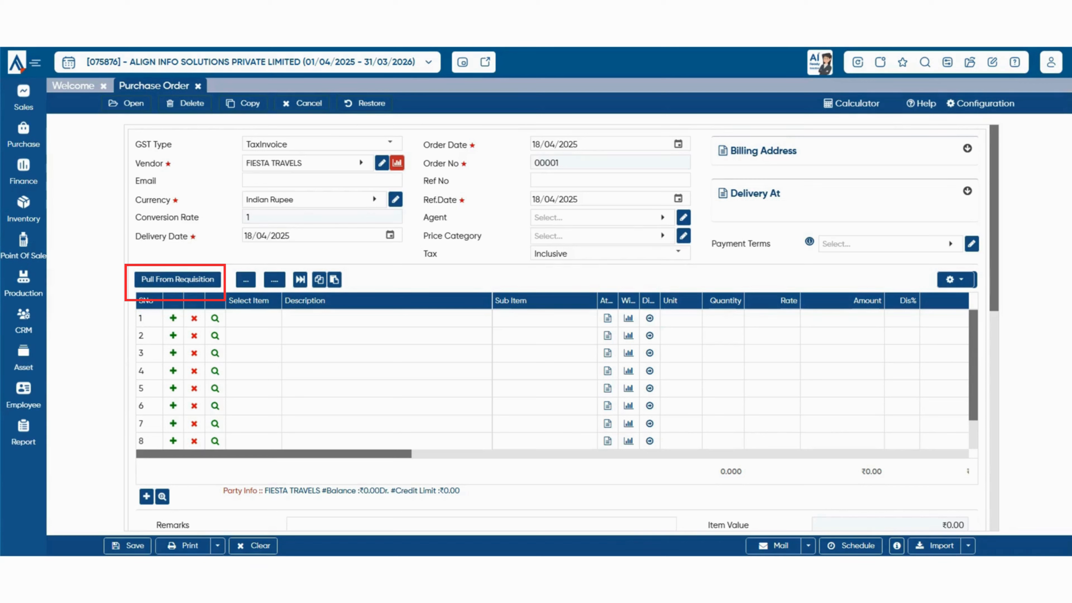
Pull AlignBooks Additional User and AlignBooks Aditional Location from the purchase requisition into the order.
click(178, 279)
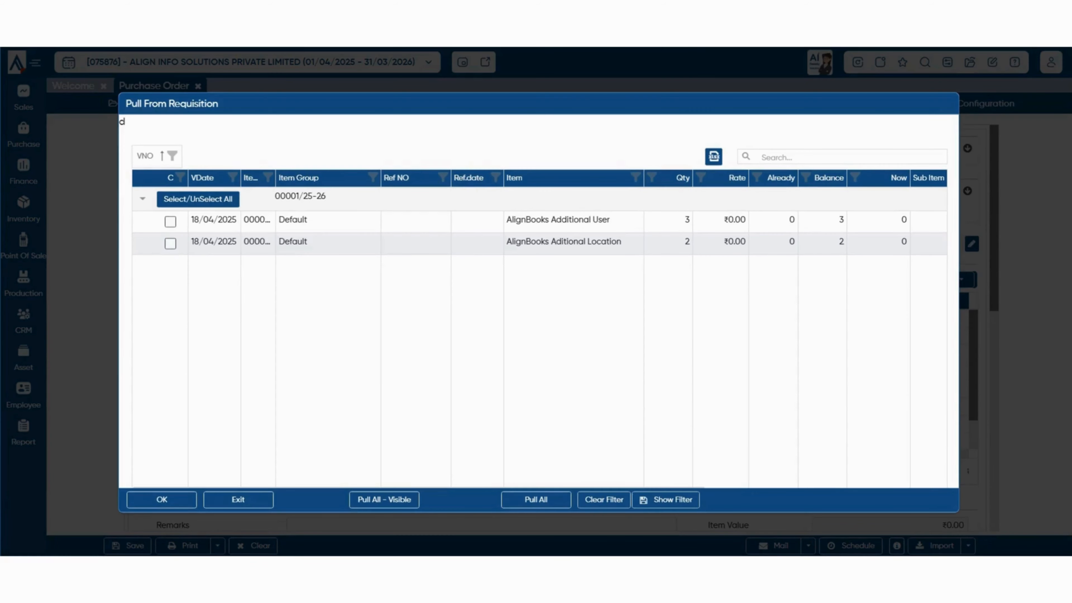
click(170, 221)
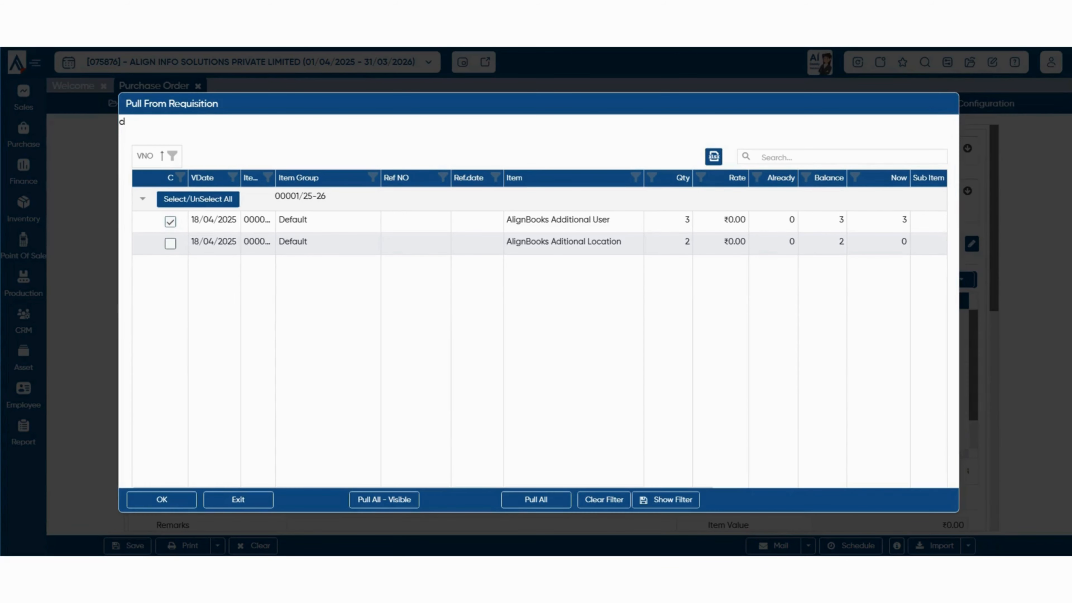
click(170, 244)
click(162, 499)
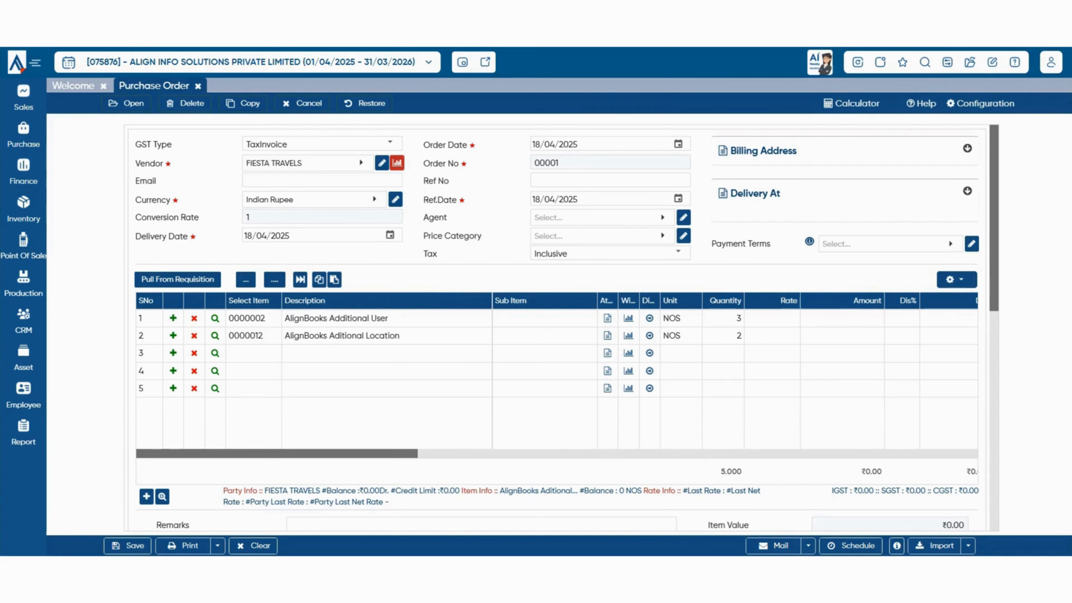
Examine the item grid's discount, tax, cess, requisition, barcode and HSN columns for the pulled items.
click(956, 280)
scroll(735, 380, right, 8)
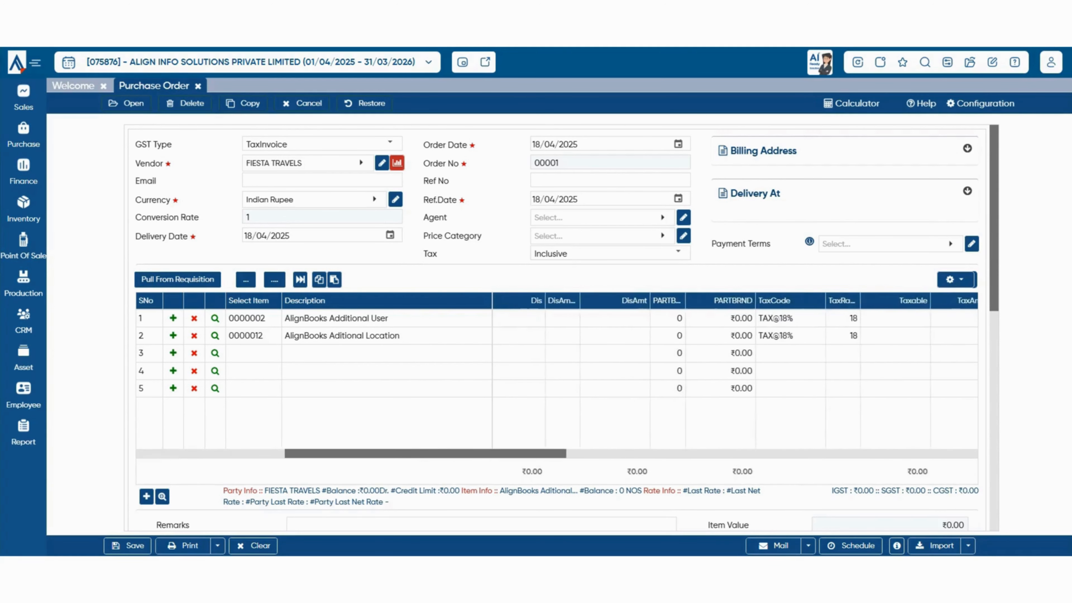
scroll(557, 380, right, 10)
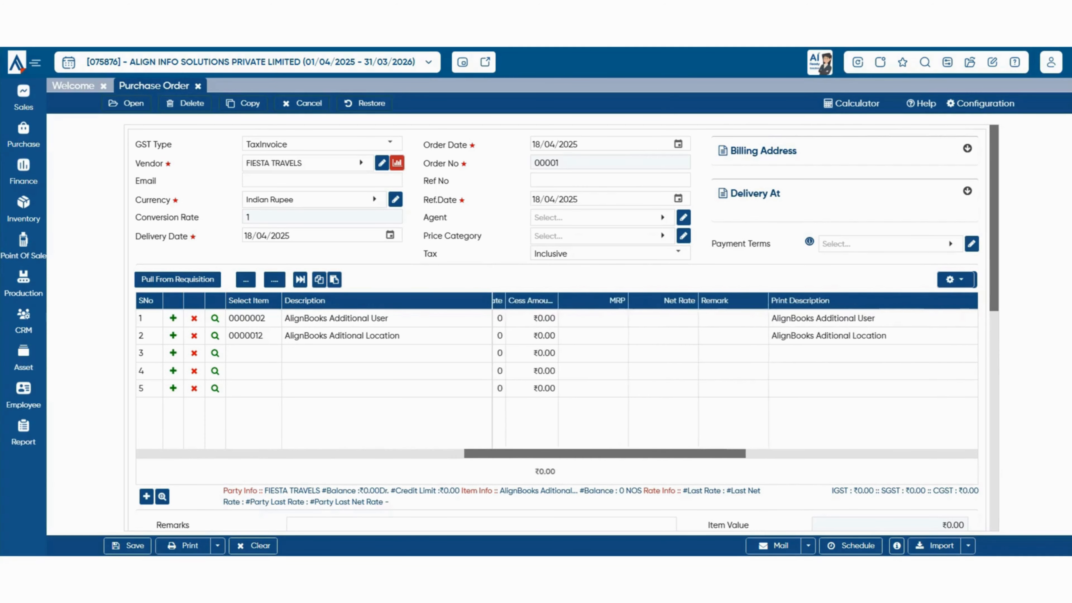
scroll(735, 380, right, 10)
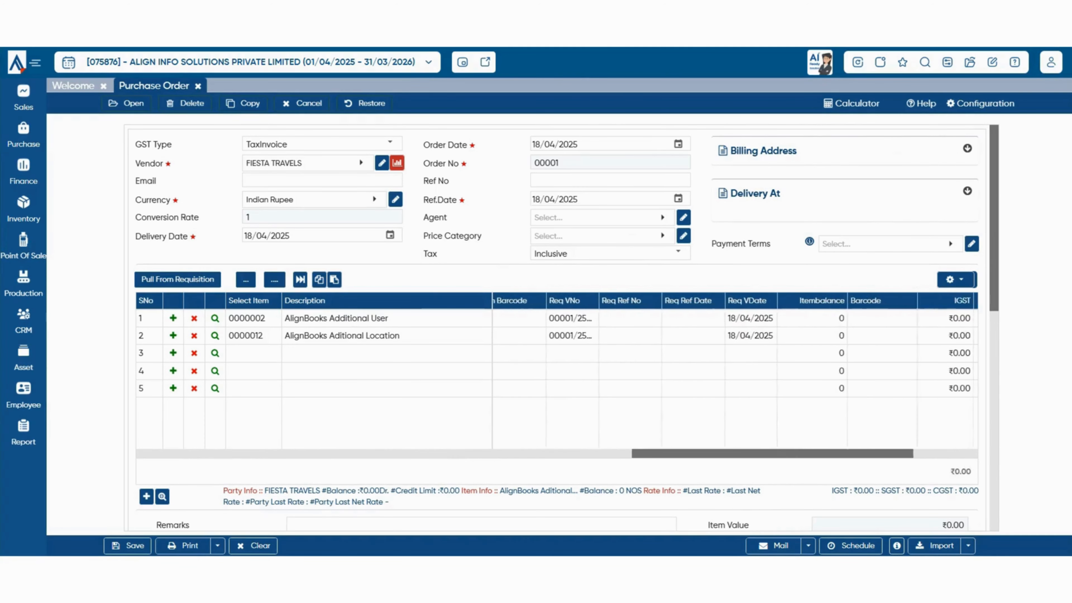
scroll(735, 380, right, 6)
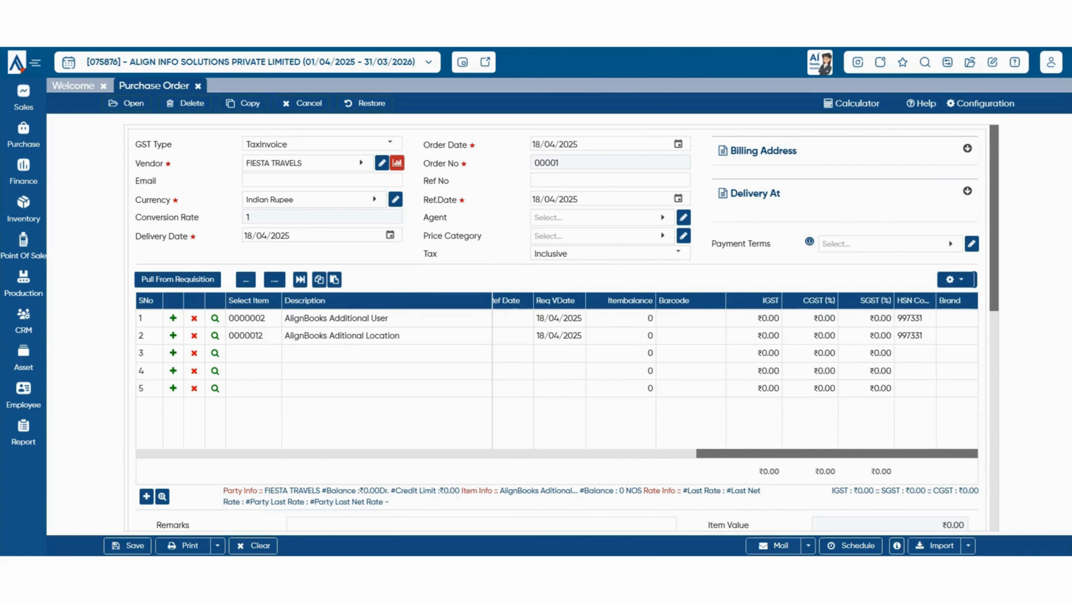
scroll(735, 380, left, 20)
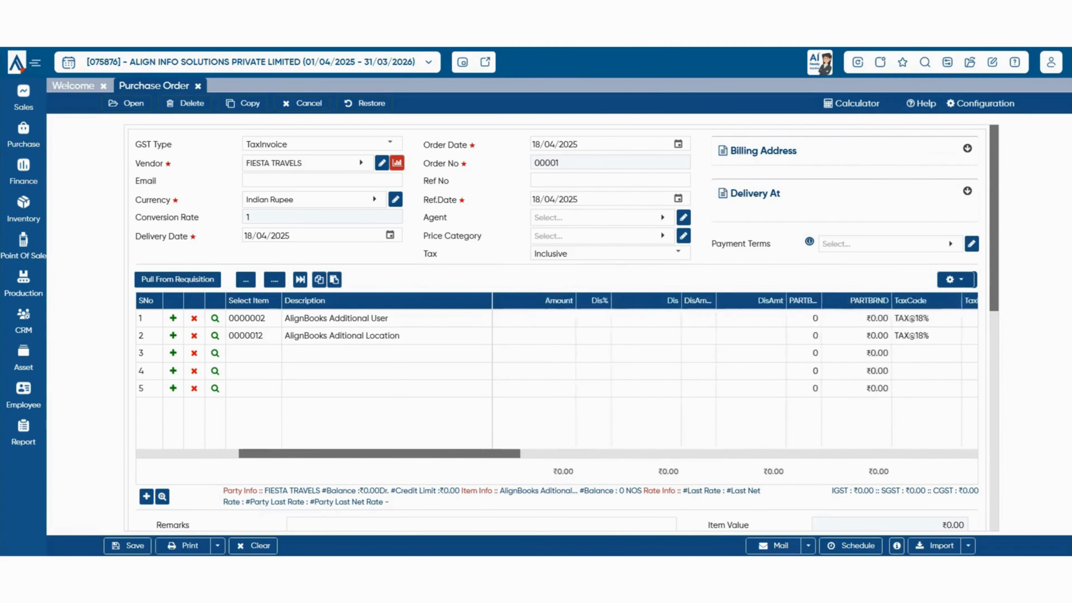
Add the remark "Being Purchase Order Generated" and enter the item rates, with ₹450 for AlignBooks Aditional Location.
scroll(565, 327, down, 5)
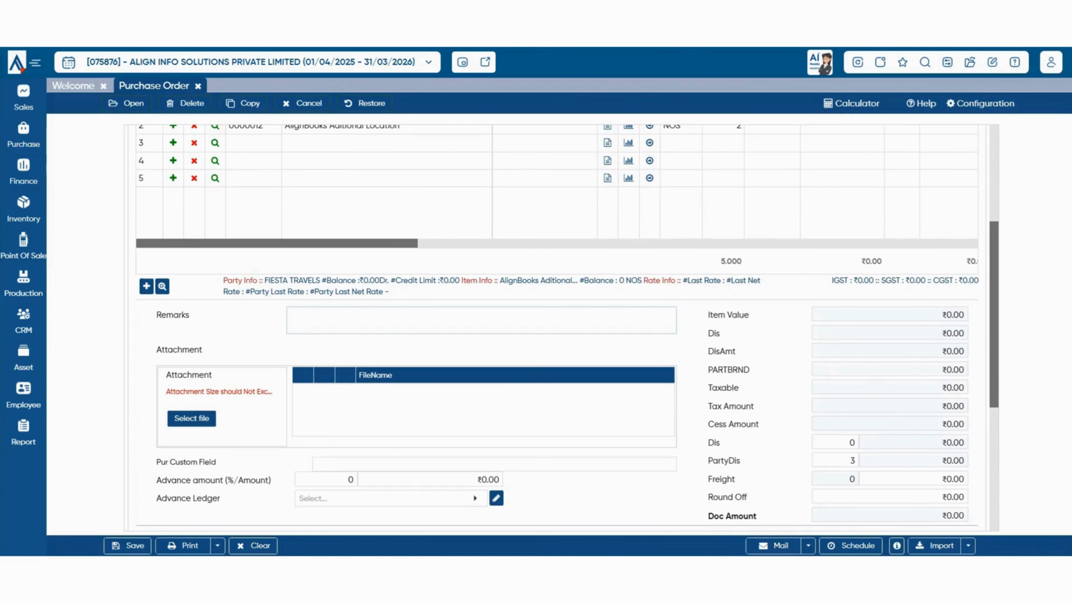
text(Being Purchase Order Generated)
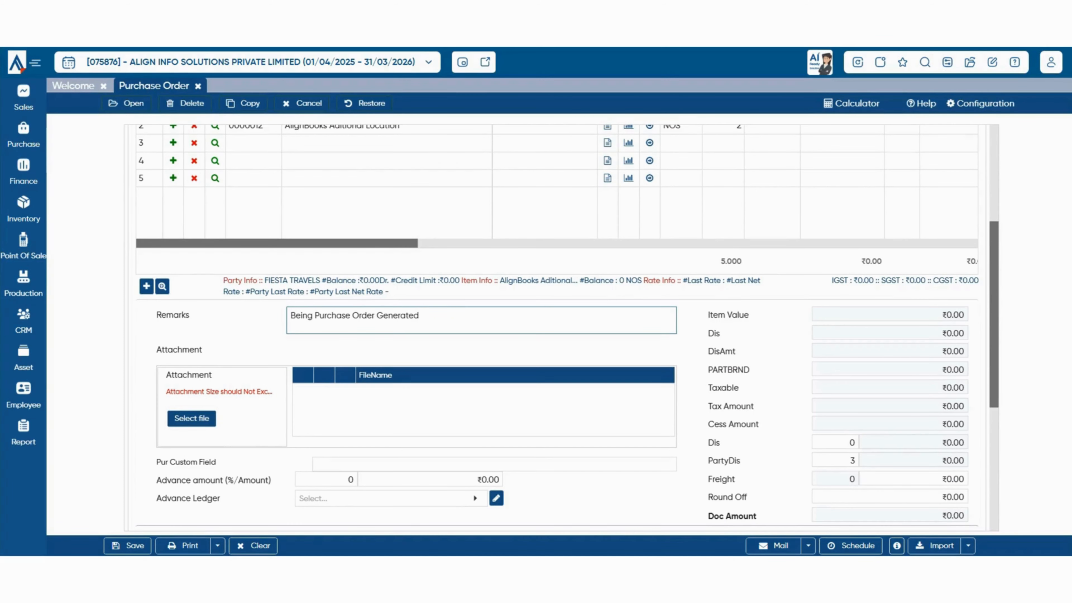
scroll(562, 329, up, 1)
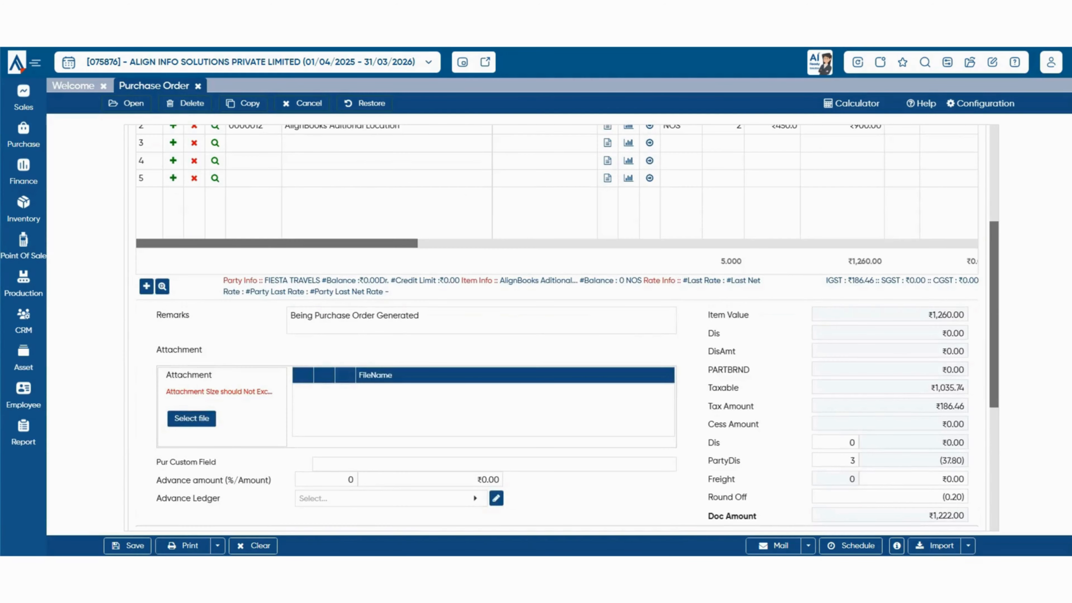
Examine the advance amount fields and the ledgers offered for Advance Ledger without selecting one.
scroll(562, 327, down, 2)
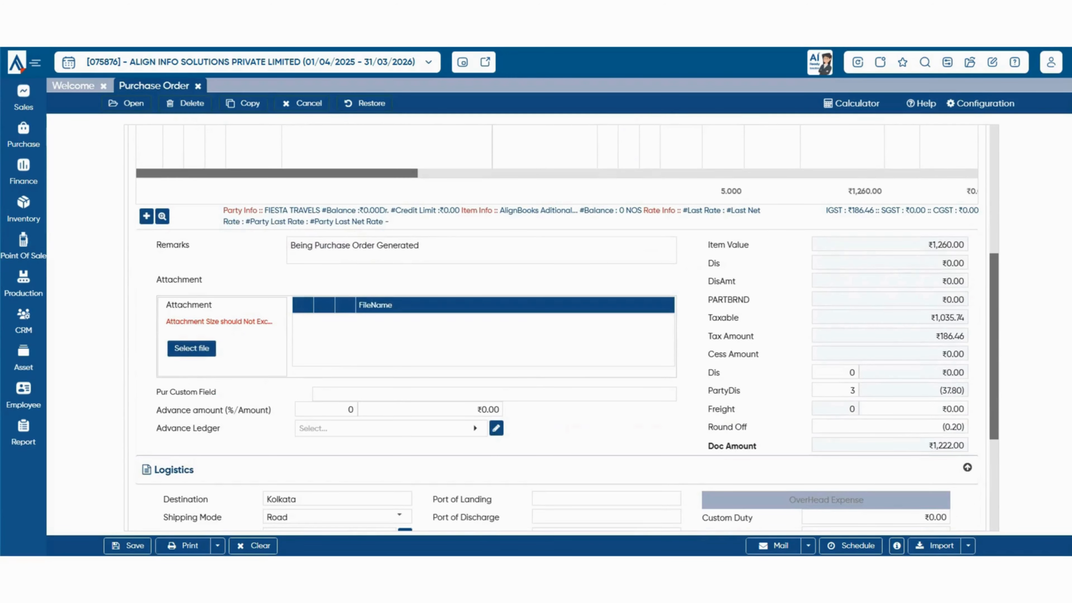
scroll(561, 328, down, 1)
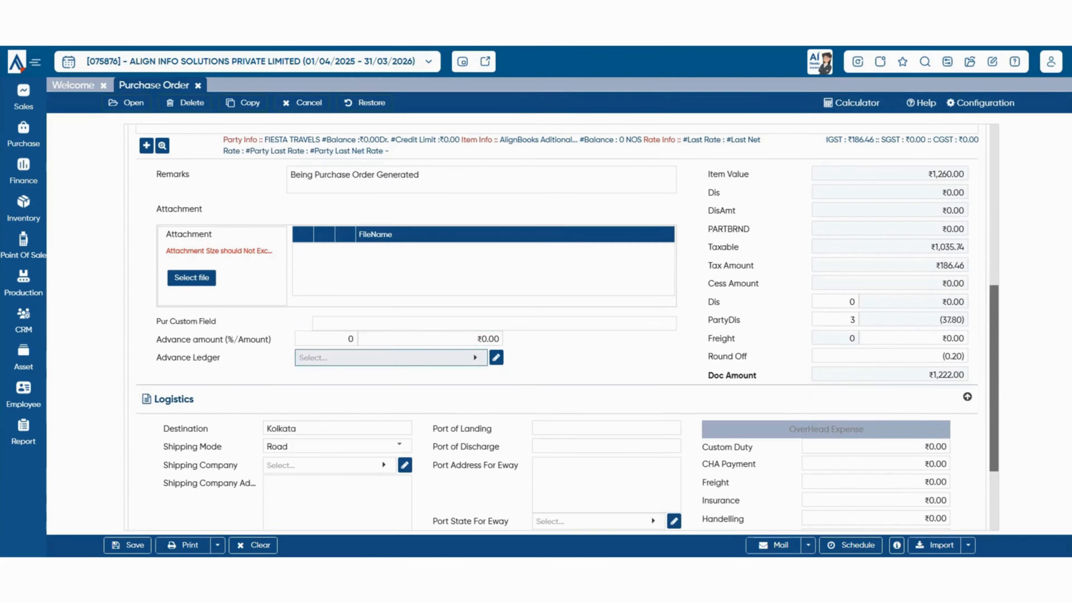
click(390, 358)
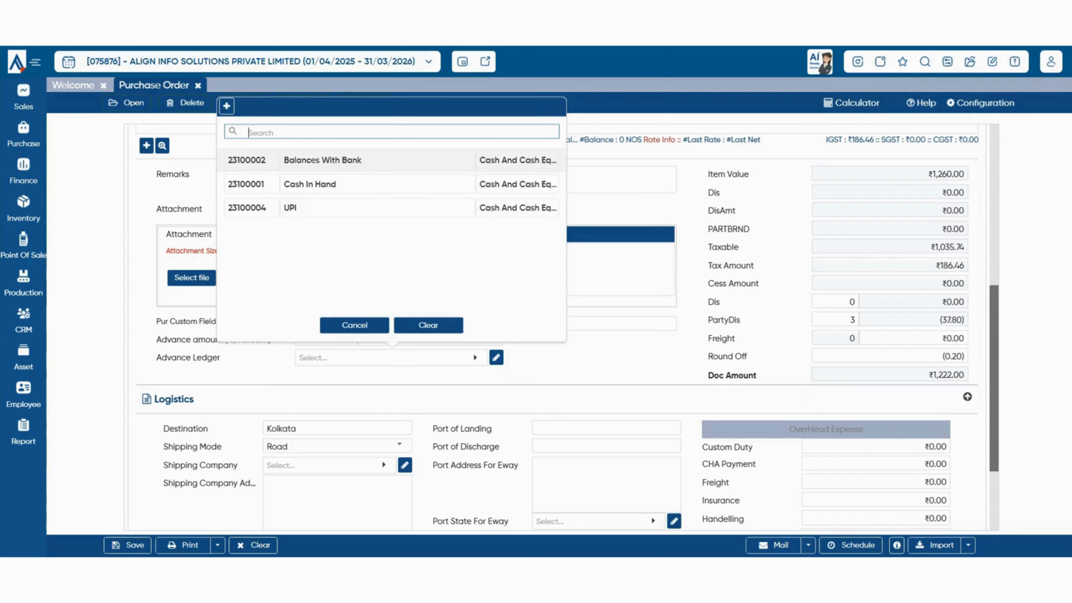
key(Down)
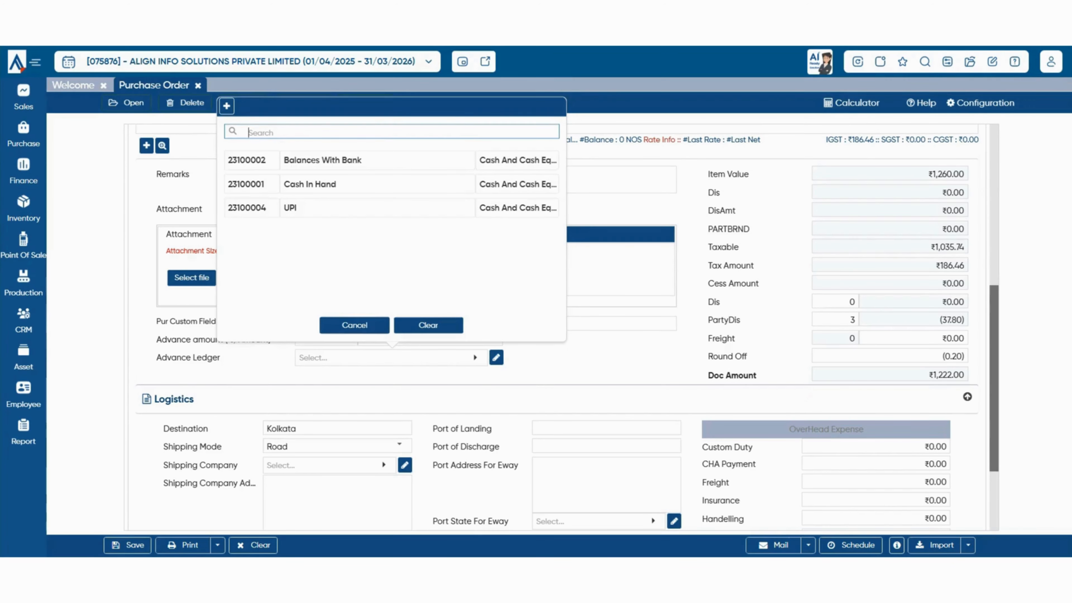
click(355, 325)
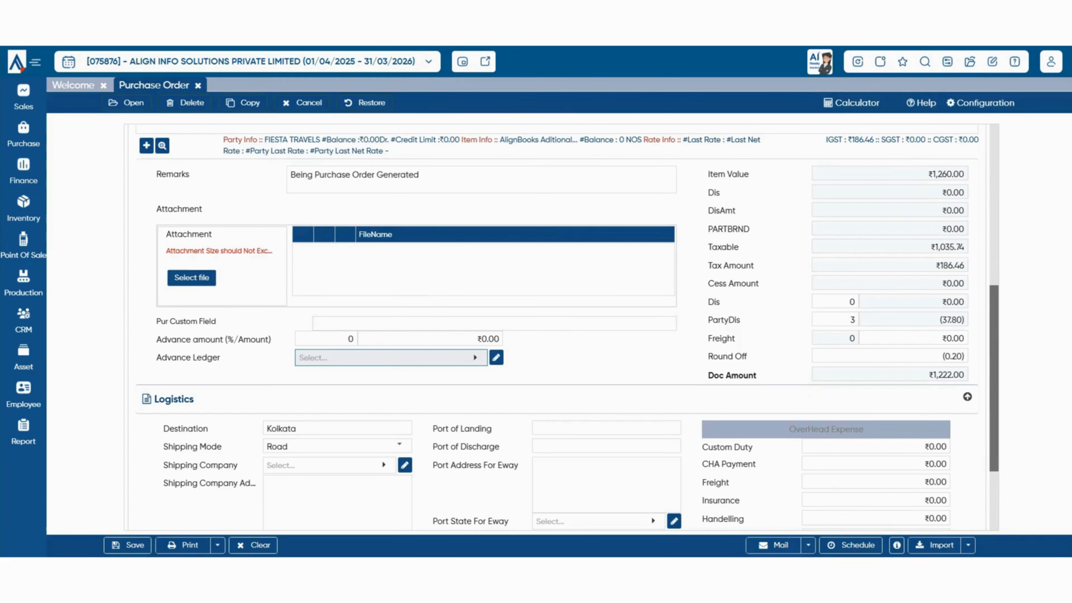
Examine the purchase order's Logistics and overhead expense fields, including Insurance, along with its print and import options.
scroll(561, 328, down, 3)
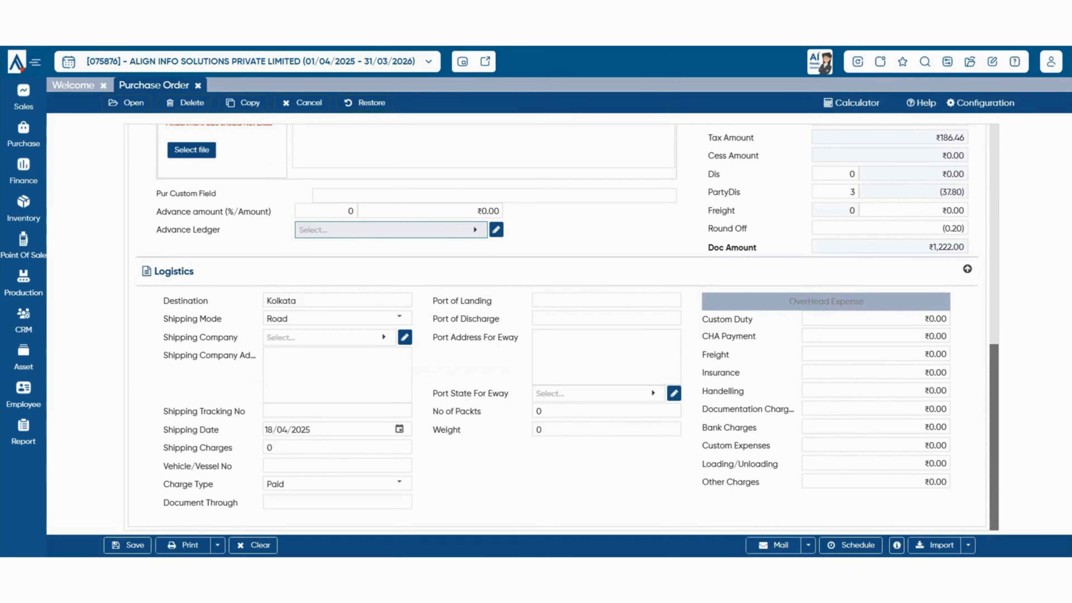
double_click(721, 373)
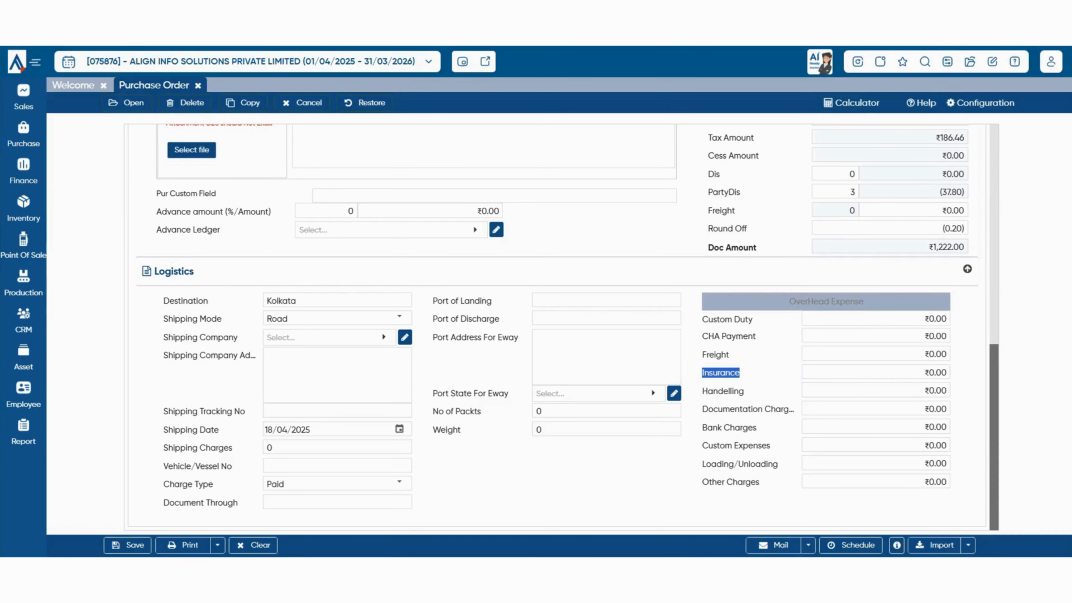
click(721, 374)
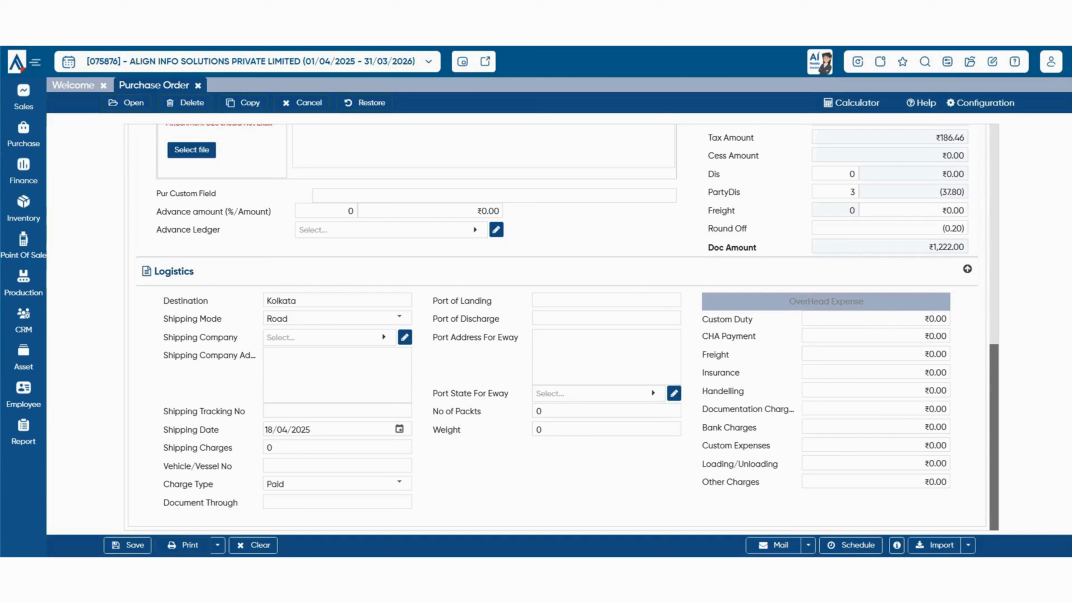
click(218, 545)
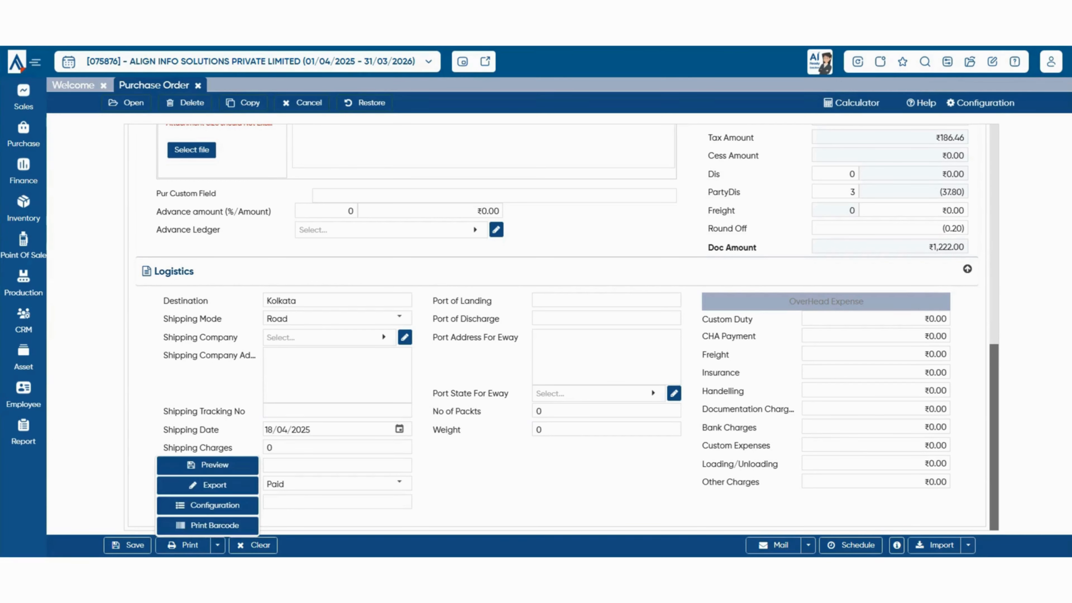
click(217, 545)
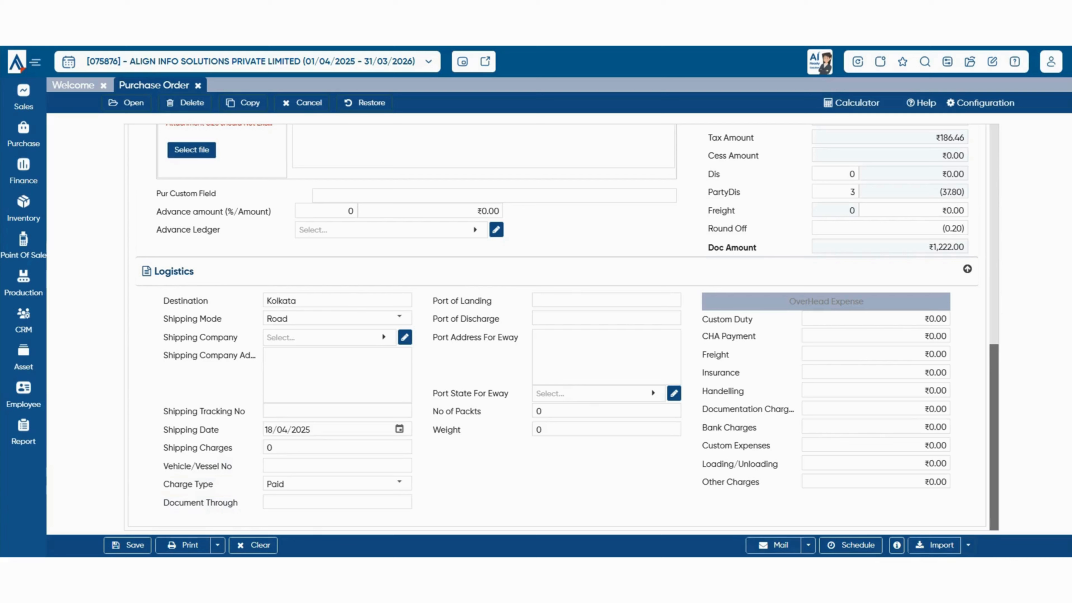
click(969, 546)
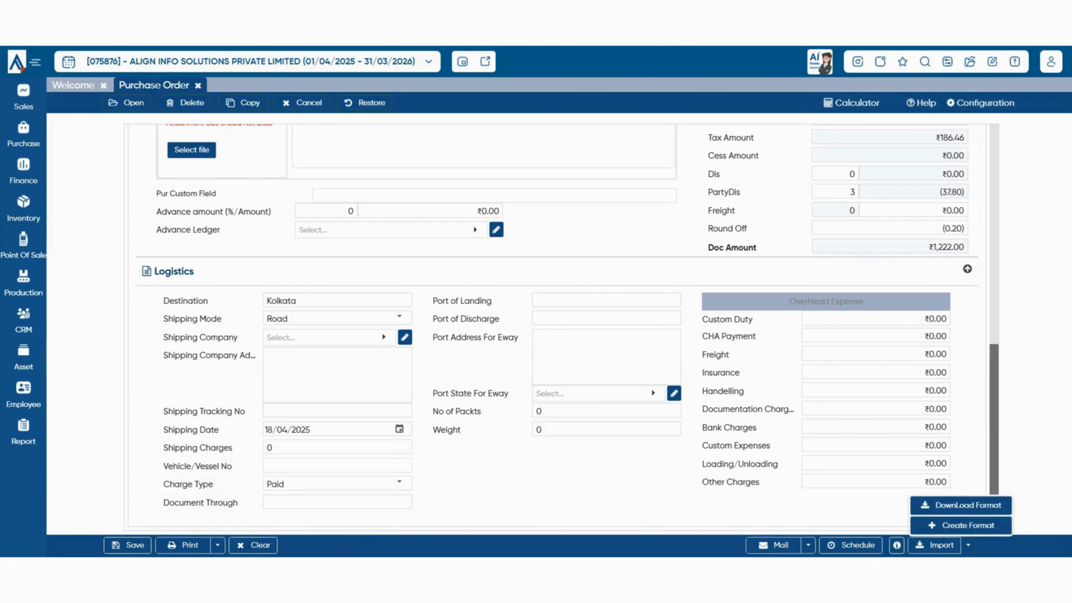
click(969, 545)
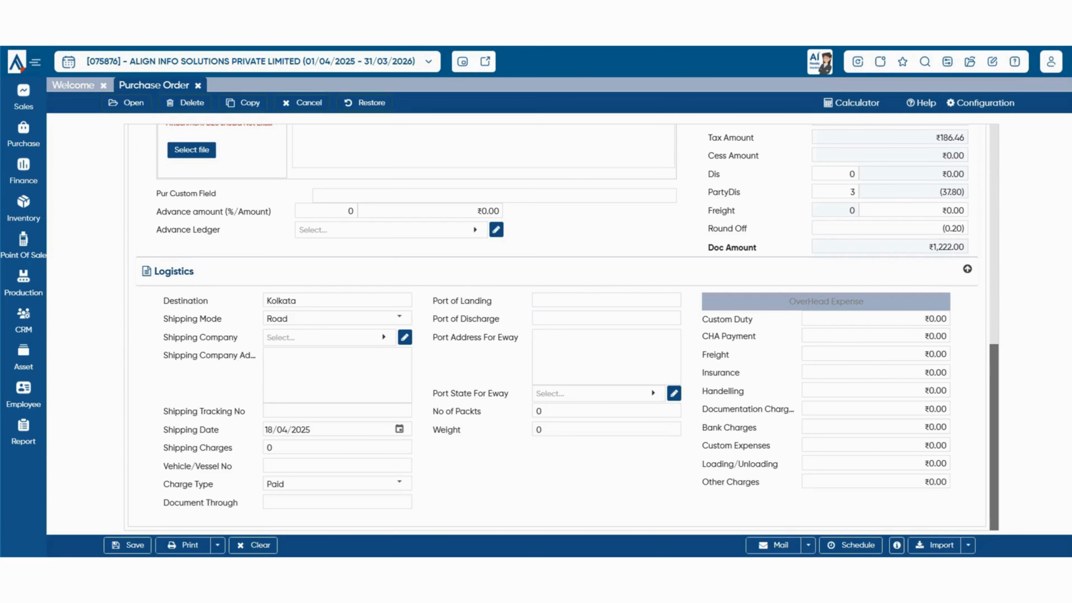
Close the purchase order and open a new Goods Receipt Note.
scroll(561, 329, up, 5)
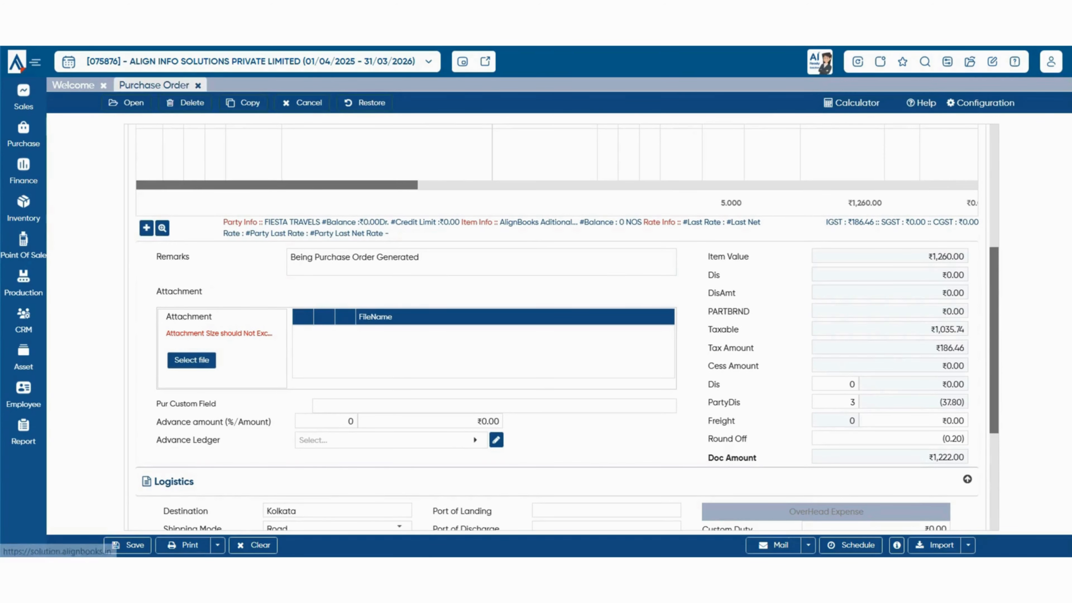
click(198, 86)
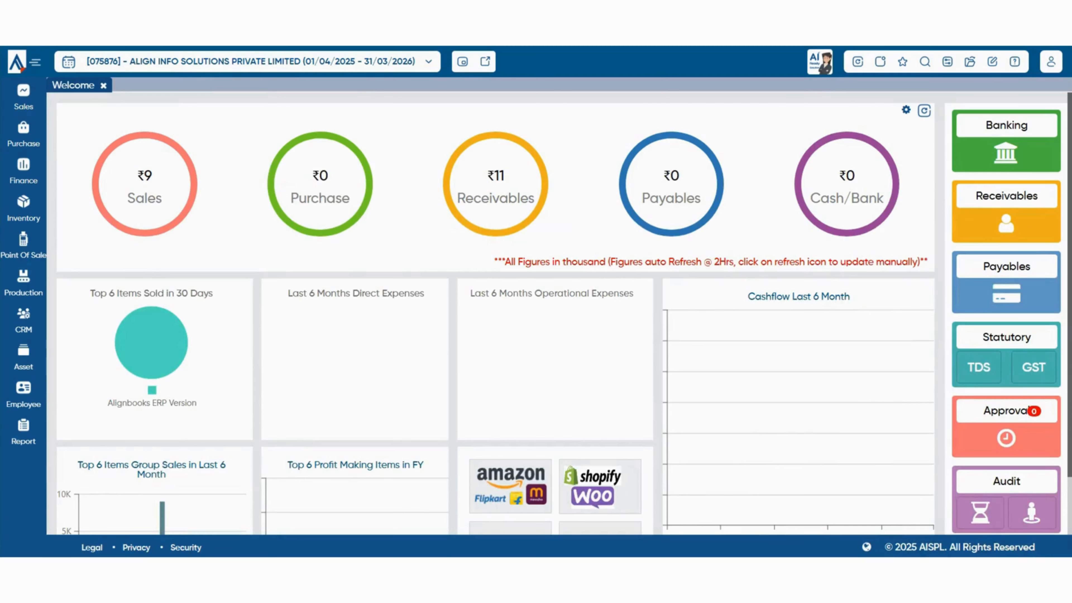
mouse_move(23, 135)
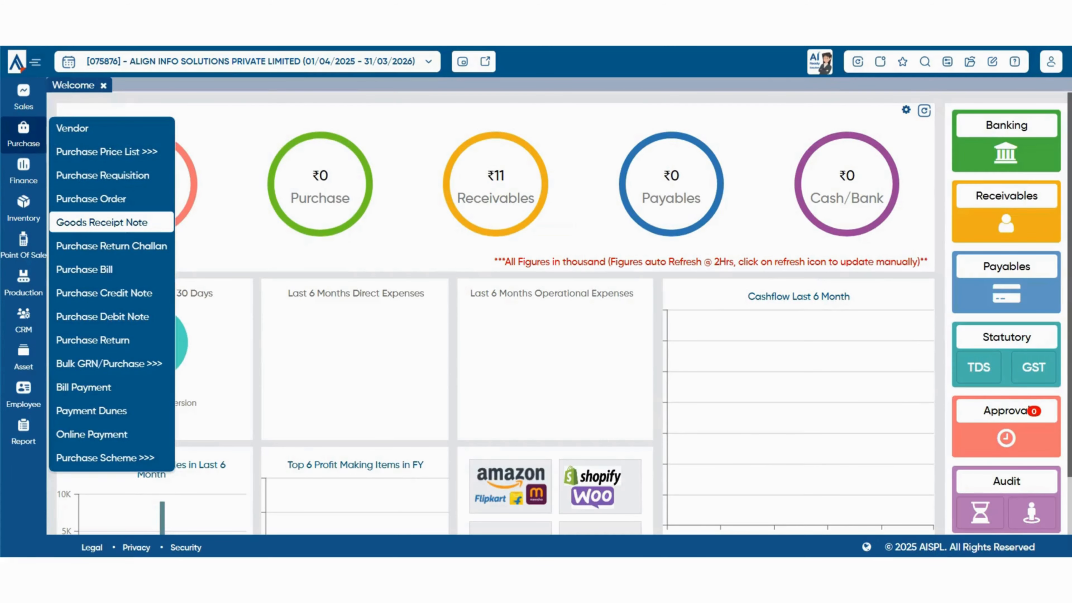
click(101, 222)
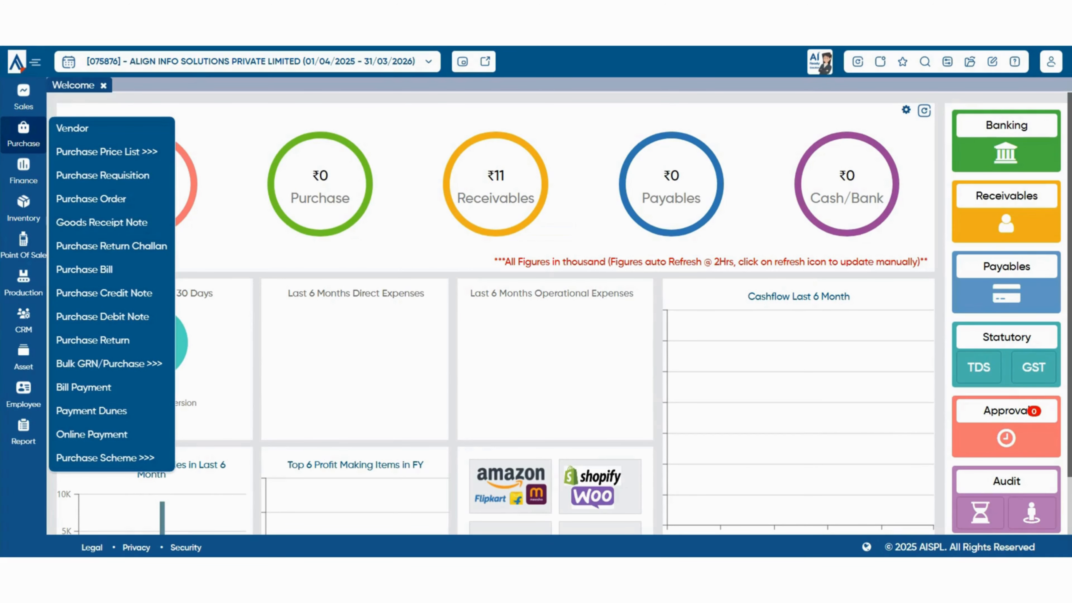
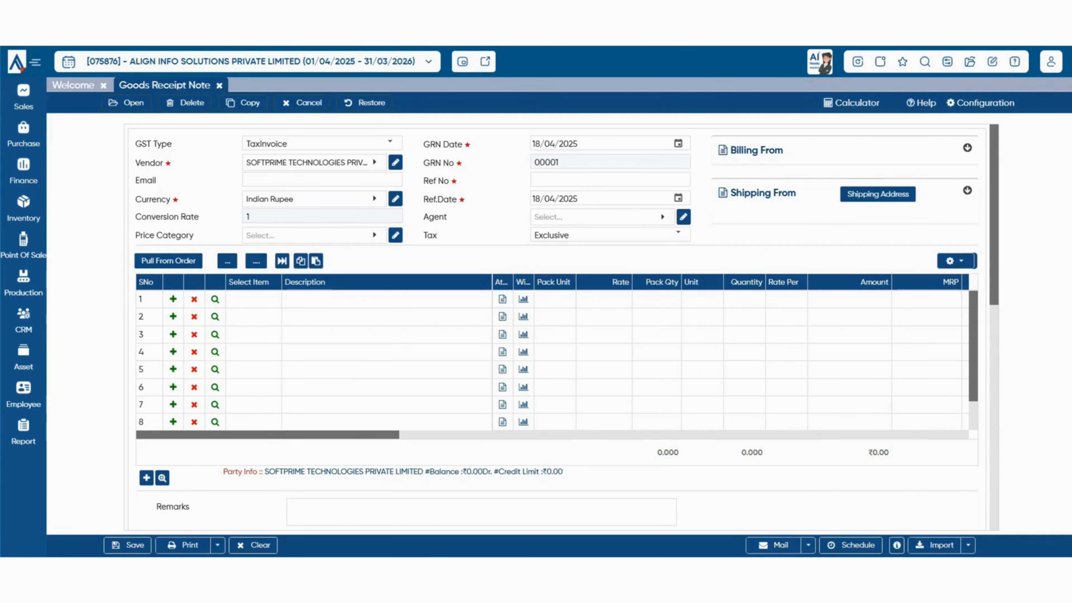
Pull the Teams Subscription line from the SOFTPRIME TECHNOLOGIES PRIVATE LIMITED order into the goods receipt note.
click(168, 261)
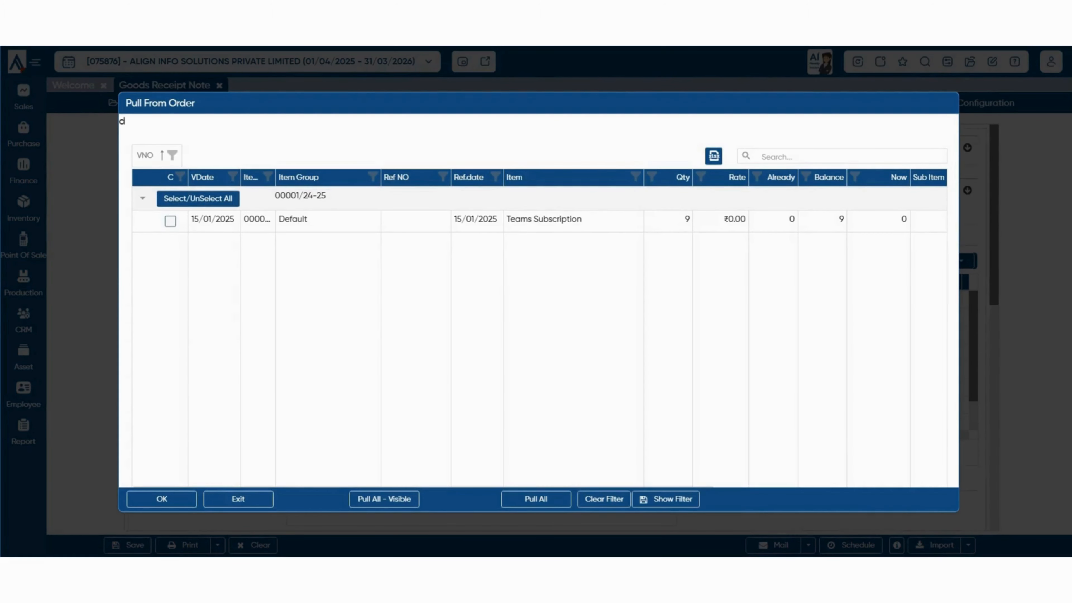
click(170, 222)
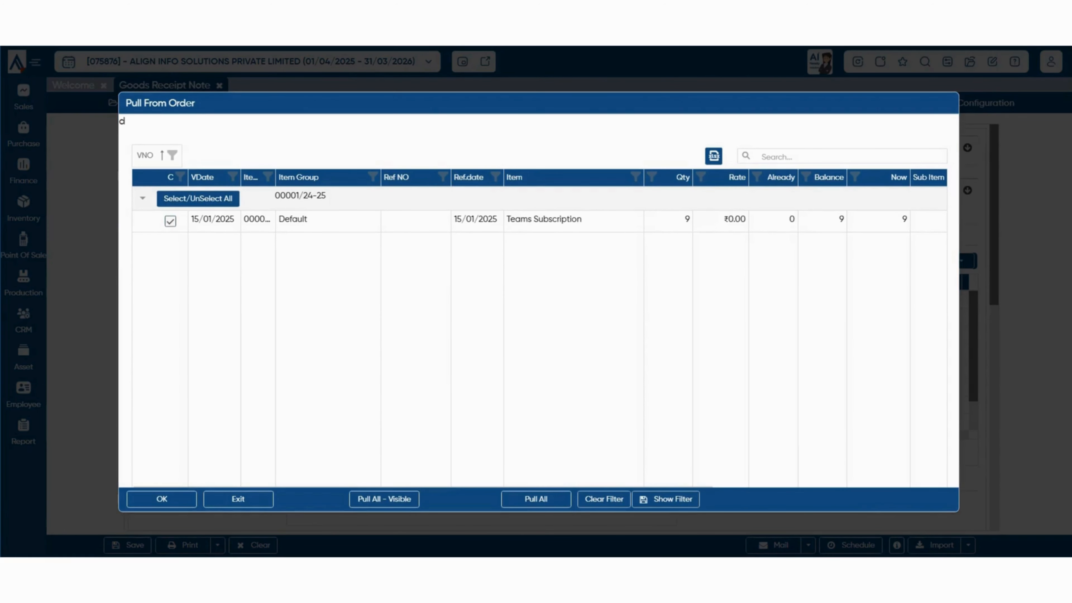
click(162, 499)
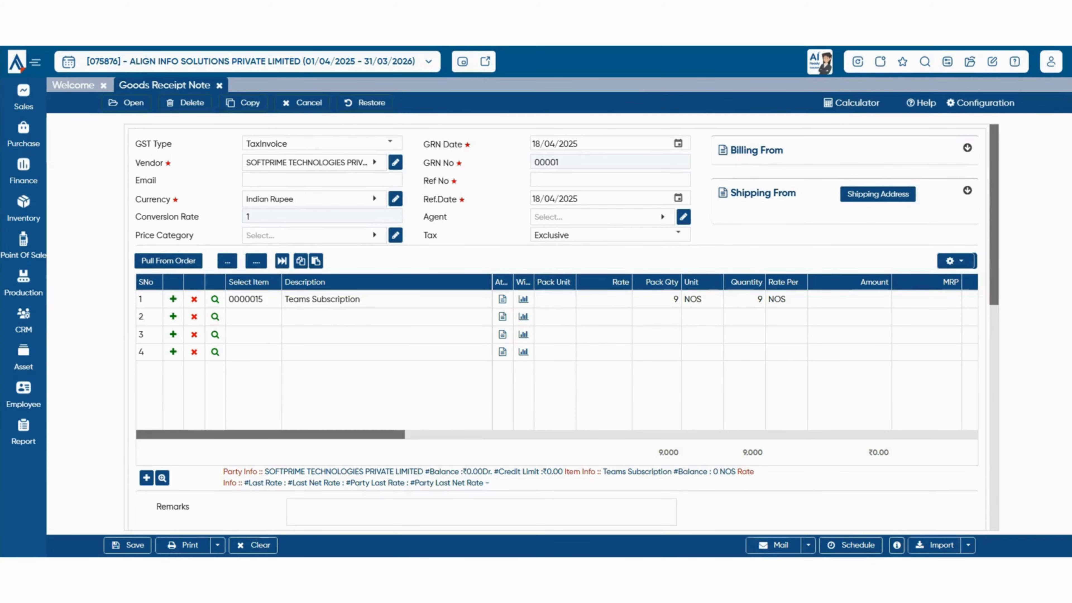
Enter the remark "grn" and review the goods receipt note's logistics, e-way, IRN and overhead expense fields.
scroll(557, 327, down, 3)
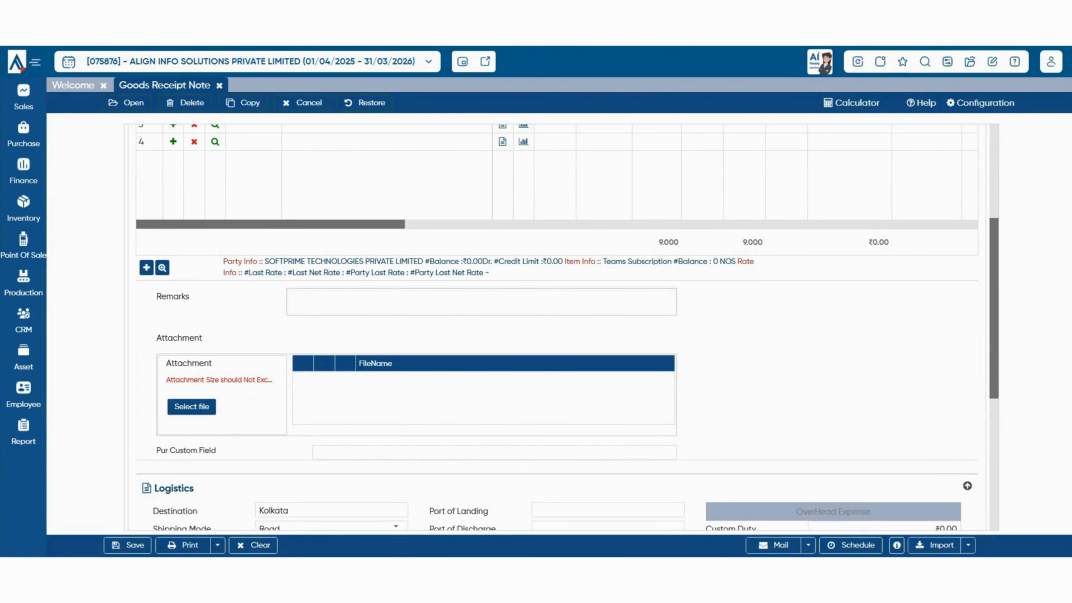
click(482, 302)
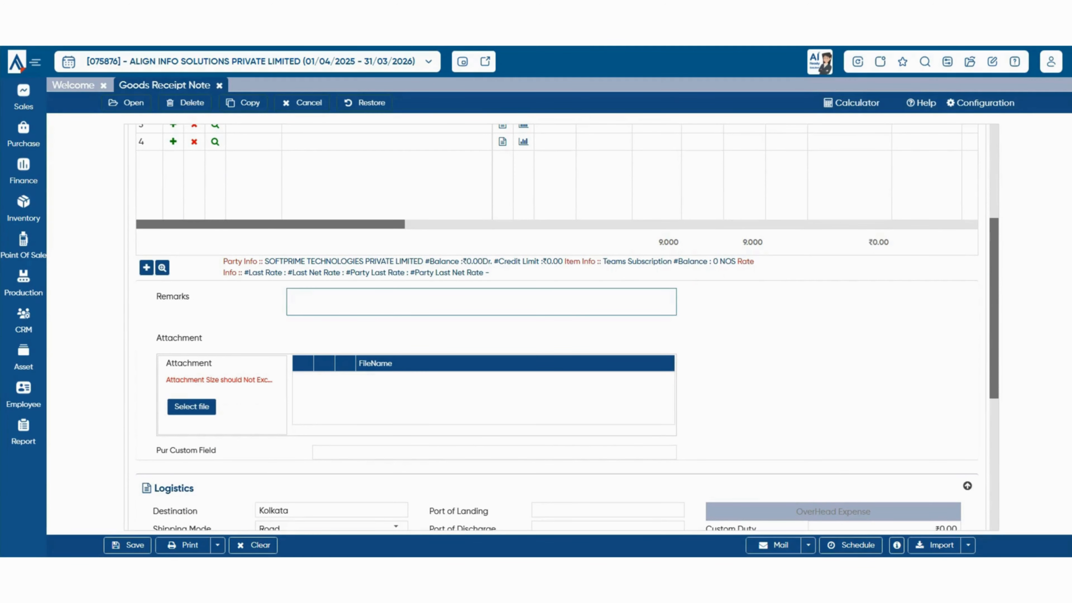
text(grn)
scroll(567, 328, down, 2)
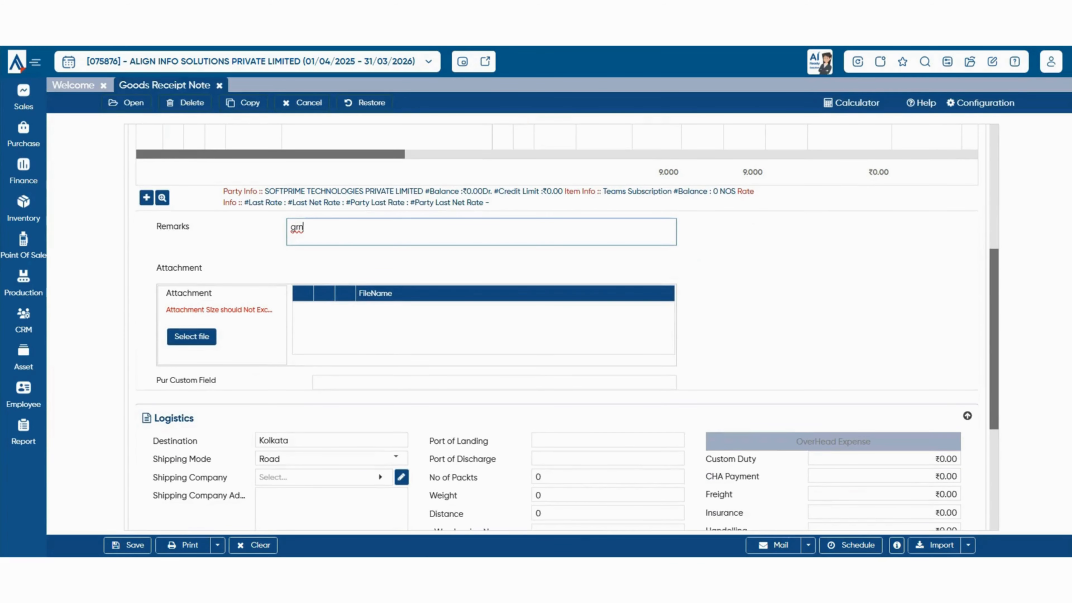
scroll(568, 328, down, 6)
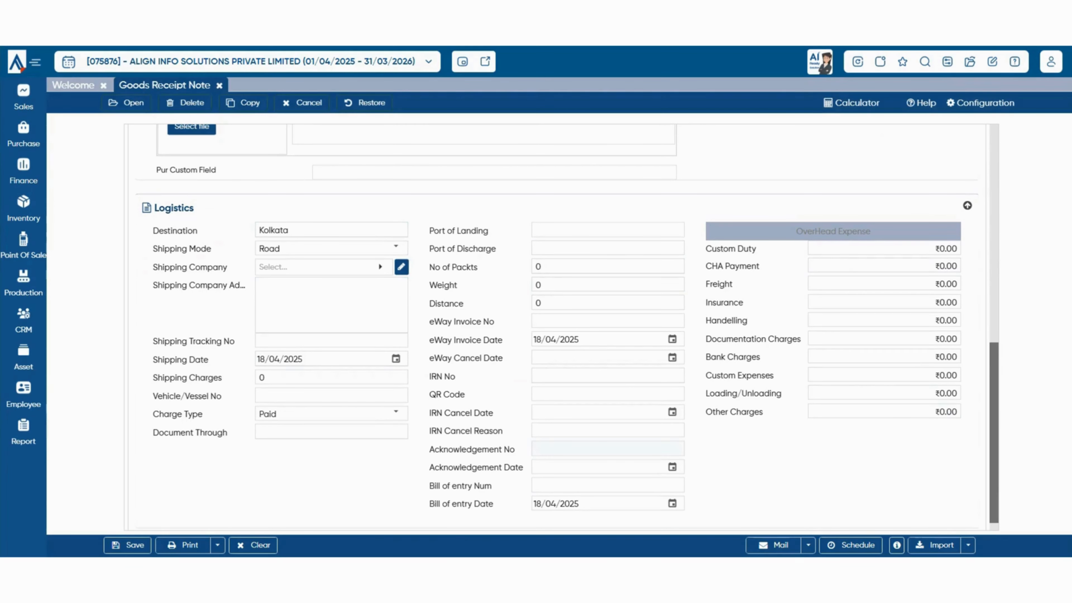
scroll(562, 327, down, 1)
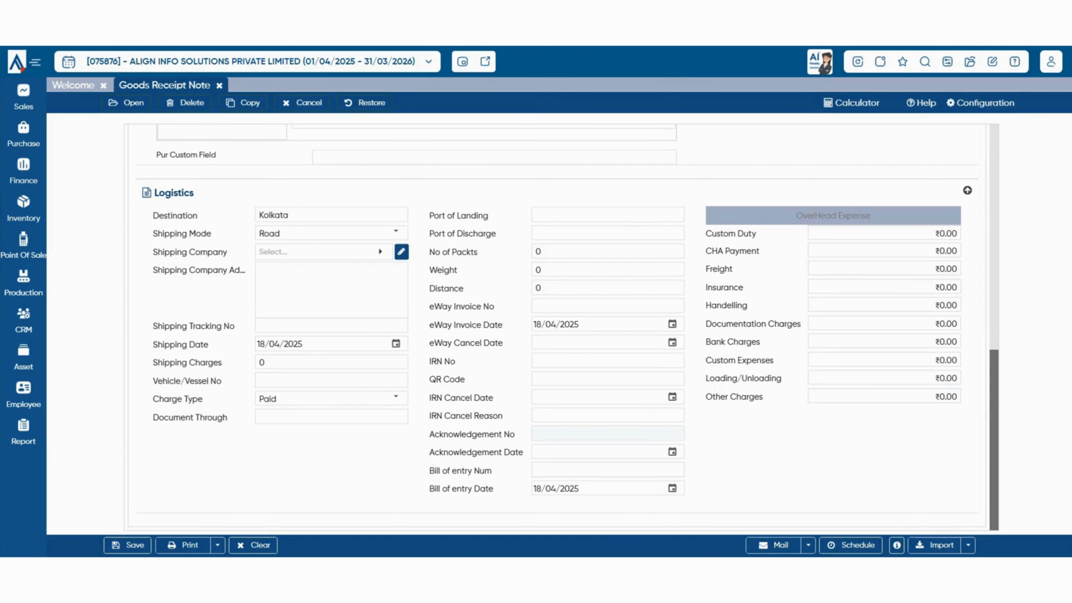
Configure Purchase Order as parent document, disallow quantities above the parent document, set Pull Document Option to FullDocumentForScan, and save the configuration.
click(980, 103)
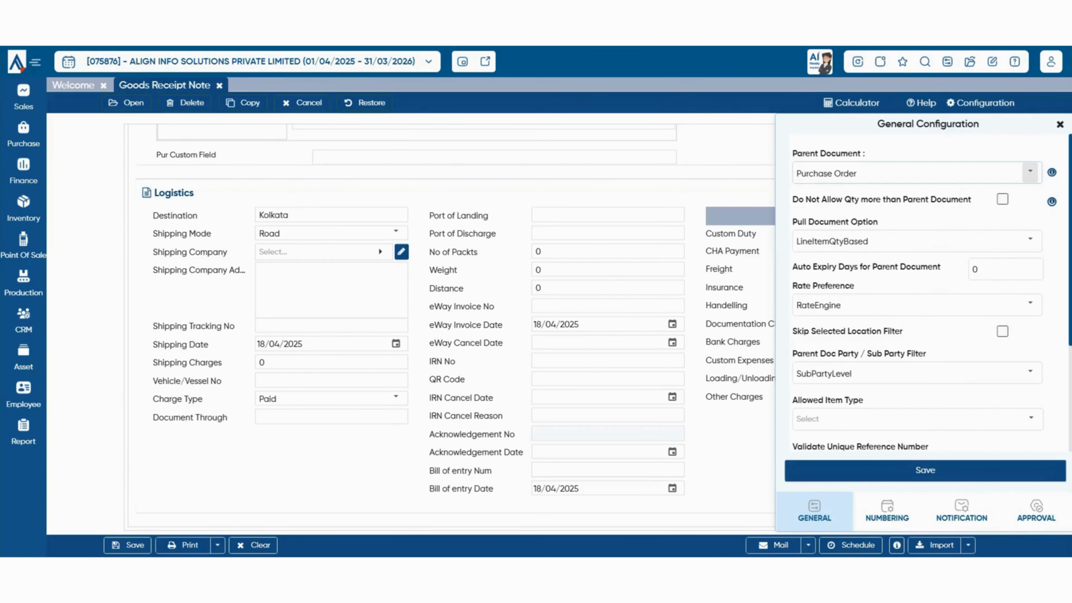
click(1030, 173)
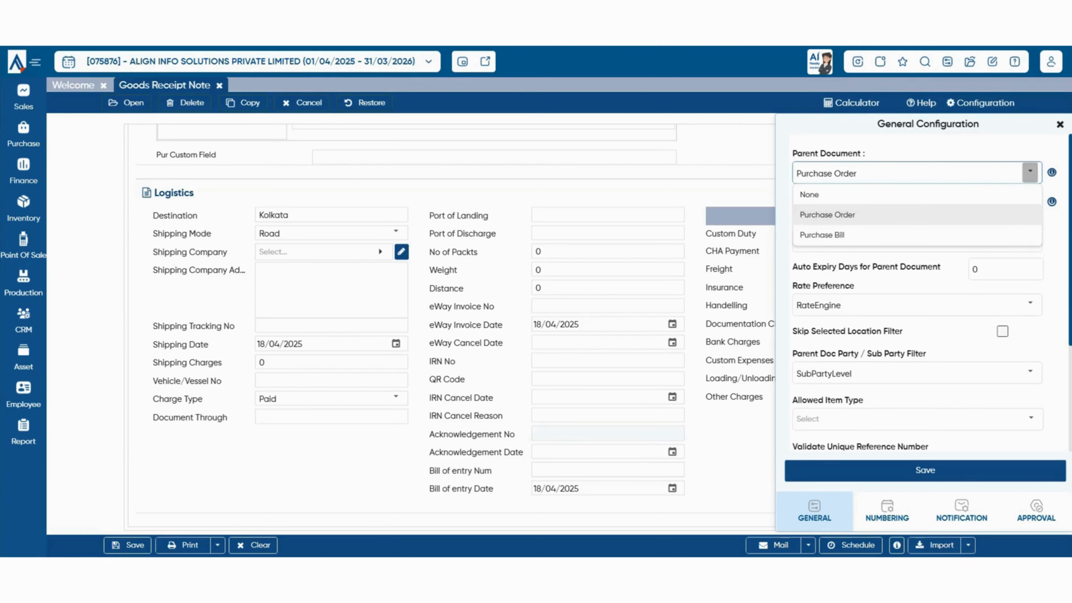
click(917, 214)
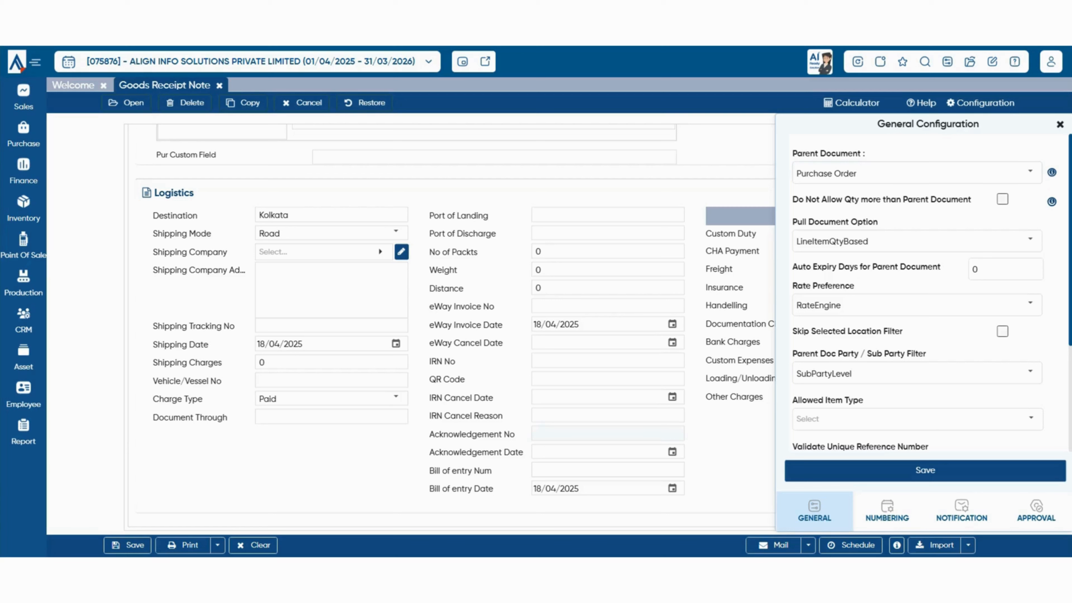
click(1002, 199)
click(1030, 241)
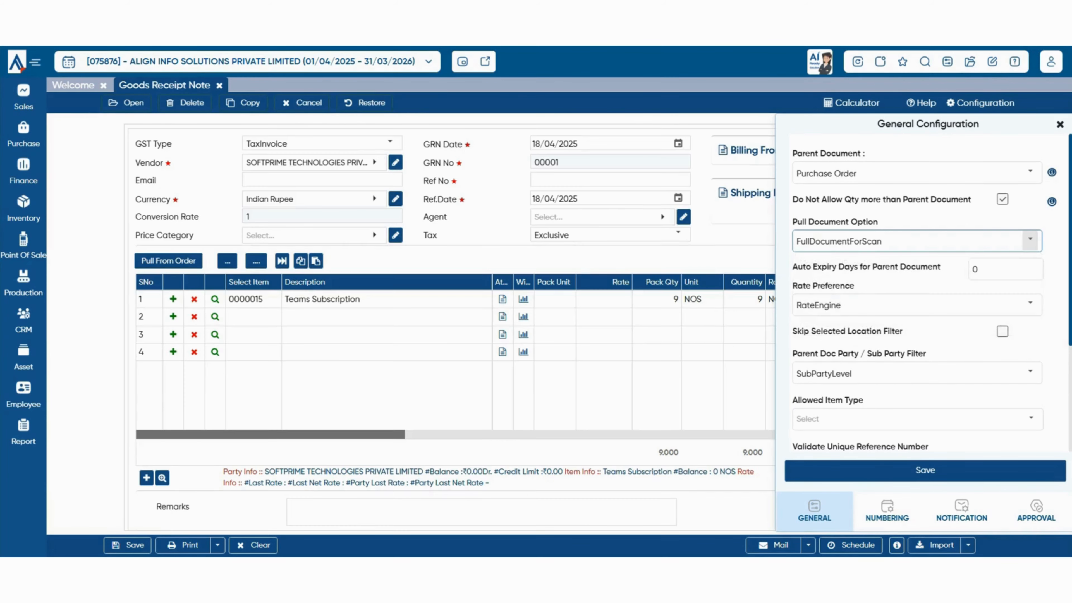
click(925, 471)
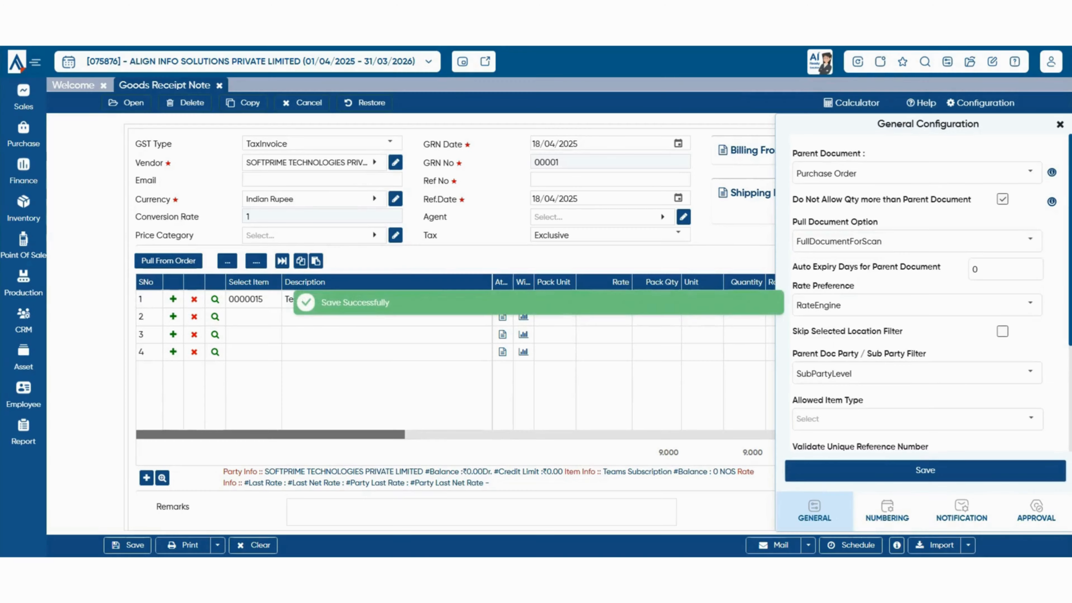
Close the Goods Receipt Note form and reopen it to apply the saved configuration.
click(219, 85)
click(24, 135)
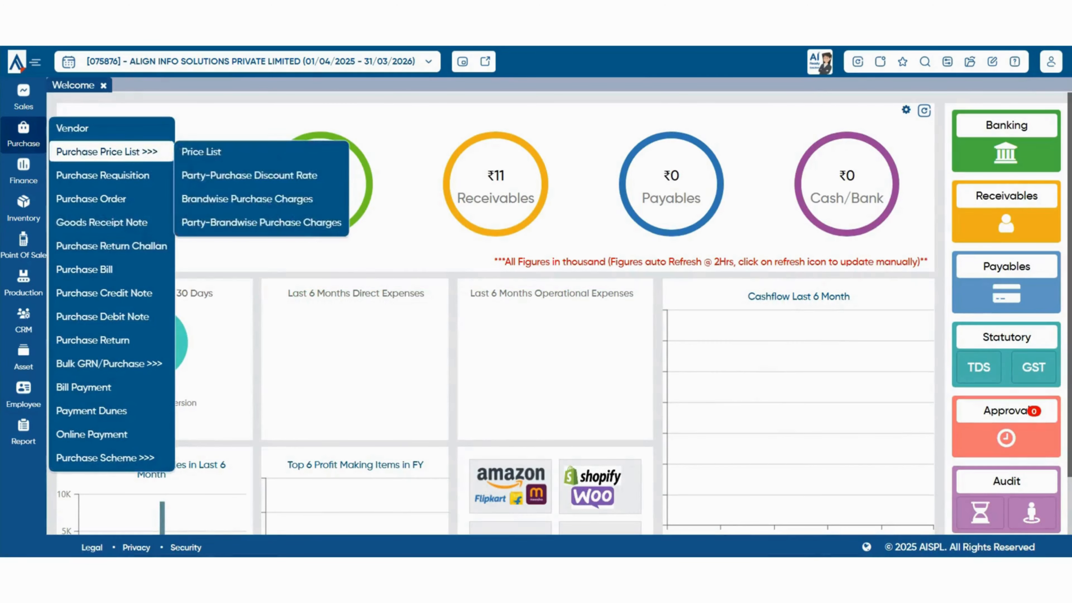
click(101, 223)
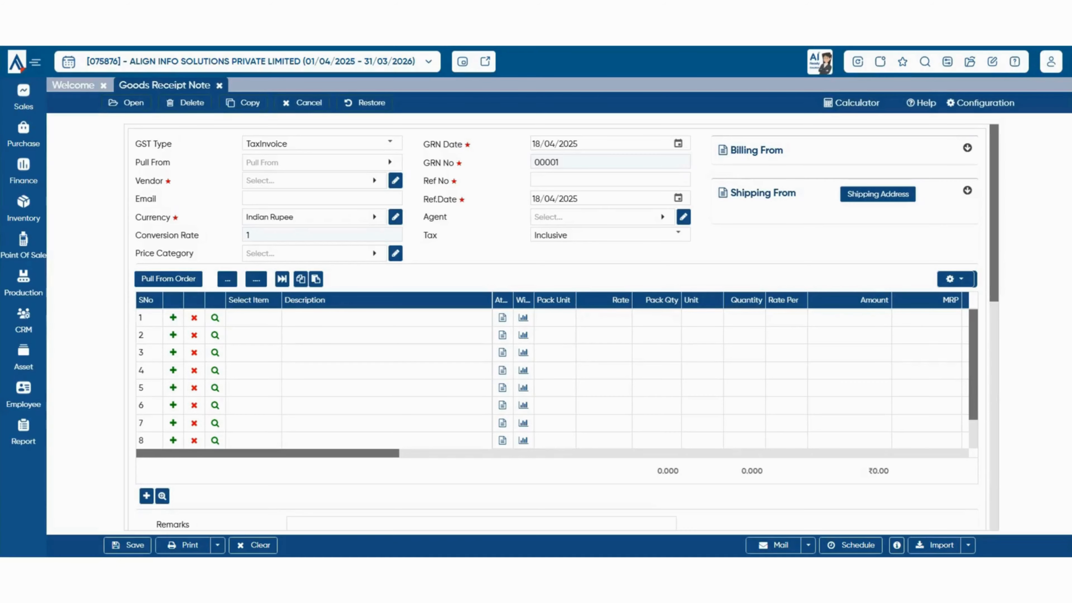
Select the SOFTPRIME TECHNOLOGIES order dated 15/01/2025 as the Pull From document of the goods receipt note.
drag(135, 162, 170, 163)
click(186, 163)
click(322, 162)
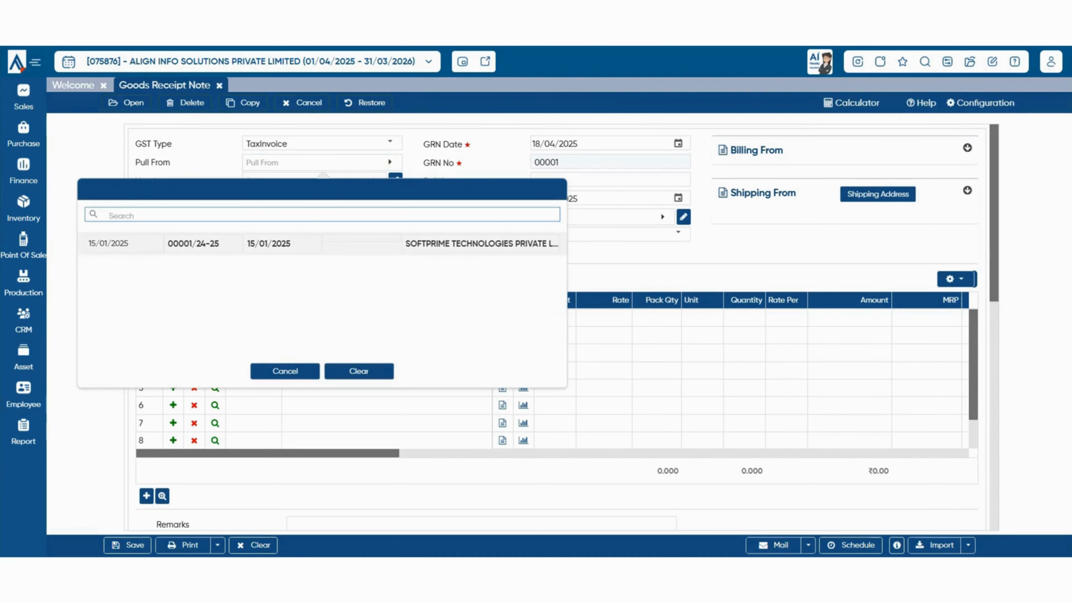
click(322, 244)
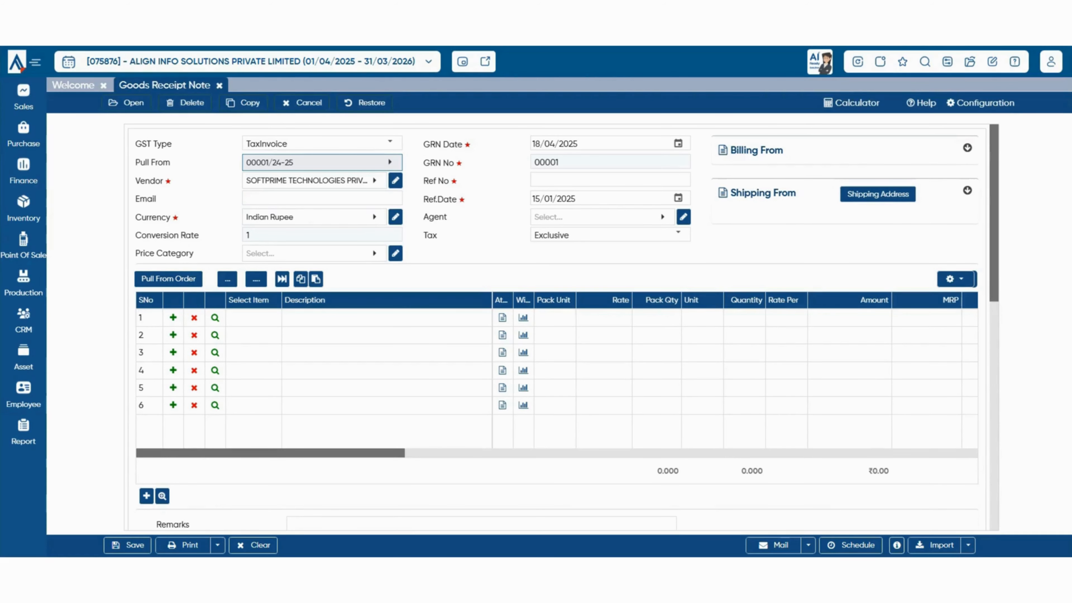
Examine the auto expiry days, rate preference and parent document party filter options in the goods receipt note's general configuration.
click(981, 103)
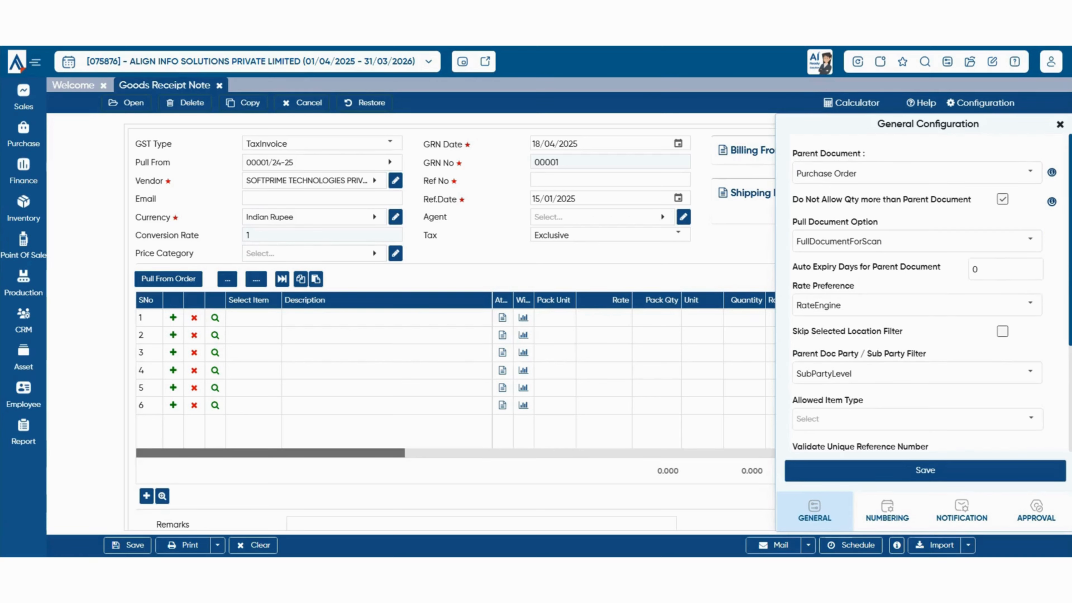
click(1010, 269)
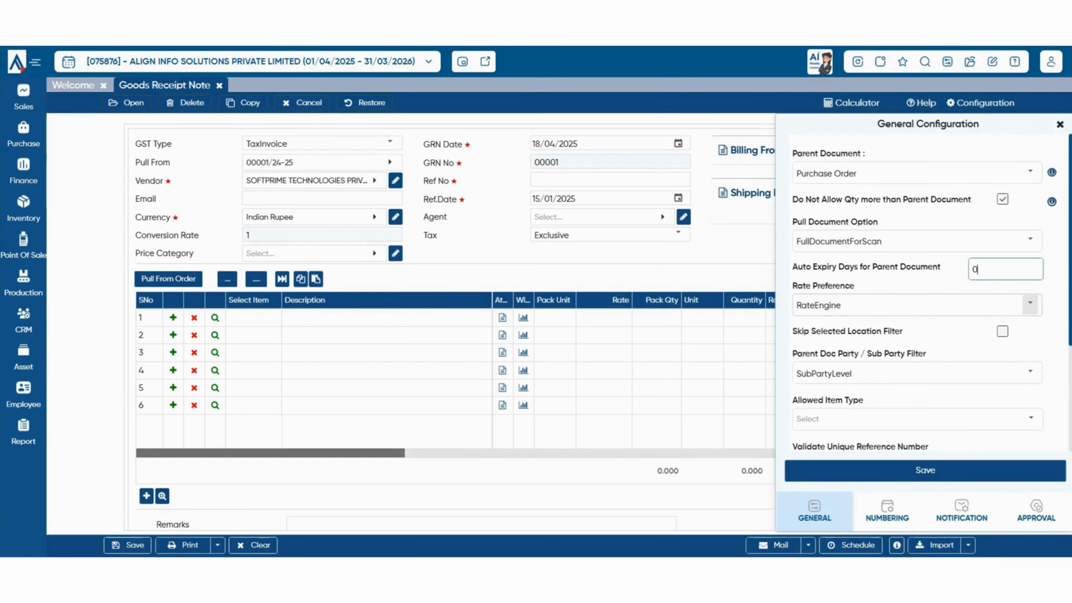
click(1031, 304)
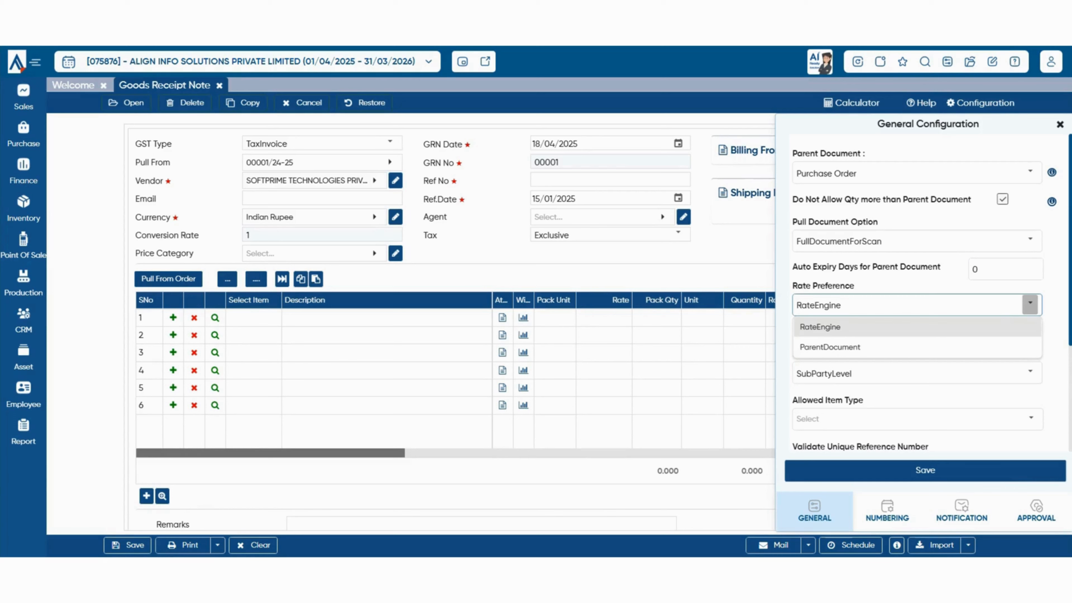
click(1054, 292)
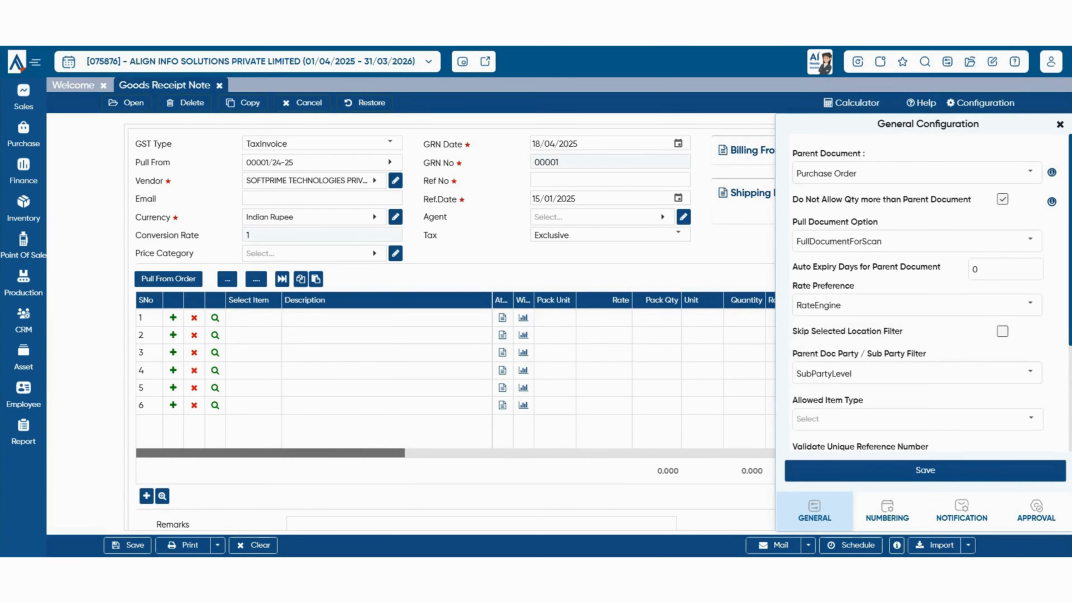
scroll(1030, 301, down, 2)
click(1031, 301)
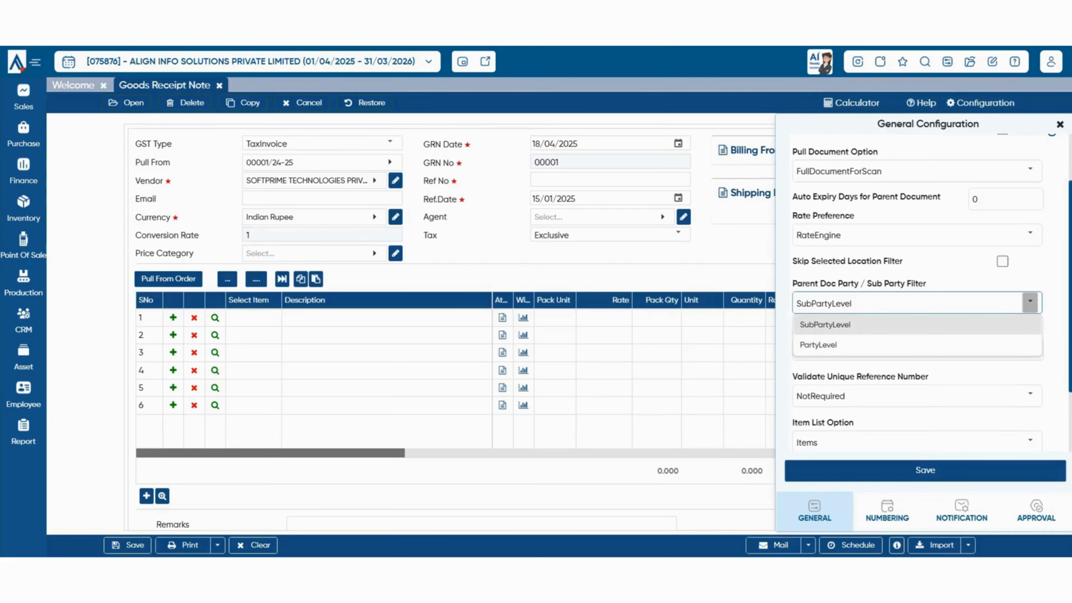
click(1055, 330)
Examine the allowed item types and the unique reference number validation in the general configuration.
scroll(1031, 283, down, 2)
click(1031, 279)
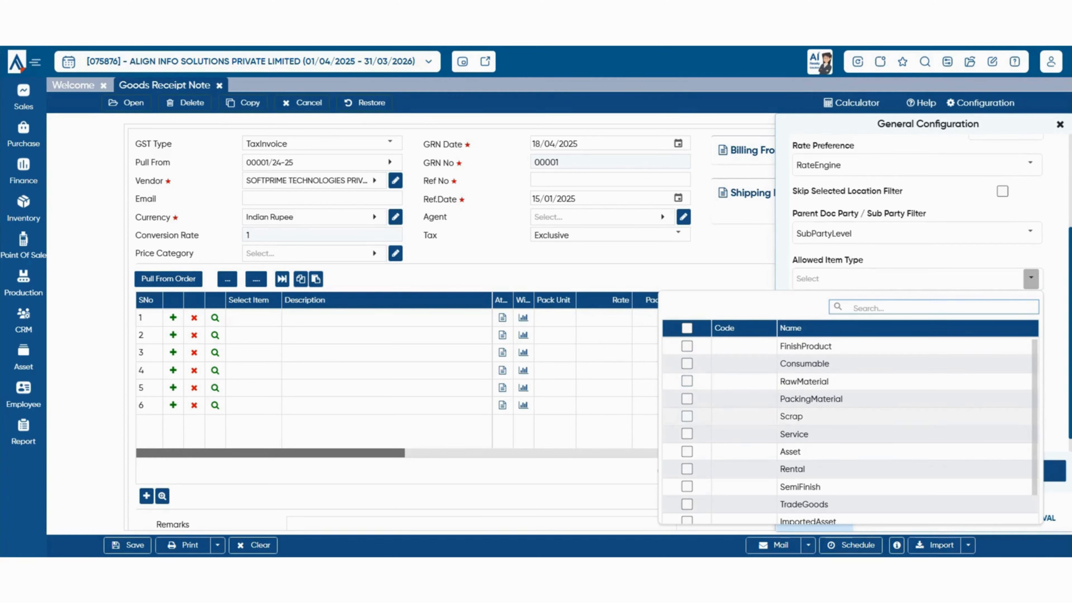
click(1032, 278)
scroll(1030, 306, down, 1)
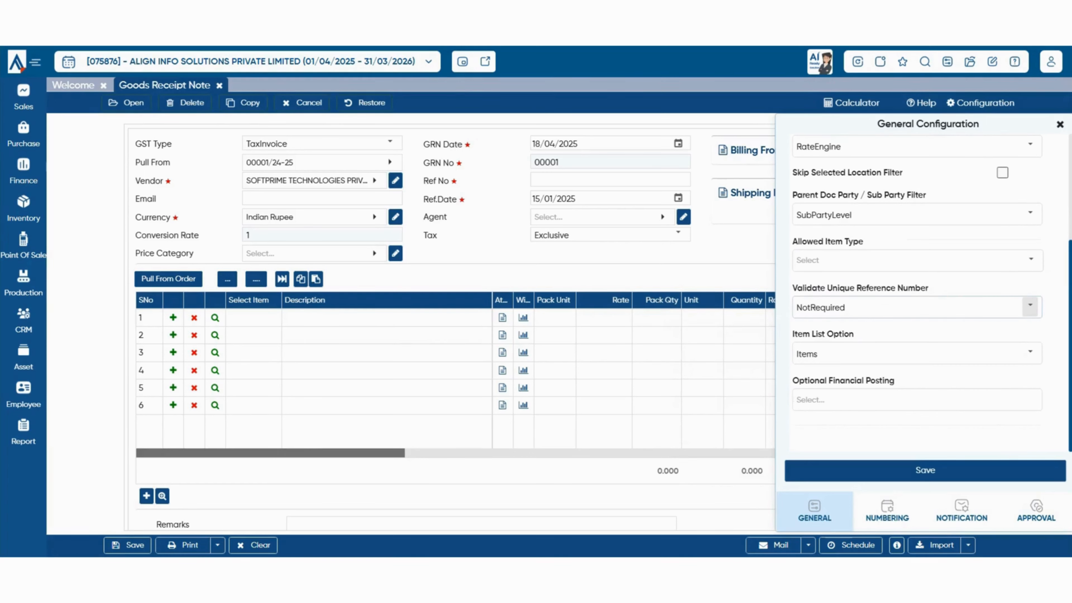
click(1030, 305)
click(1030, 305)
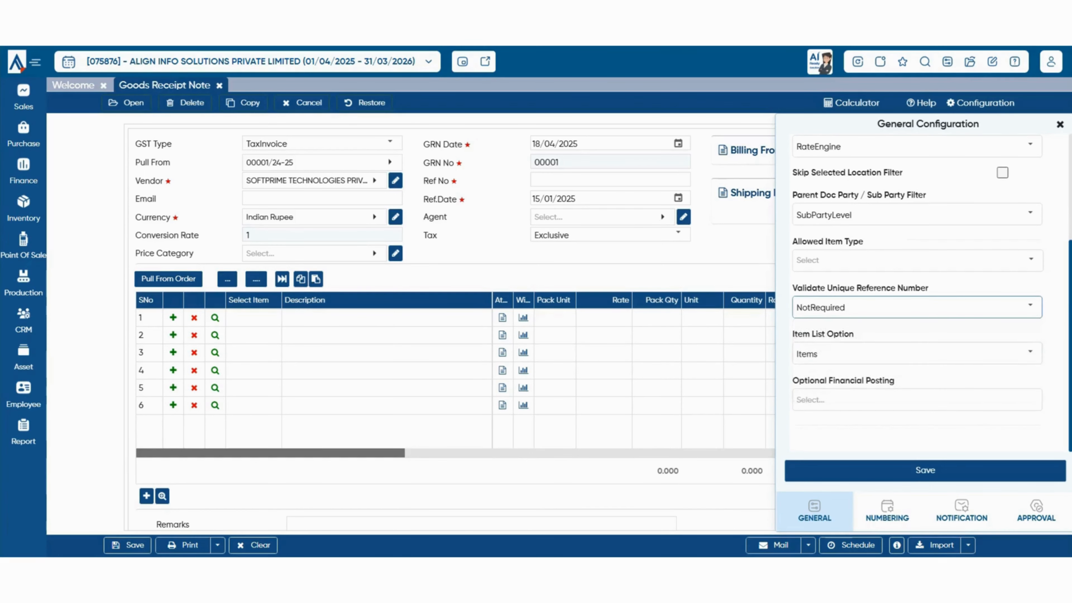
Review the Item List Option choices against the item picker of line 1, keeping Items selected.
click(1031, 352)
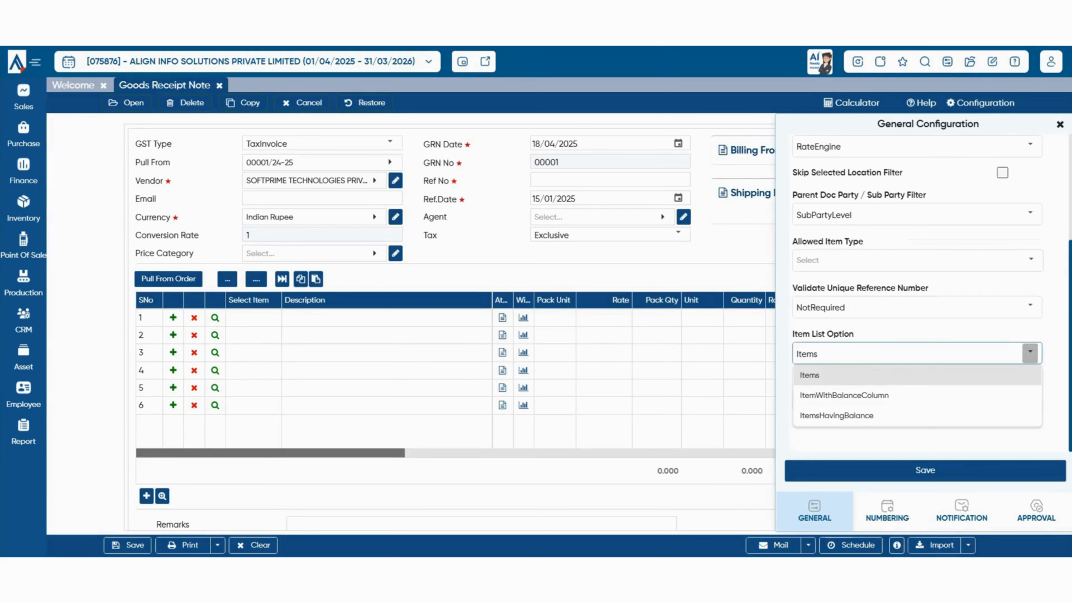
click(254, 318)
click(254, 319)
click(286, 285)
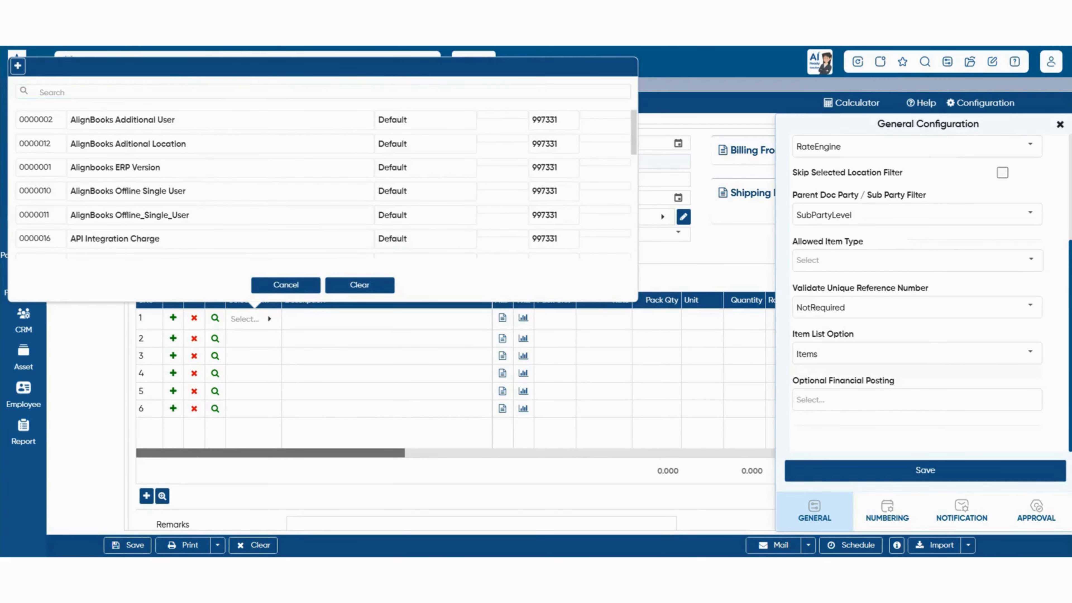
click(1030, 352)
click(1013, 375)
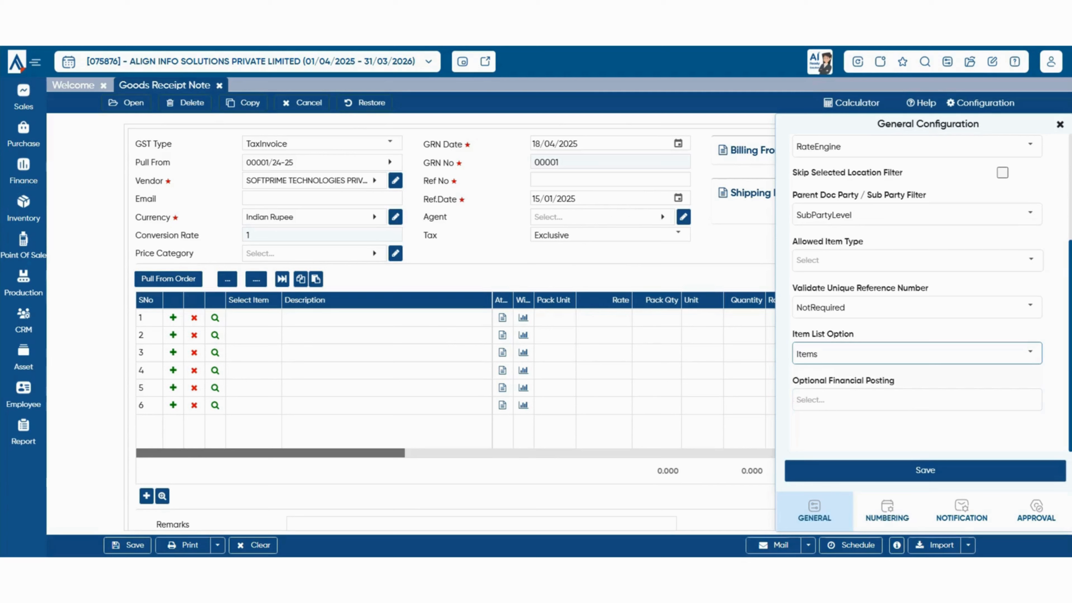
Examine the numbering configuration's options for numeric series, series reinitialization and prefix.
click(888, 511)
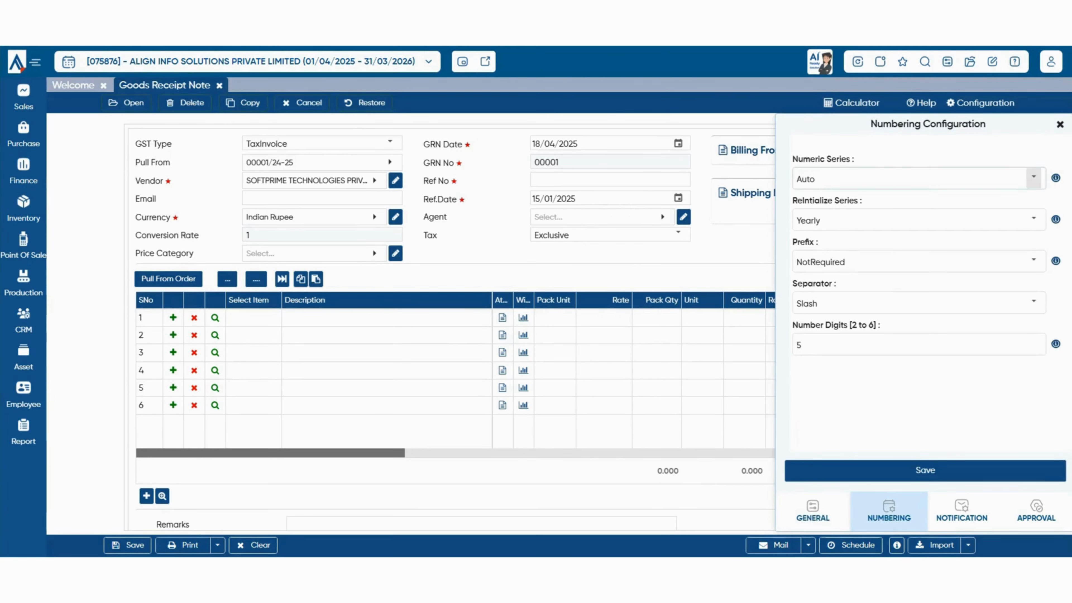
click(1034, 178)
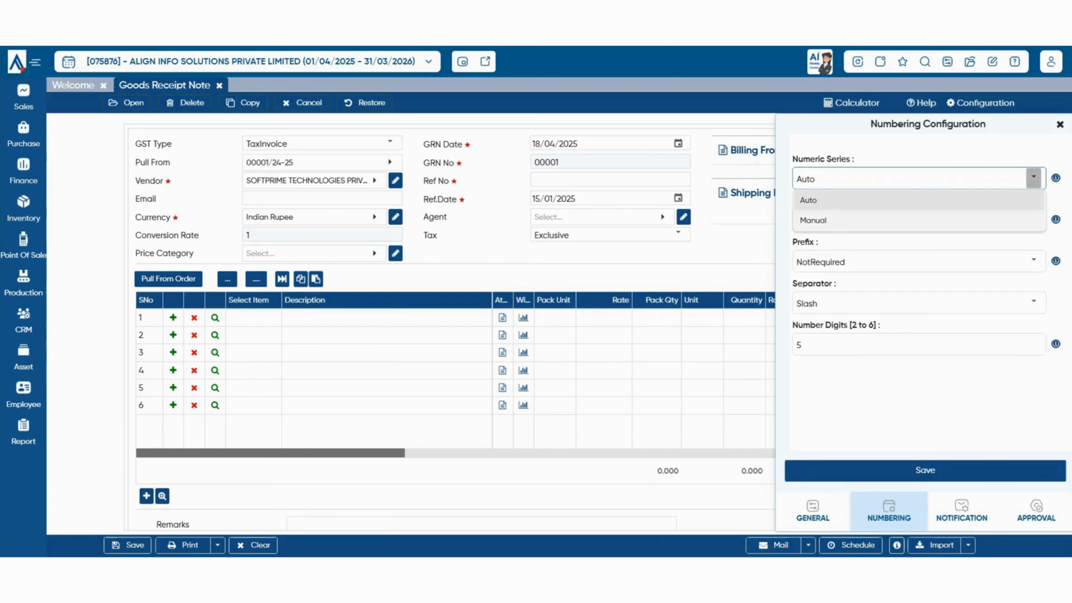
click(921, 399)
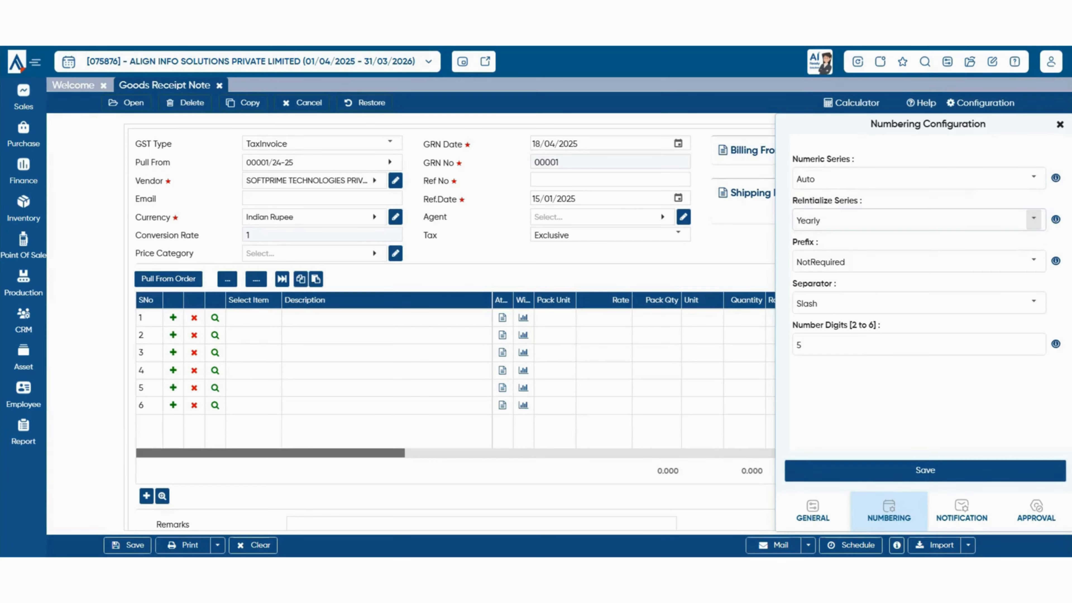
click(1033, 220)
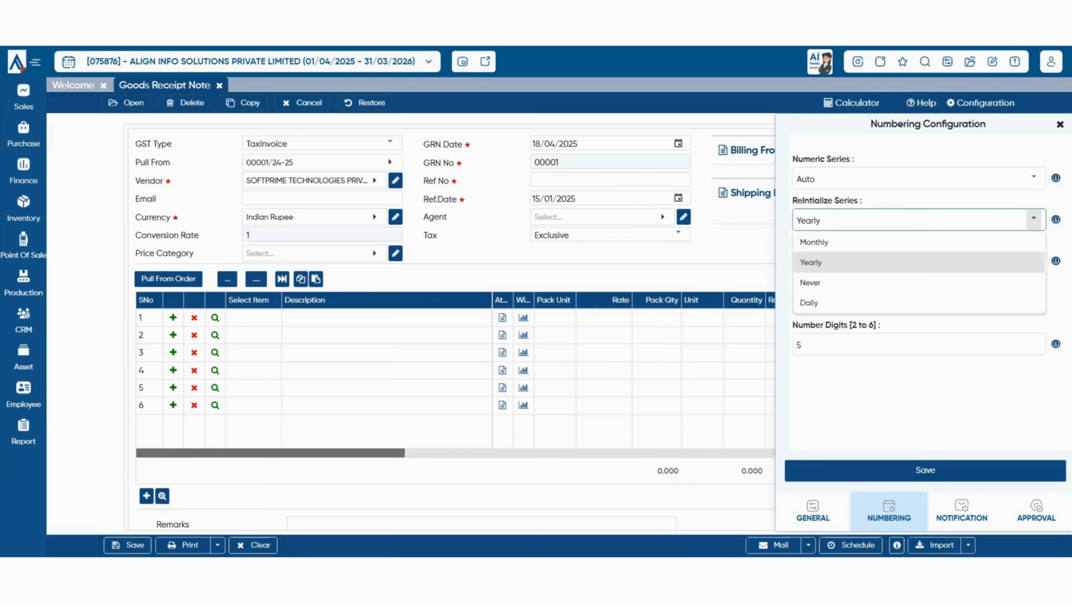
click(924, 393)
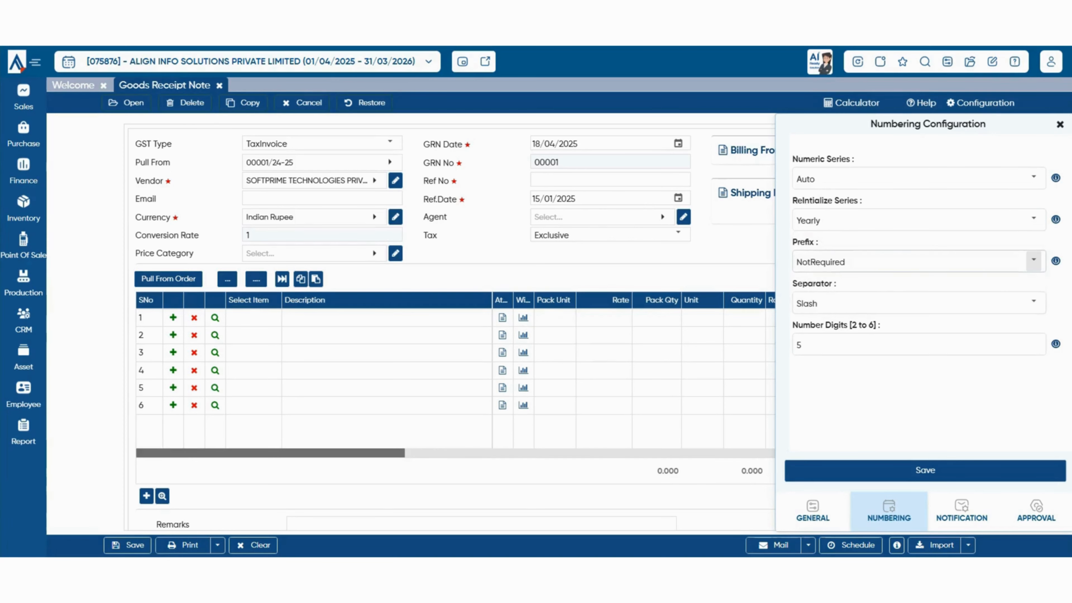
click(1033, 261)
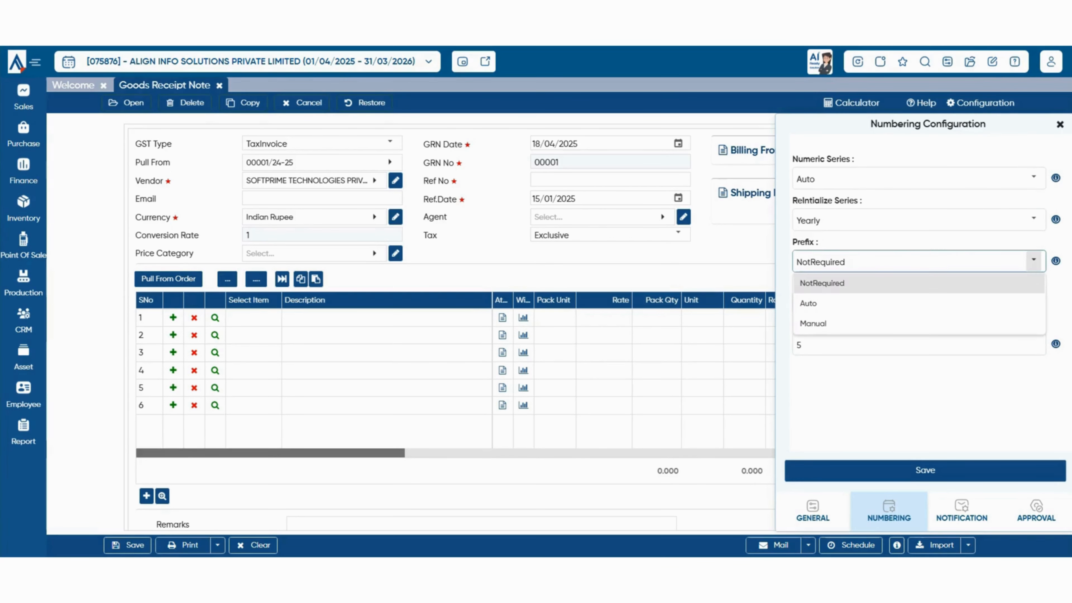
click(1034, 261)
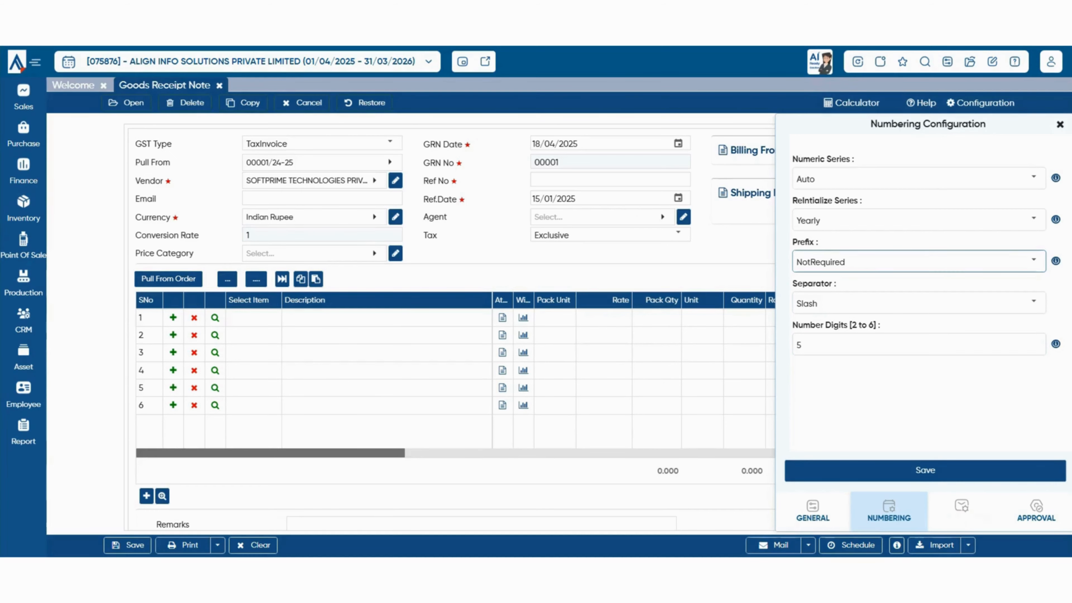
Review the email, SMS and WhatsApp notification settings and the approval setting, and close the configuration.
click(962, 511)
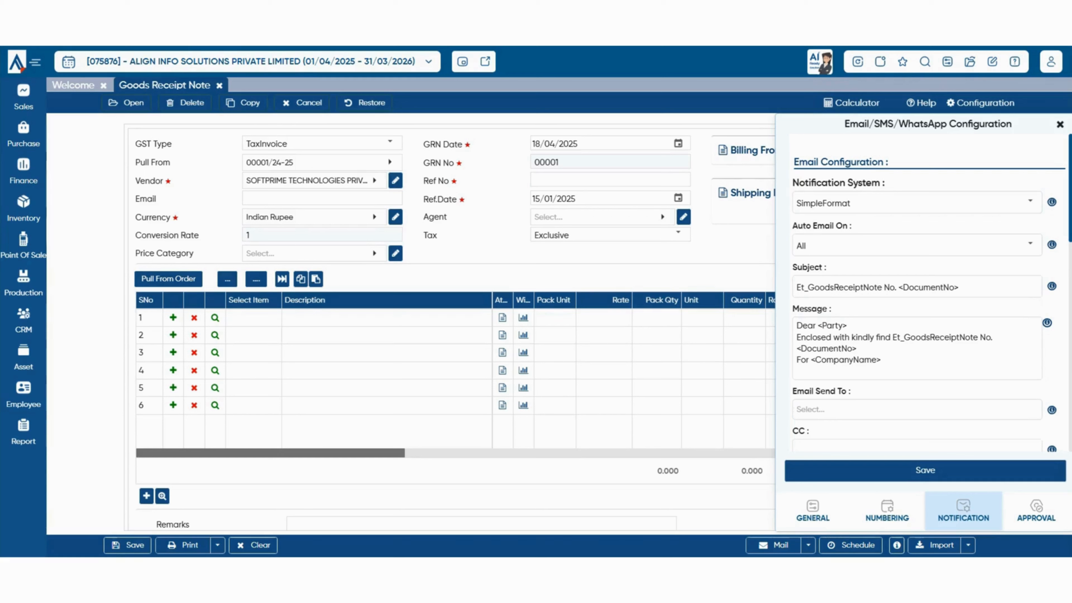
scroll(925, 296, down, 4)
scroll(925, 296, down, 6)
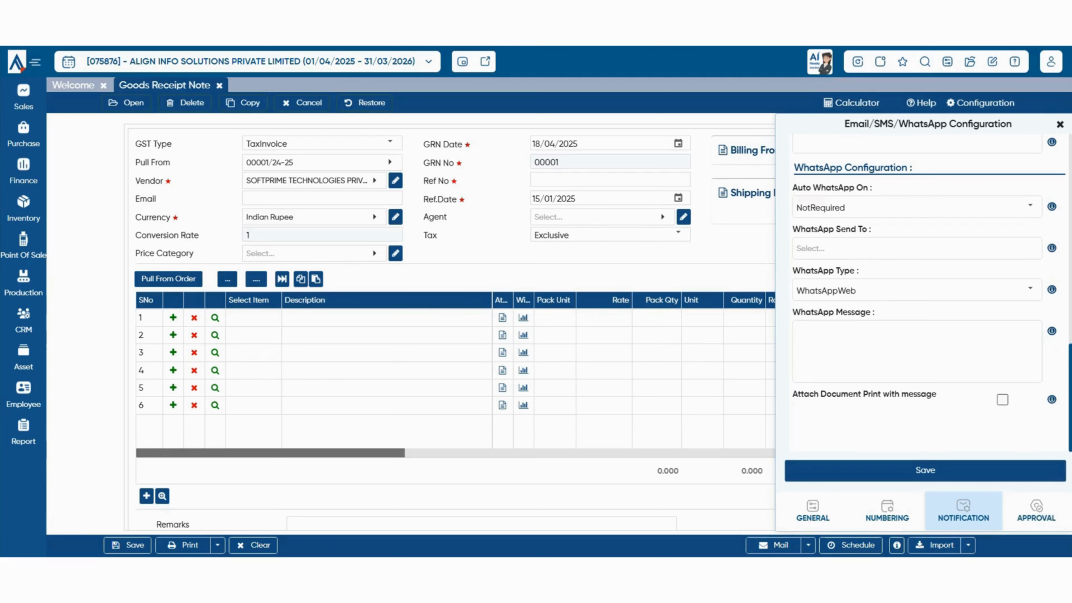
click(1036, 511)
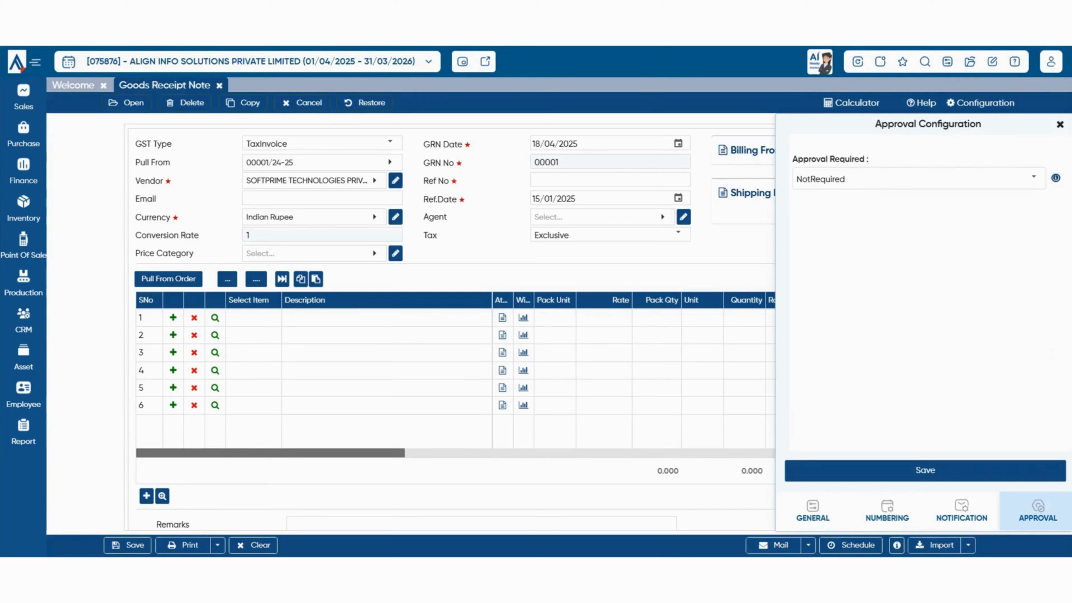
click(1060, 124)
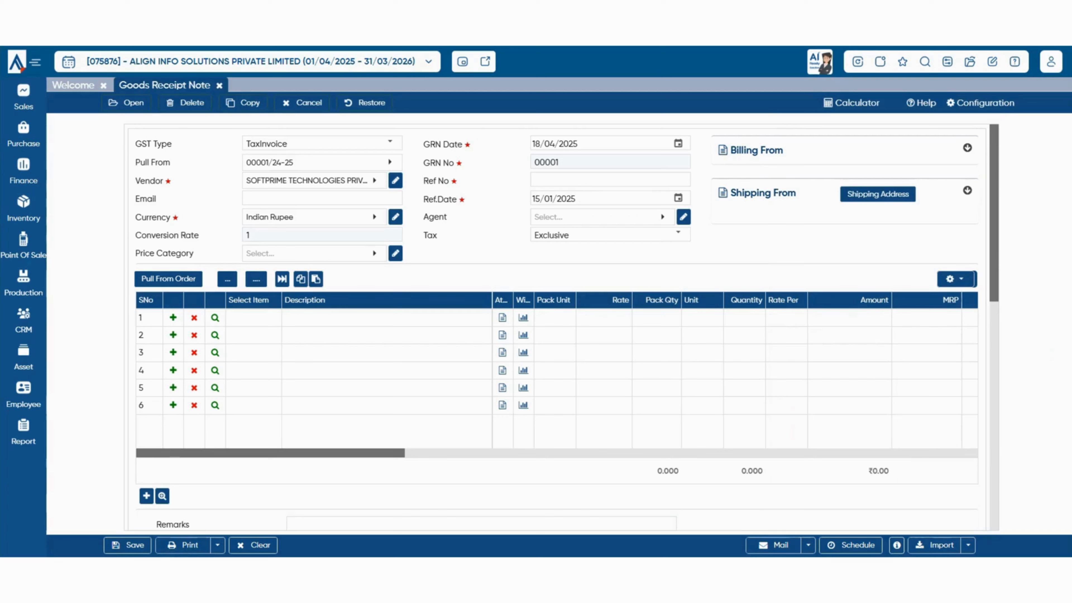
Try to save the goods receipt note before closing it, and open the Purchase Bill form.
click(127, 545)
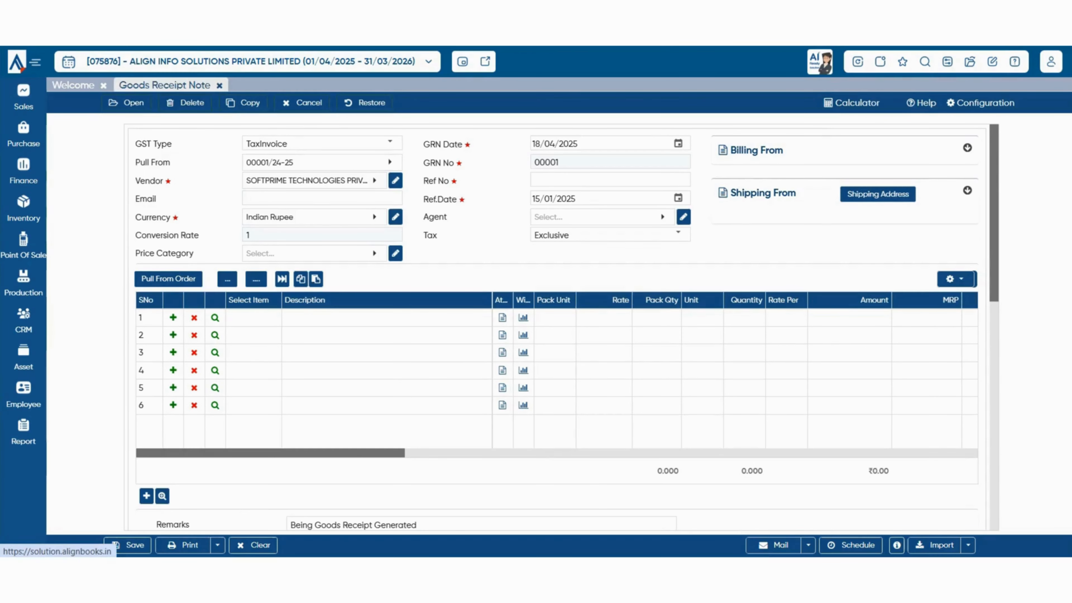
click(219, 85)
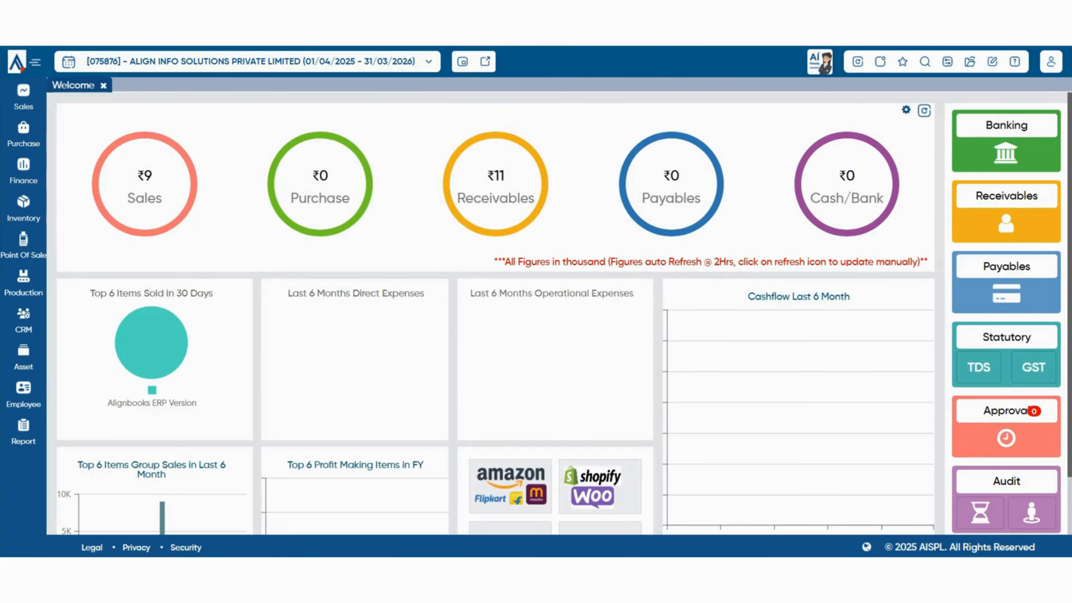
click(23, 135)
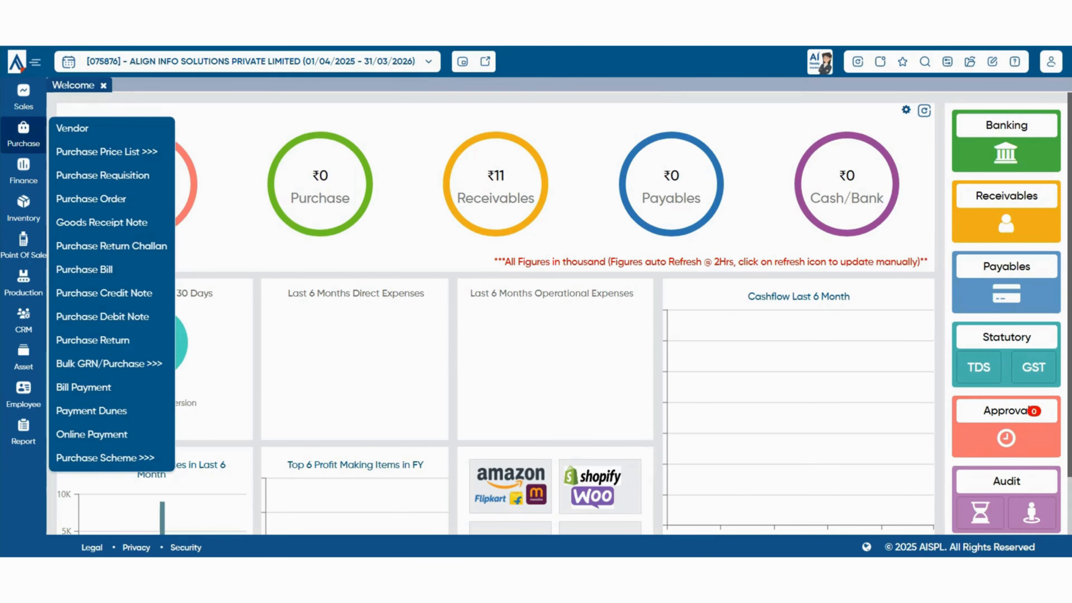
click(85, 269)
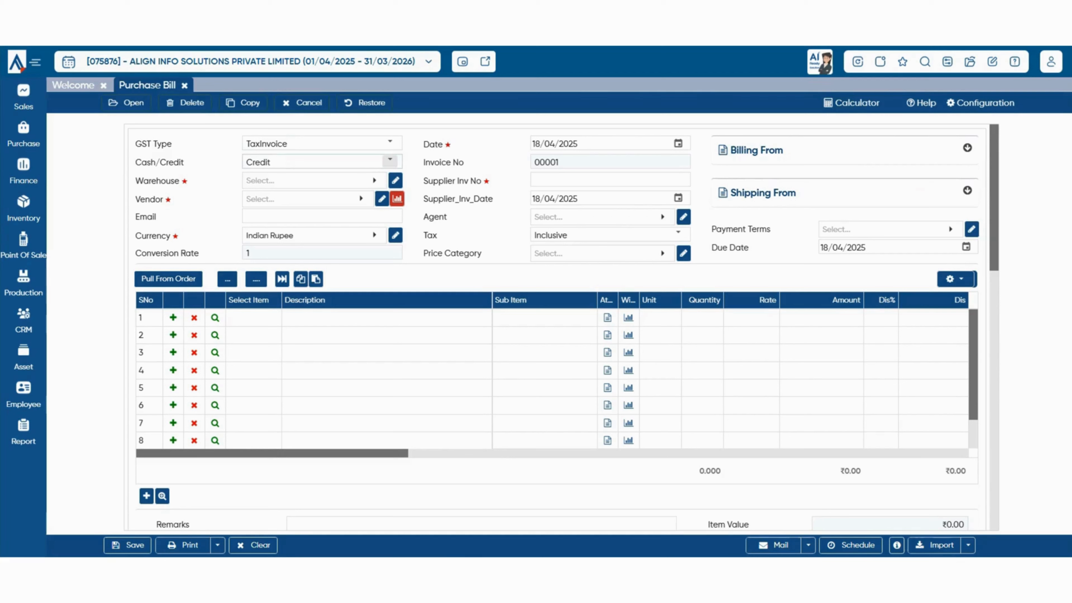
Set the purchase bill to Credit with warehouse Default and vendor FIESTA TRAVELS.
click(390, 161)
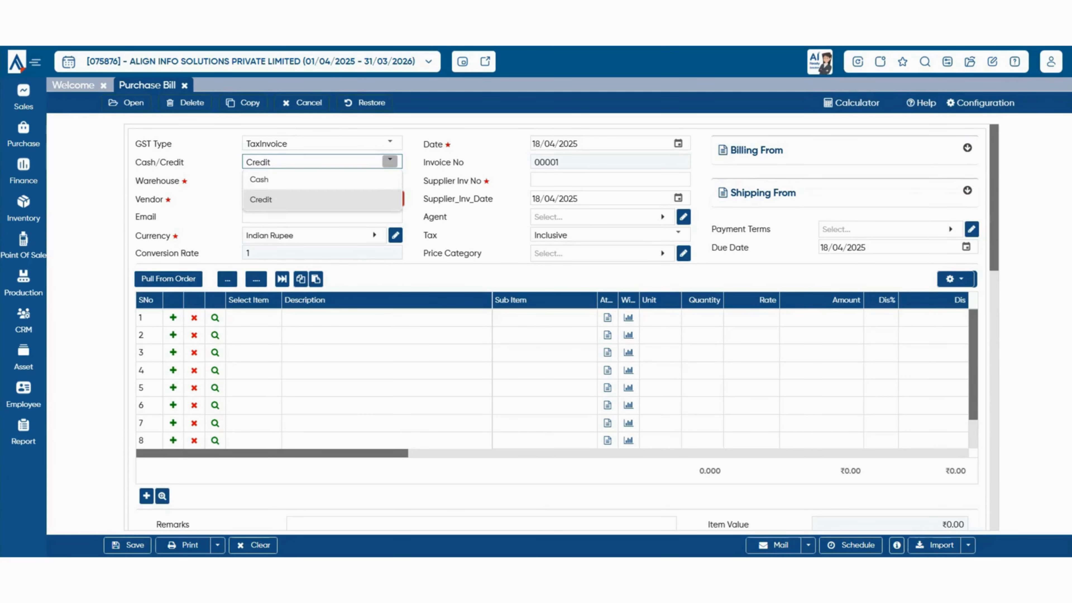
click(261, 199)
click(314, 181)
click(257, 258)
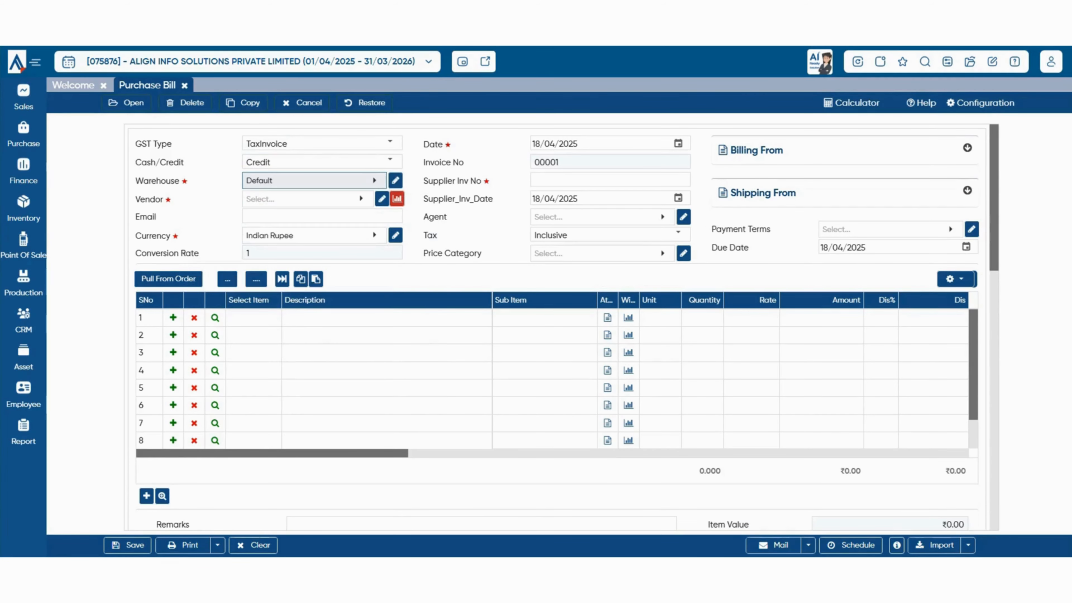
click(308, 199)
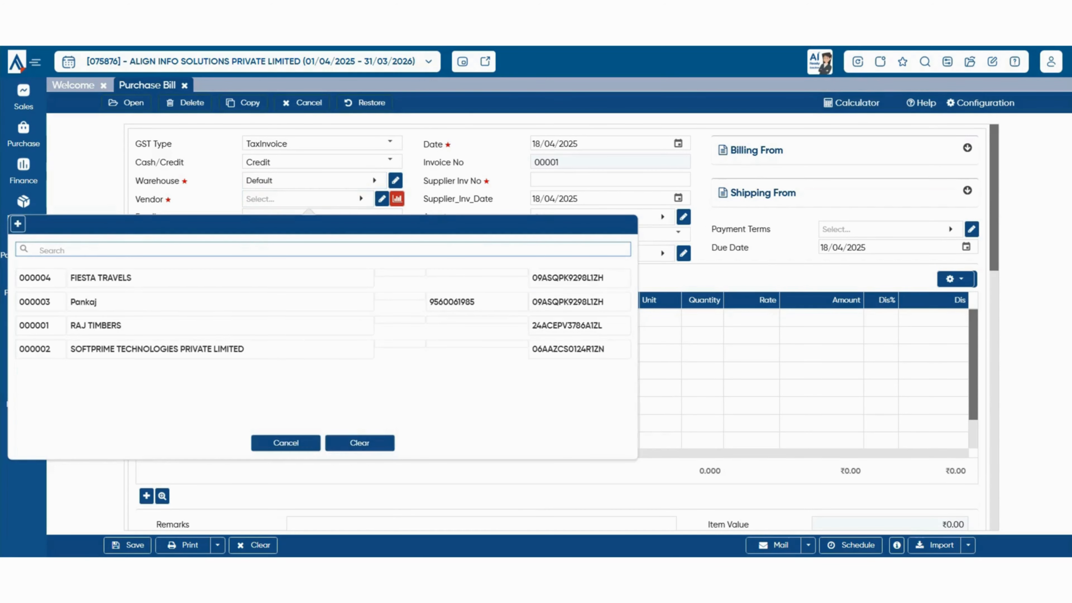
click(257, 278)
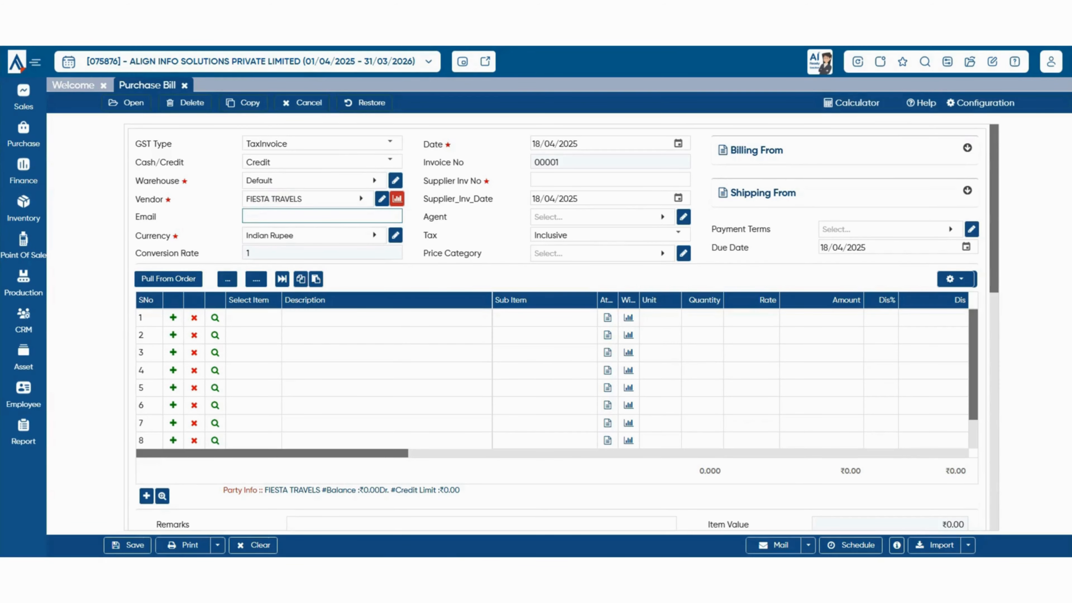
key(Tab)
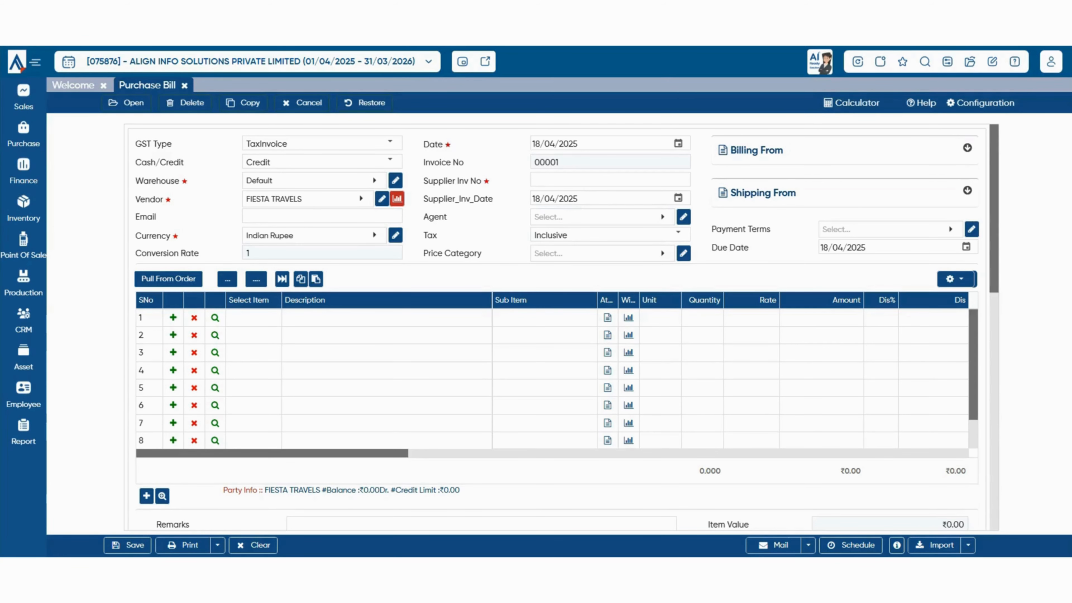
Configure Goods Receipt Note as the purchase bill's parent document and save the configuration.
click(981, 103)
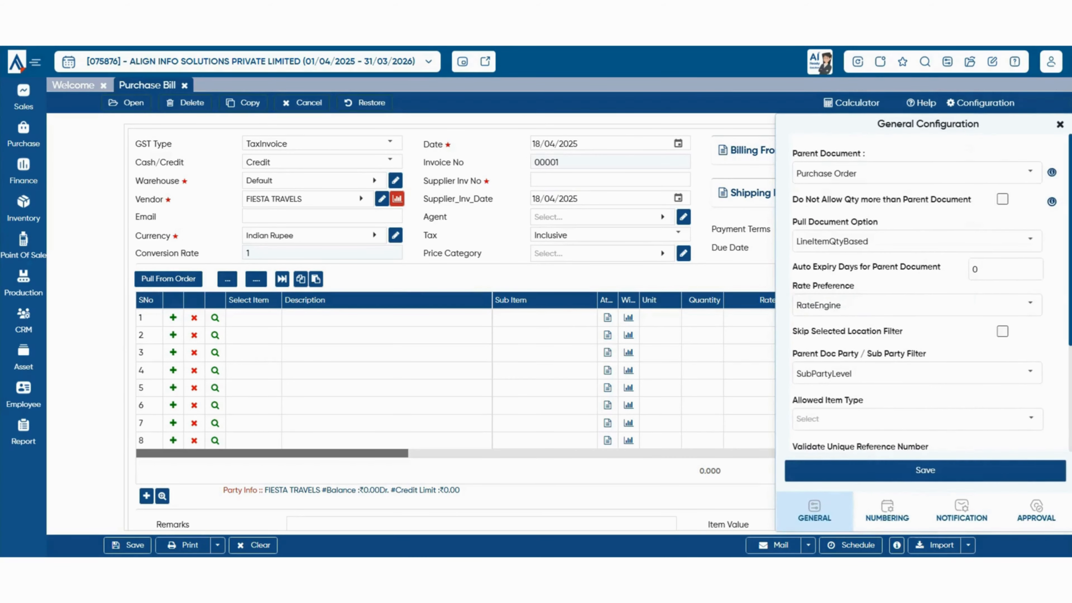
click(1030, 172)
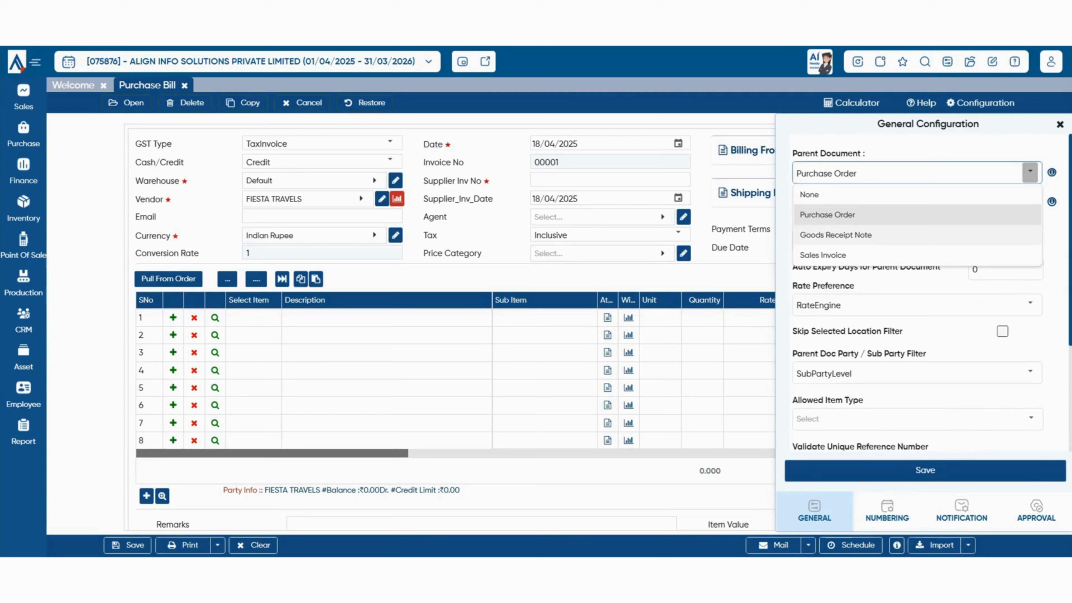
click(836, 235)
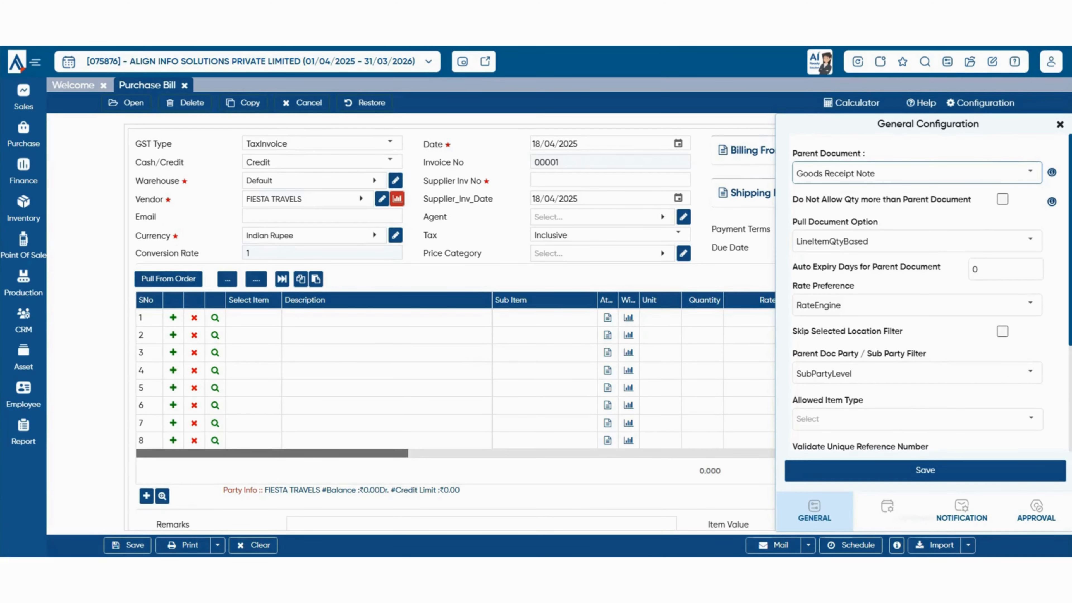
click(925, 471)
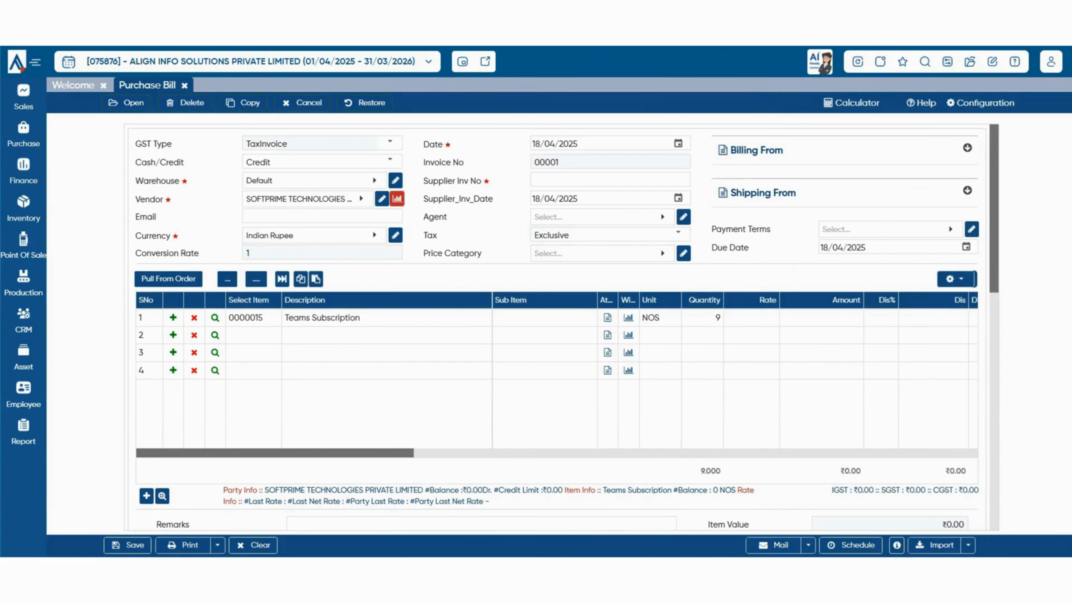
Fill the purchase bill's remarks with the purchase narration and review its totals, attachment and Logistics sections.
scroll(561, 328, down, 5)
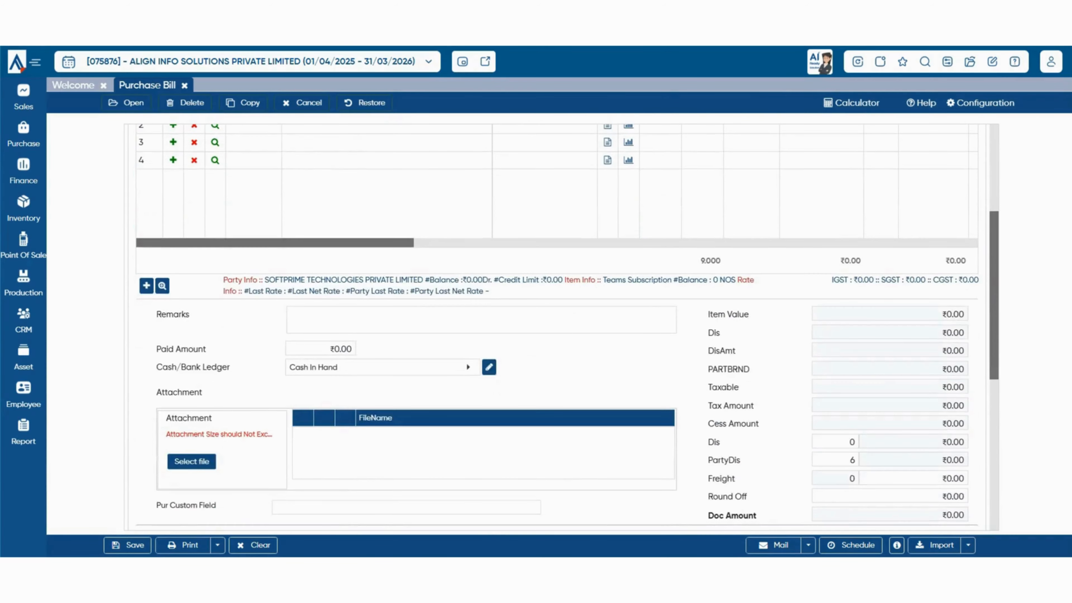
scroll(562, 328, down, 3)
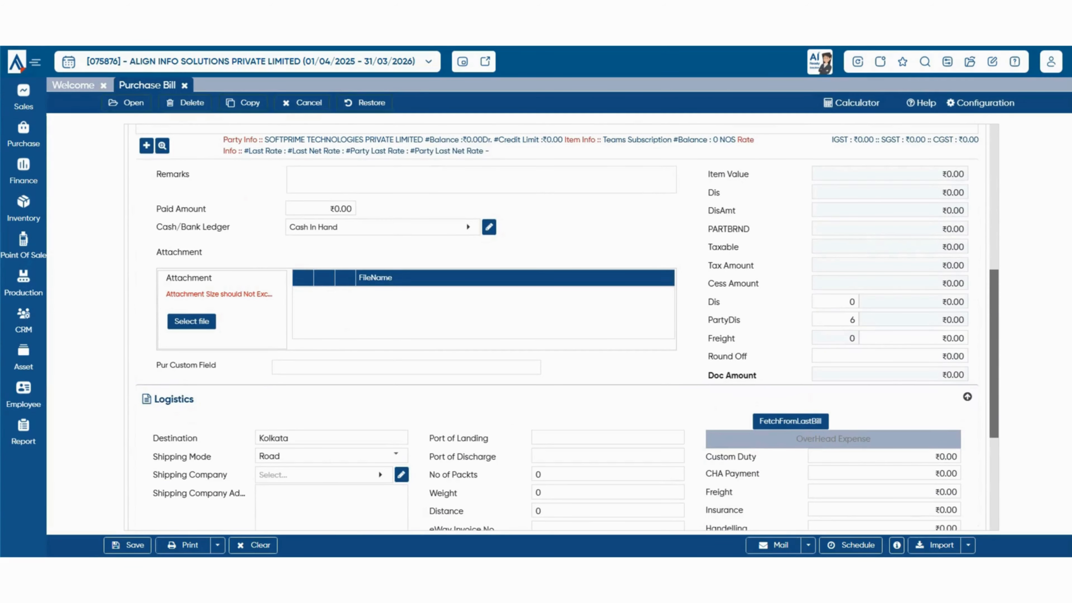
click(384, 174)
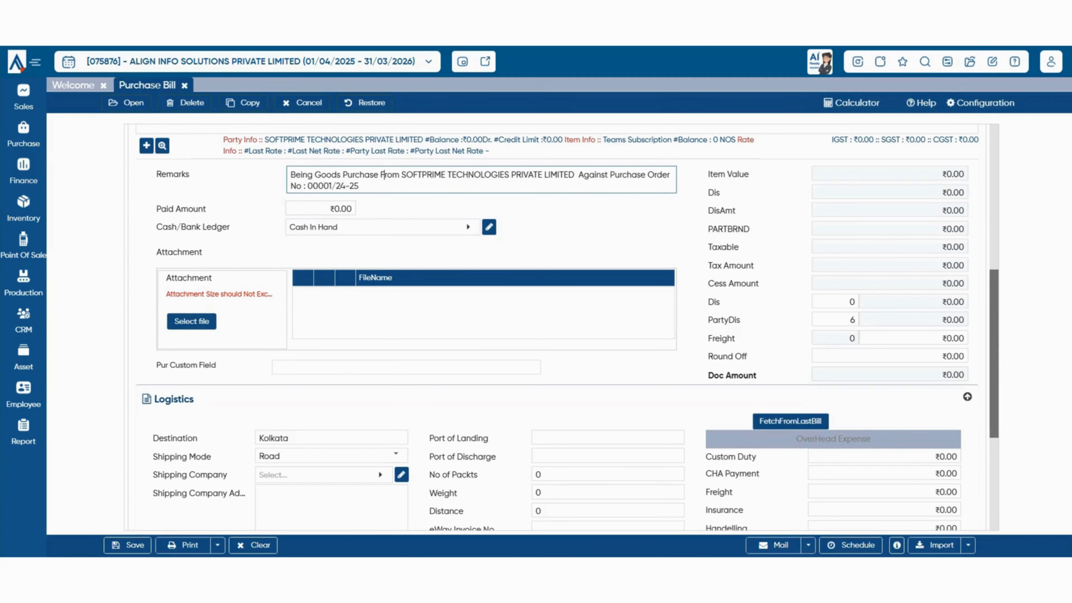
scroll(561, 327, down, 5)
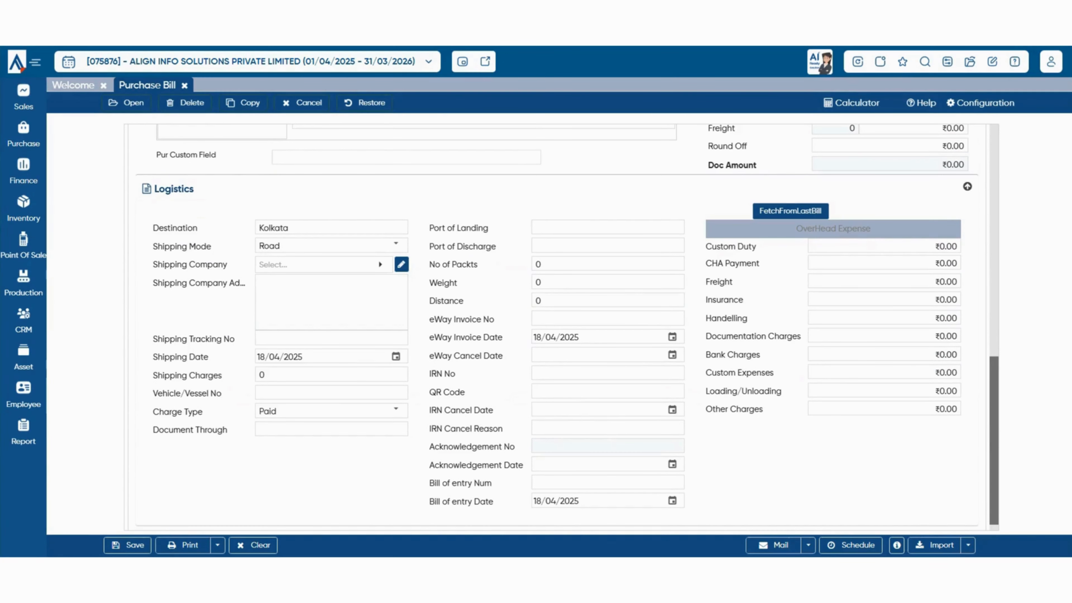
scroll(568, 326, down, 1)
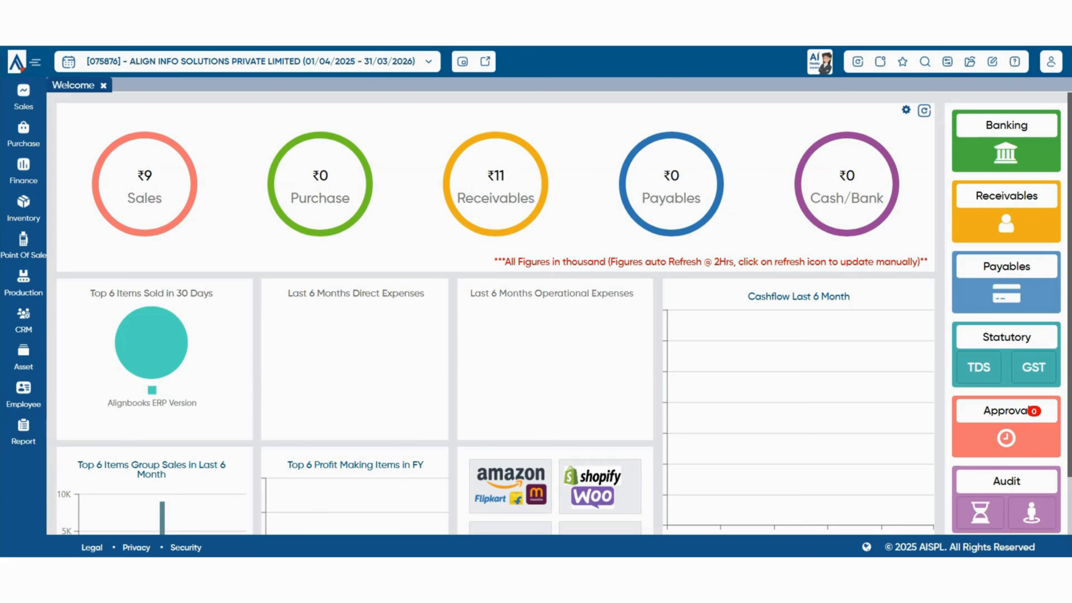
Open the full list of all reports and look through the Purchase Registers under Vendor/Purchase.
mouse_move(23, 432)
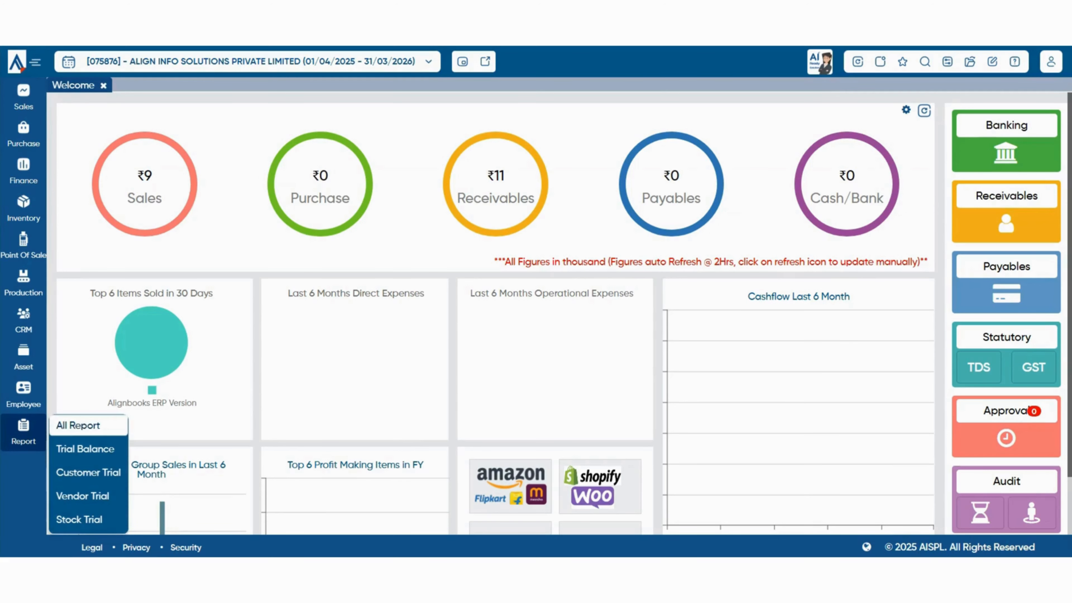
click(78, 426)
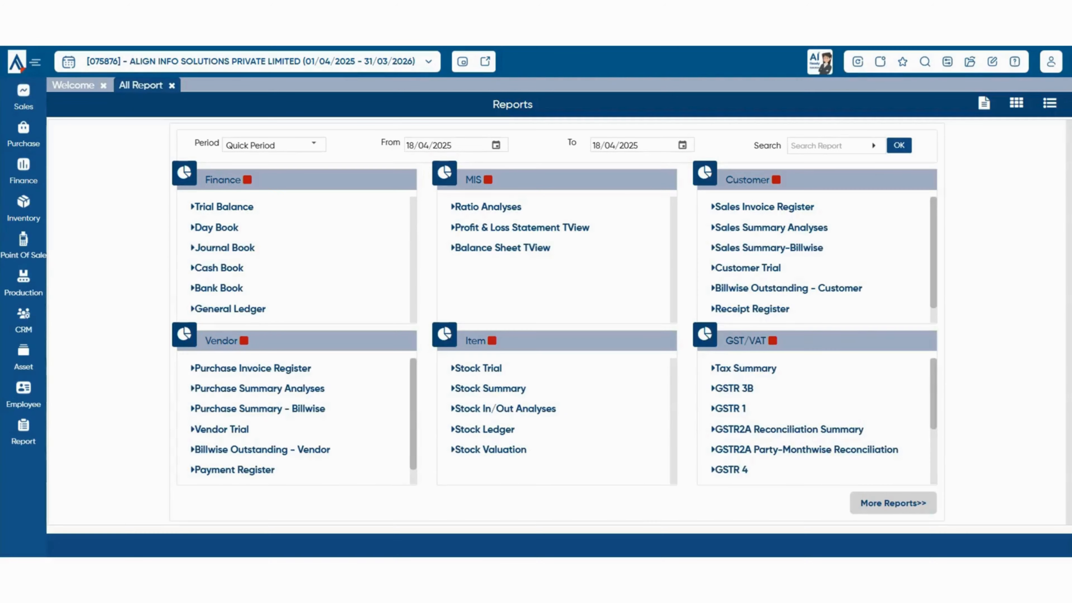
scroll(802, 418, down, 3)
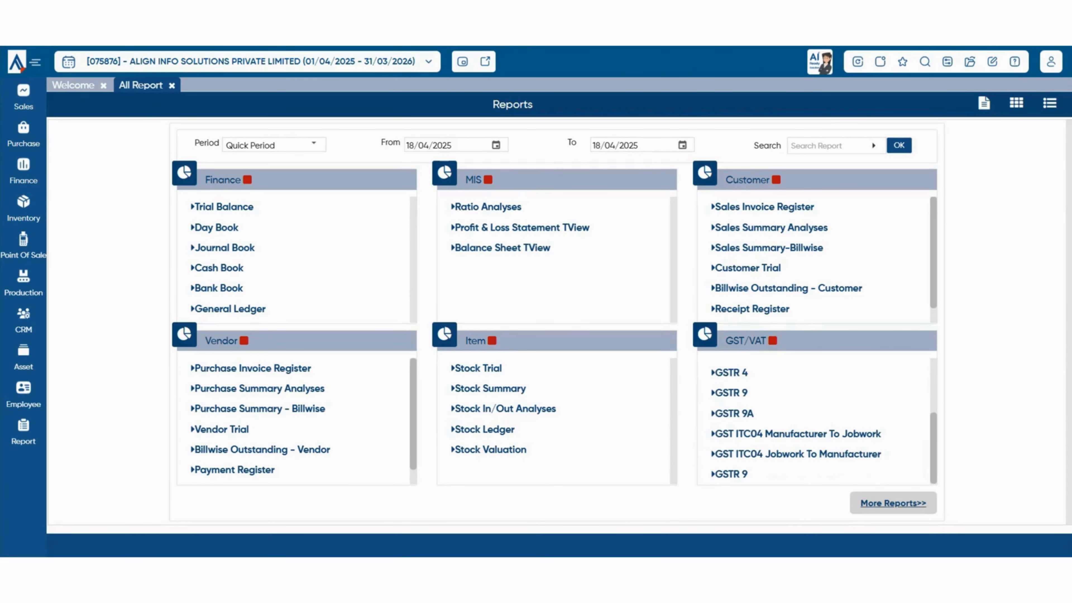
click(893, 503)
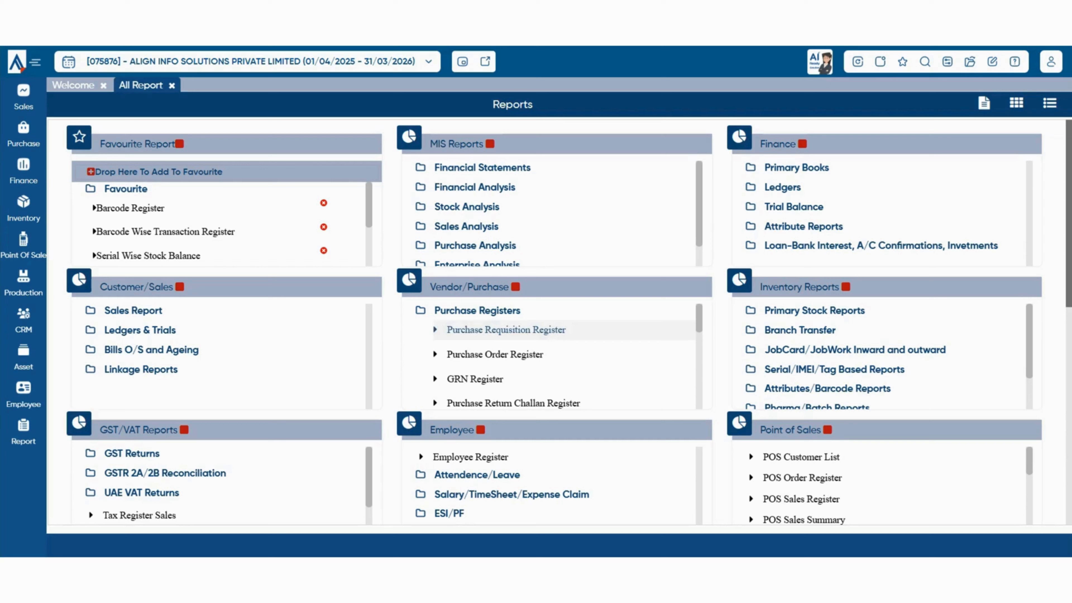
scroll(506, 338, down, 2)
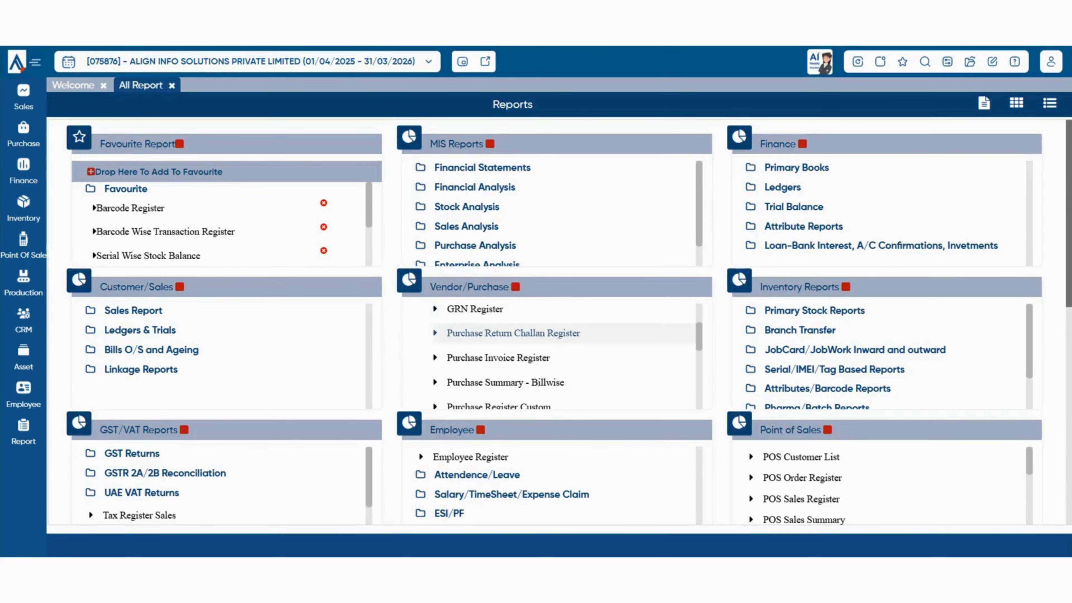
scroll(506, 338, down, 5)
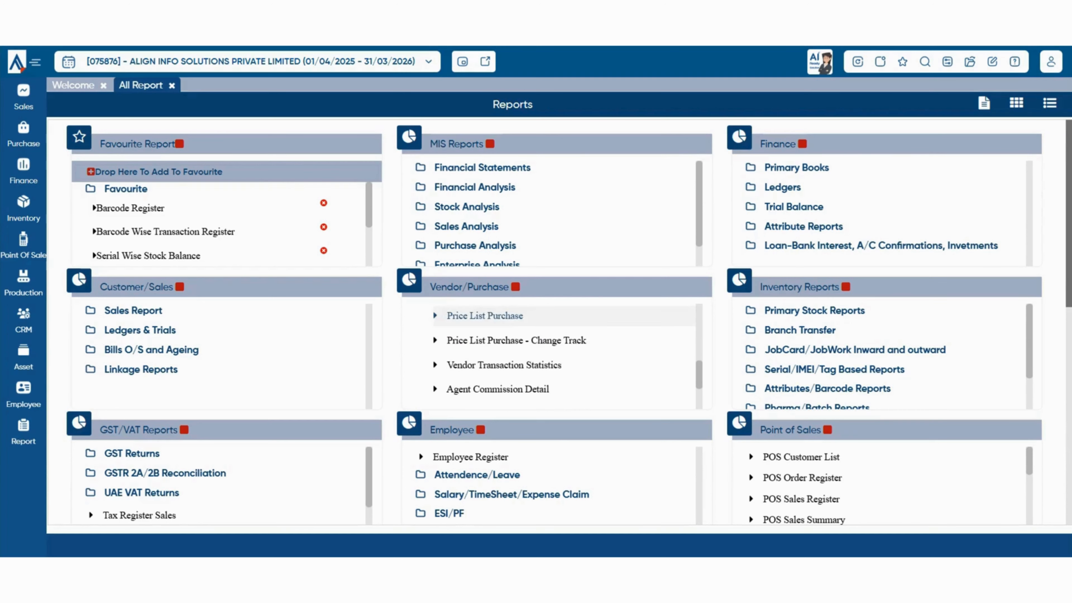
scroll(549, 357, down, 3)
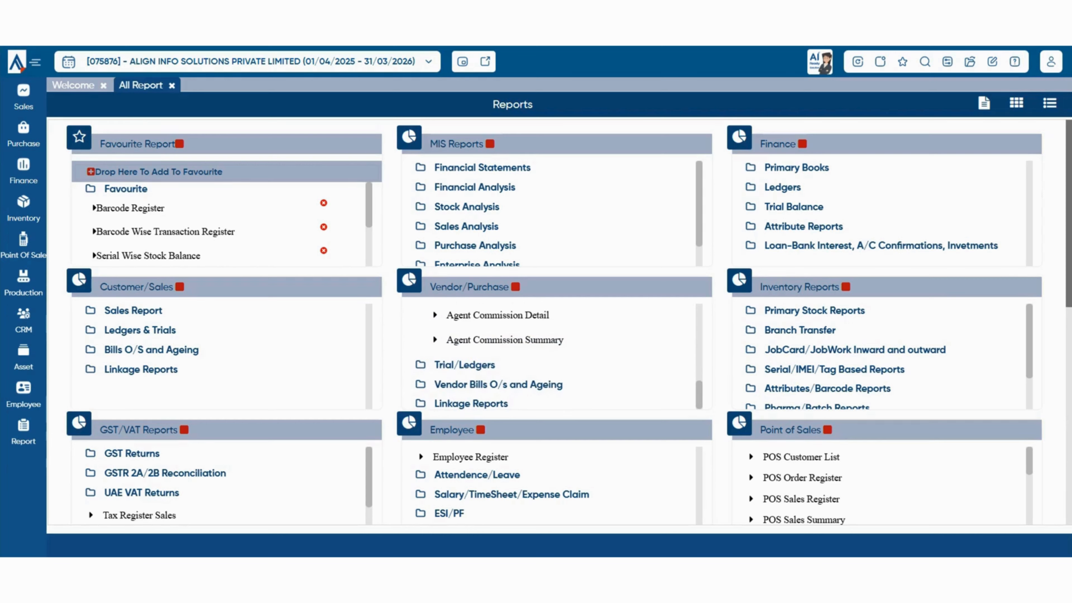
Expand the vendor Trial/Ledgers reports, open Vendor Master and look through the remaining ledger reports.
click(465, 365)
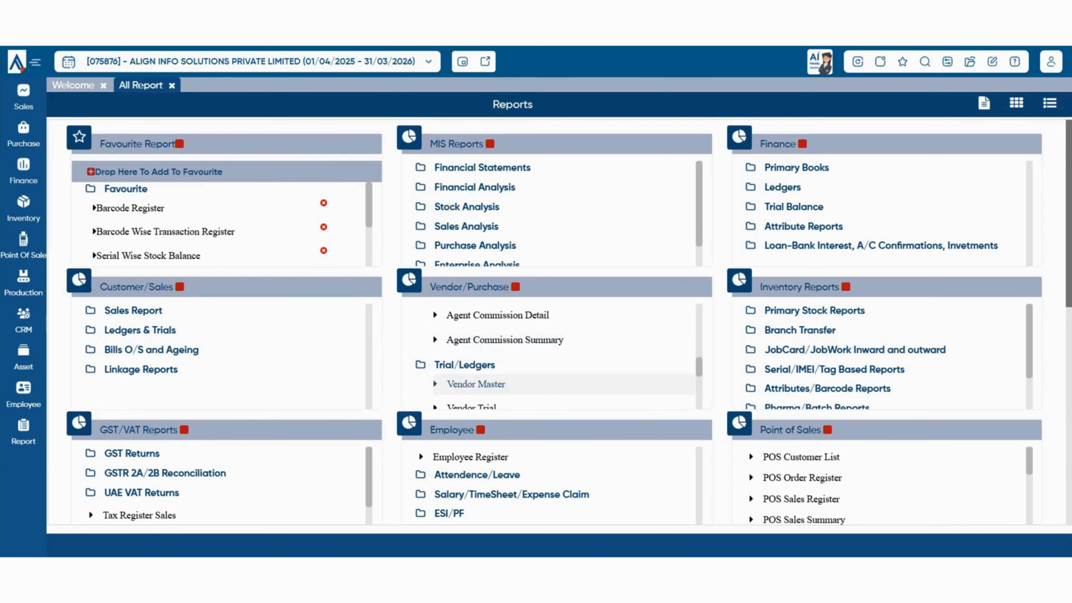
click(476, 384)
scroll(476, 384, down, 5)
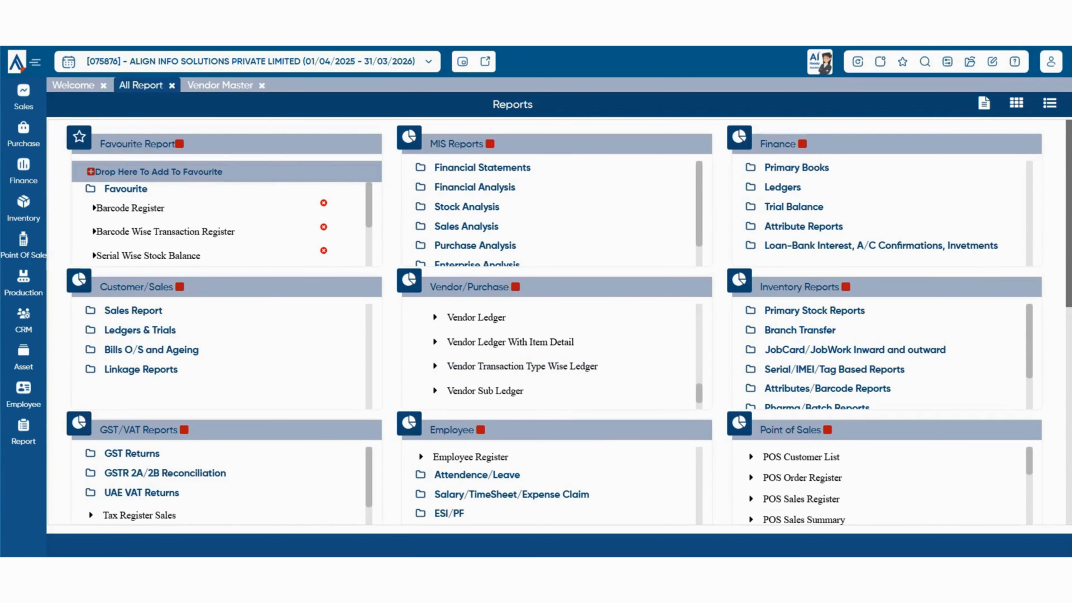
scroll(507, 355, down, 1)
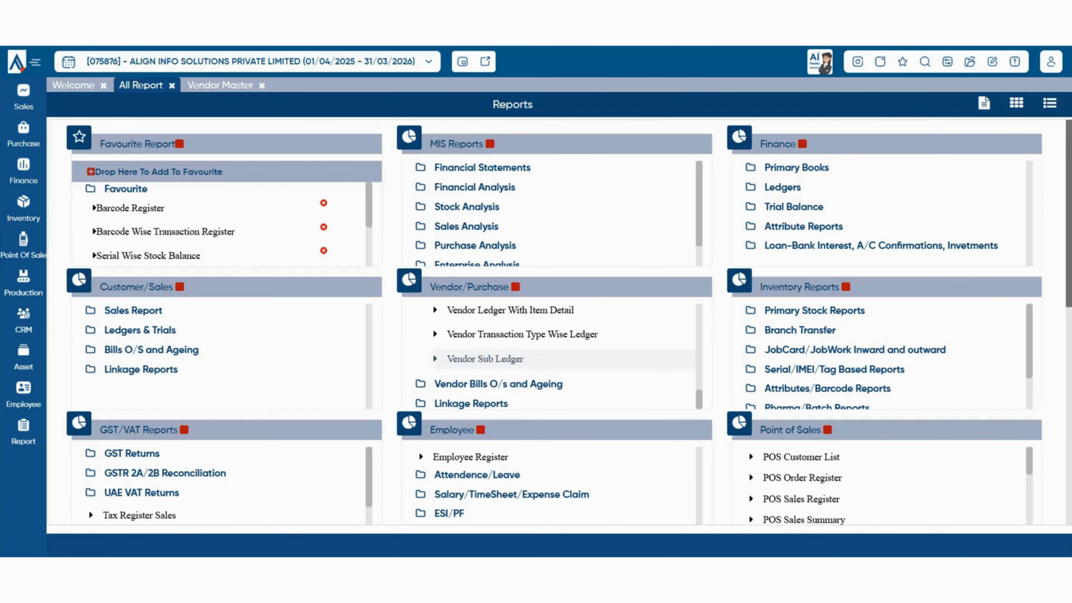
Expand Vendor Bills O/s and Ageing and view the Vendor Ageing Analyses Bill to Bill report with its default filter.
click(498, 384)
scroll(499, 380, down, 2)
scroll(499, 333, up, 1)
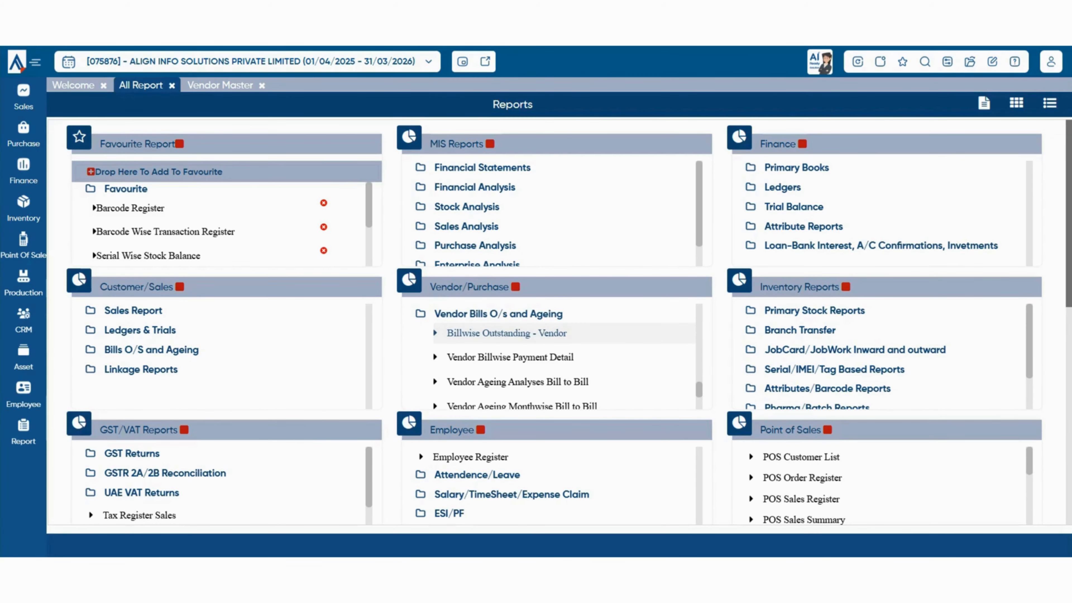
click(518, 381)
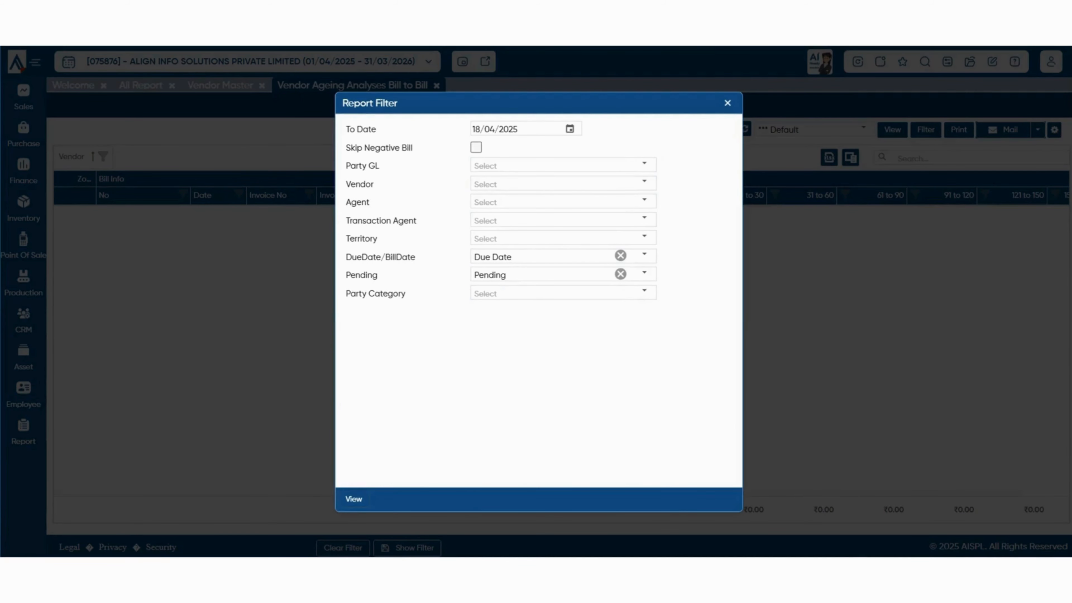
click(354, 499)
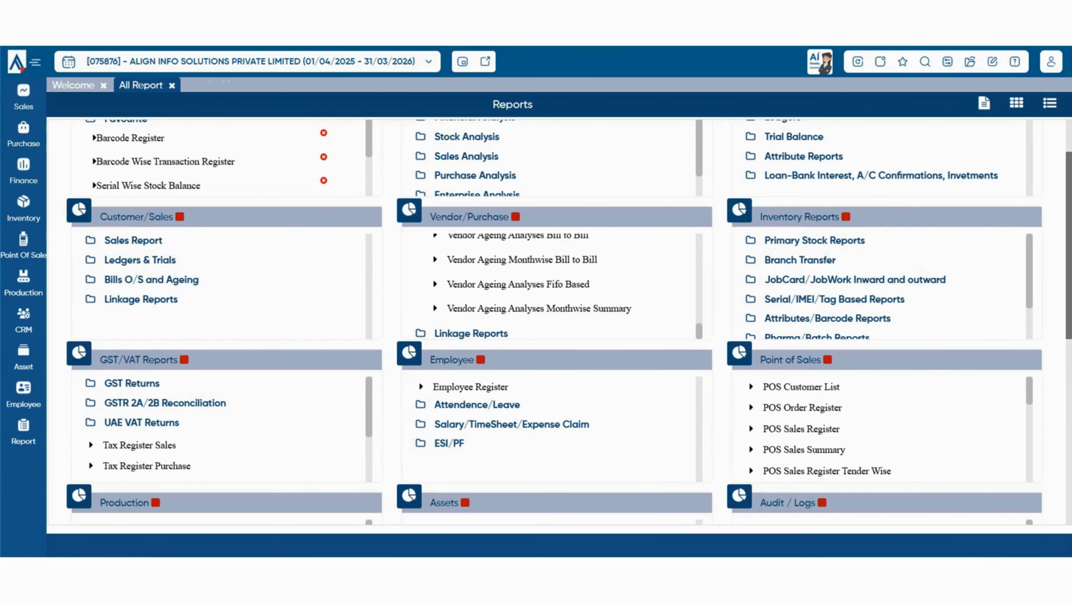
Look through the Vendor/Purchase linkage reports and open Order v/s GRN.
scroll(549, 262, down, 5)
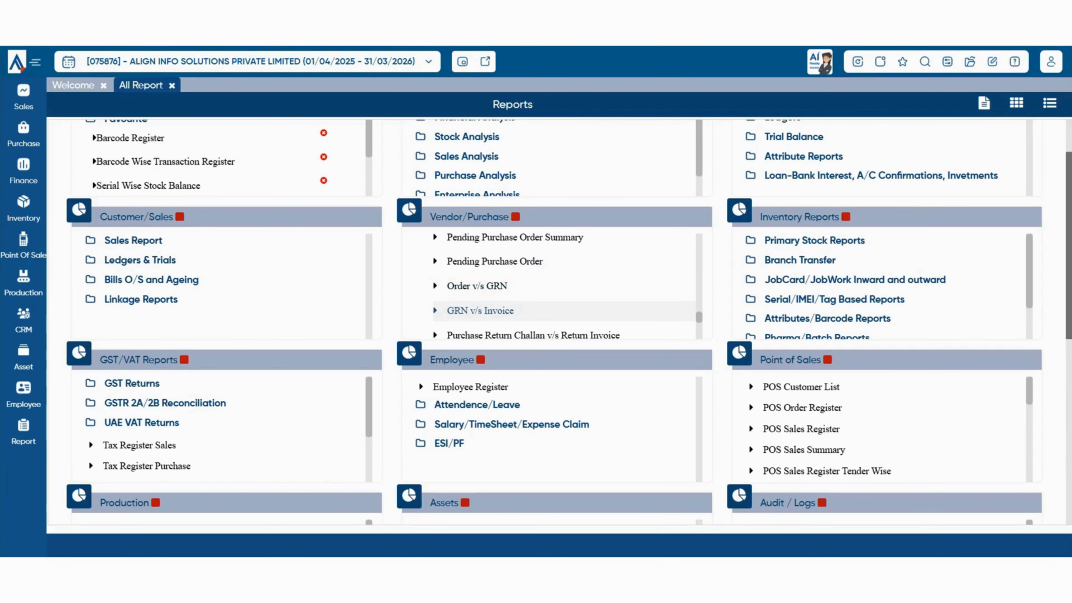
scroll(507, 296, down, 2)
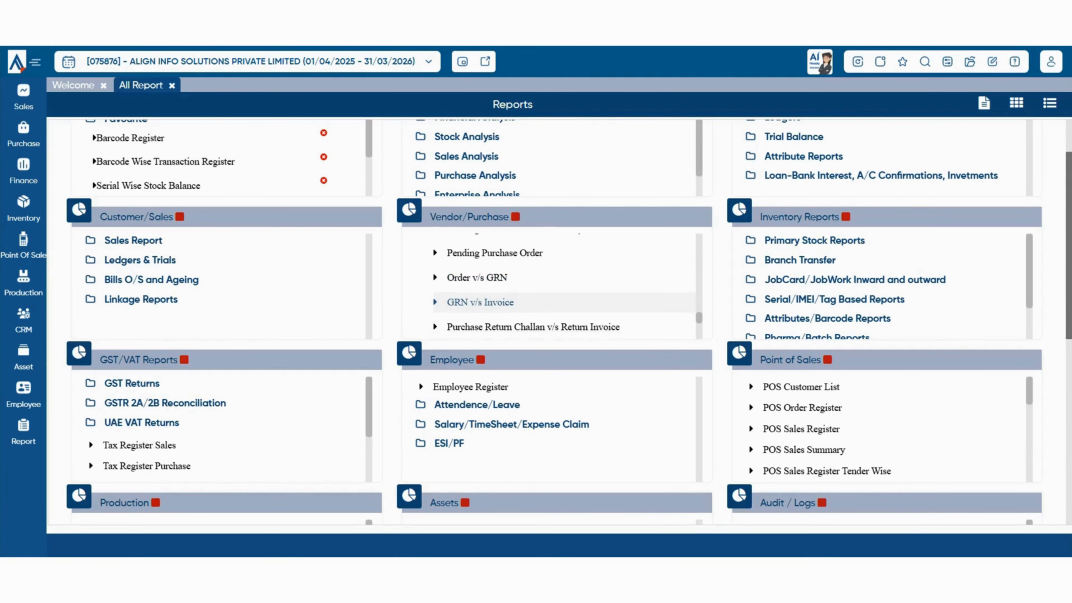
scroll(507, 290, up, 2)
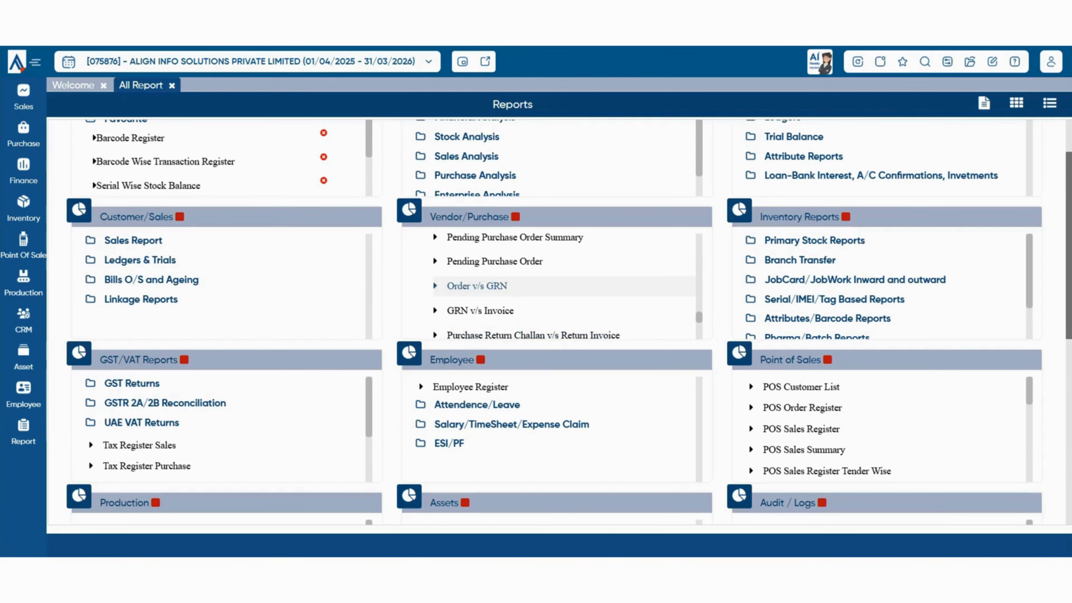
click(490, 290)
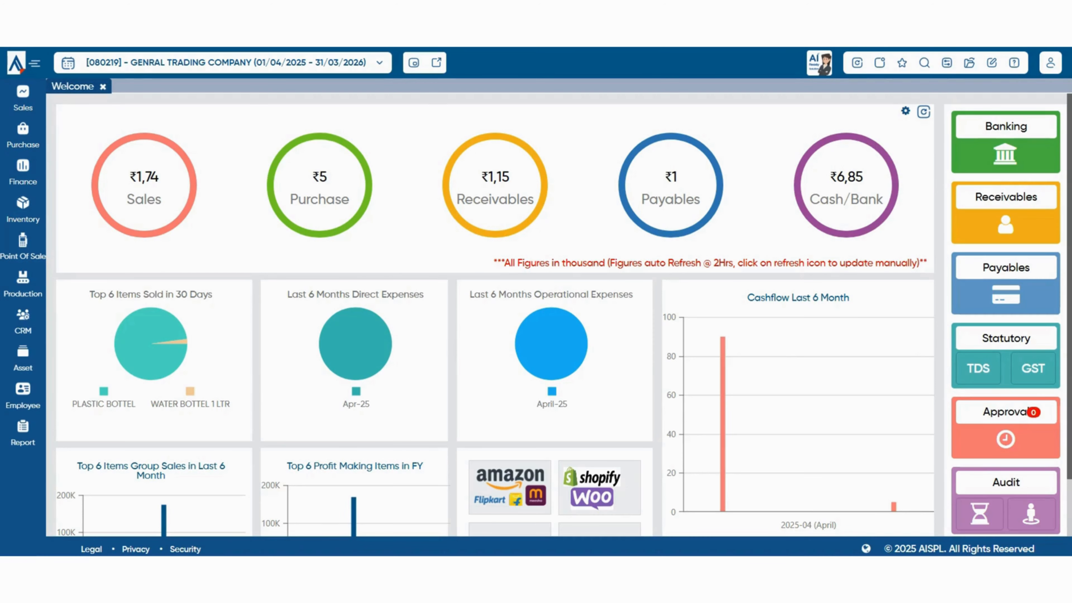
Open the Purchase Credit Note form in GENRAL TRADING COMPANY and set the vendor to SHUBHAM ENTERPRISES.
mouse_move(23, 136)
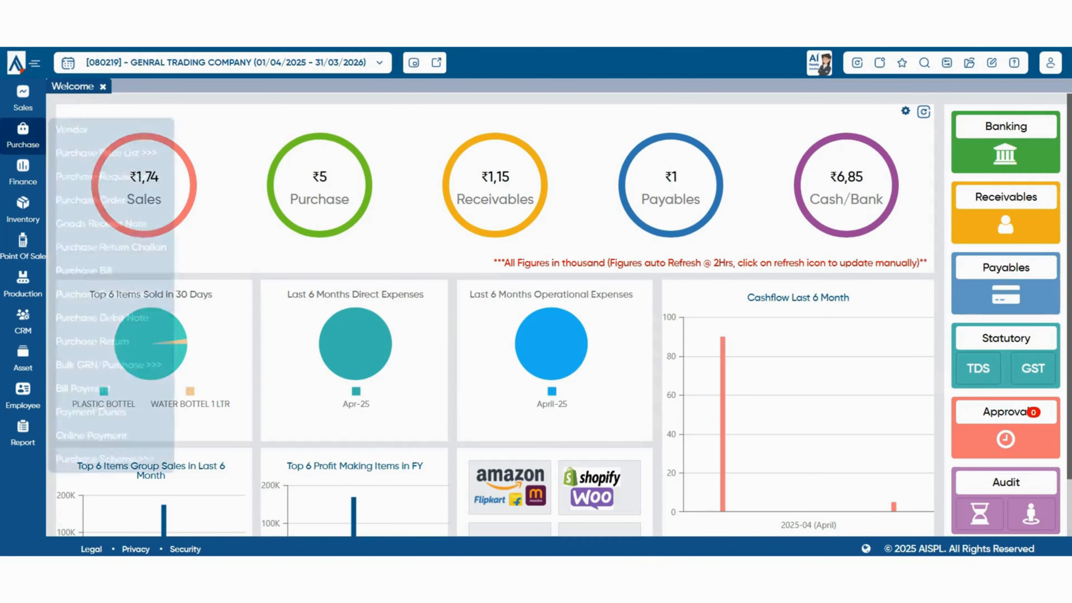
click(104, 294)
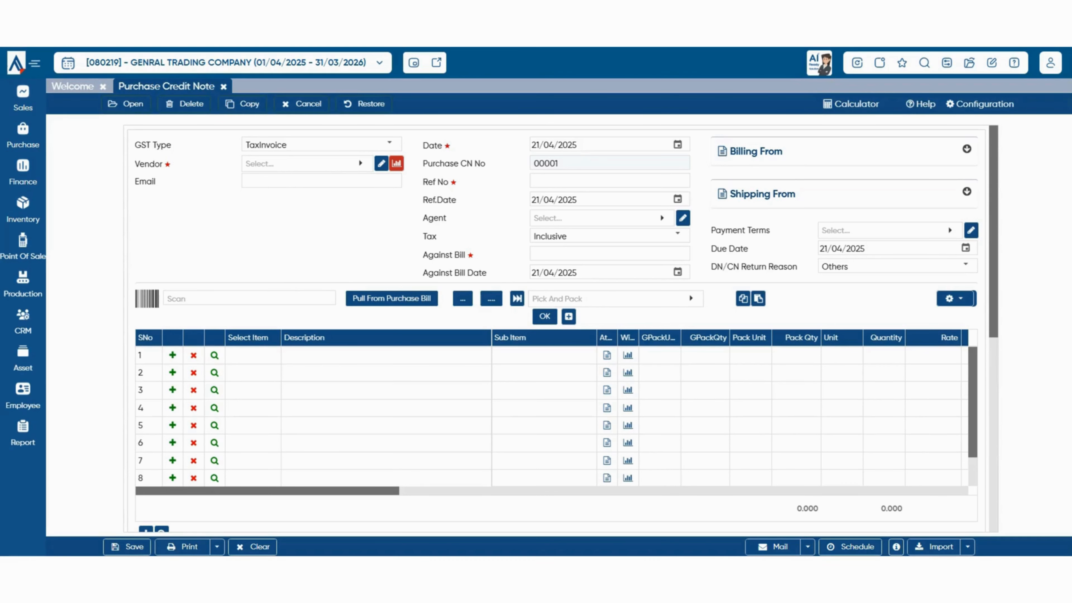
click(302, 163)
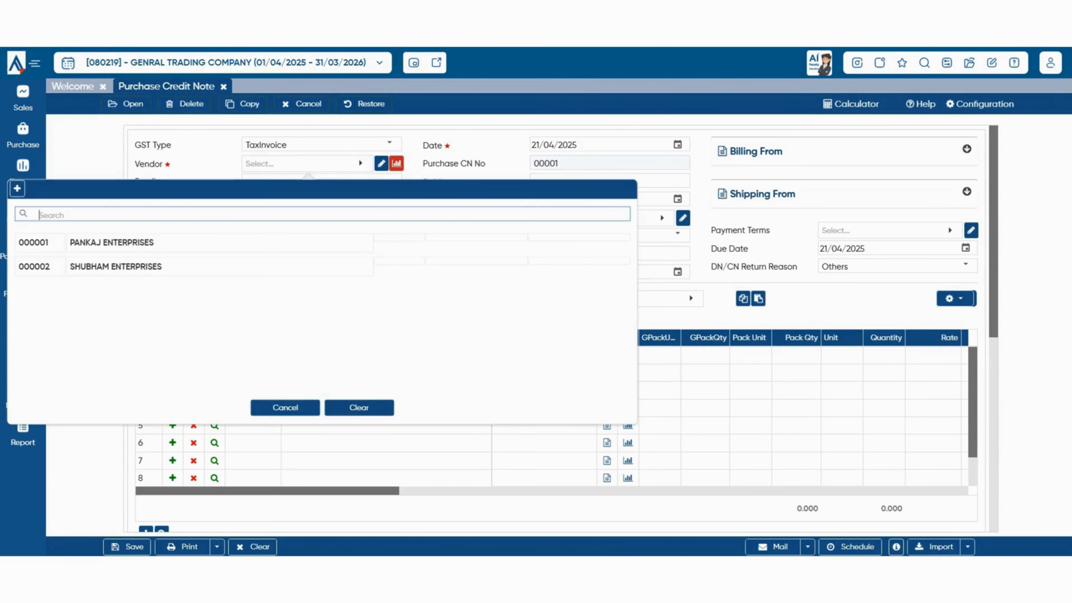
double_click(118, 265)
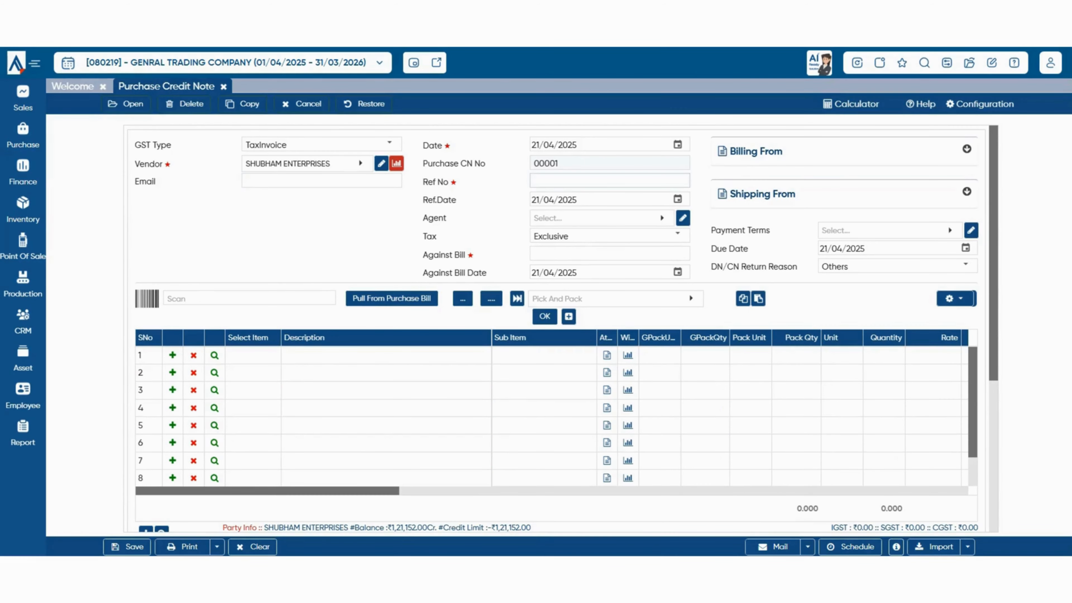
Set the credit note's Ref No to 00001 and Against Bill to 00002.
click(609, 181)
text(00001)
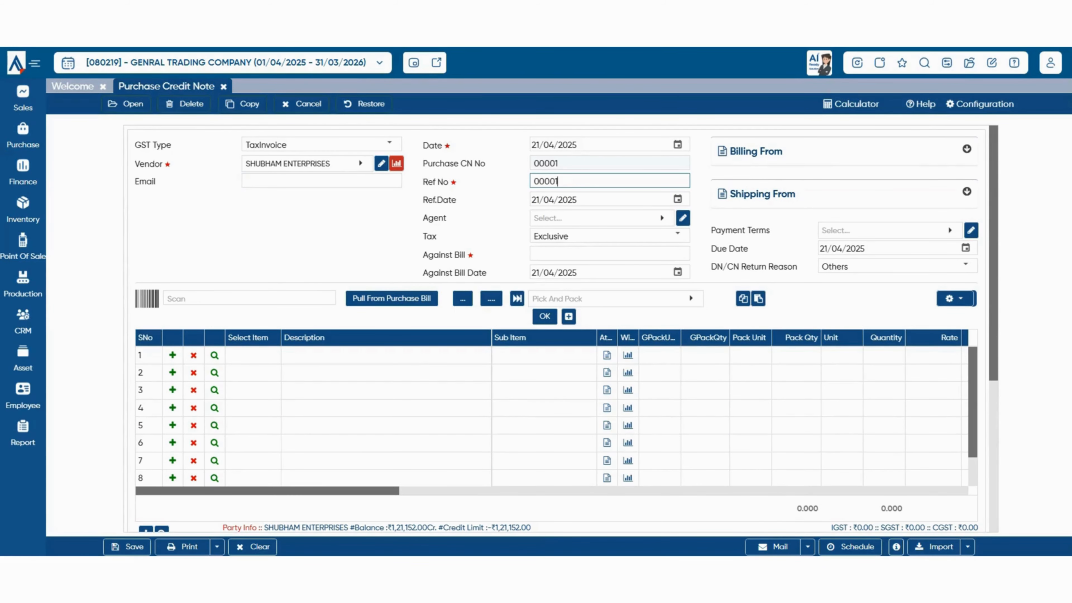
click(610, 253)
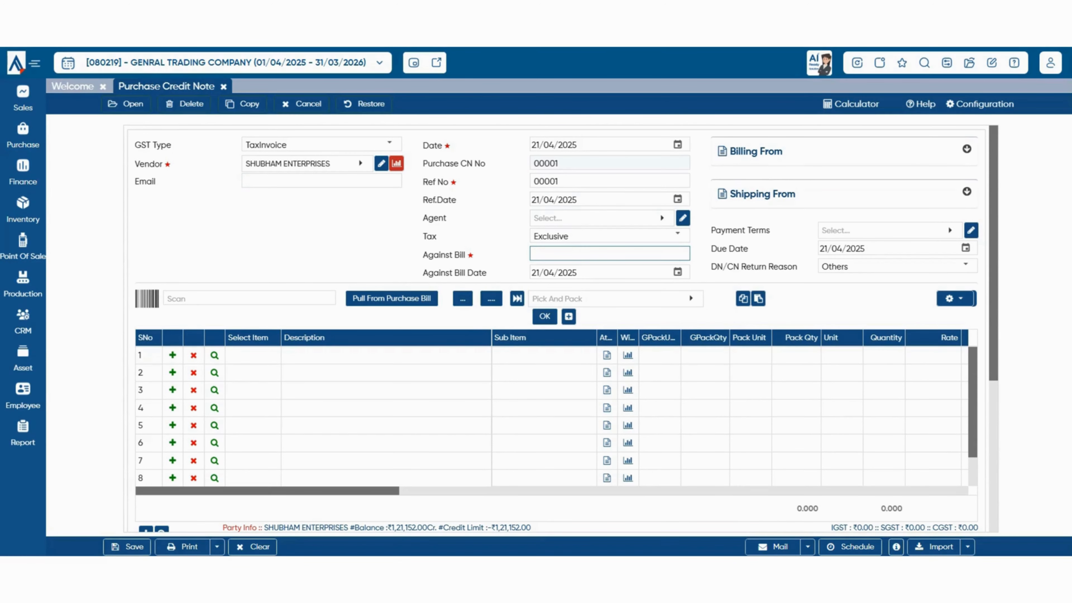
text(00002)
Pull the WATER BOTTEL 1 LTR line from purchase bill 00002/25-26 into the credit note.
click(392, 299)
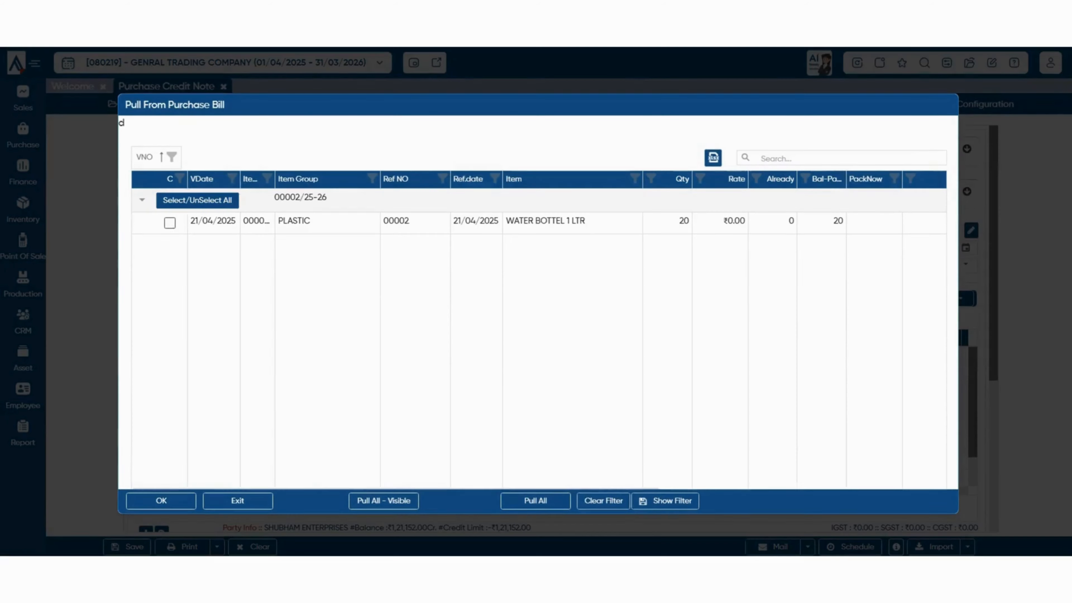
click(170, 223)
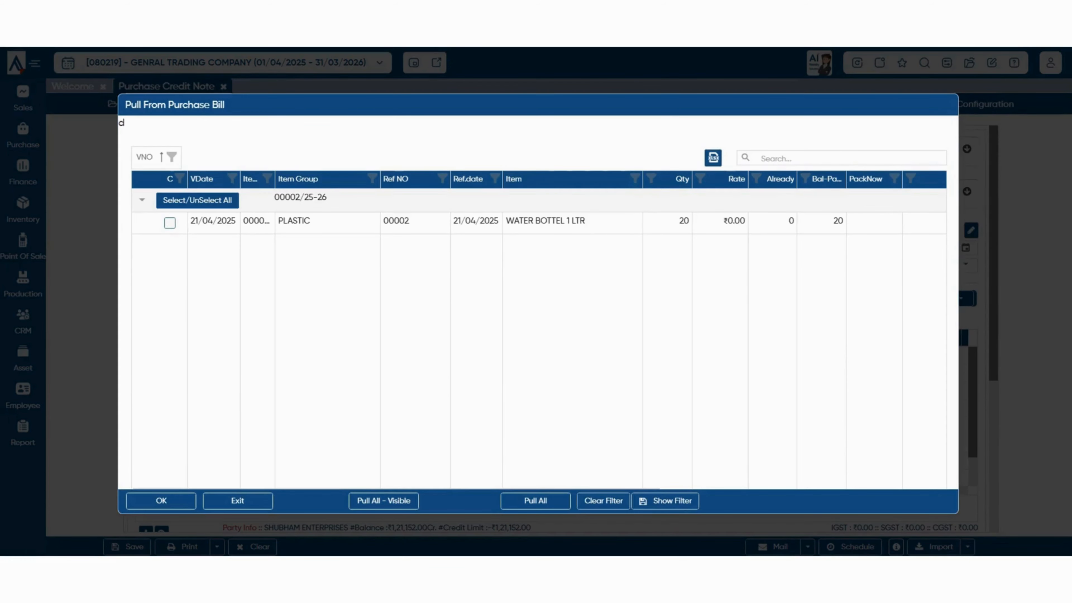
click(161, 501)
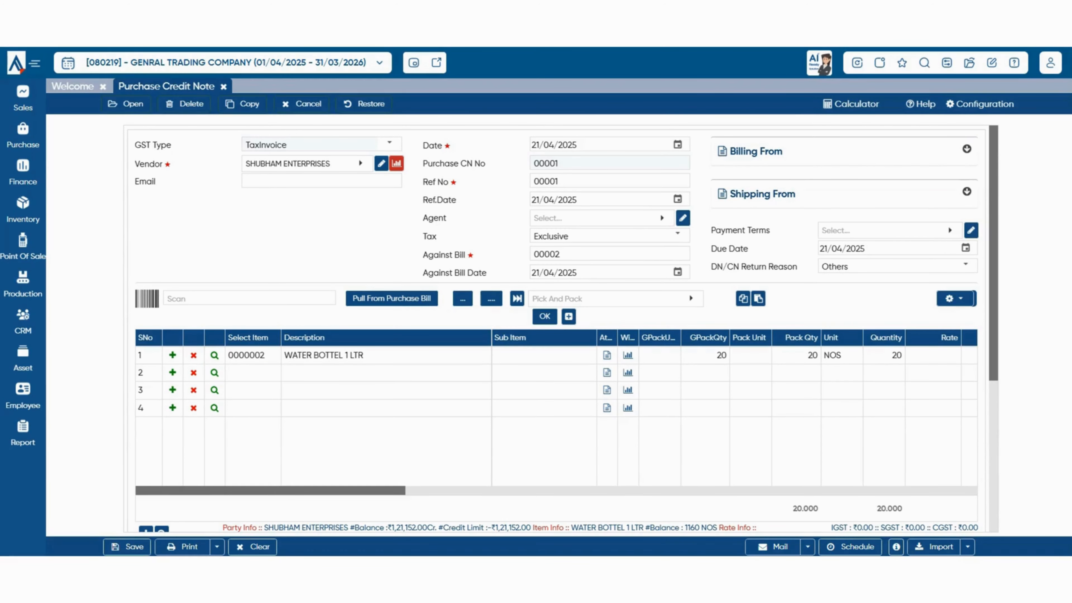
Set the WATER BOTTEL 1 LTR line's quantity to 3 and its rate to 10000.
click(884, 355)
key(BackSpace)
key(BackSpace)
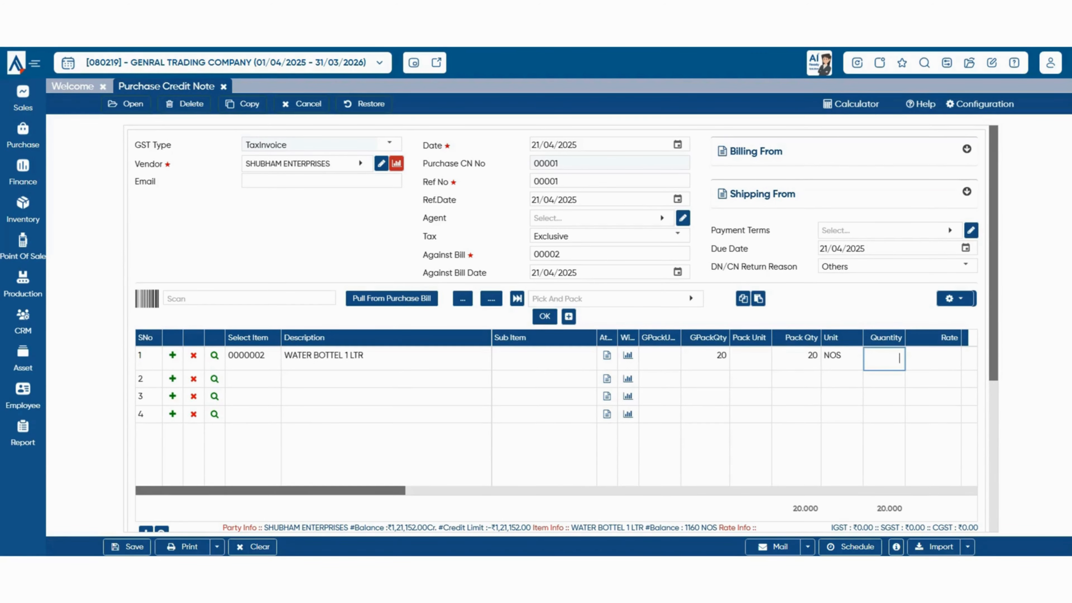
text(3)
key(Tab)
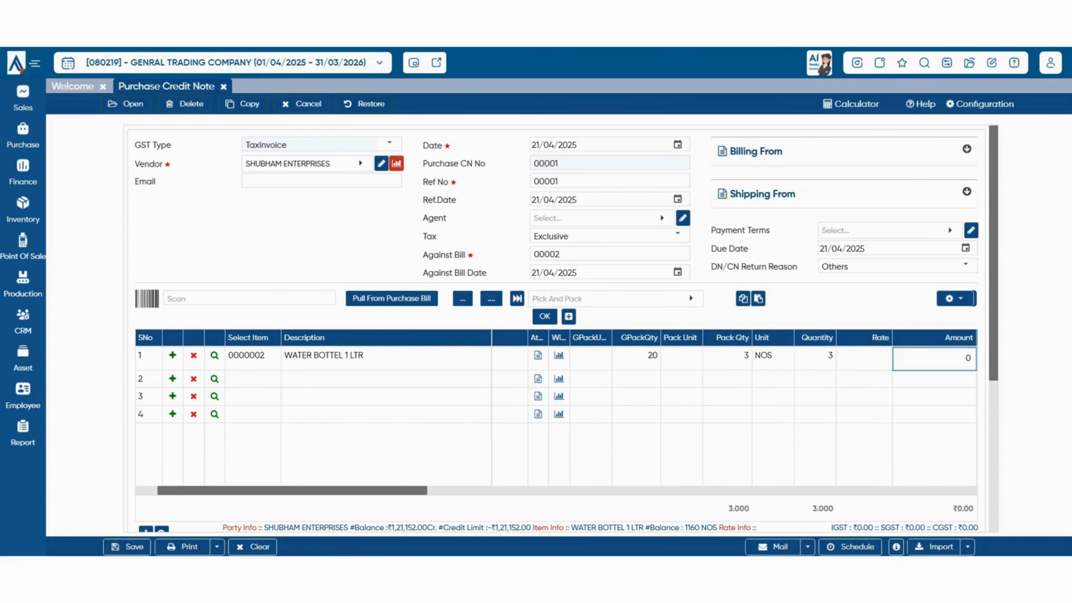
click(864, 357)
text(10000)
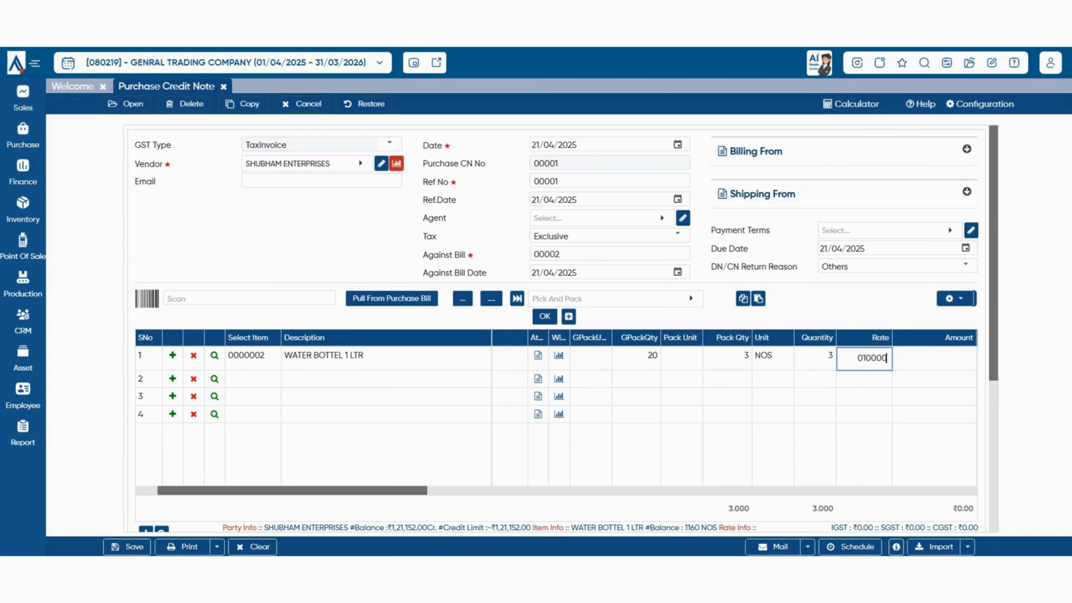
key(Tab)
key(Tab)
key(Tab)
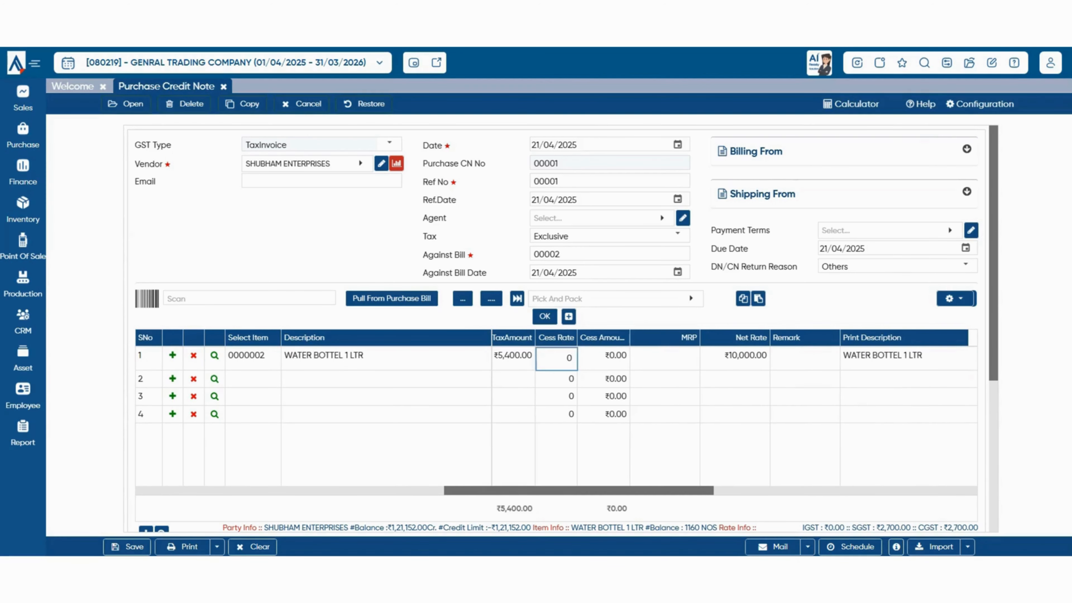
Fill the credit note's Remarks with the automatic narration for Ref No 00001 and purchase bill 00002/25-26.
drag(579, 490, 379, 490)
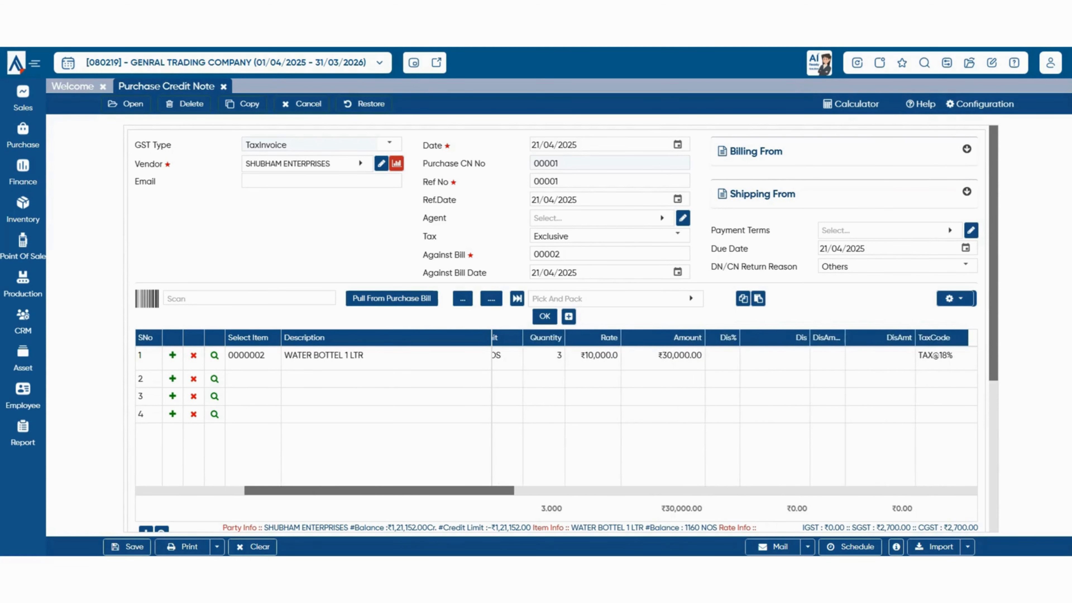
scroll(561, 330, down, 1)
scroll(562, 330, down, 4)
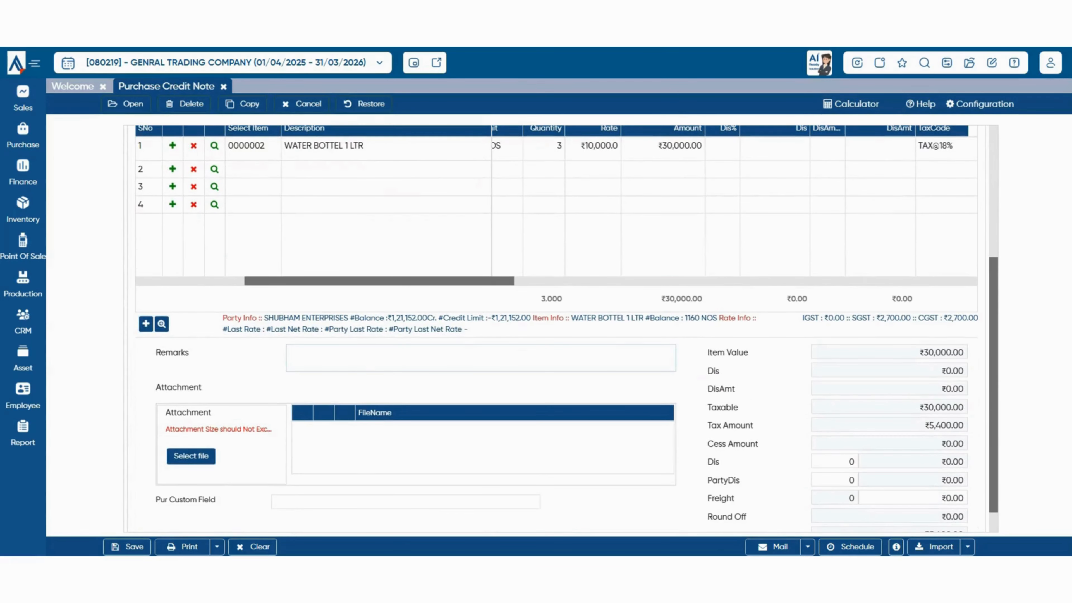
click(481, 358)
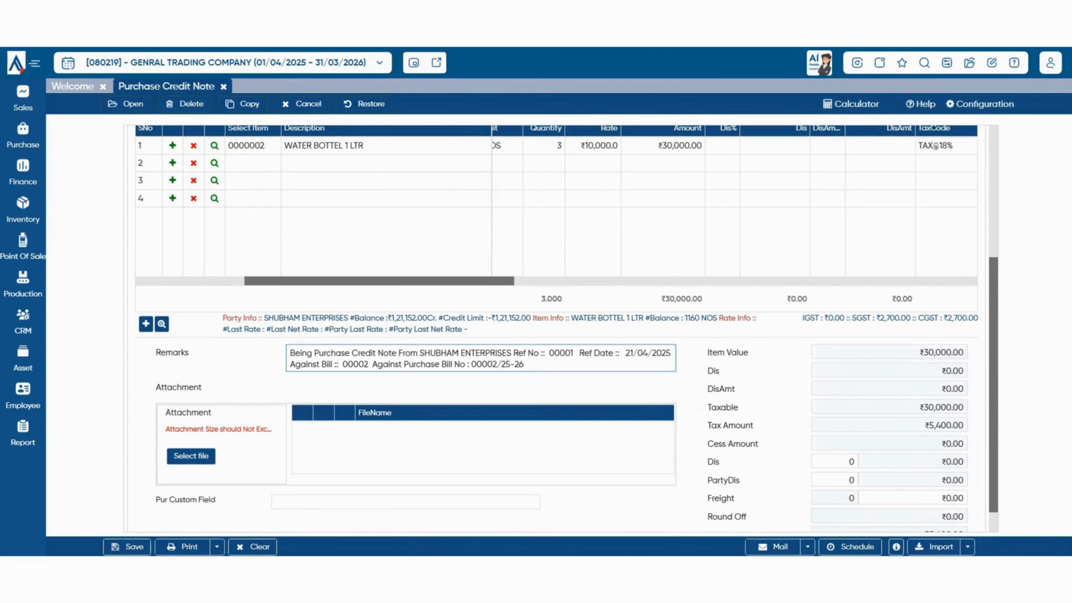
scroll(562, 329, down, 1)
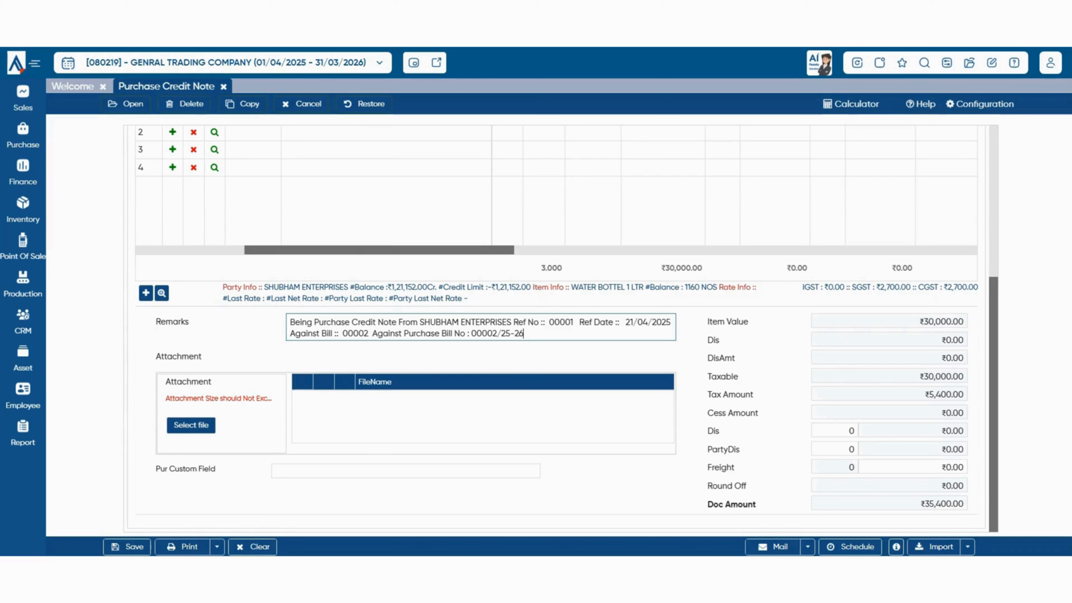
Examine the credit note's General, Numbering, Notification and Approval configuration without changing any setting.
click(217, 547)
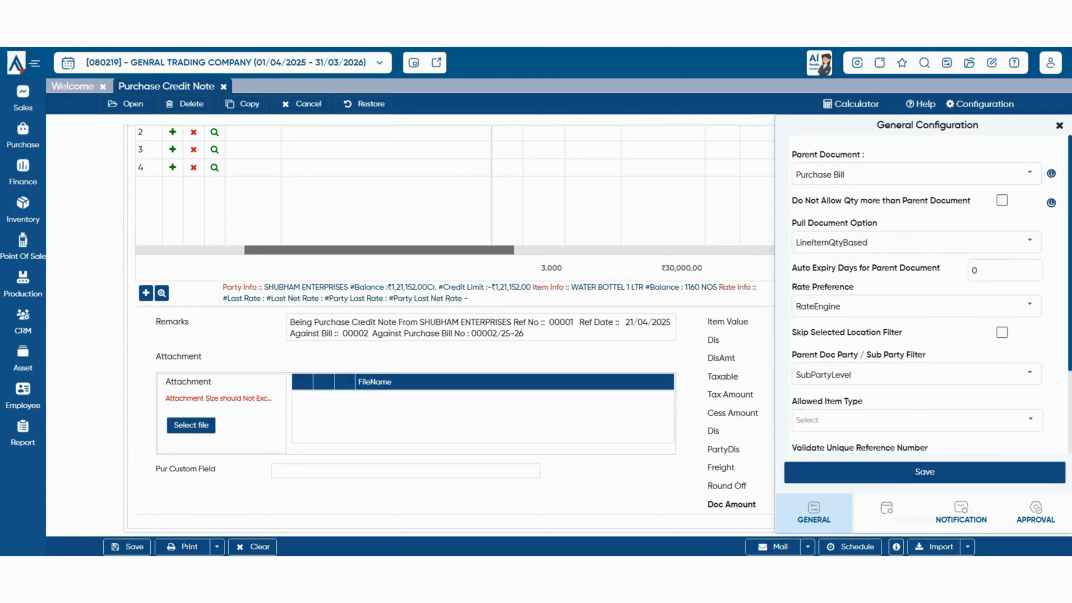
click(887, 513)
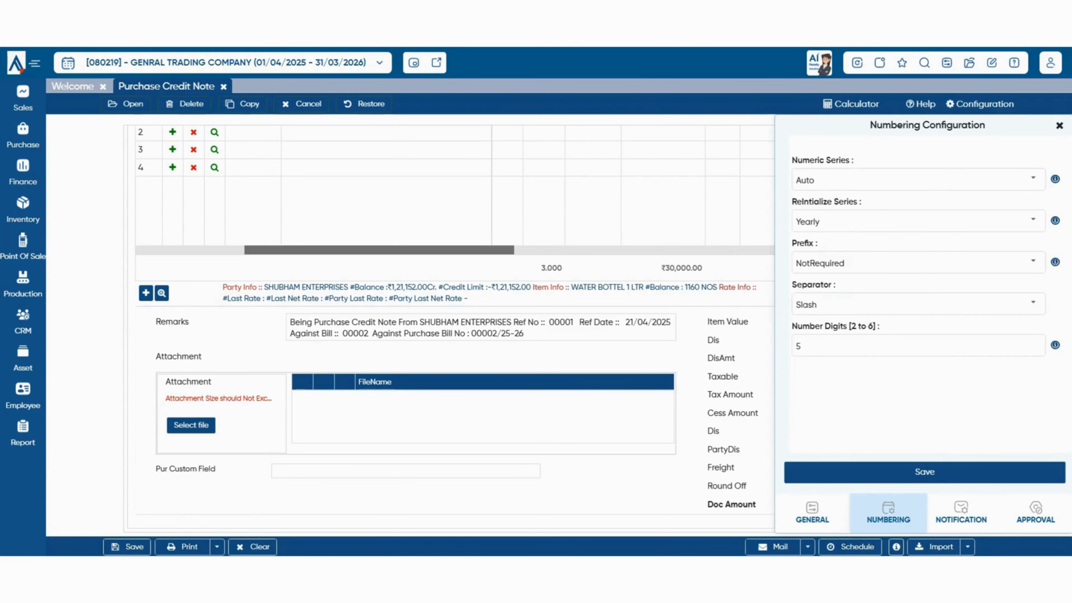
click(962, 513)
click(1037, 512)
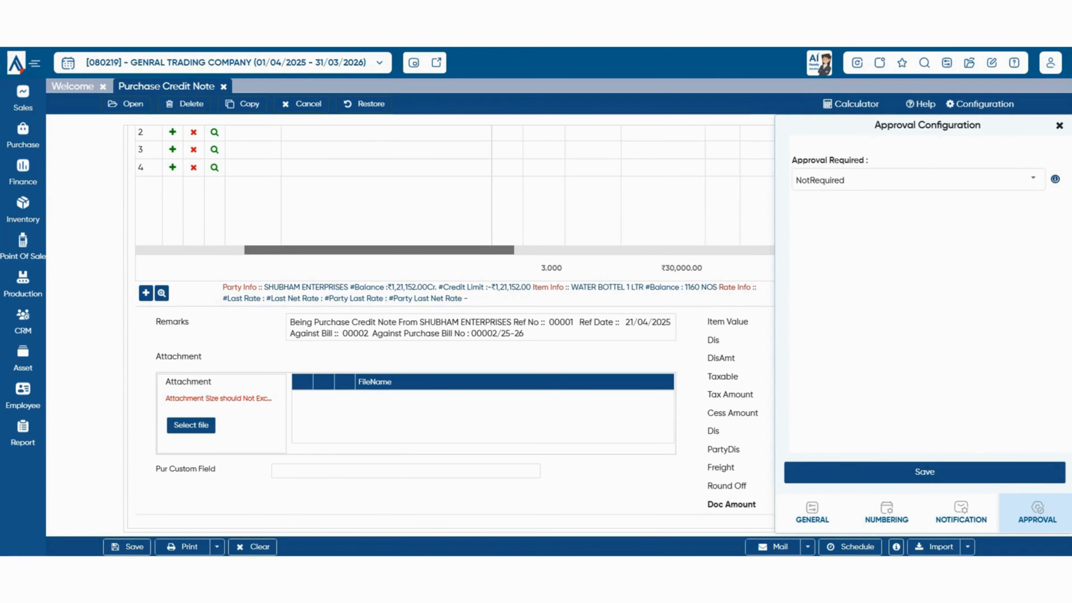
click(1060, 125)
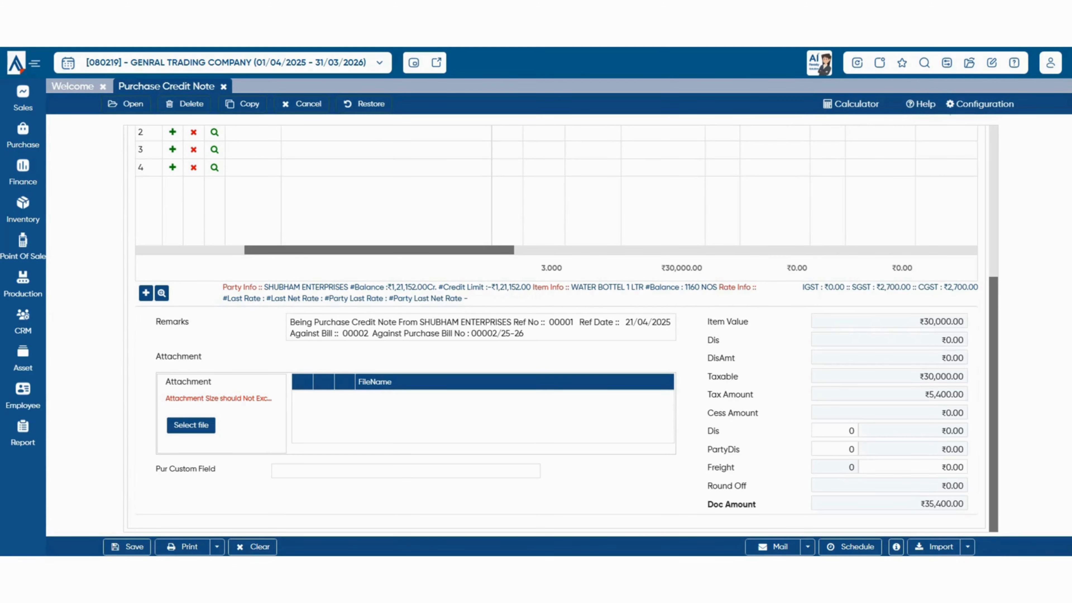
Save the purchase credit note and open a new Purchase Debit Note.
scroll(557, 329, up, 5)
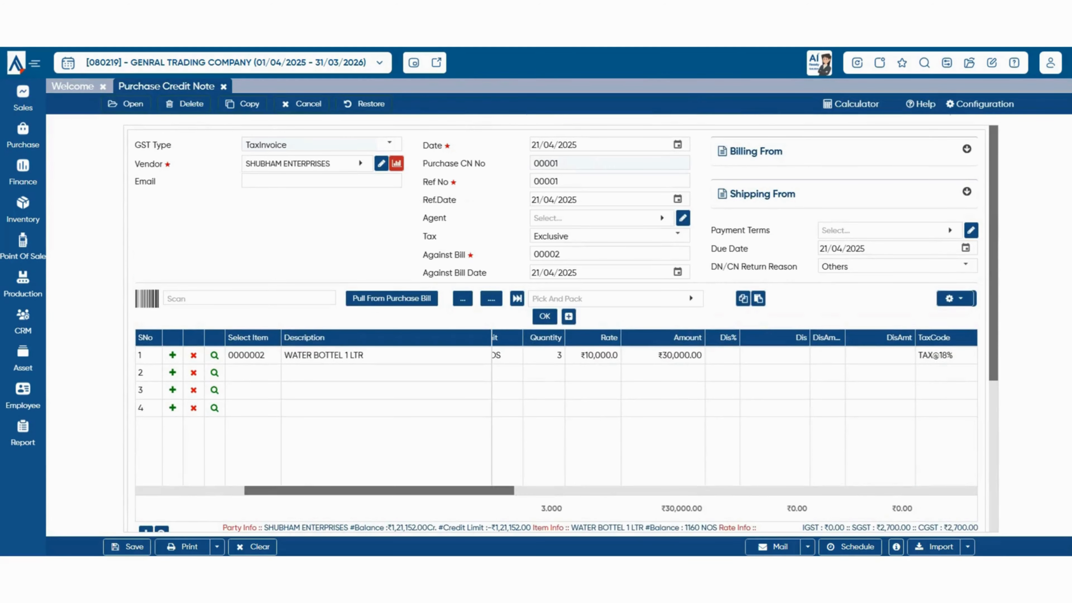
key(ctrl+s)
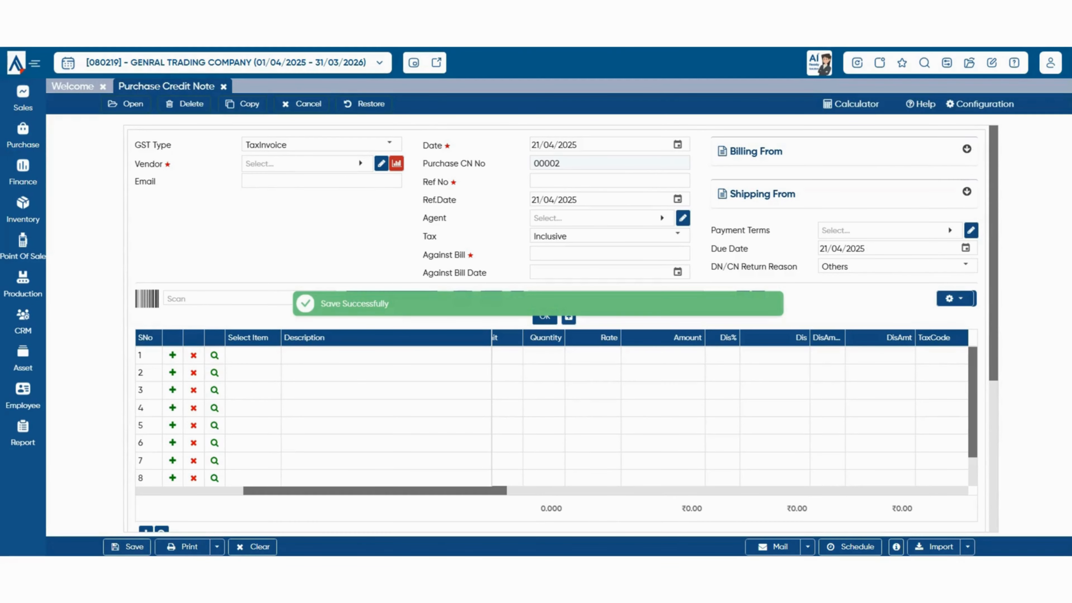
click(23, 136)
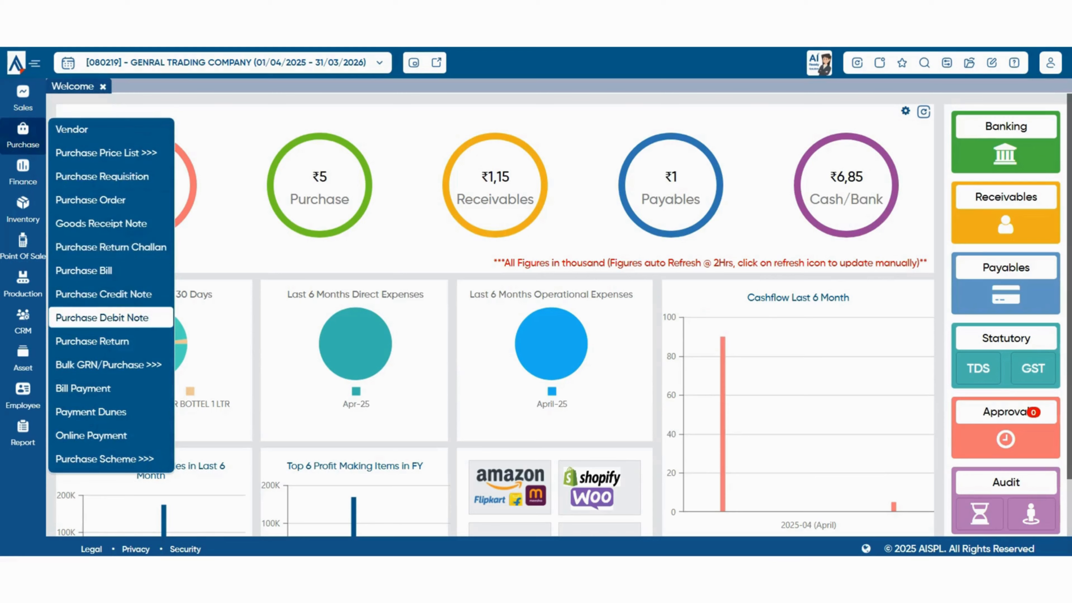
click(102, 318)
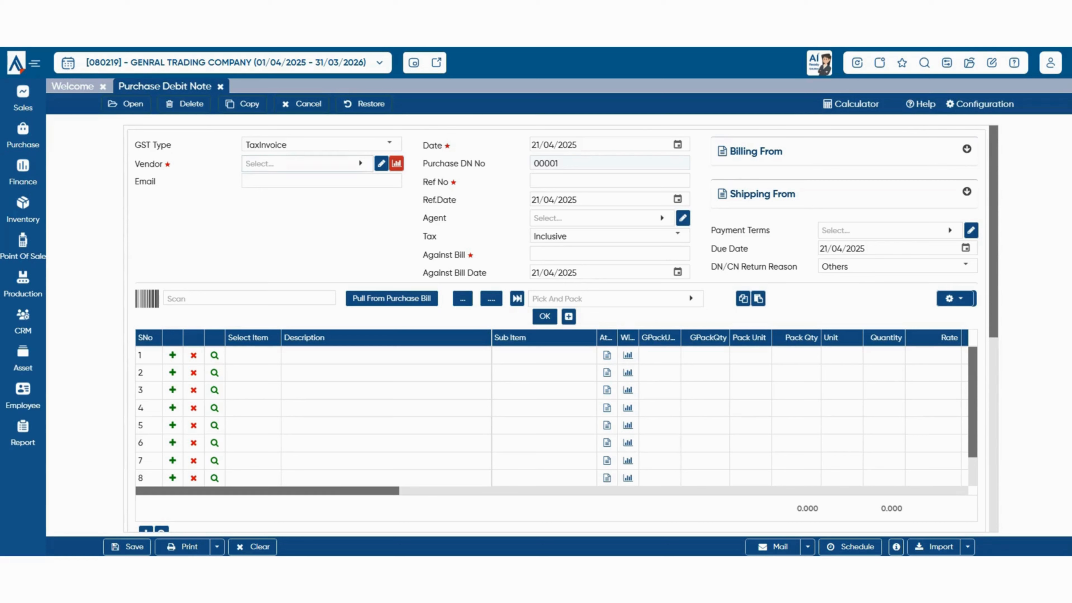
Set the vendor to SHUBHAM ENTERPRISES and Against Bill to 00002, and pull the WATER BOTTEL 1 LTR line from purchase bill 00002/25-26.
click(308, 163)
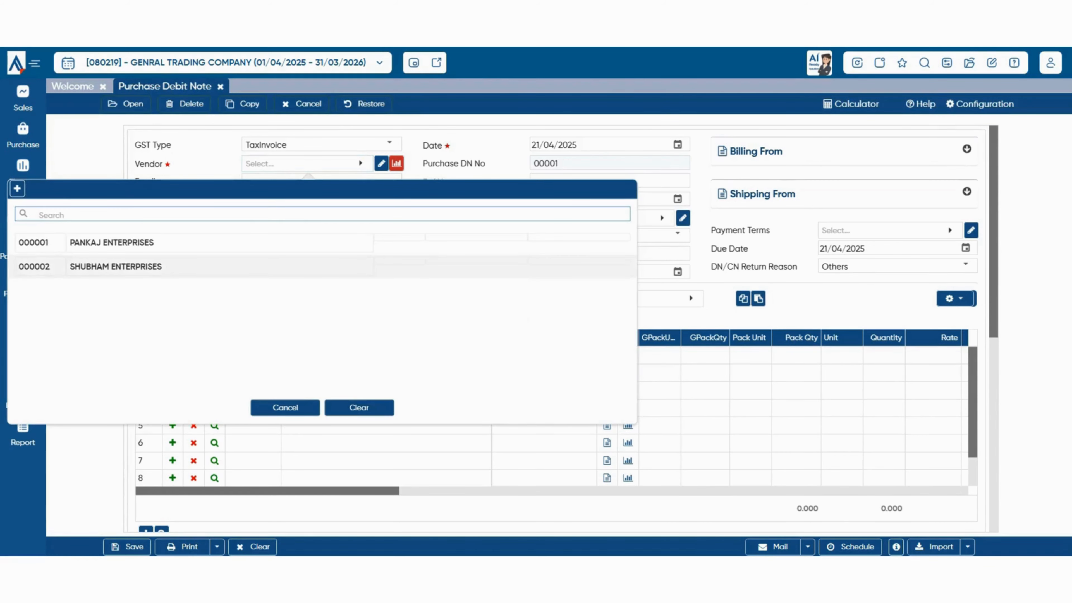
click(253, 267)
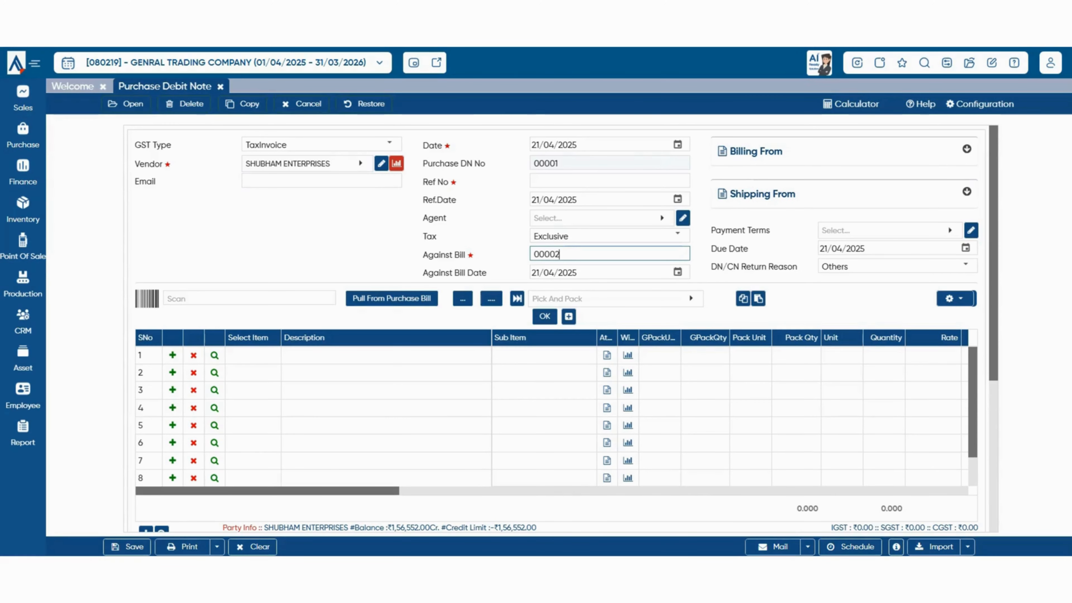
click(392, 299)
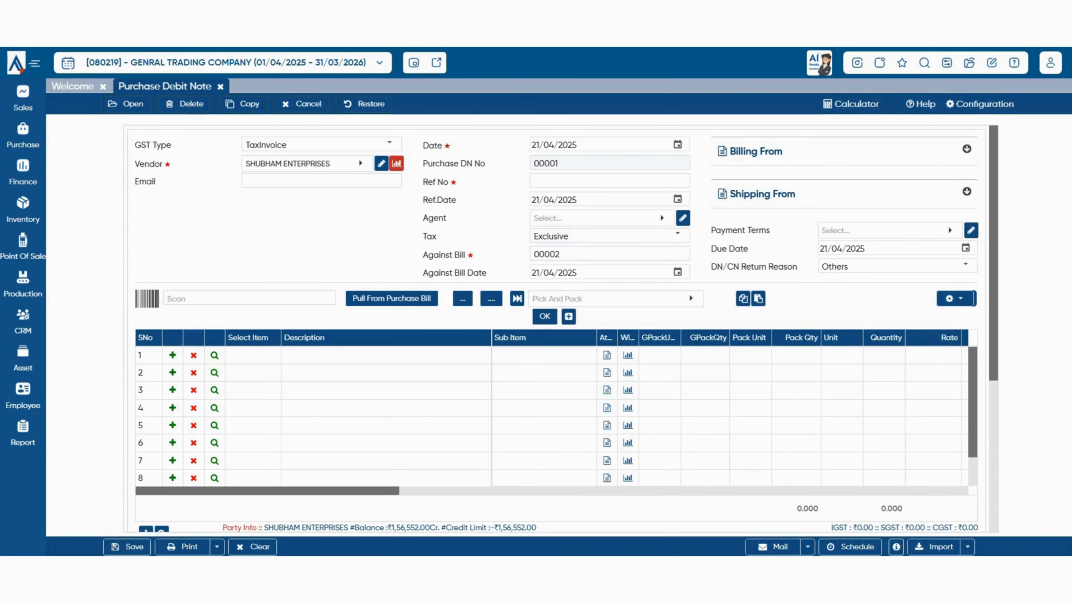
click(252, 355)
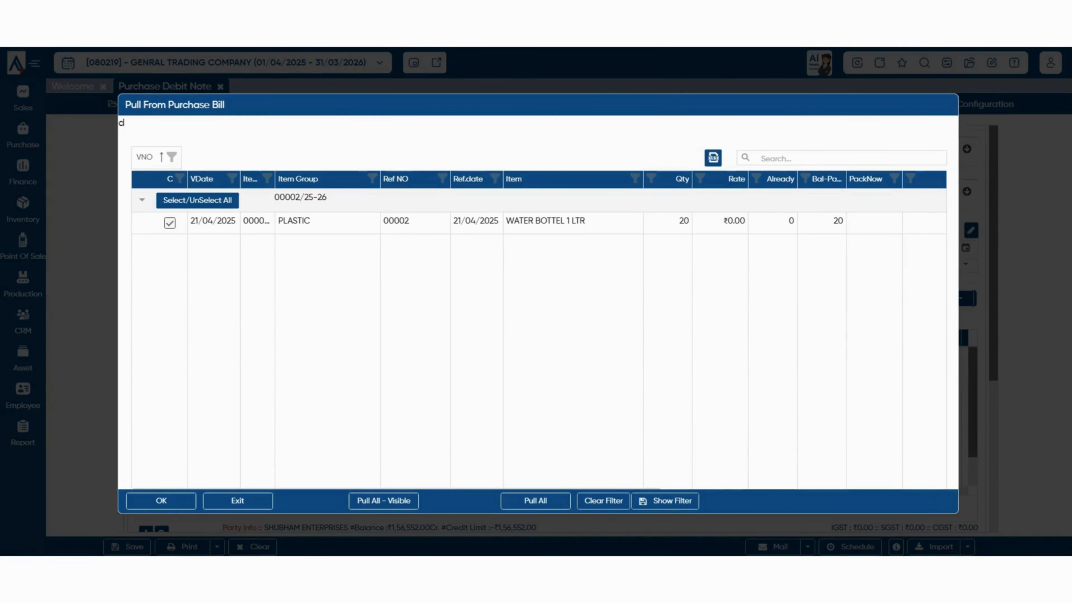
click(160, 501)
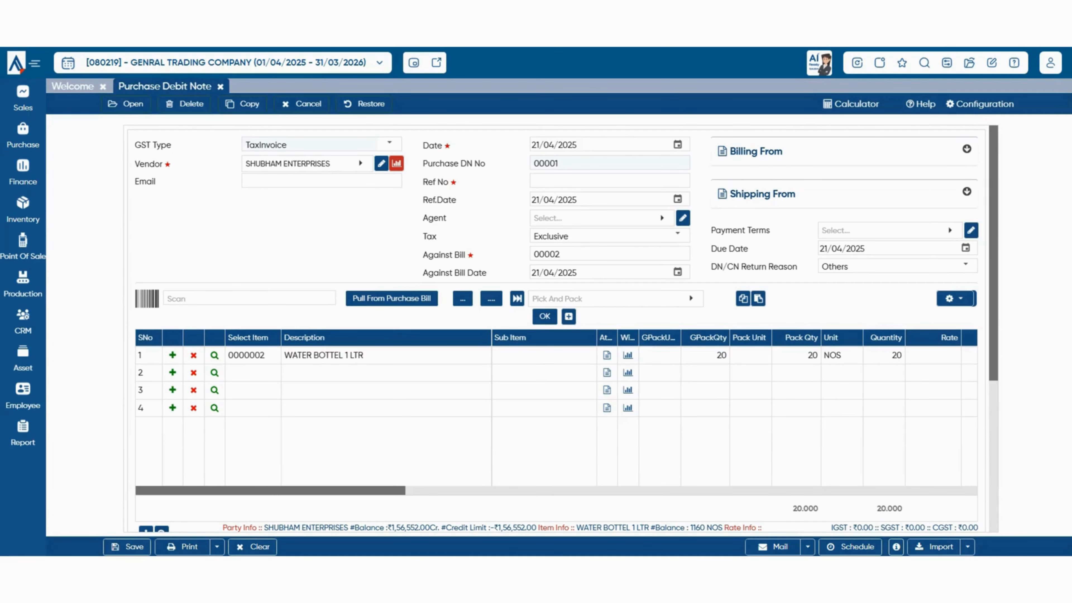
Set the debit note's WATER BOTTEL 1 LTR line to quantity 2 and rate 1700.
click(885, 356)
key(BackSpace)
key(BackSpace)
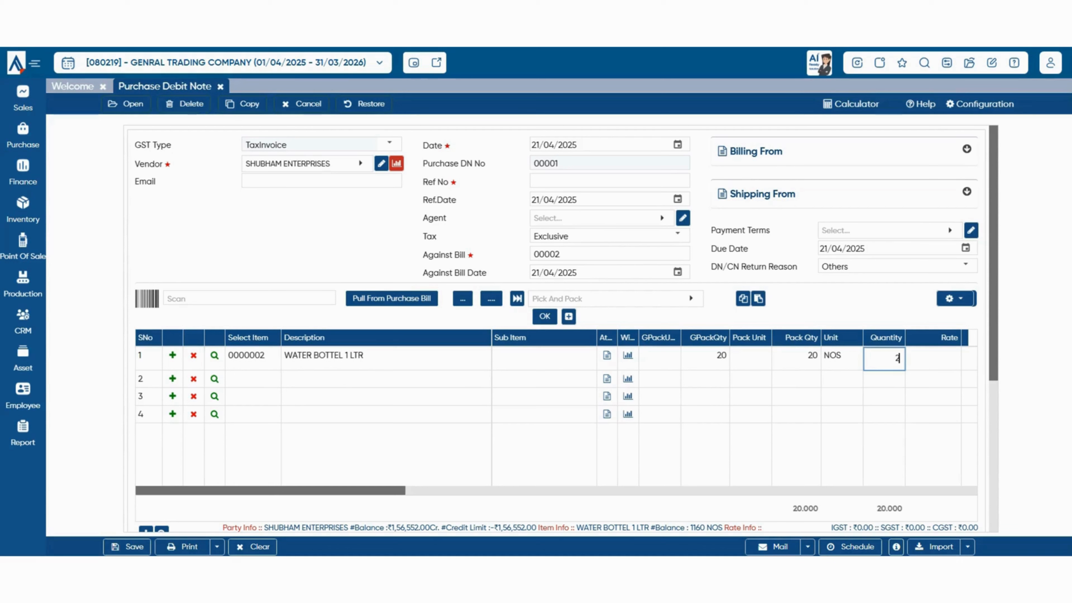
text(2)
key(Tab)
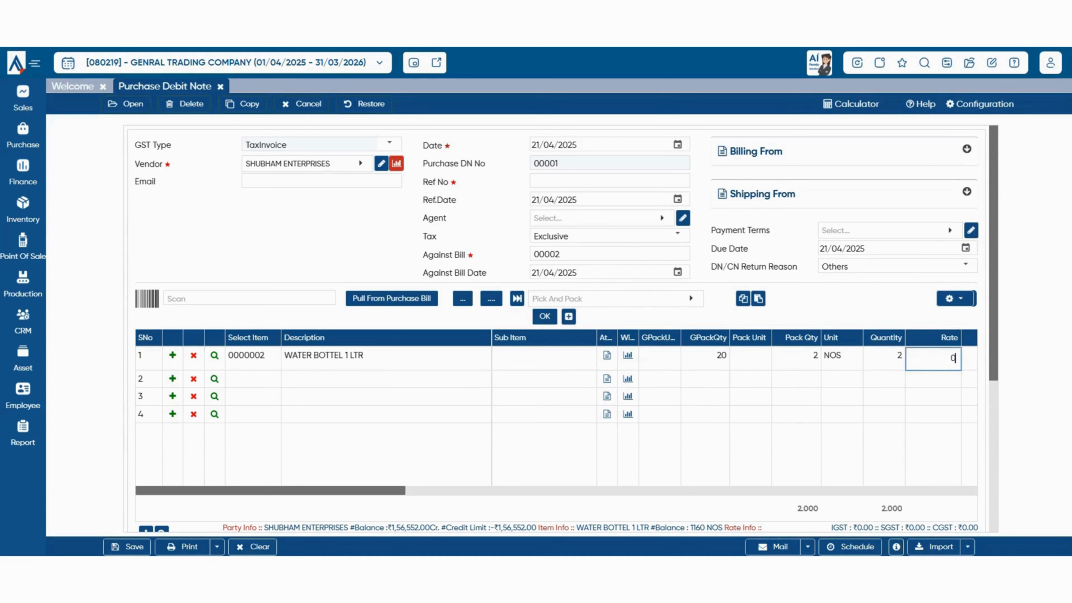
key(Tab)
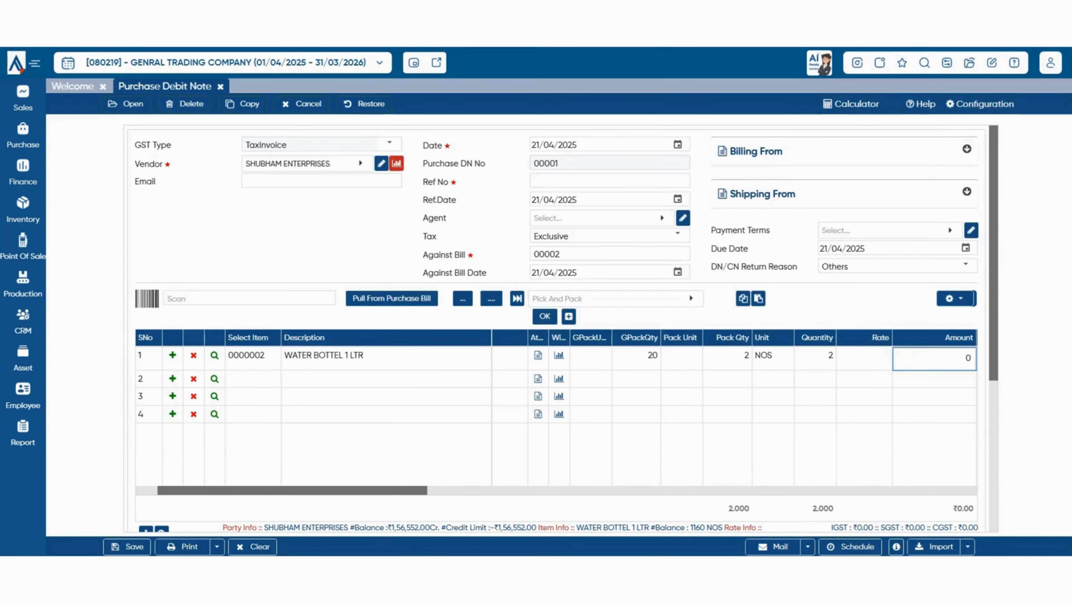
click(865, 358)
key(BackSpace)
text(1,700)
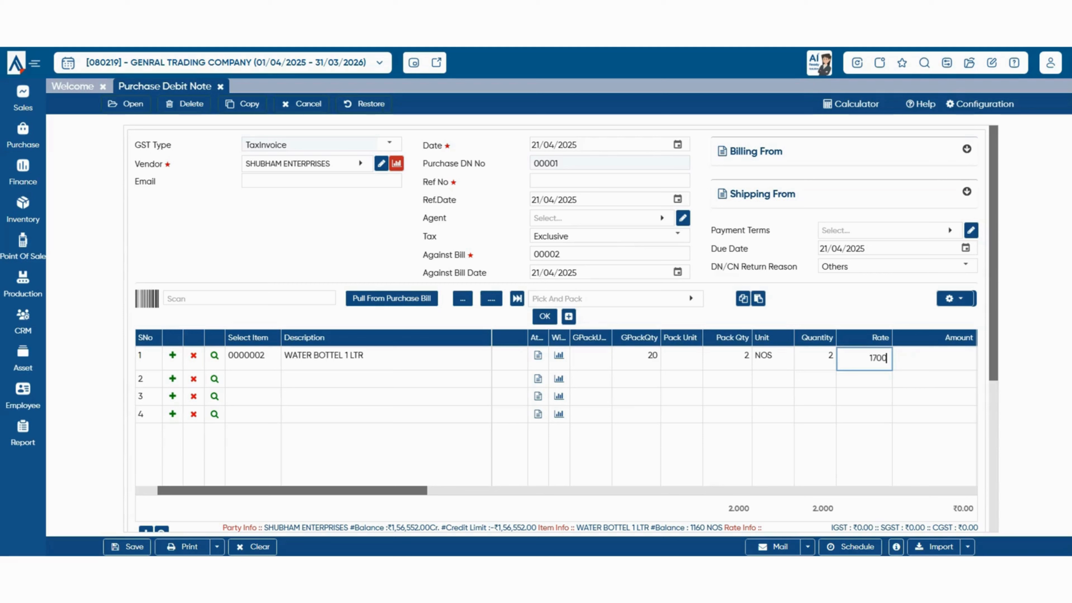
key(Tab)
key(Tab)
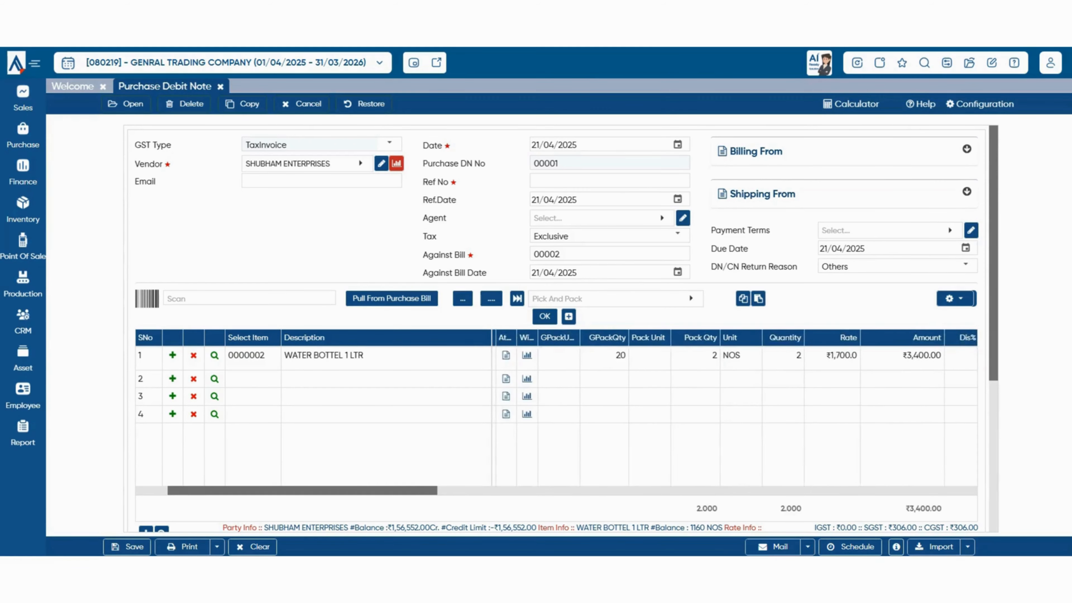
Fill the debit note's Remarks with the automatic narration, and save the note after viewing its general configuration.
scroll(506, 330, down, 5)
click(481, 327)
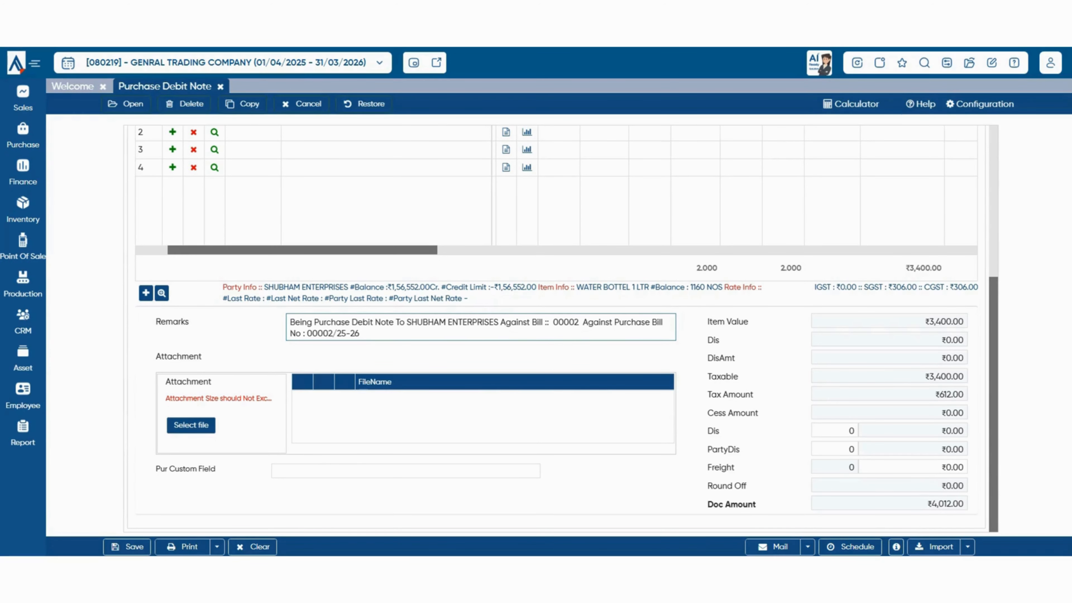
click(980, 104)
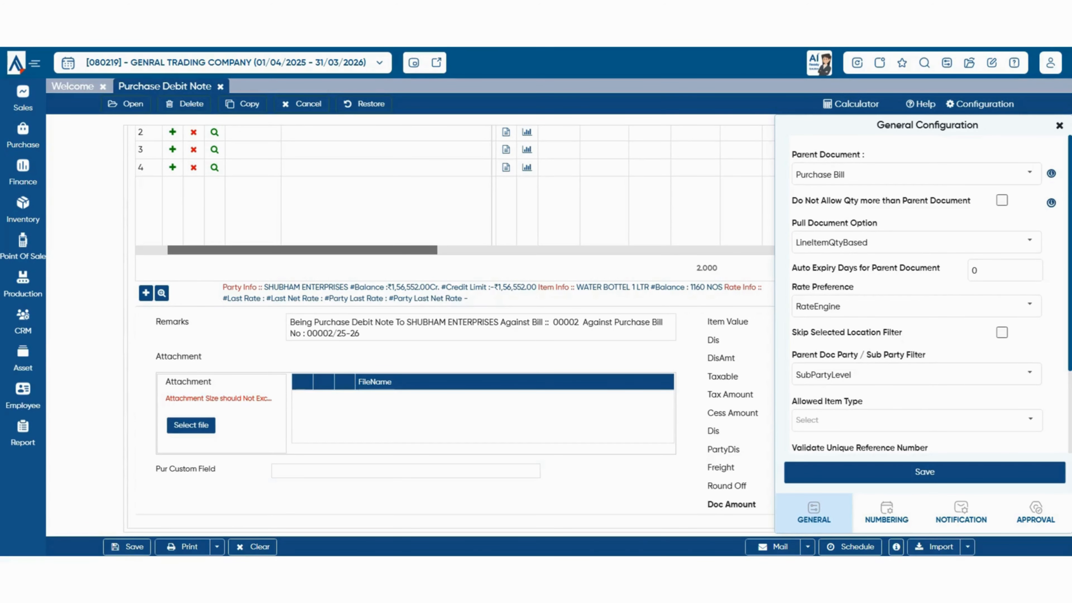
click(925, 472)
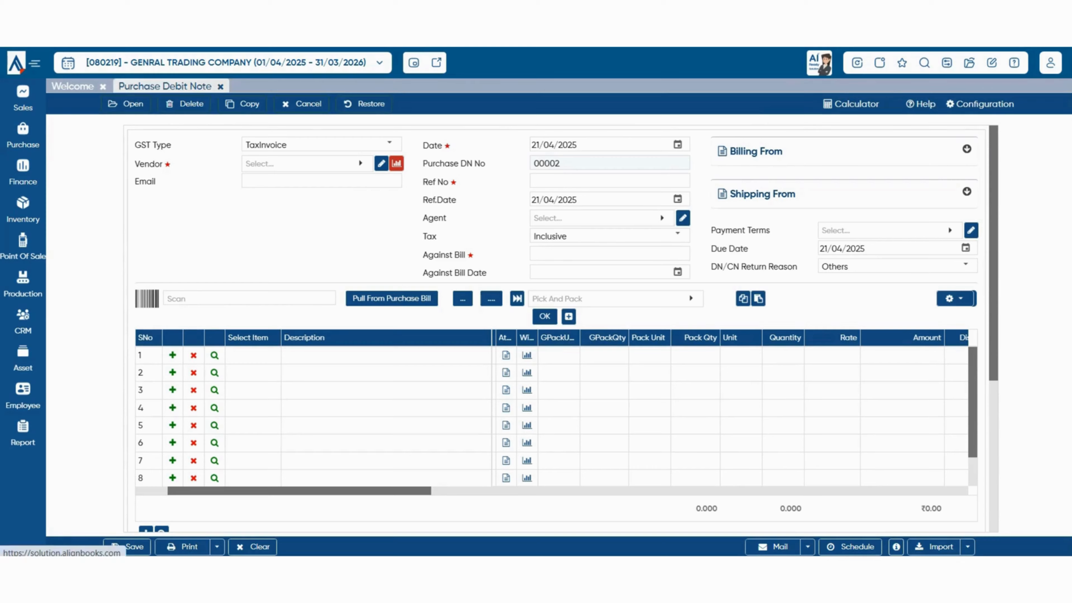
Replace the debit note form with a new Purchase Return and set its vendor to SHUBHAM ENTERPRISES.
click(220, 86)
click(23, 135)
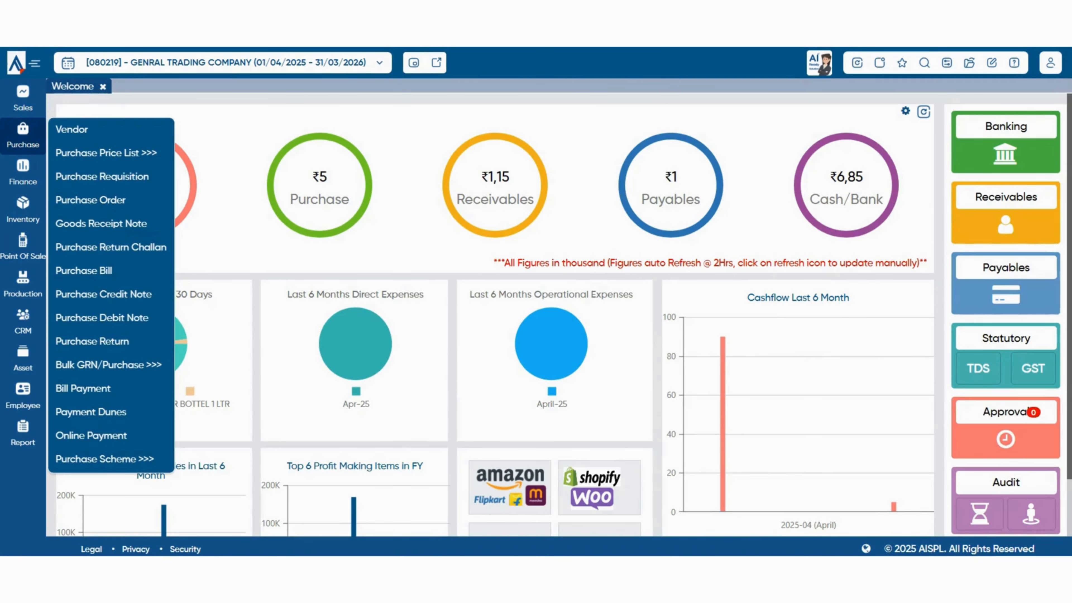
click(92, 341)
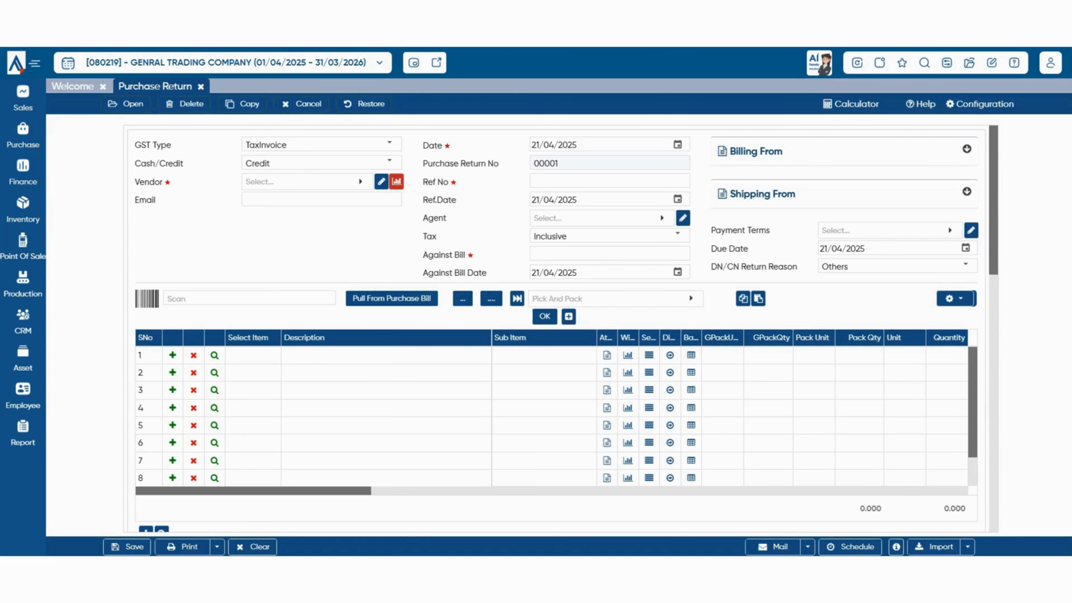
click(360, 181)
click(116, 284)
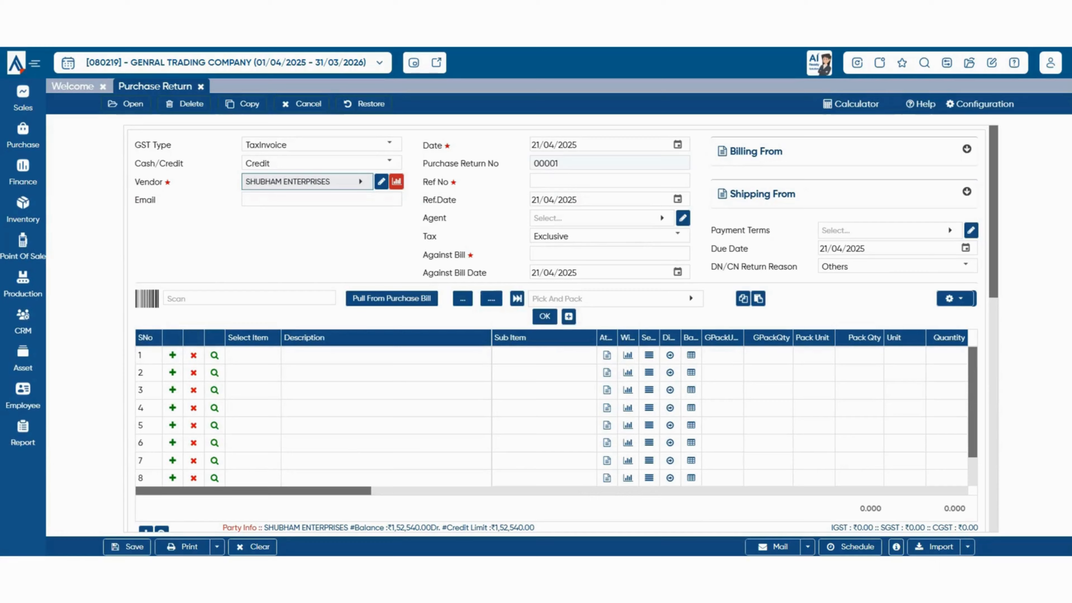
Check the GST Type options, keep TaxInvoice, and set the purchase return's Ref No to 00001.
click(389, 144)
click(426, 209)
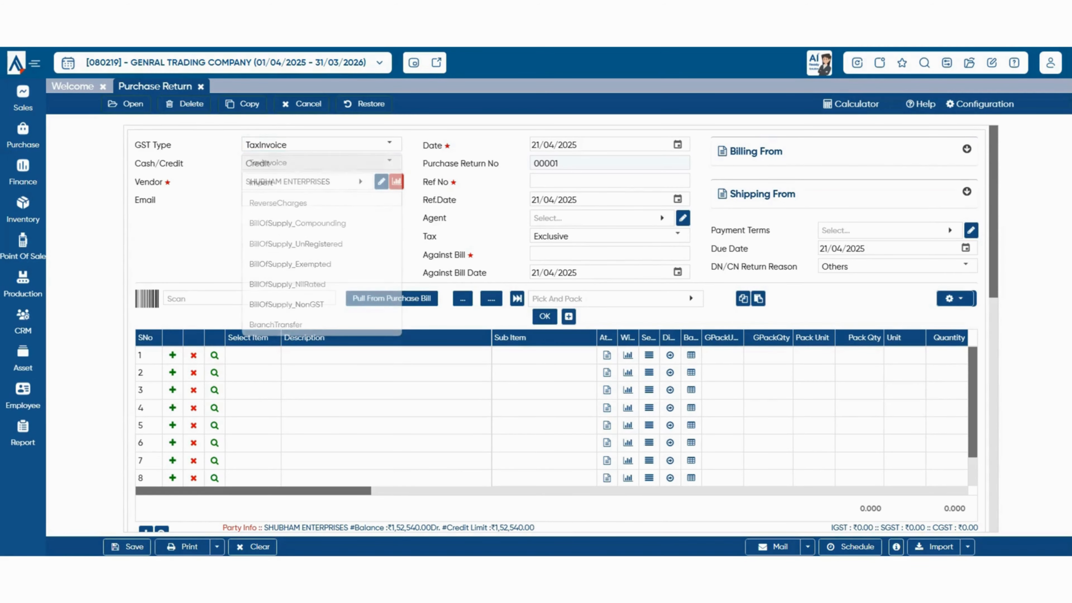
click(610, 181)
text(00001)
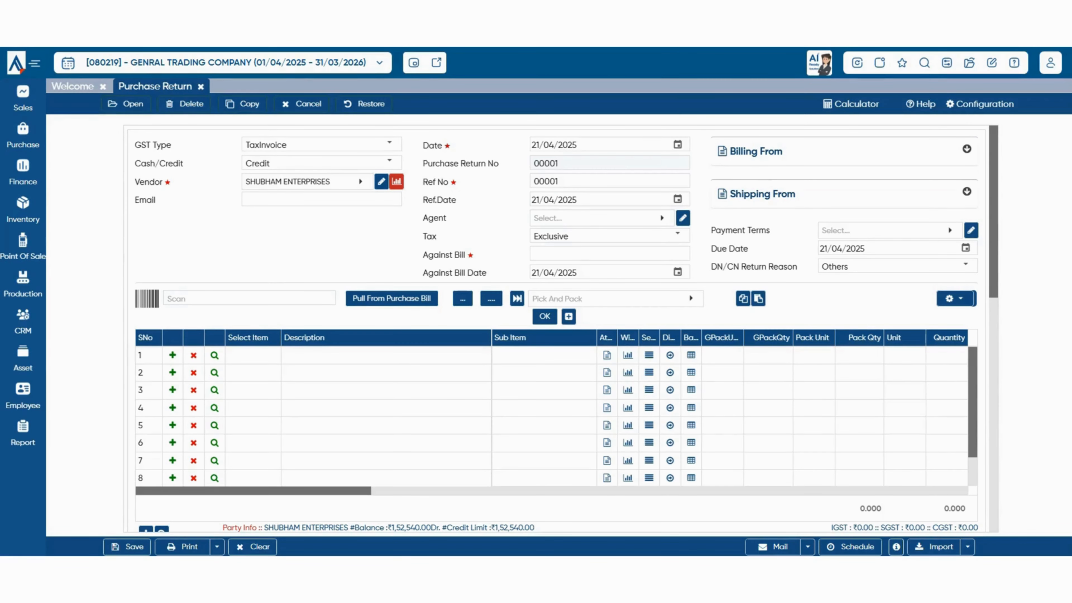
Pull the WATER BOTTEL 1 LTR line from purchase bill 00002/25-26 into the purchase return.
click(391, 299)
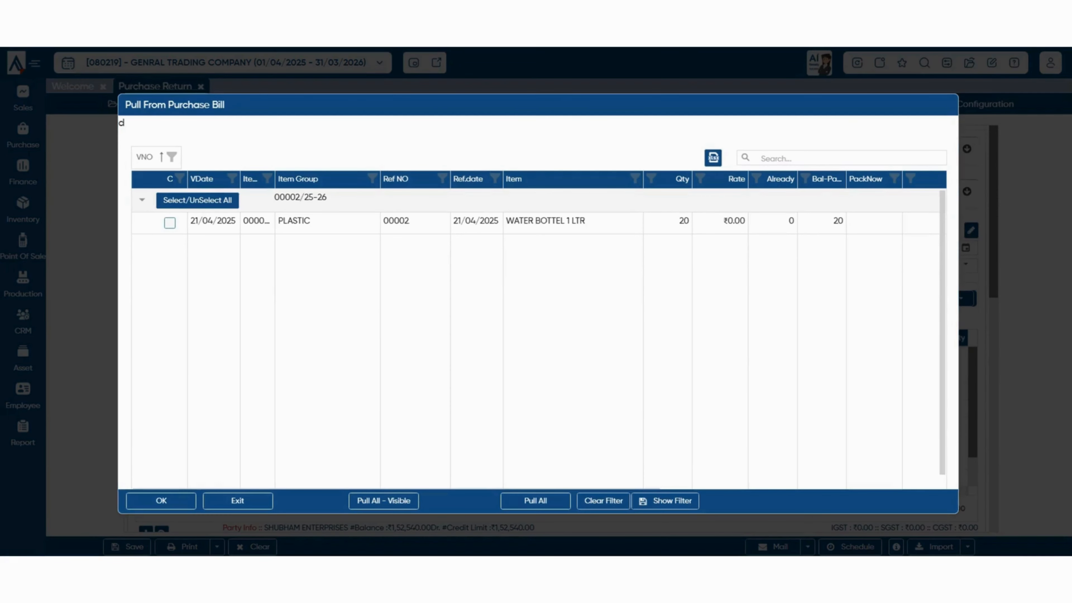
click(170, 224)
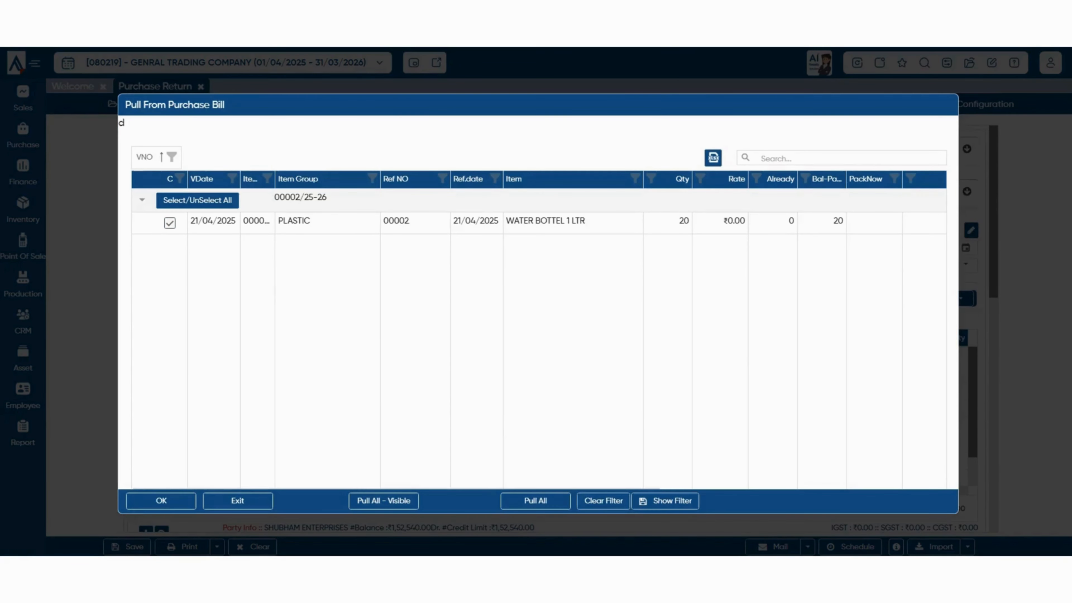
click(161, 501)
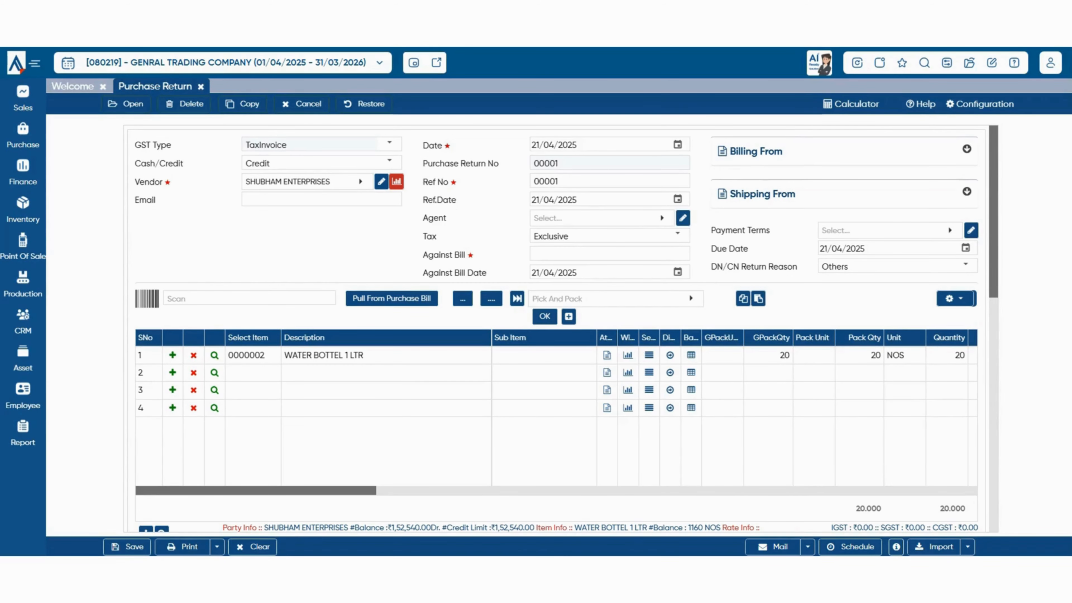
Set the WATER BOTTEL 1 LTR line of the purchase return to quantity 2 at a rate of 450.
click(948, 356)
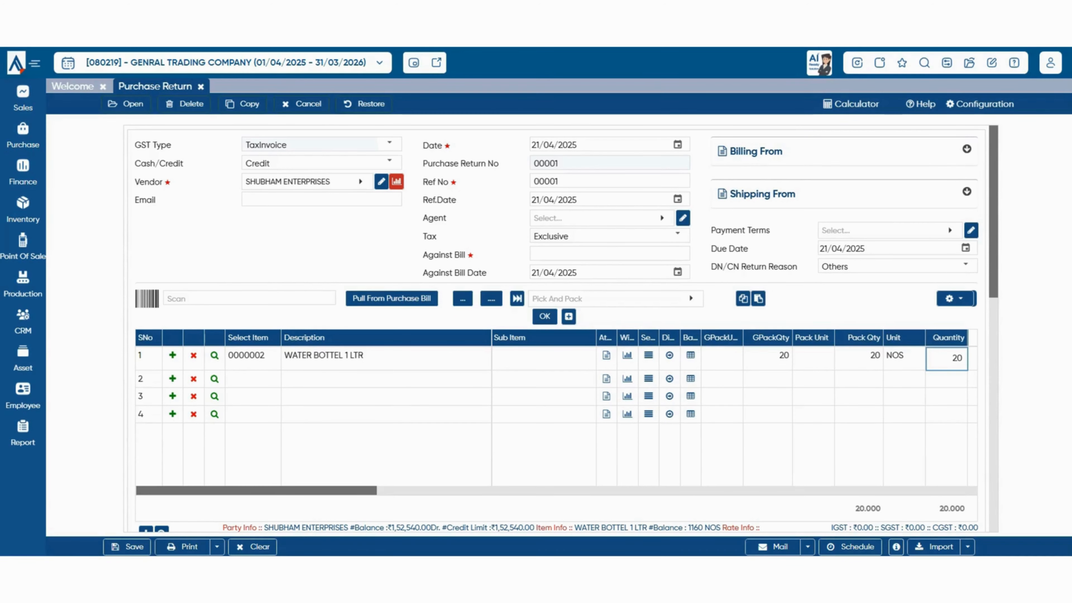
key(BackSpace)
key(Tab)
key(BackSpace)
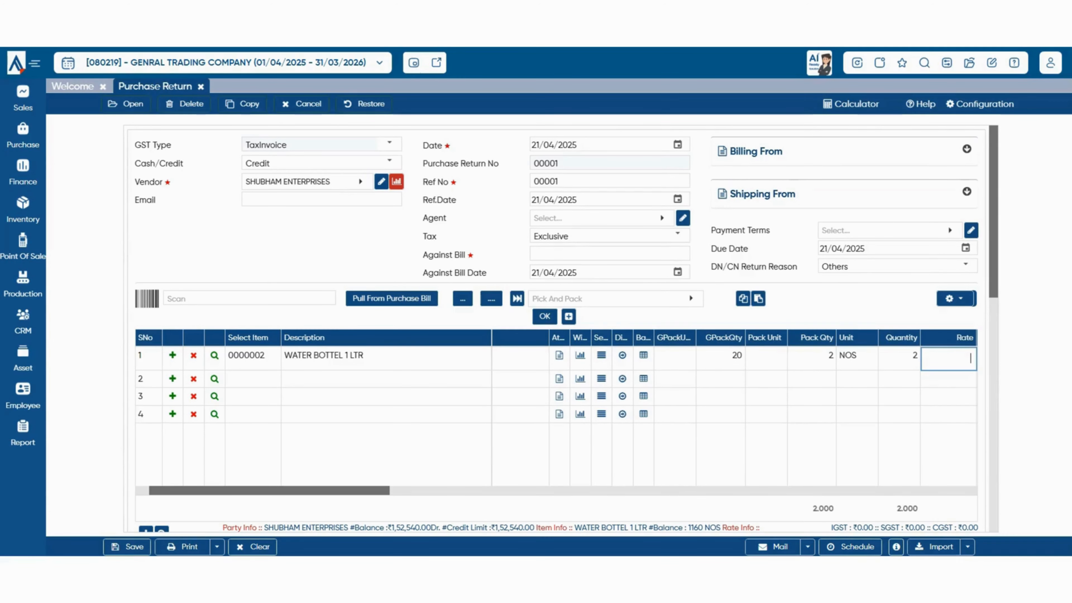
text(450)
key(Tab)
key(Tab)
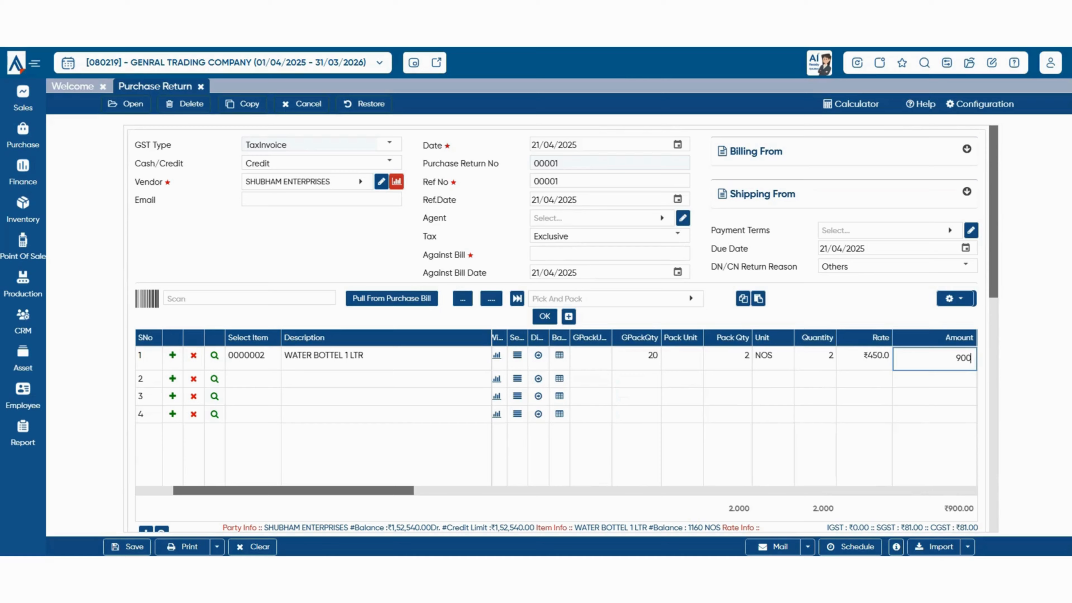
Fill the purchase return's Remarks with the automatic narration, and save and close the return after reviewing its logistics and overhead fields.
scroll(561, 330, down, 5)
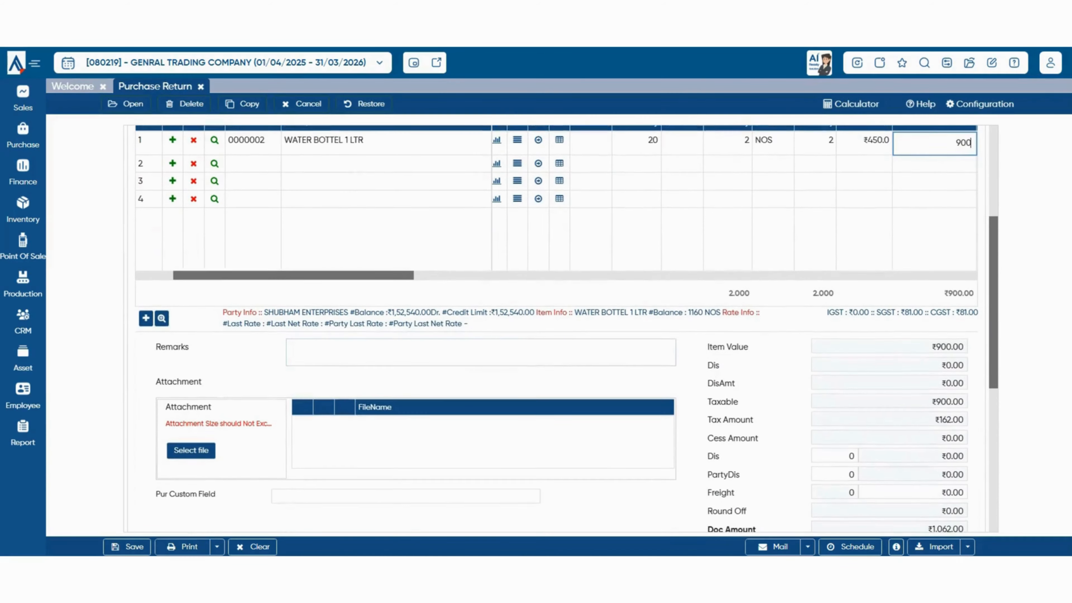
key(Tab)
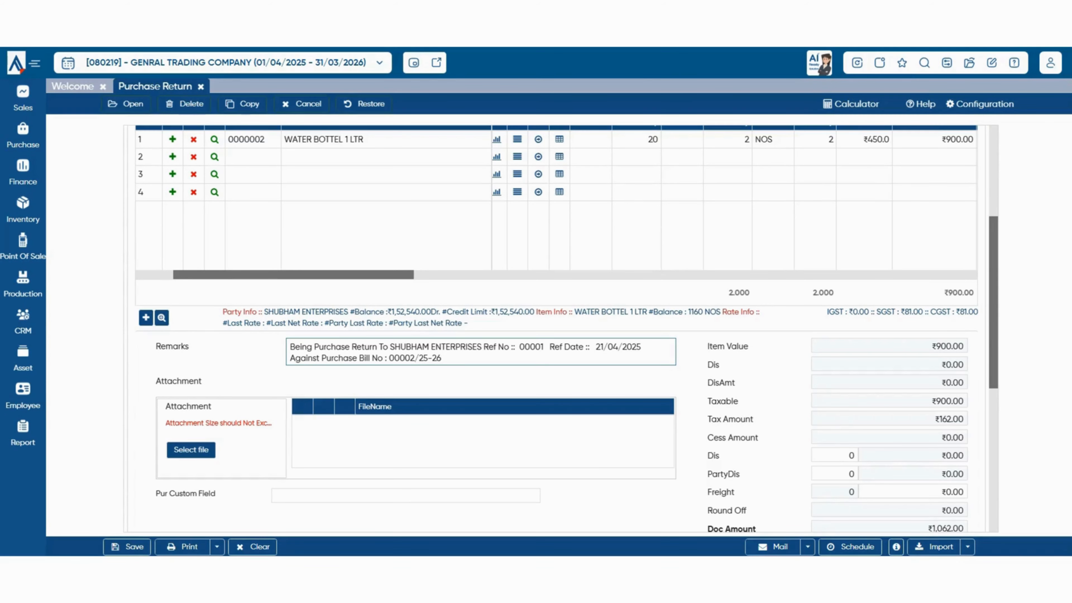
scroll(561, 329, down, 2)
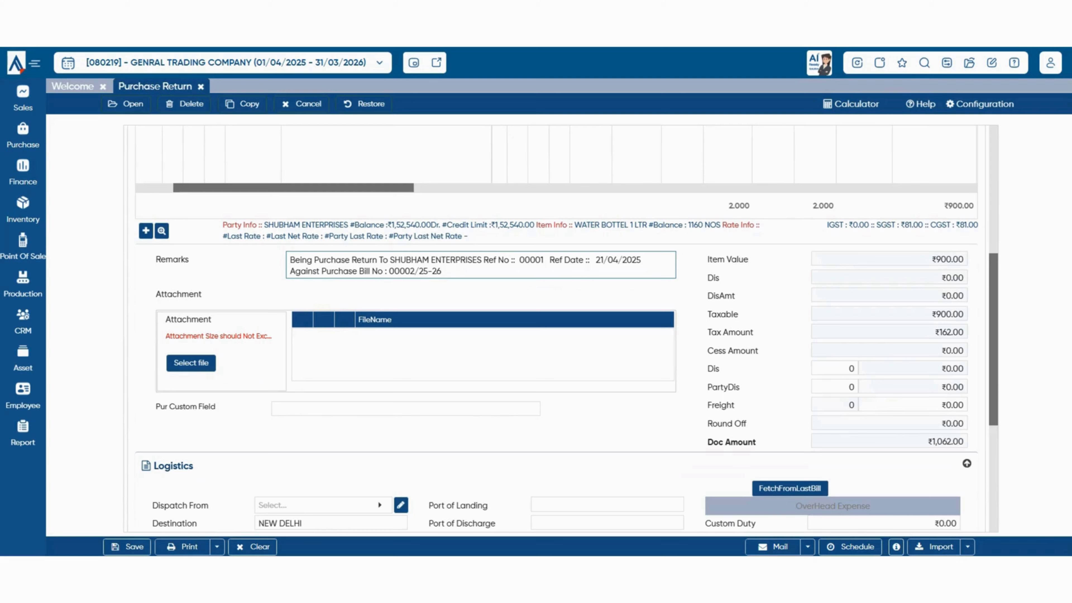
scroll(561, 329, down, 6)
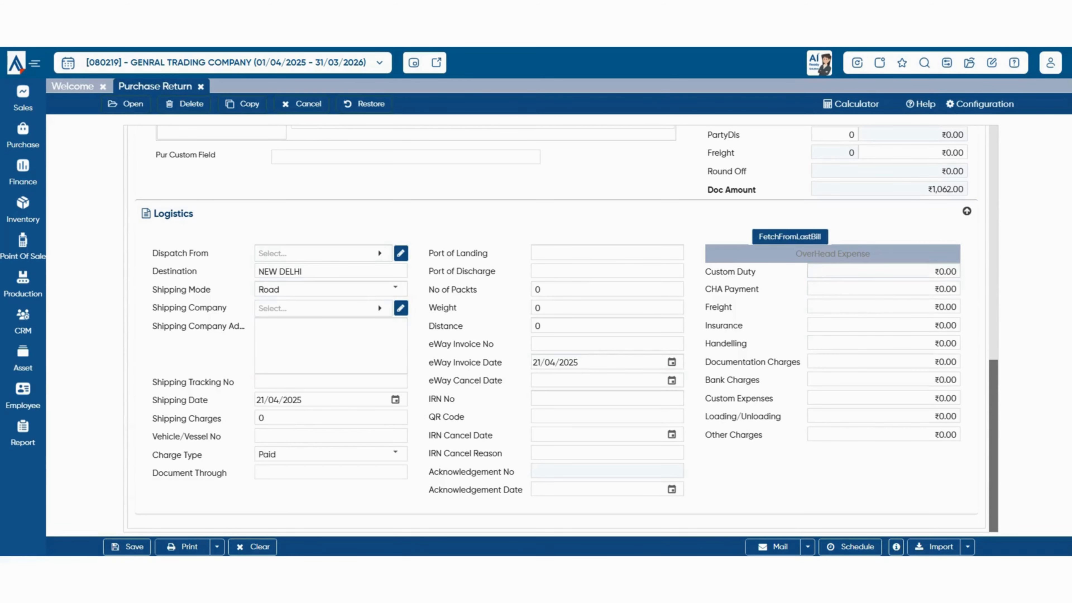
click(944, 272)
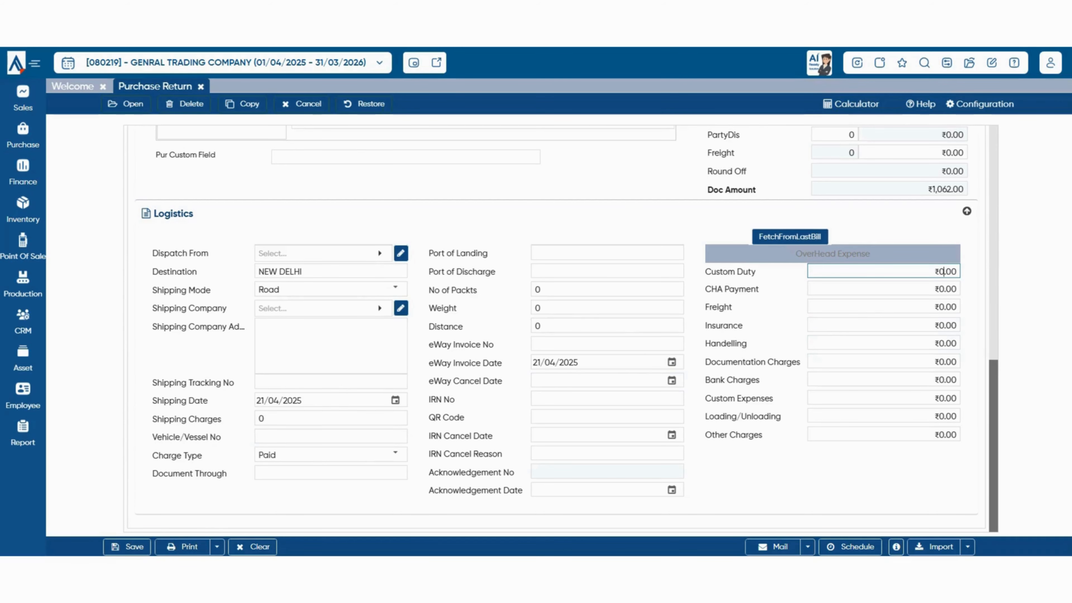
key(ctrl+s)
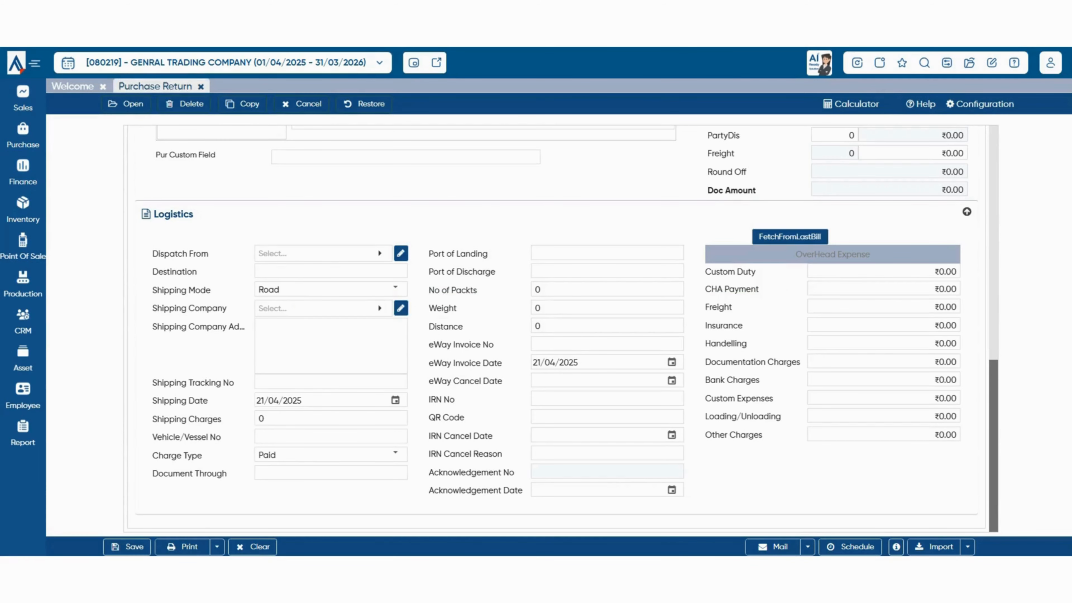
click(201, 87)
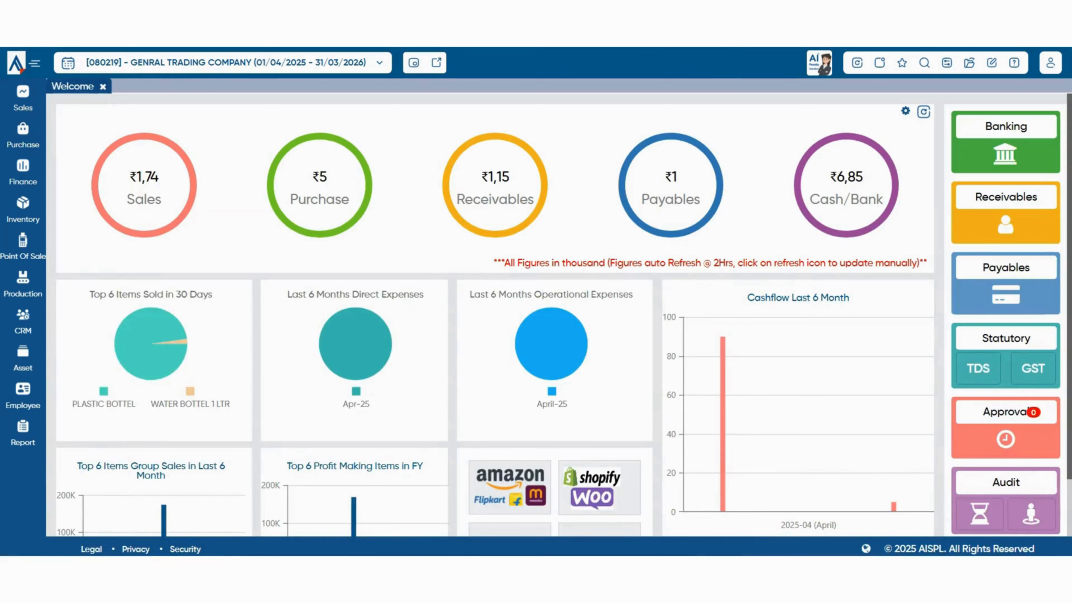
Open Bulk Purchase Invoice From Order and list SHUBHAM ENTERPRISES' orders for the Current Month.
click(22, 136)
mouse_move(109, 365)
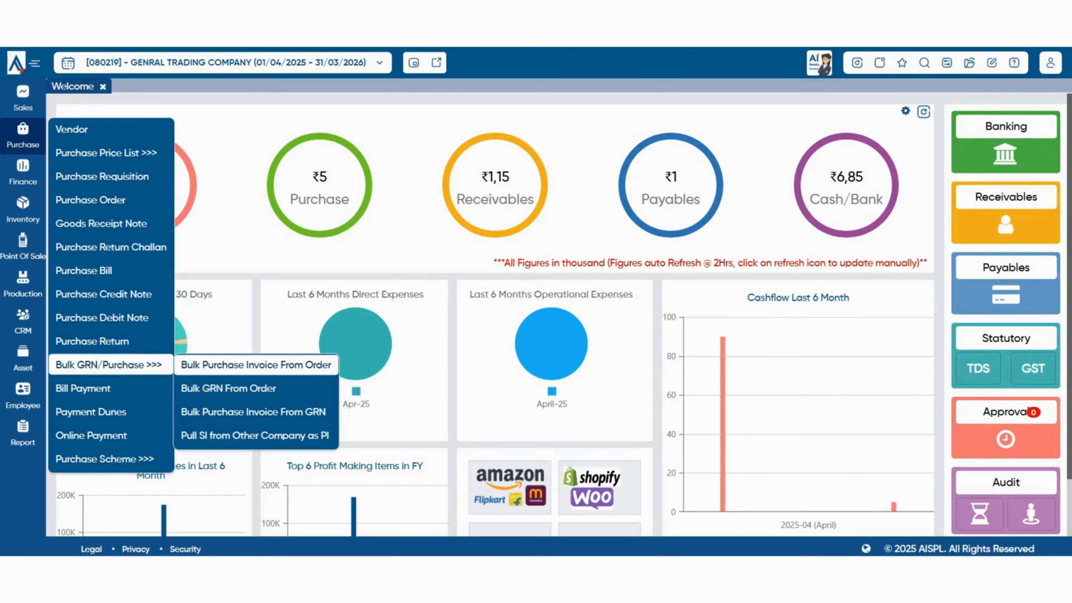
click(256, 365)
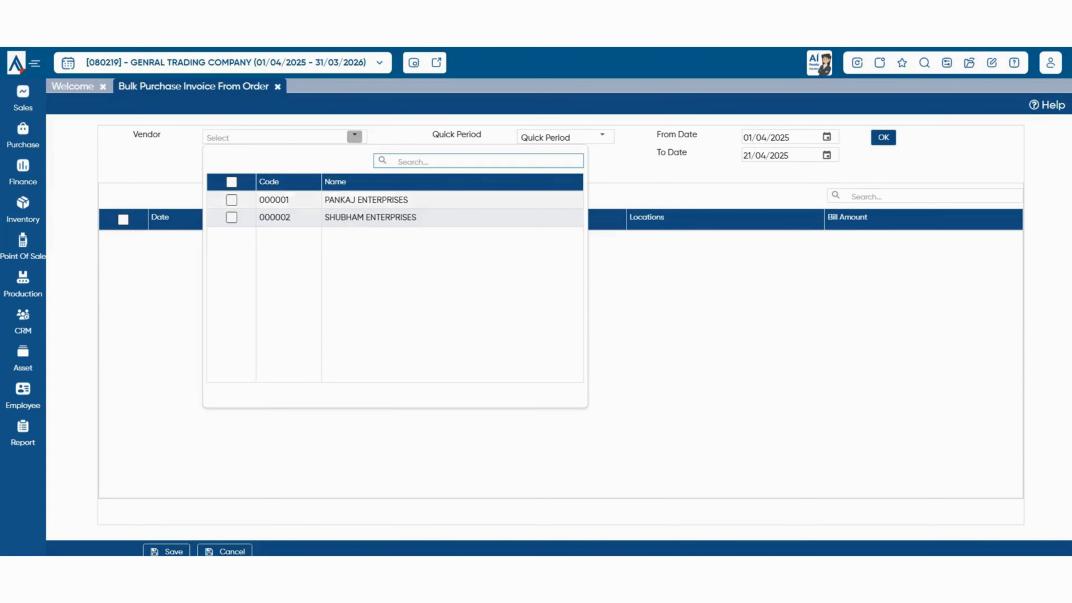
click(231, 217)
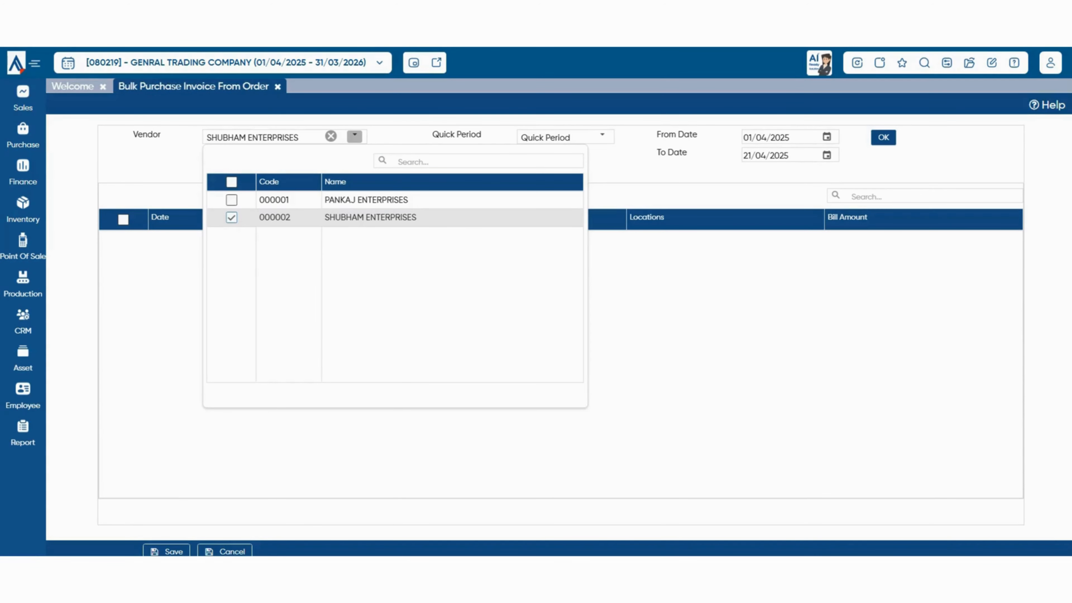
click(629, 167)
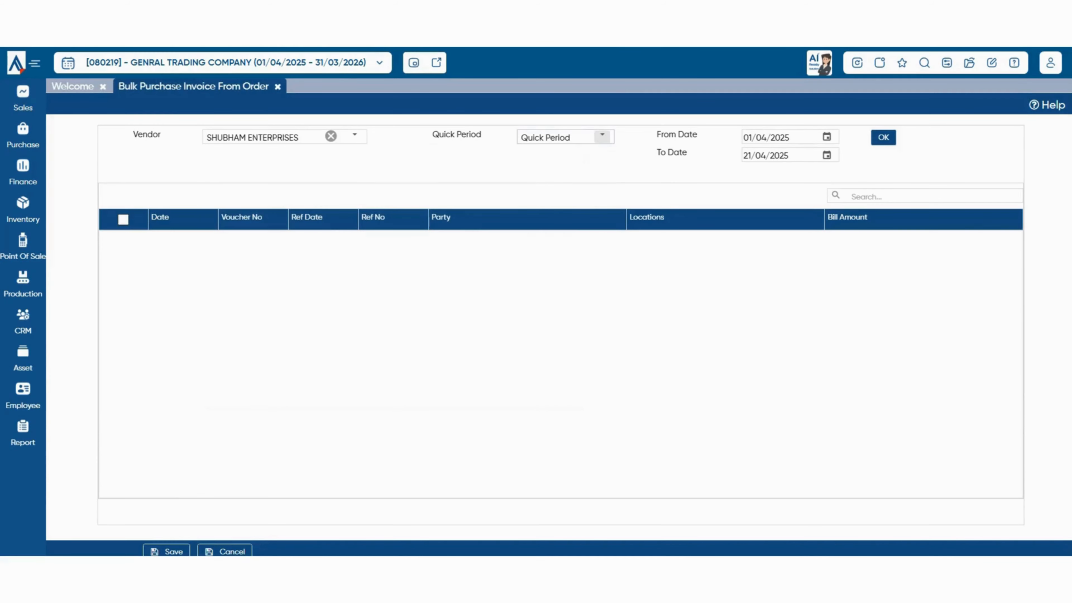
click(603, 135)
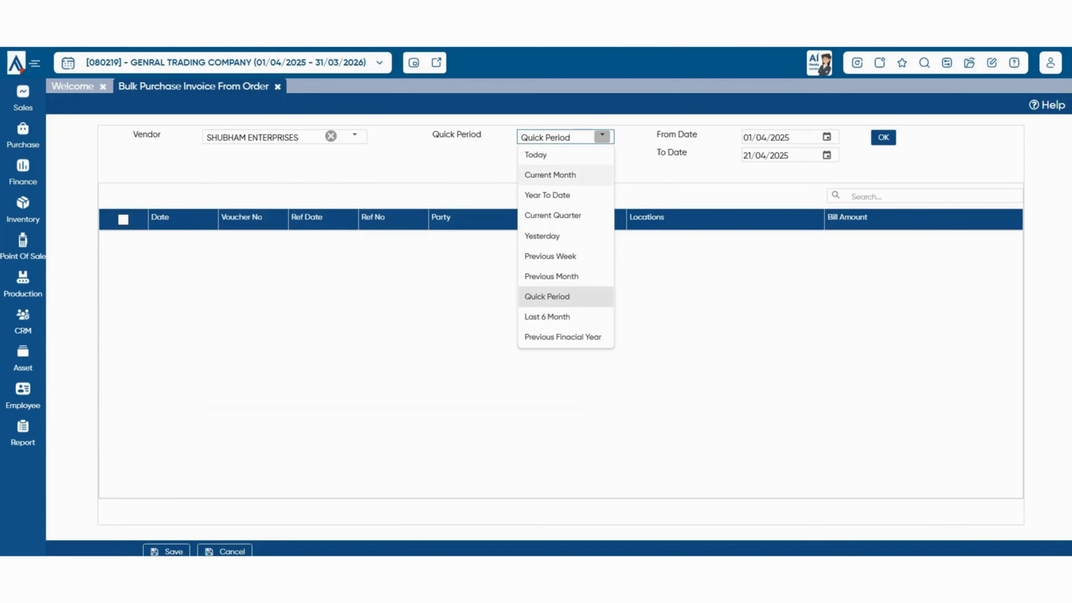
click(550, 175)
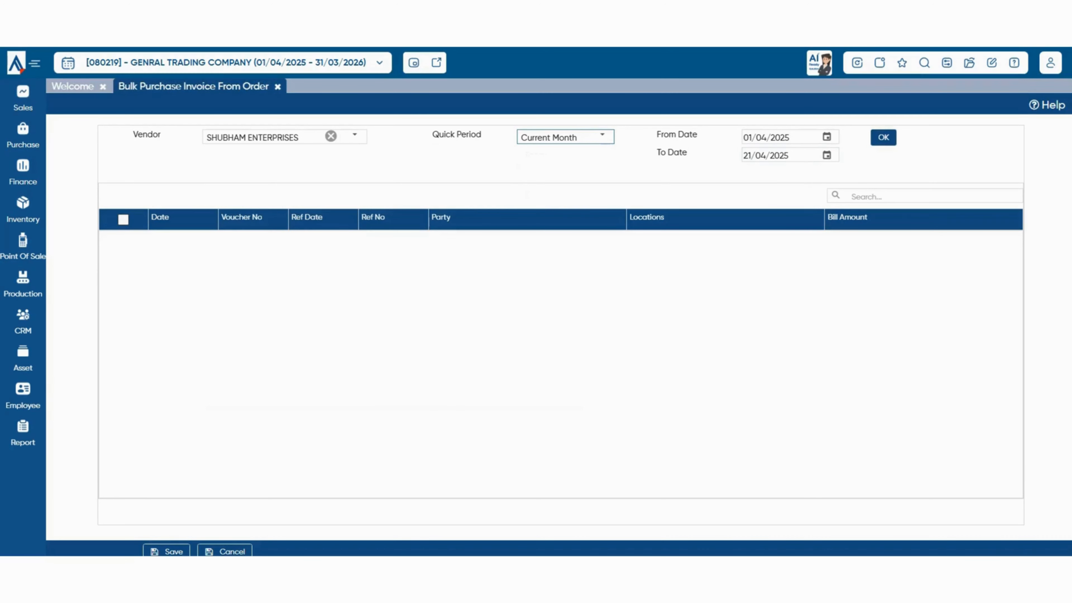
click(883, 137)
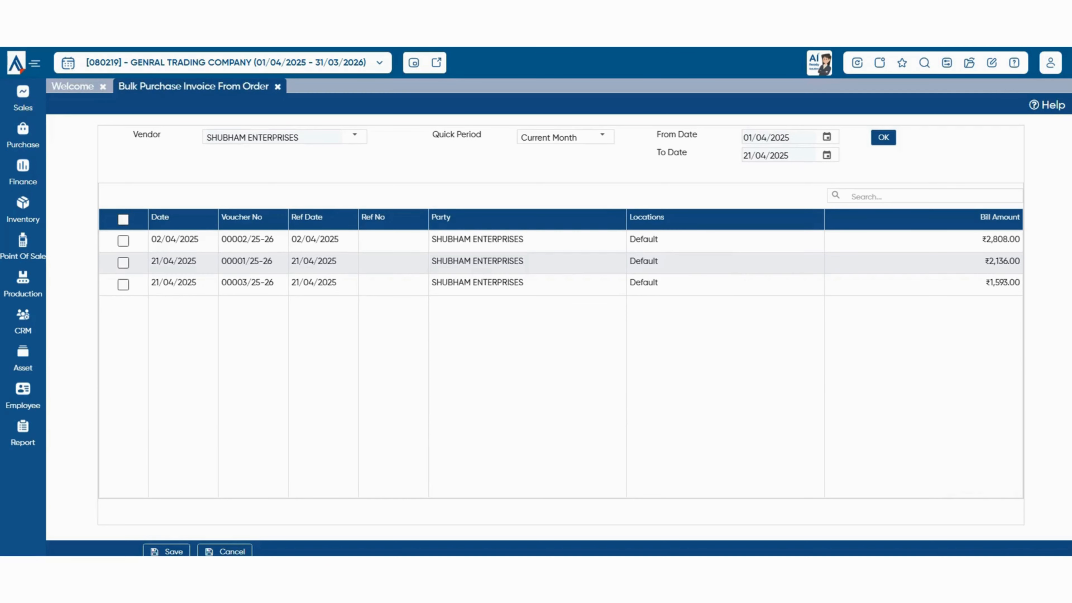
Try to post orders 00002/25-26 and 00001/25-26 as purchase invoices dated 21/04/2025, and close the form.
click(124, 241)
click(123, 263)
click(167, 552)
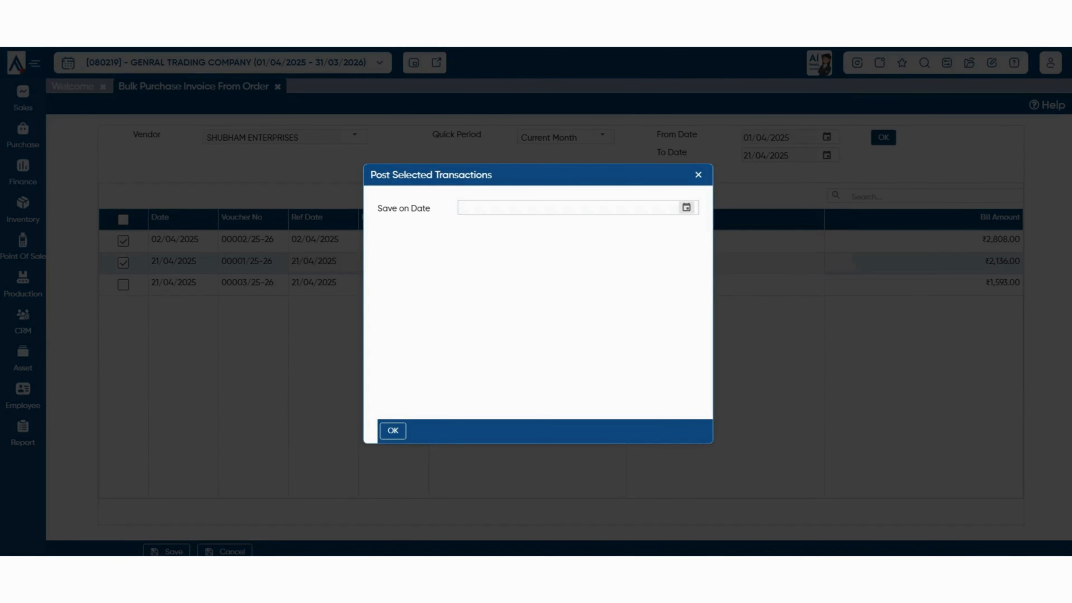
click(687, 208)
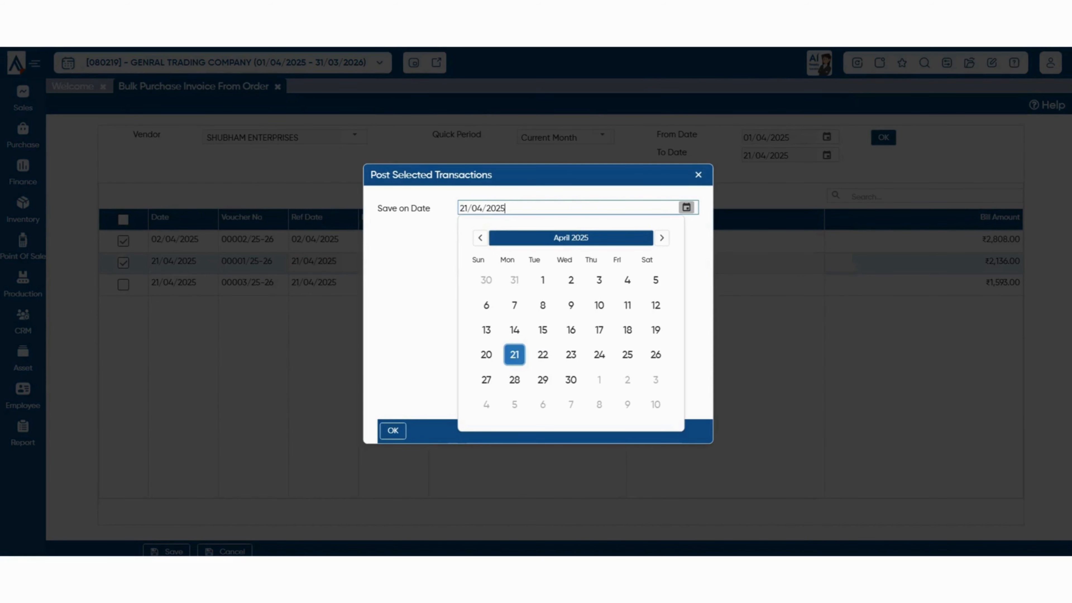
click(514, 355)
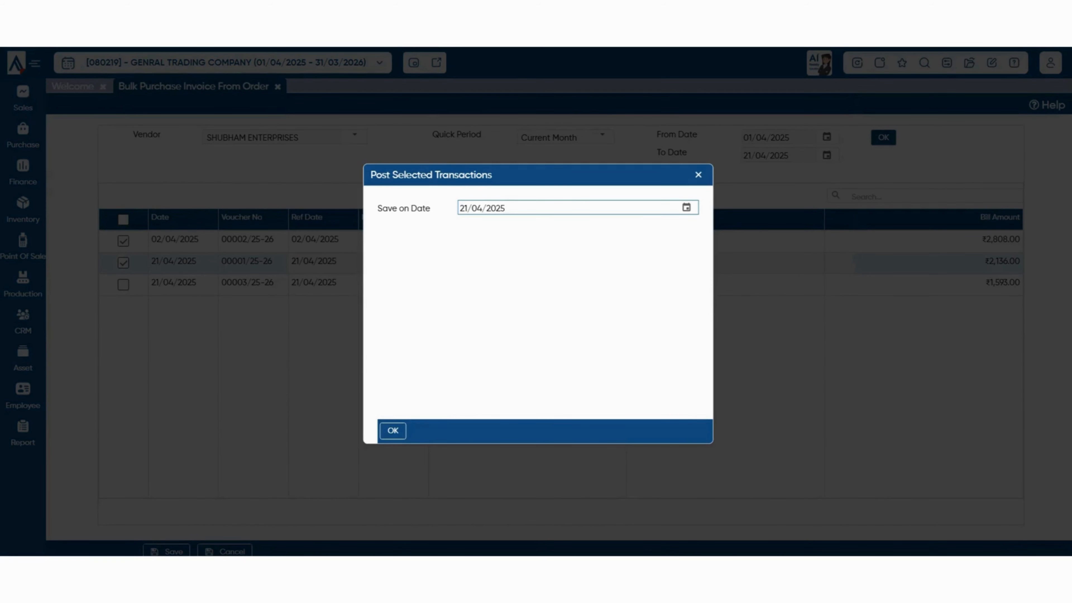
click(393, 431)
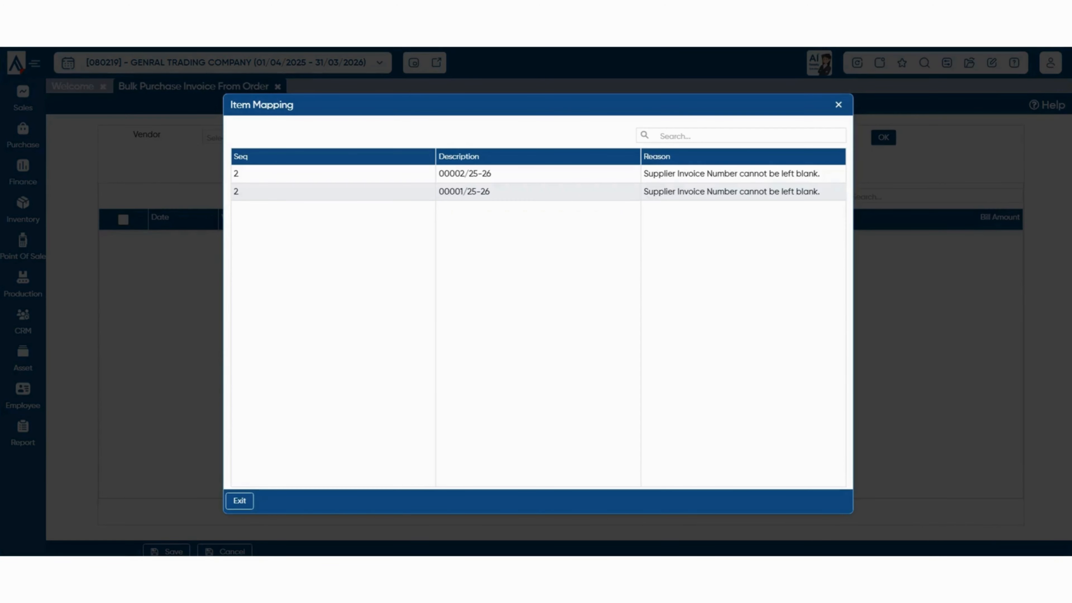
key(Escape)
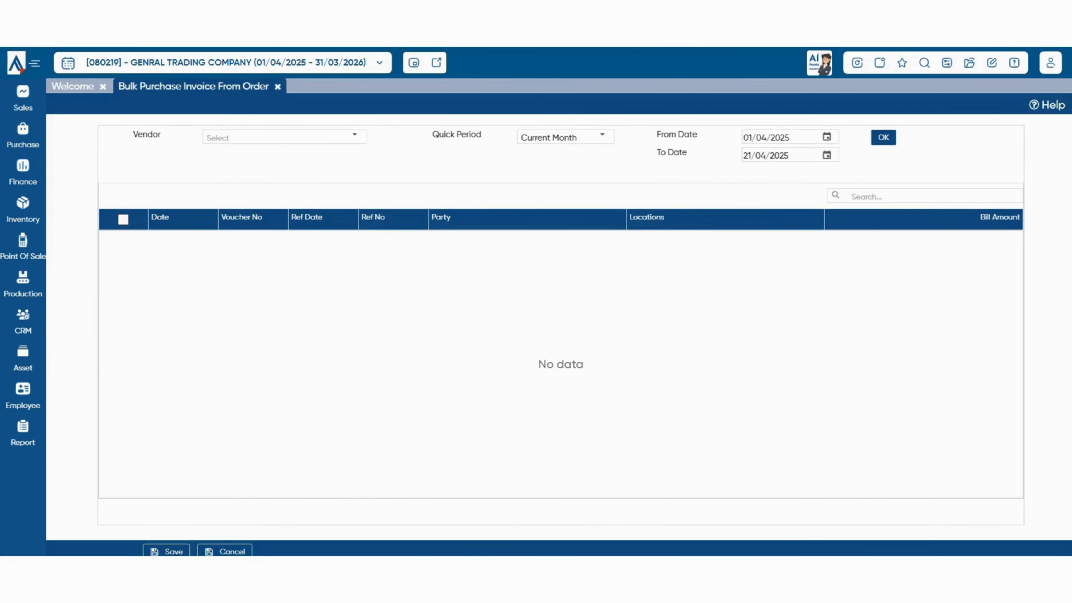
click(278, 87)
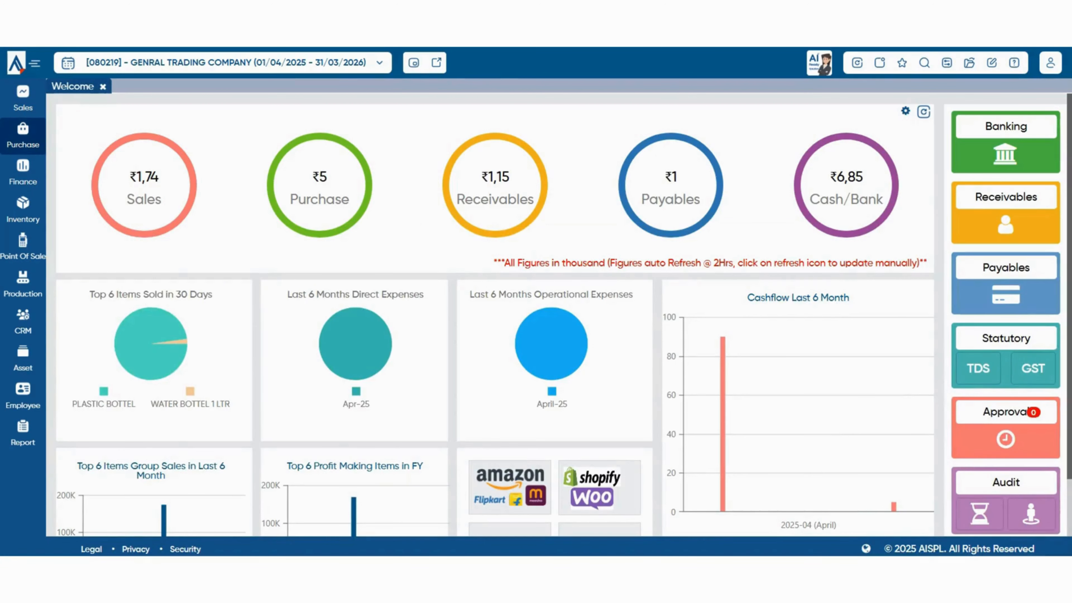
Open Bulk GRN From Order and list SHUBHAM ENTERPRISES' orders for the Current Month.
click(23, 135)
mouse_move(109, 364)
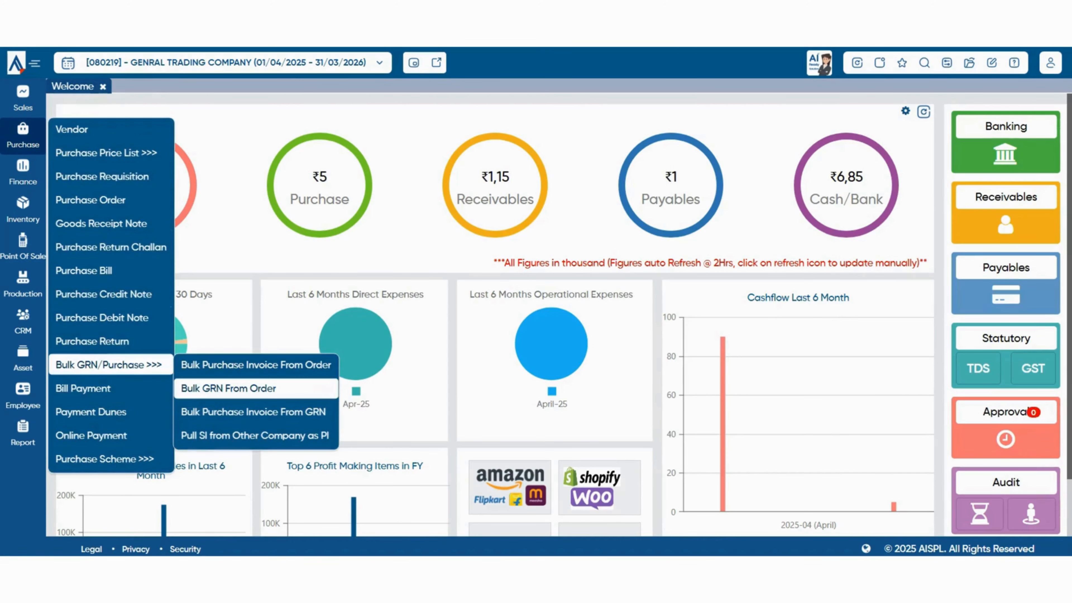
click(228, 388)
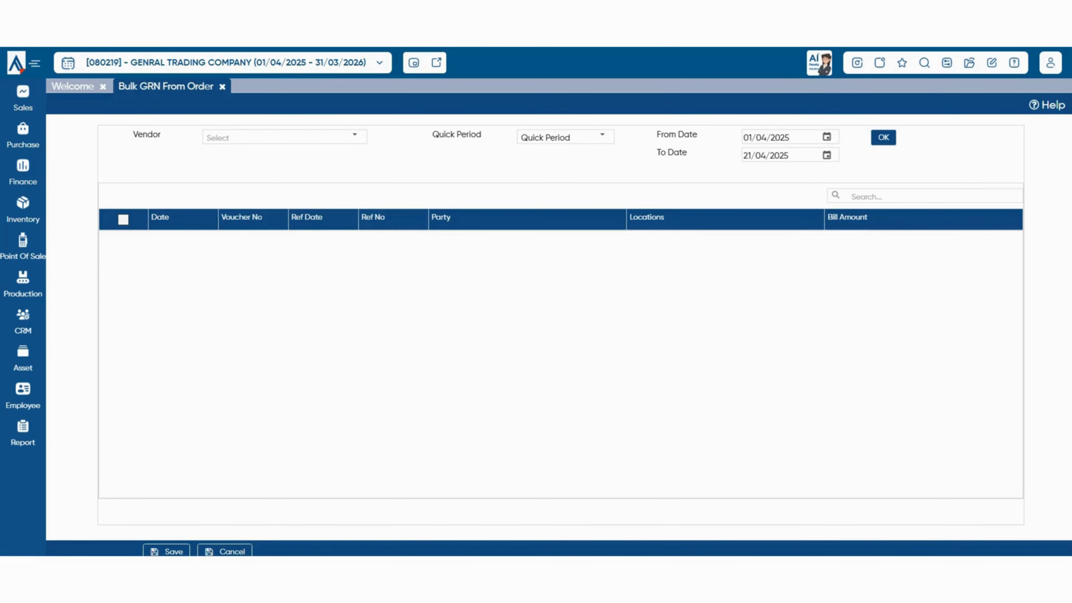
click(355, 136)
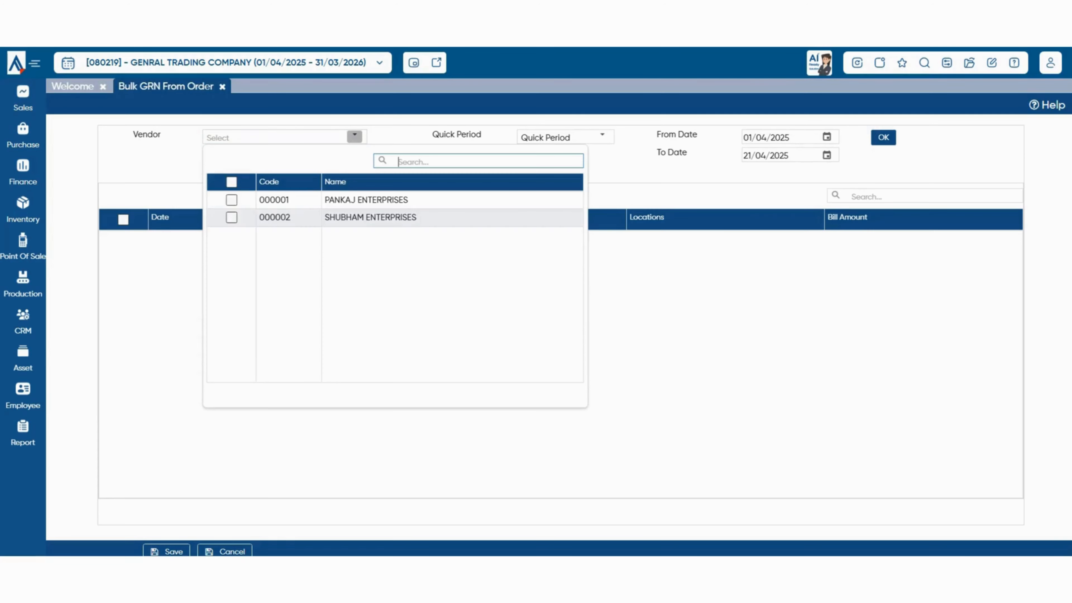
click(231, 218)
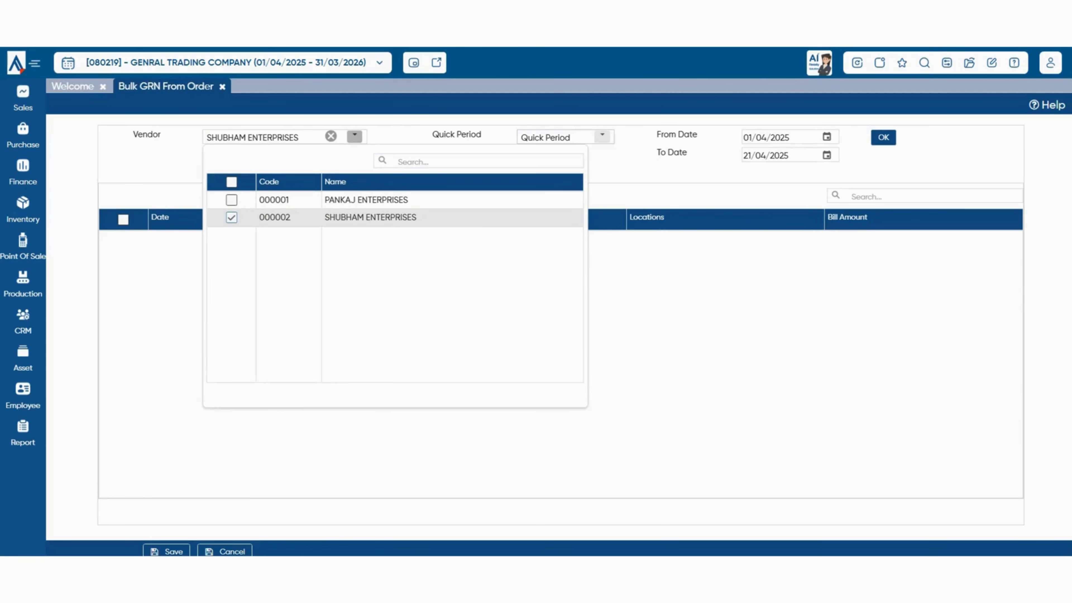
click(602, 136)
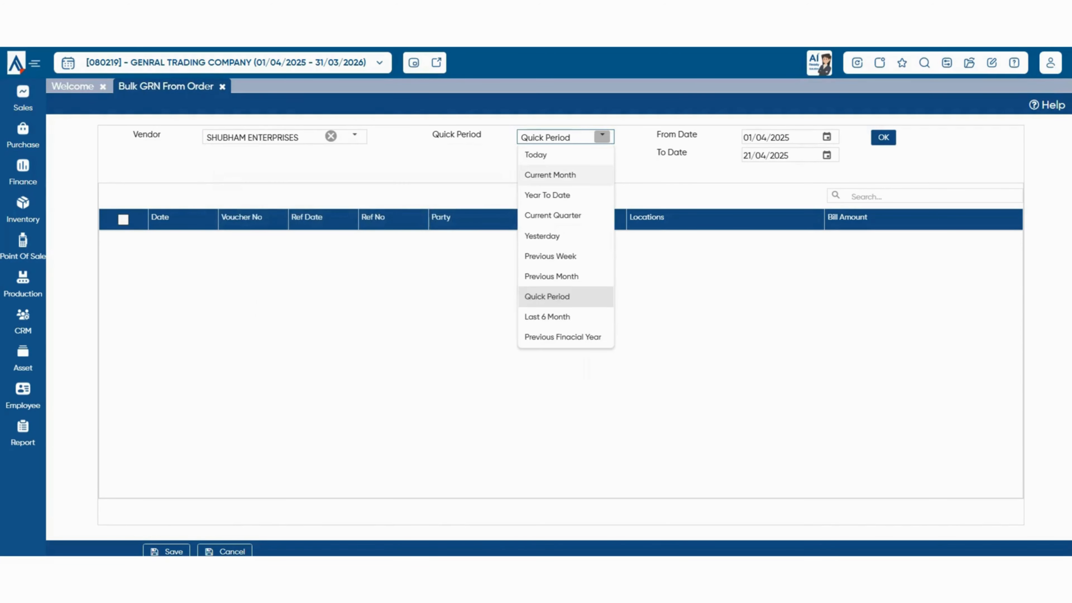
click(550, 174)
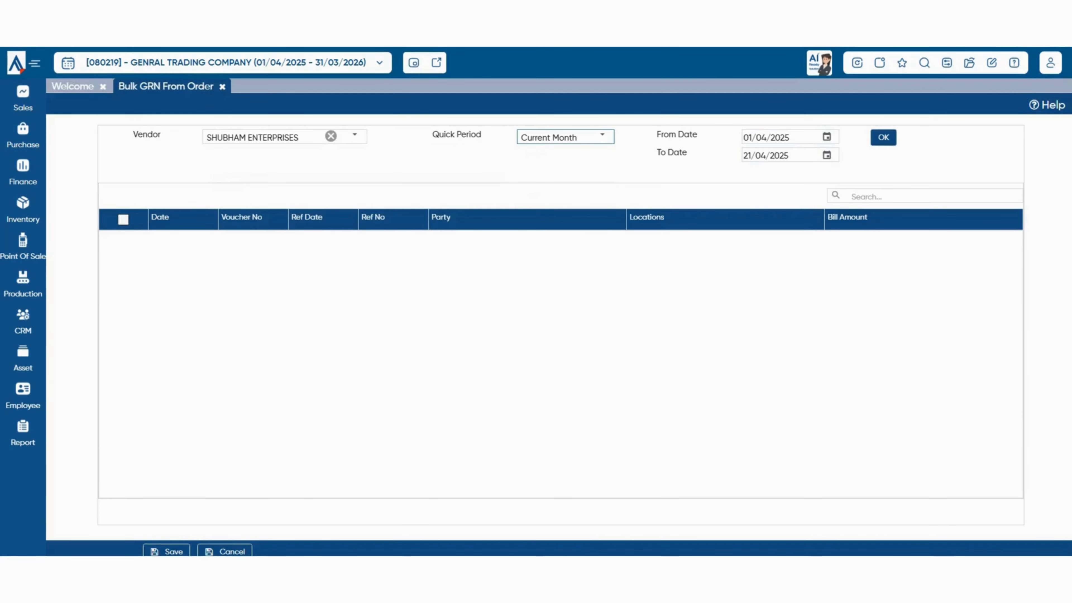
click(884, 137)
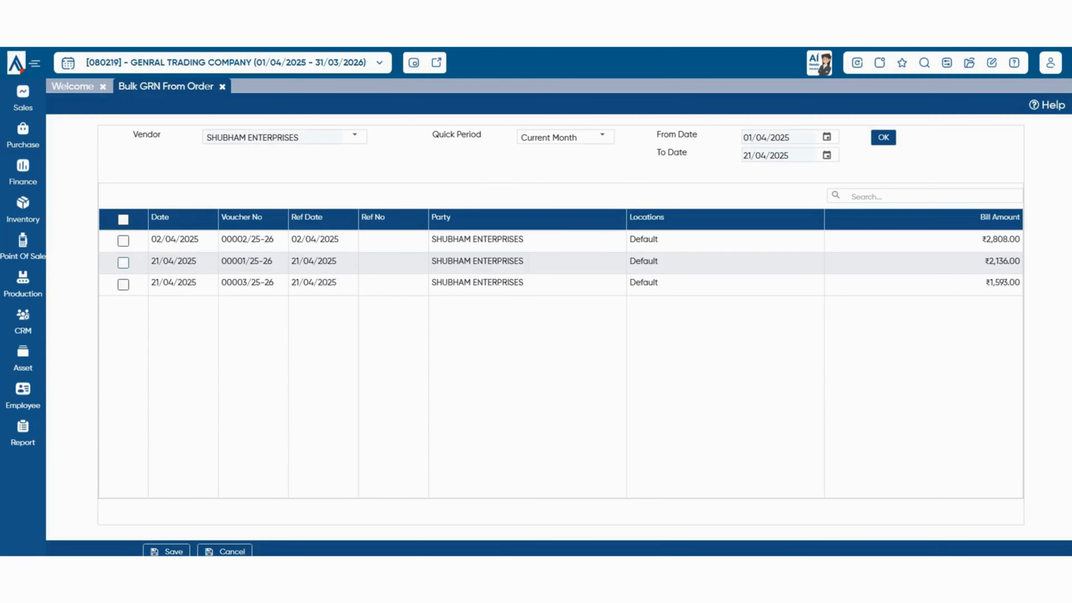
Post orders 00001/25-26 and 00003/25-26 as goods receipt notes with a save date of 22/04/2025.
click(123, 262)
click(124, 285)
click(166, 551)
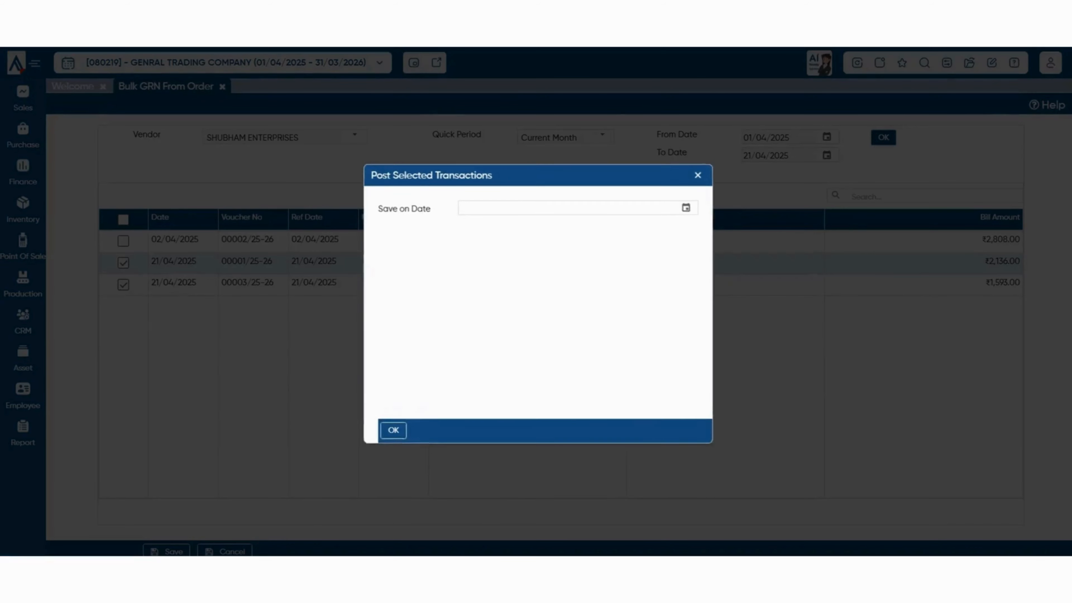
click(687, 208)
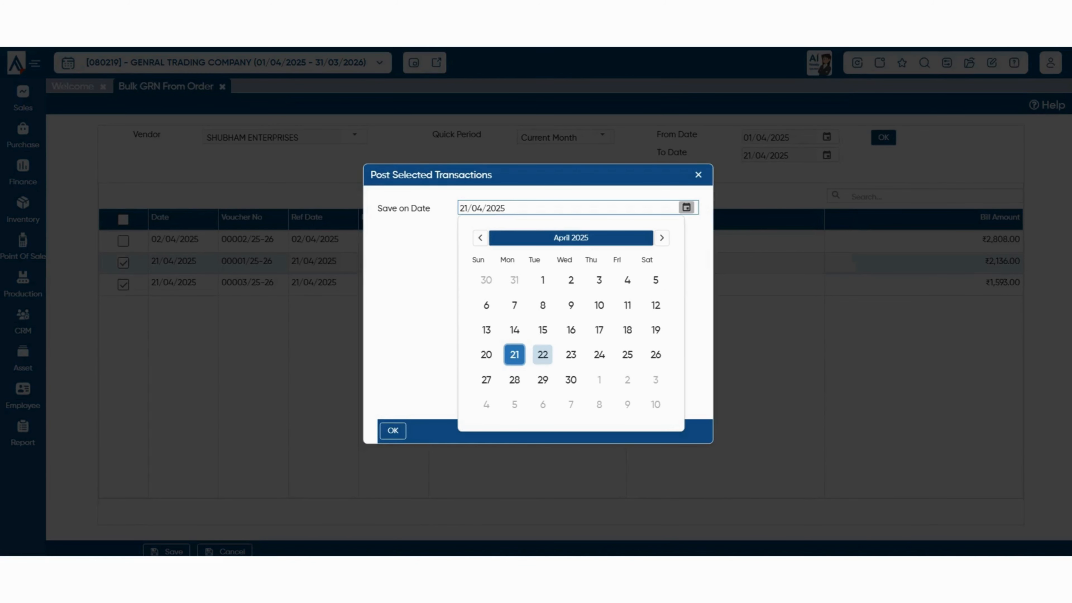
click(543, 354)
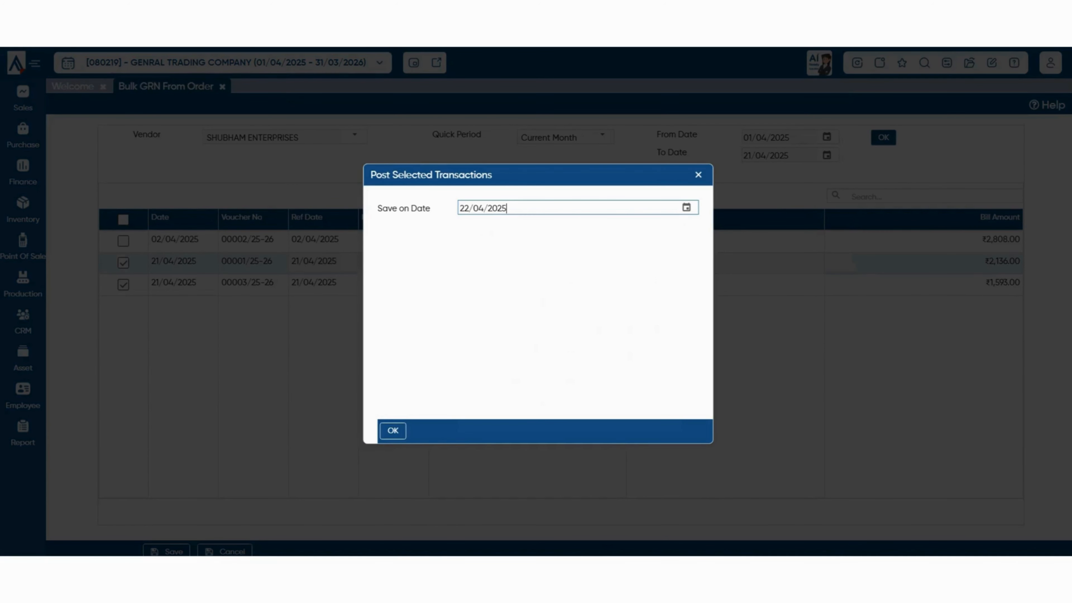
click(393, 431)
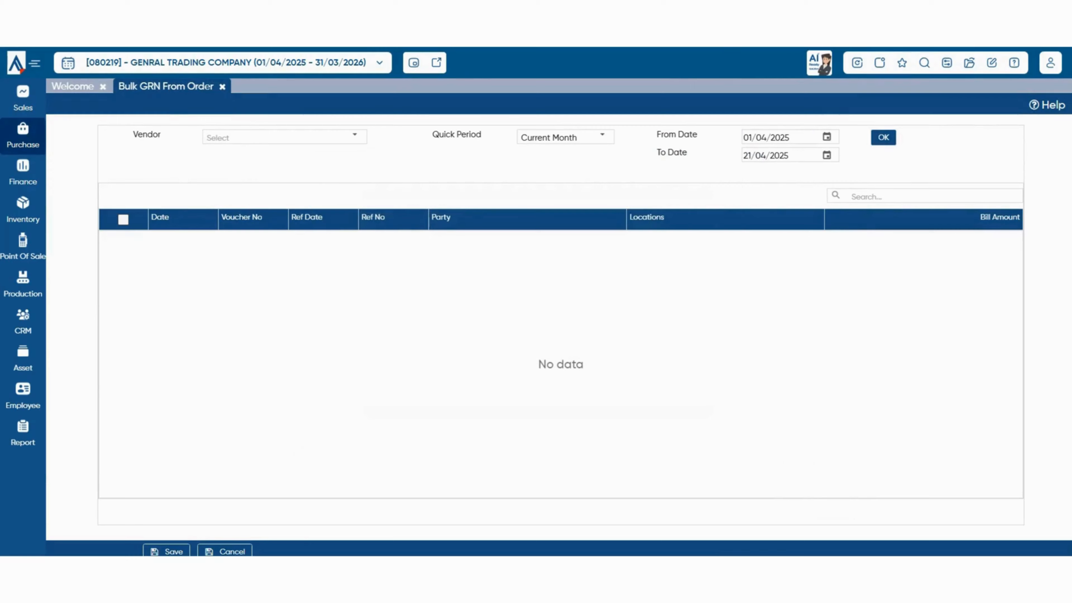
Open the Goods Receipt Note form and call up its saved notes, discarding the blank entry.
click(23, 135)
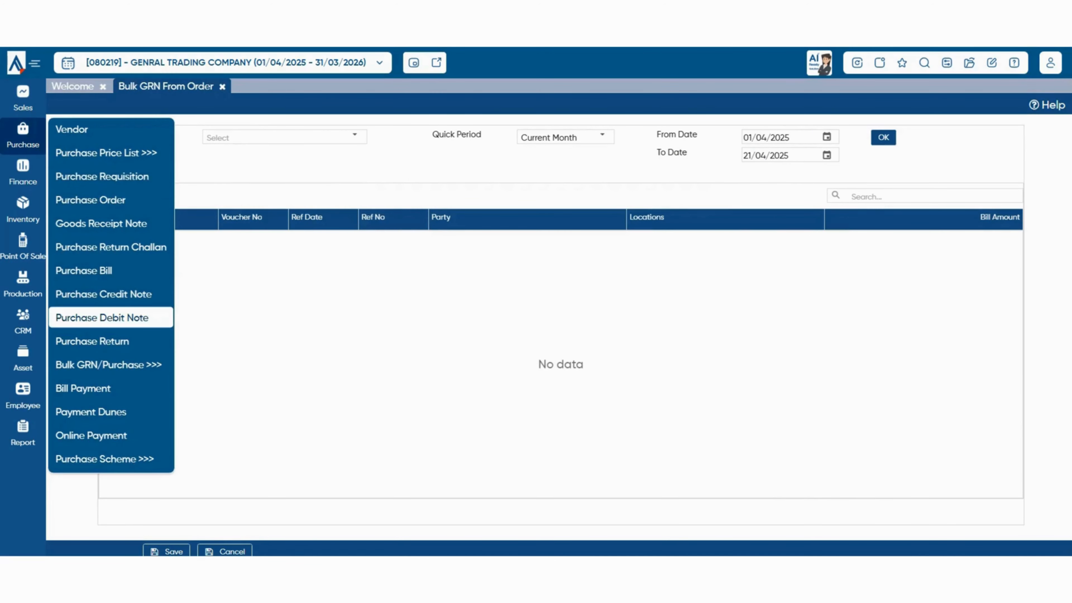
click(101, 223)
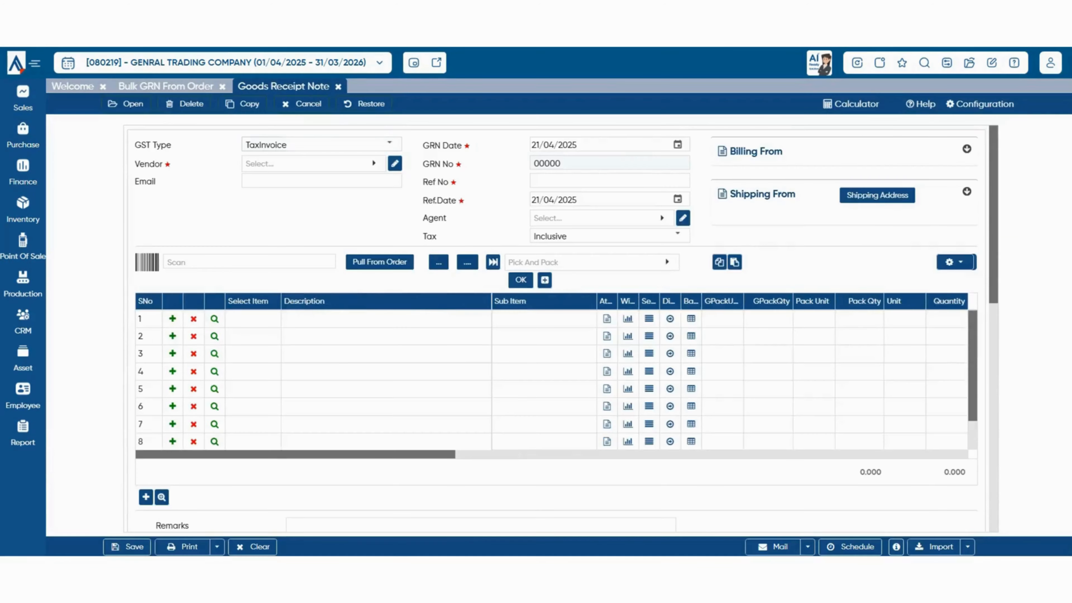
click(126, 104)
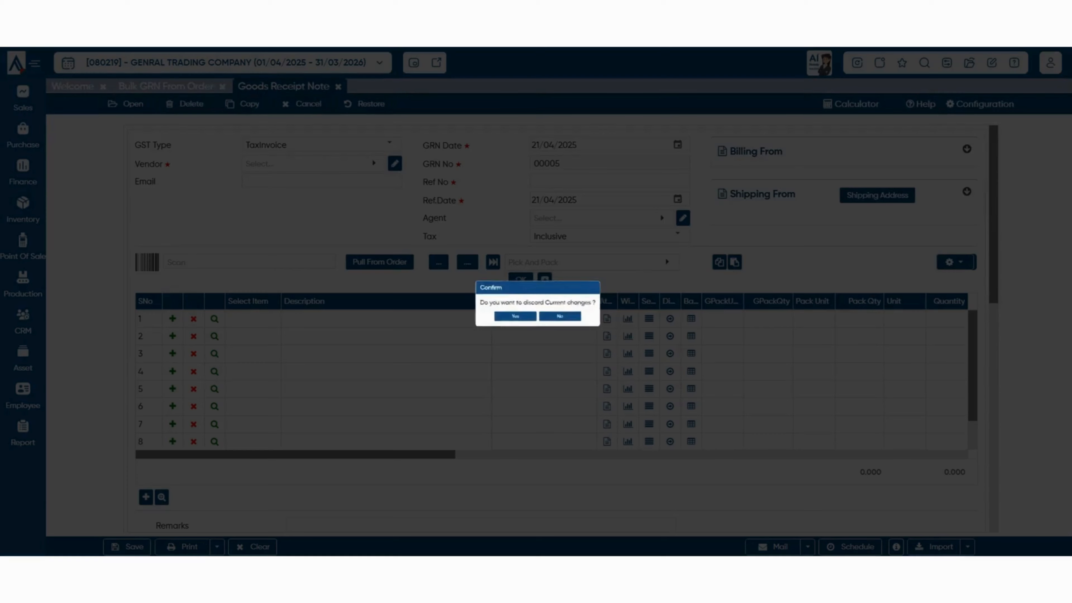
click(501, 324)
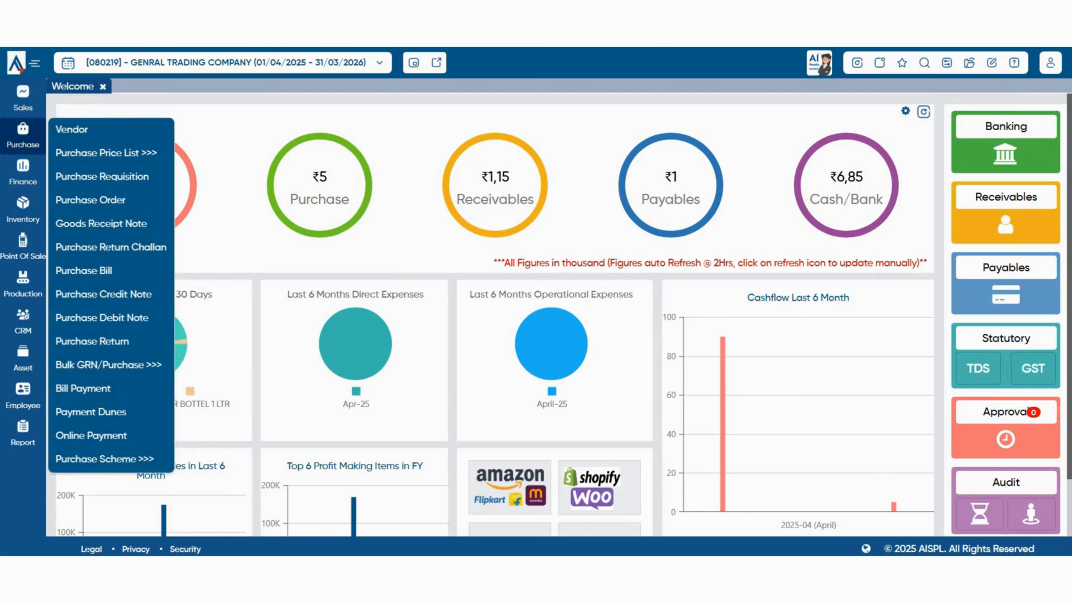
Open Bulk Purchase Invoice From GRN and list SHUBHAM ENTERPRISES' goods receipts for the Current Month.
mouse_move(109, 365)
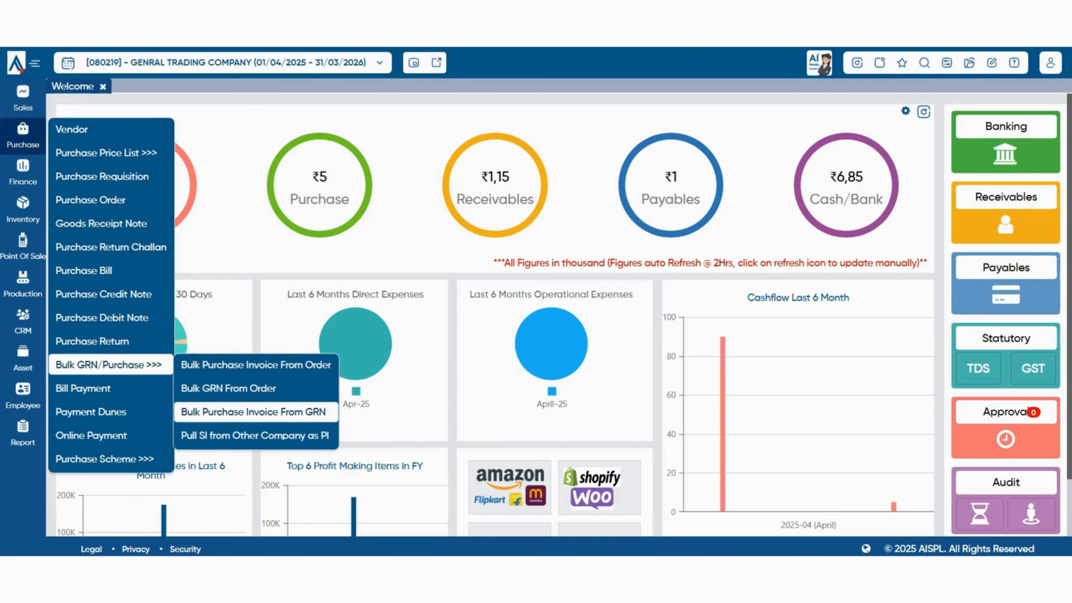
click(253, 412)
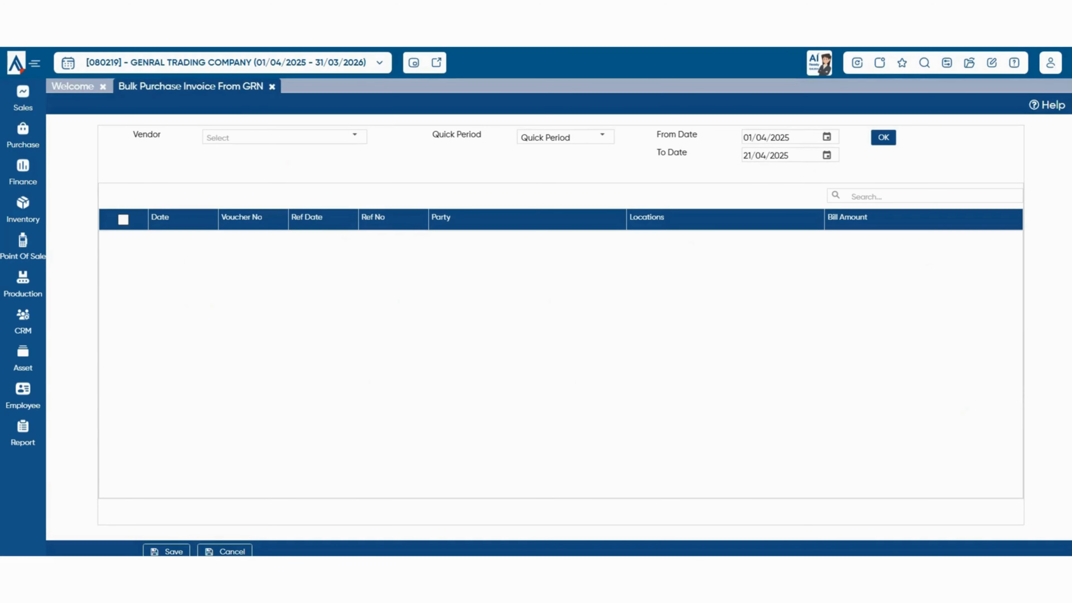
click(355, 135)
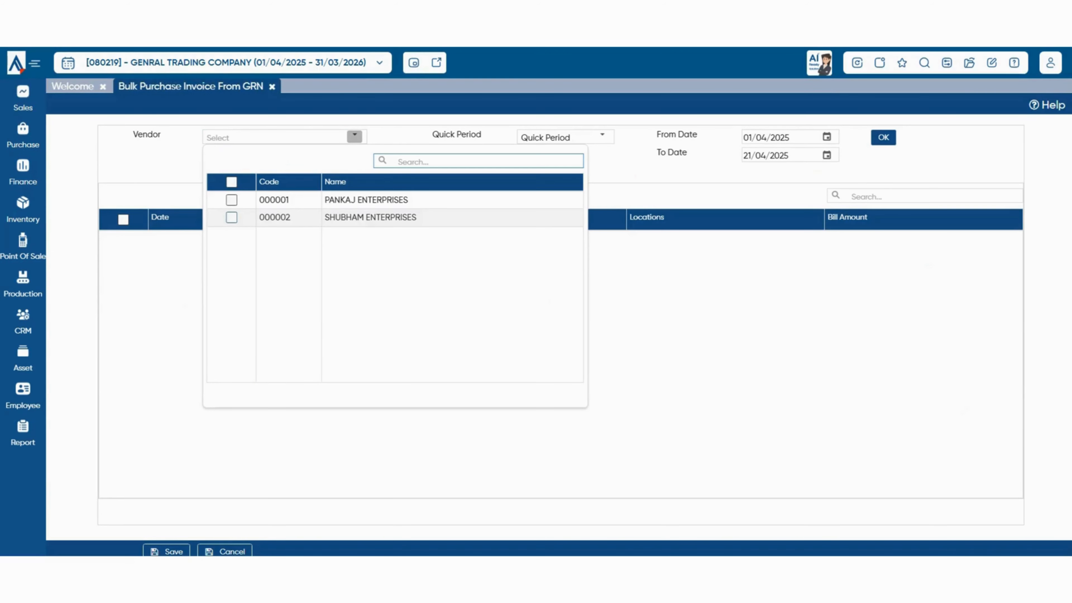
click(231, 218)
click(603, 136)
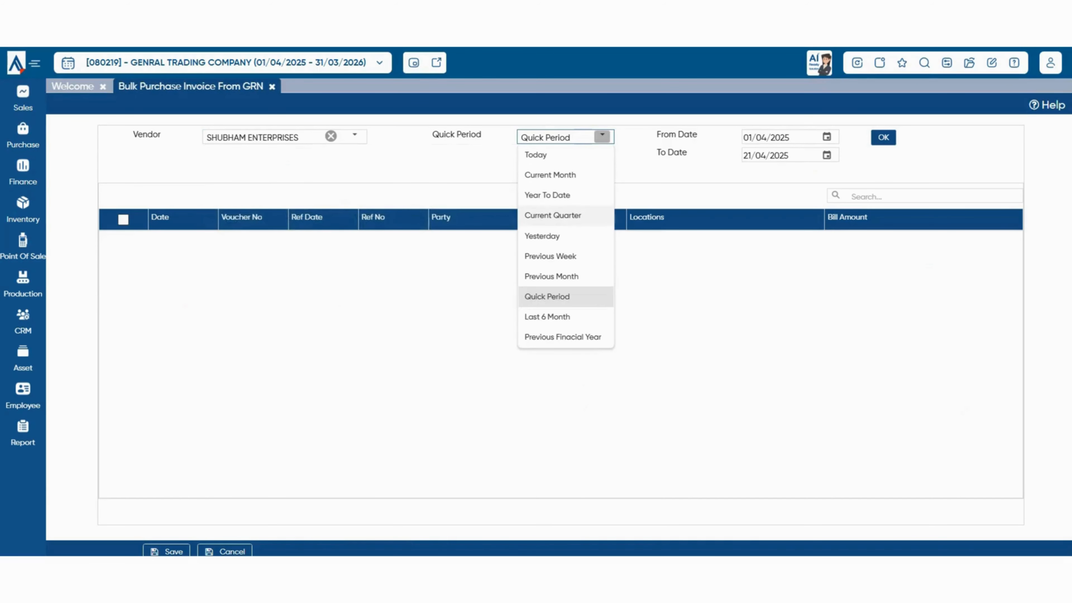
click(550, 175)
click(884, 137)
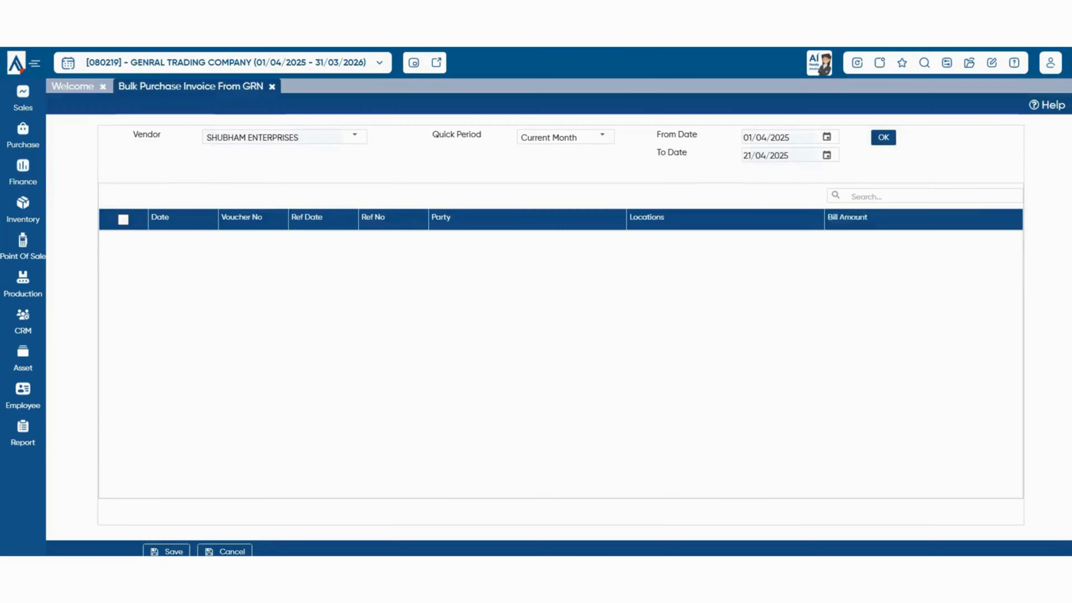
Try to post goods receipt 00002/25-26 as a purchase invoice dated 21/04/2025, and dismiss the Item Mapping report.
click(123, 263)
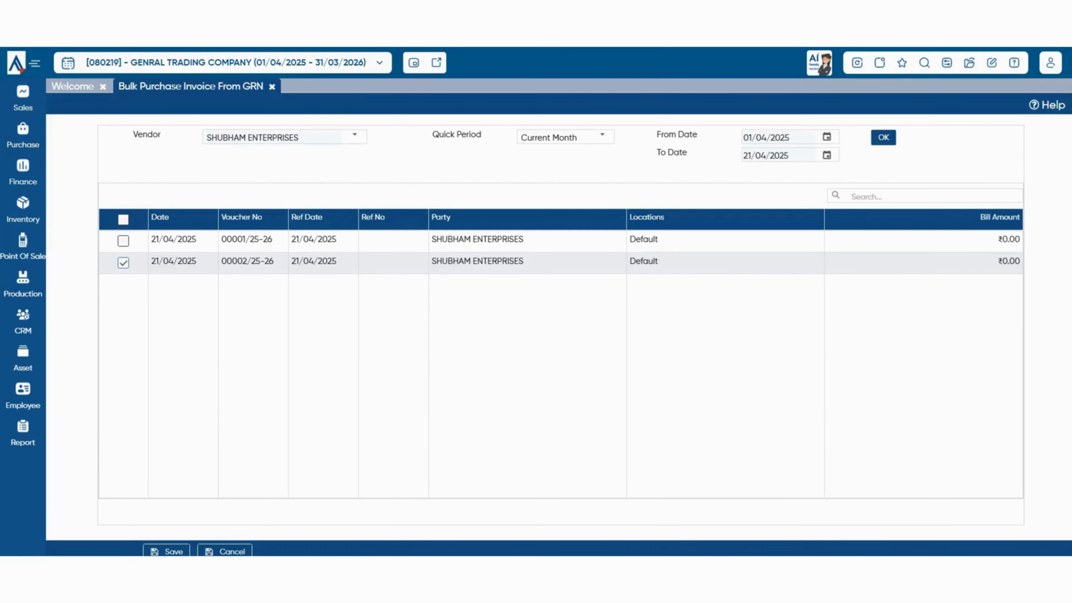
click(167, 552)
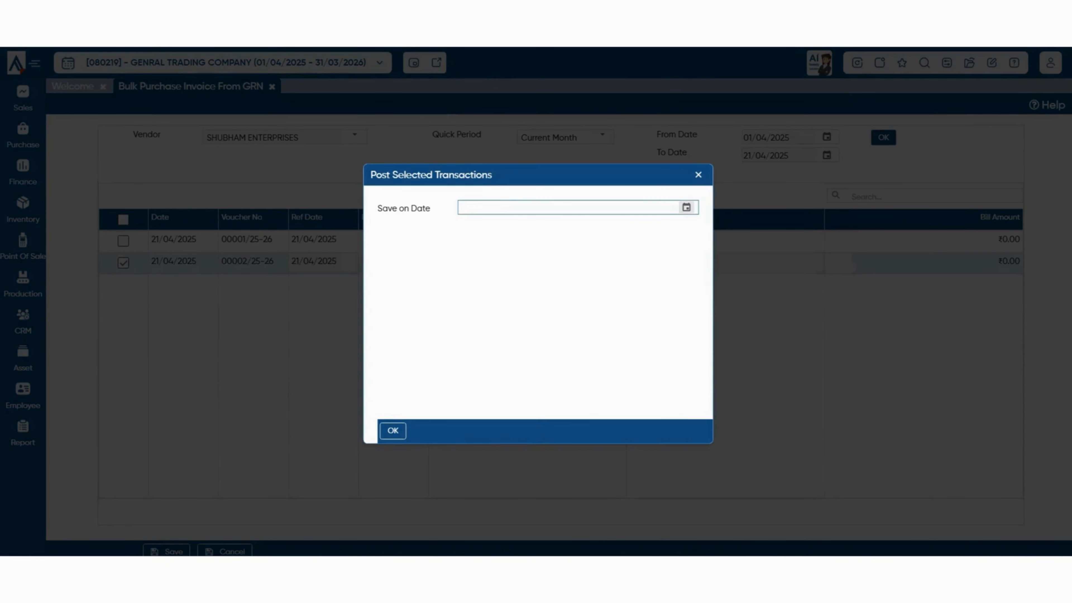
click(687, 208)
click(514, 355)
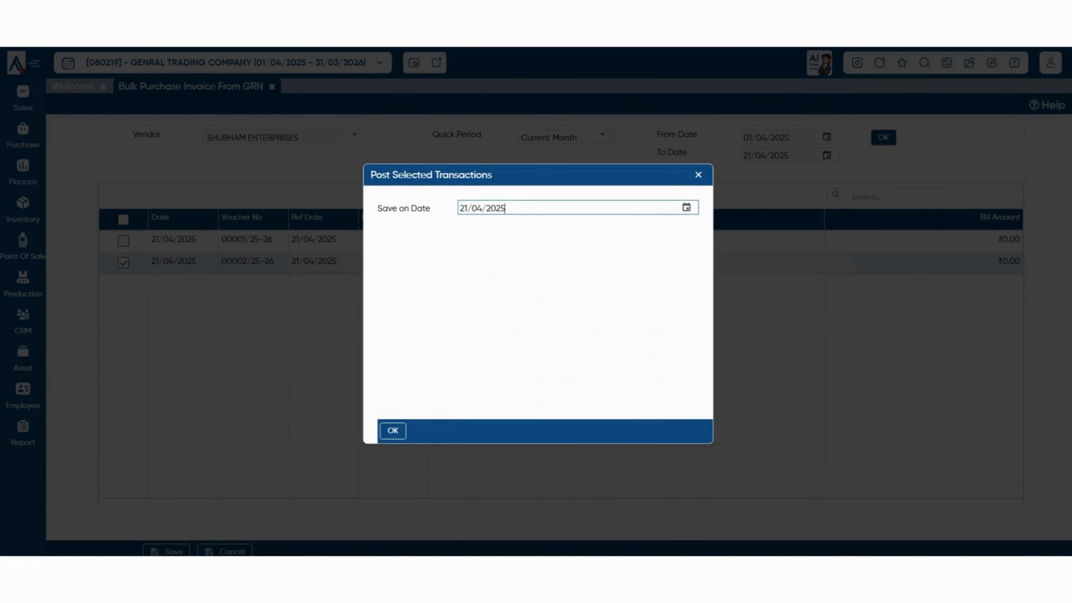
click(393, 431)
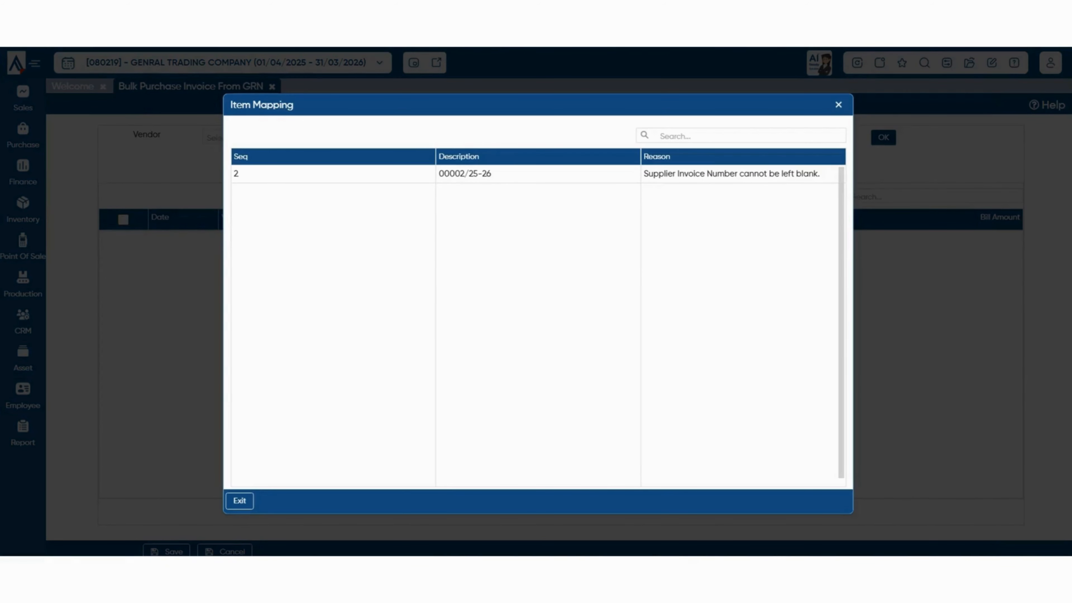
key(Escape)
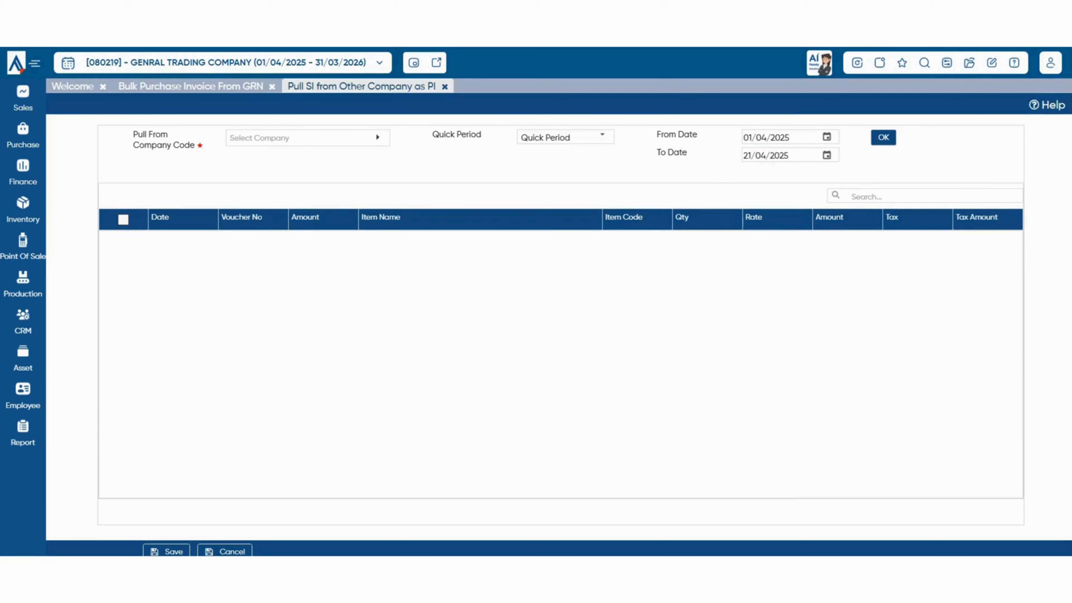
Close the open bulk forms, and view the Pull SI from Other Company as PI form before closing it.
click(445, 87)
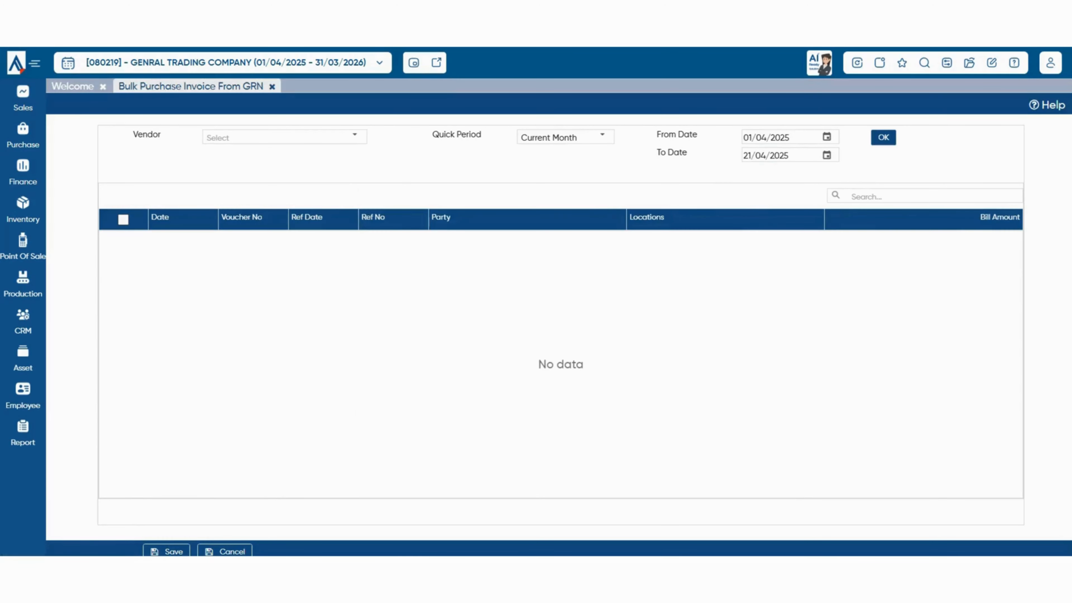
click(272, 87)
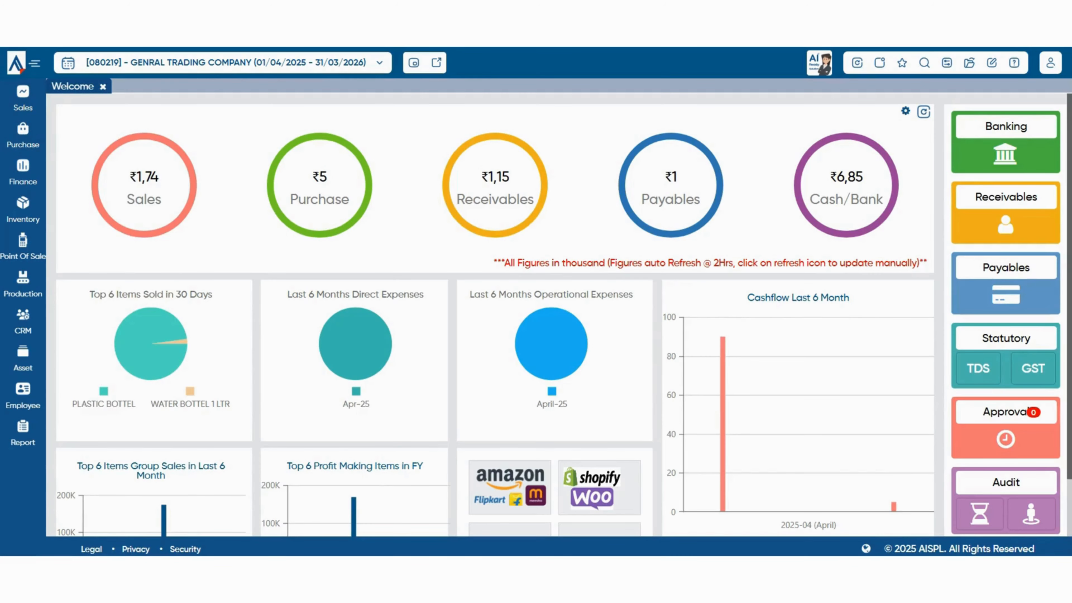
mouse_move(24, 136)
mouse_move(108, 364)
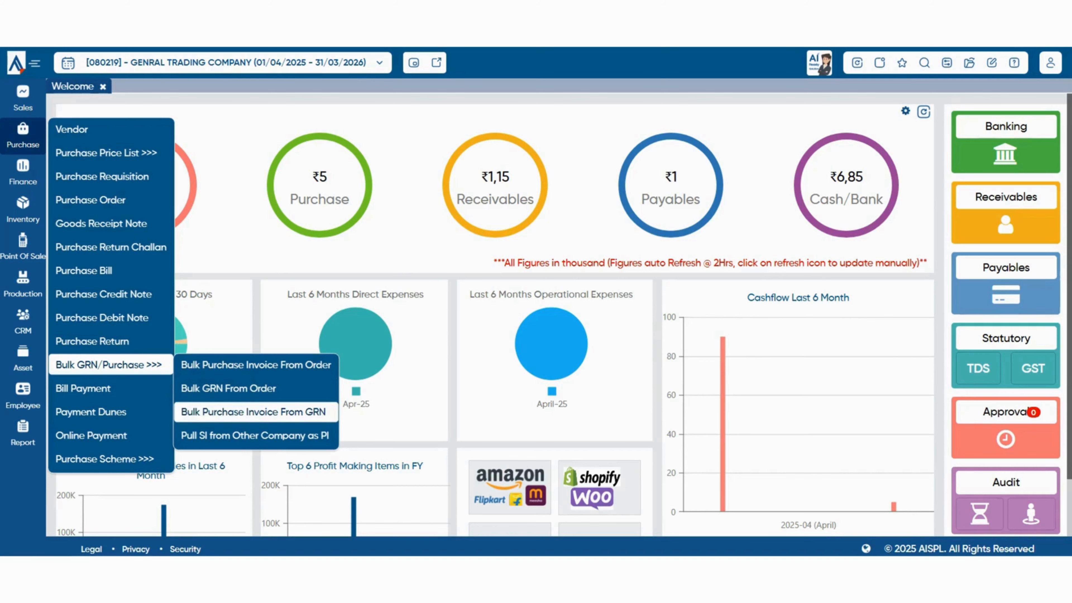
click(255, 436)
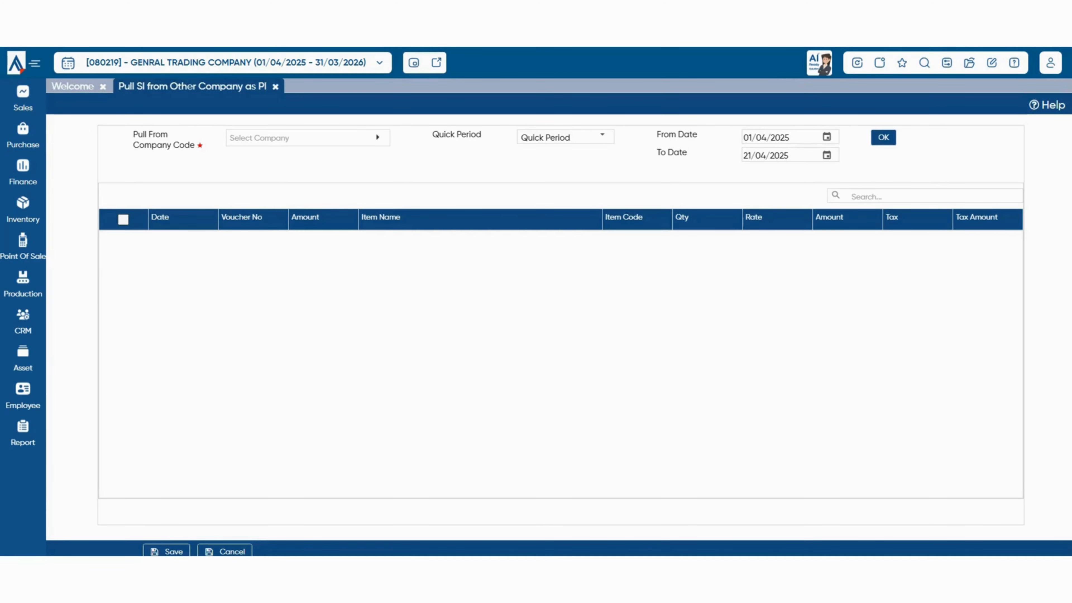
click(275, 86)
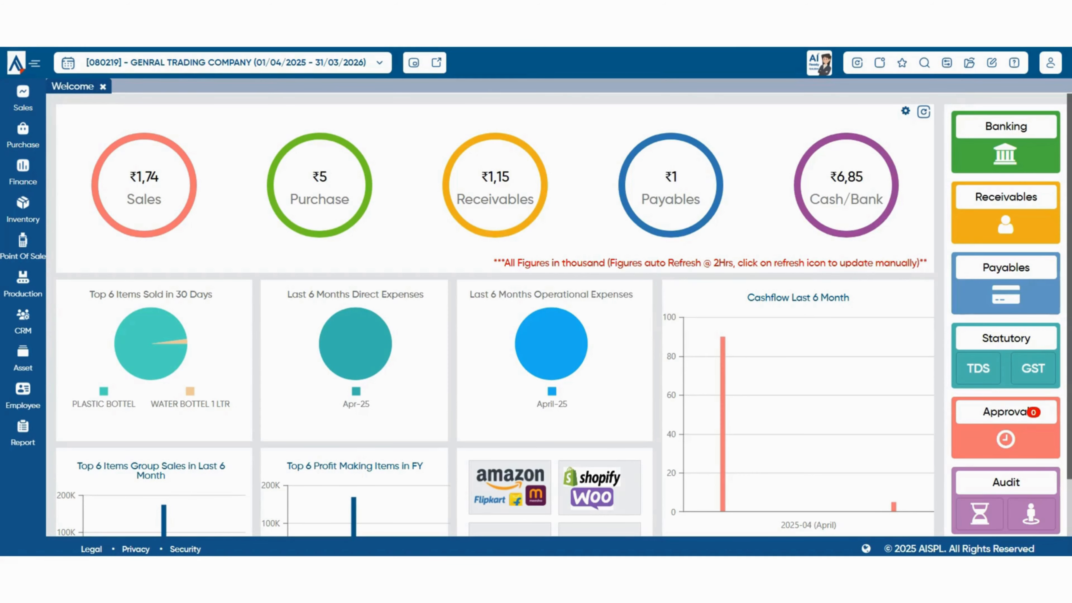
Open the AlignBooks other-company authorization from the Integration section of Company Setup.
click(947, 63)
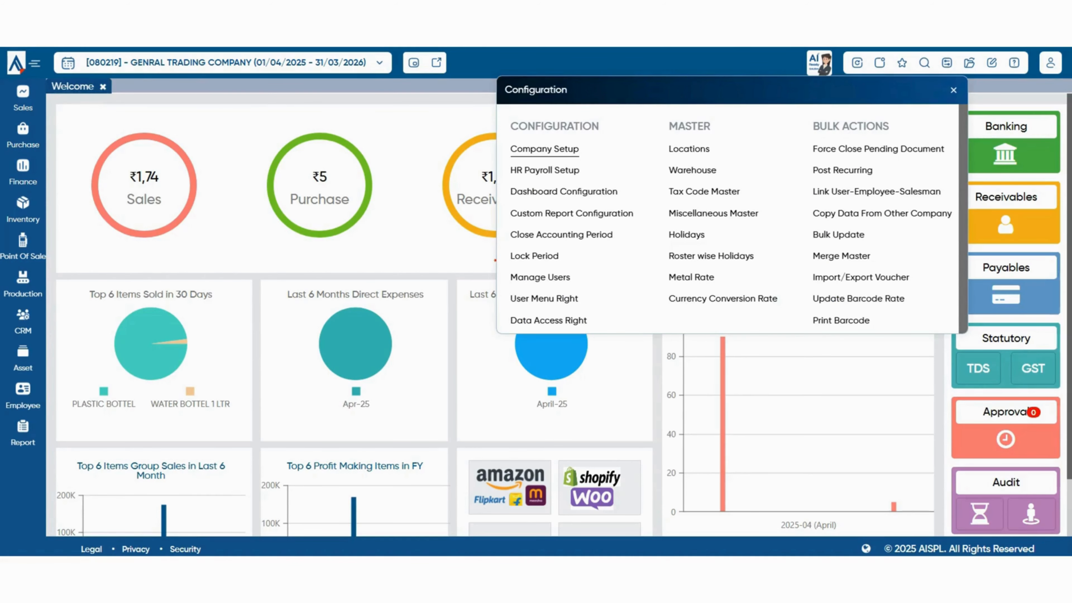
click(544, 148)
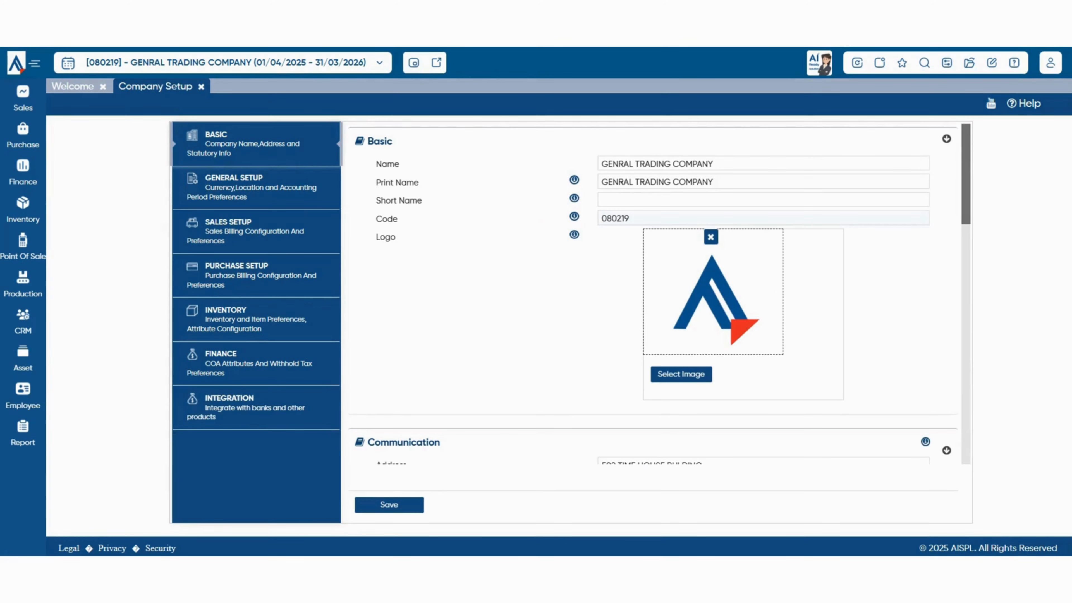
click(255, 408)
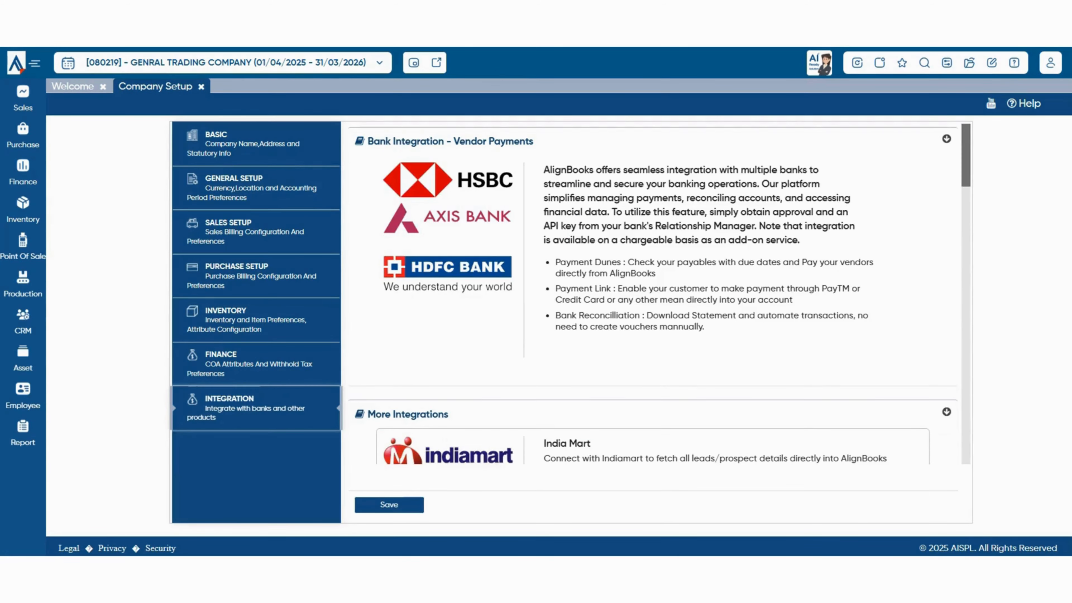
scroll(660, 295, down, 15)
scroll(660, 295, down, 7)
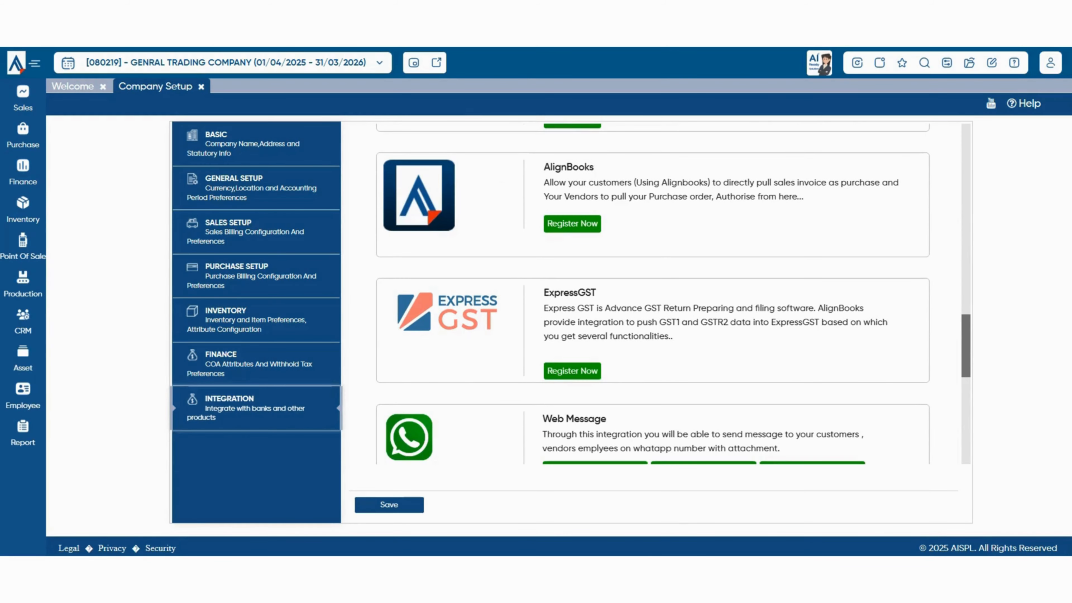
click(573, 224)
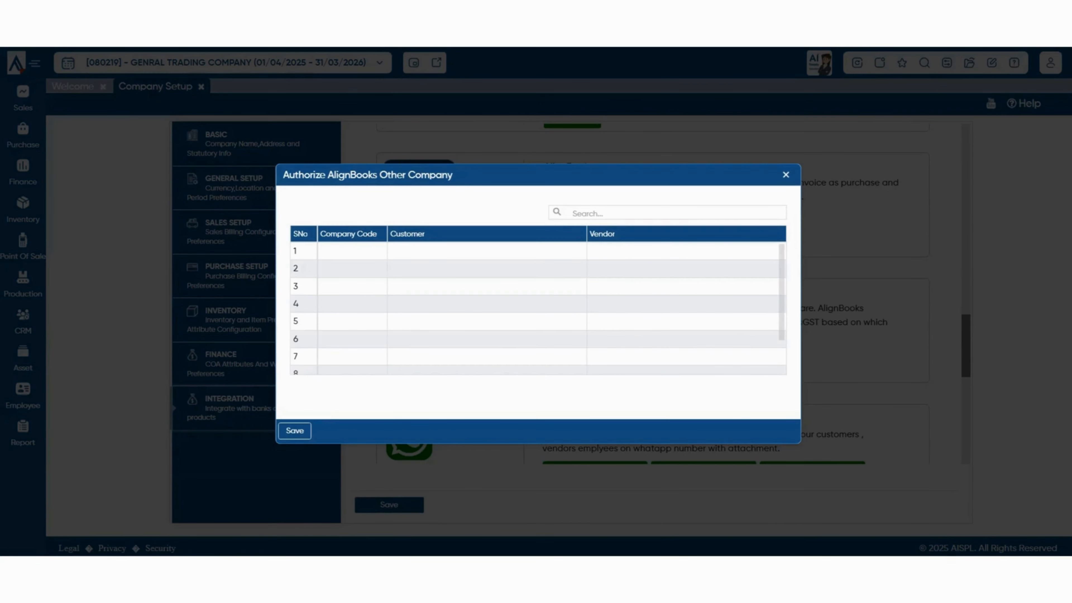
Examine the Company Code and Customer fields in the first authorization row, and close the dialog without saving.
click(352, 251)
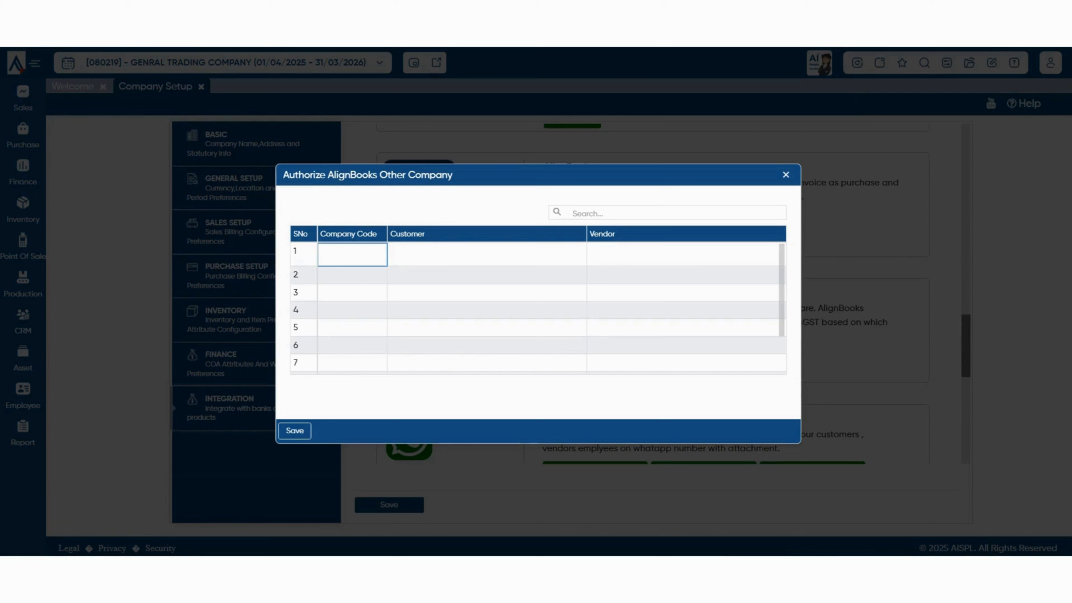
click(487, 254)
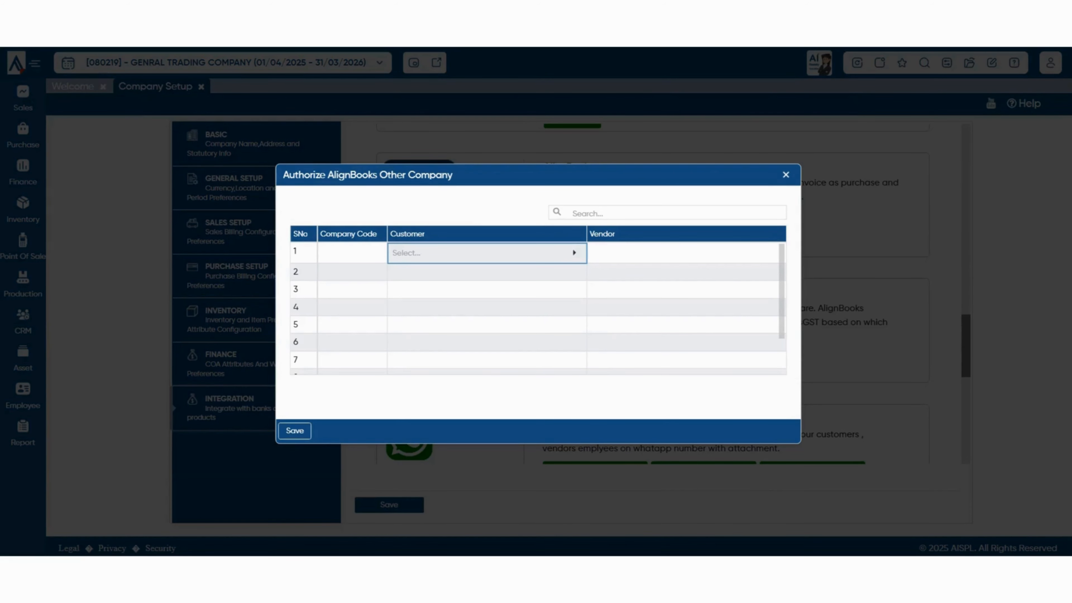
click(352, 253)
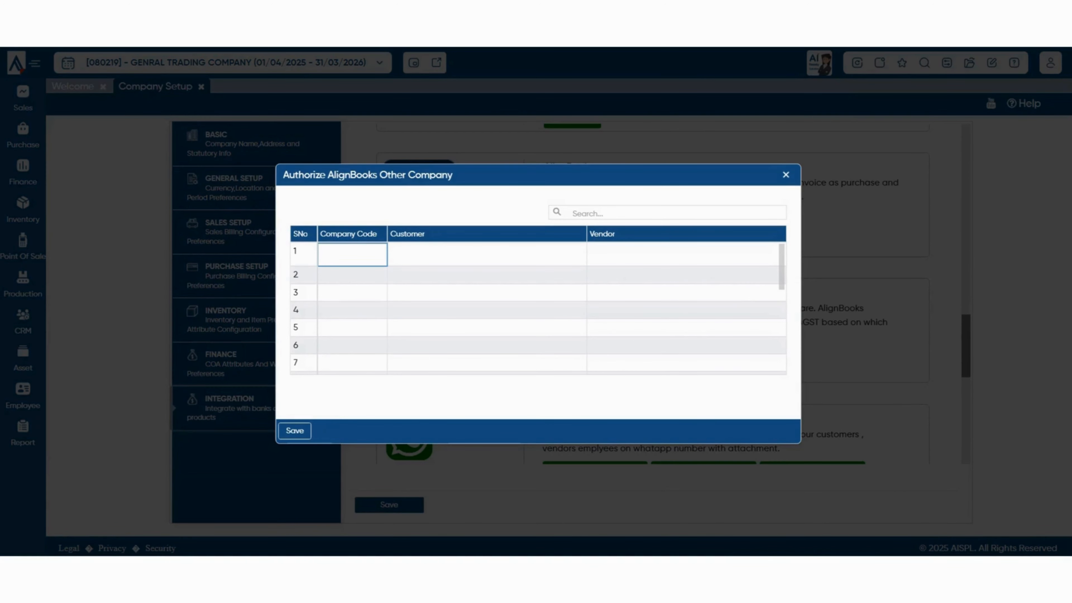
click(487, 254)
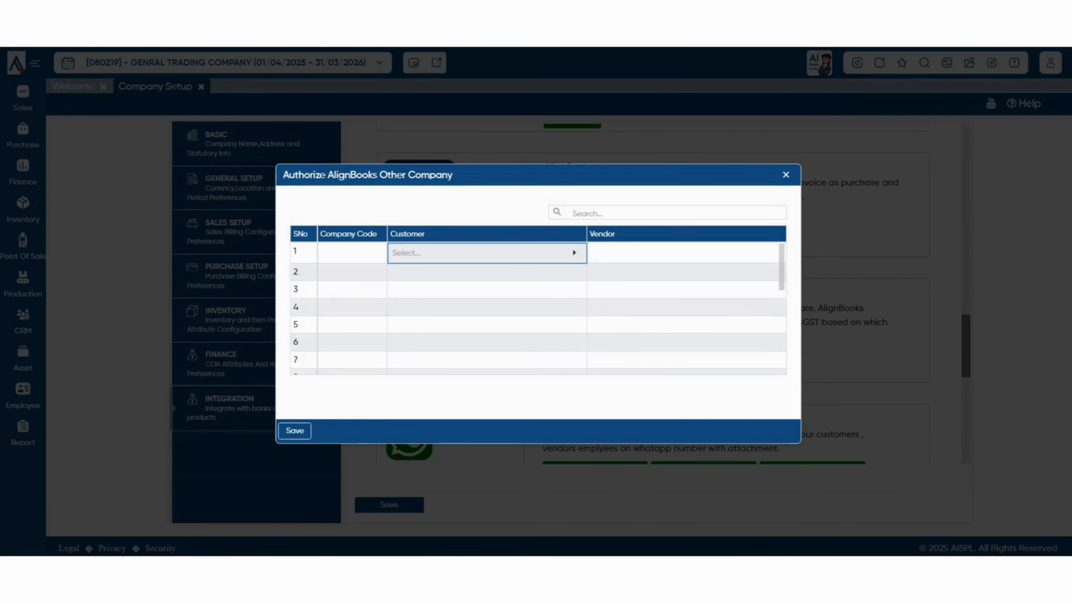
click(786, 175)
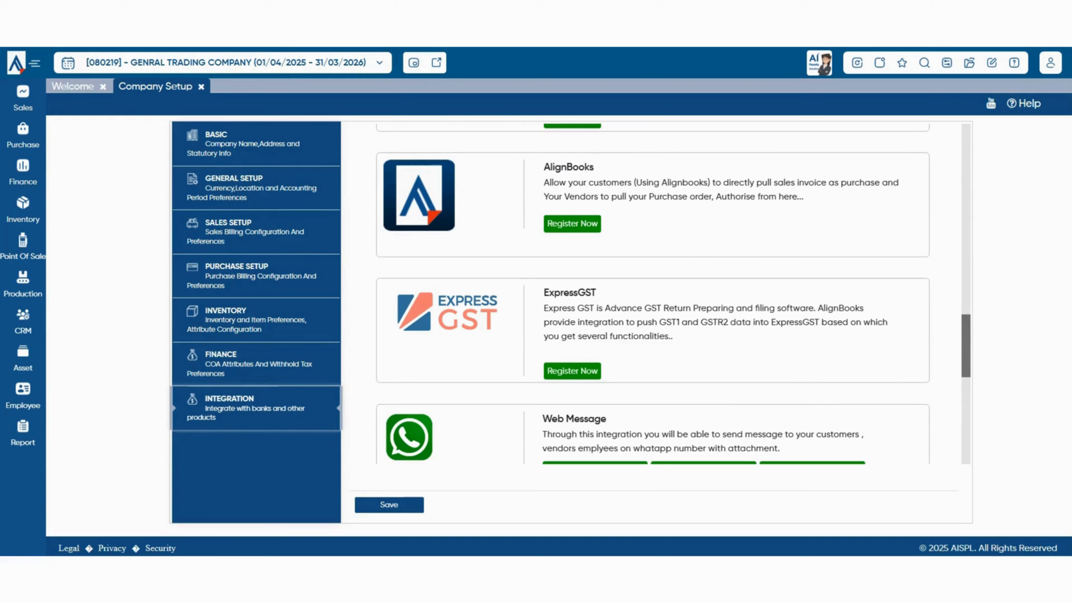
Open Pull SI from Other Company as PI and view its source company list and Quick Period options.
click(23, 136)
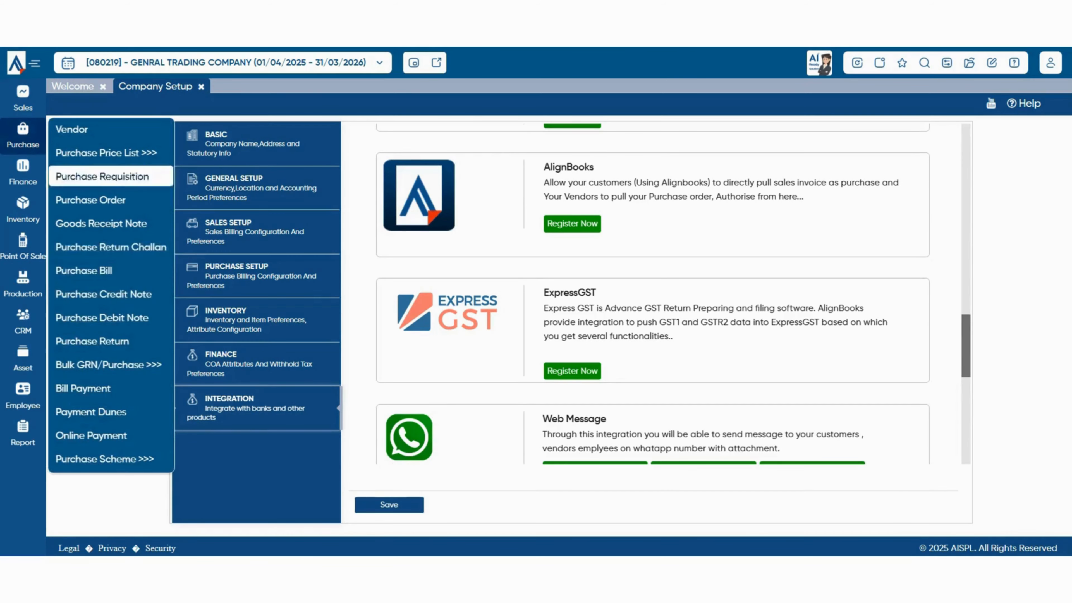
mouse_move(109, 364)
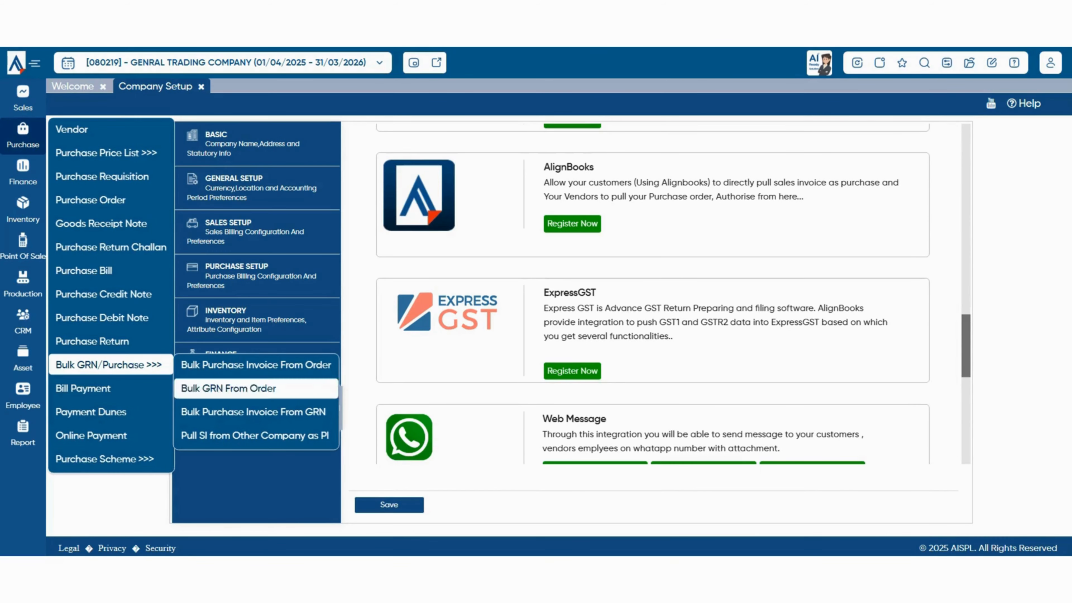
click(255, 435)
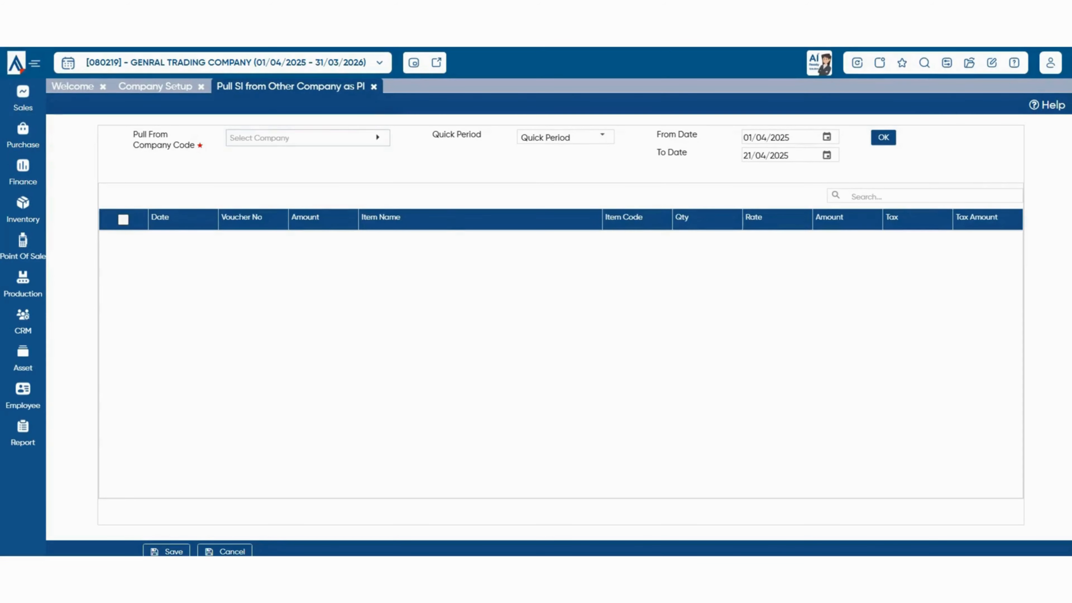
click(308, 138)
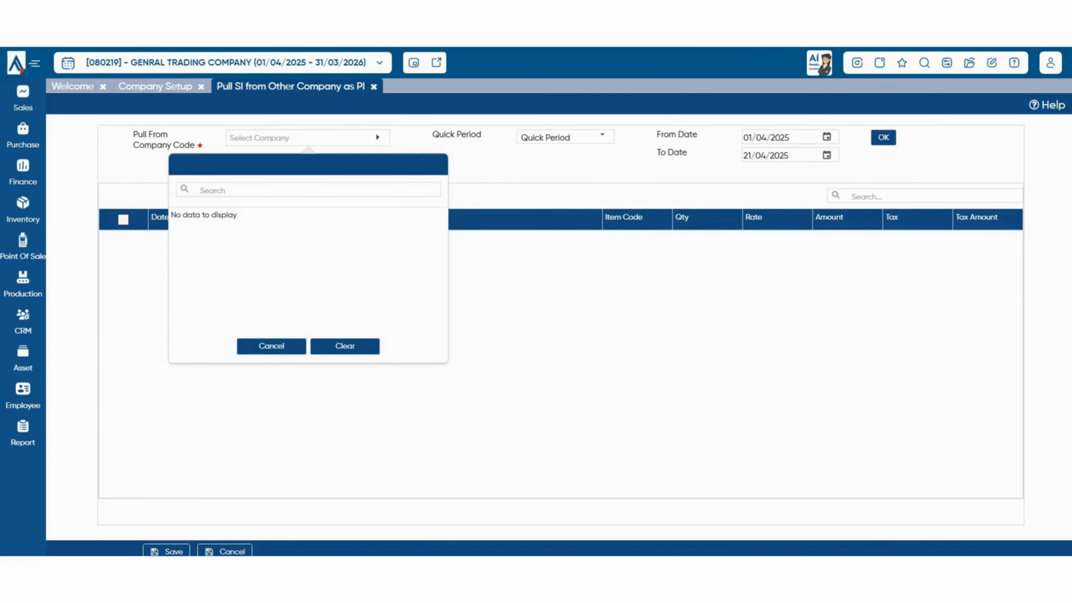
click(602, 136)
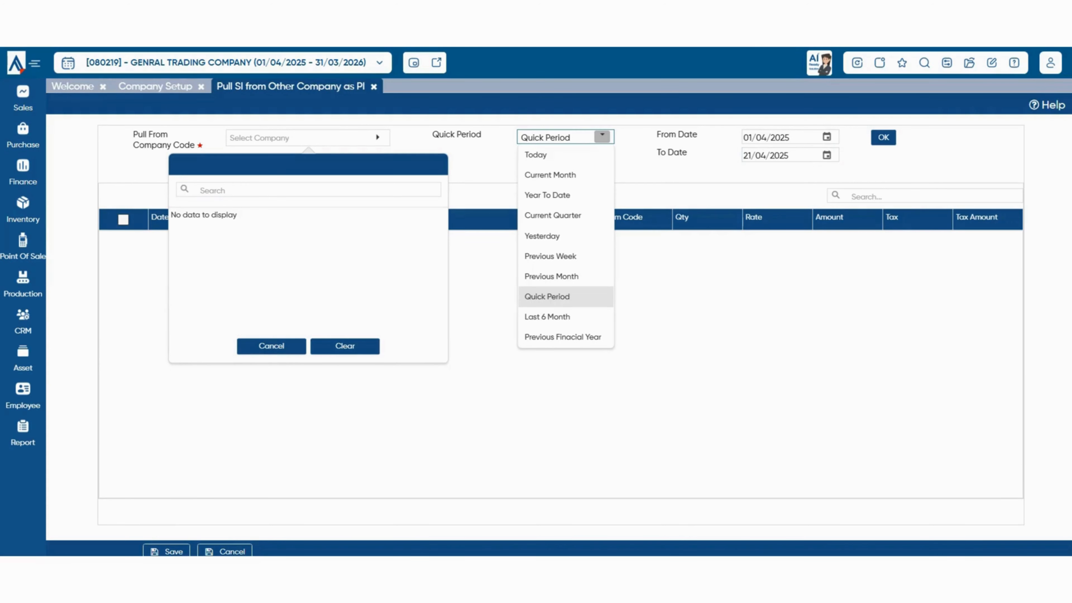
click(861, 163)
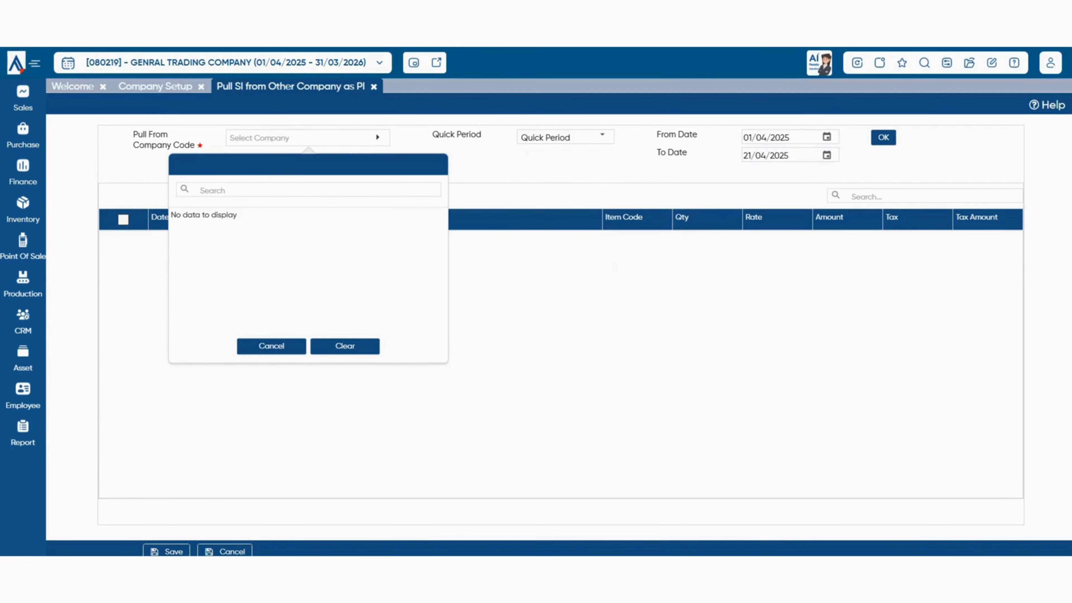
Close the source company list and start a Bill Payment for vendor SHUBHAM ENTERPRISES.
click(272, 346)
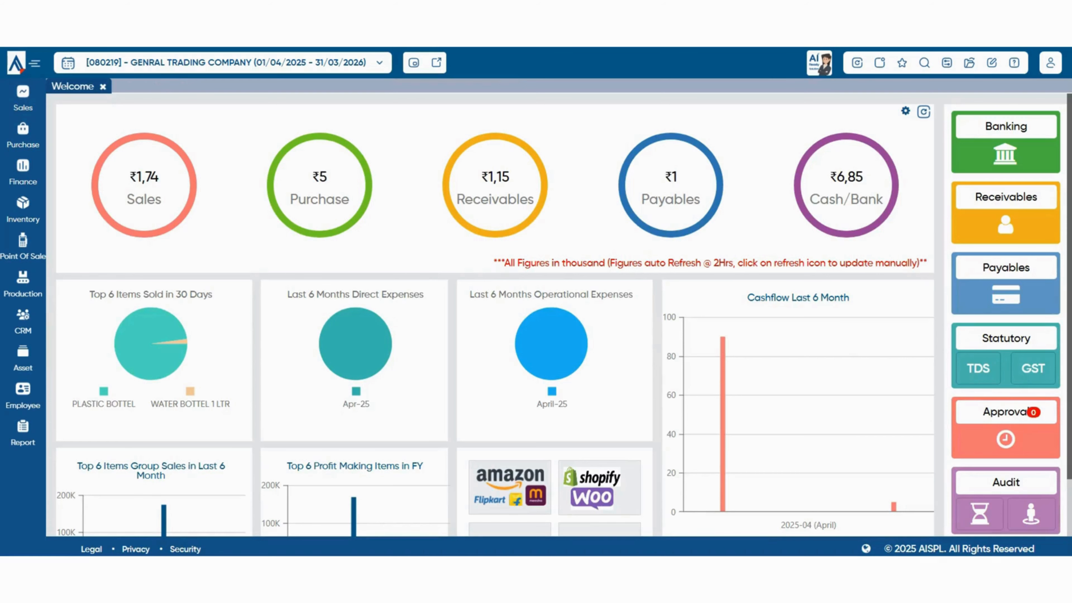
click(22, 136)
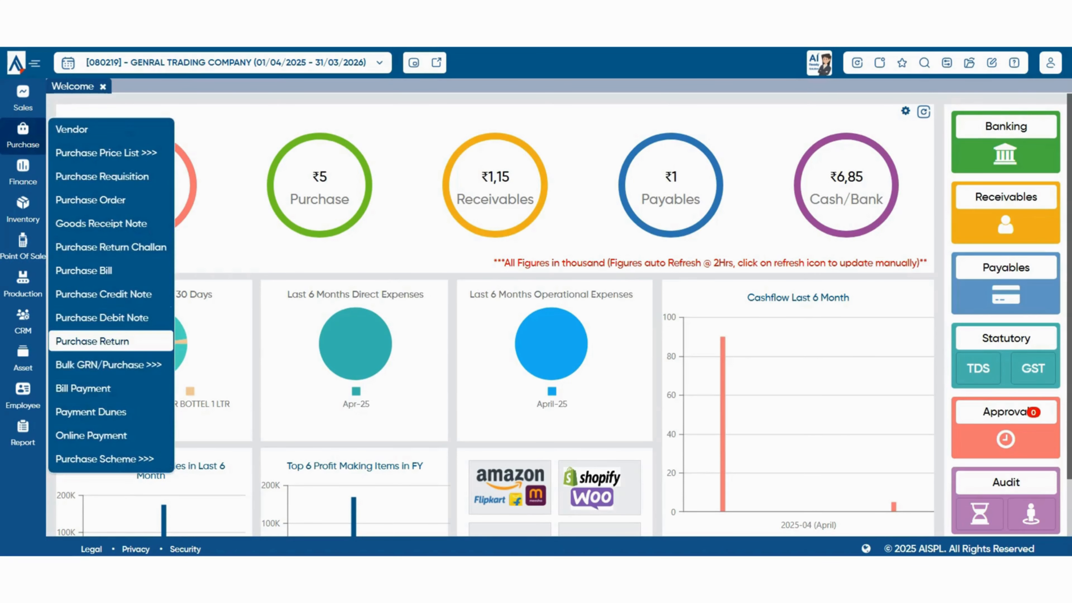
click(83, 388)
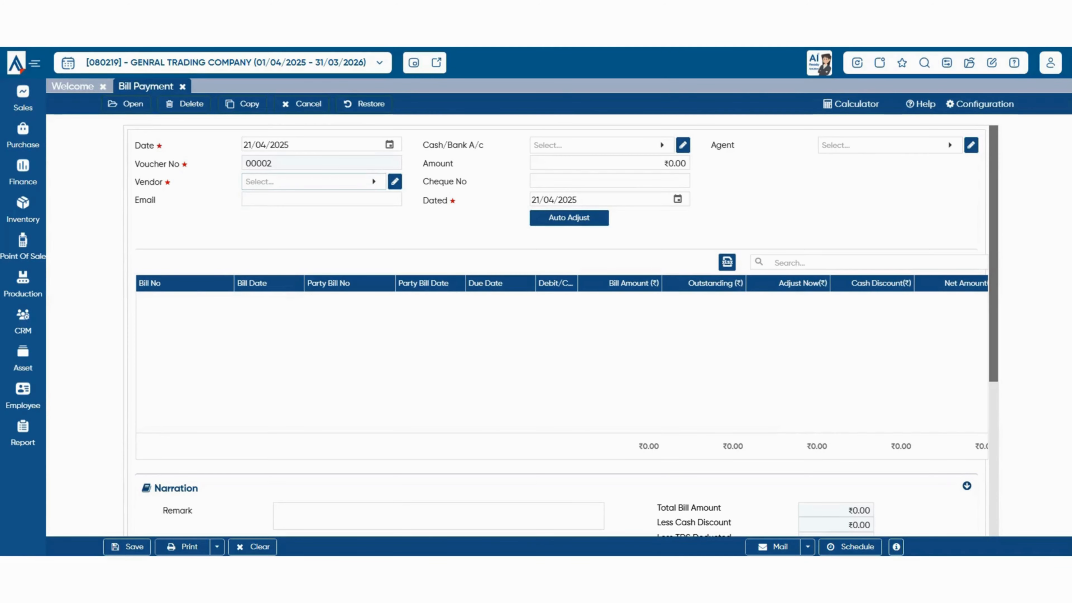
click(313, 181)
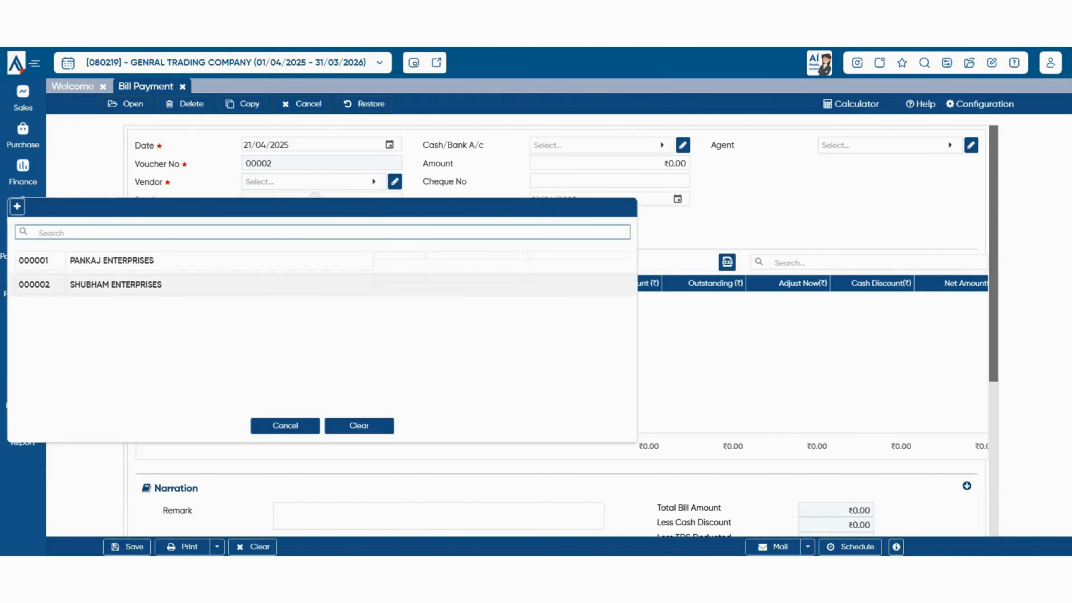
click(221, 285)
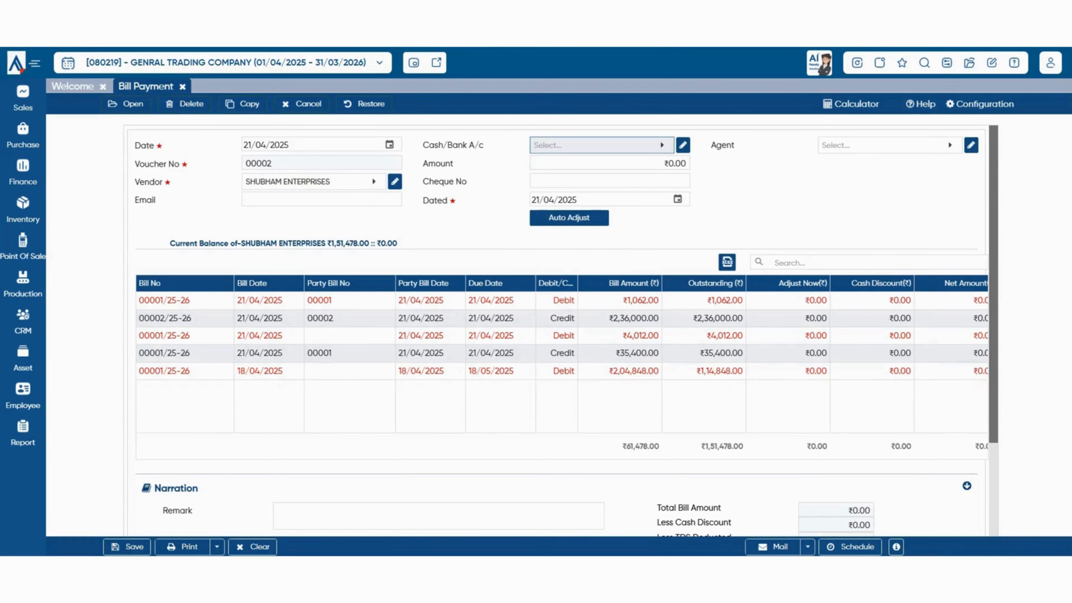
Pay from the Cash In Hand account with an amount of 6,700, leaving the cheque number blank.
click(601, 144)
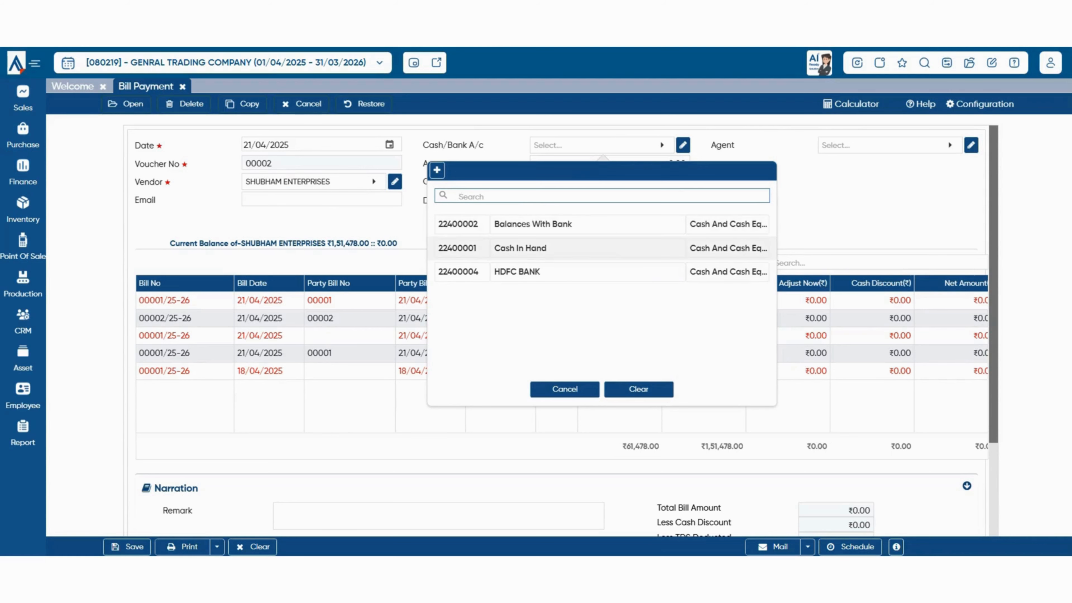
click(549, 248)
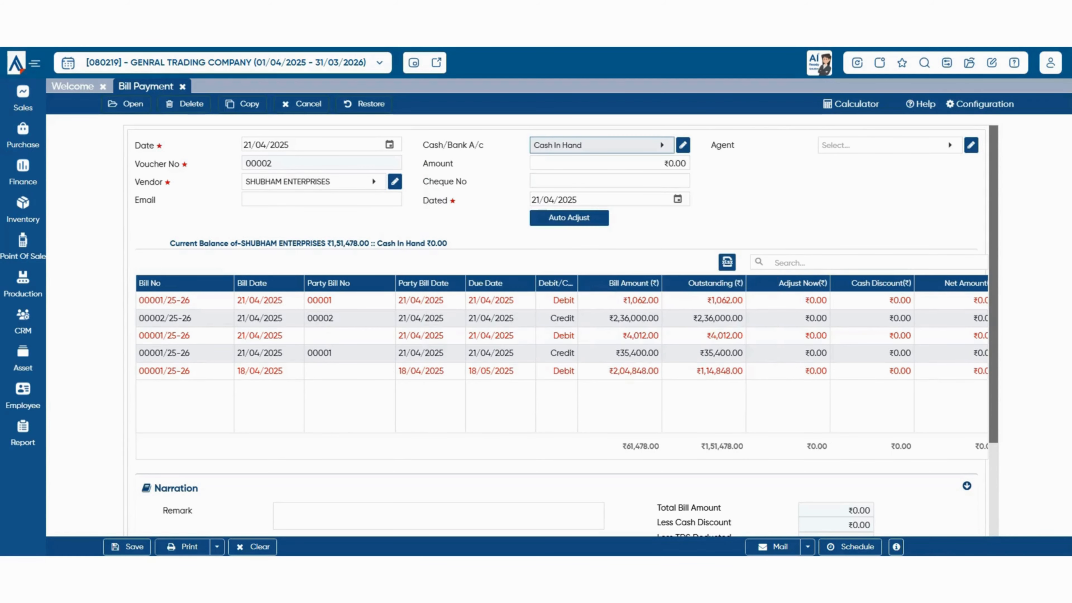
click(674, 163)
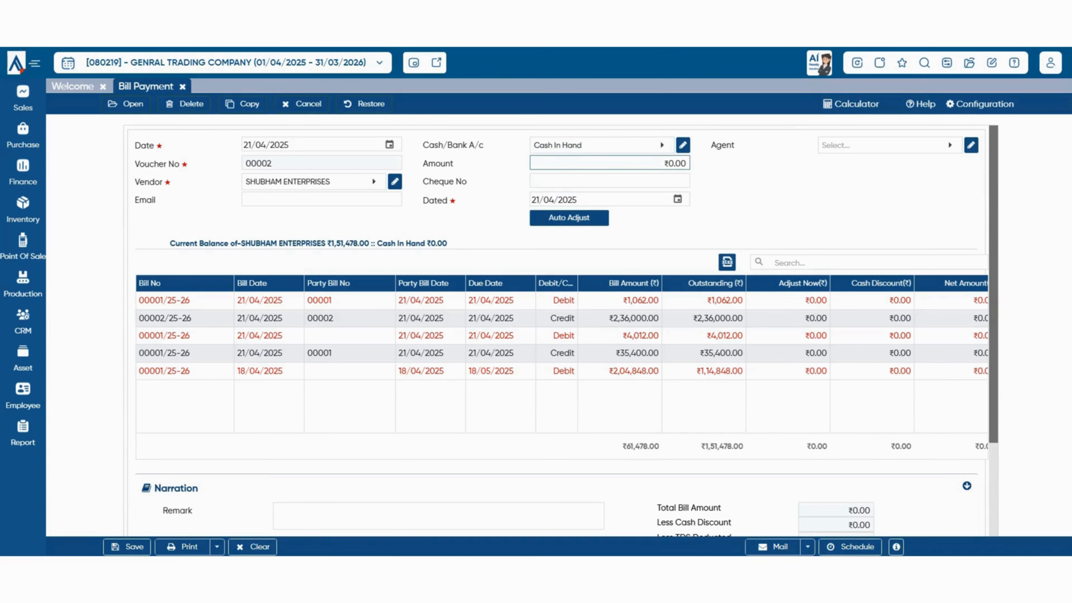
text(6,700)
key(Tab)
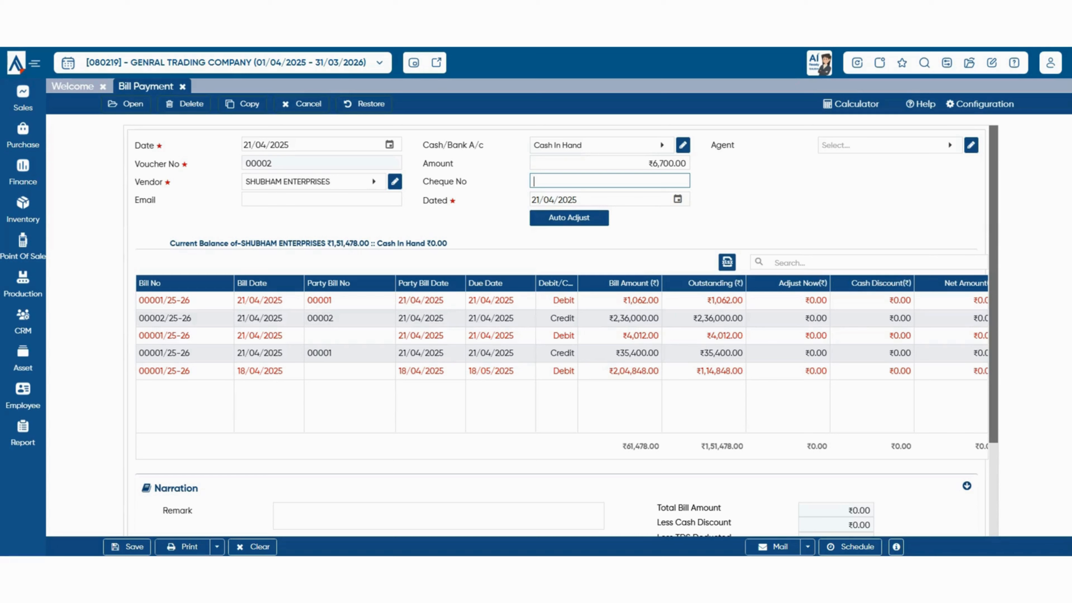
key(Tab)
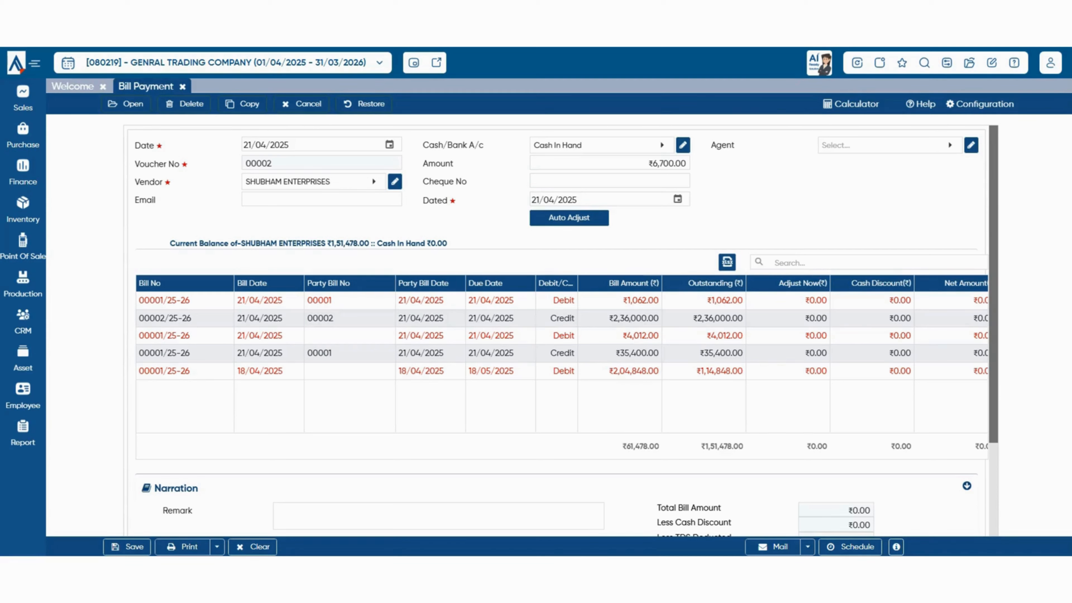
Adjust 1,062 against the first debit bill and 7,762 against credit bill 00002/25-26.
click(789, 301)
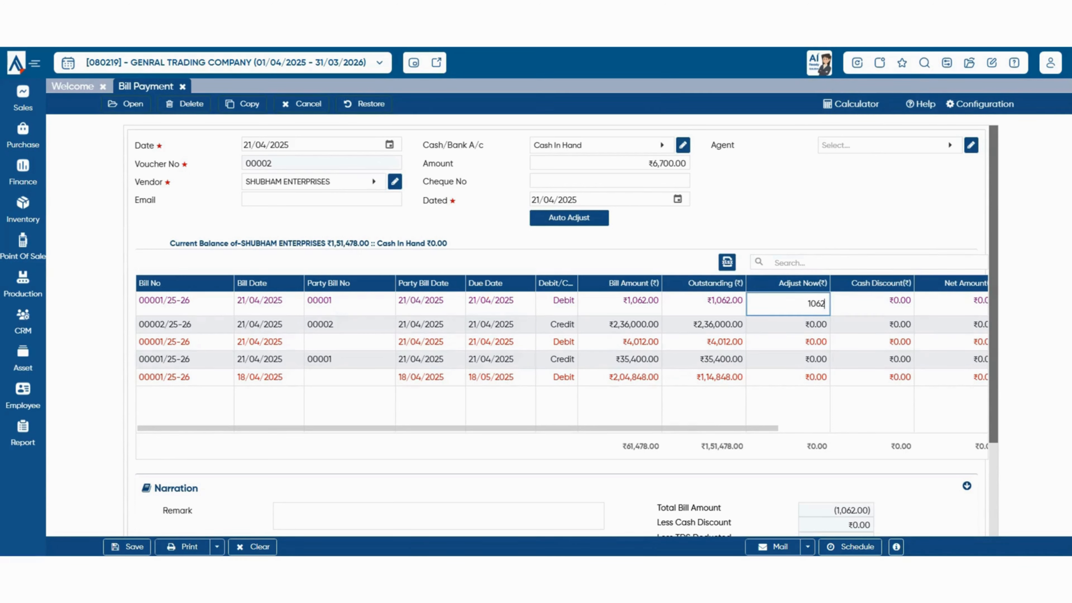
click(788, 325)
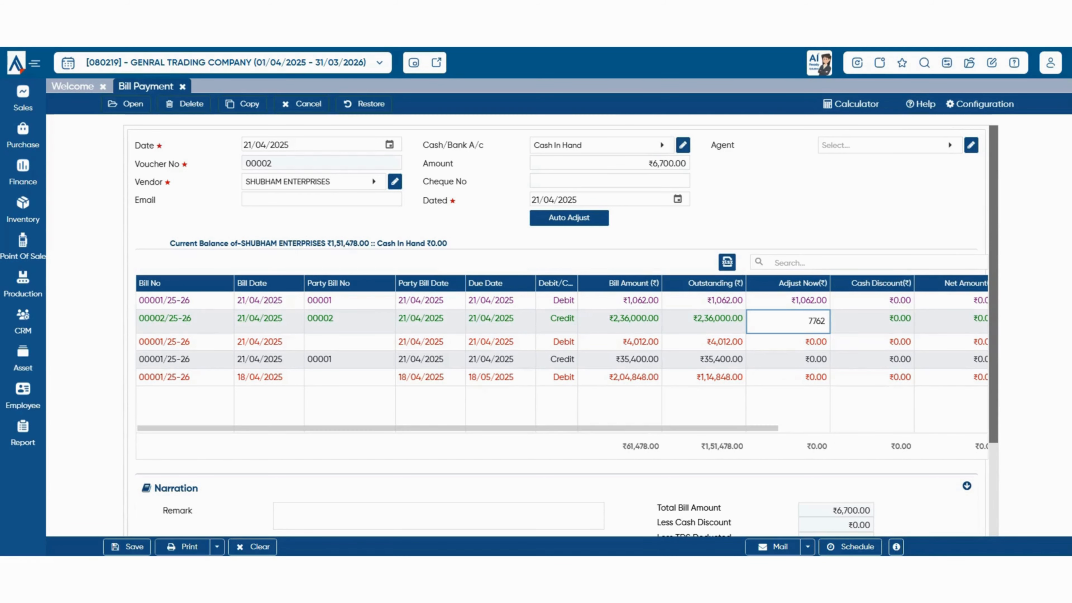
drag(548, 428, 758, 427)
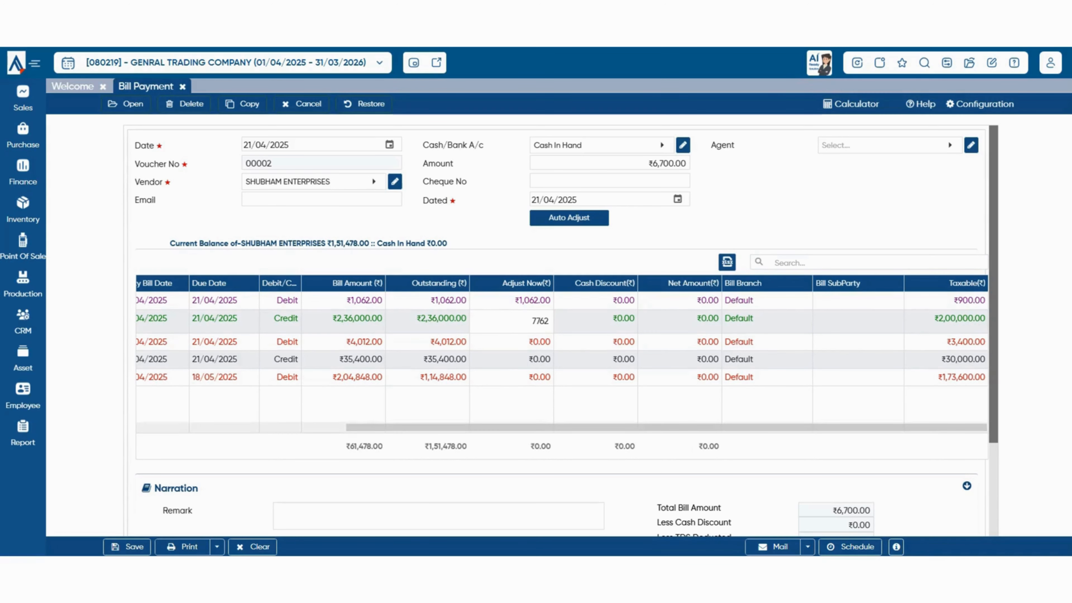
drag(667, 428, 461, 427)
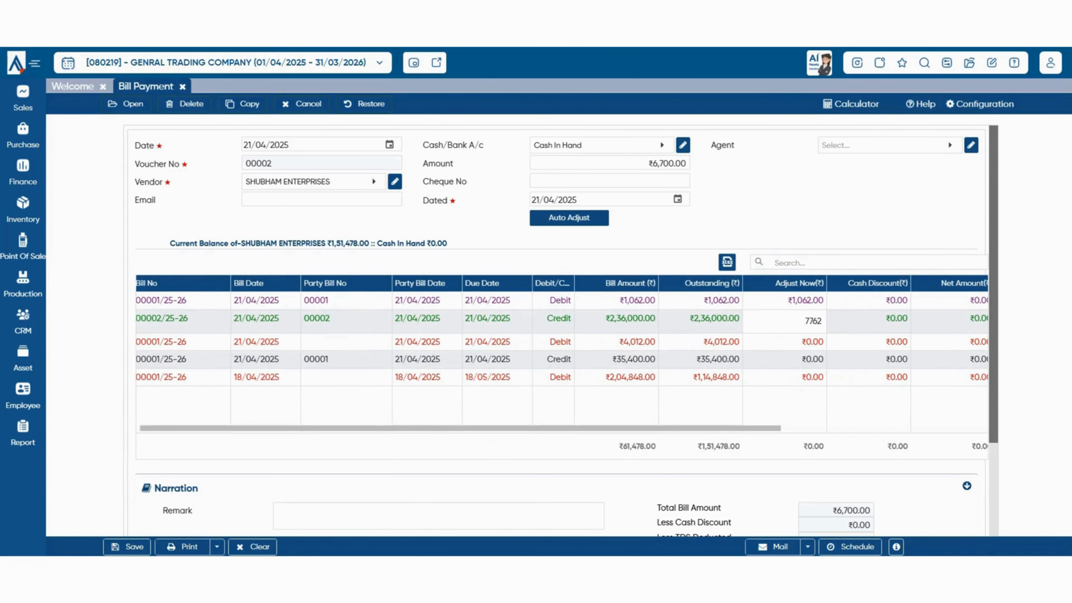
Fill the payment remark with the automatic adjustment details and review the payment totals.
scroll(562, 329, down, 3)
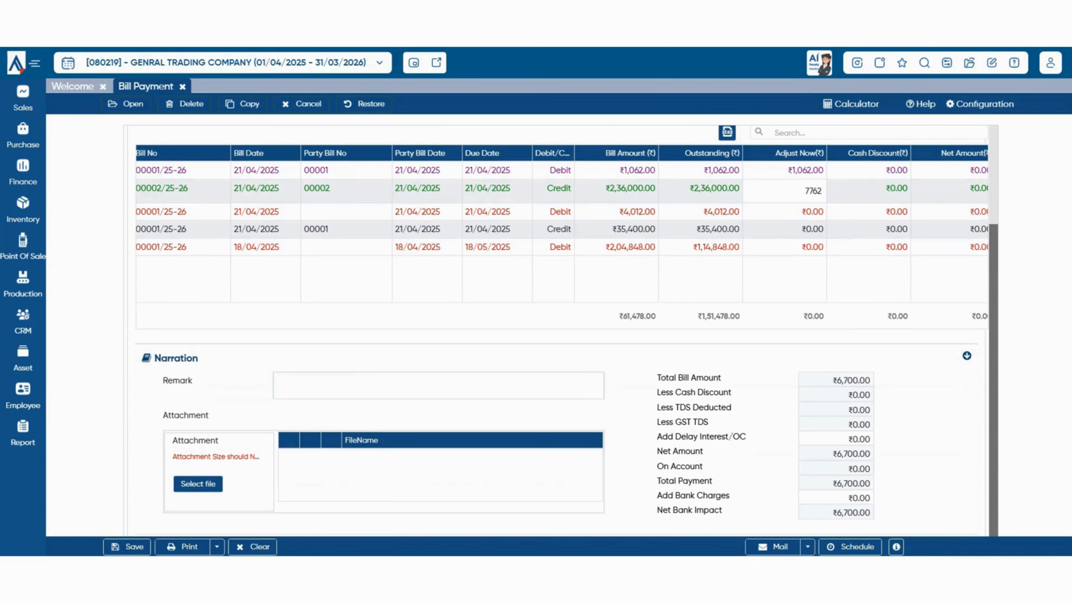
click(505, 382)
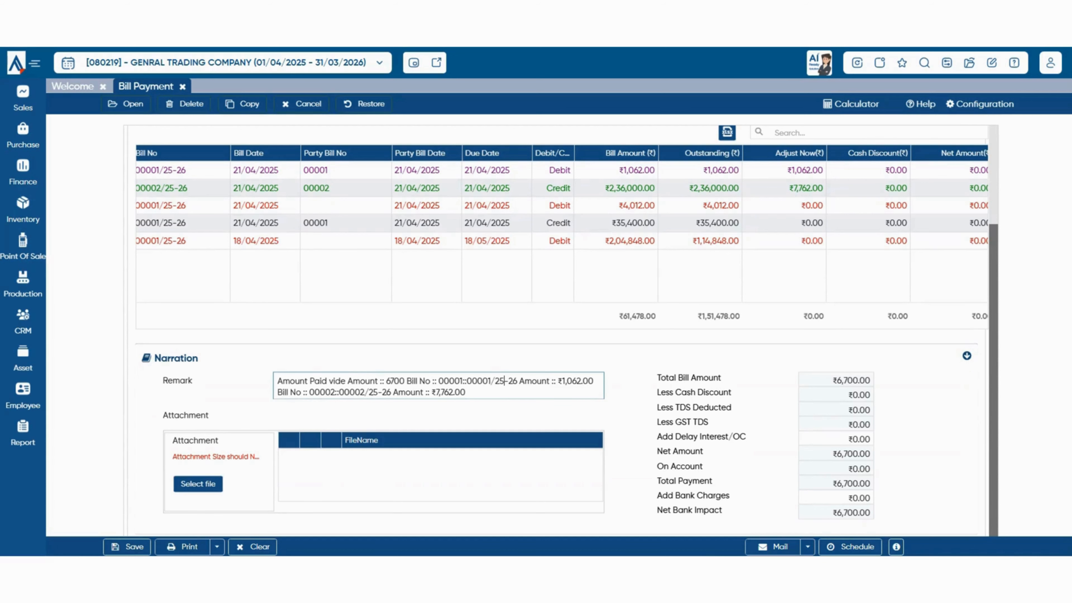
scroll(505, 381, down, 1)
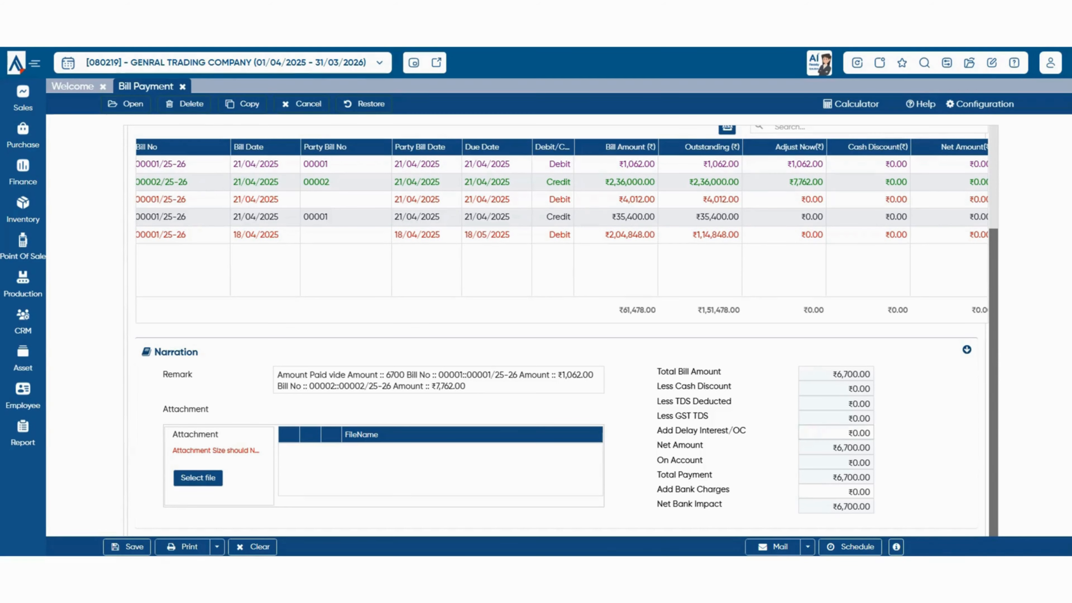
scroll(561, 330, up, 3)
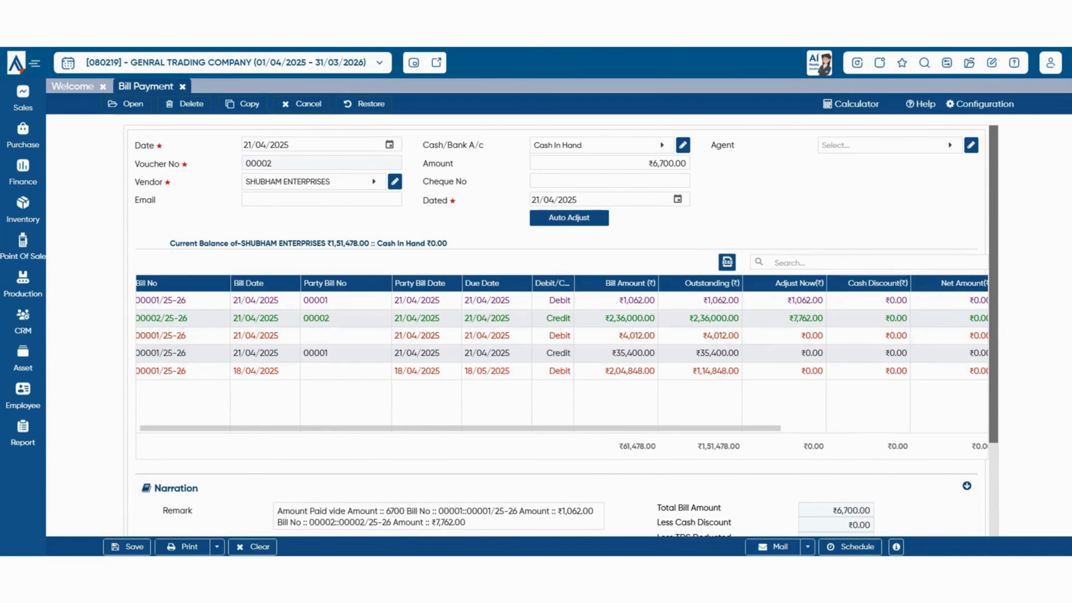
Discard the current payment entry and list the CurrentMonth bill payments for editing before closing Bill Payment.
click(127, 547)
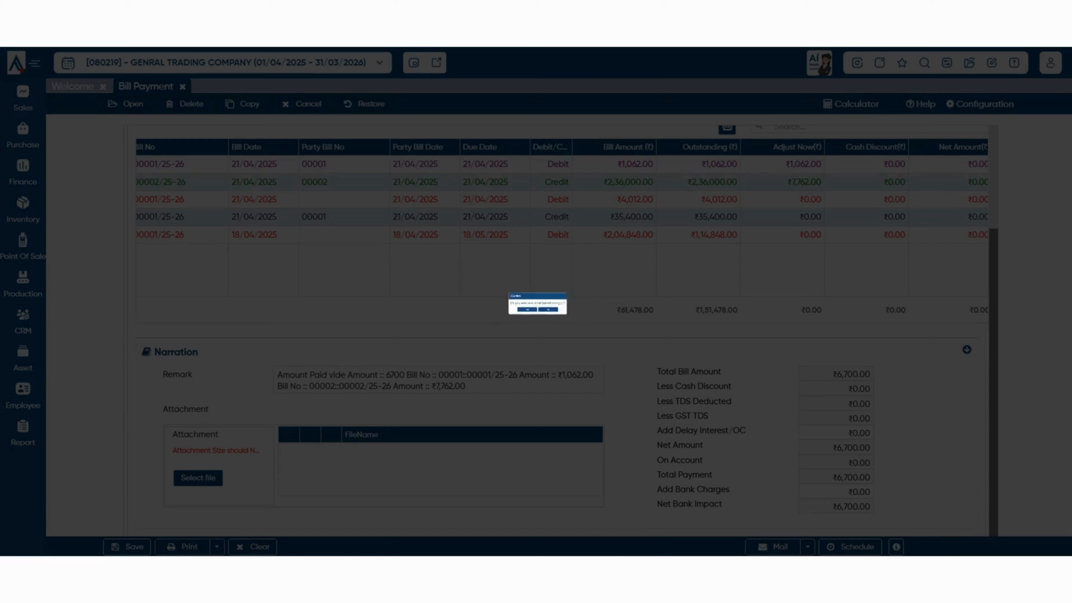
click(502, 324)
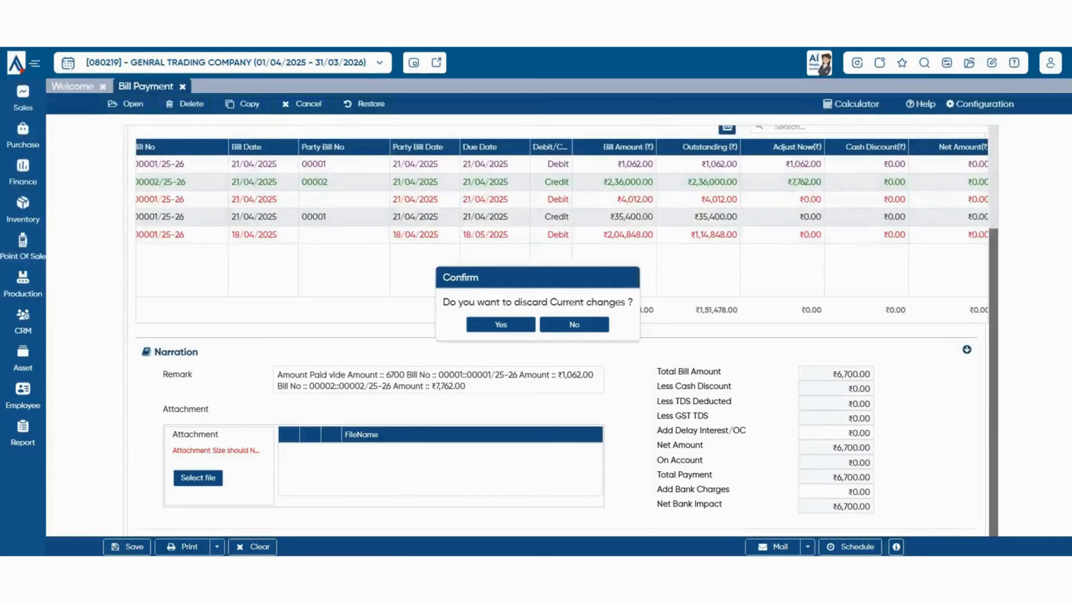
click(295, 159)
click(180, 197)
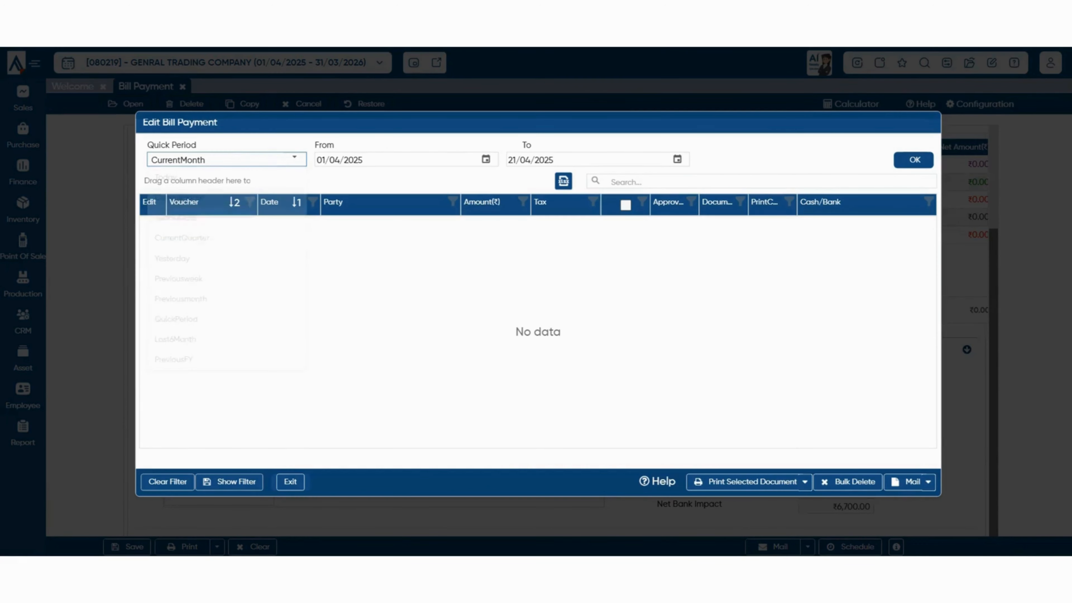
click(914, 160)
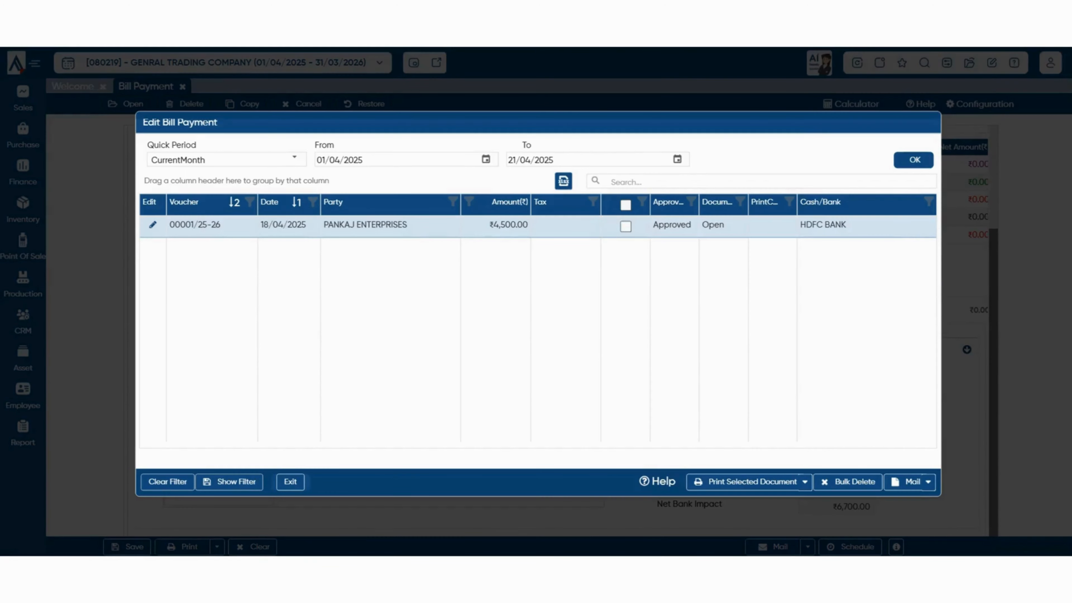
click(152, 225)
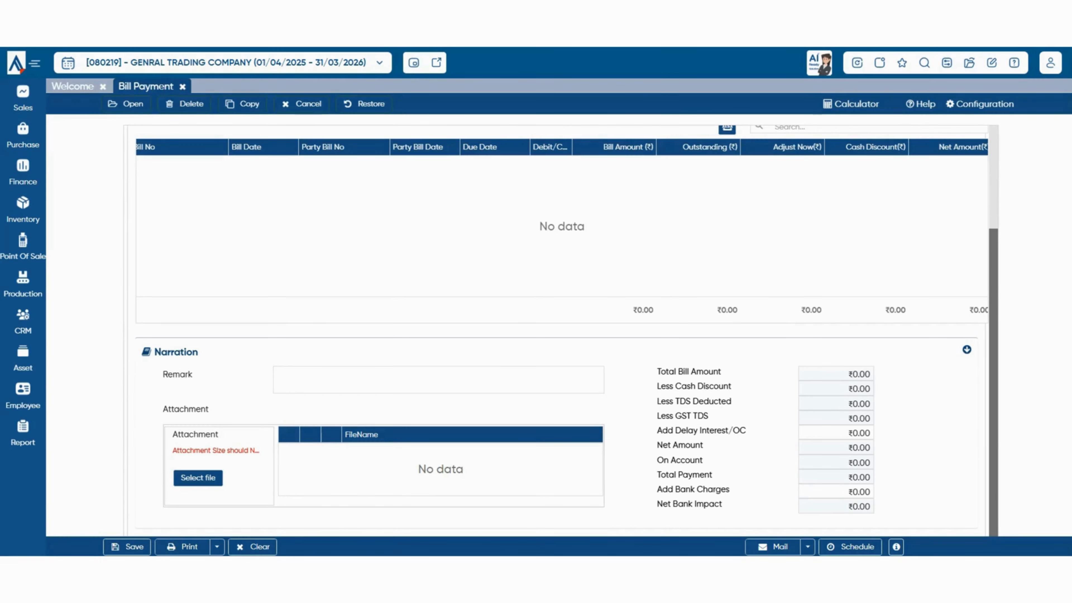
click(182, 87)
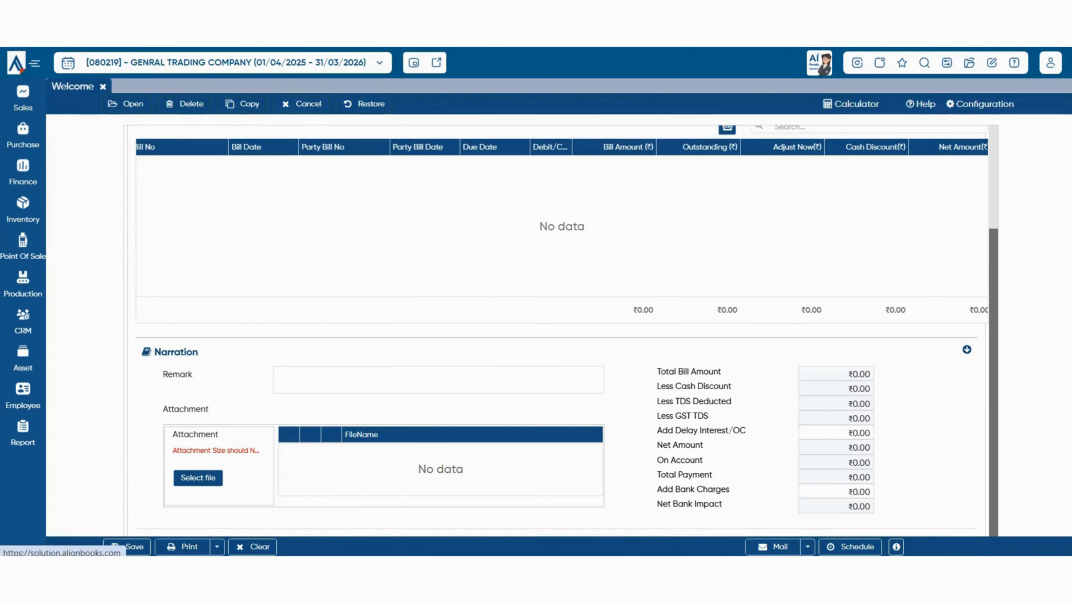
Open Payment Dunes and set the bank to Balances With Bank and the party group to Sundry Trade Creditors.
click(23, 136)
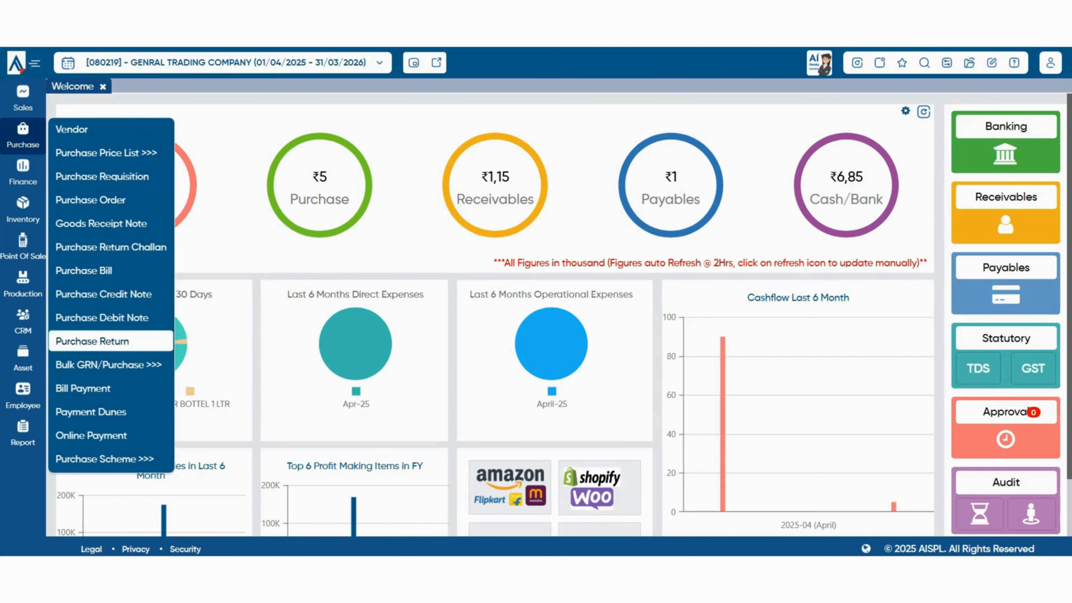
click(91, 412)
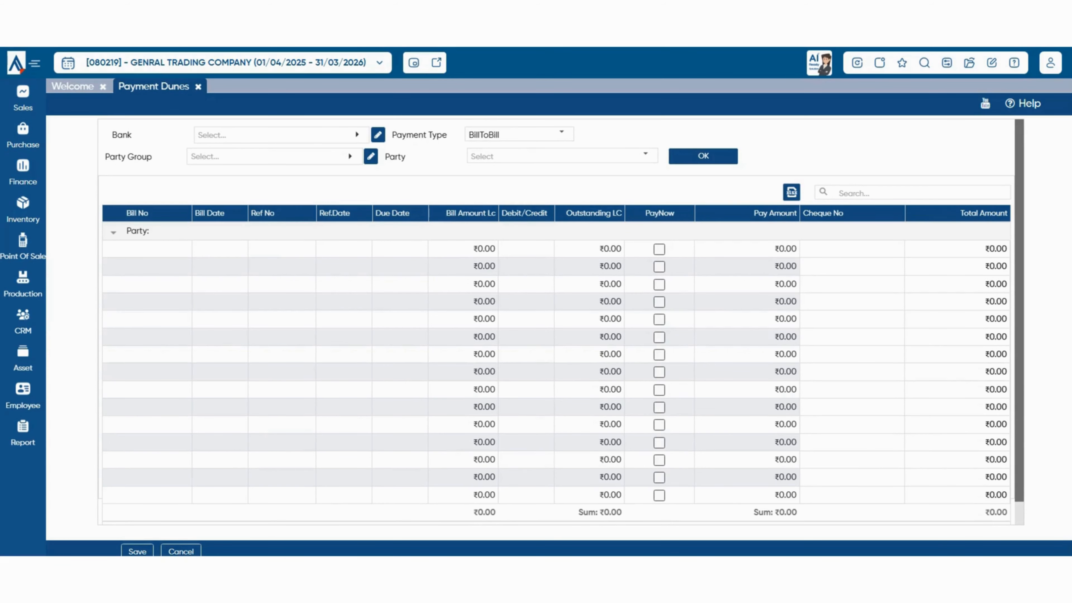
click(282, 135)
click(253, 214)
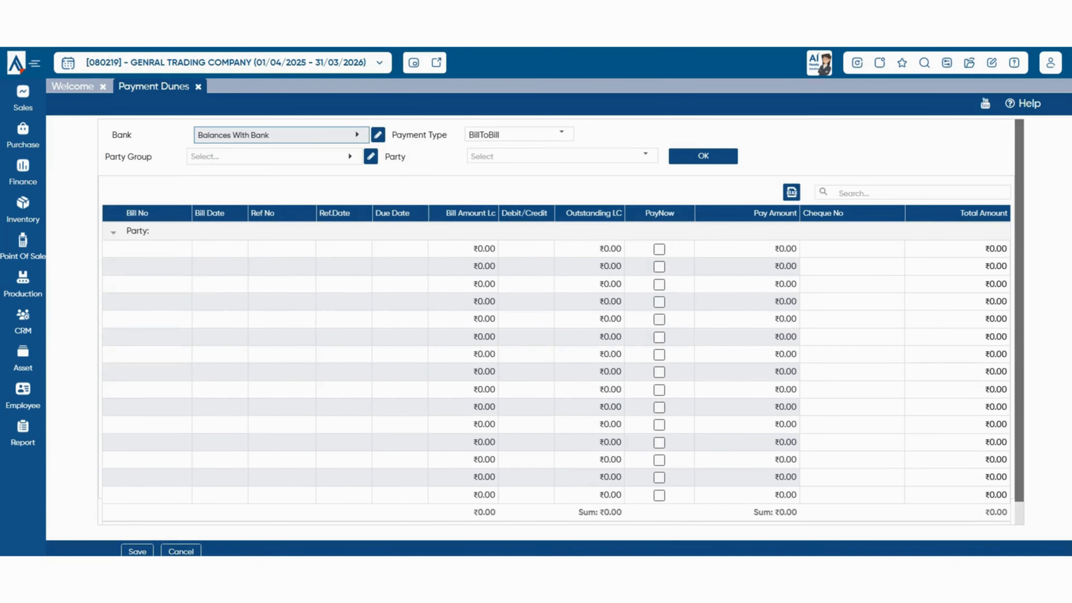
click(274, 157)
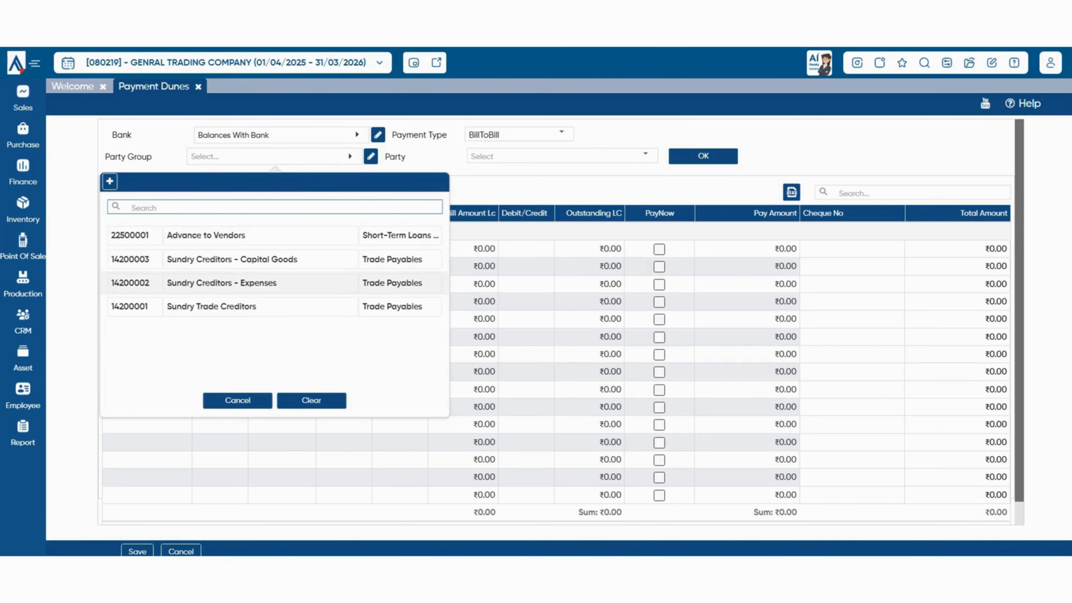
click(211, 307)
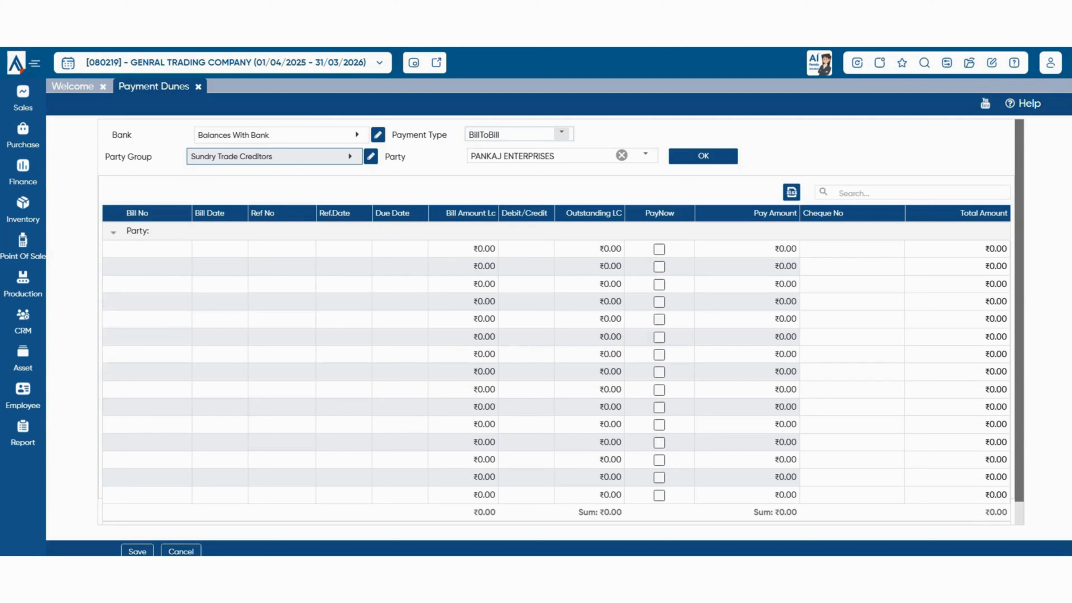
Load the BillToBill dues of PANKAJ ENTERPRISES, mark bill 00001/25-26 for payment now, and save.
click(562, 134)
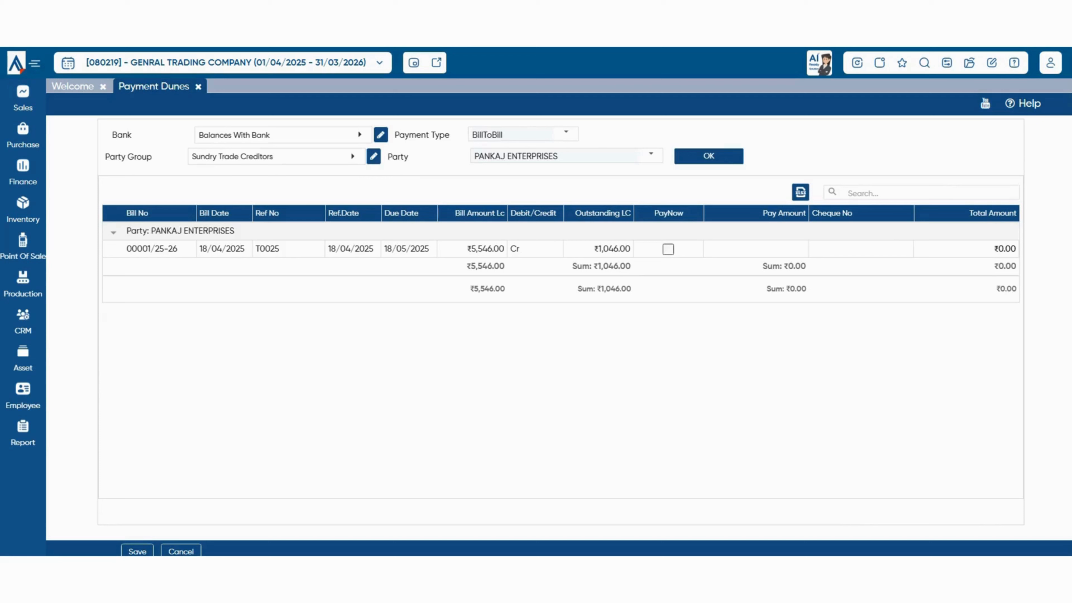
click(668, 249)
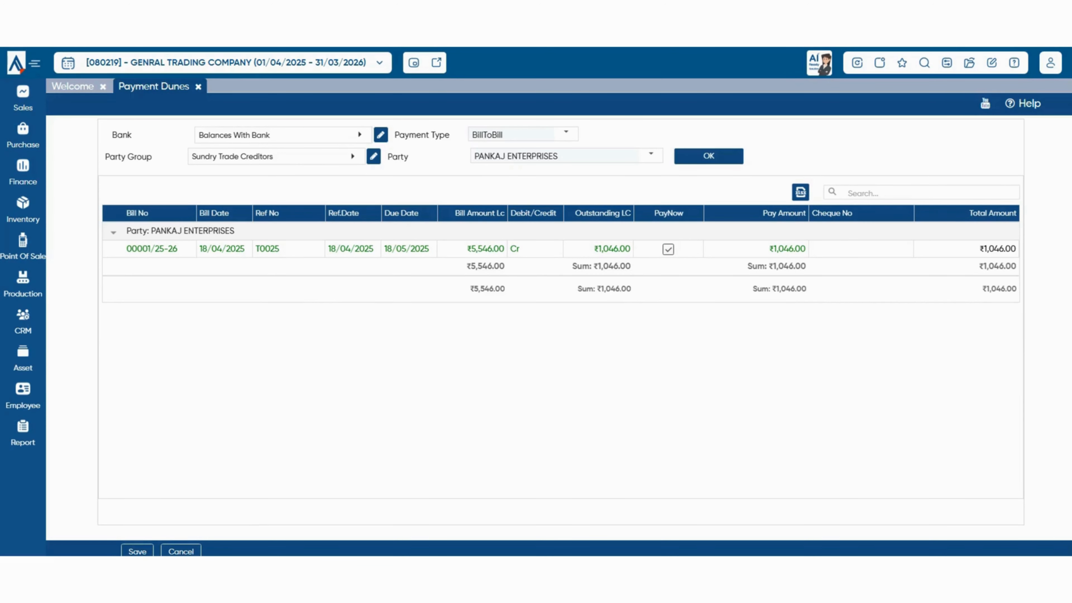
click(137, 551)
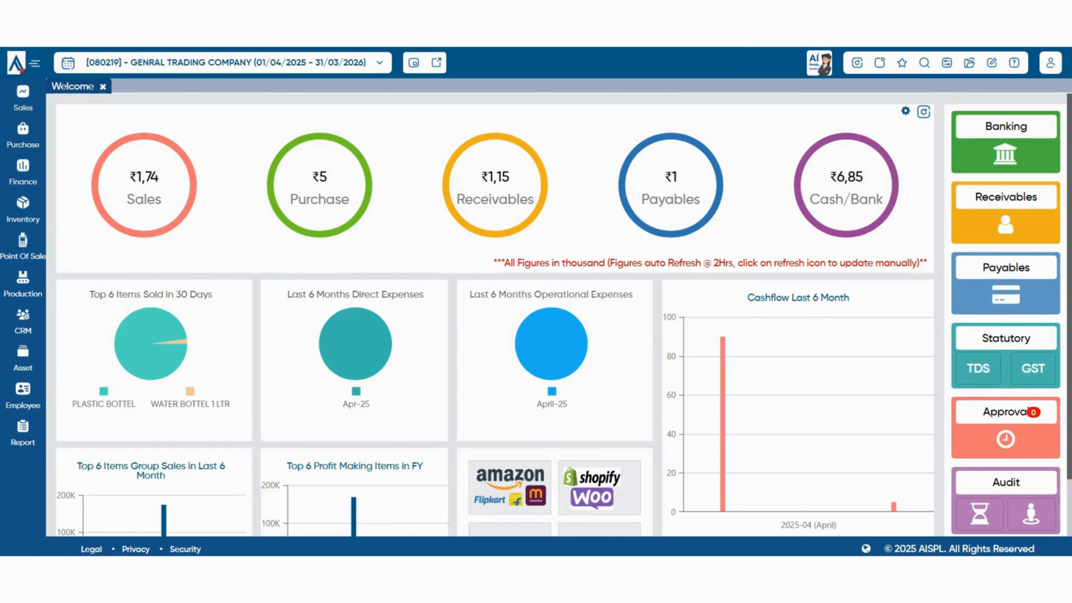
Open the Scheme Input form under Purchase Scheme.
click(22, 136)
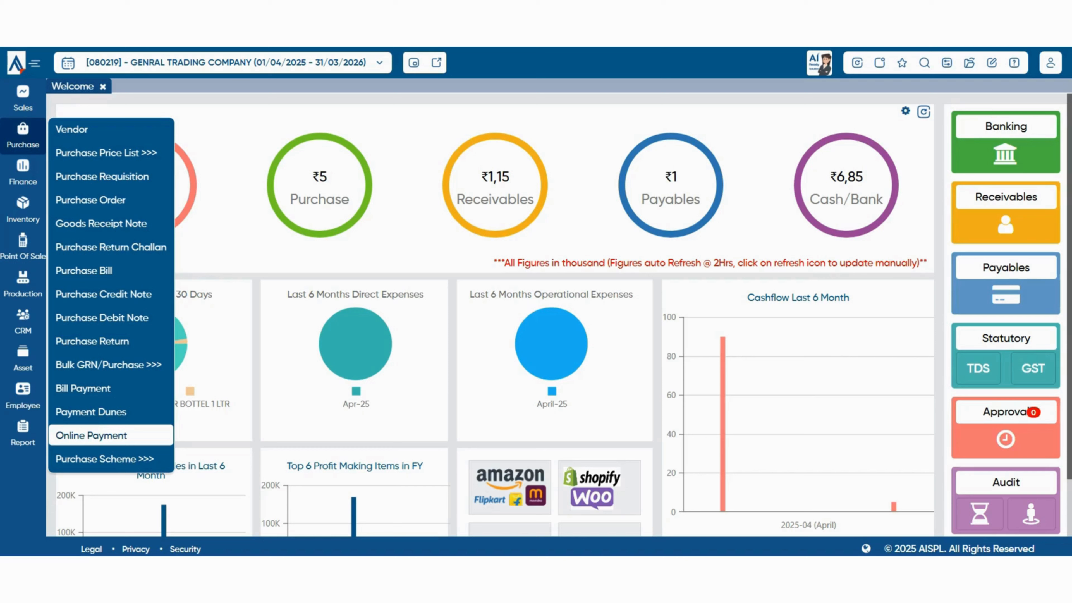
mouse_move(110, 459)
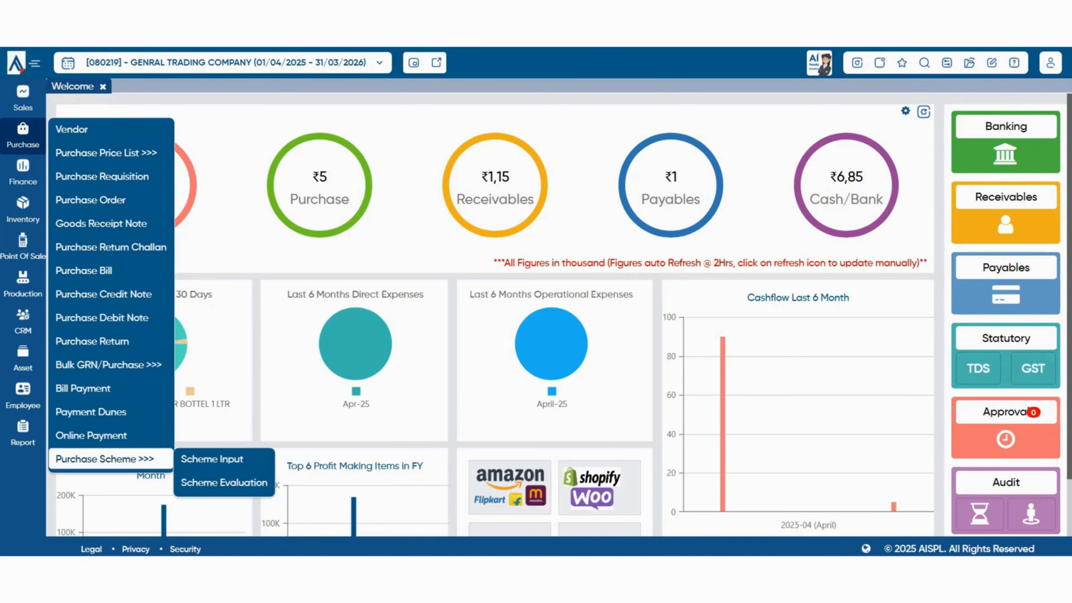
click(212, 459)
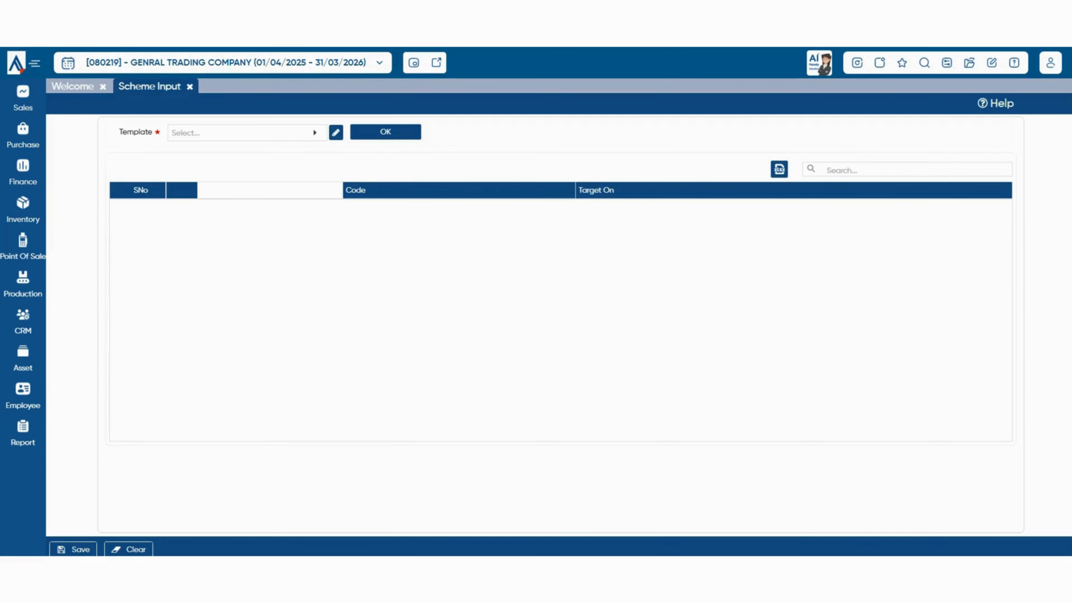
Create a new target template named New Scheme, make it branch specific, and set Target For to Agent.
click(247, 133)
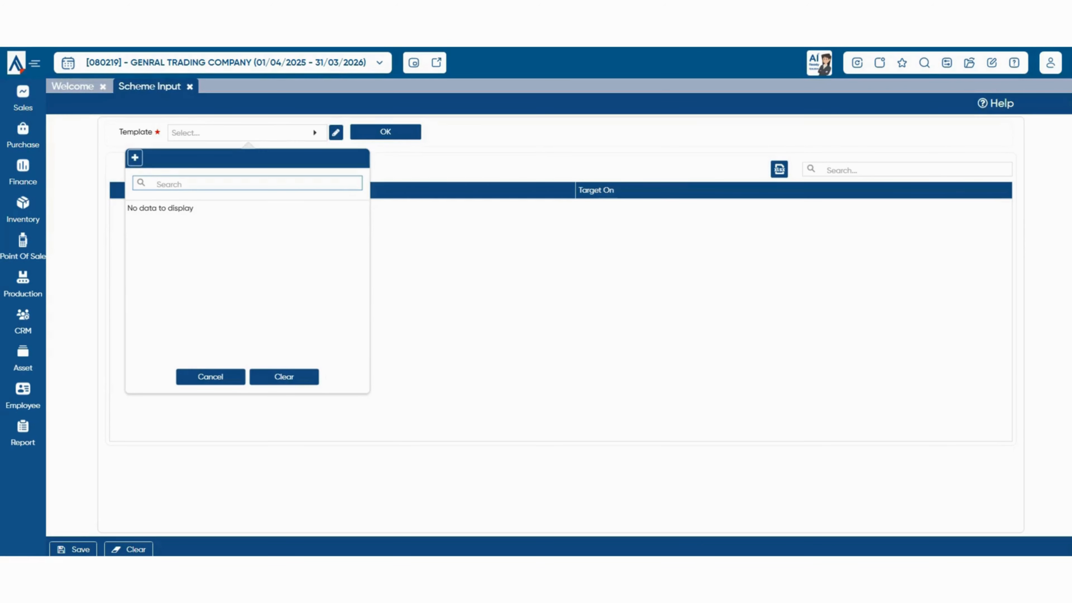
click(134, 158)
text(New)
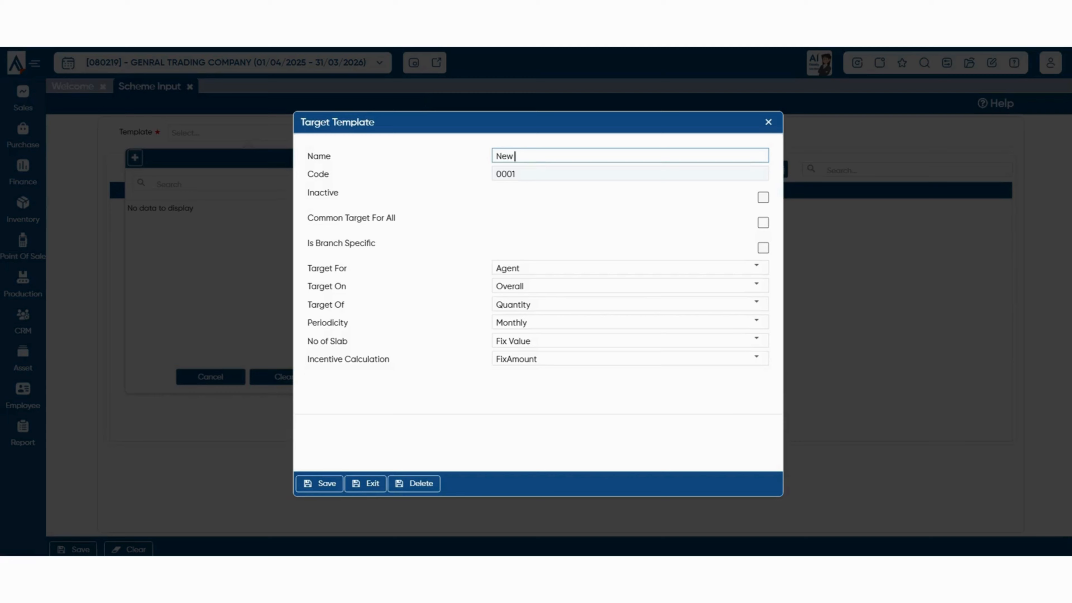
text( Scheme)
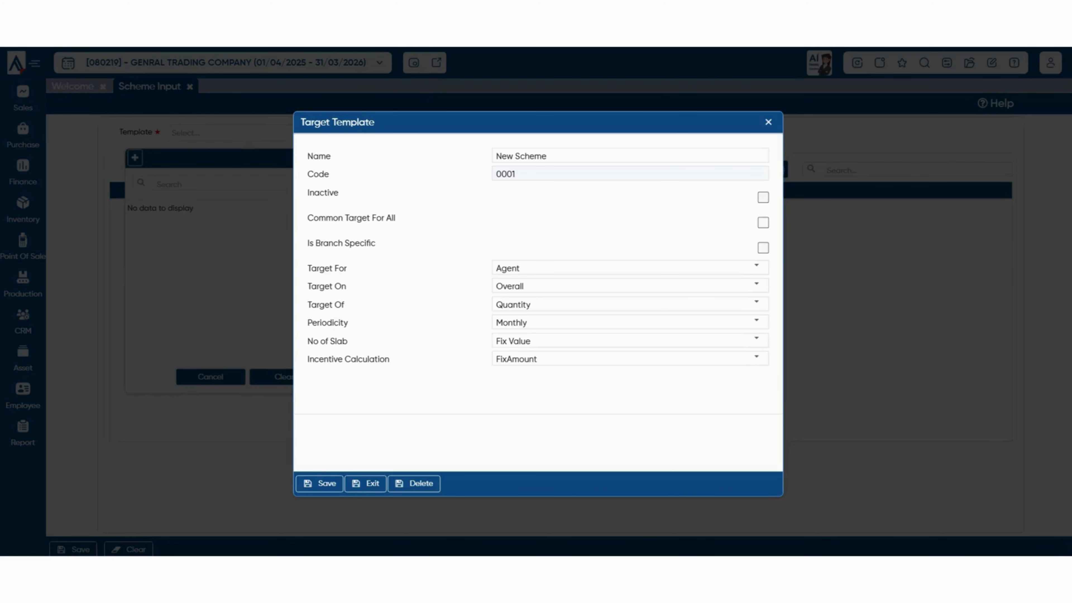
click(763, 248)
click(757, 266)
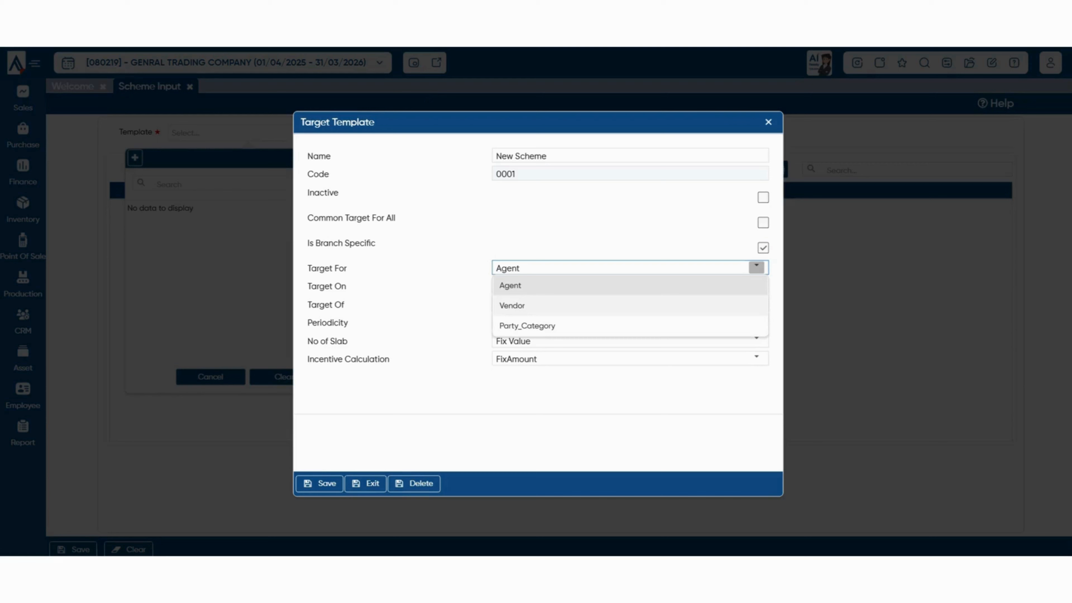
click(510, 286)
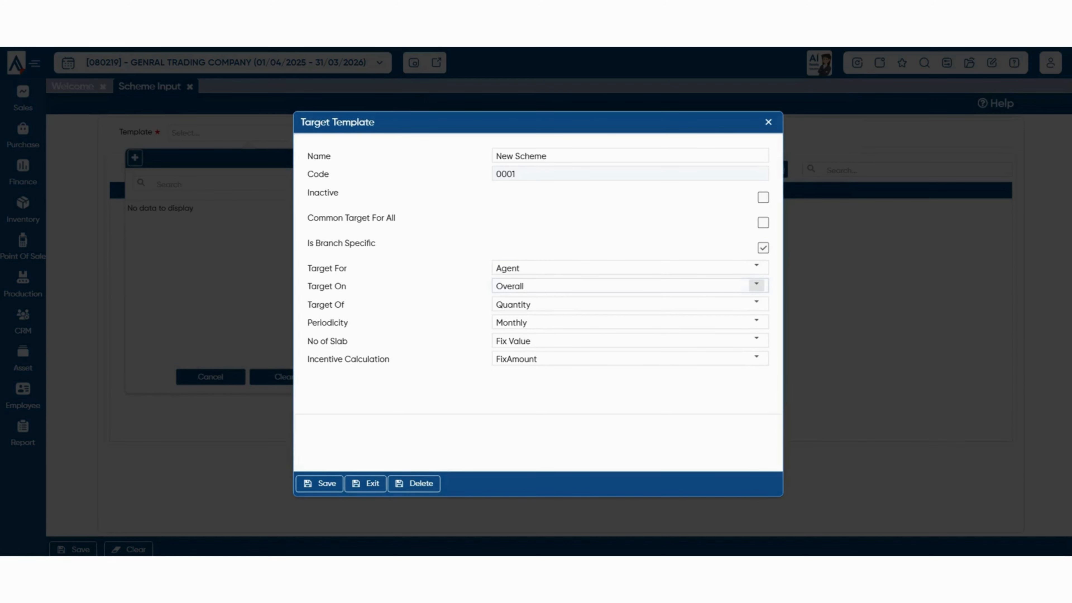
Keep the template on Overall, Quantity, Fix Value slab and FixAmount incentive calculation, and choose New Scheme as the form's template.
click(757, 284)
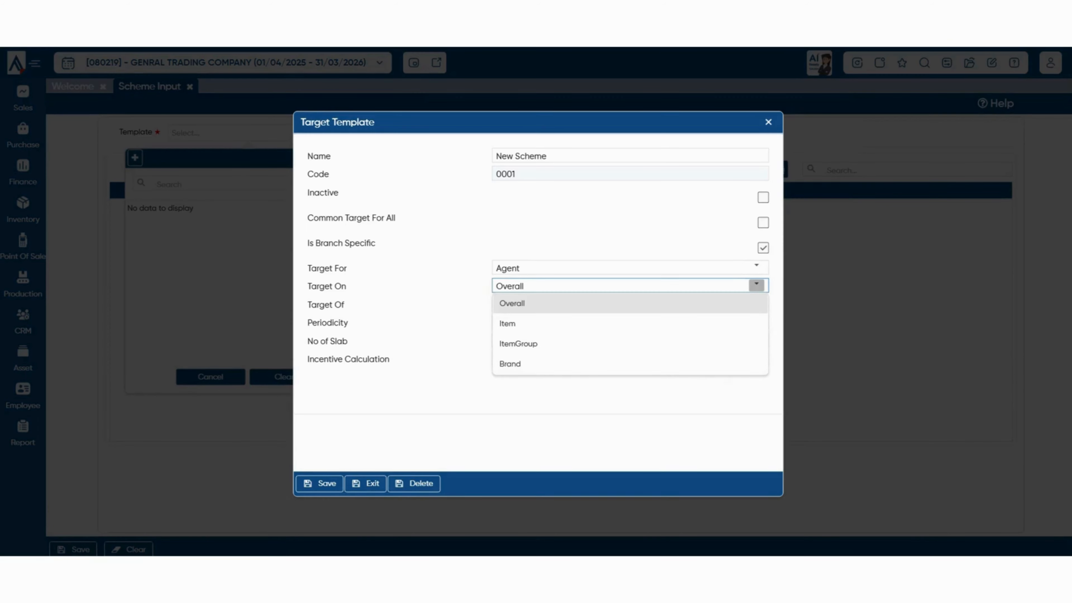
click(717, 395)
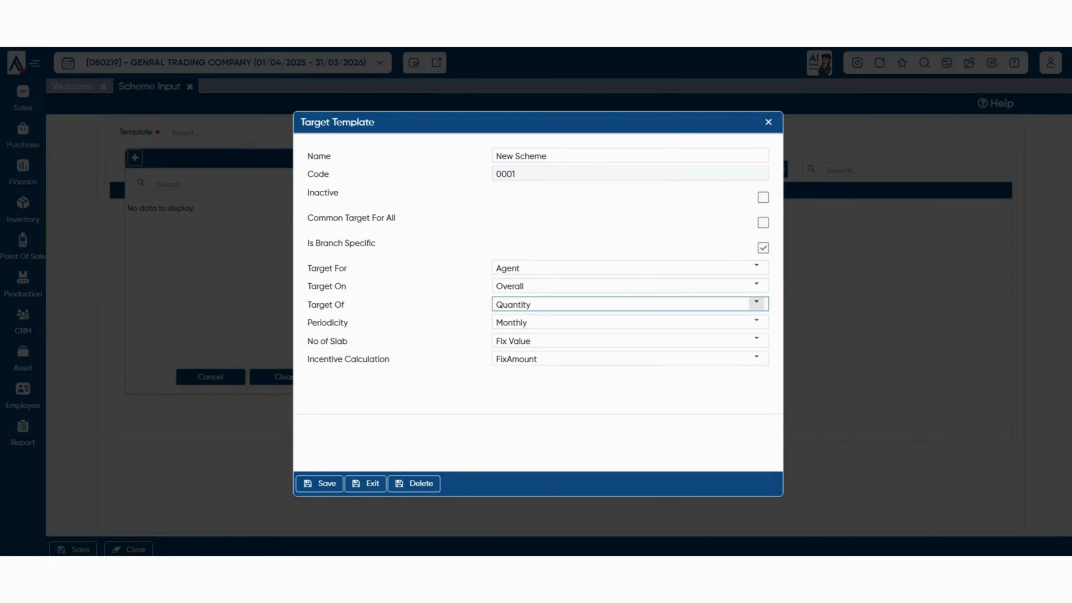
click(757, 303)
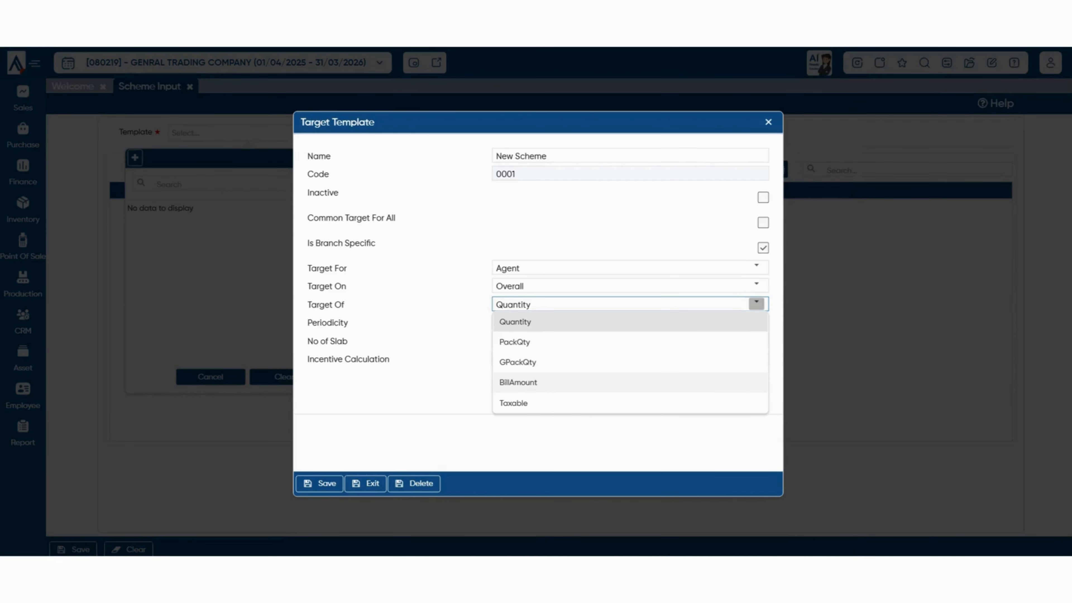
click(756, 304)
click(757, 340)
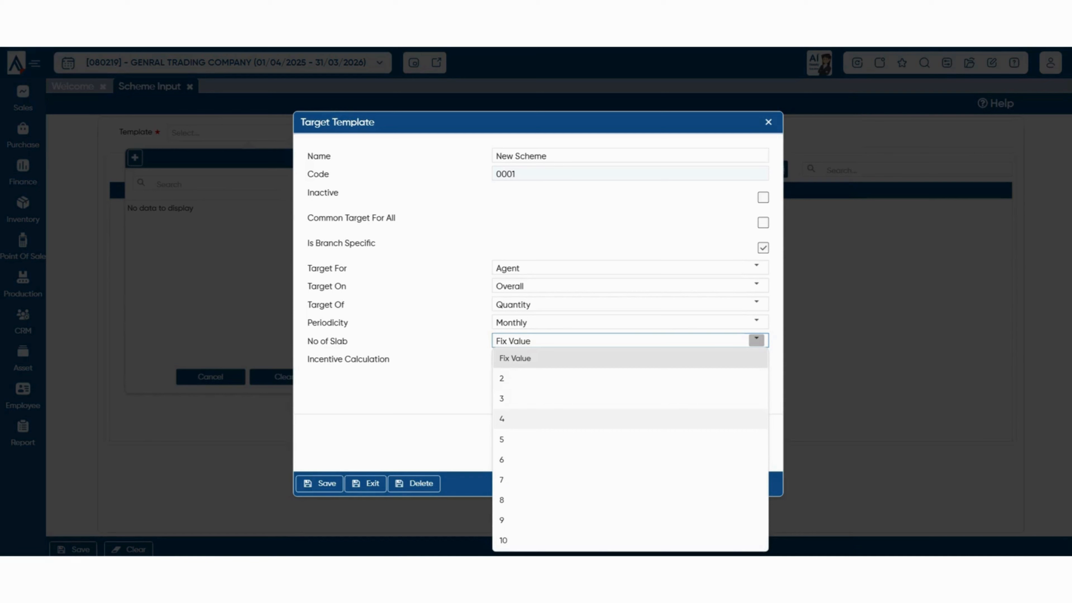
click(630, 358)
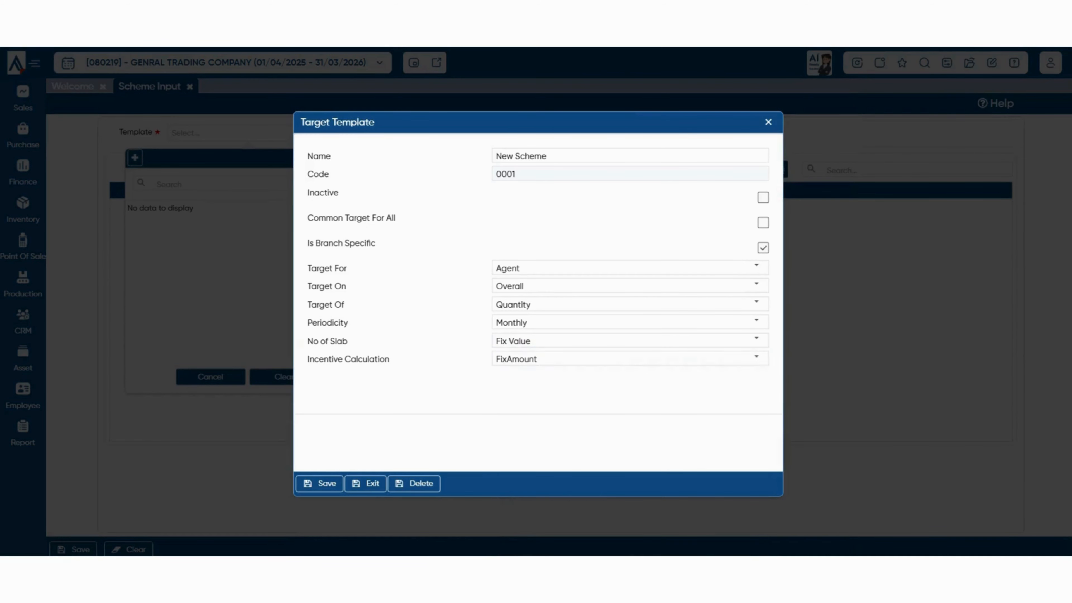
click(756, 359)
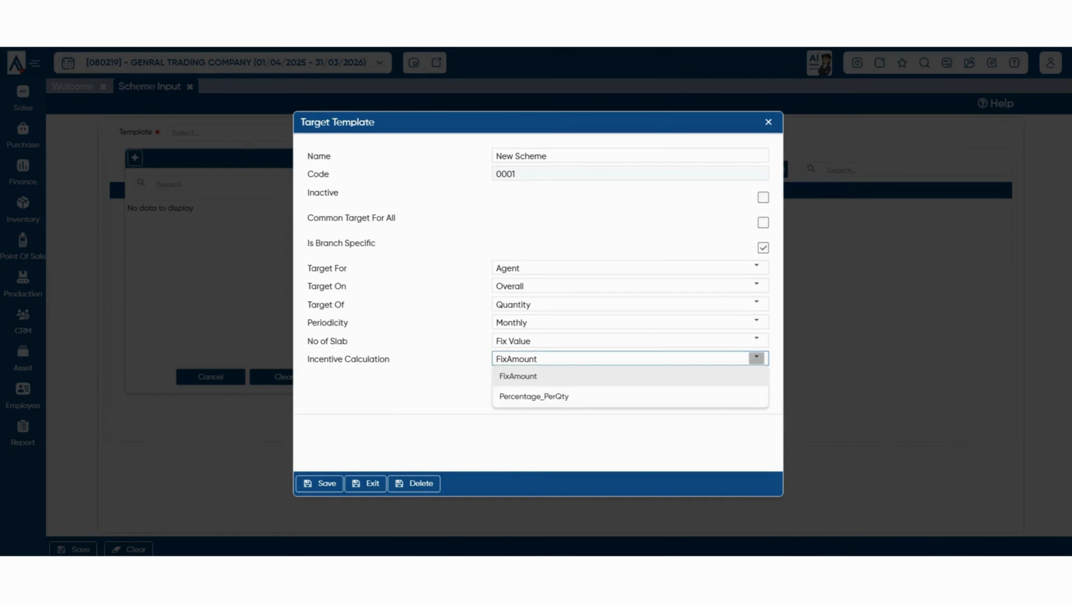
click(264, 211)
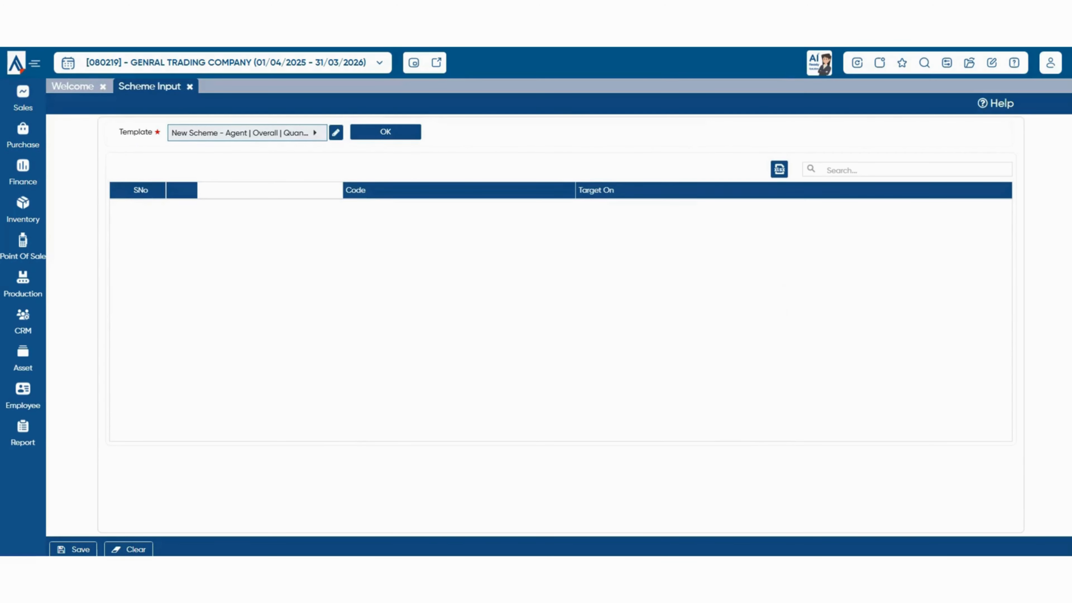
Load the template's filters and display the target grid for the agent with code 0002 in period #2025-26.
click(385, 132)
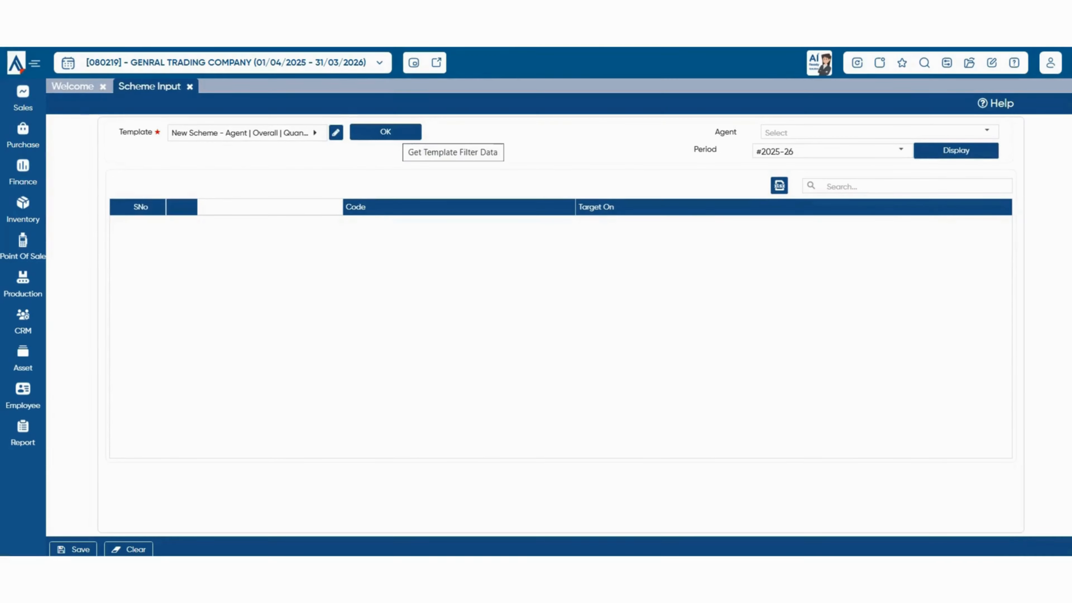
click(988, 131)
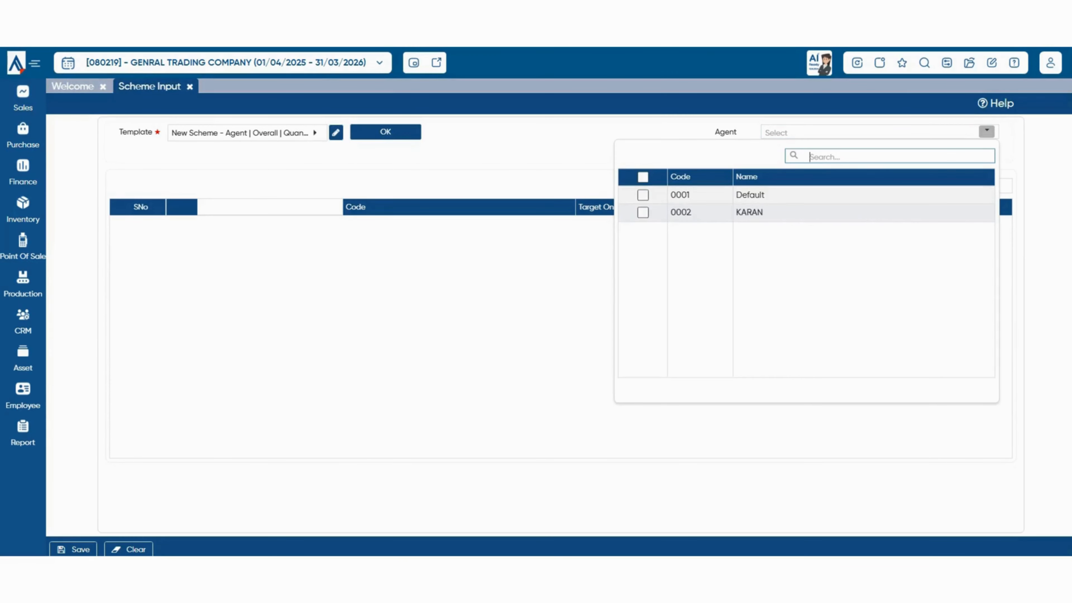
click(643, 195)
click(643, 212)
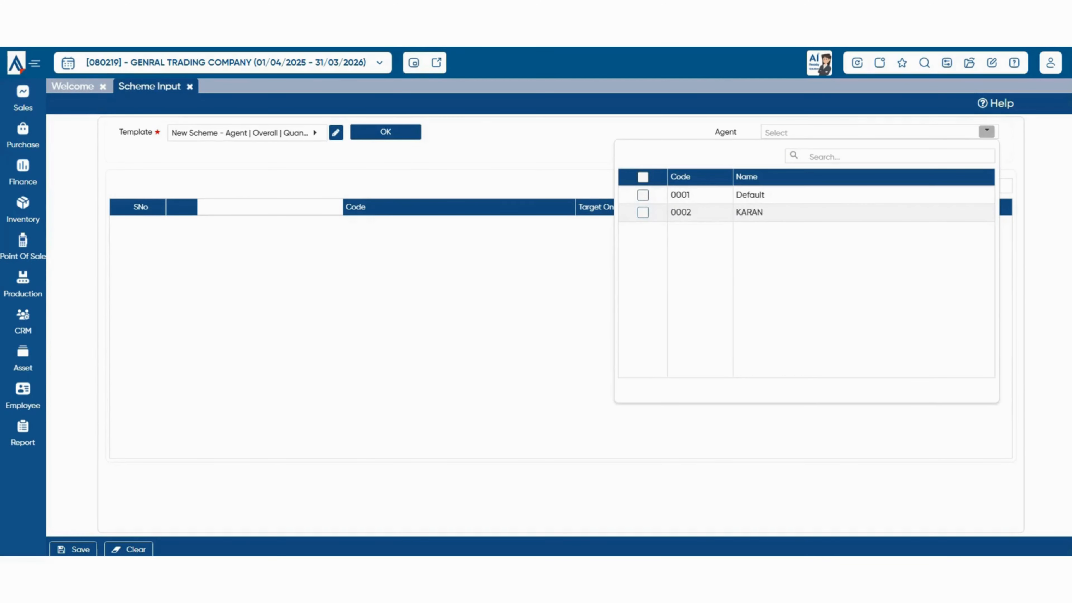
click(591, 154)
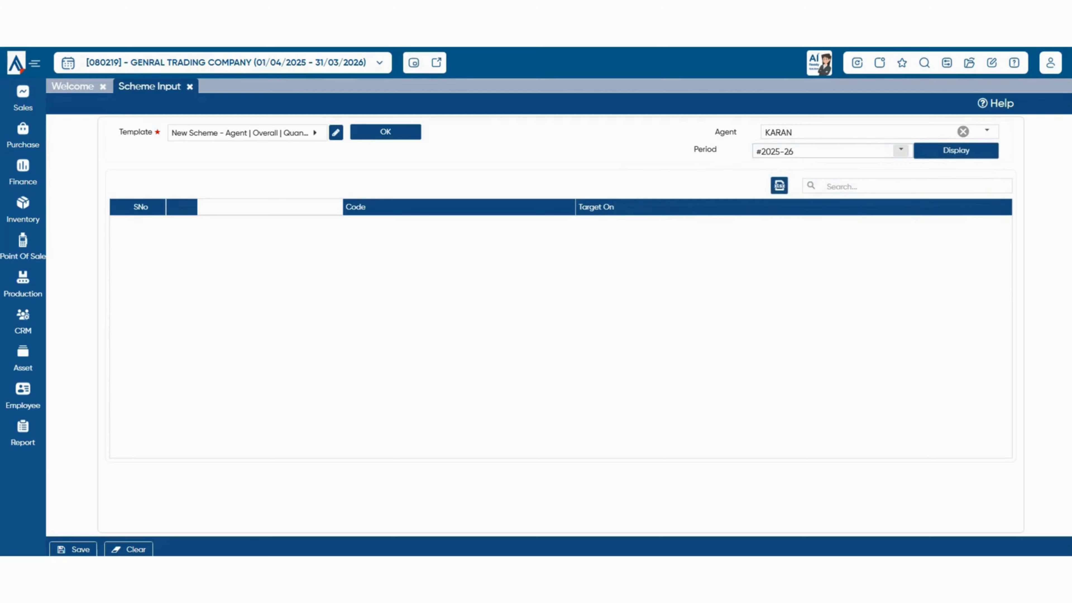
click(901, 150)
click(777, 331)
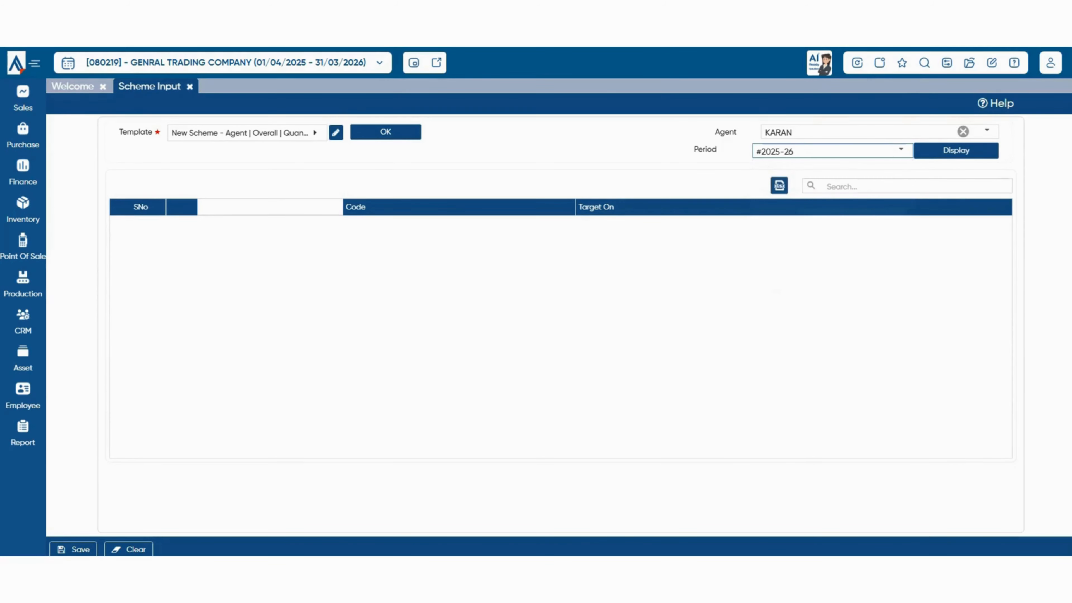
click(956, 150)
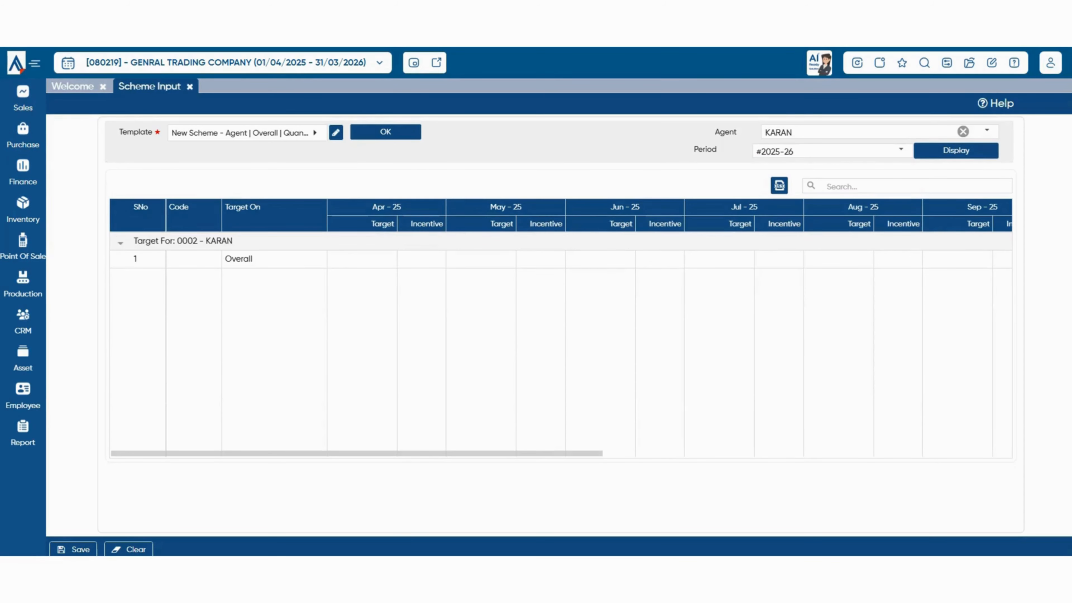
Enter an Apr-25 target of 5000 and an incentive of 500 in the agent's Overall row.
click(362, 259)
text(500)
text(0)
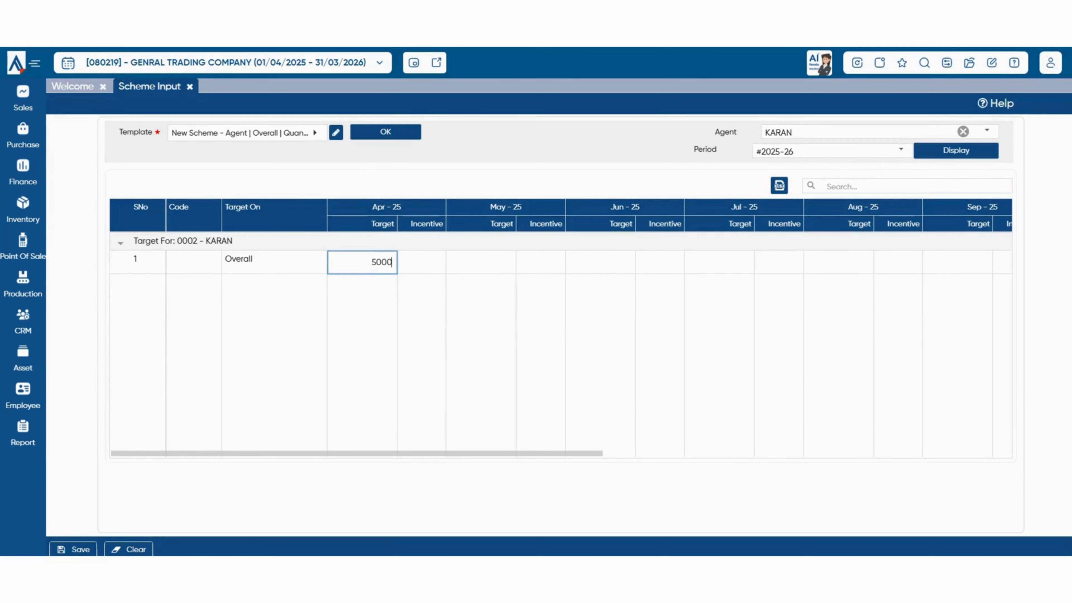
key(Tab)
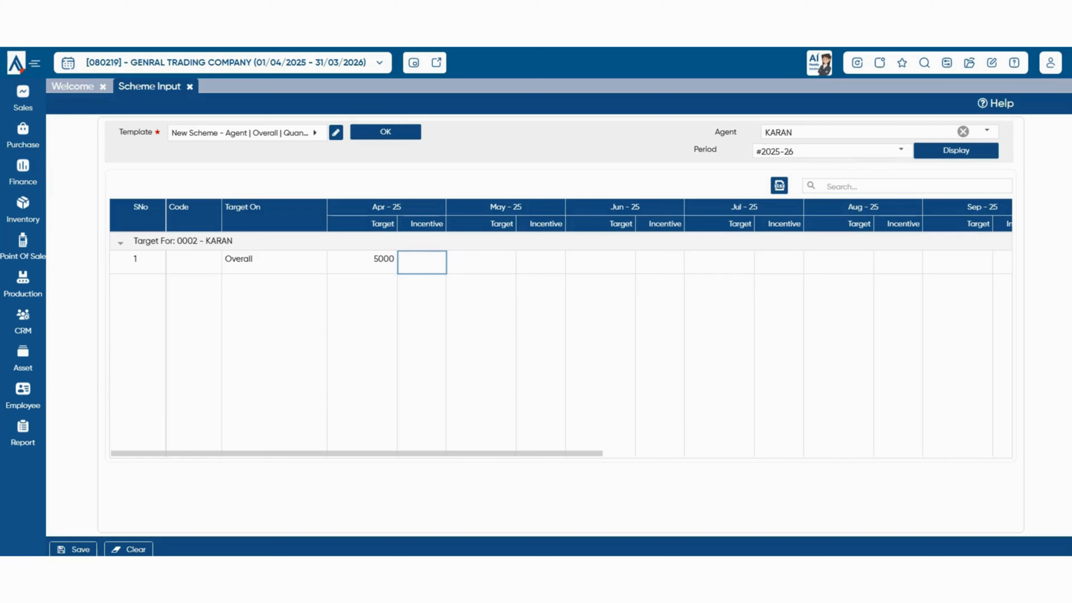
text(500)
key(Return)
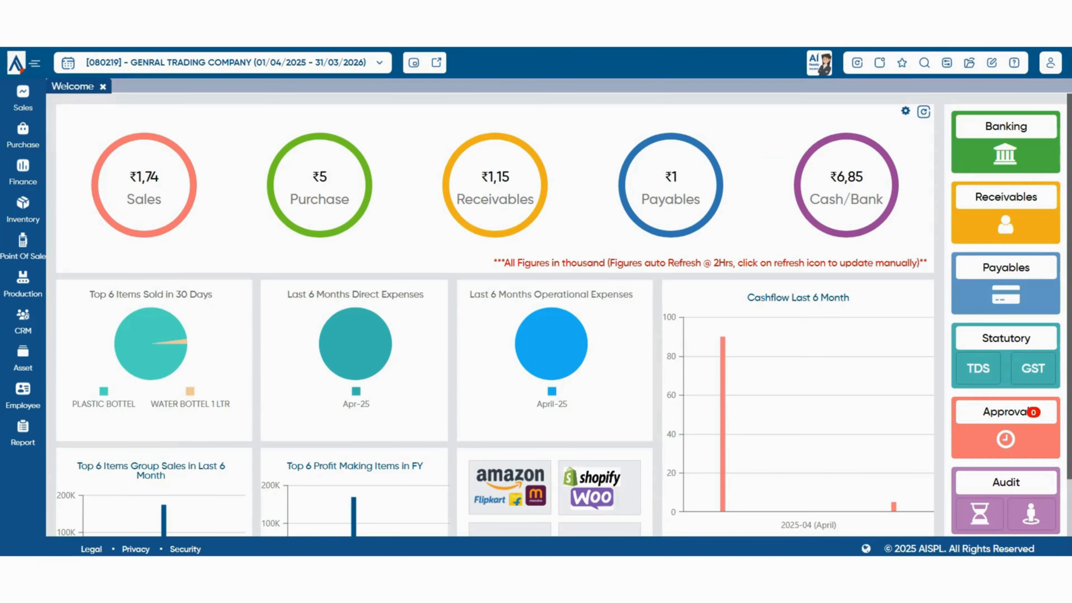
Open Scheme Evaluation under Purchase Scheme and load the filters of the New Scheme template.
mouse_move(23, 136)
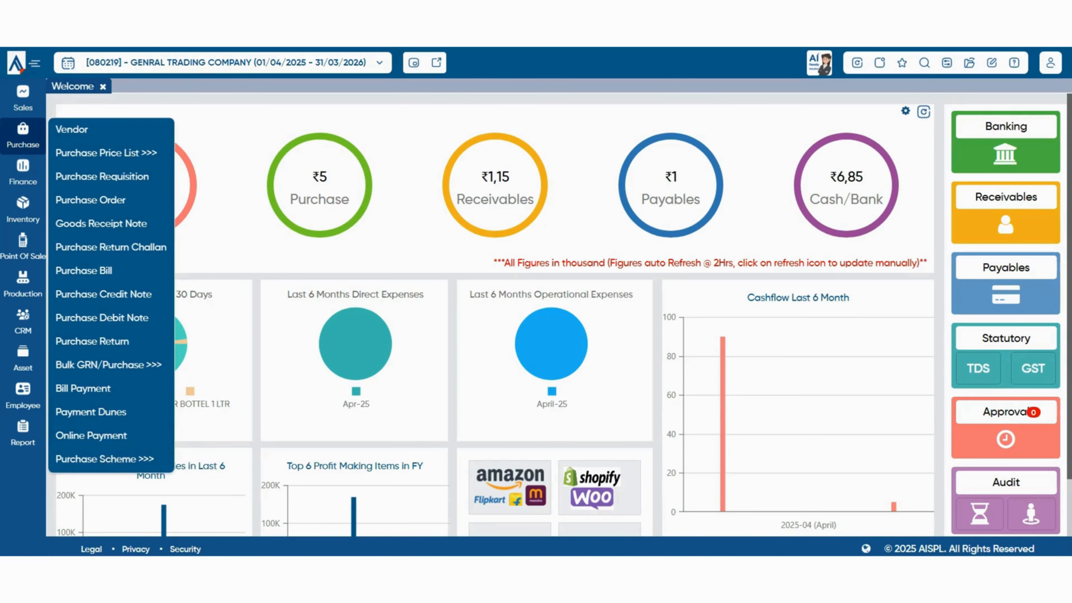
mouse_move(105, 459)
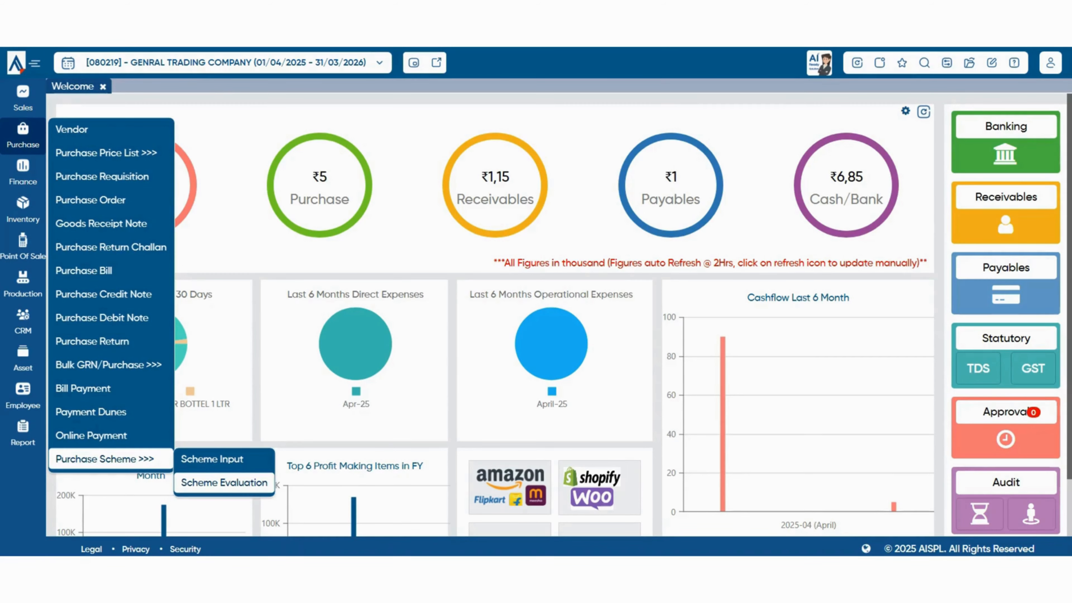
click(224, 482)
click(251, 136)
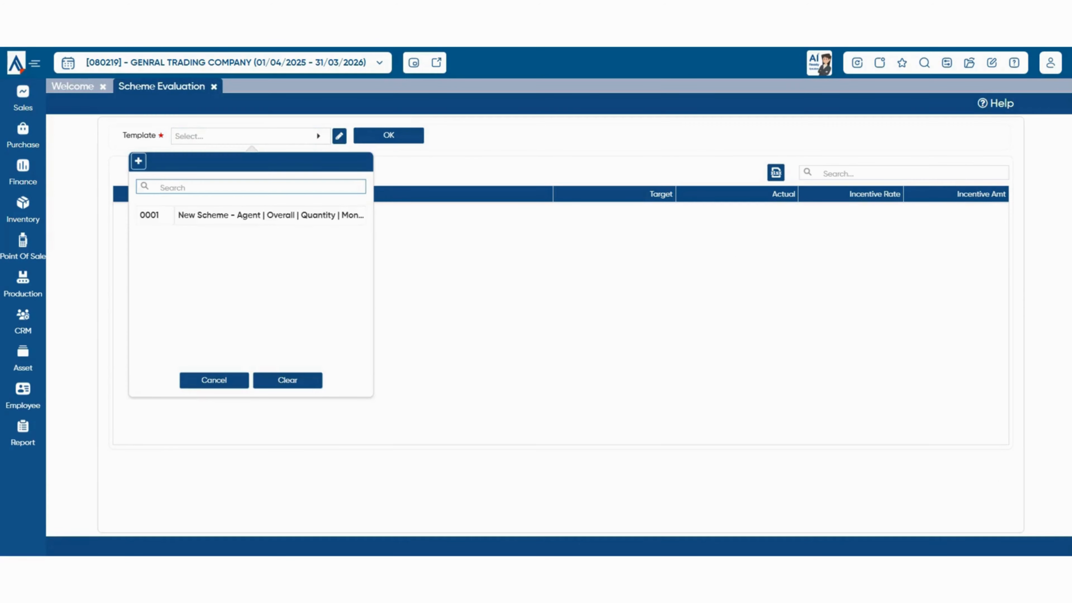
click(253, 215)
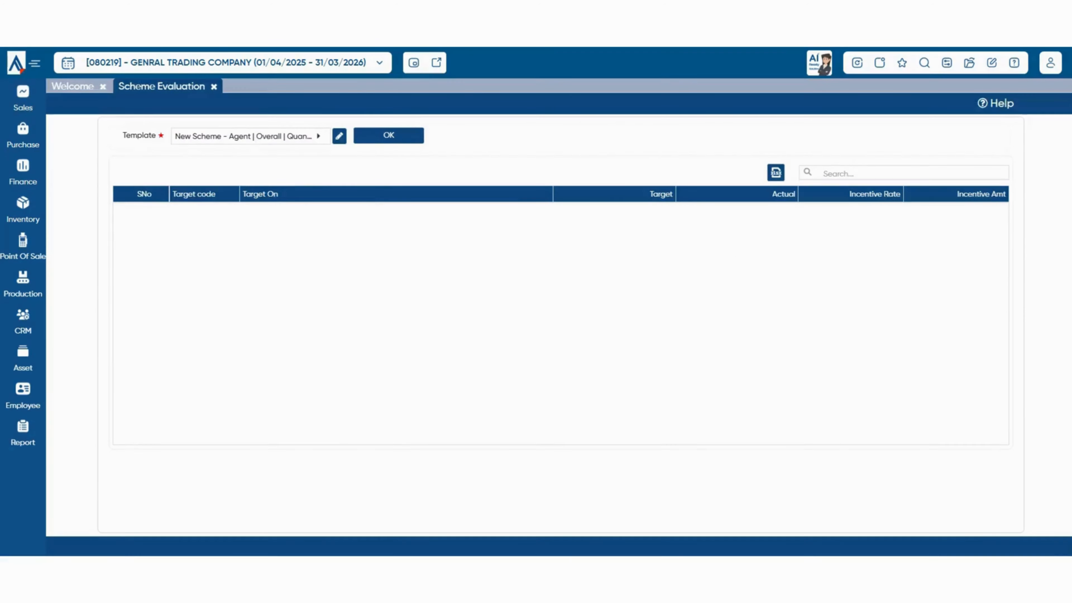
click(388, 135)
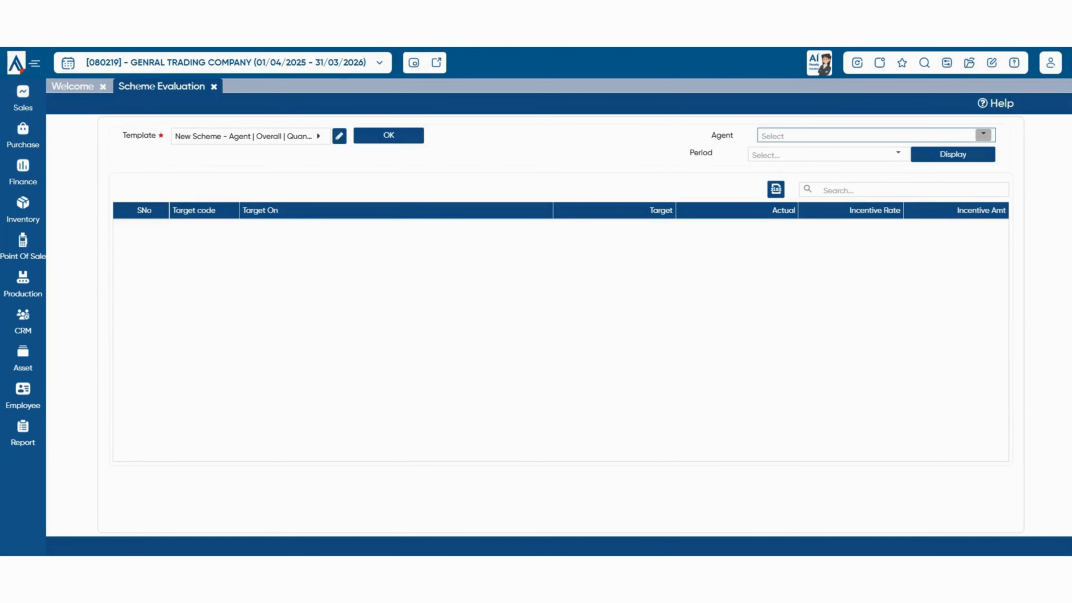
Display the scheme evaluation for the agent with code 0002 over the period 01/04/2025 - 30/04/2025.
click(984, 135)
click(640, 217)
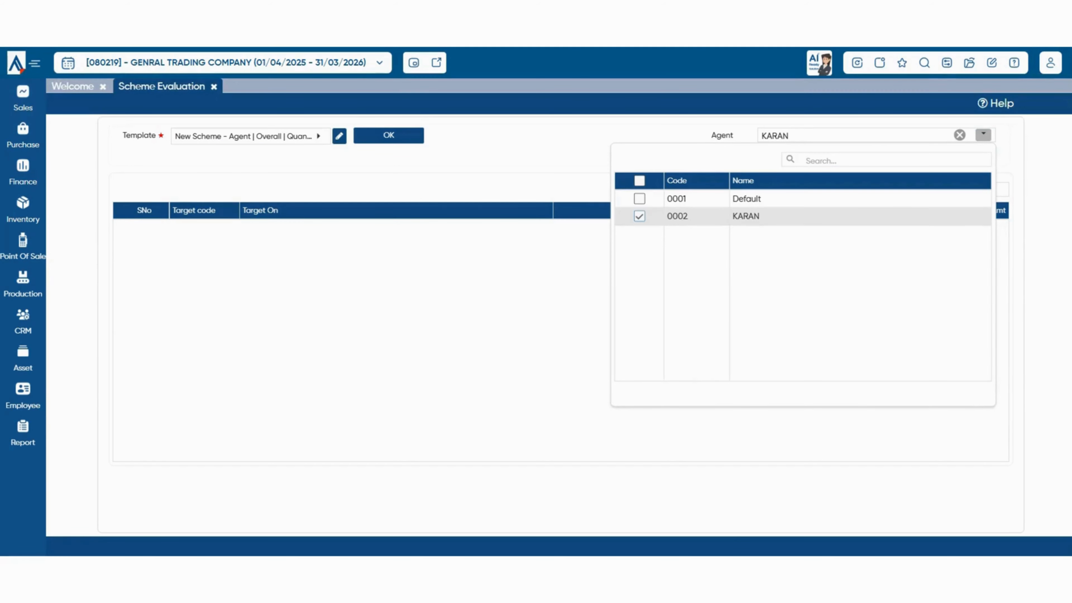
click(983, 134)
click(898, 154)
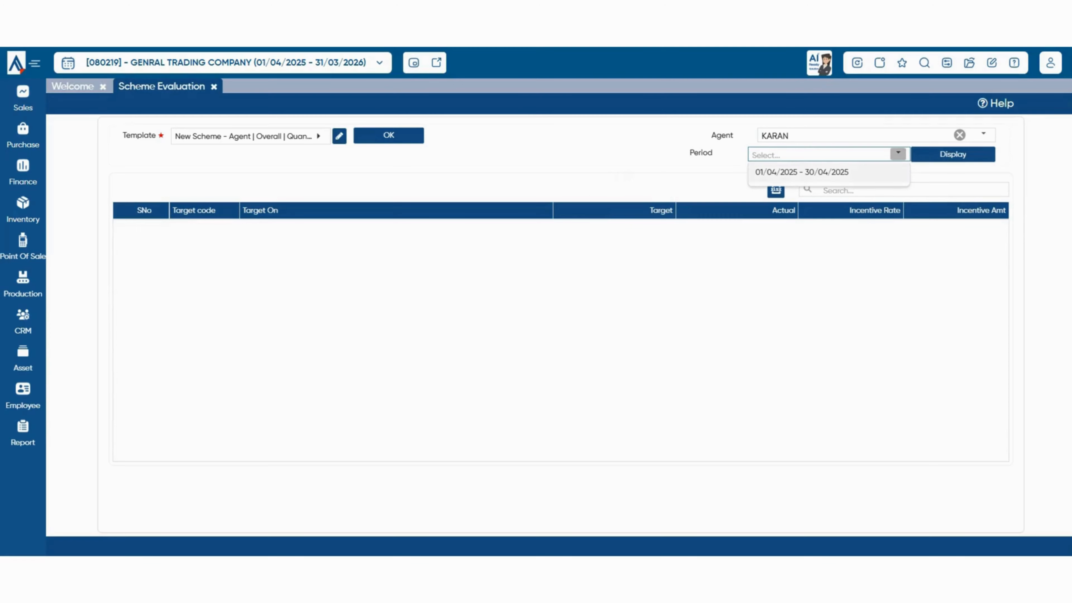
click(802, 172)
click(952, 155)
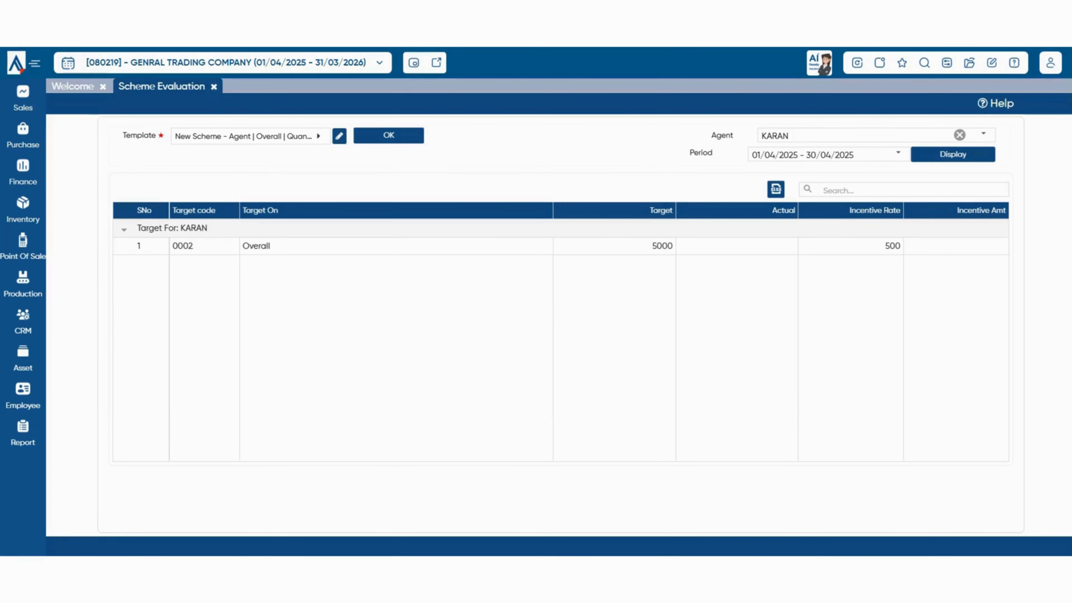